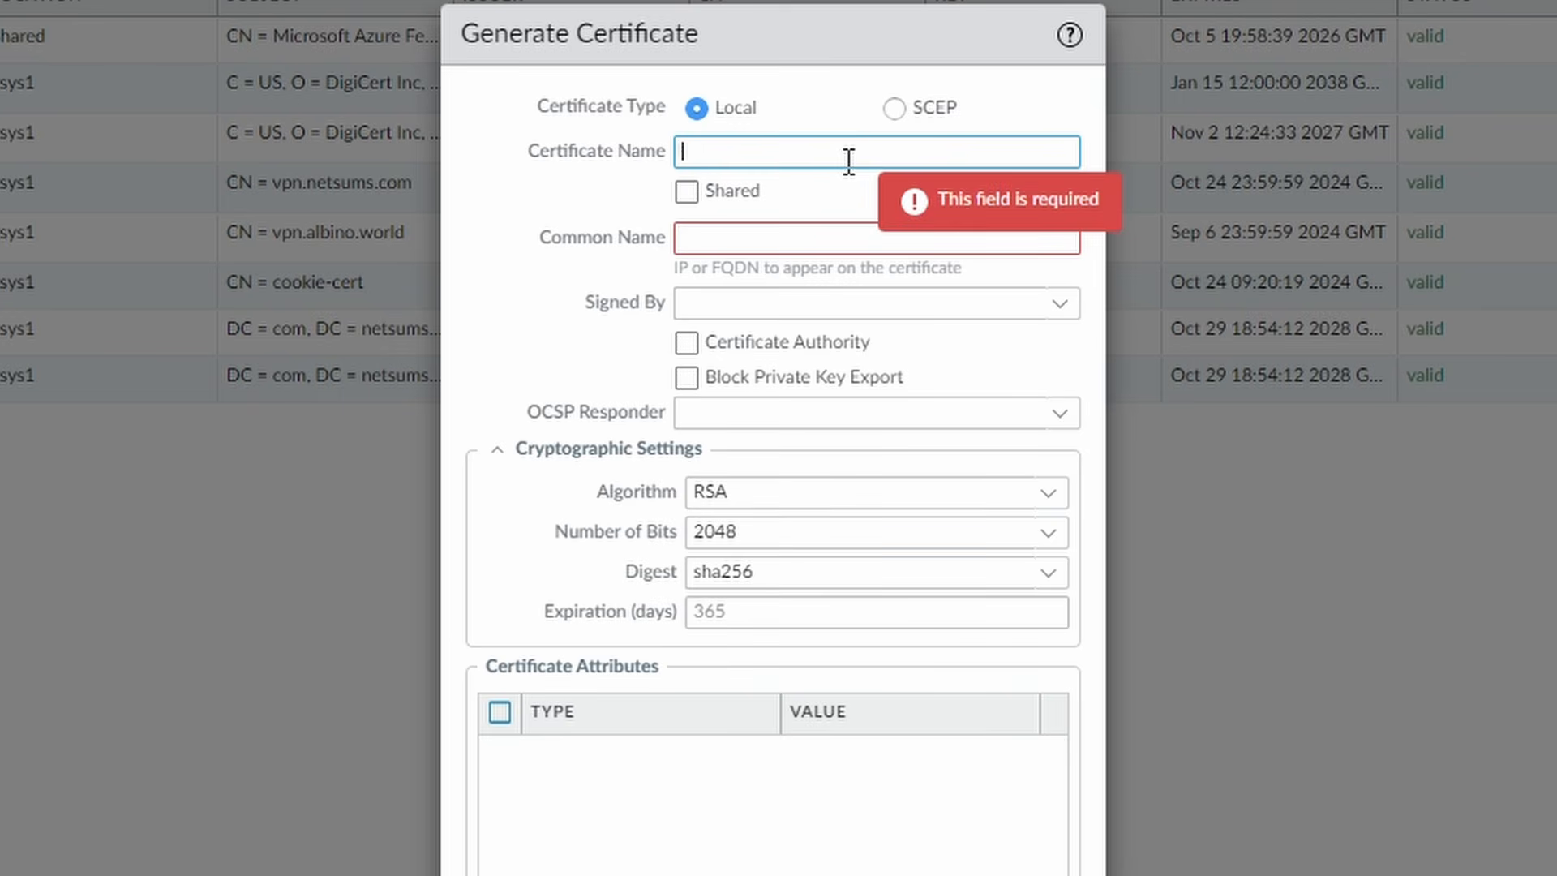
- Enter User-ID-Root-CA as both the certificate name and the common name
text(User-ID-Ro)
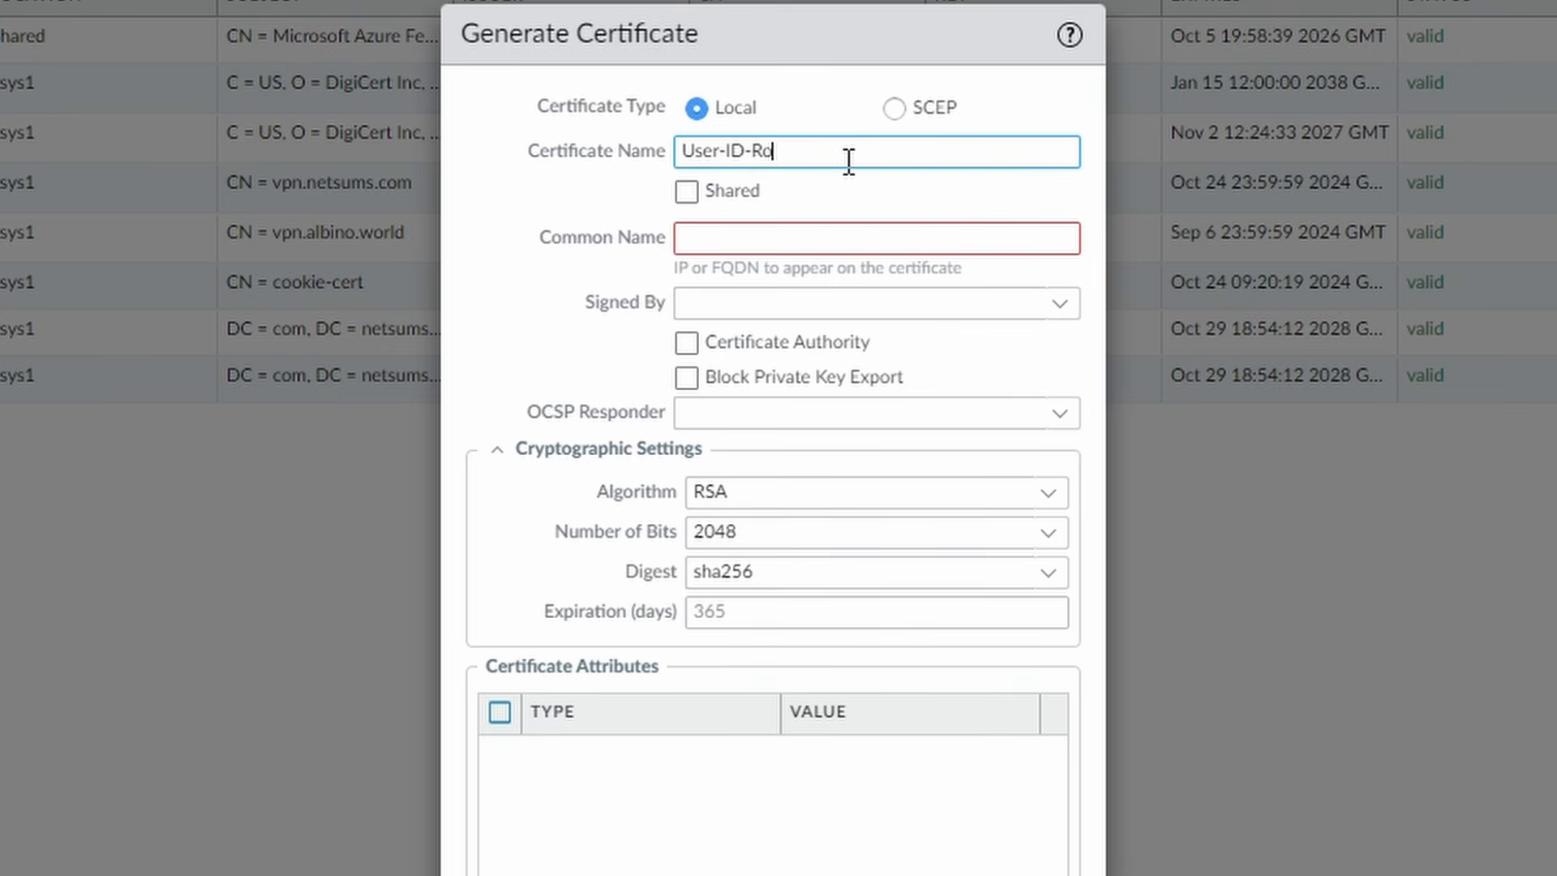
text(ot-CA)
click(882, 236)
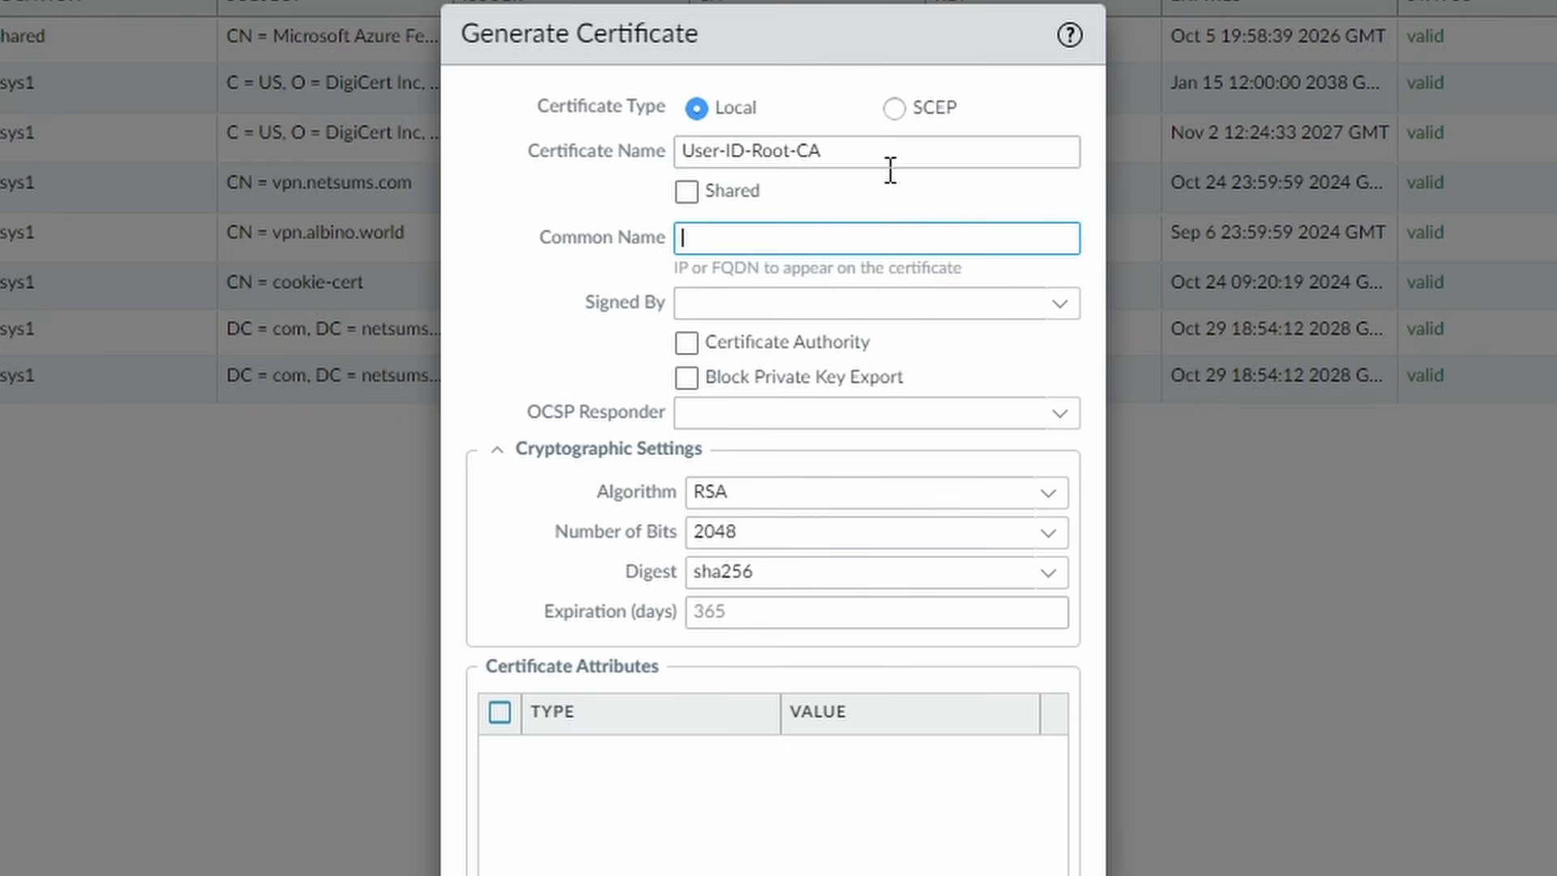
drag(890, 163, 600, 126)
key(ctrl+c)
click(758, 244)
key(ctrl+v)
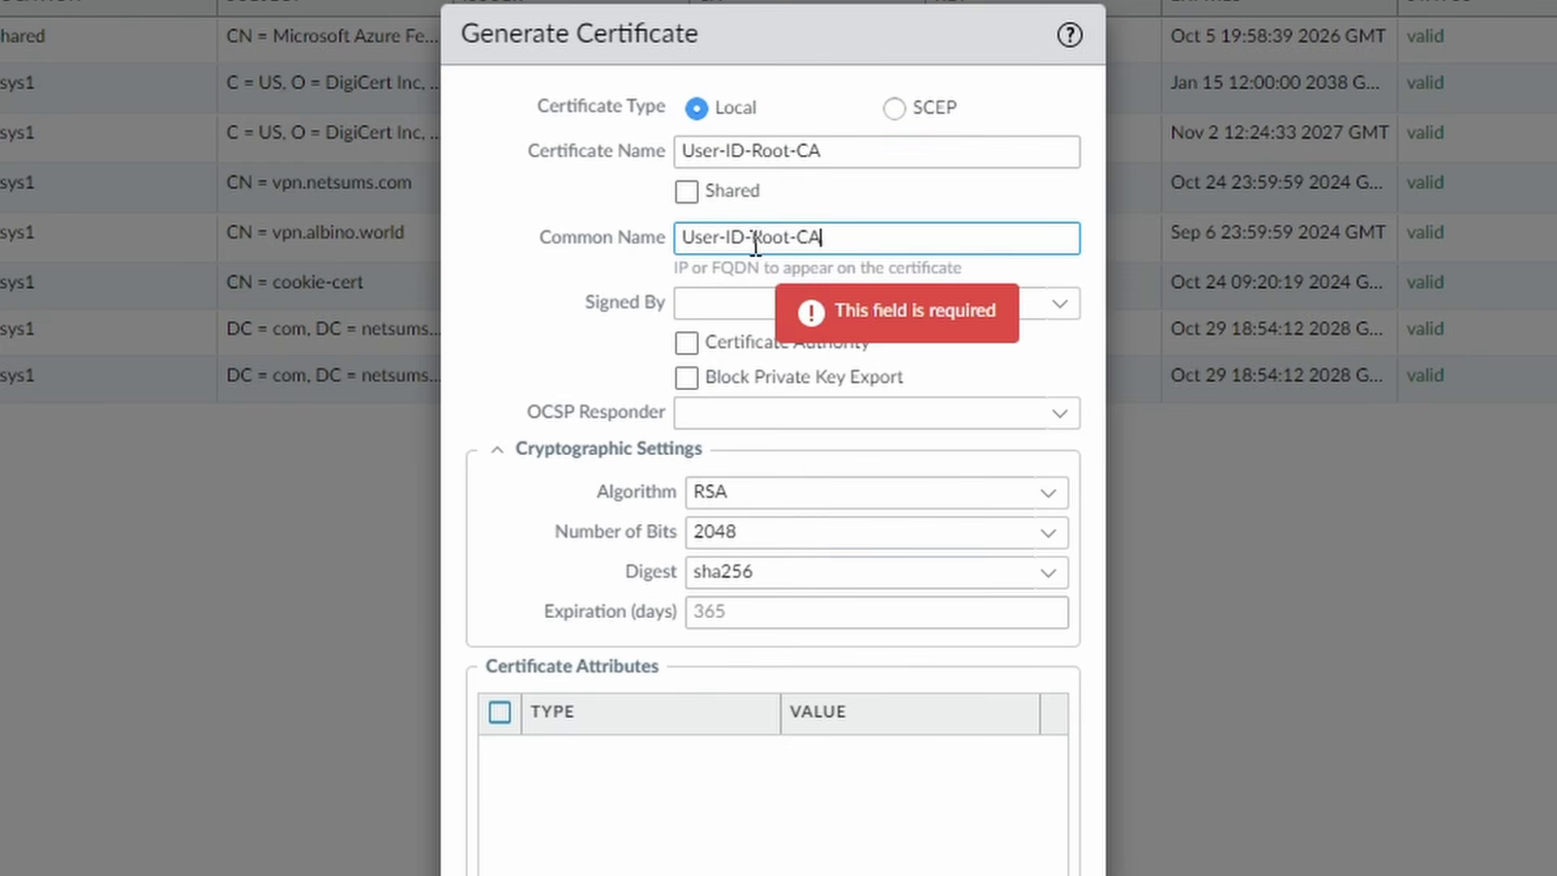
- Mark the certificate as a Certificate Authority and generate it
click(688, 347)
scroll(1009, 348, down, 3)
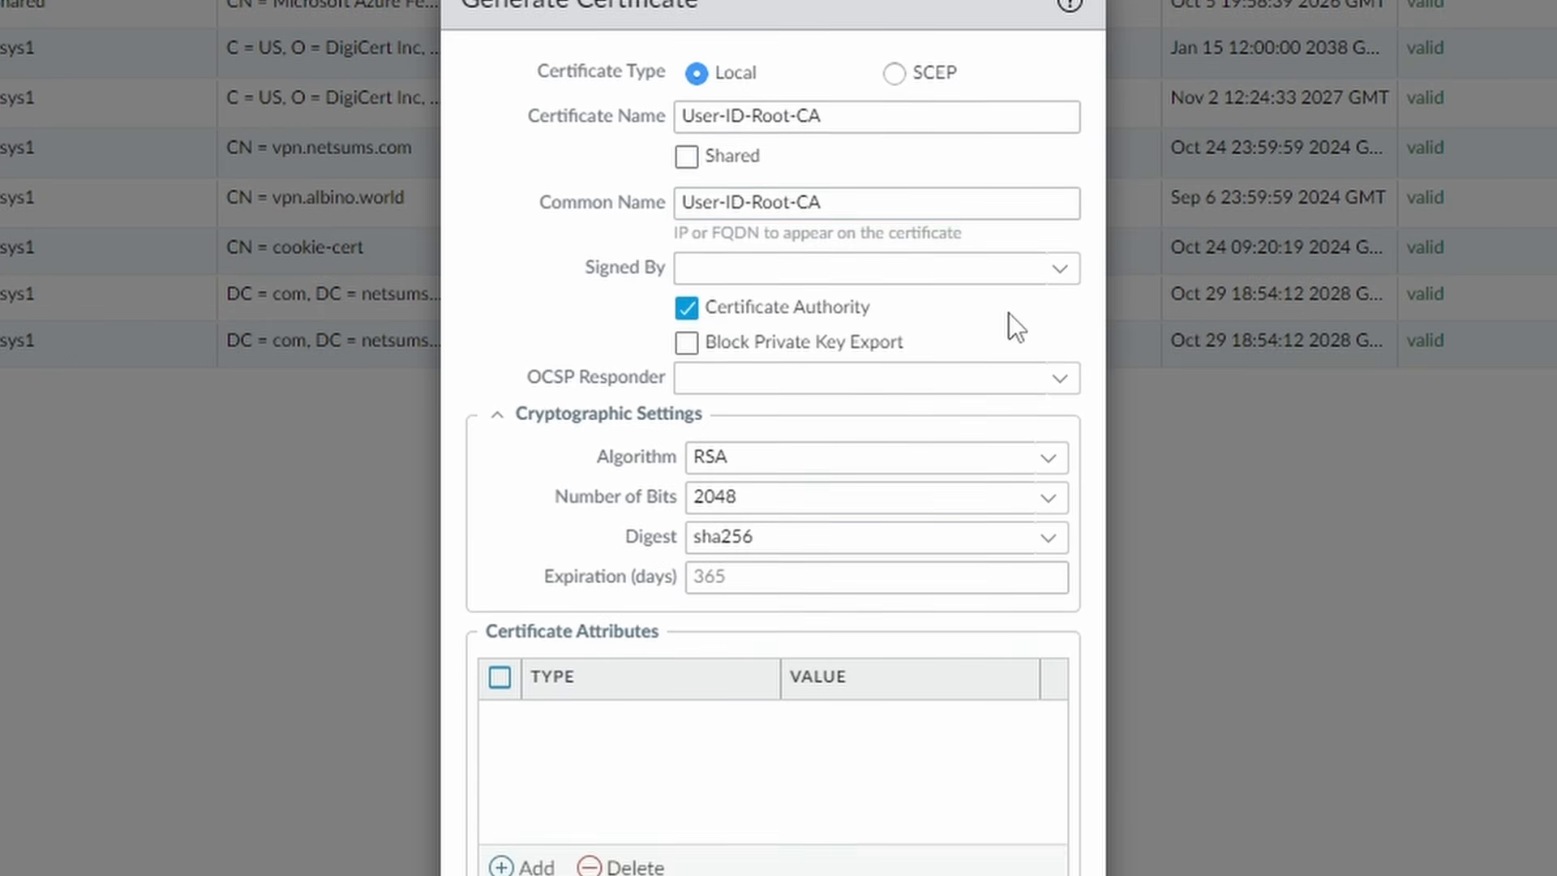
scroll(921, 414, down, 2)
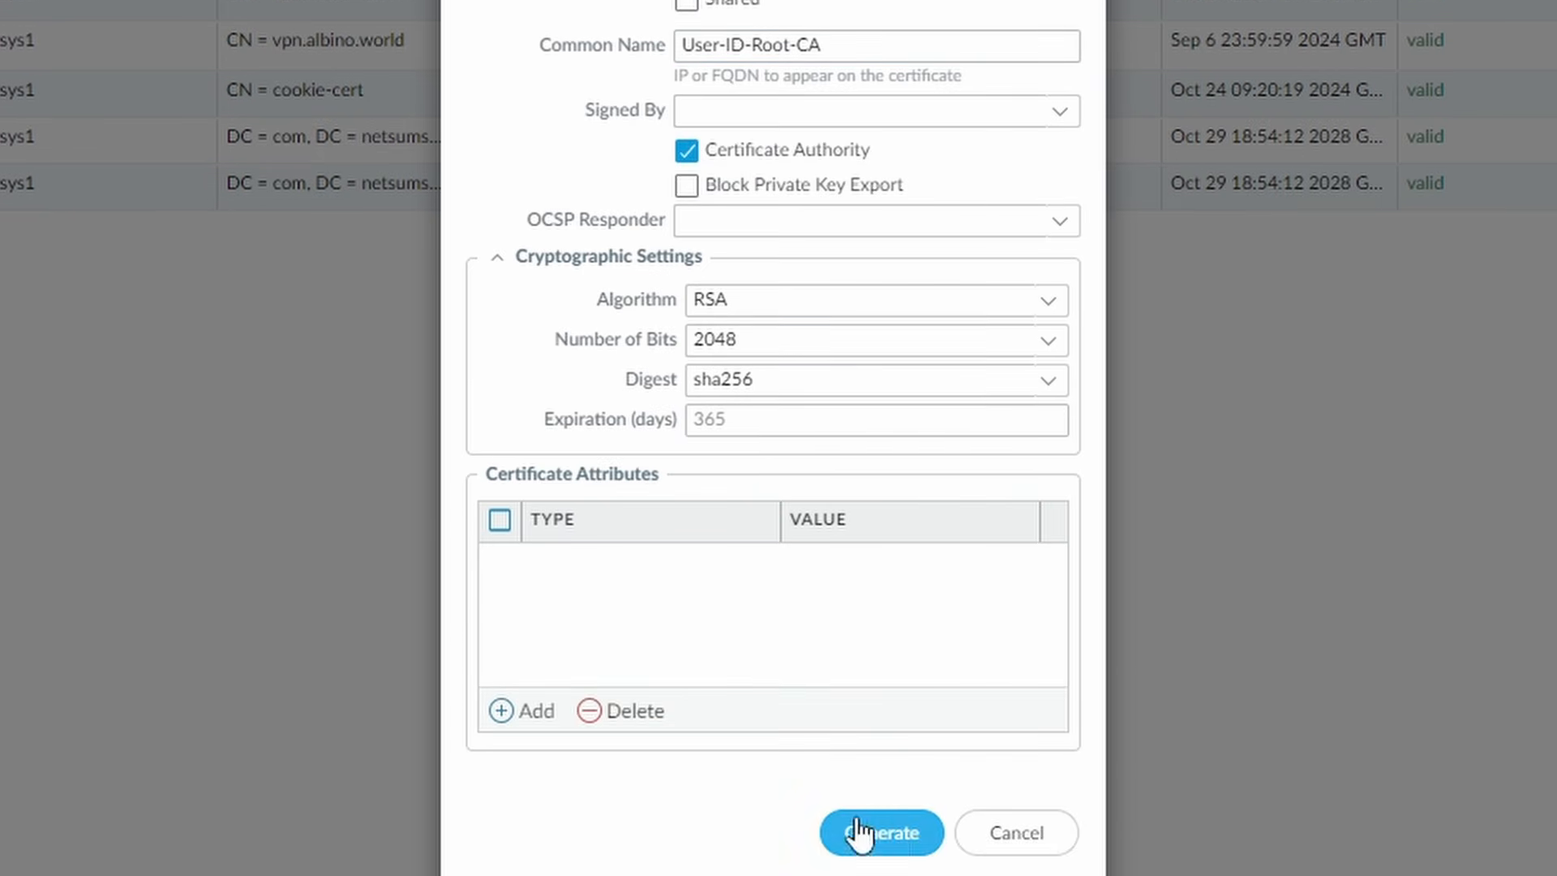
click(887, 833)
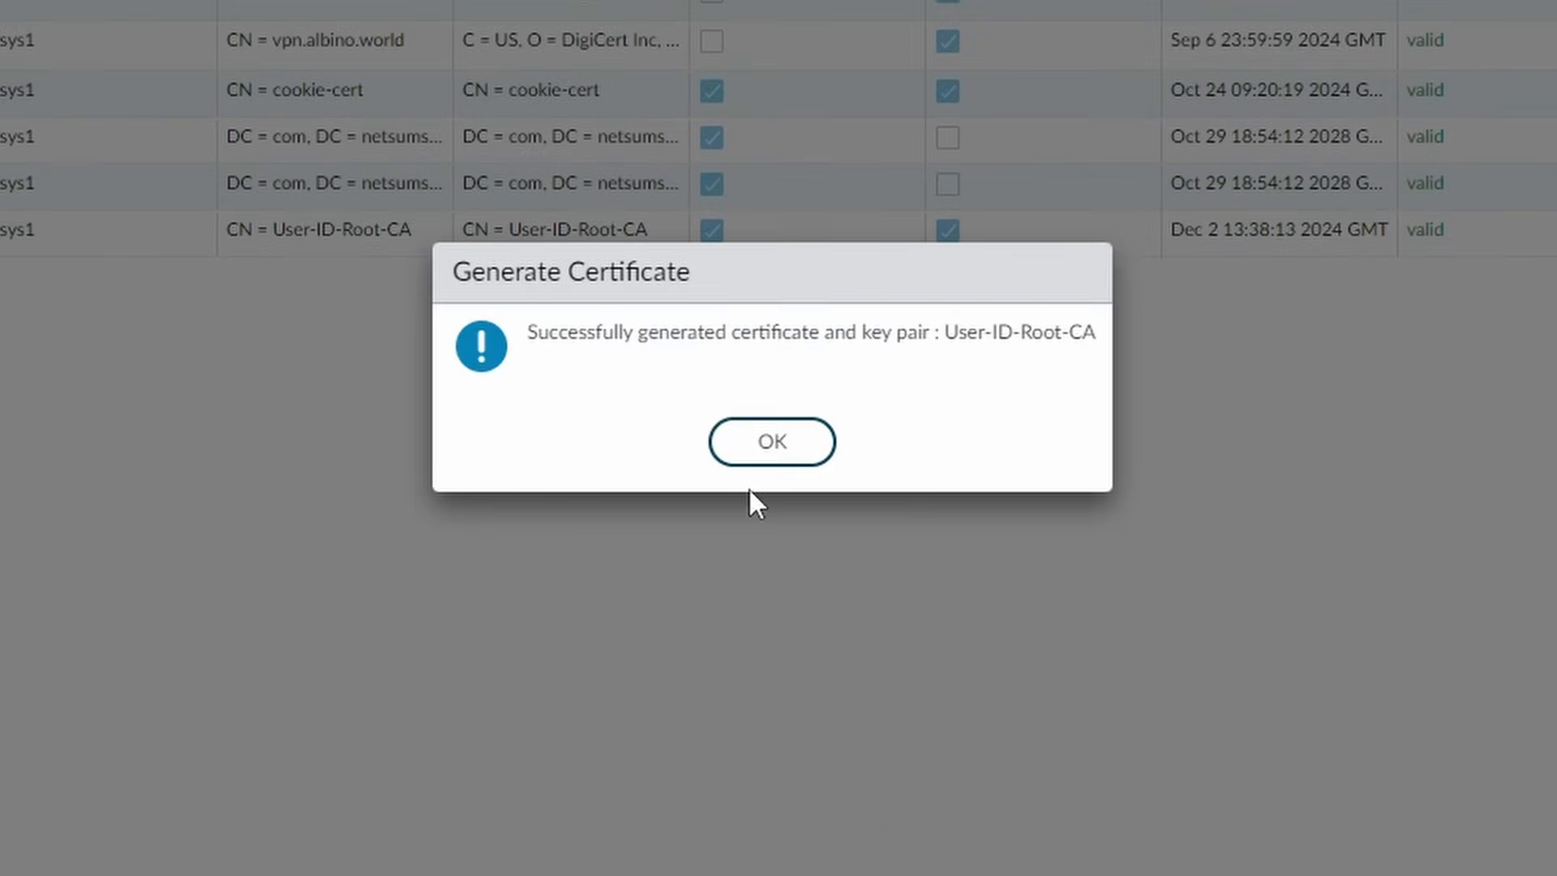
click(751, 448)
click(174, 333)
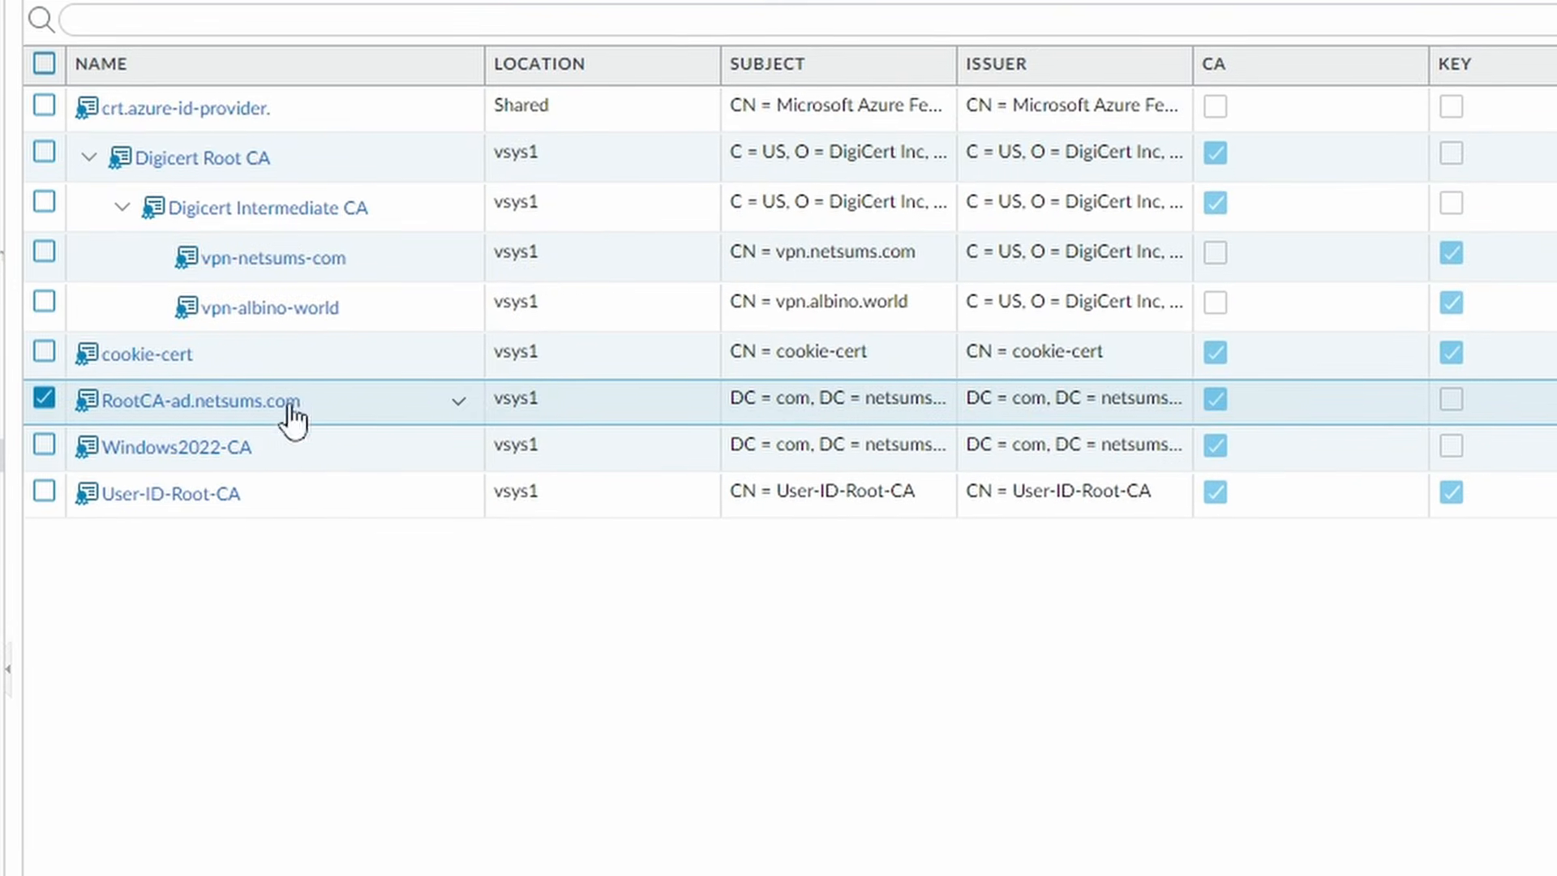
- Start generating another certificate named userid1
click(299, 503)
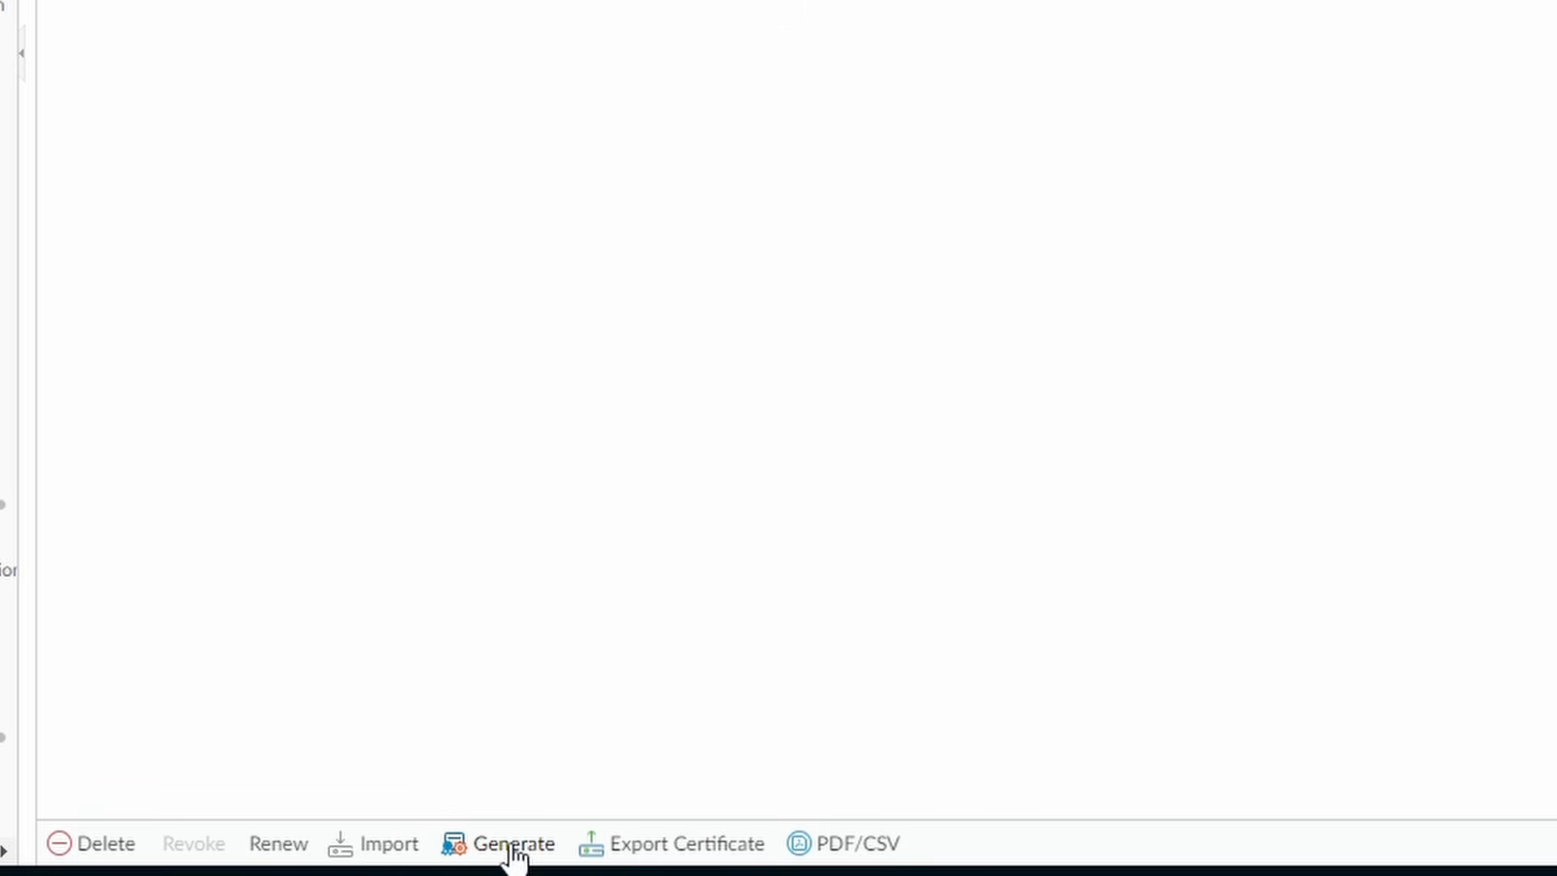
click(514, 845)
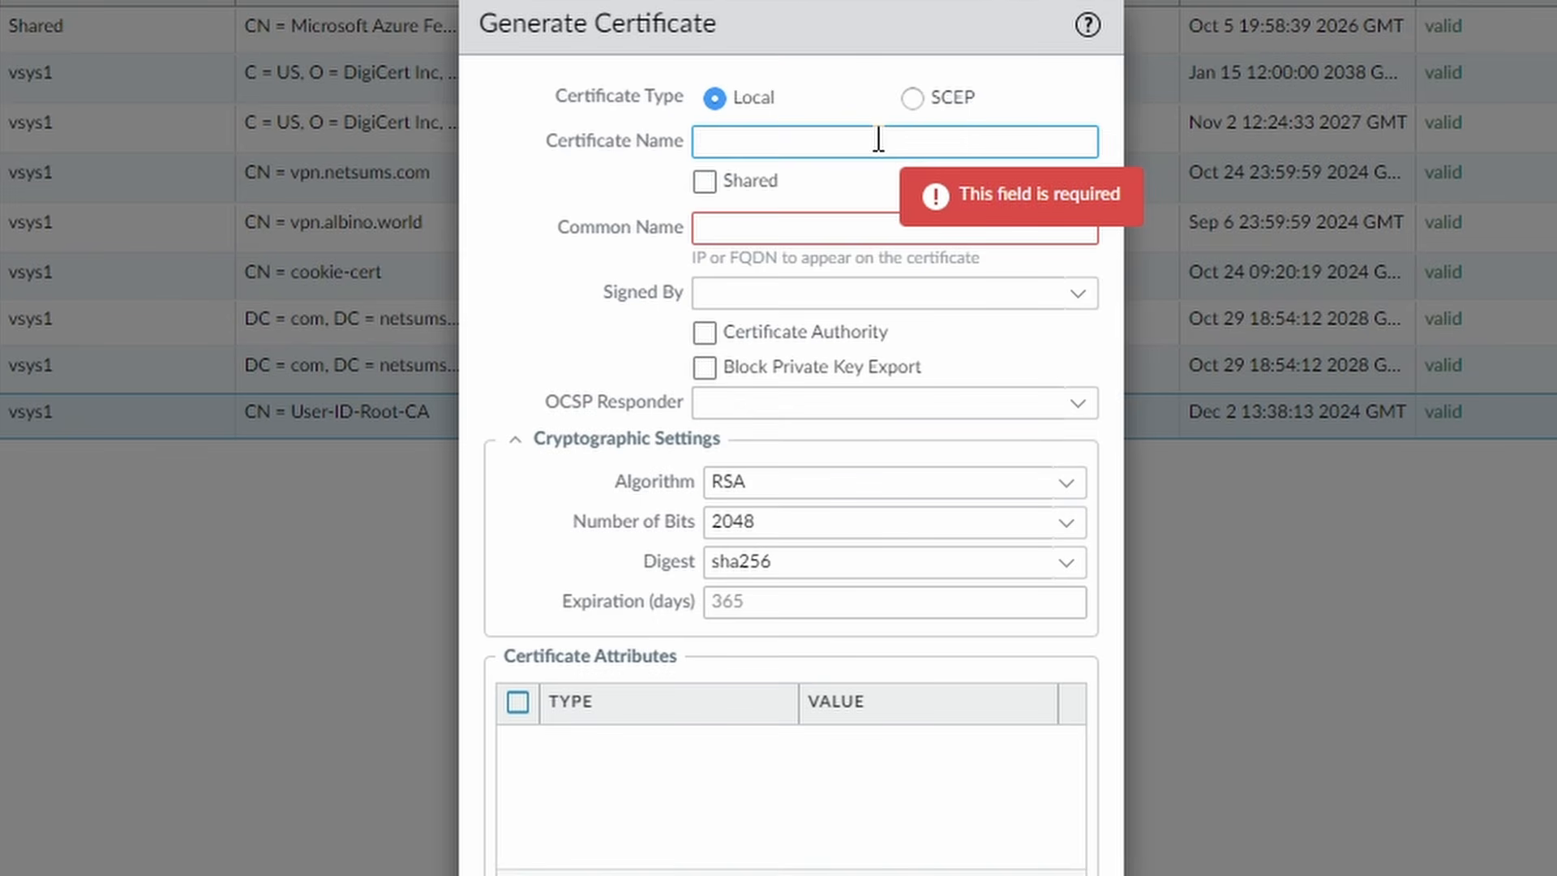
text(User-ID1)
drag(878, 139, 573, 129)
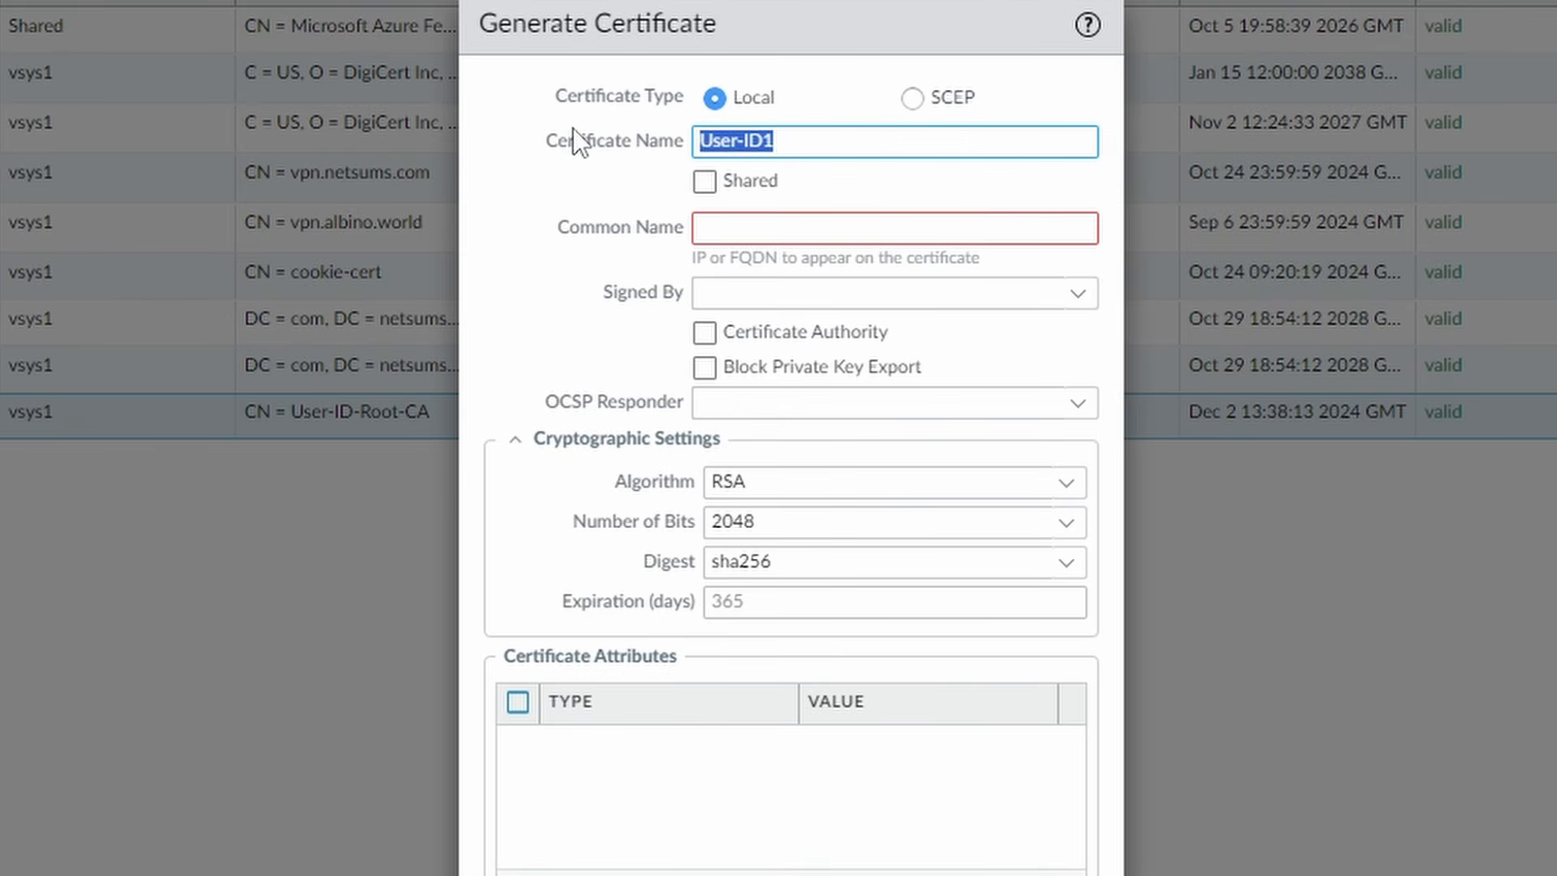
text(user)
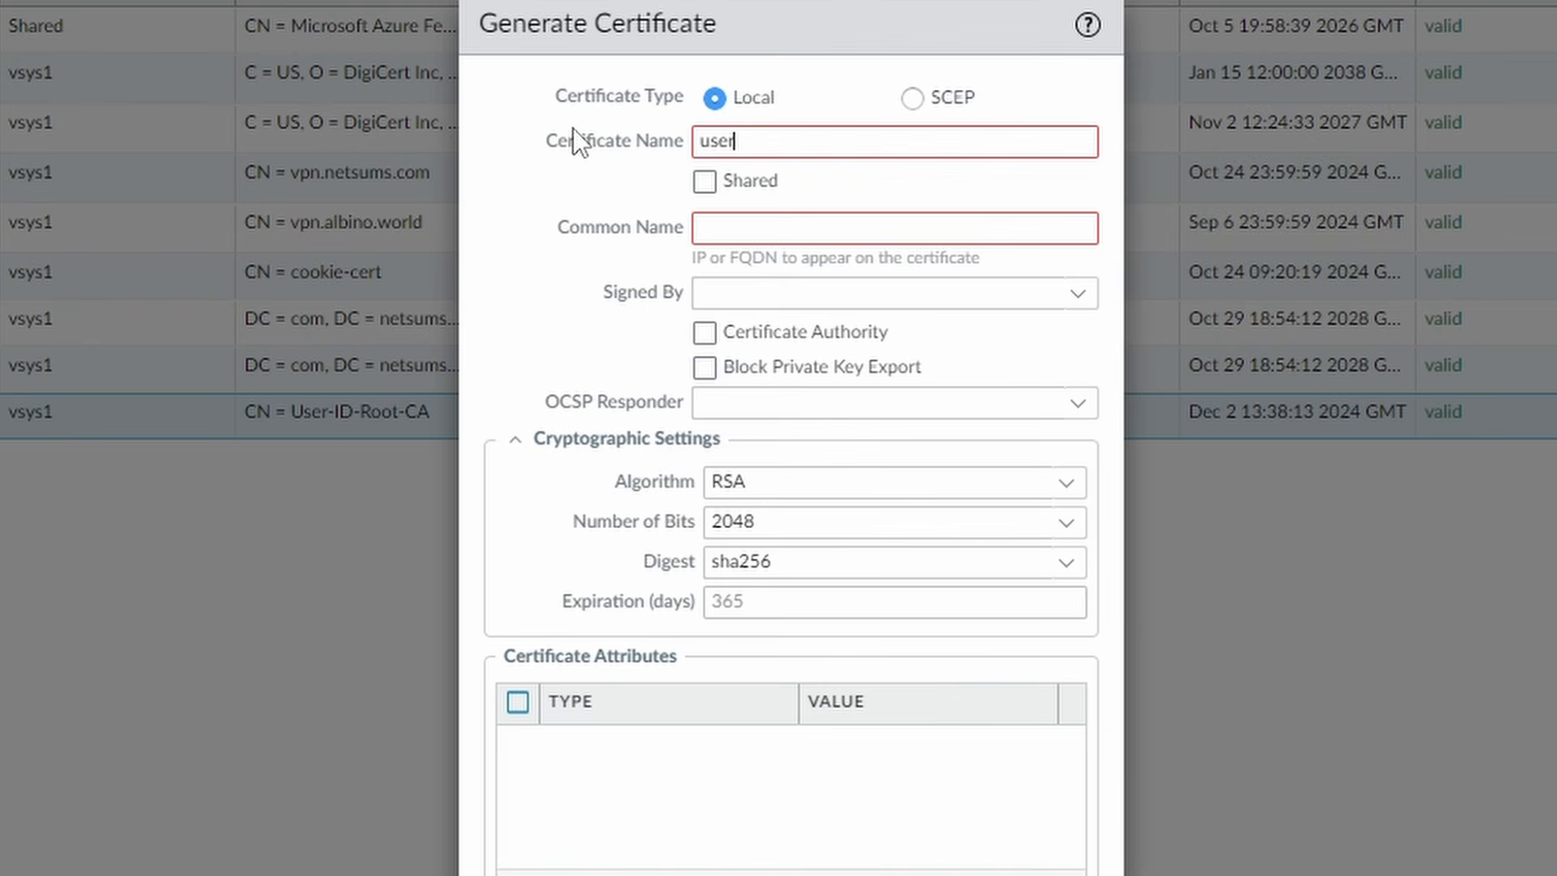
text(id1)
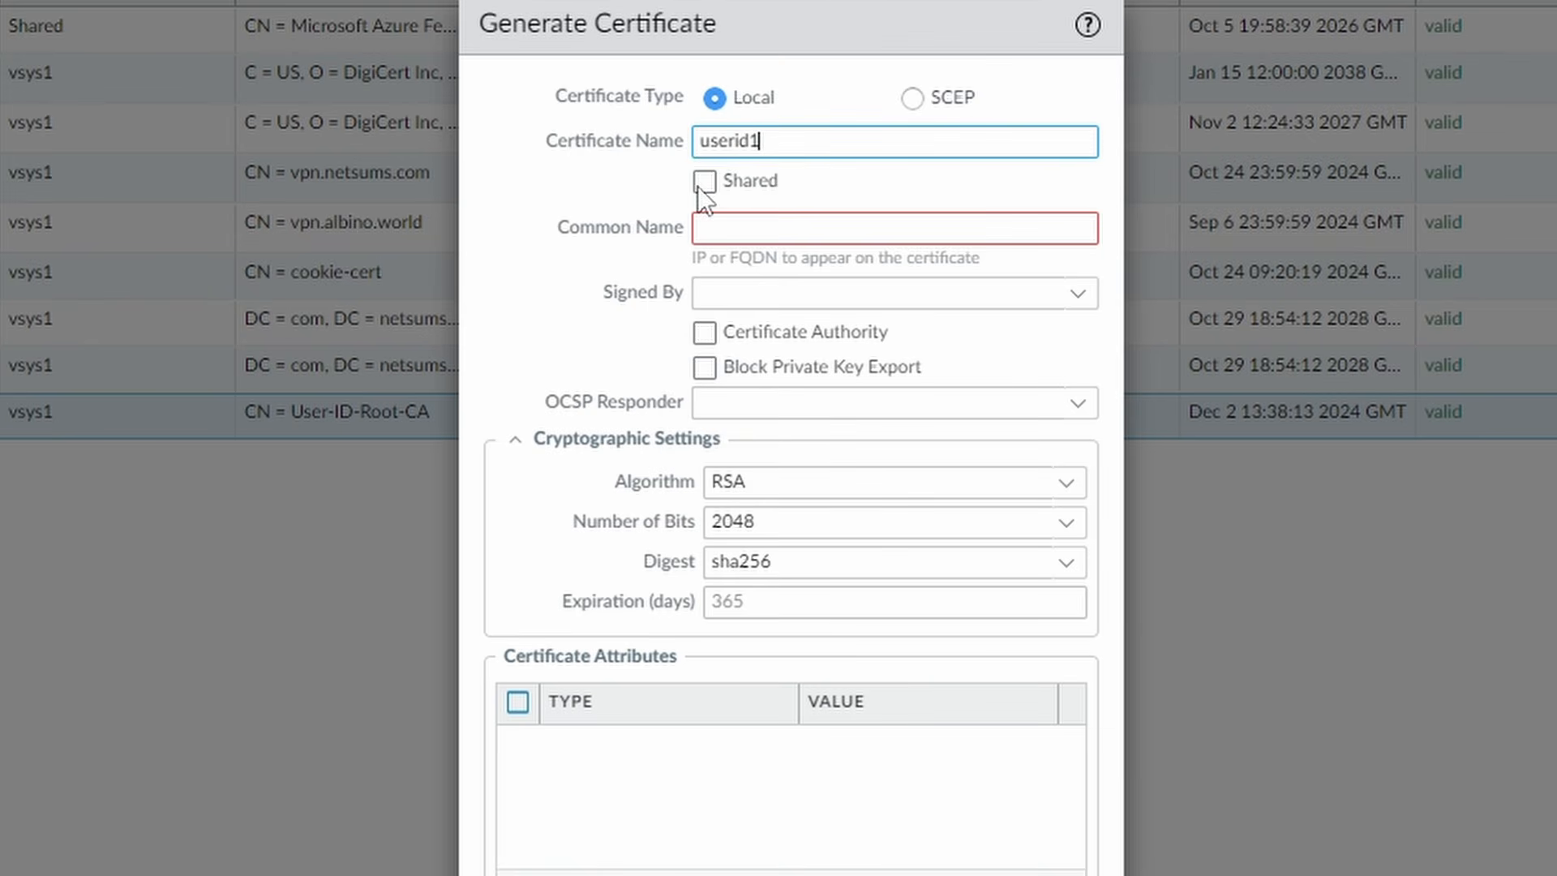
- Set common name userid1.ad.netsums.com and choose User-ID-Root-CA as the signer
click(831, 226)
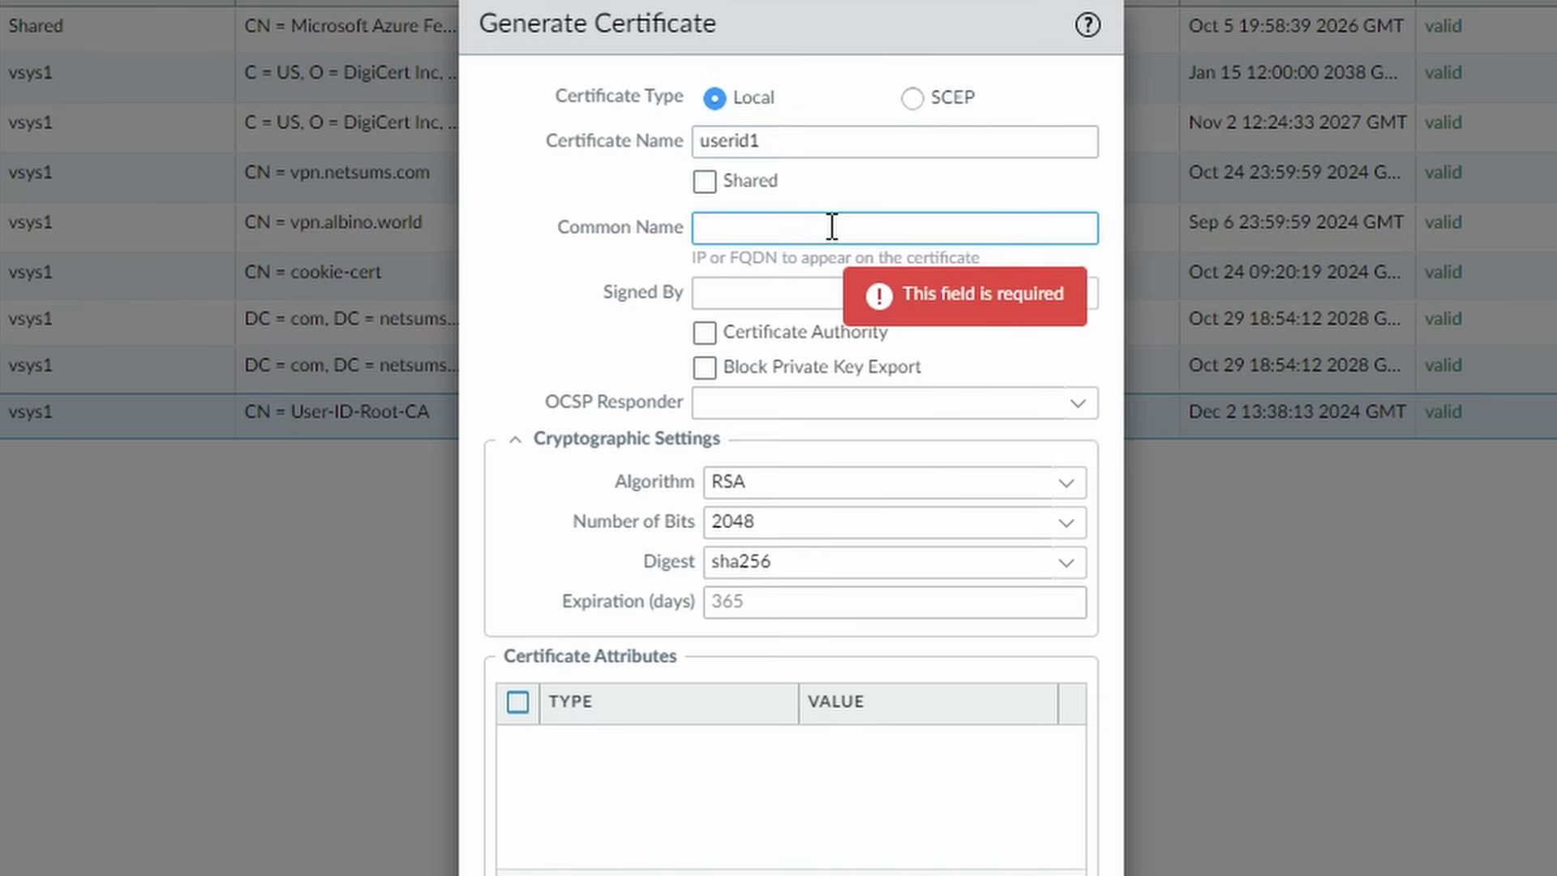
text(user)
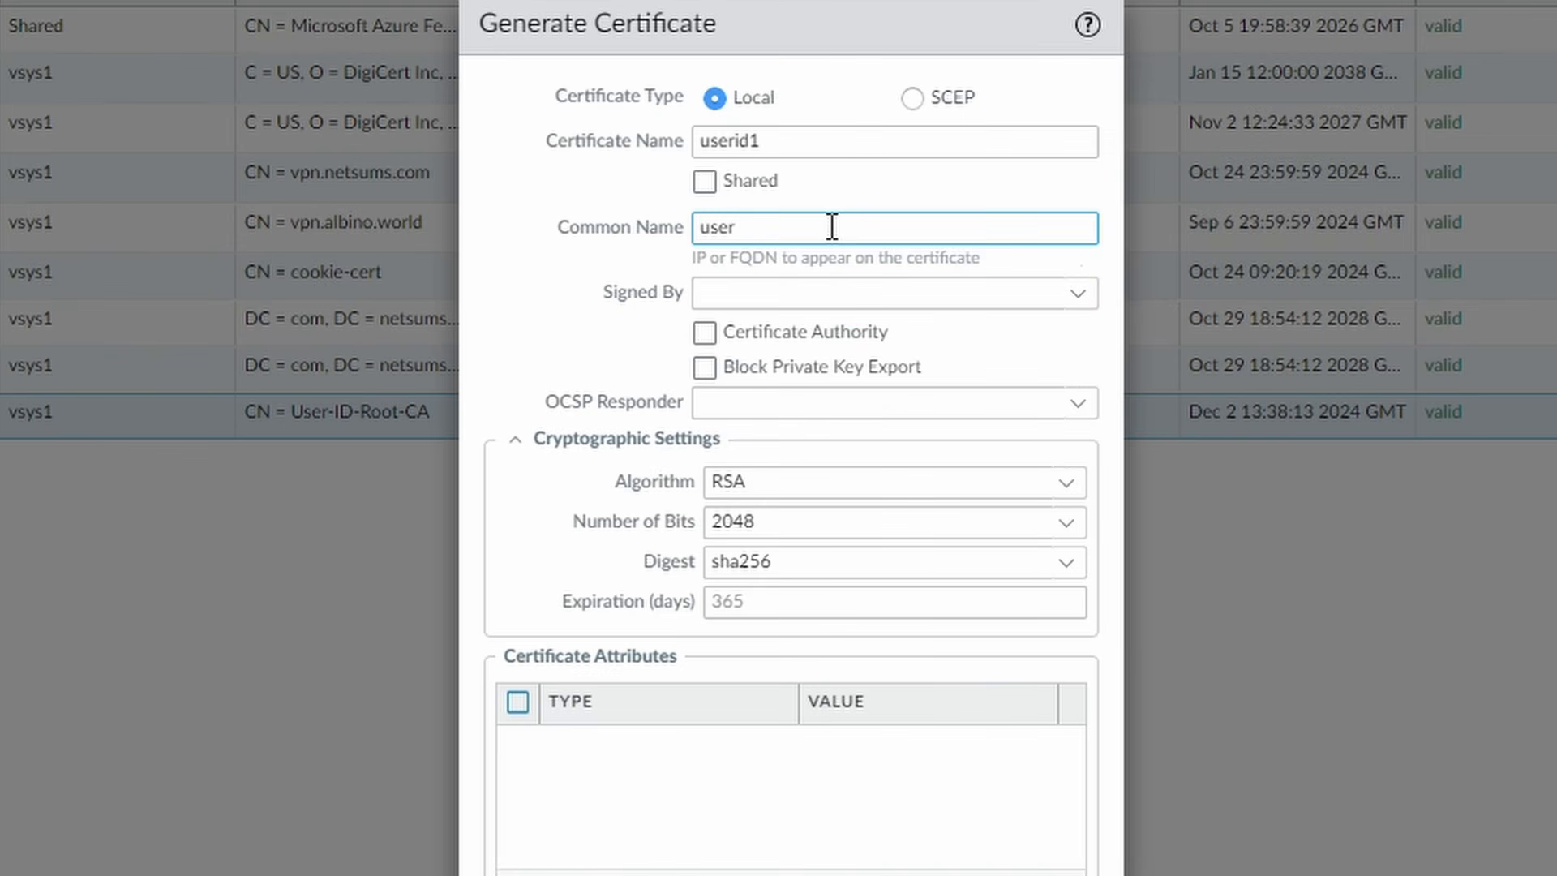
text(id1.ad.netsums.com)
key(ctrl+a)
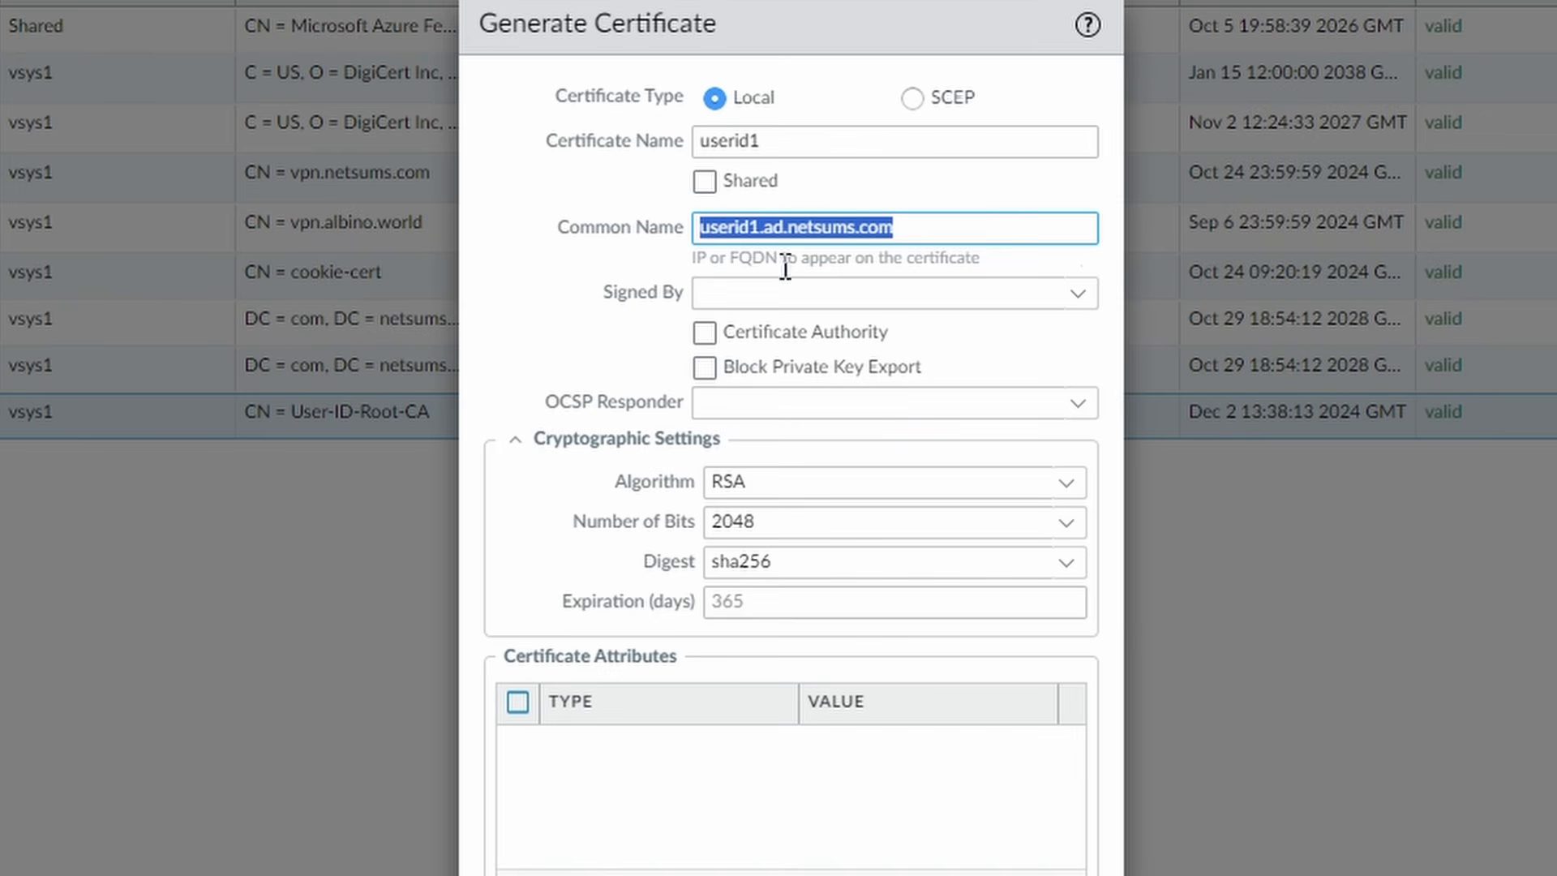
click(1079, 301)
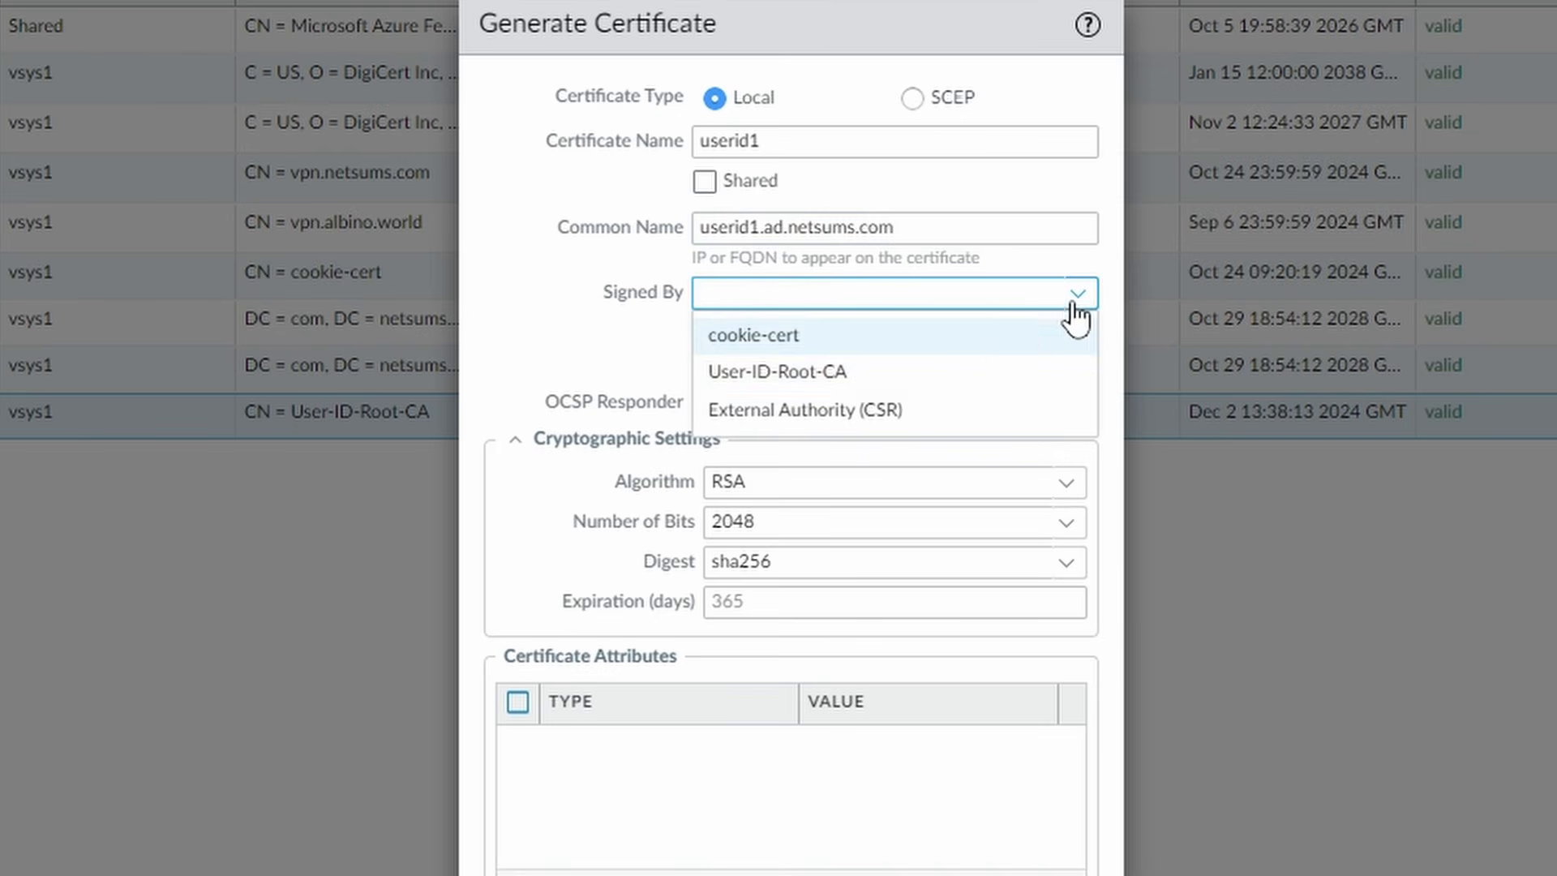
click(872, 383)
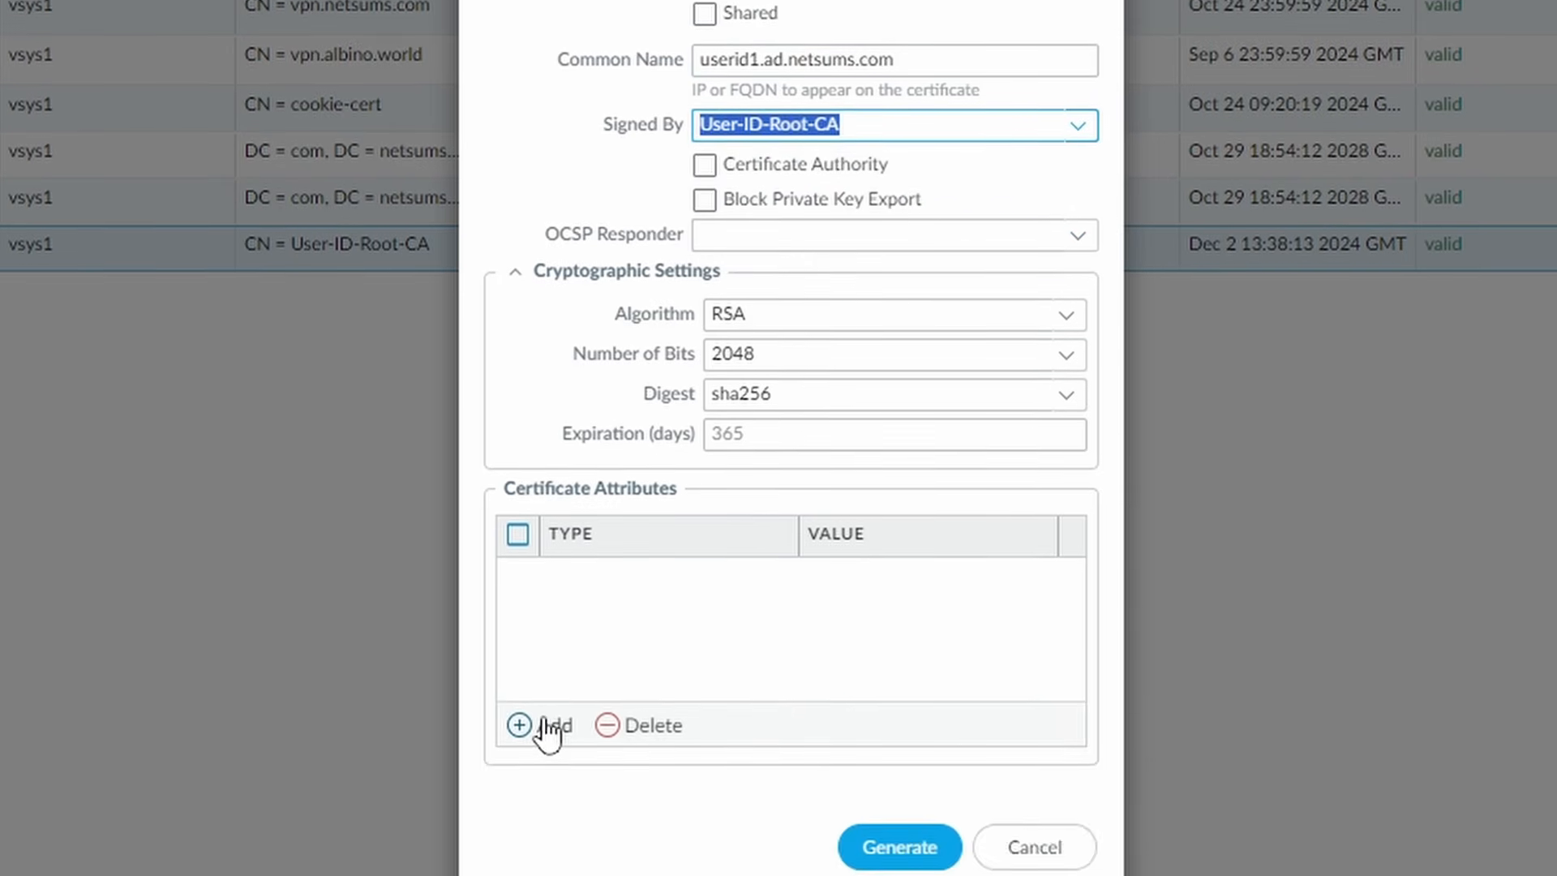
- Add a host name certificate attribute with value userid1.ad.netsums.com
click(545, 840)
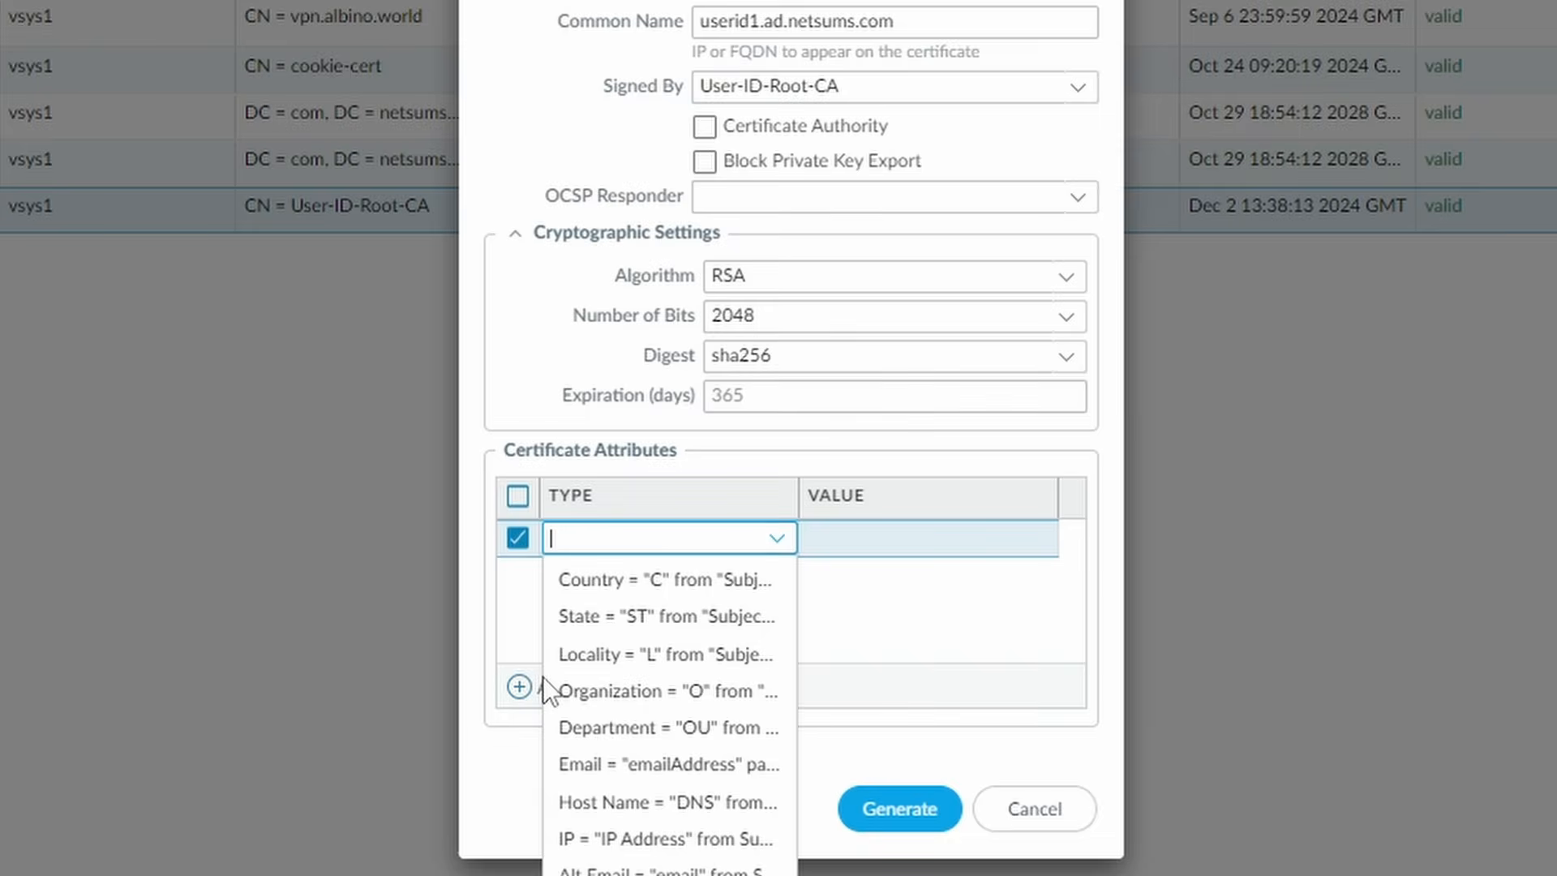
click(636, 803)
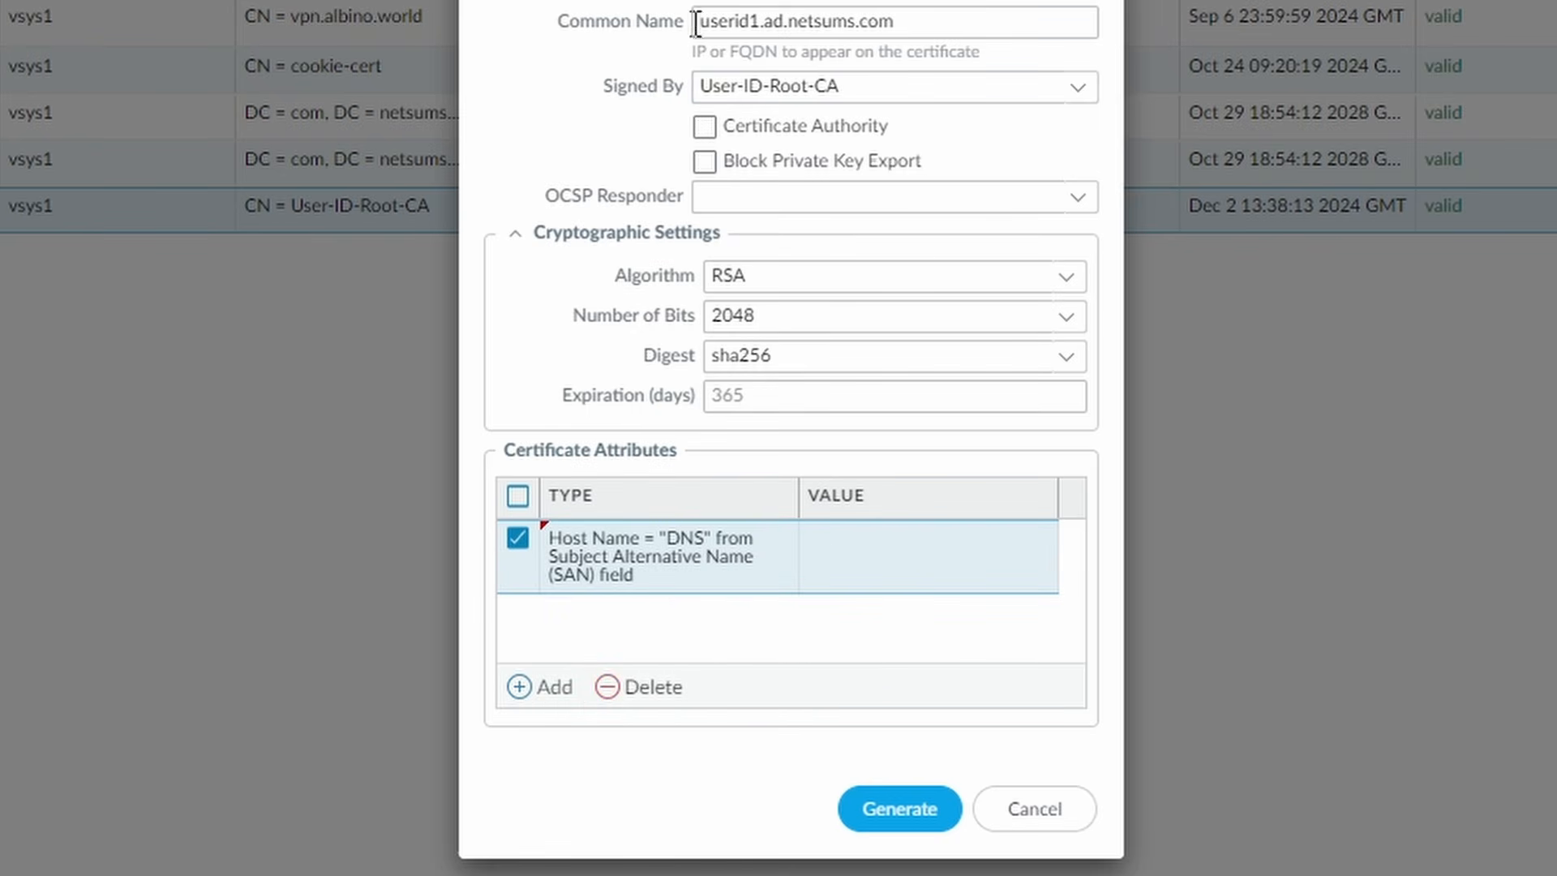
click(908, 543)
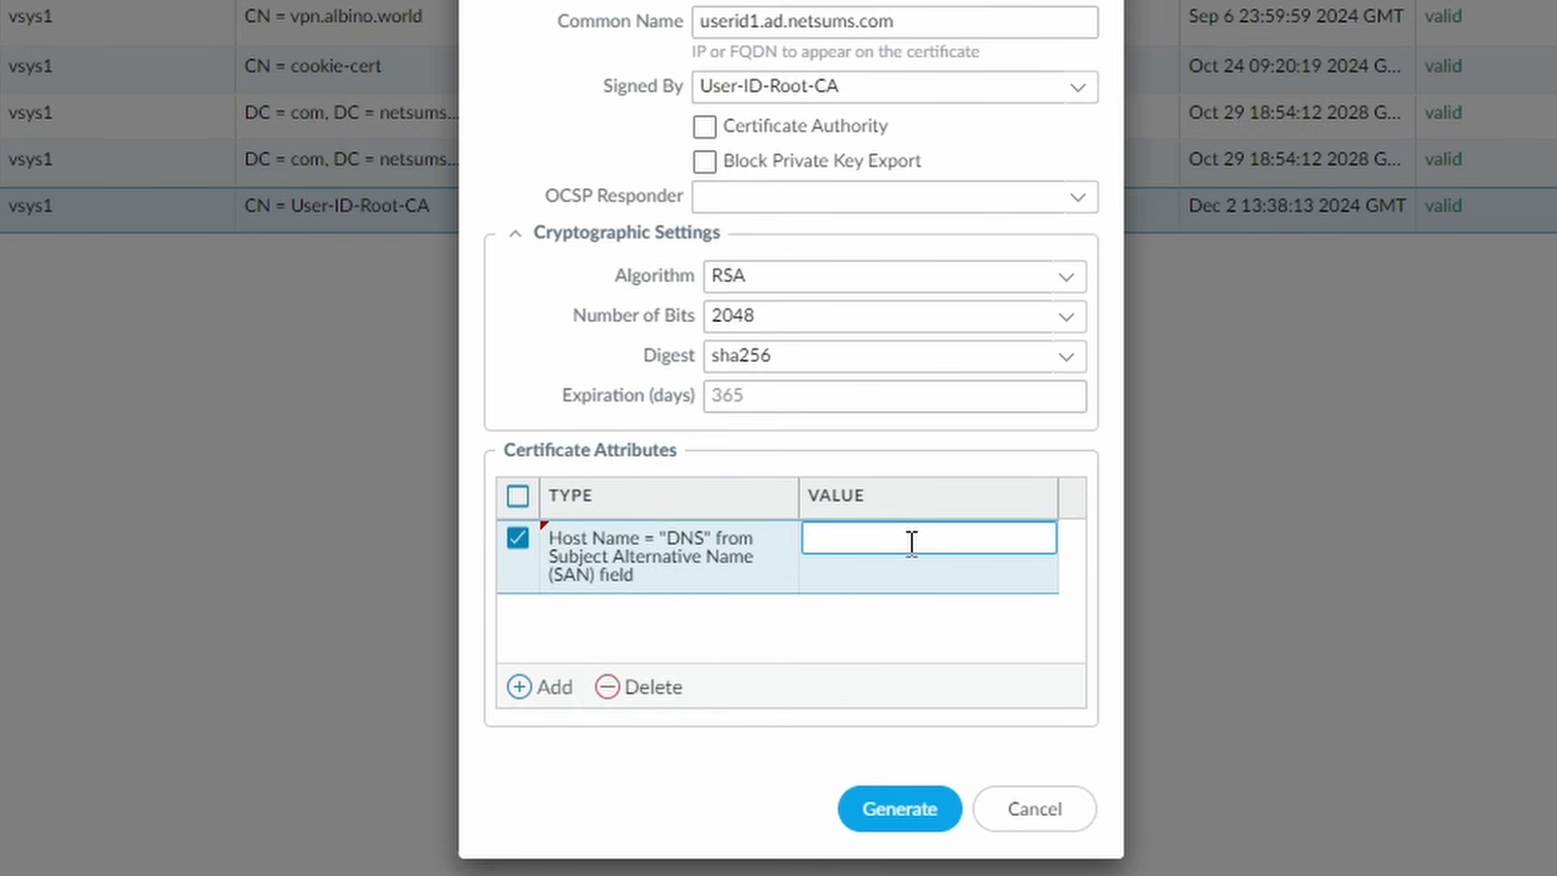
key(ctrl+v)
click(819, 617)
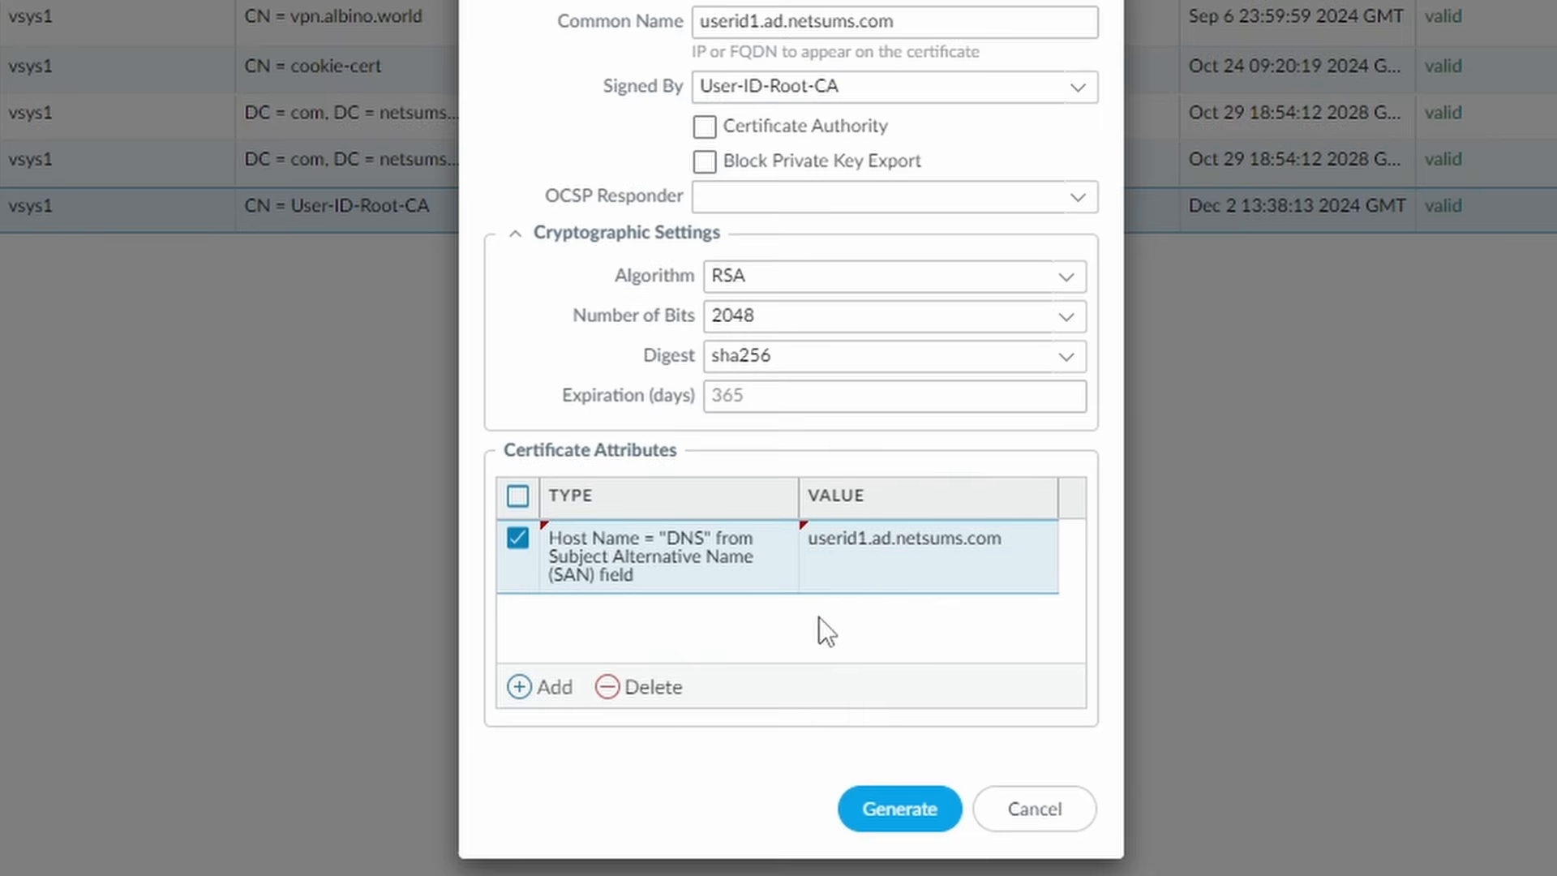
- Add an IP attribute of 10.0.2.11 and generate the userid1 certificate
scroll(604, 685, down, 1)
scroll(576, 677, down, 2)
click(548, 660)
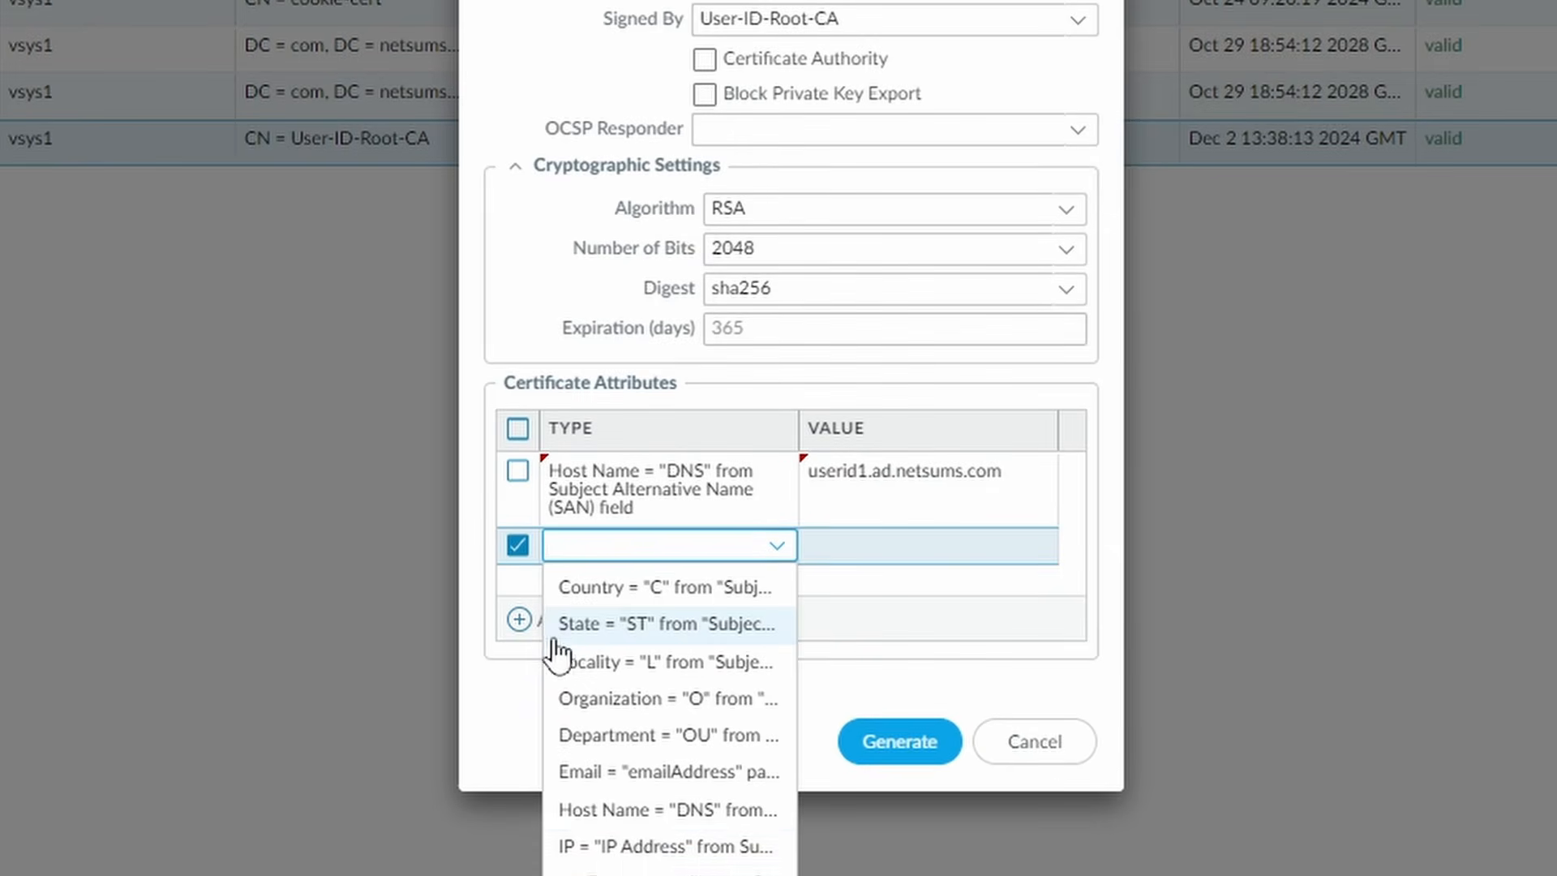
click(640, 848)
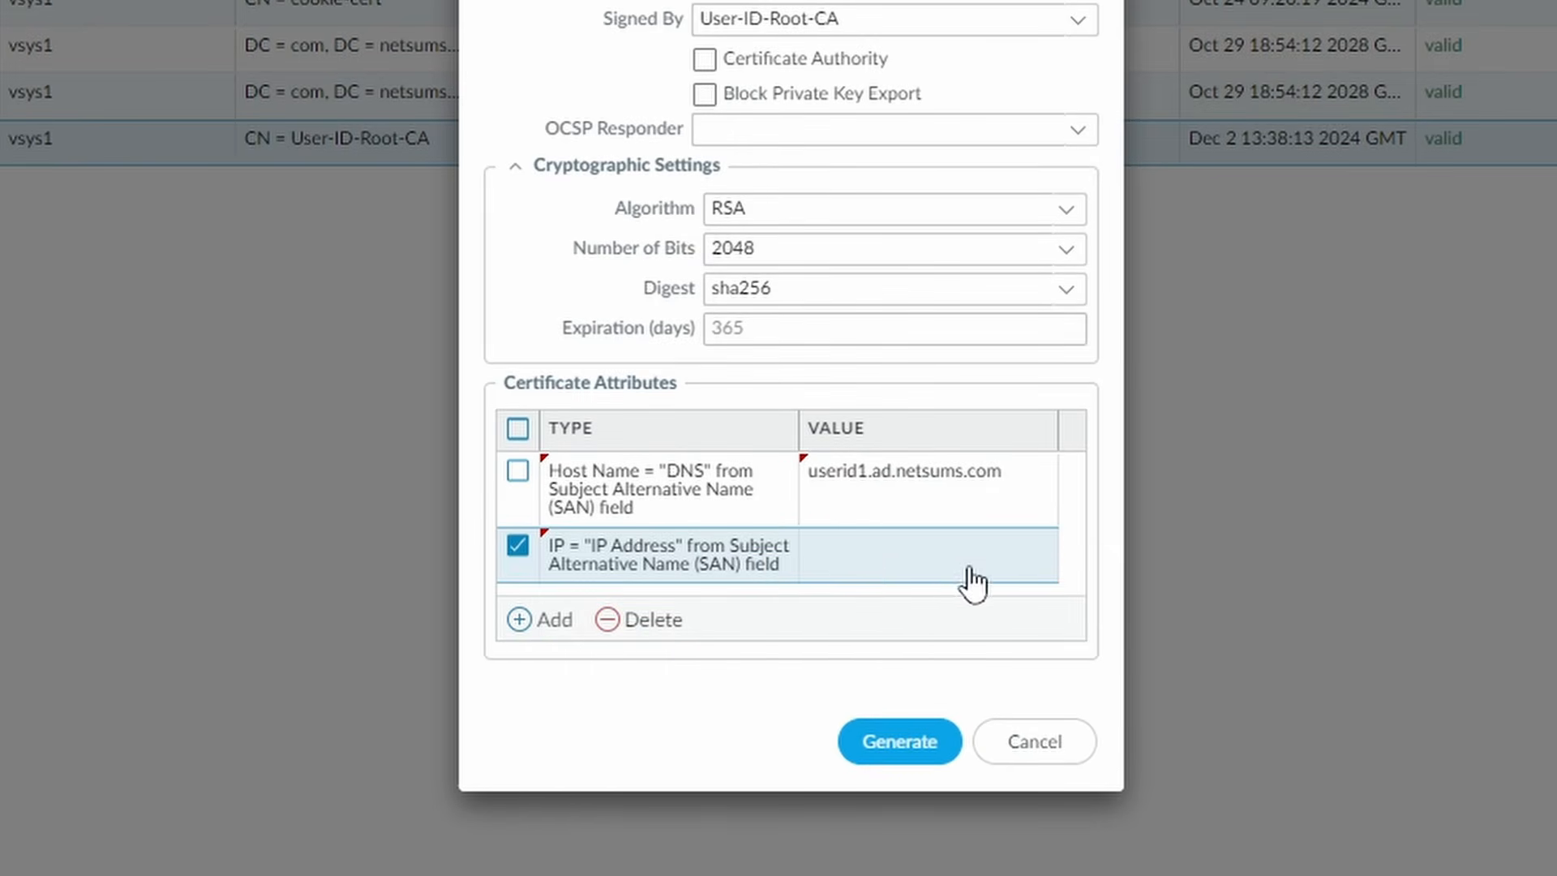
click(904, 568)
text(10.0.2.11)
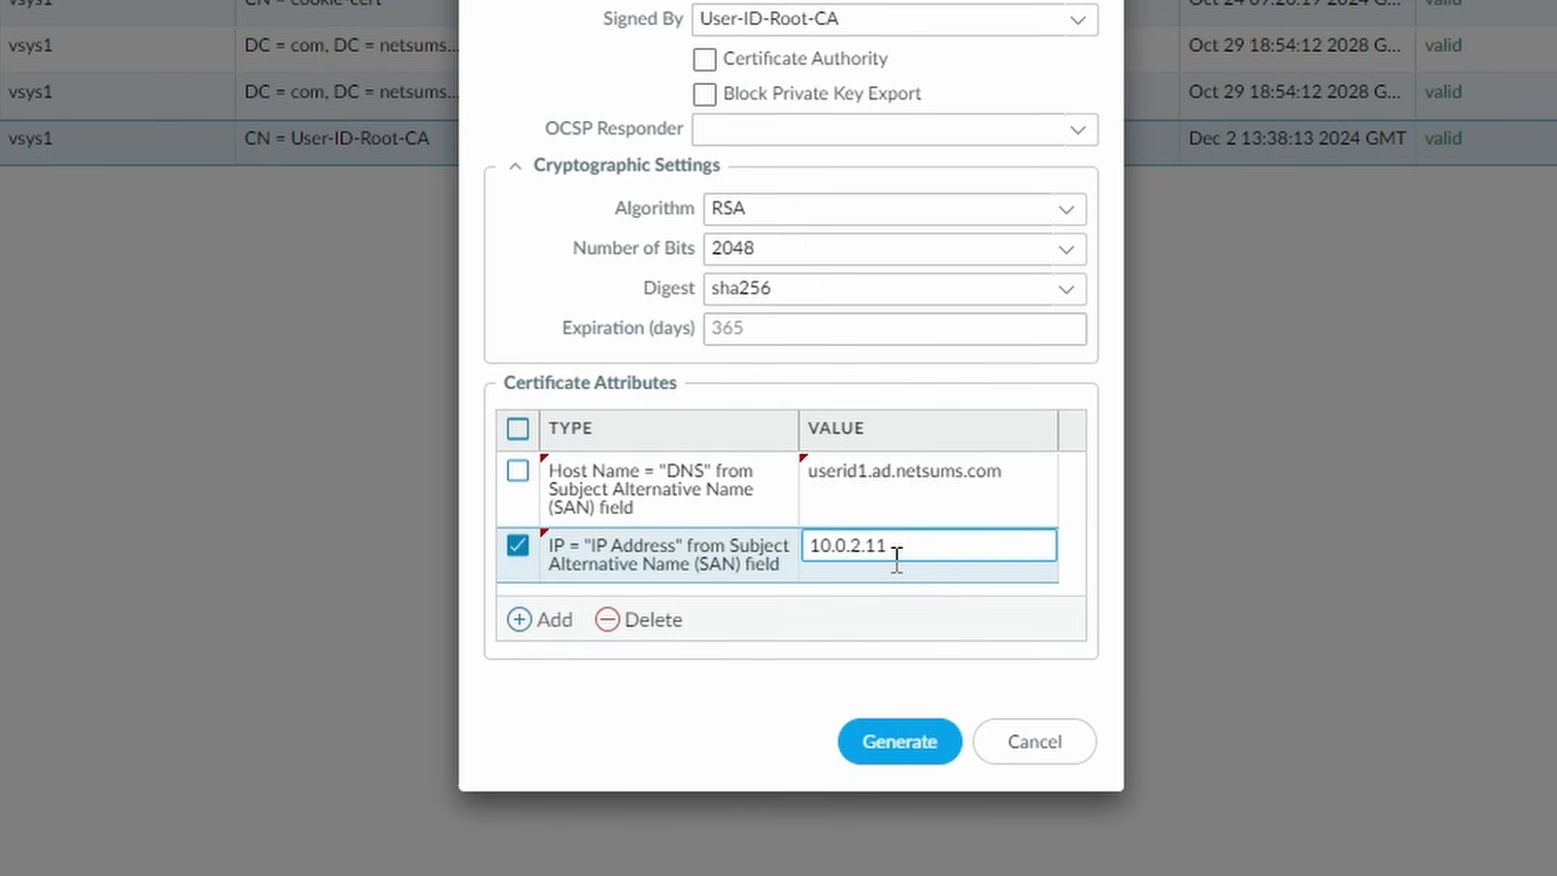
click(782, 717)
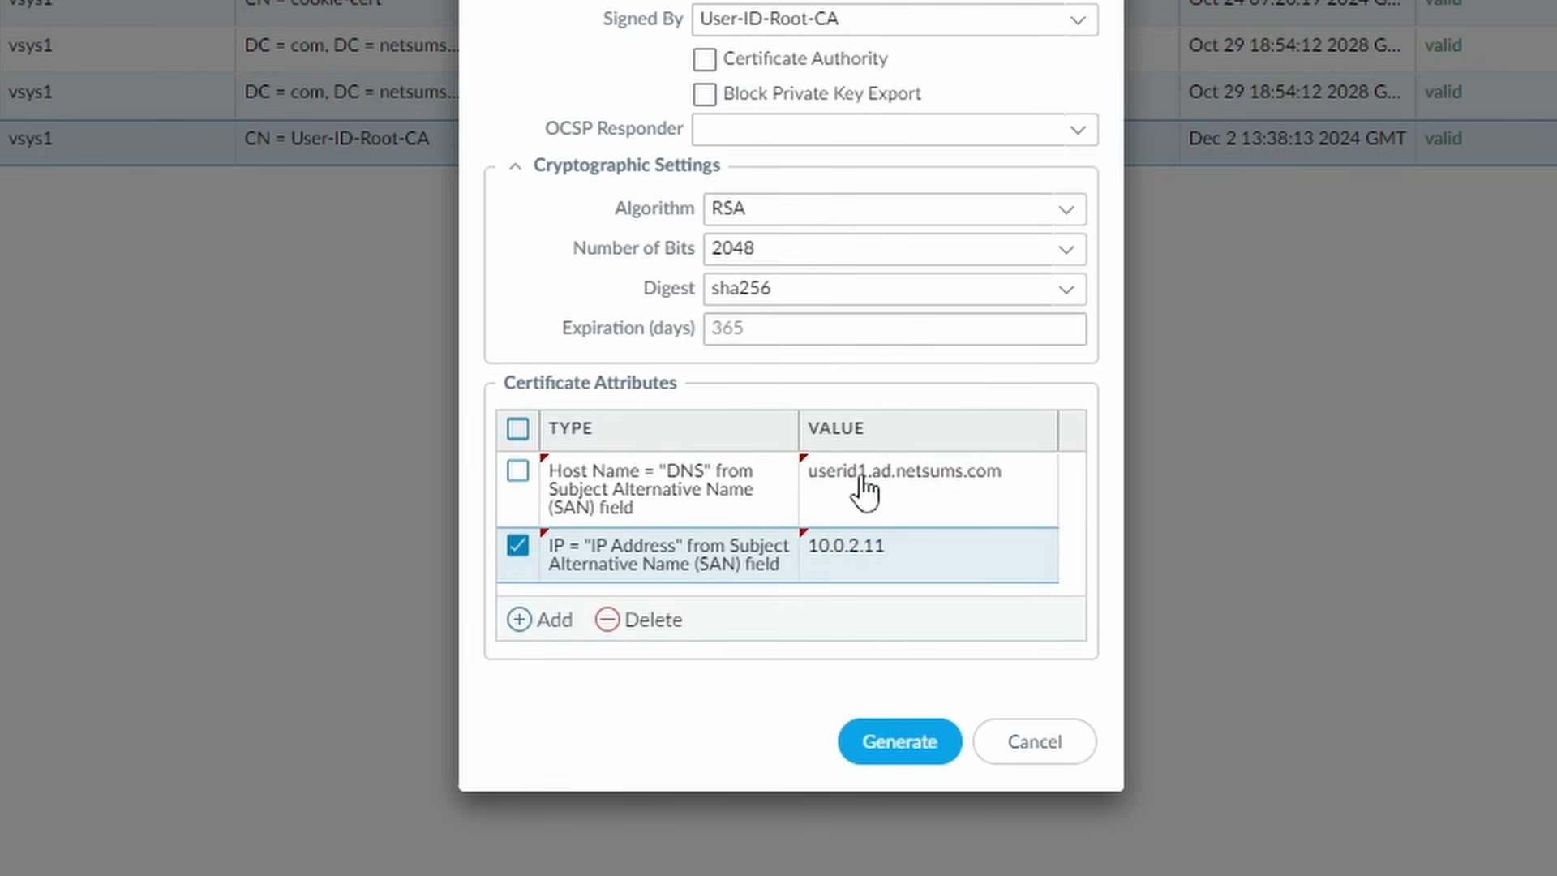
click(907, 744)
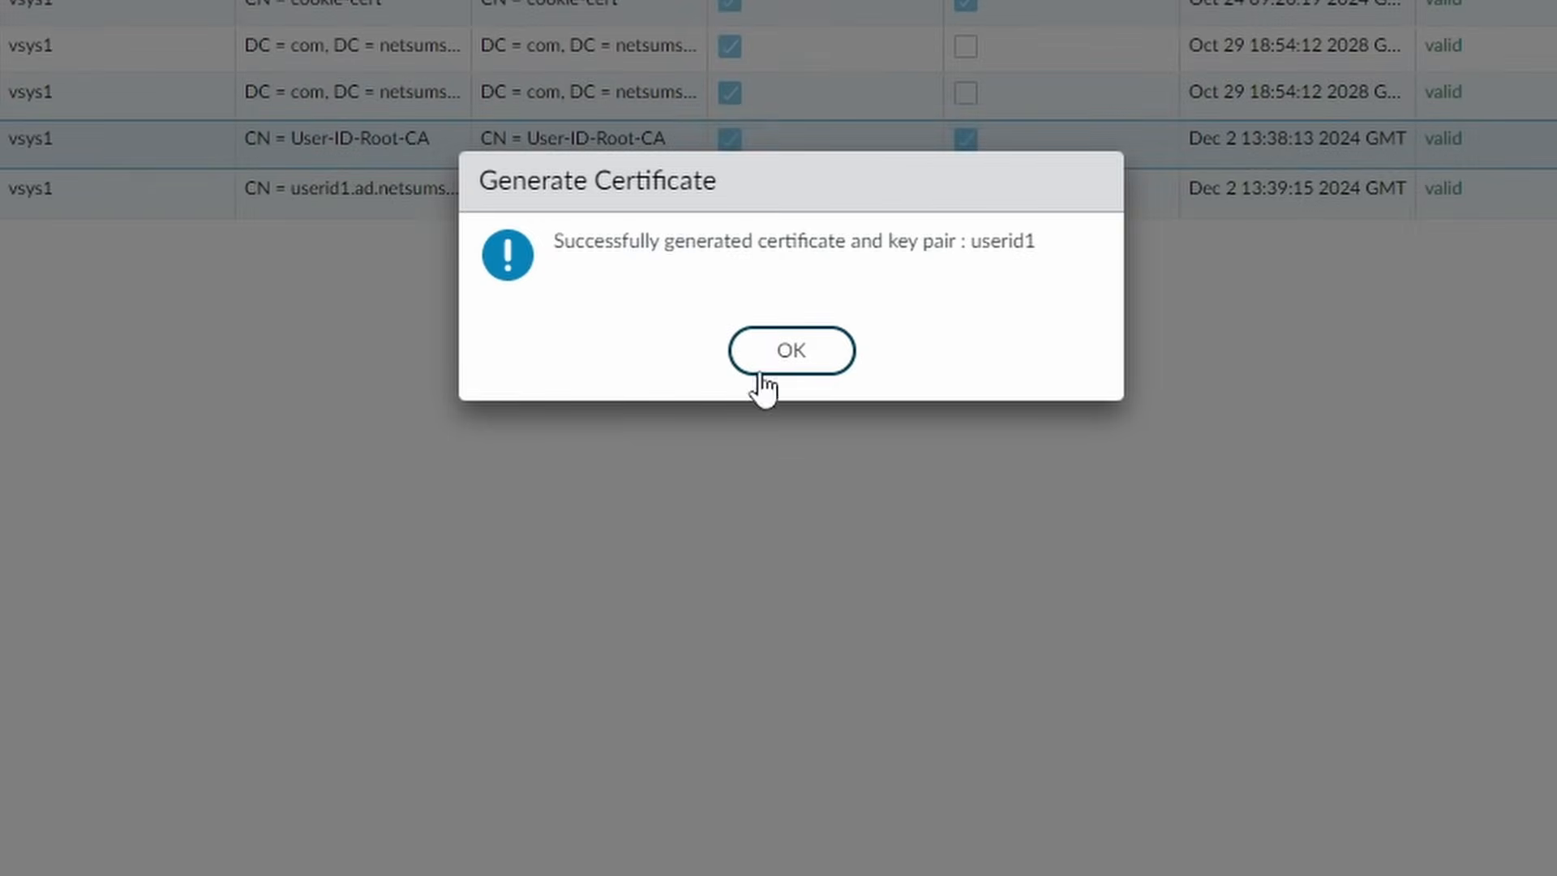
click(800, 362)
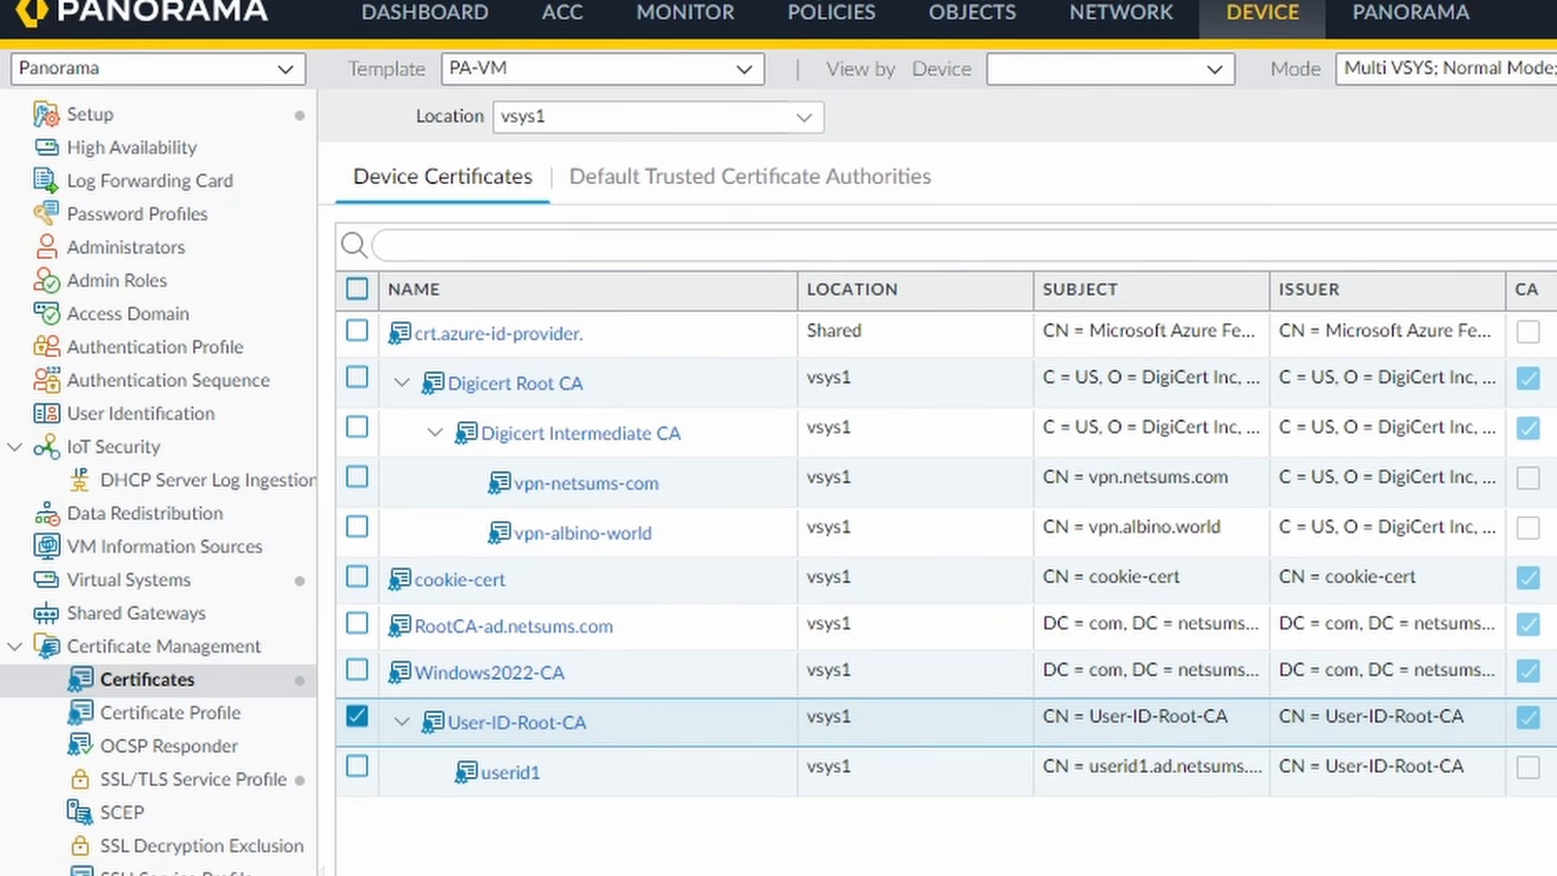
- Export userid1 as PEM with its private key, protected by an entered and confirmed passphrase
click(636, 781)
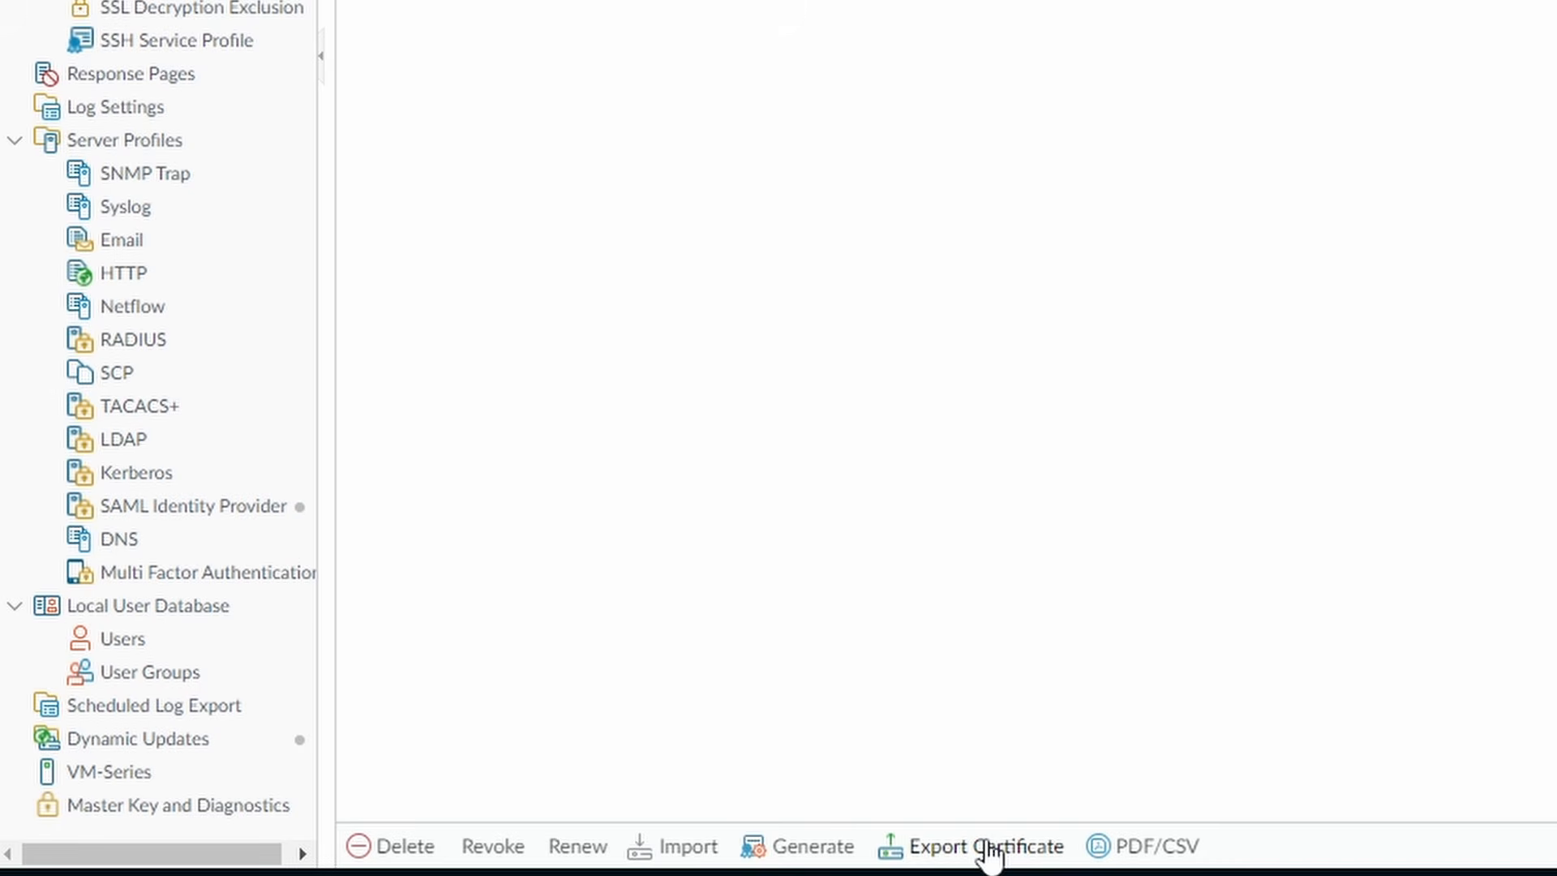
click(986, 846)
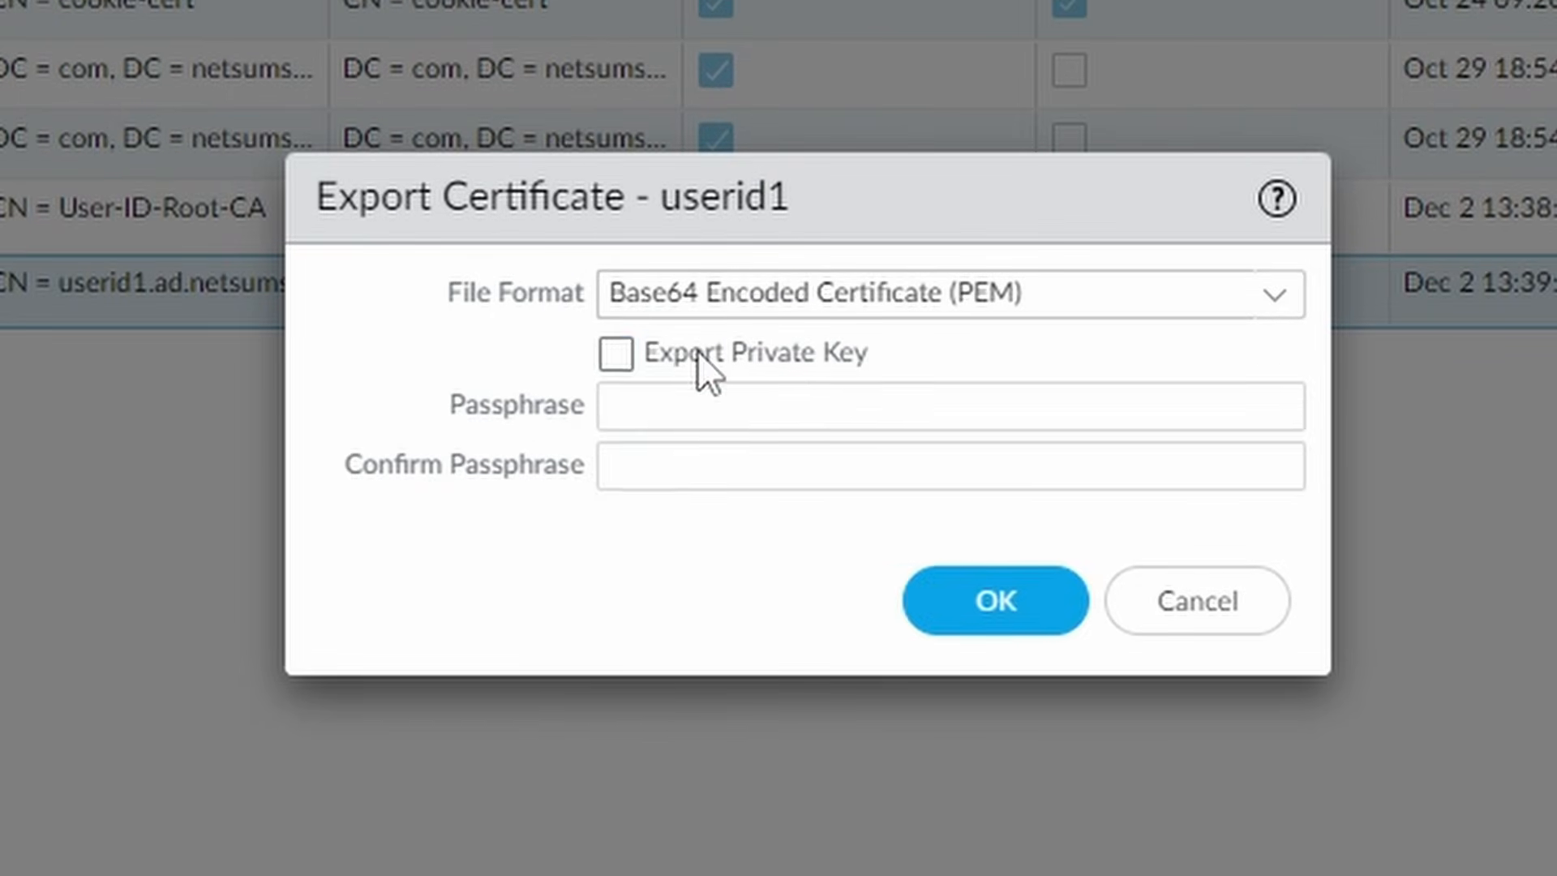
click(697, 352)
click(935, 400)
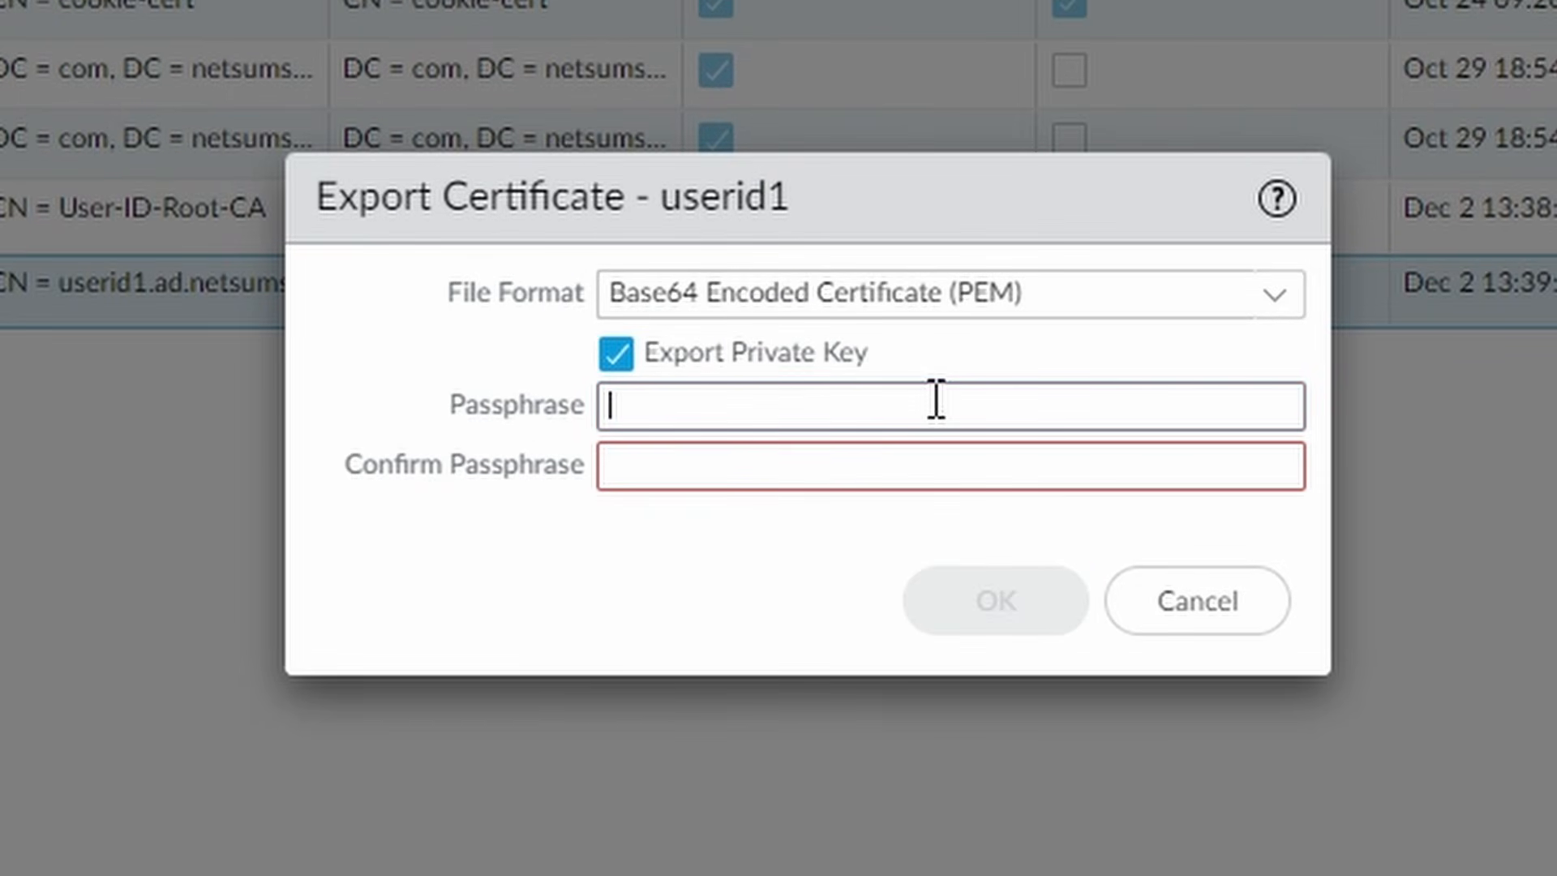
key(Tab)
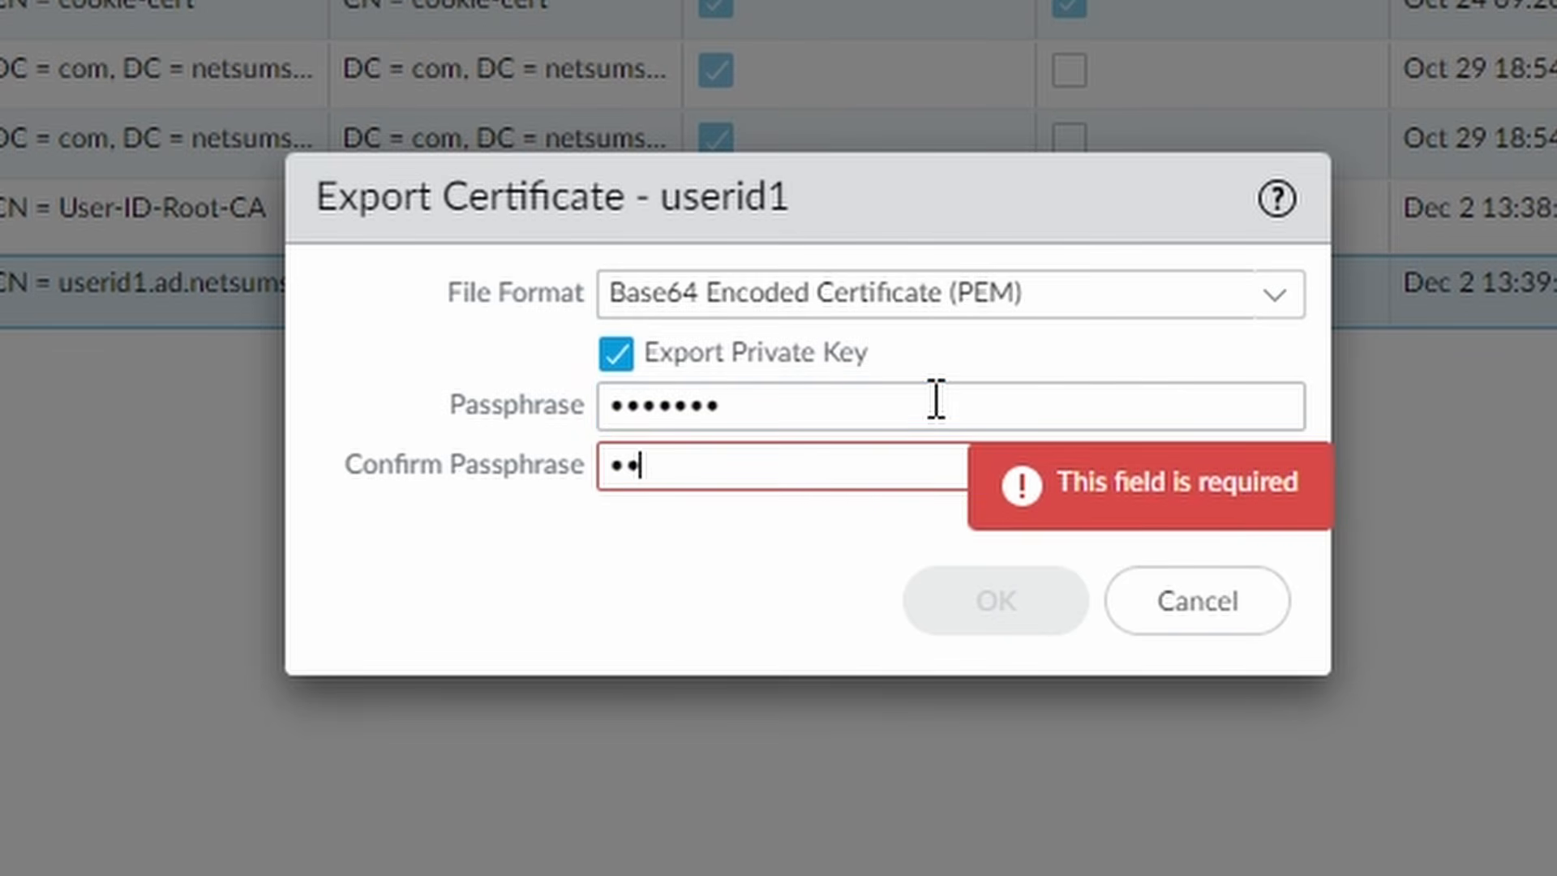
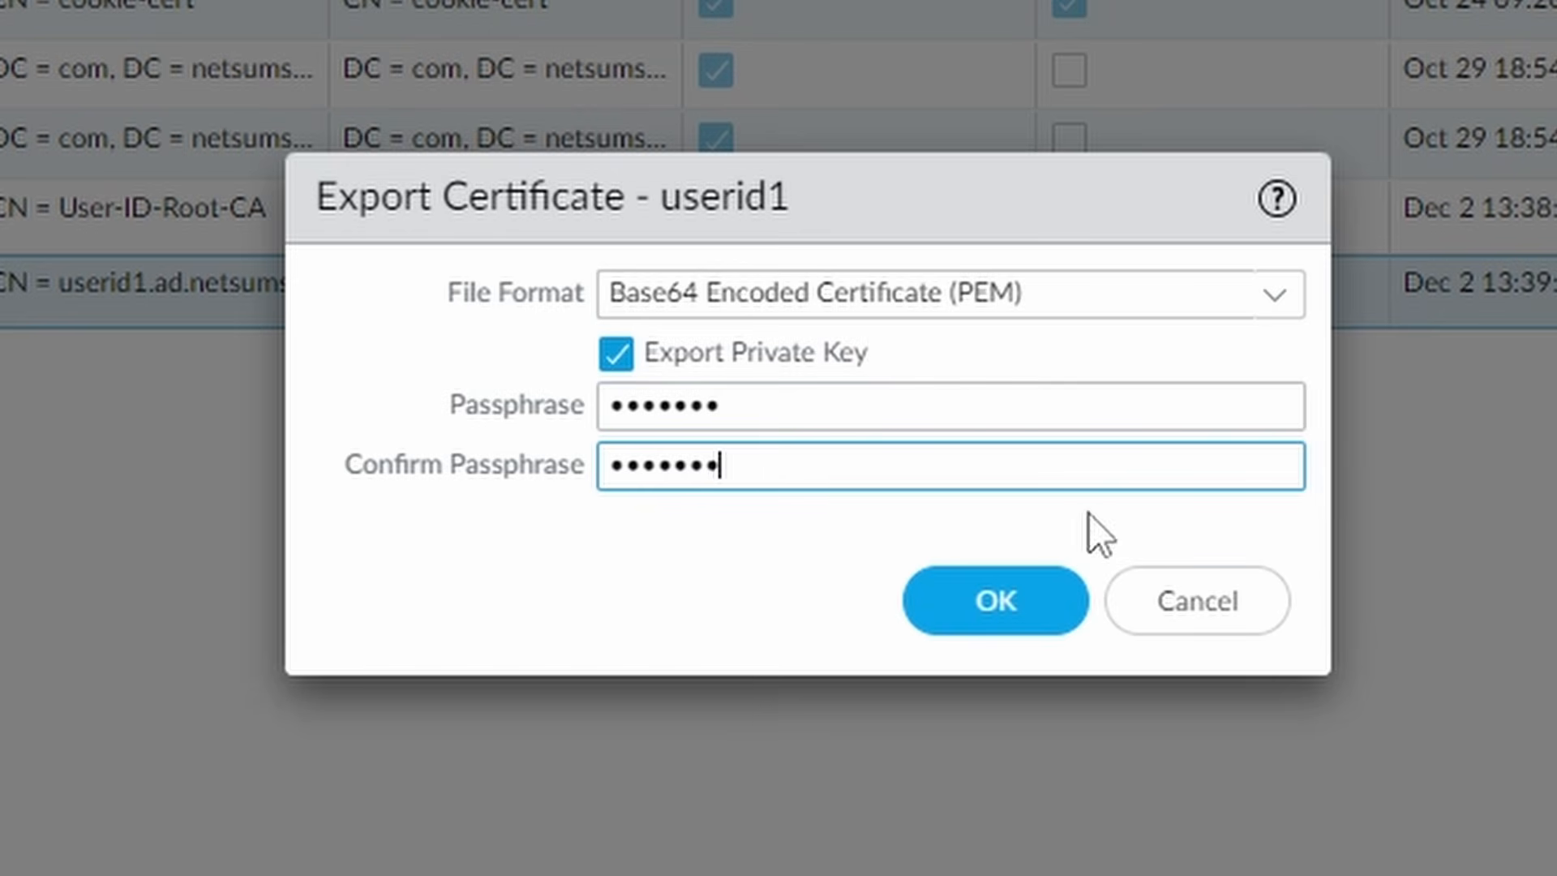
click(994, 626)
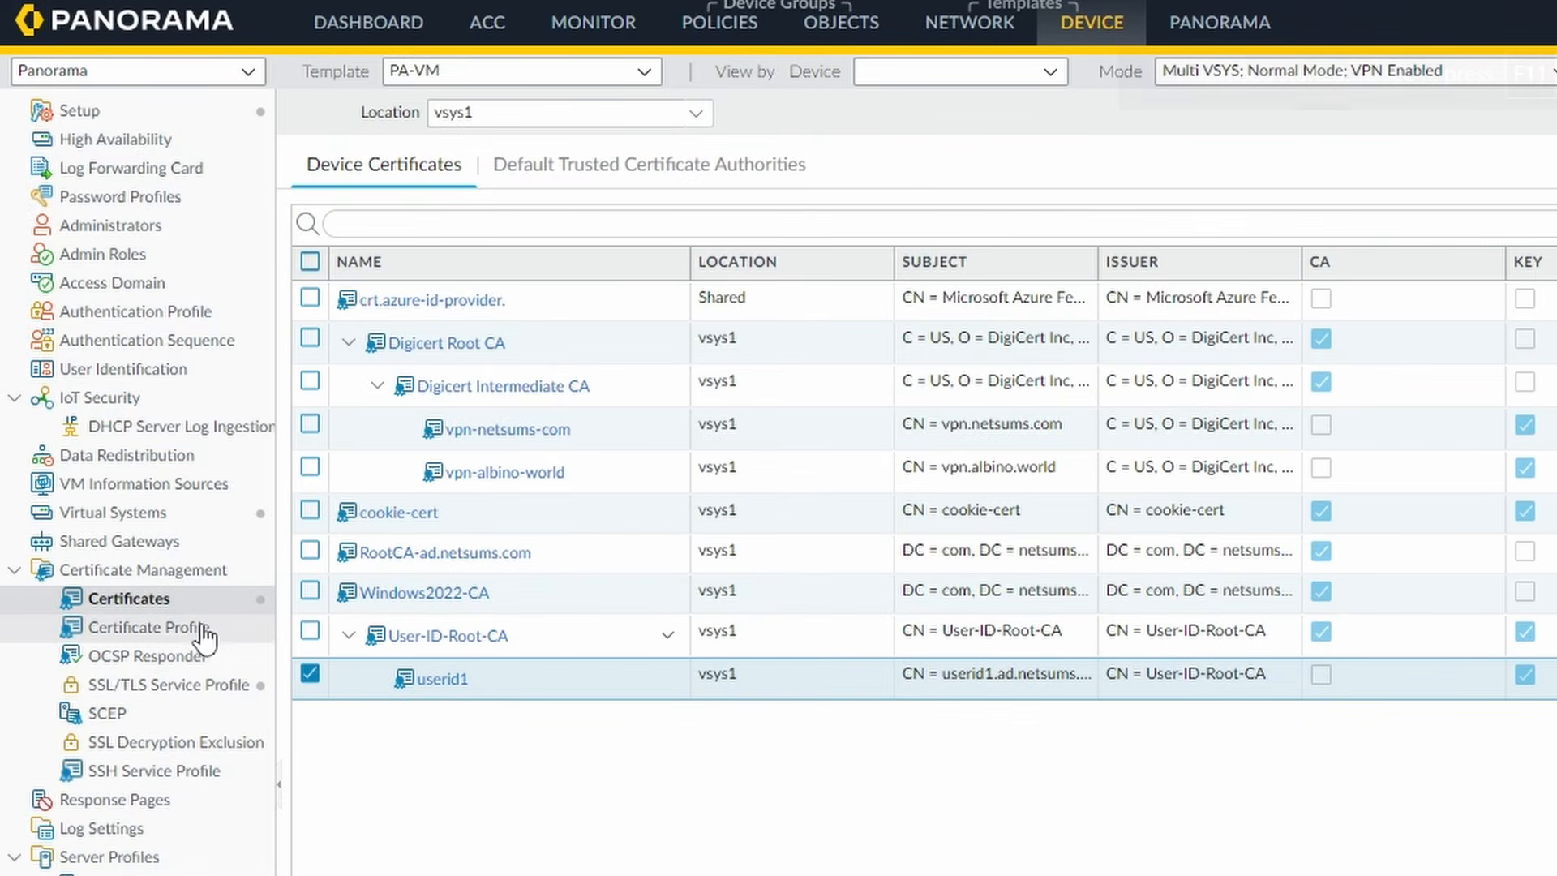
- Create a new certificate profile named Cert-Profile-User-ID
click(162, 639)
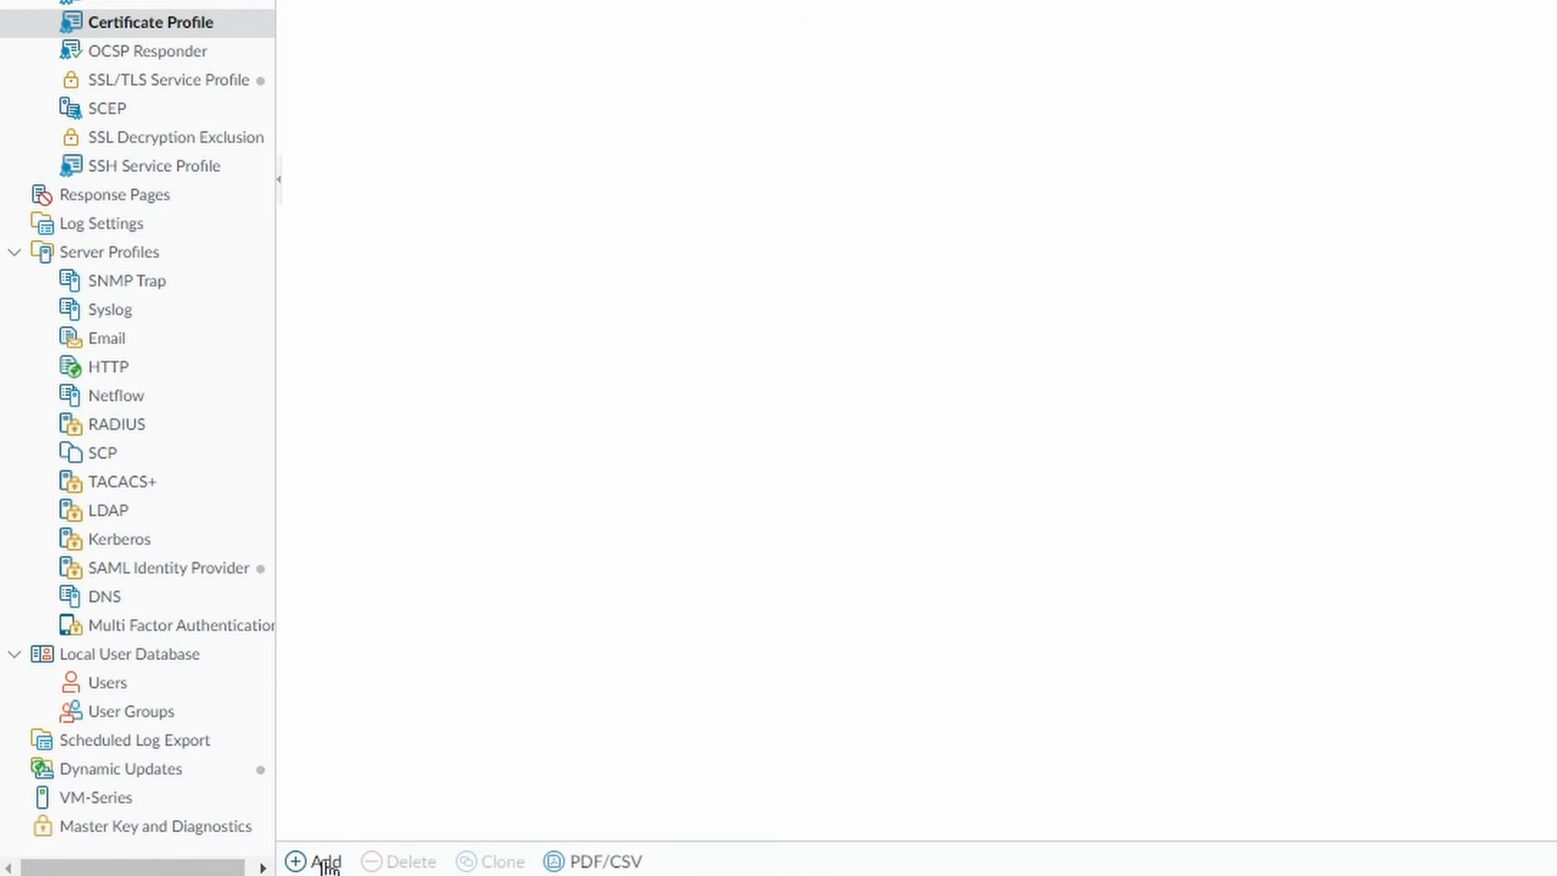
click(325, 862)
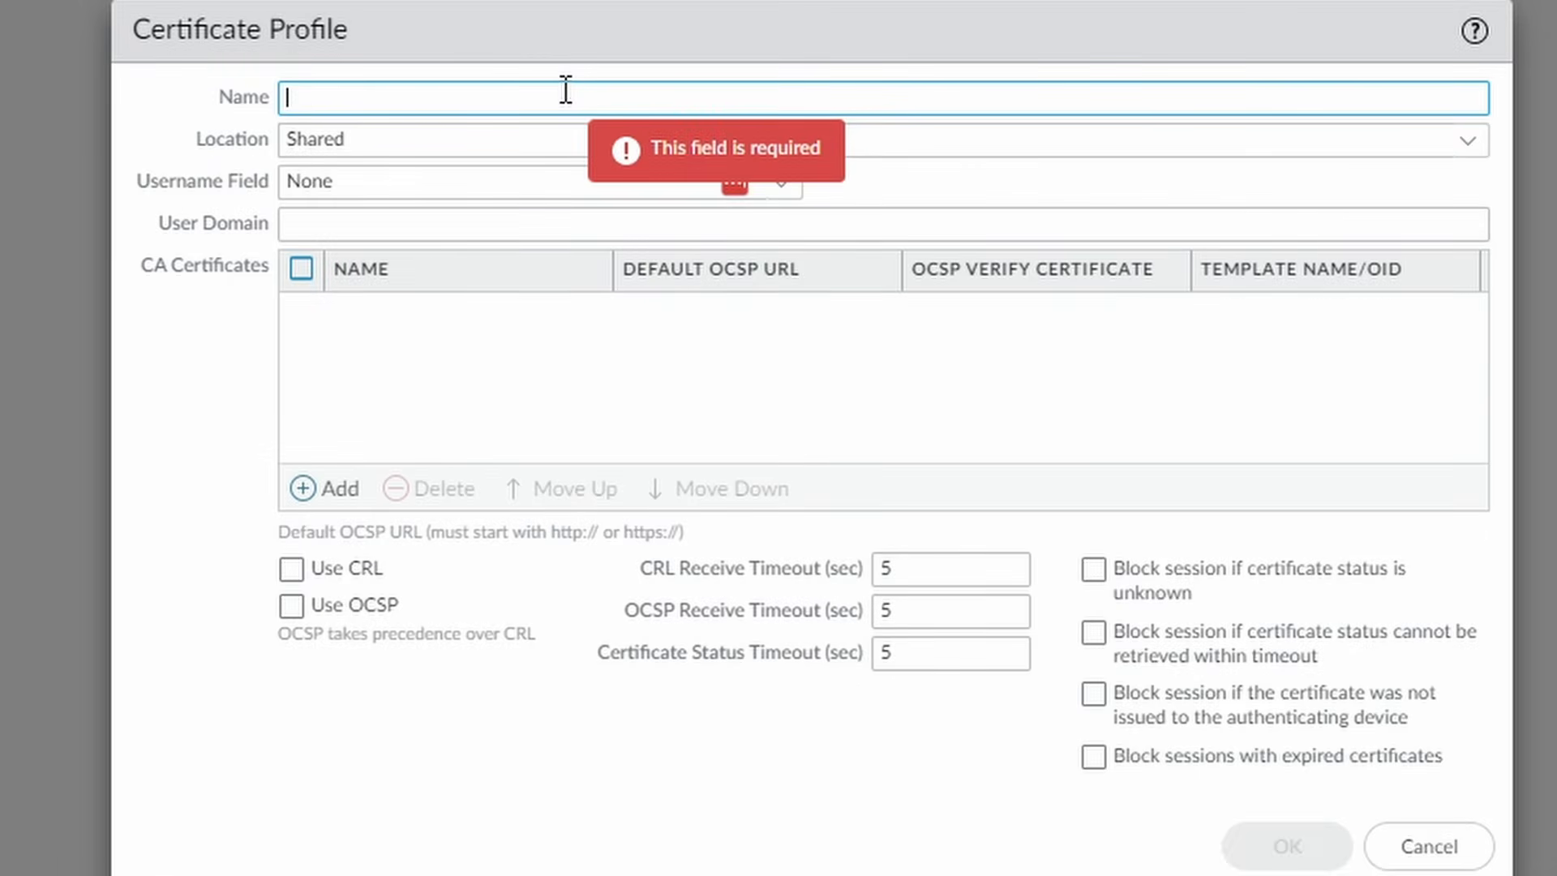
text(Cer)
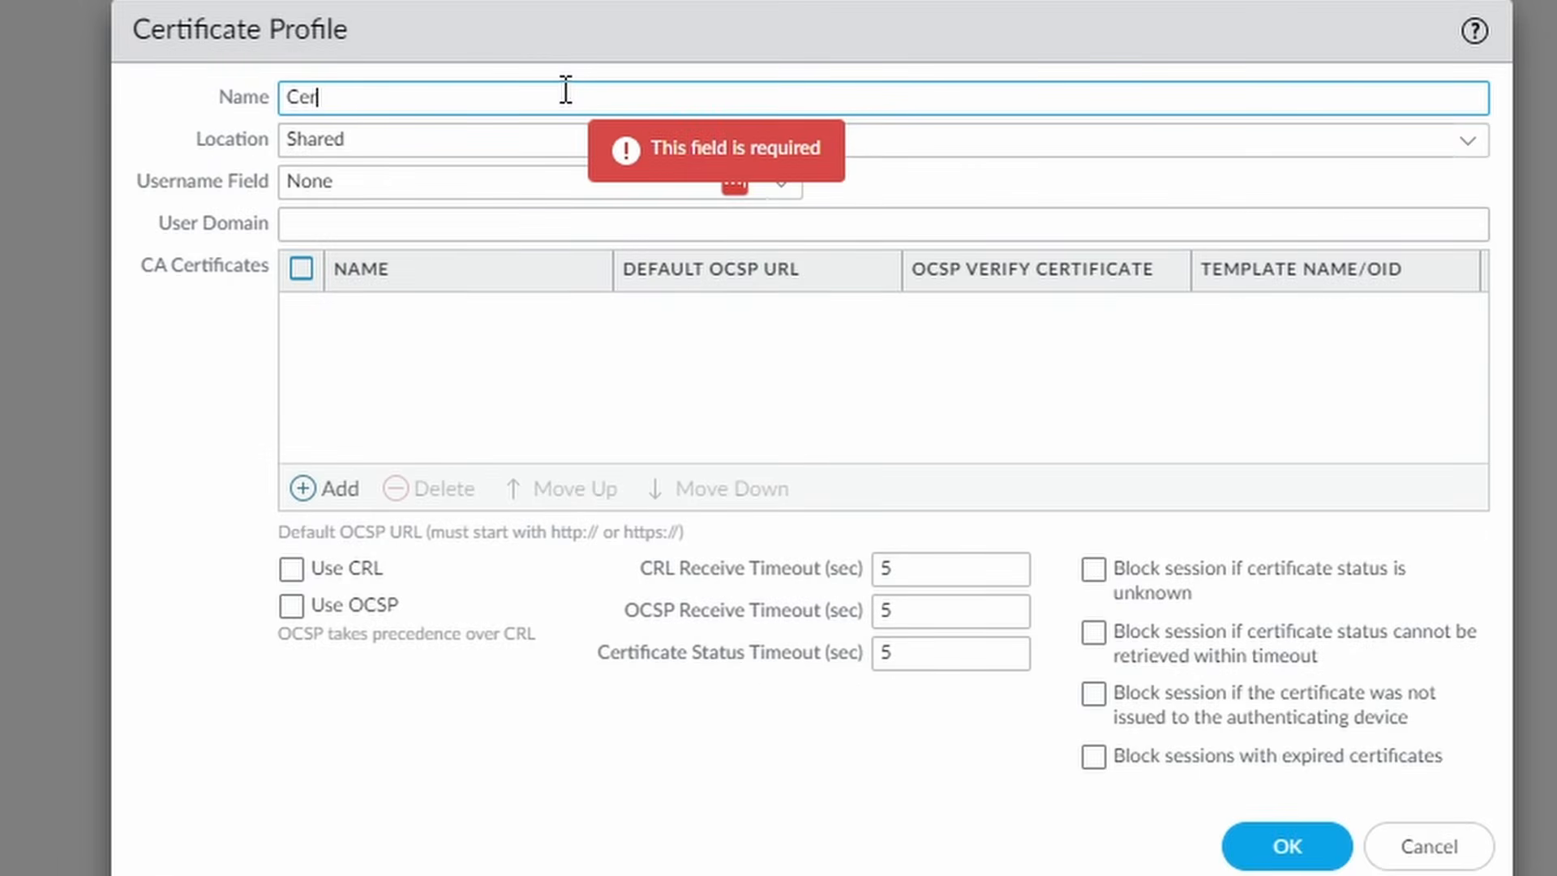
text(t-Profile-User-ID)
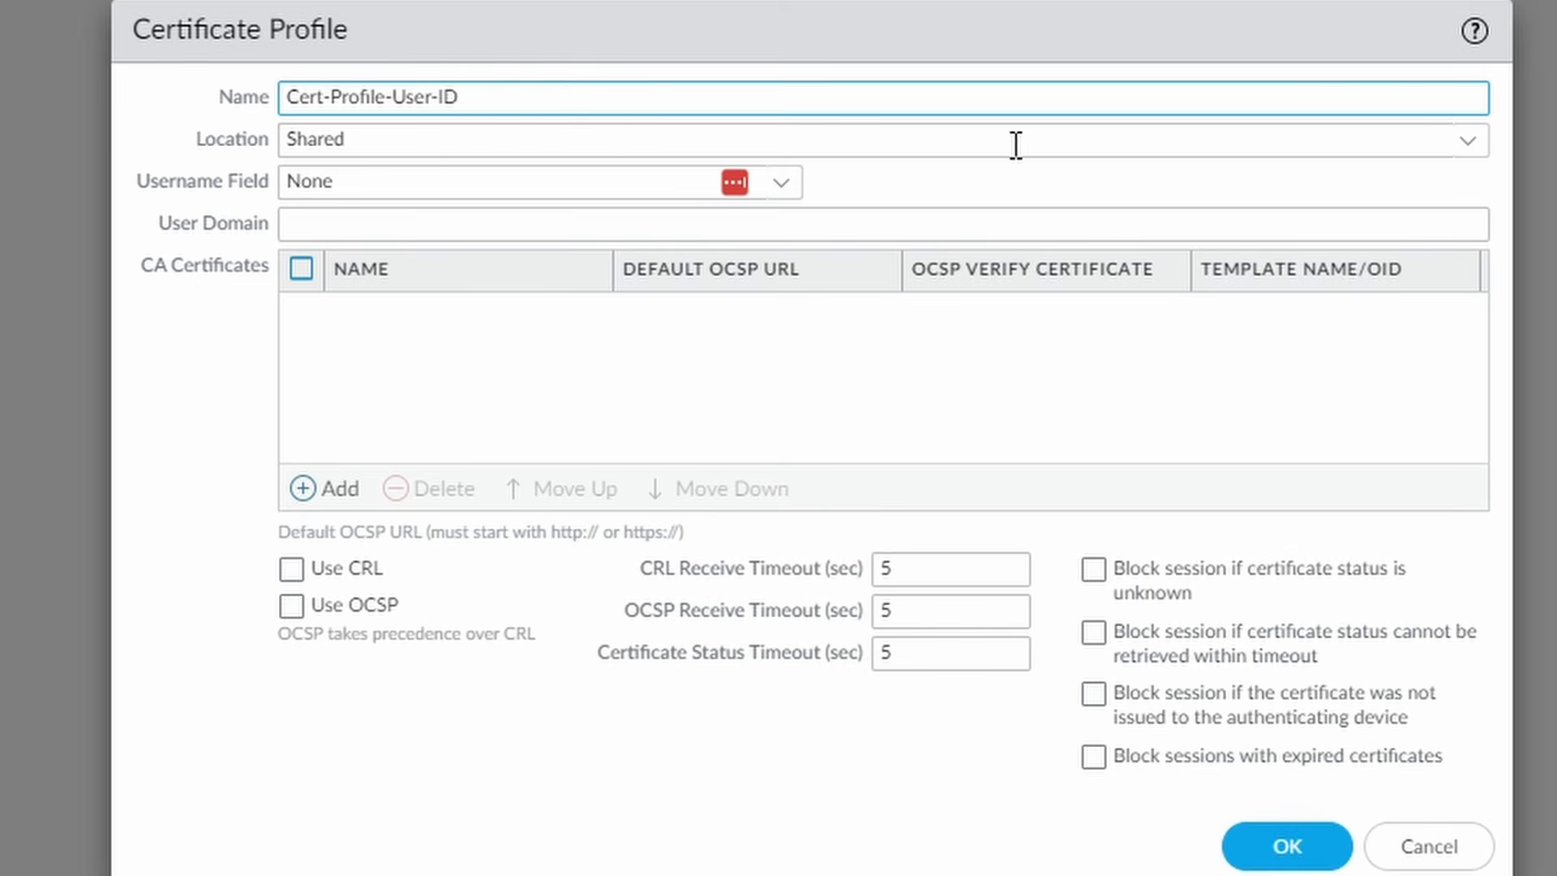
click(333, 490)
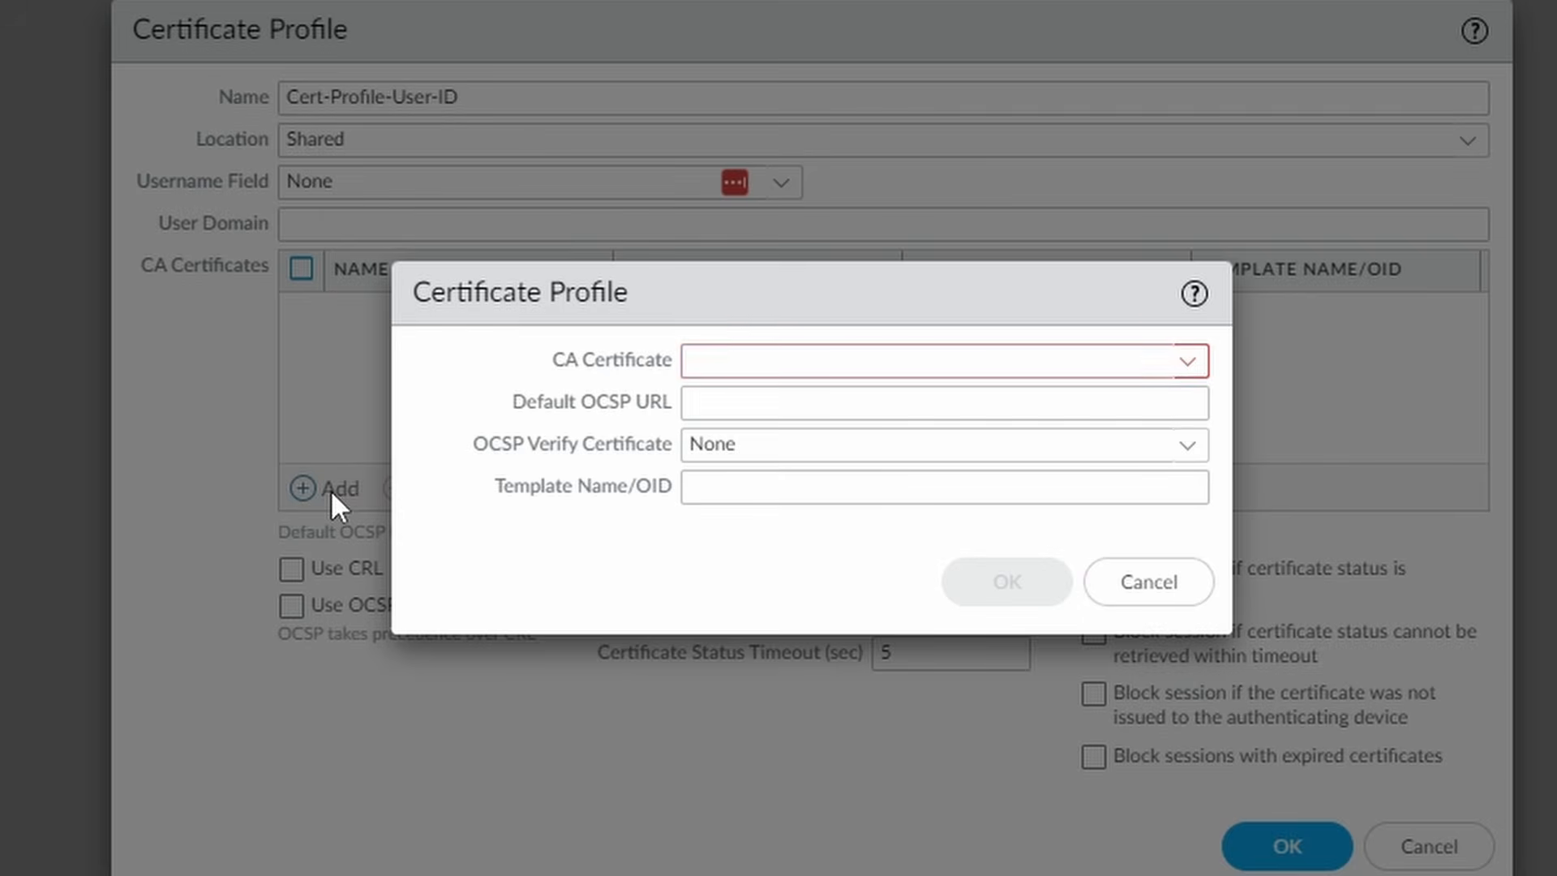
click(1185, 365)
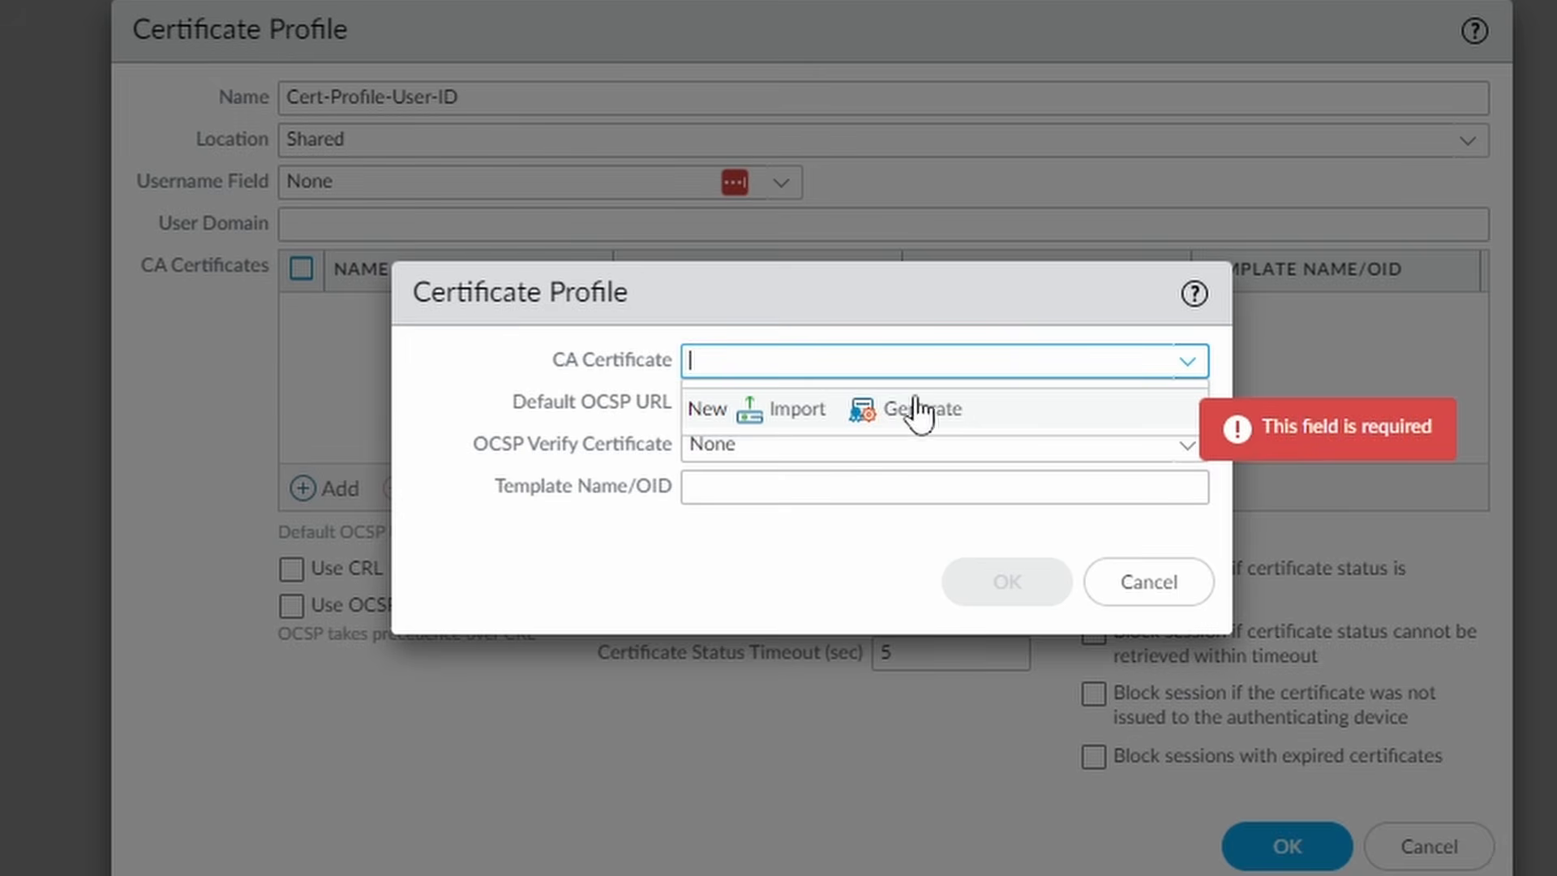
click(435, 438)
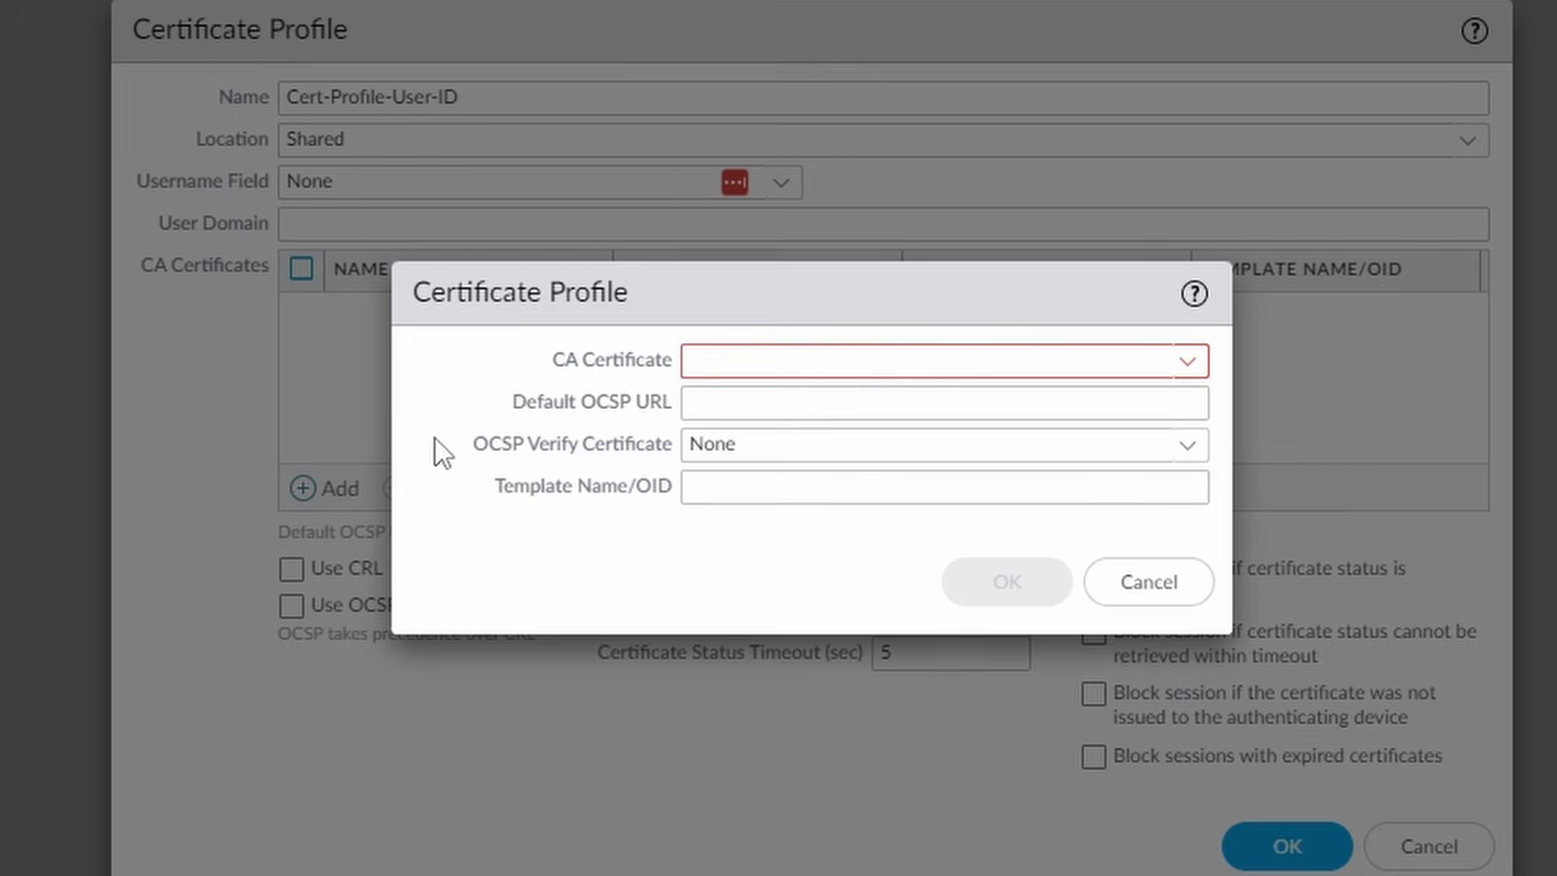
click(1124, 605)
- Set the profile location to vsys1, add User-ID-Root-CA as CA certificate, and save
click(1241, 139)
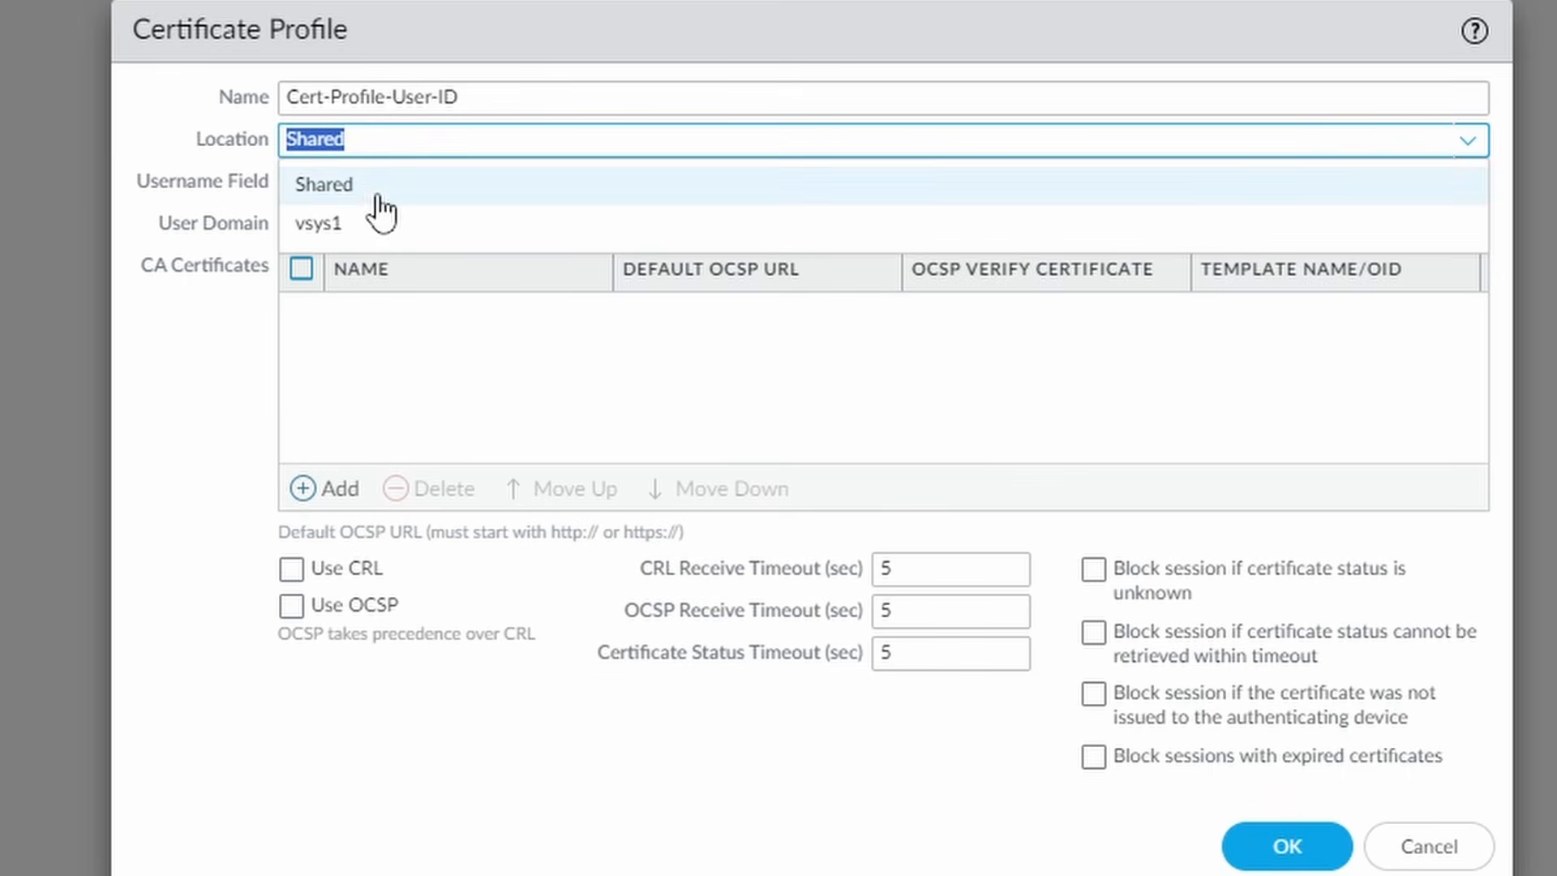
click(344, 224)
click(308, 488)
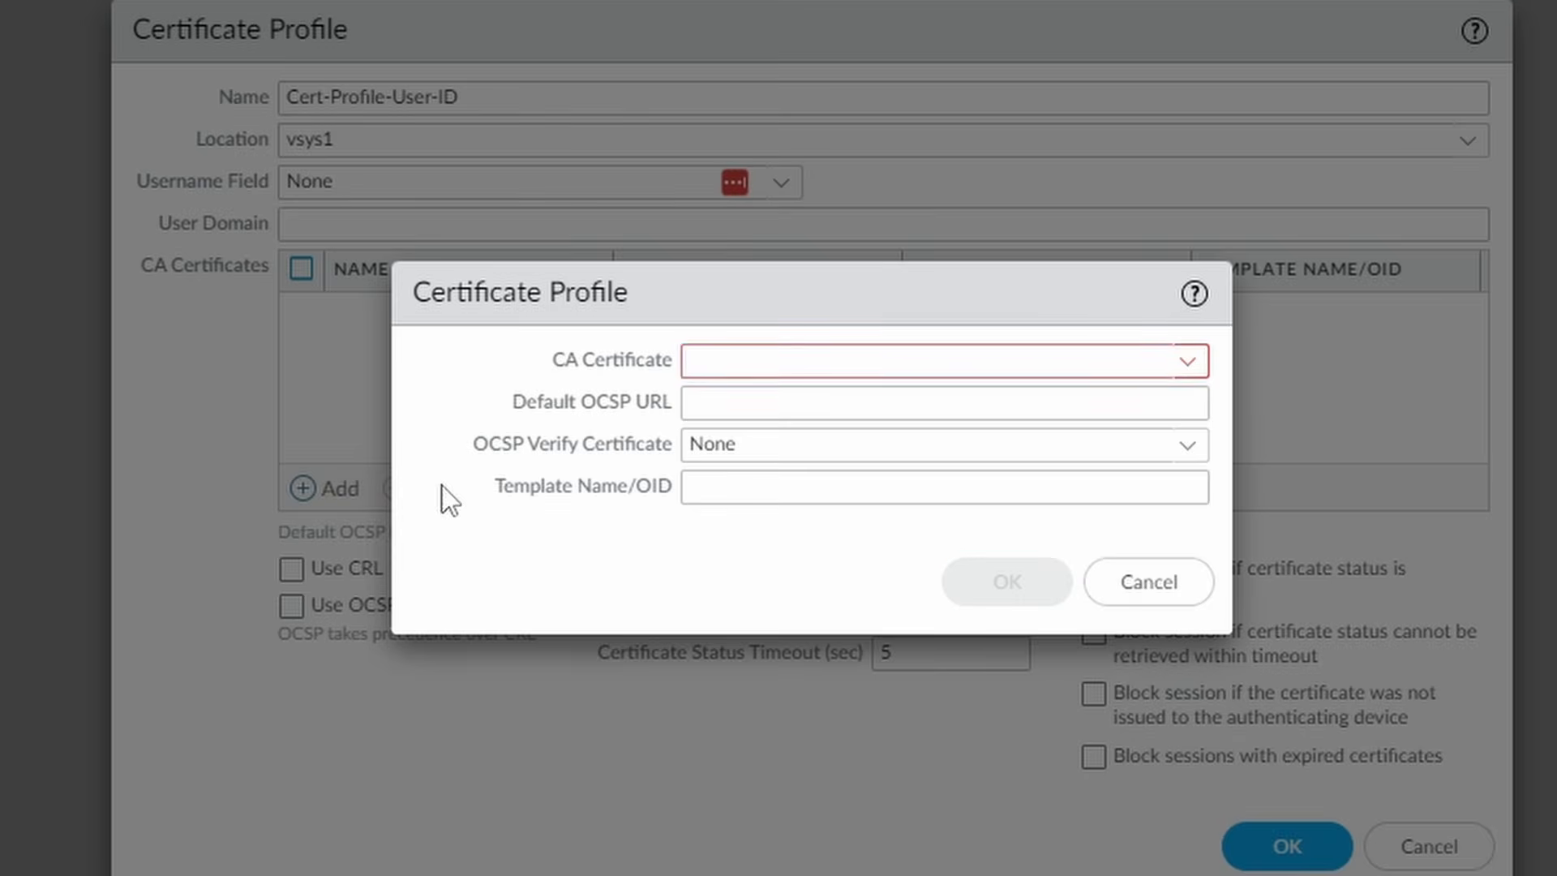
click(1188, 360)
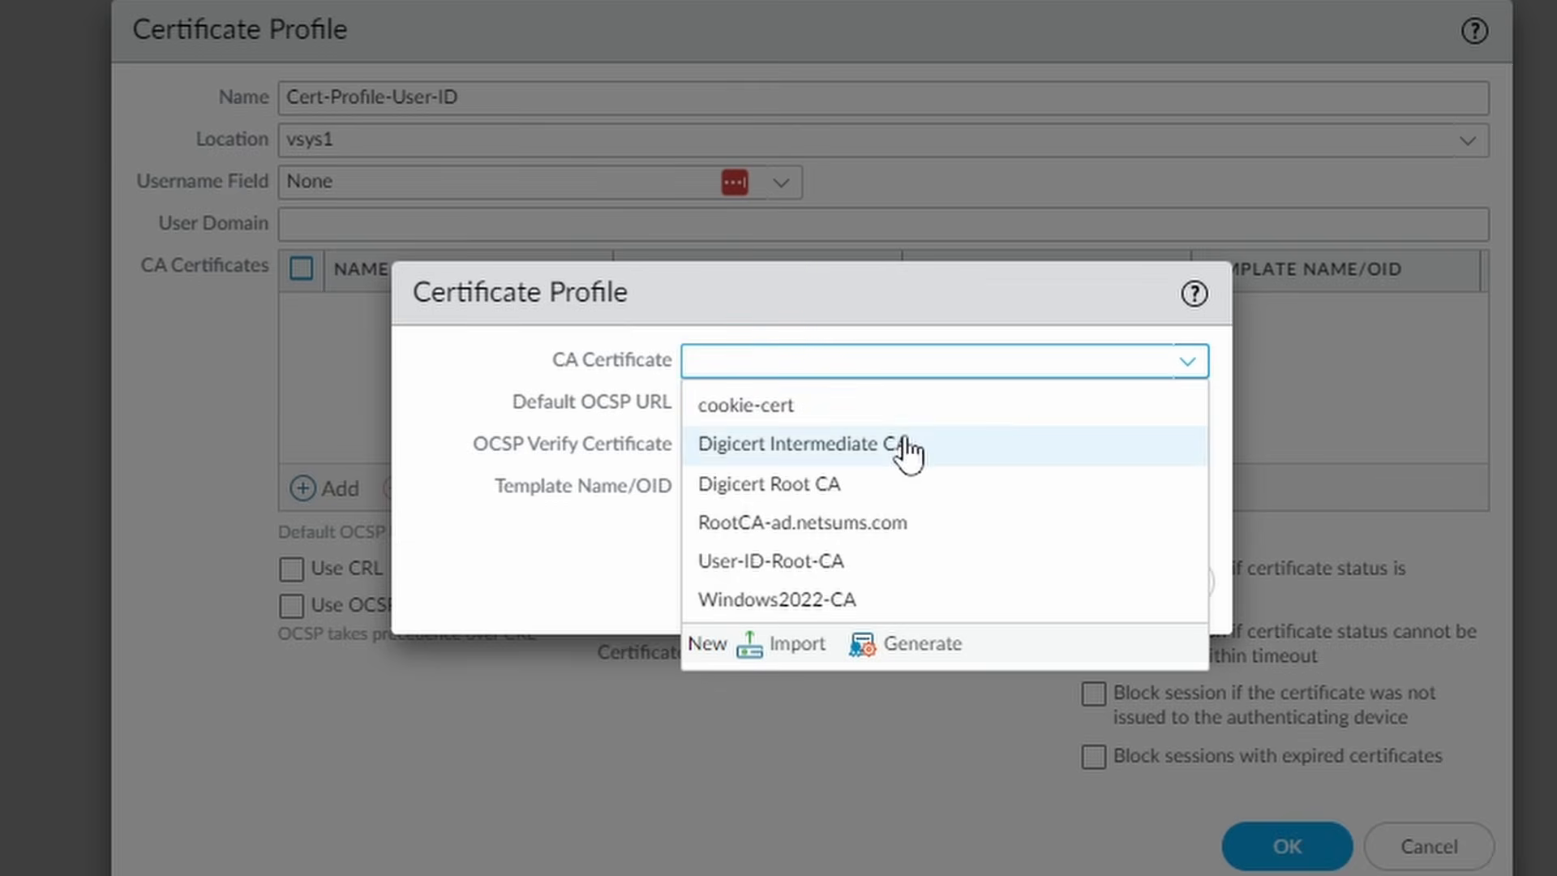
click(888, 577)
click(1005, 581)
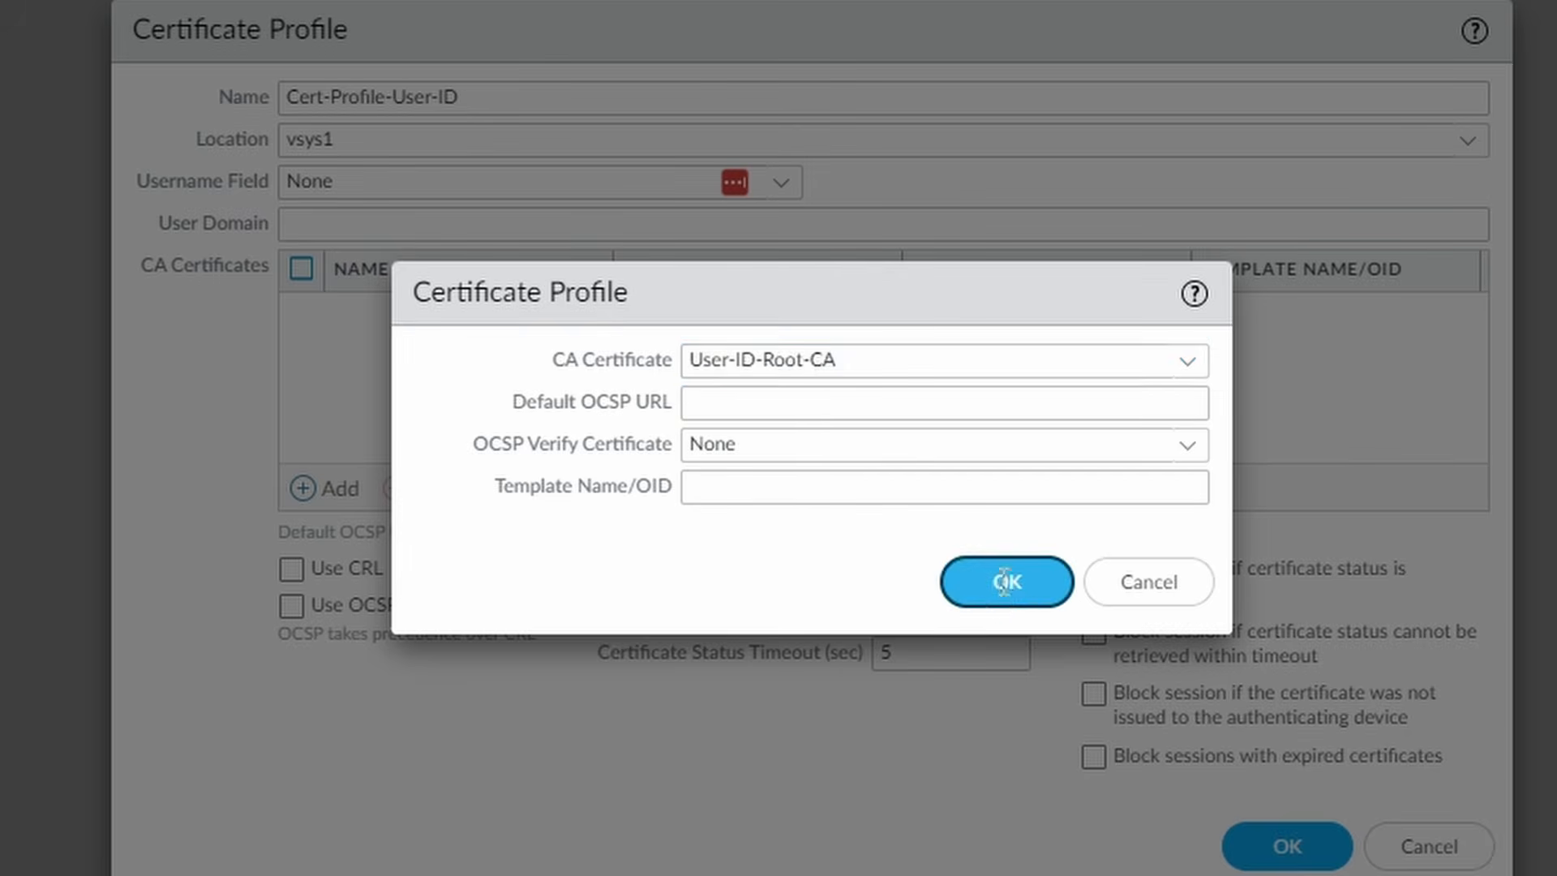
click(1282, 844)
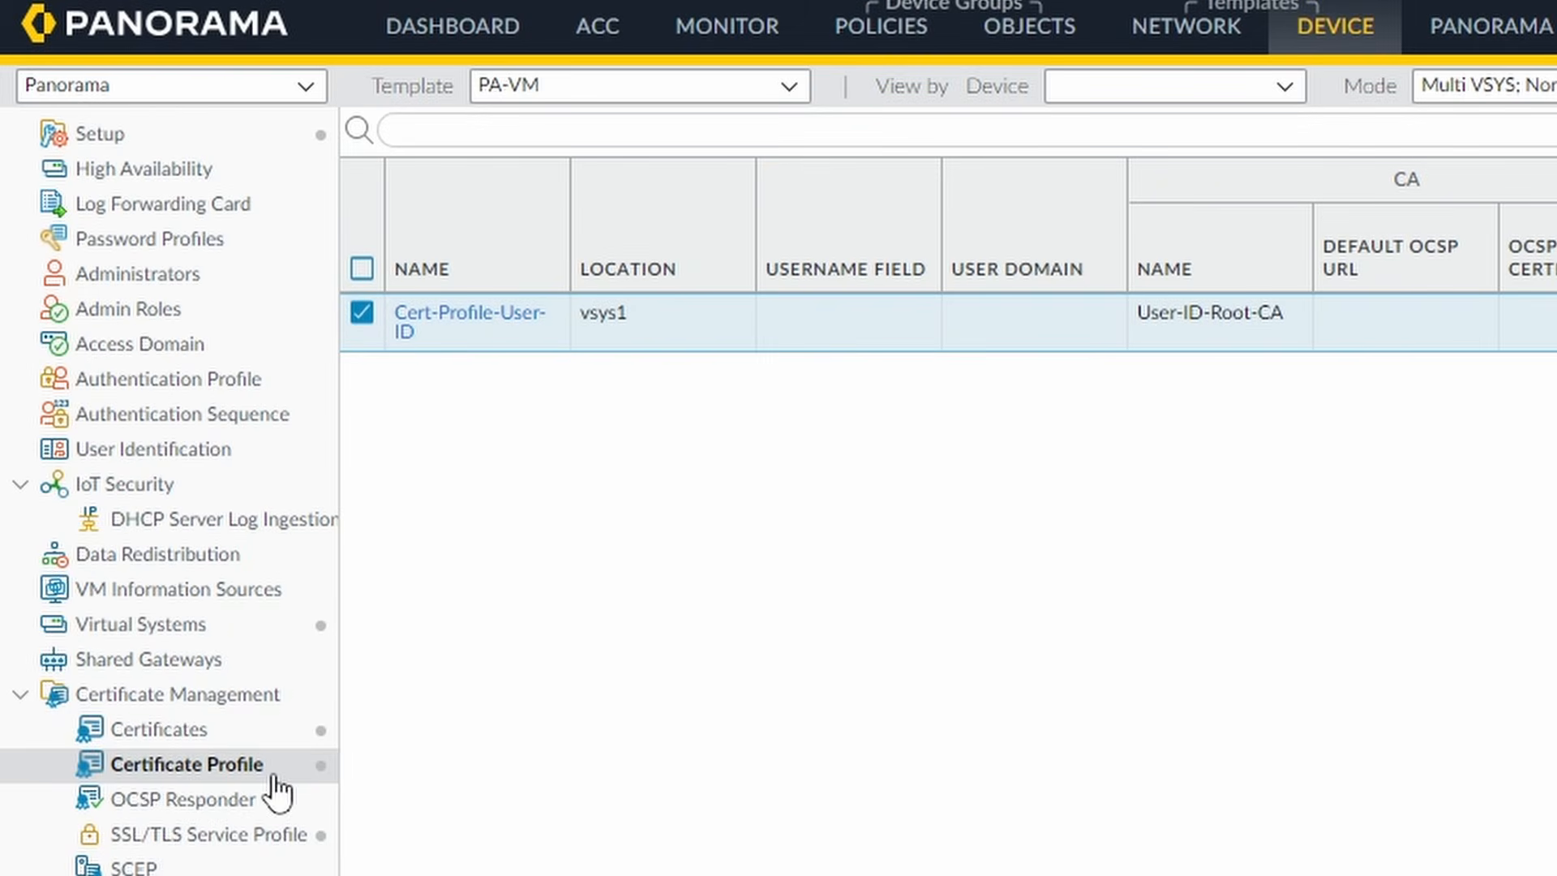
- Choose Cert-Profile-User-ID as the User-ID certificate profile under Connection Security
click(195, 475)
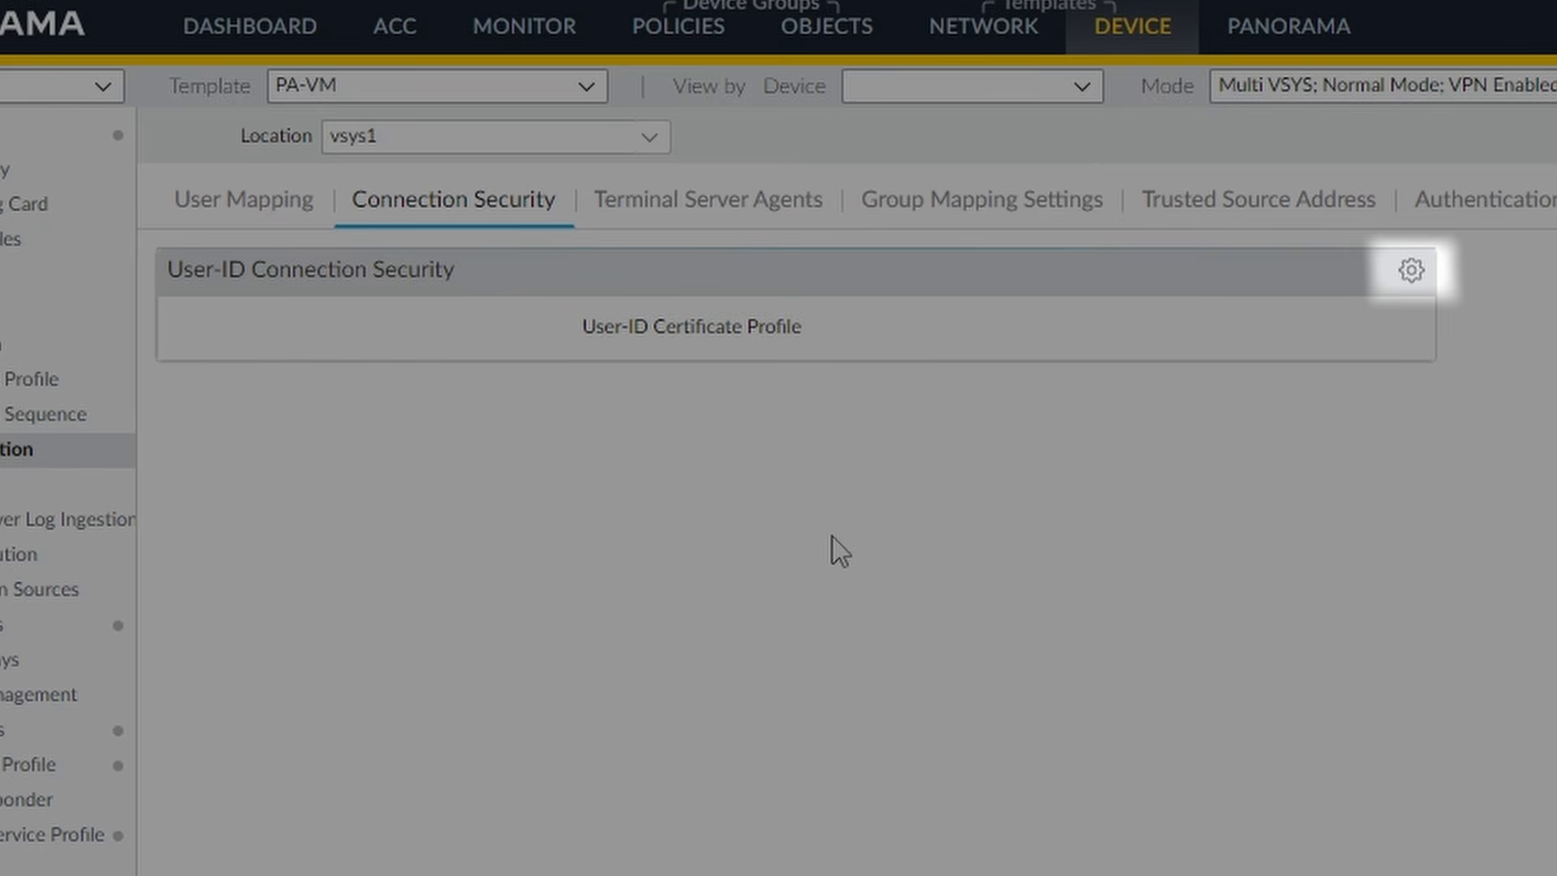
click(1412, 272)
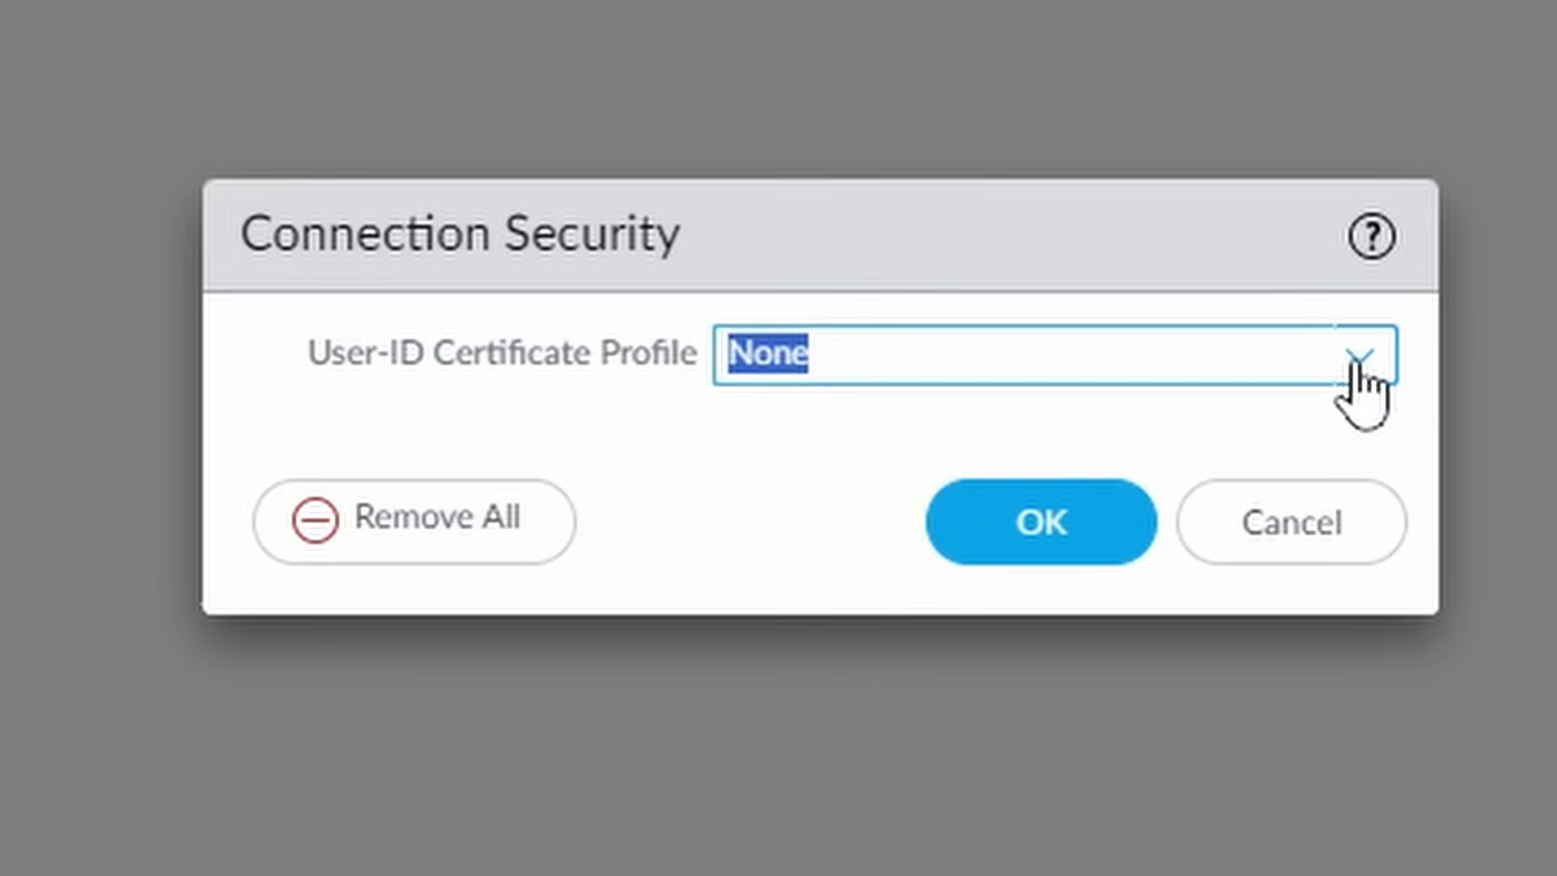
click(1552, 604)
click(1369, 389)
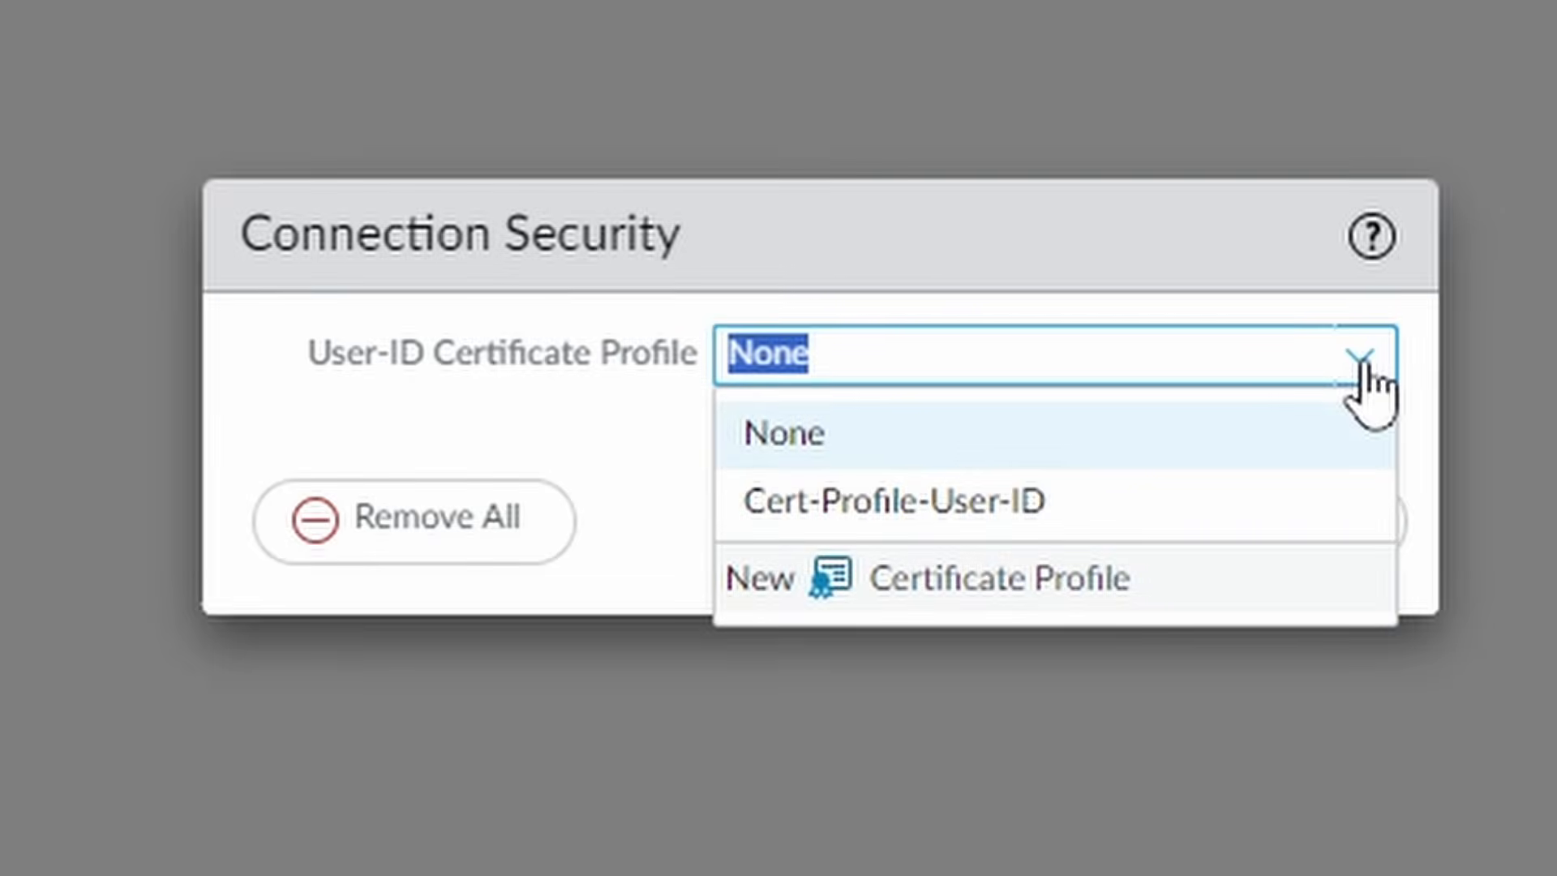
click(985, 499)
click(843, 431)
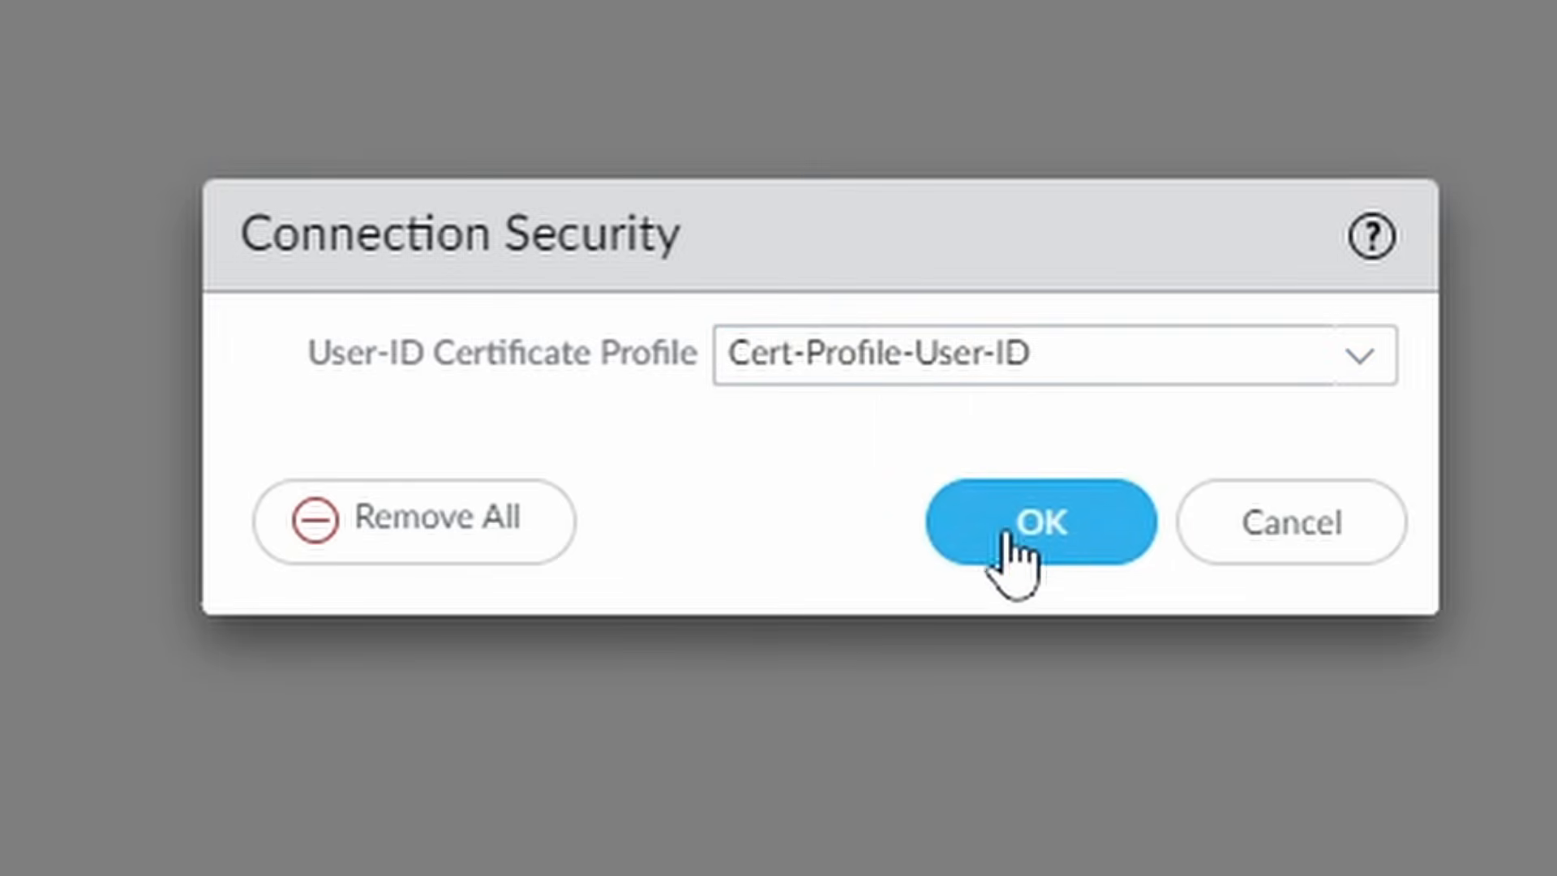
click(1050, 531)
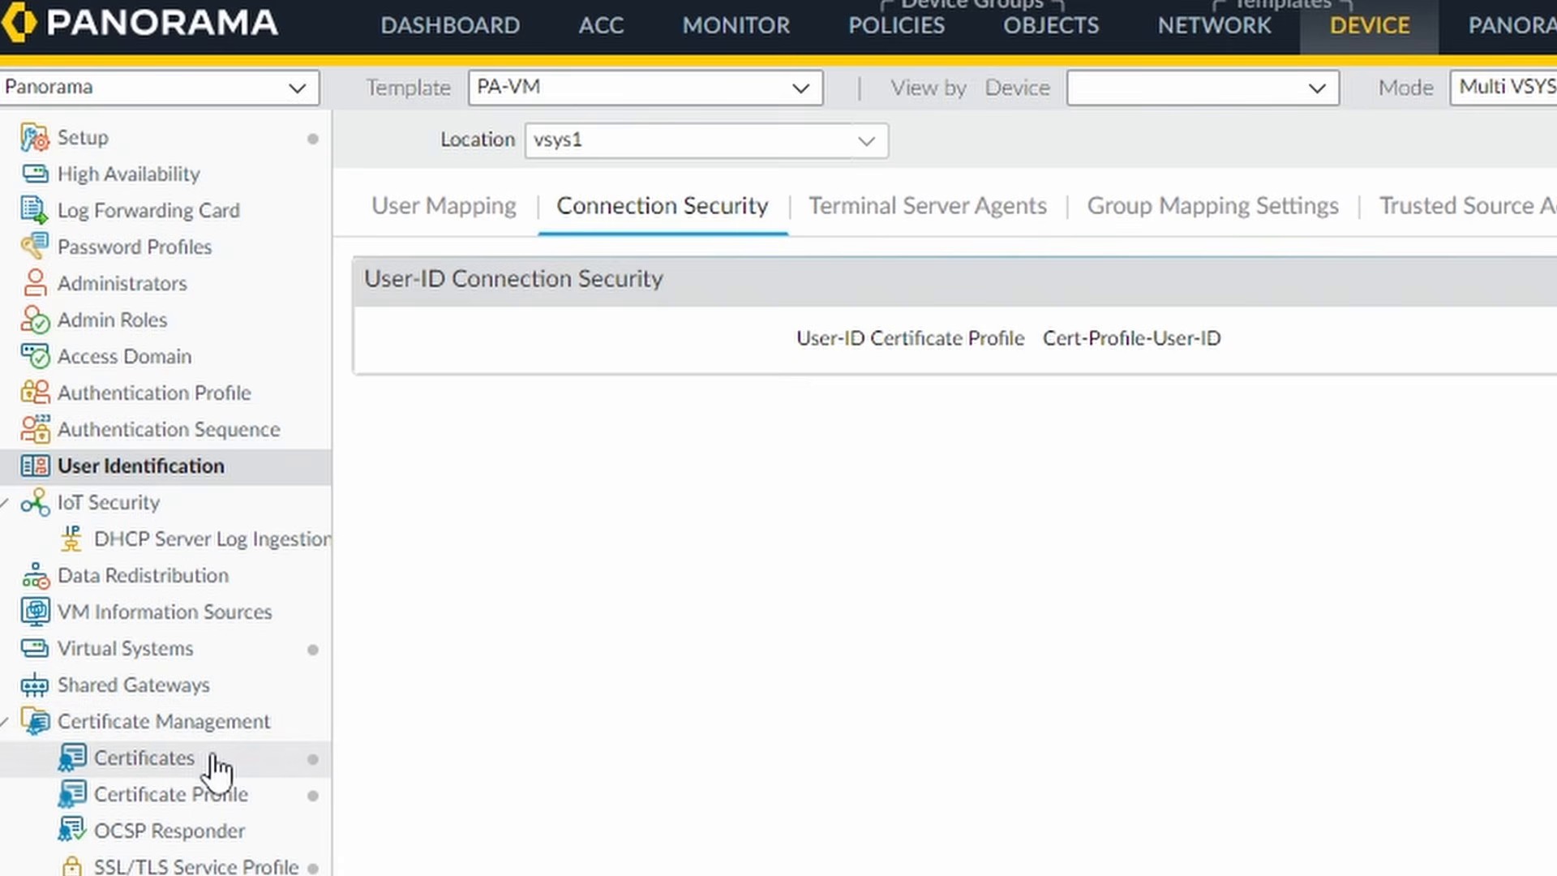
click(203, 766)
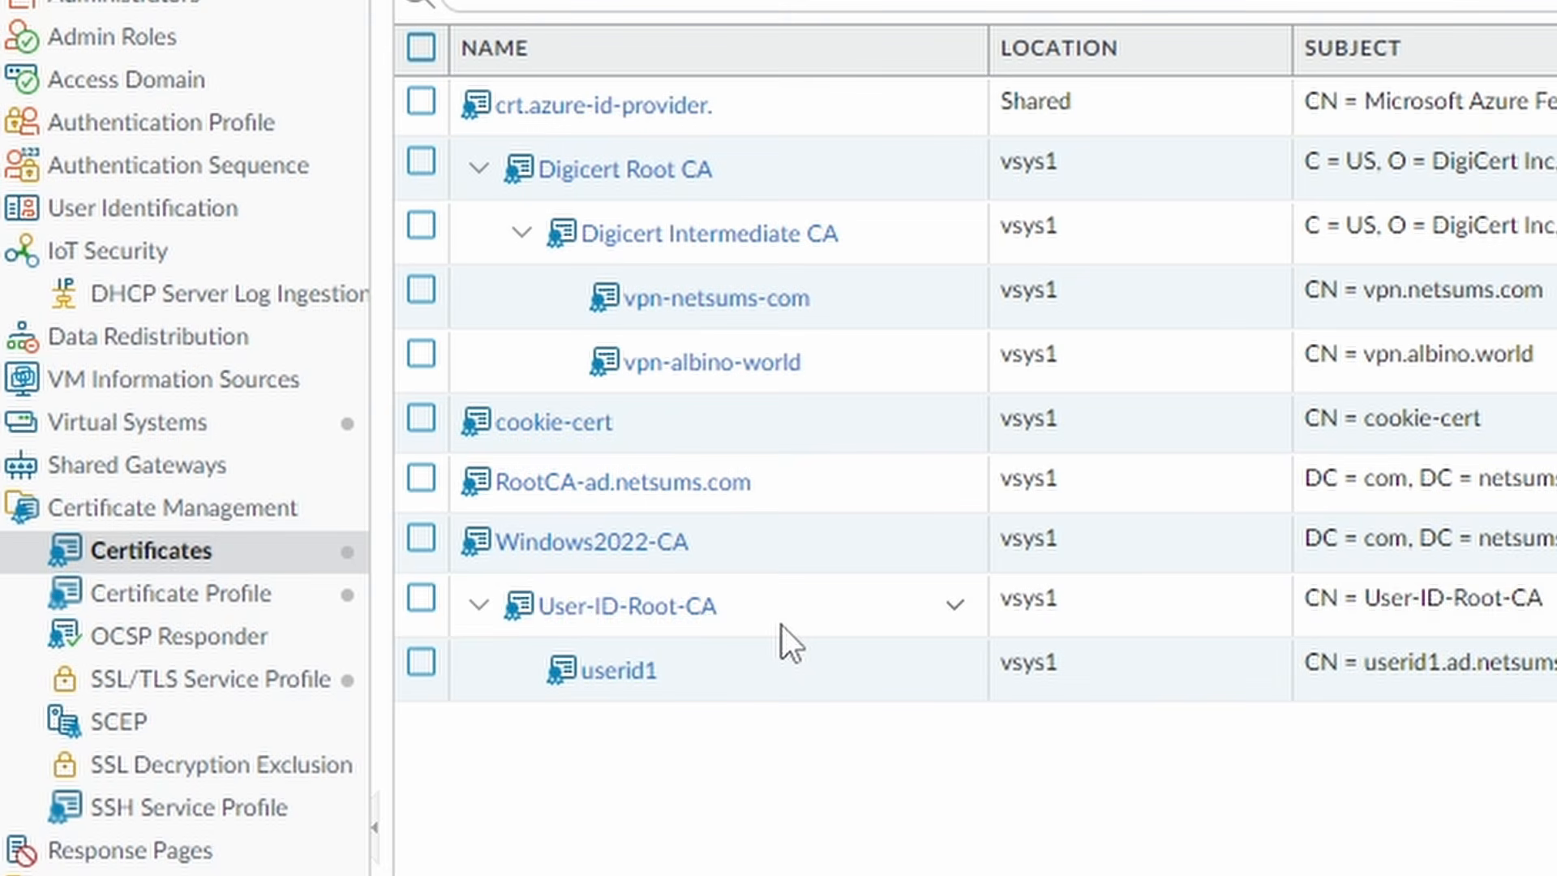
click(782, 625)
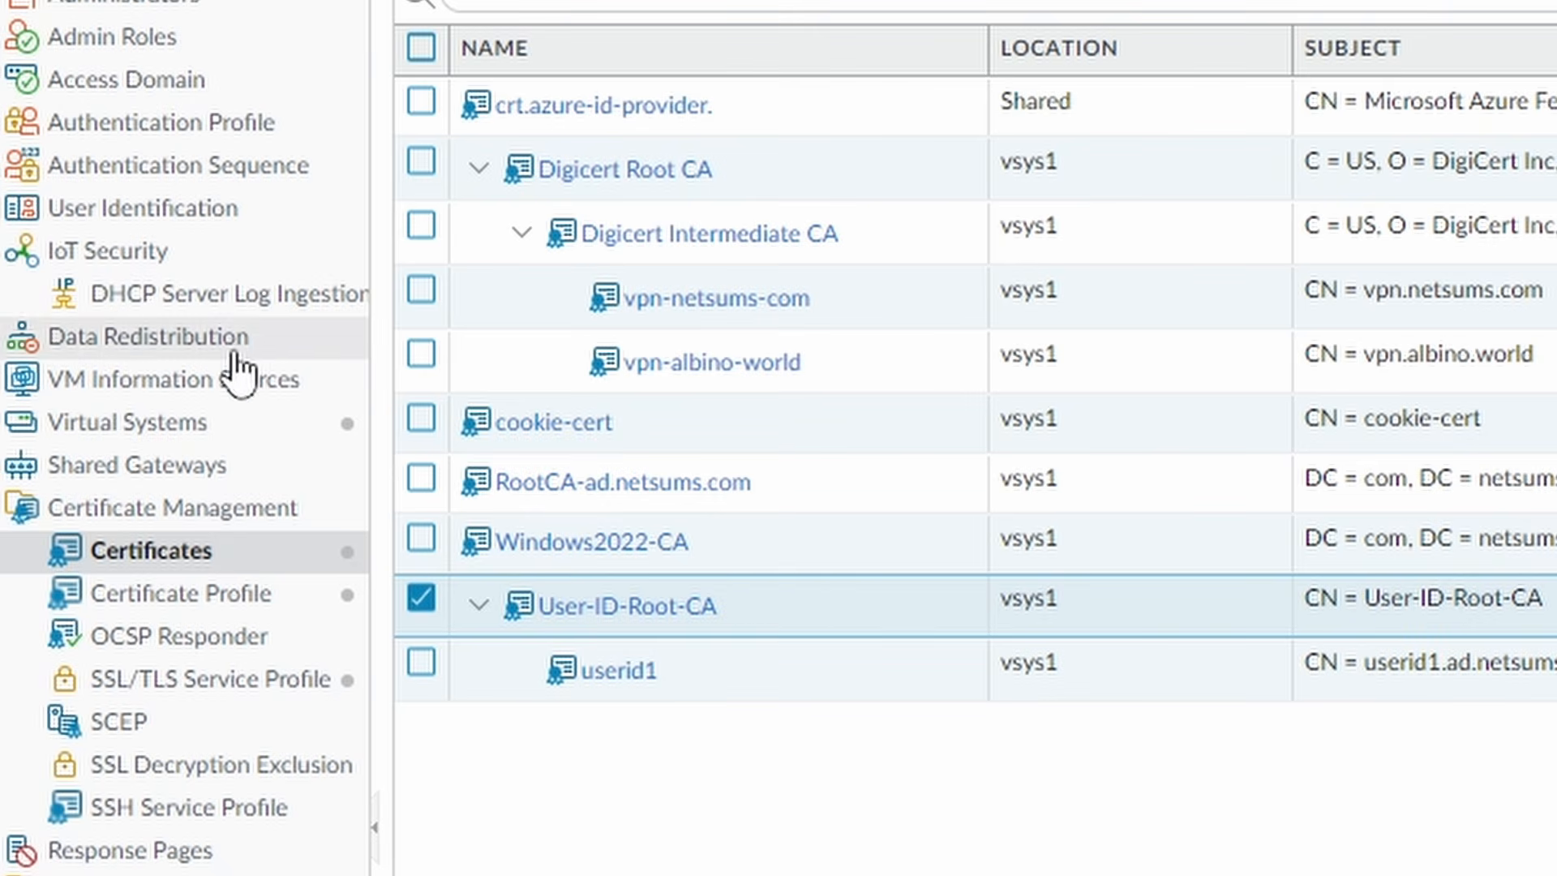
click(231, 215)
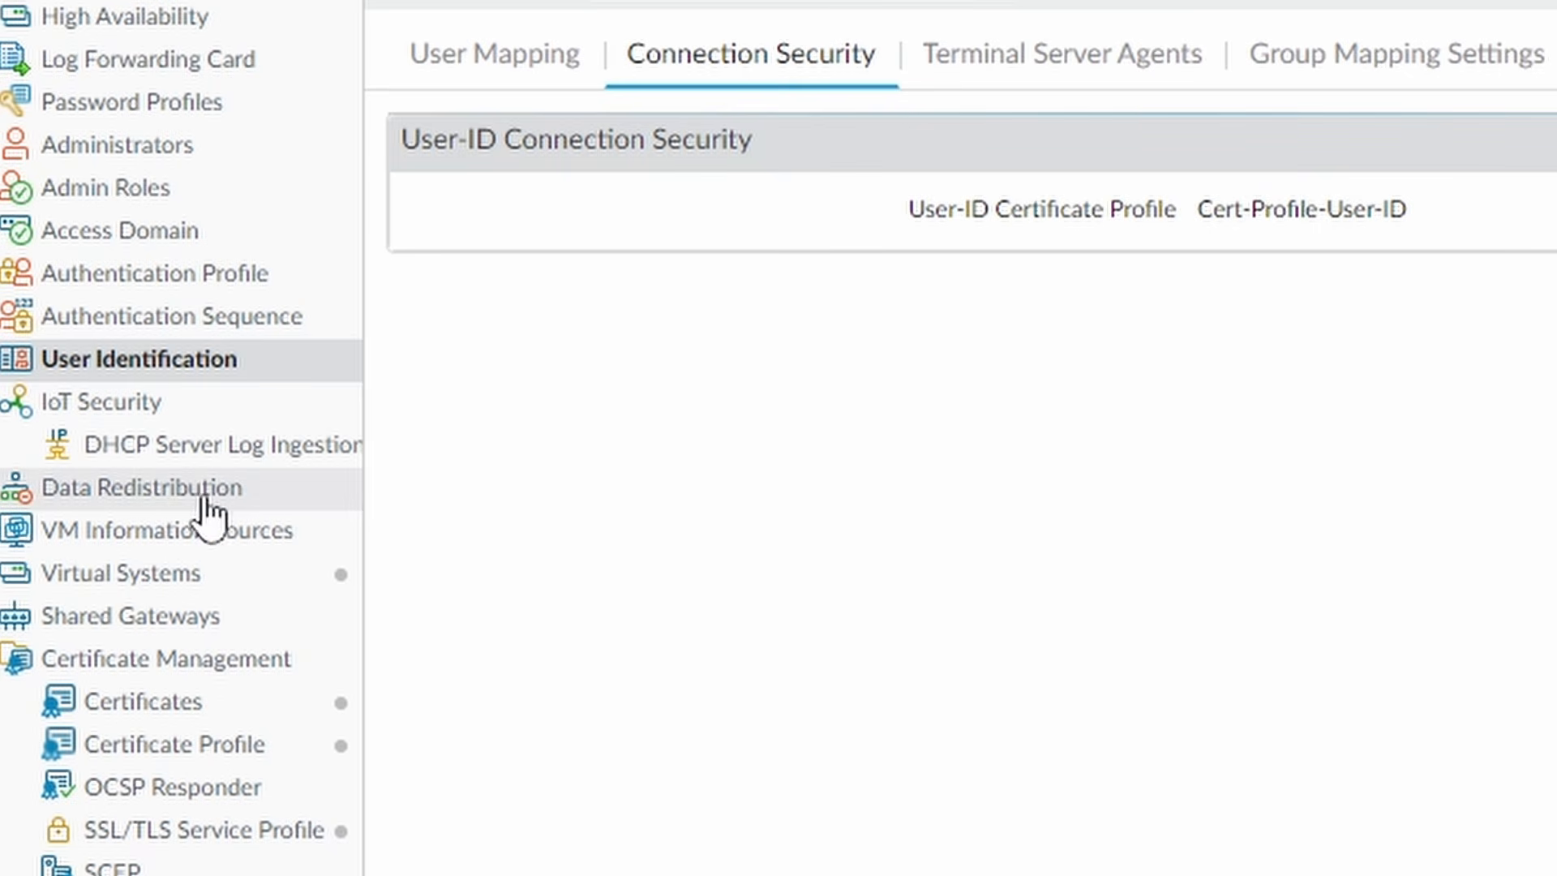
- Add a new data redistribution agent named userid1
click(267, 509)
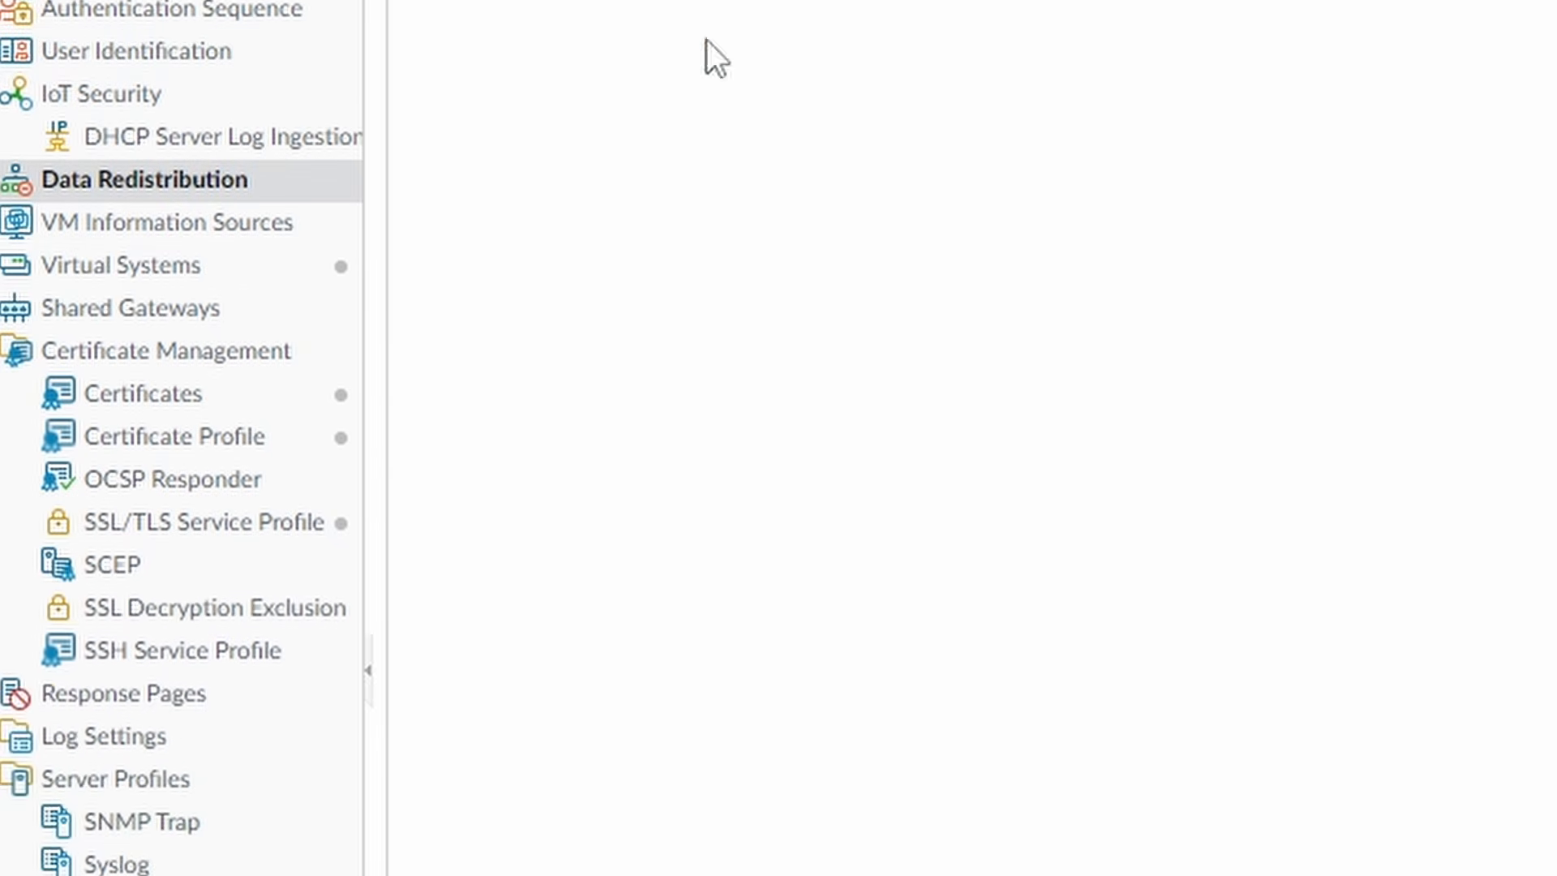
click(448, 835)
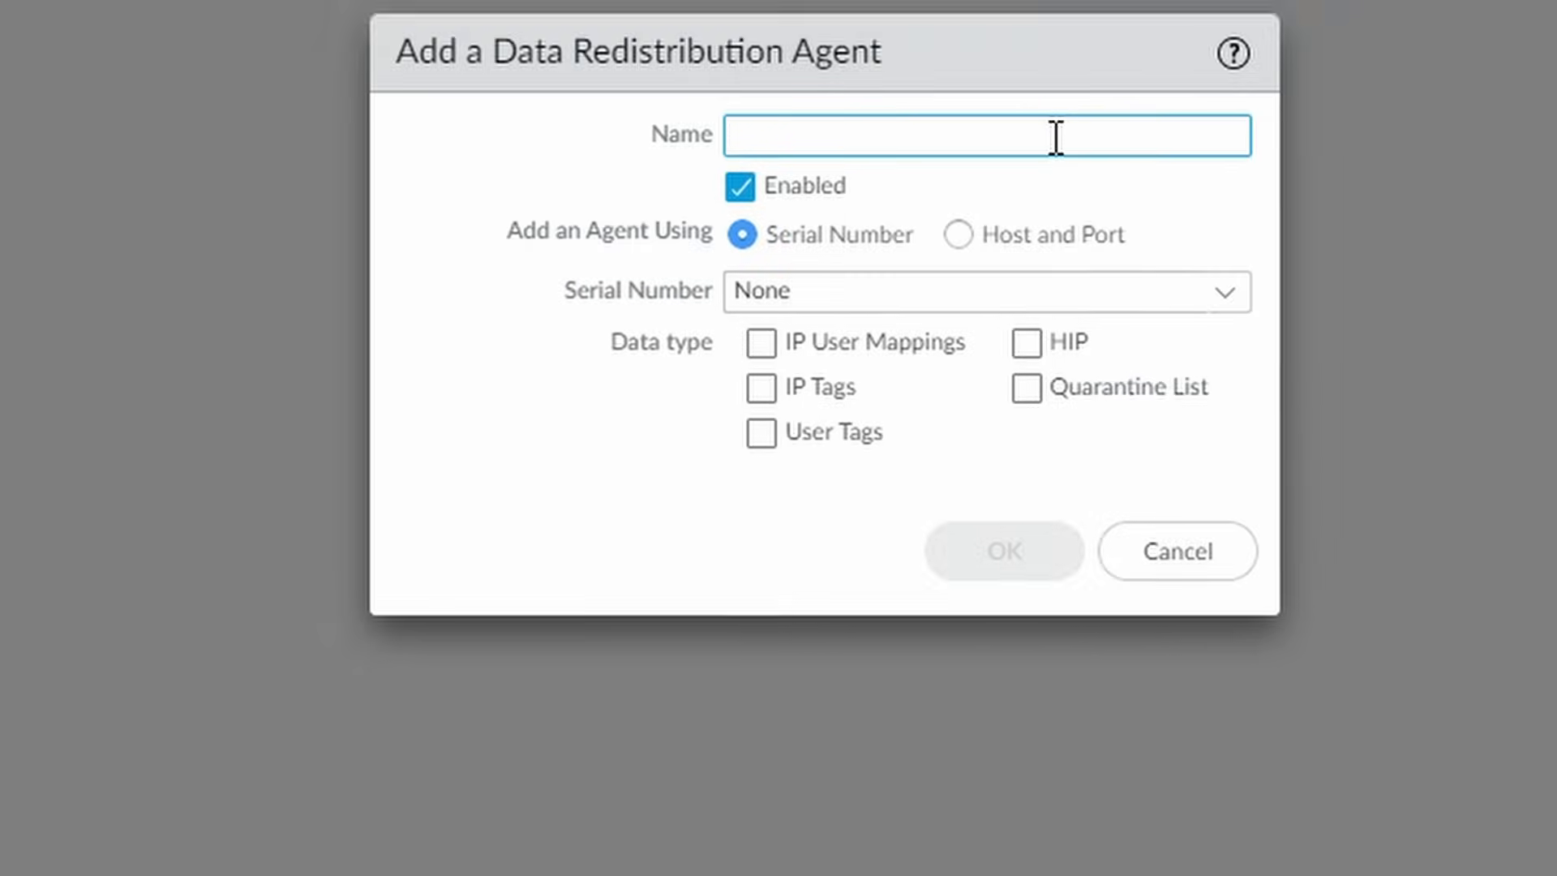
text(DC)
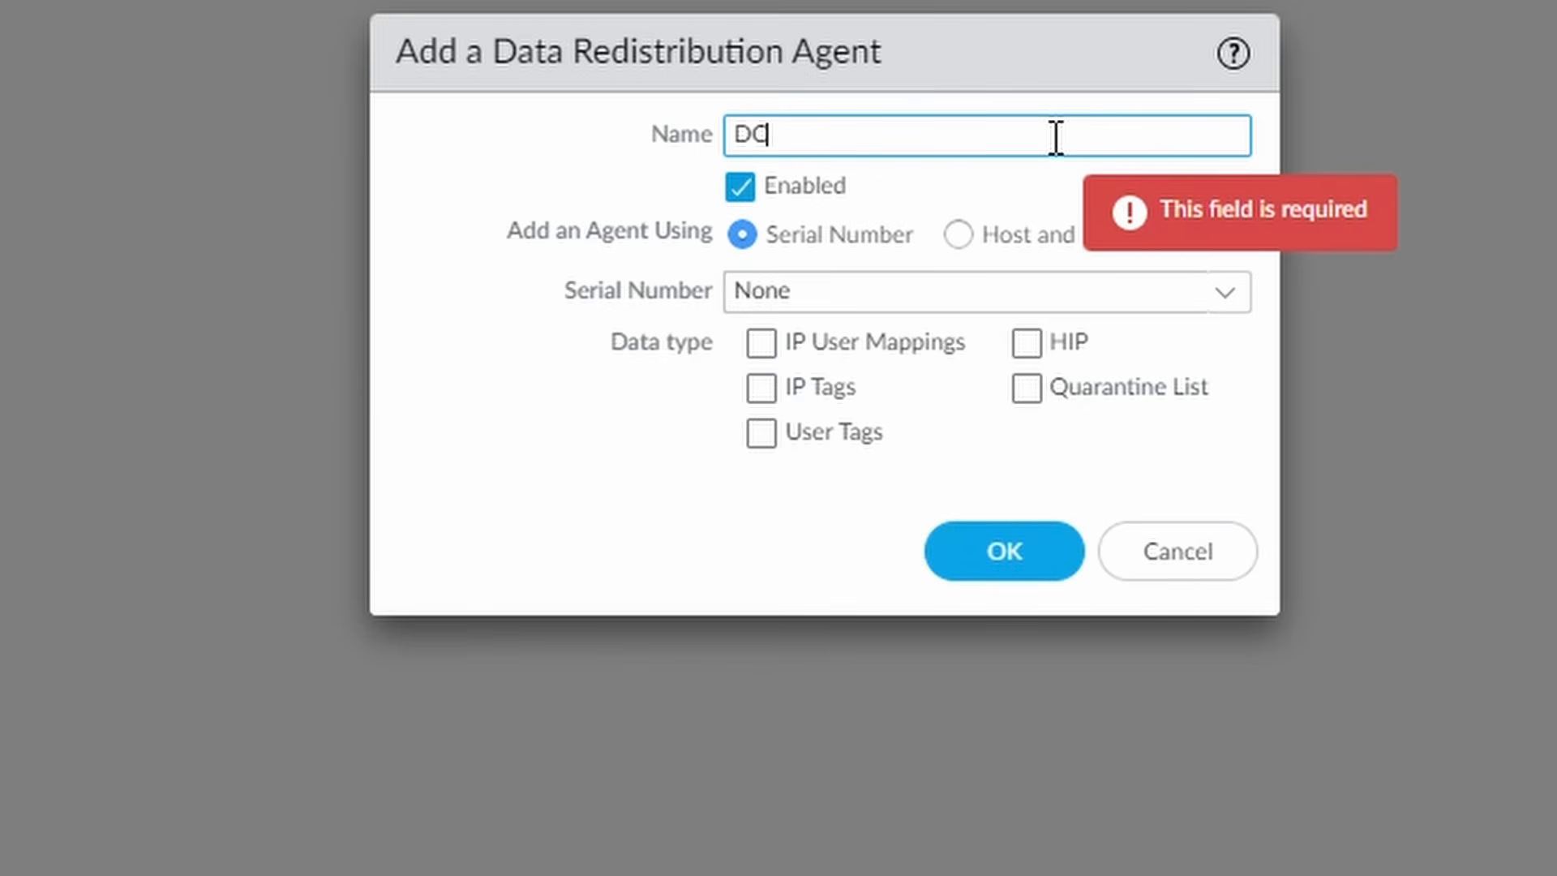
text(2)
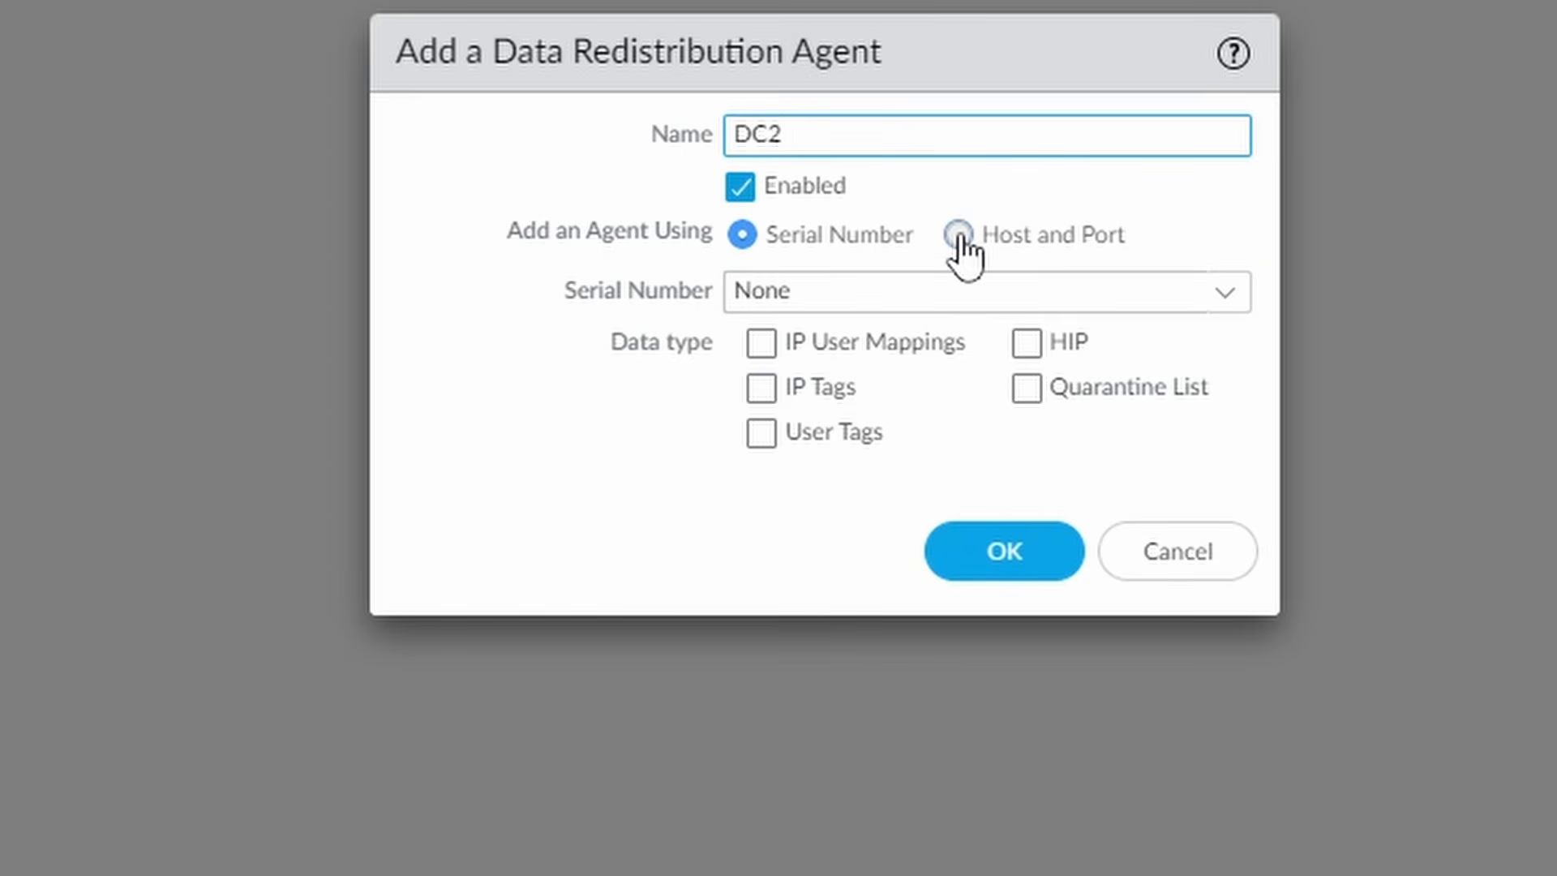
drag(929, 134, 584, 136)
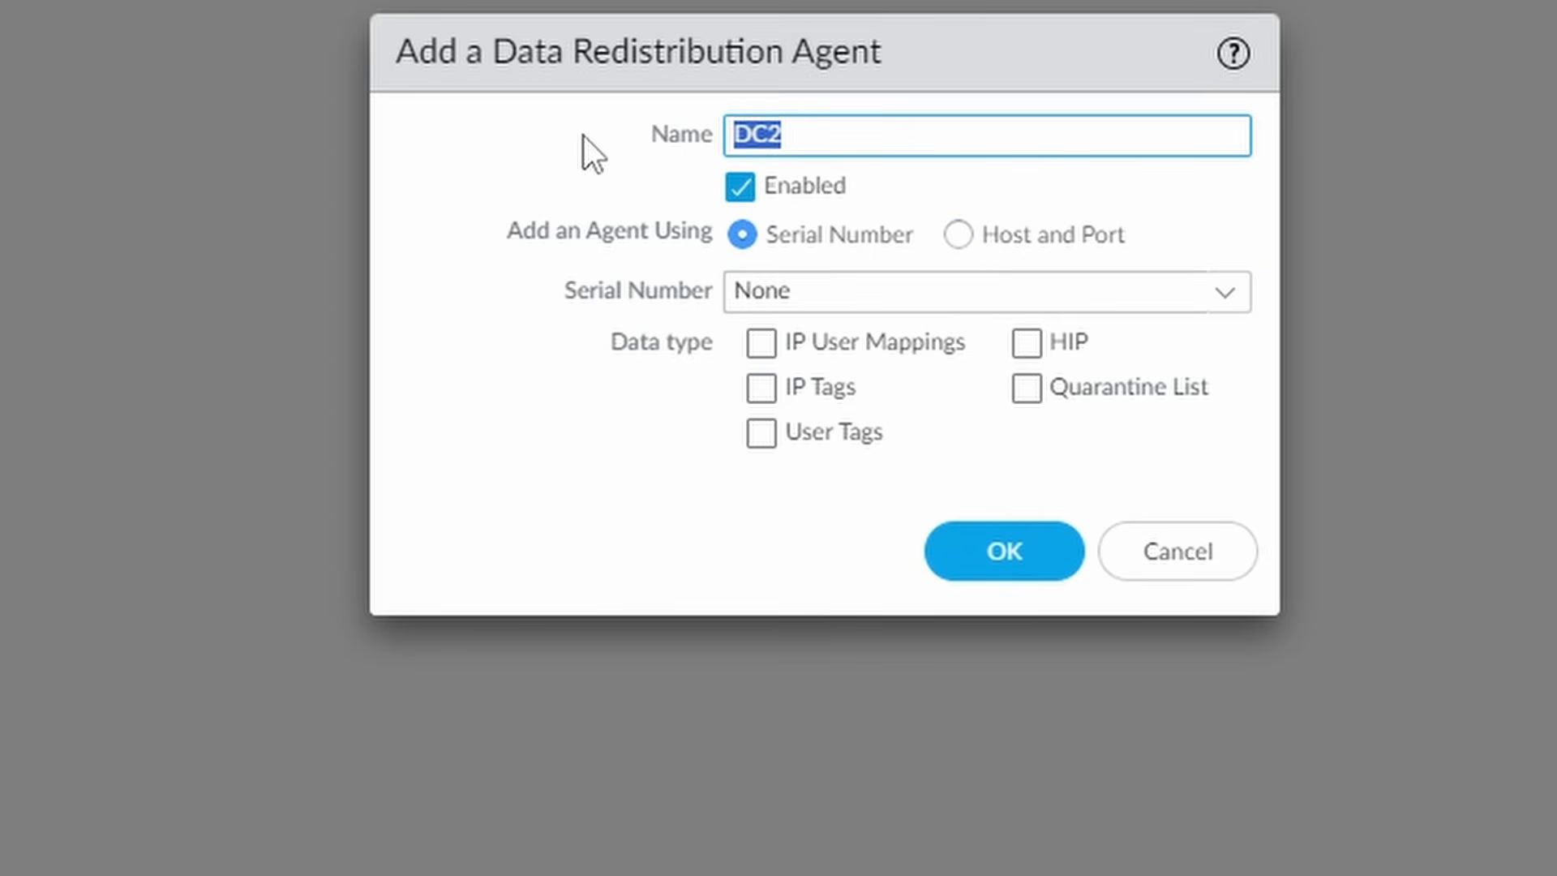
text(userid1)
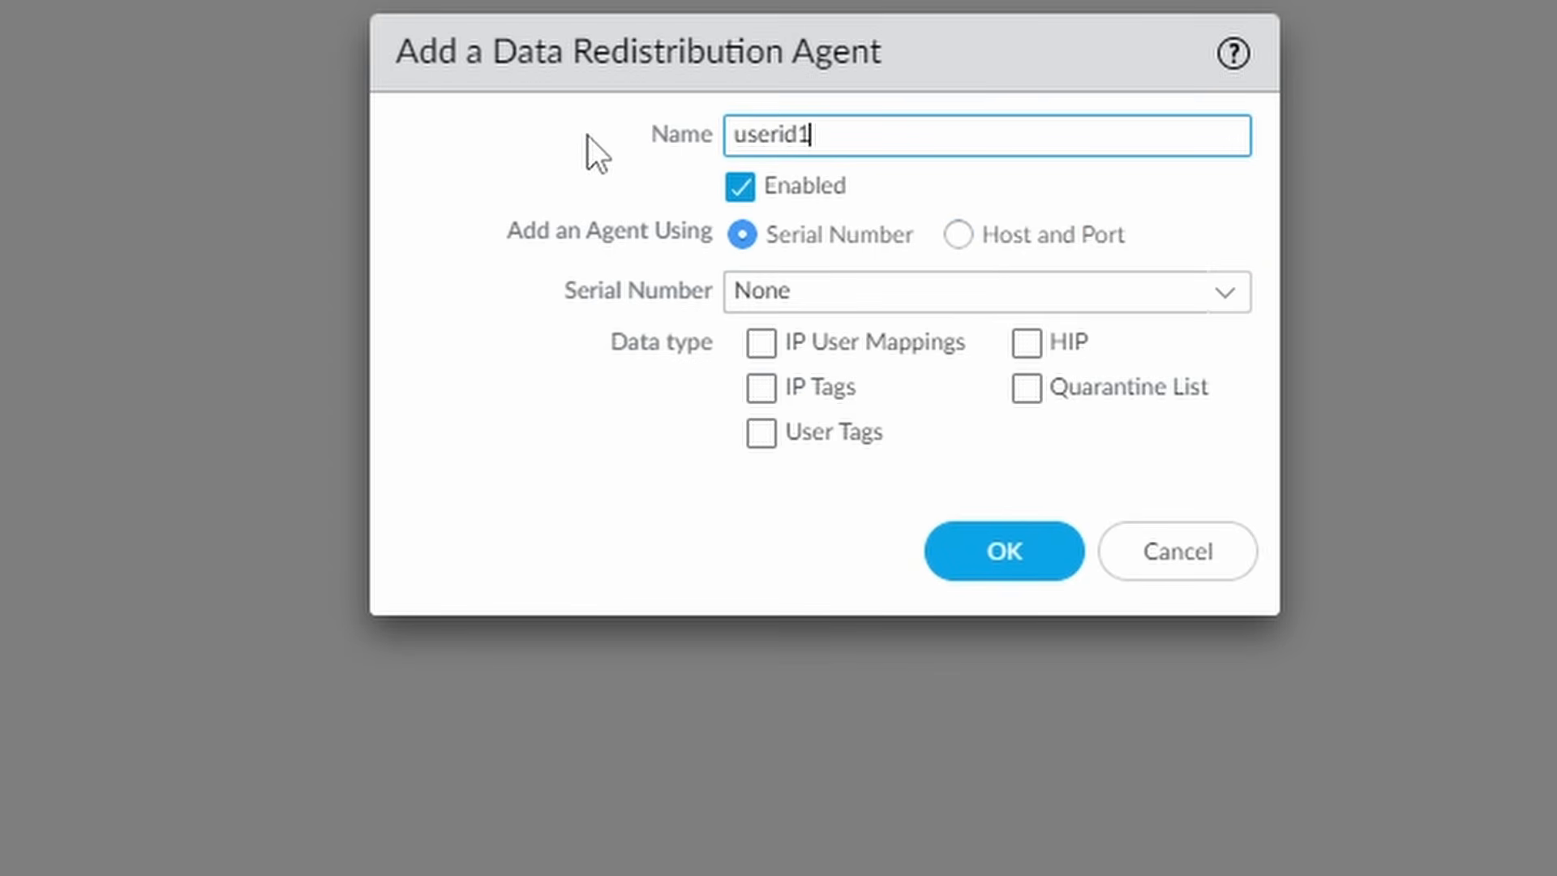
- Point the agent at host userid1.ad.netsums.com port 5007, share IP user mappings, and save
click(959, 236)
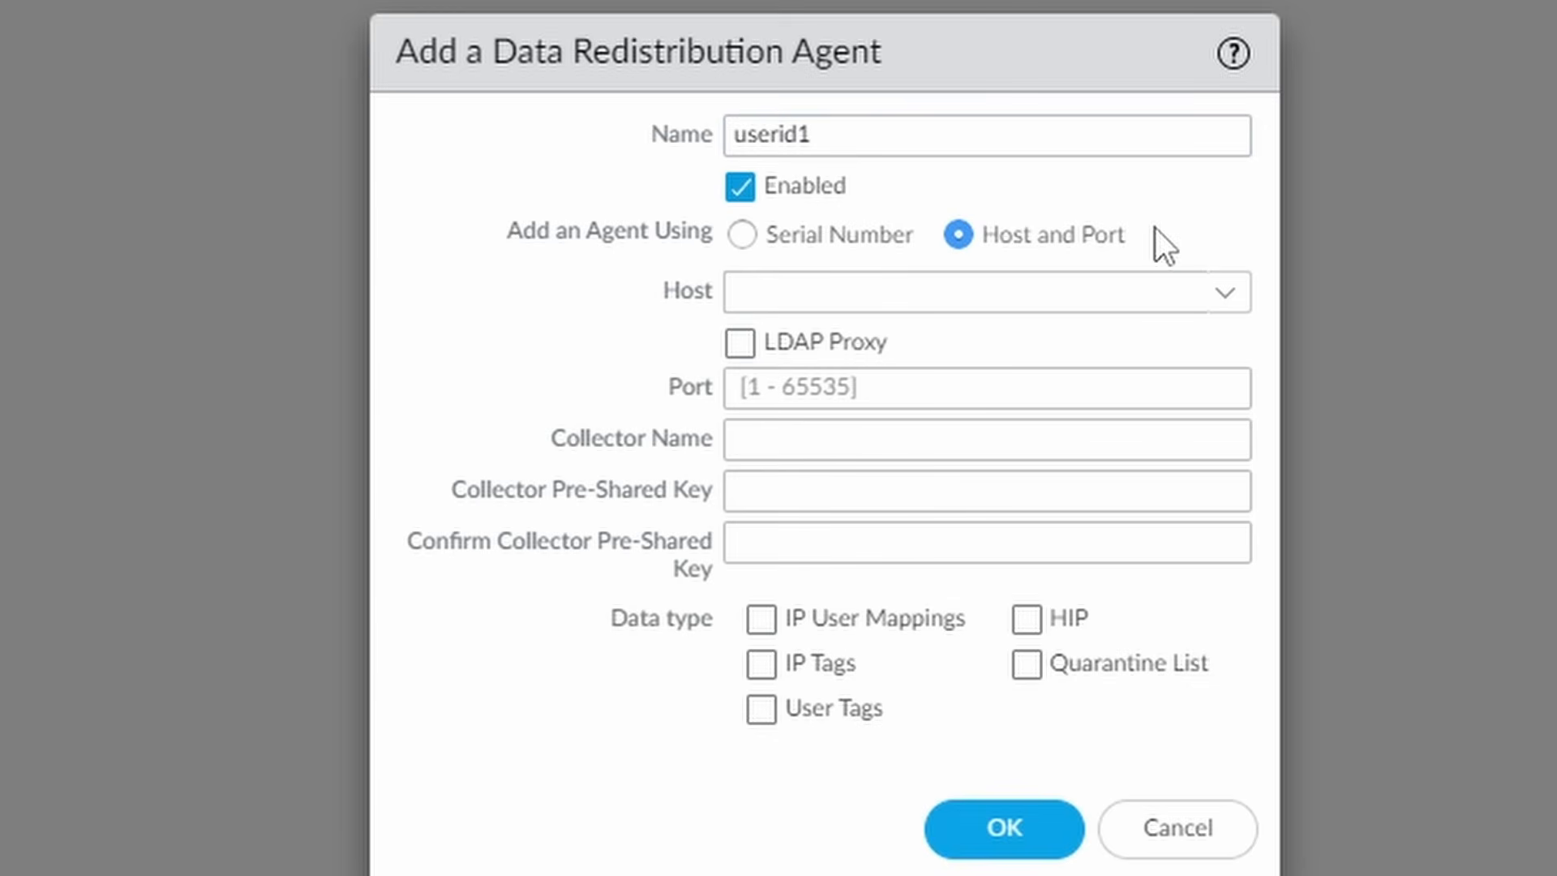
click(1184, 290)
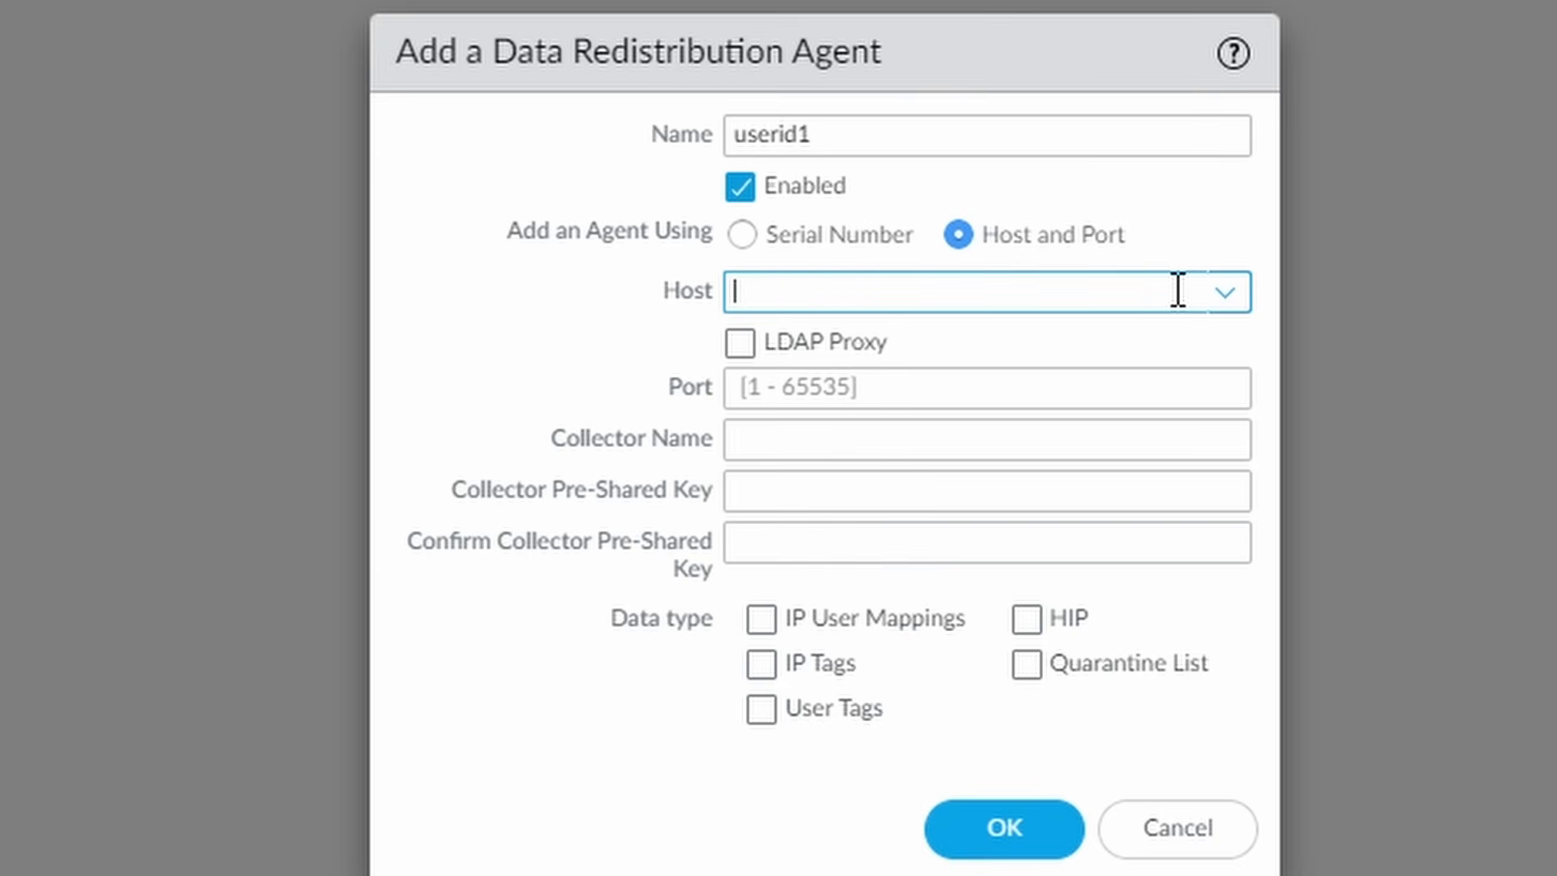
text(userid1.a)
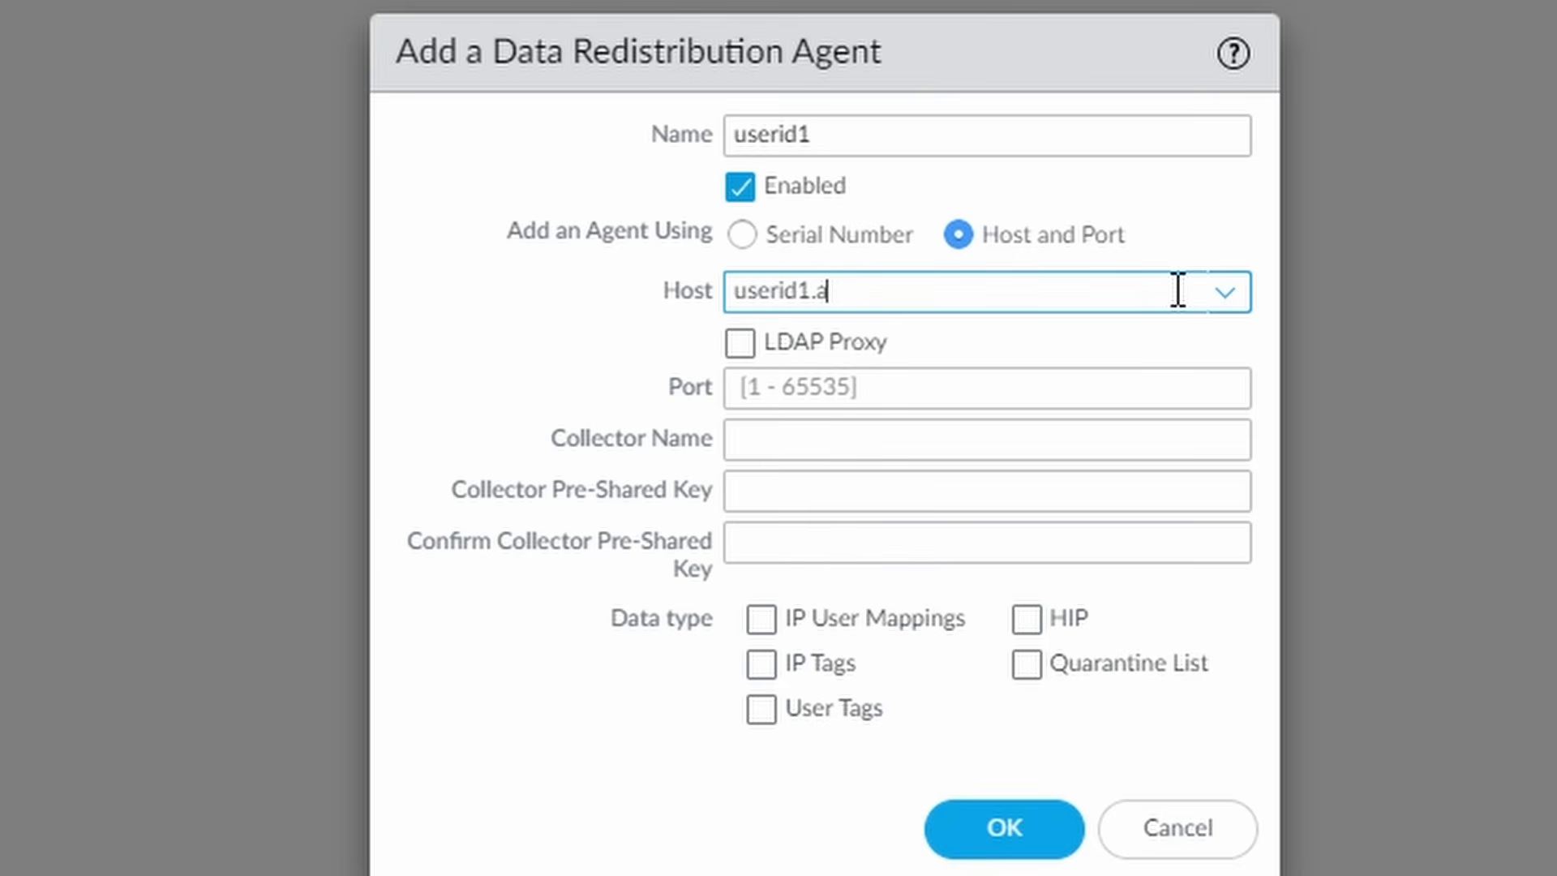
text(d.netsums.com)
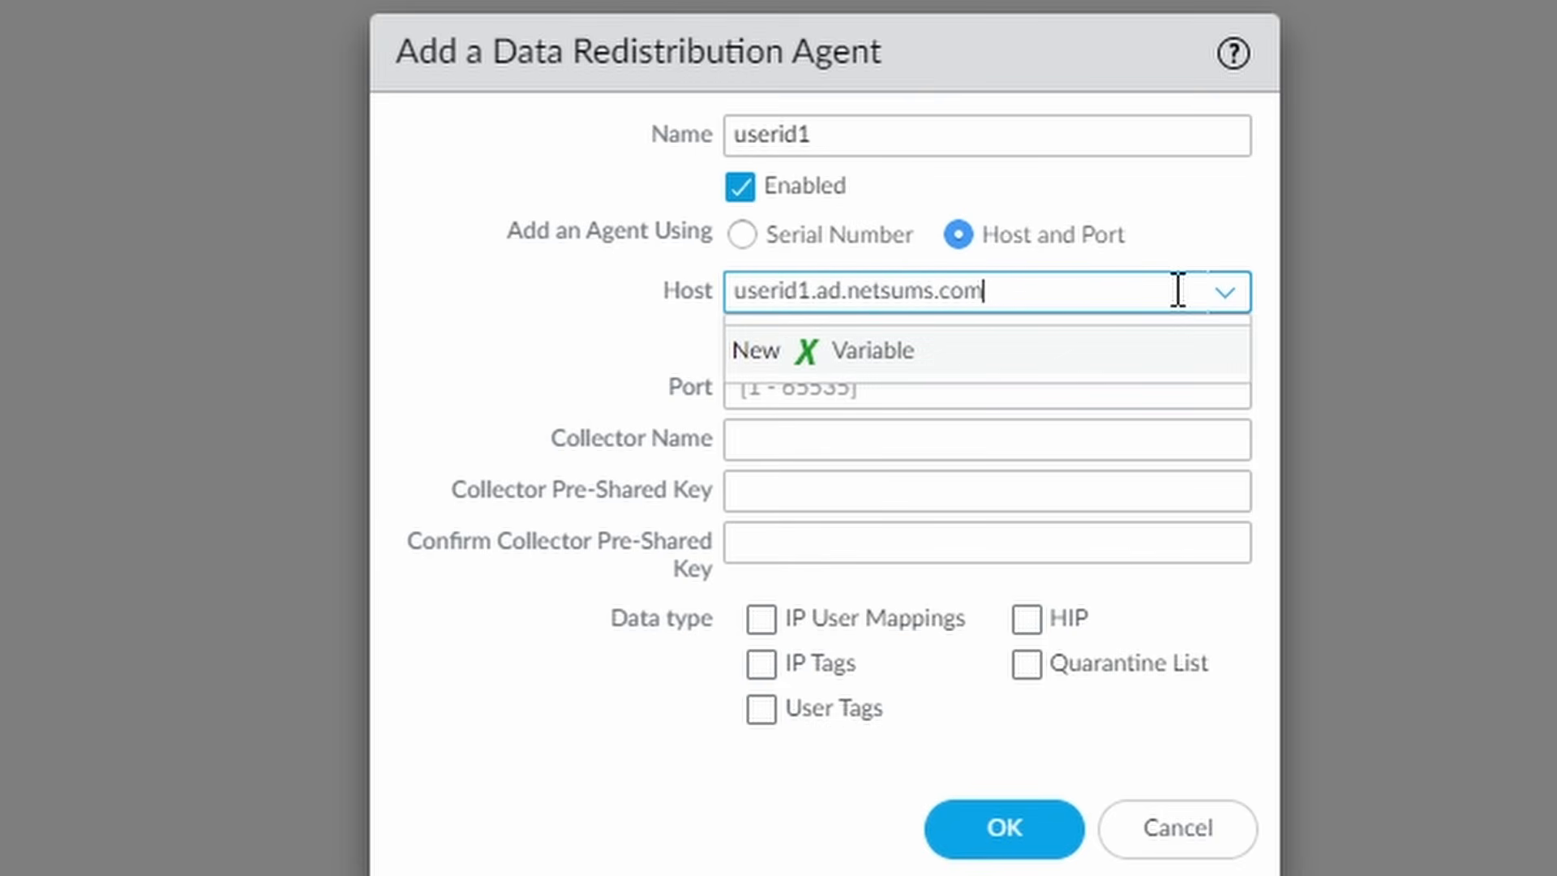
click(1226, 225)
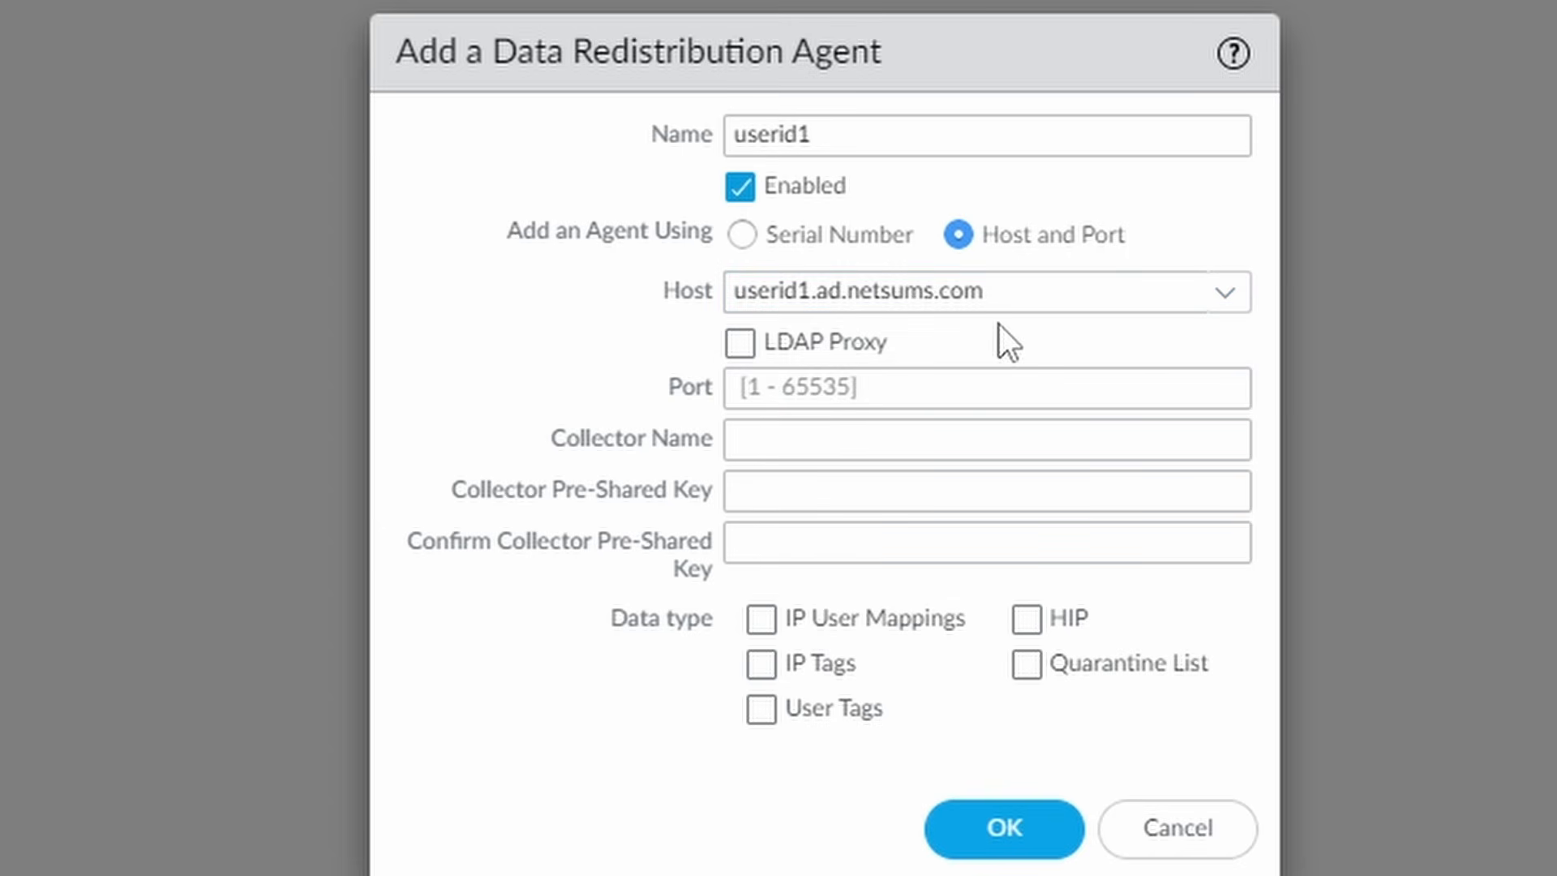
click(883, 386)
text(5007)
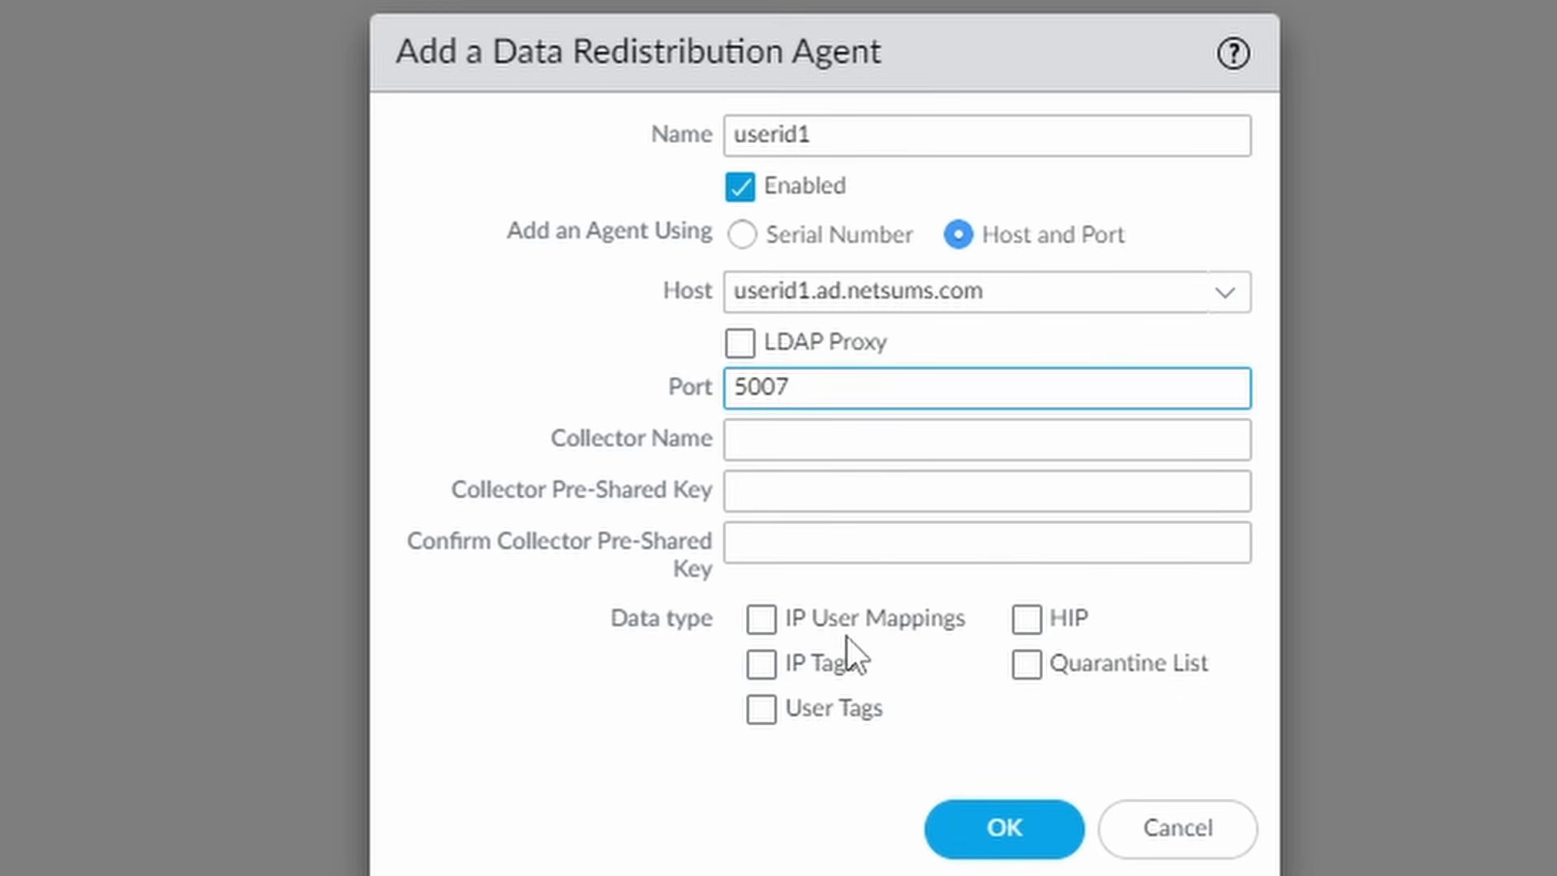
click(891, 625)
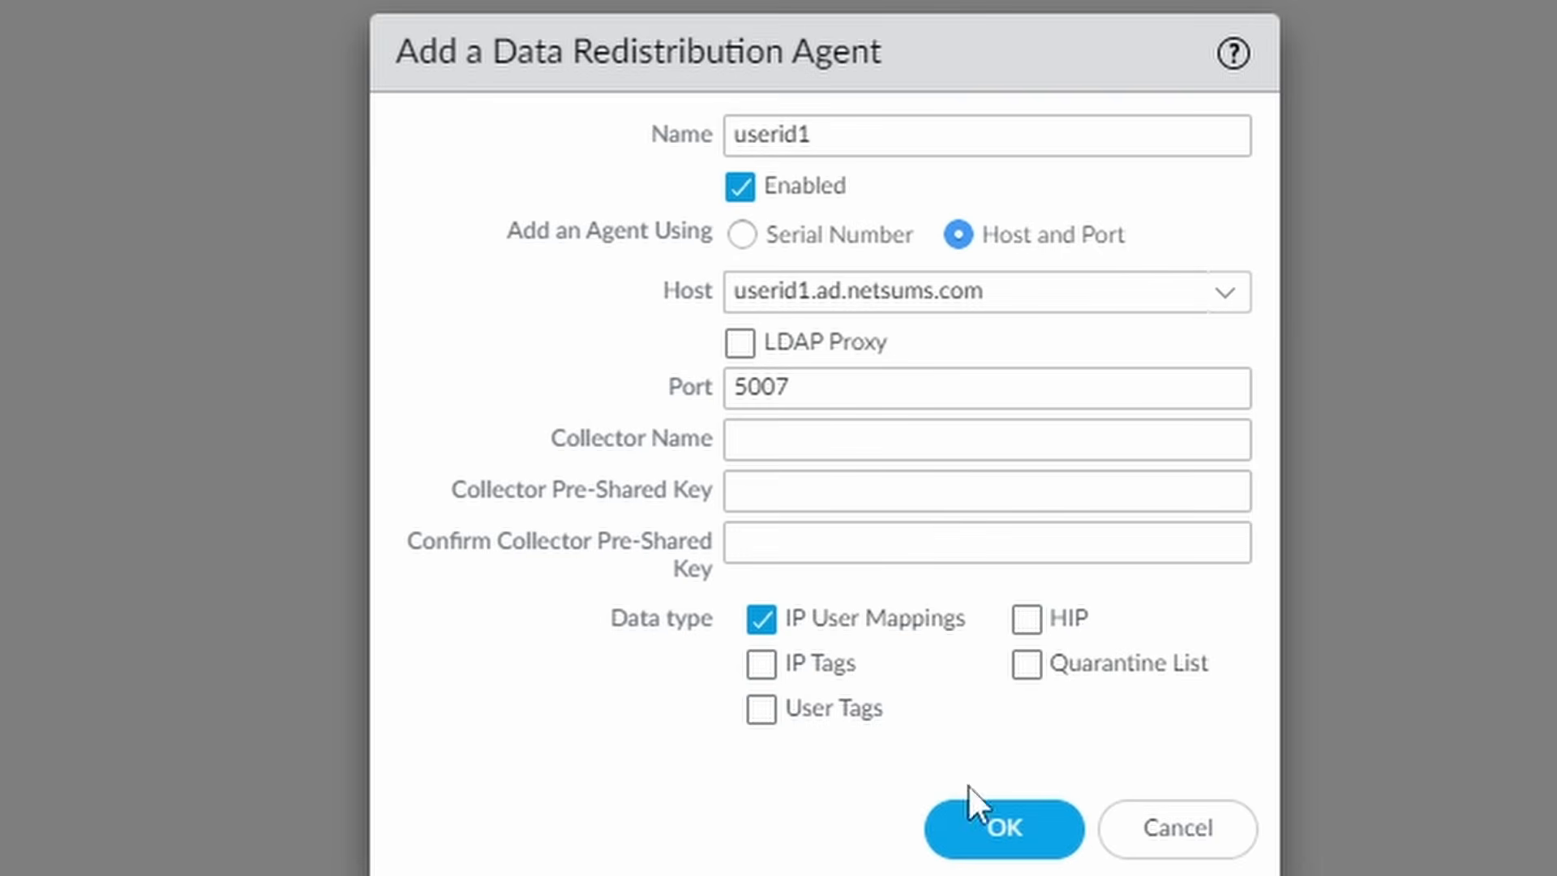
click(1009, 828)
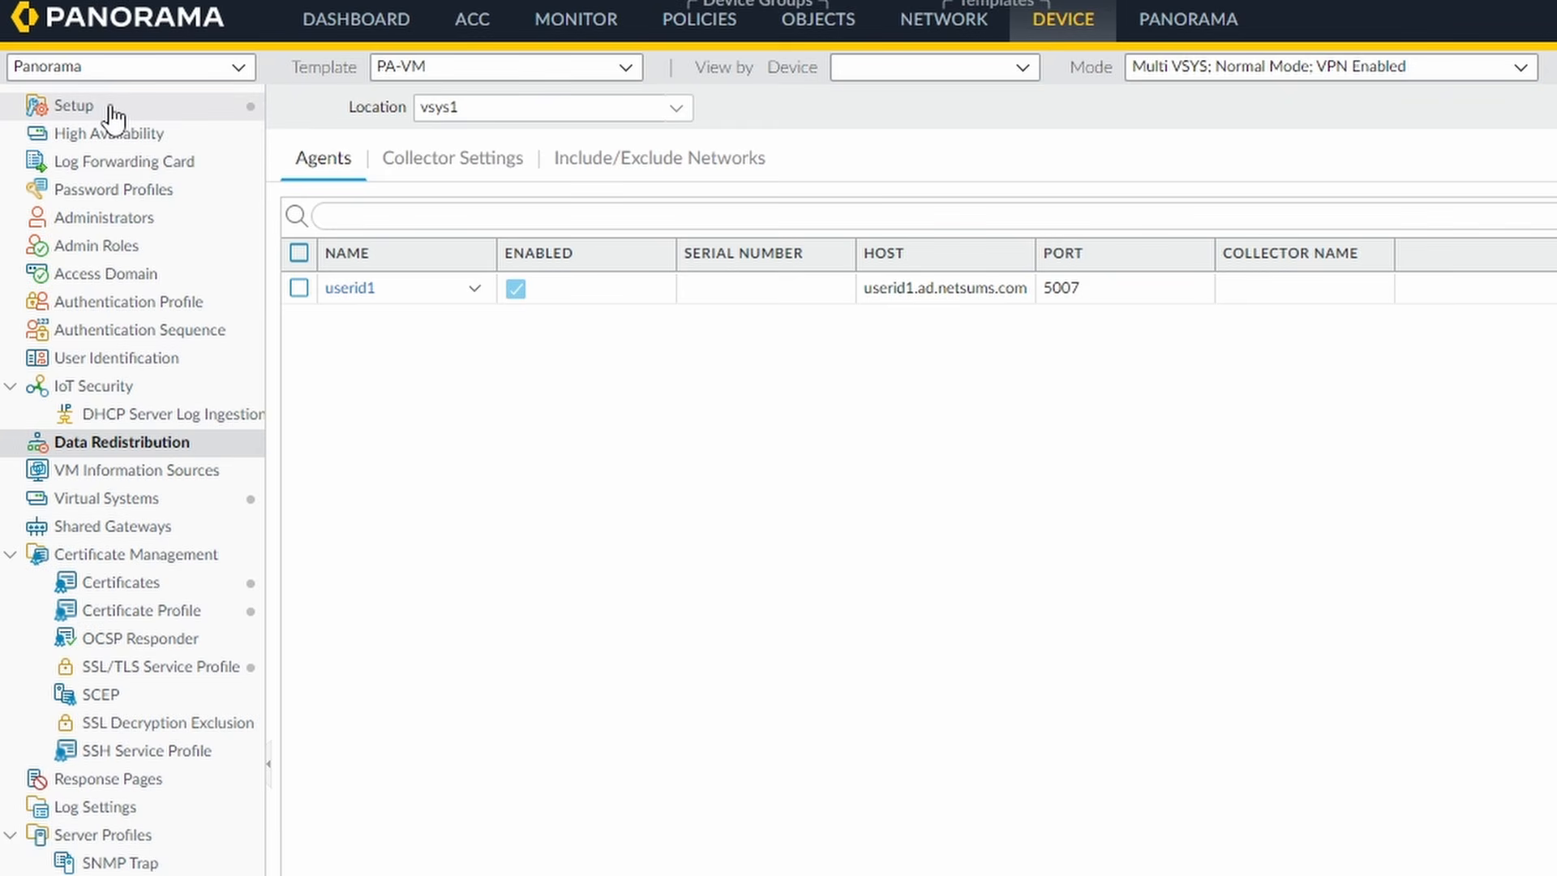
- Keep the UID Agent service route on ethernet1/3 with source 10.0.2.1/24 and save
click(113, 116)
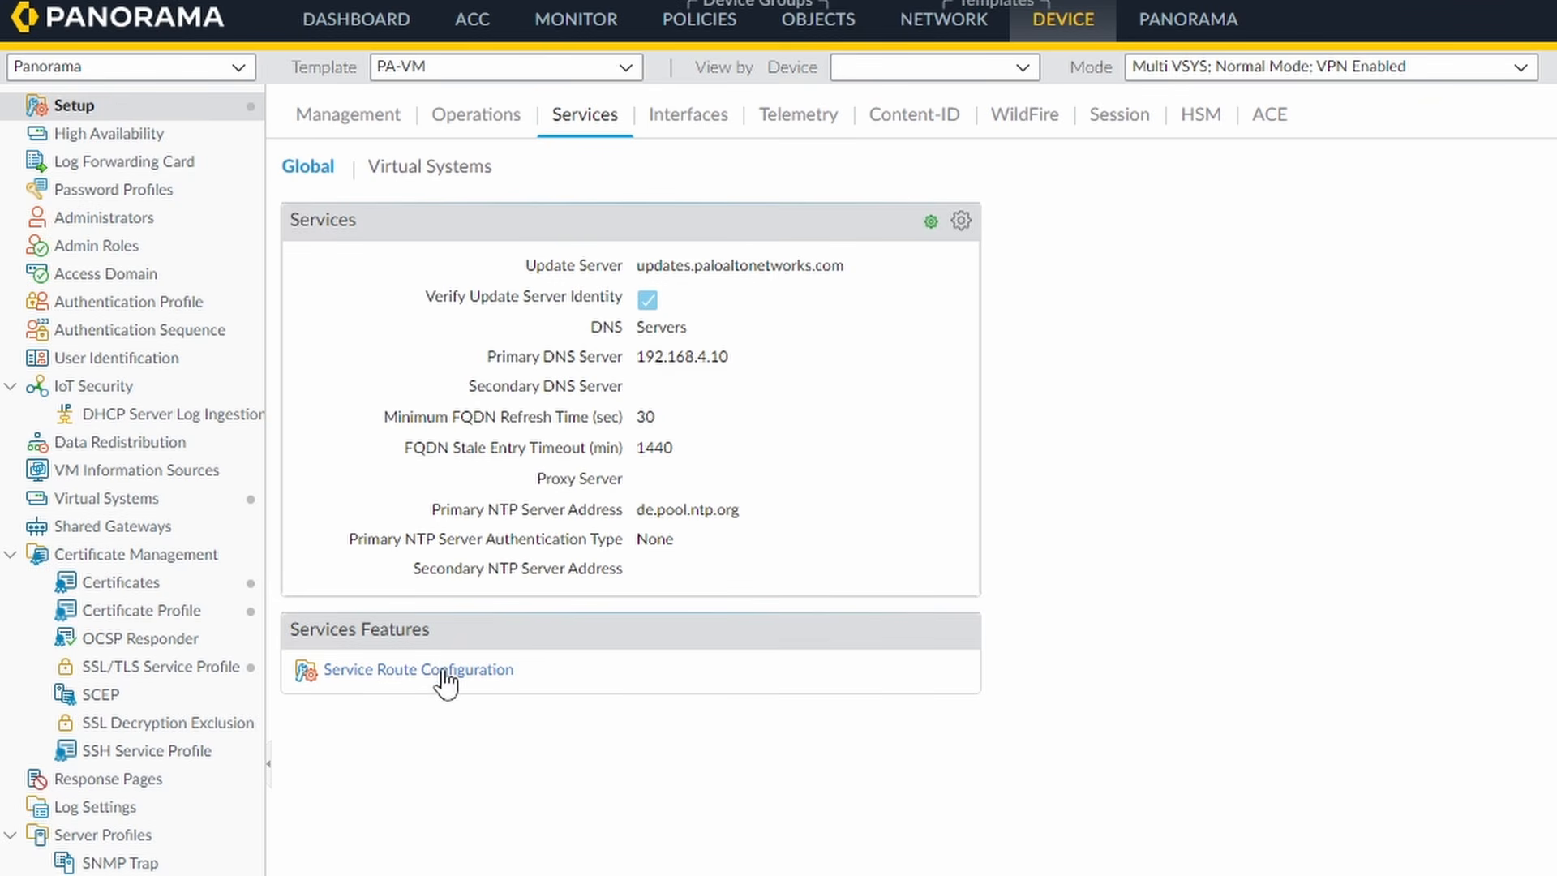
click(475, 677)
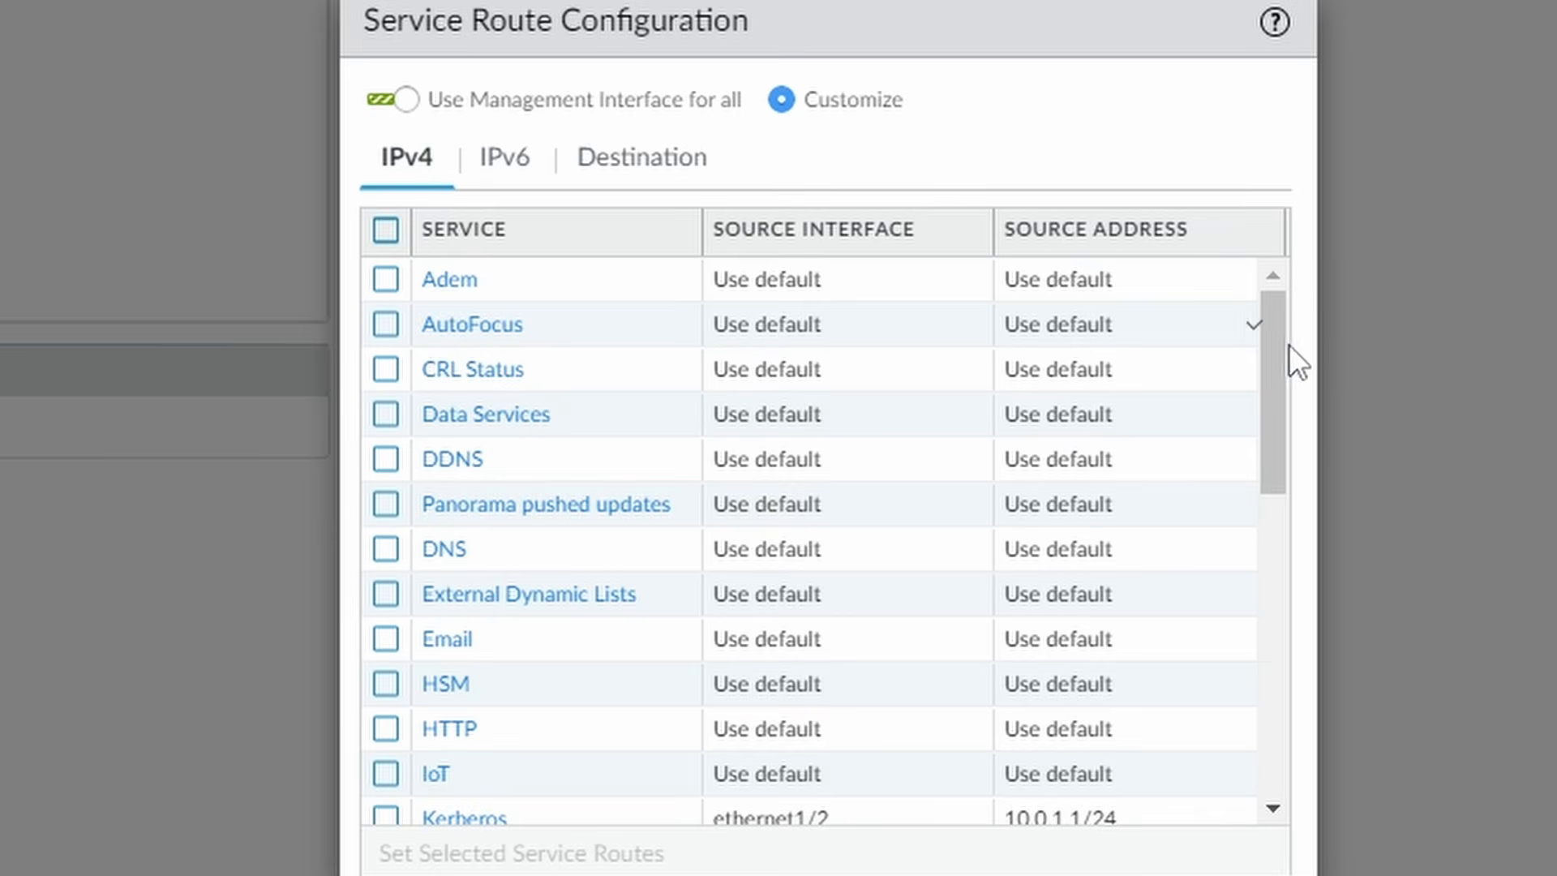
drag(1284, 354, 1274, 696)
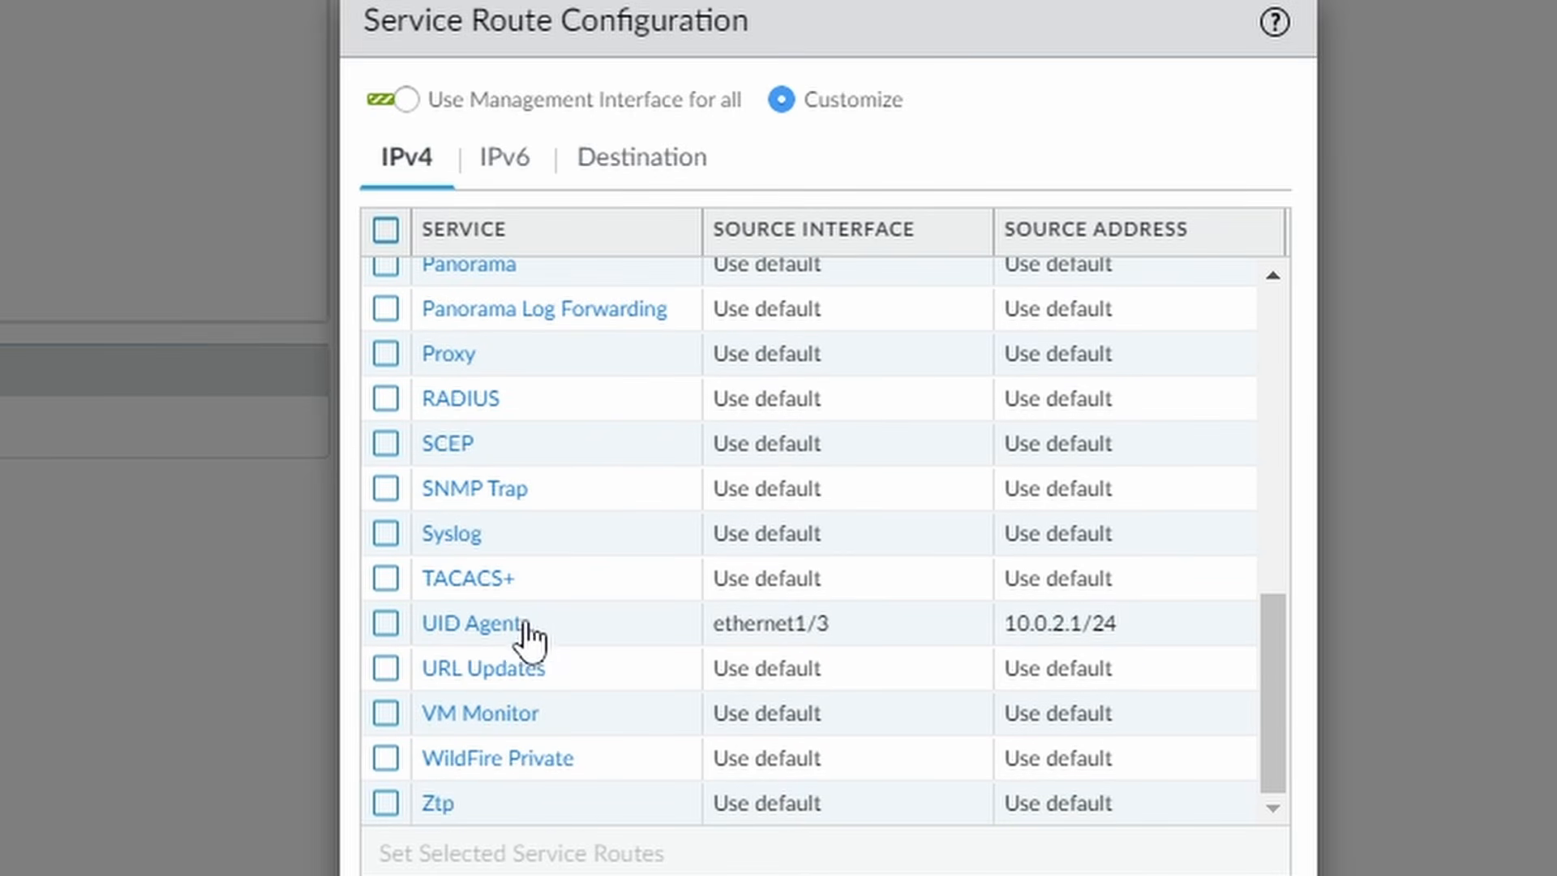
click(479, 621)
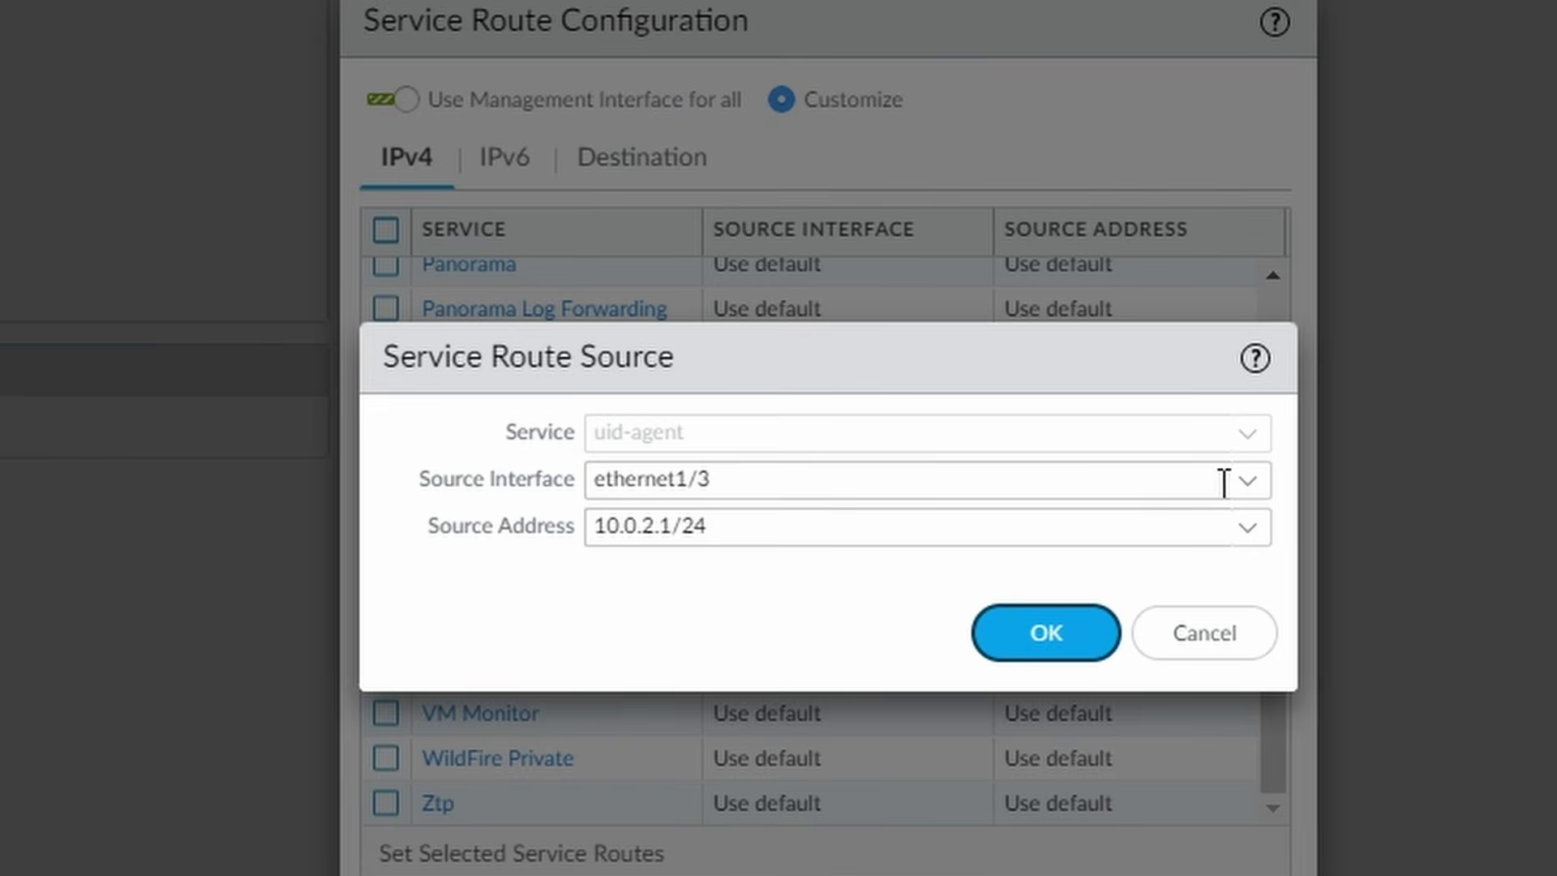
click(1249, 486)
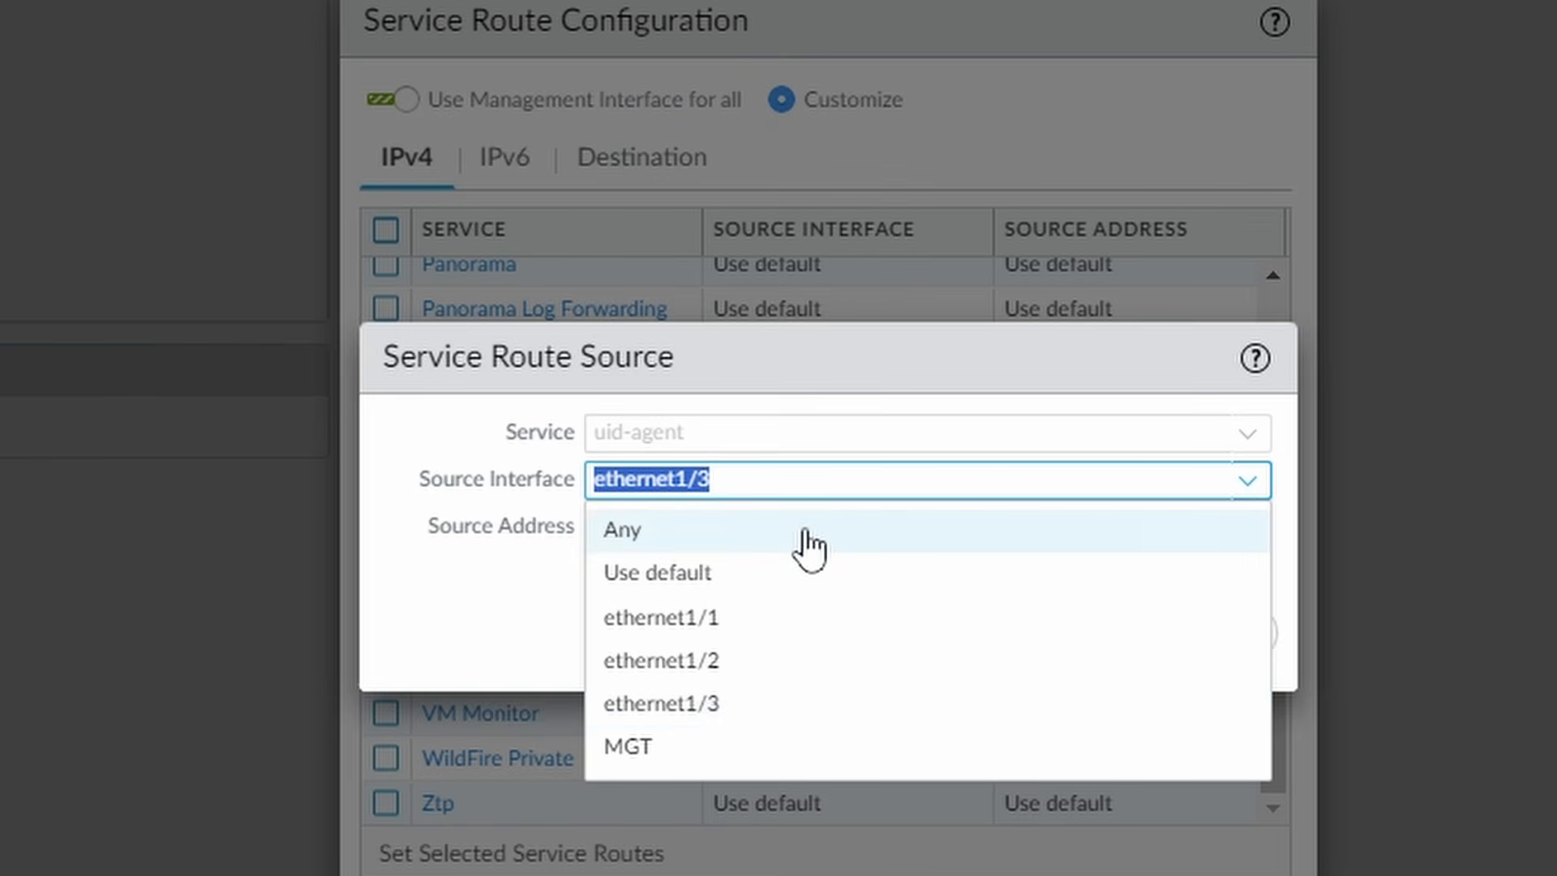
click(473, 580)
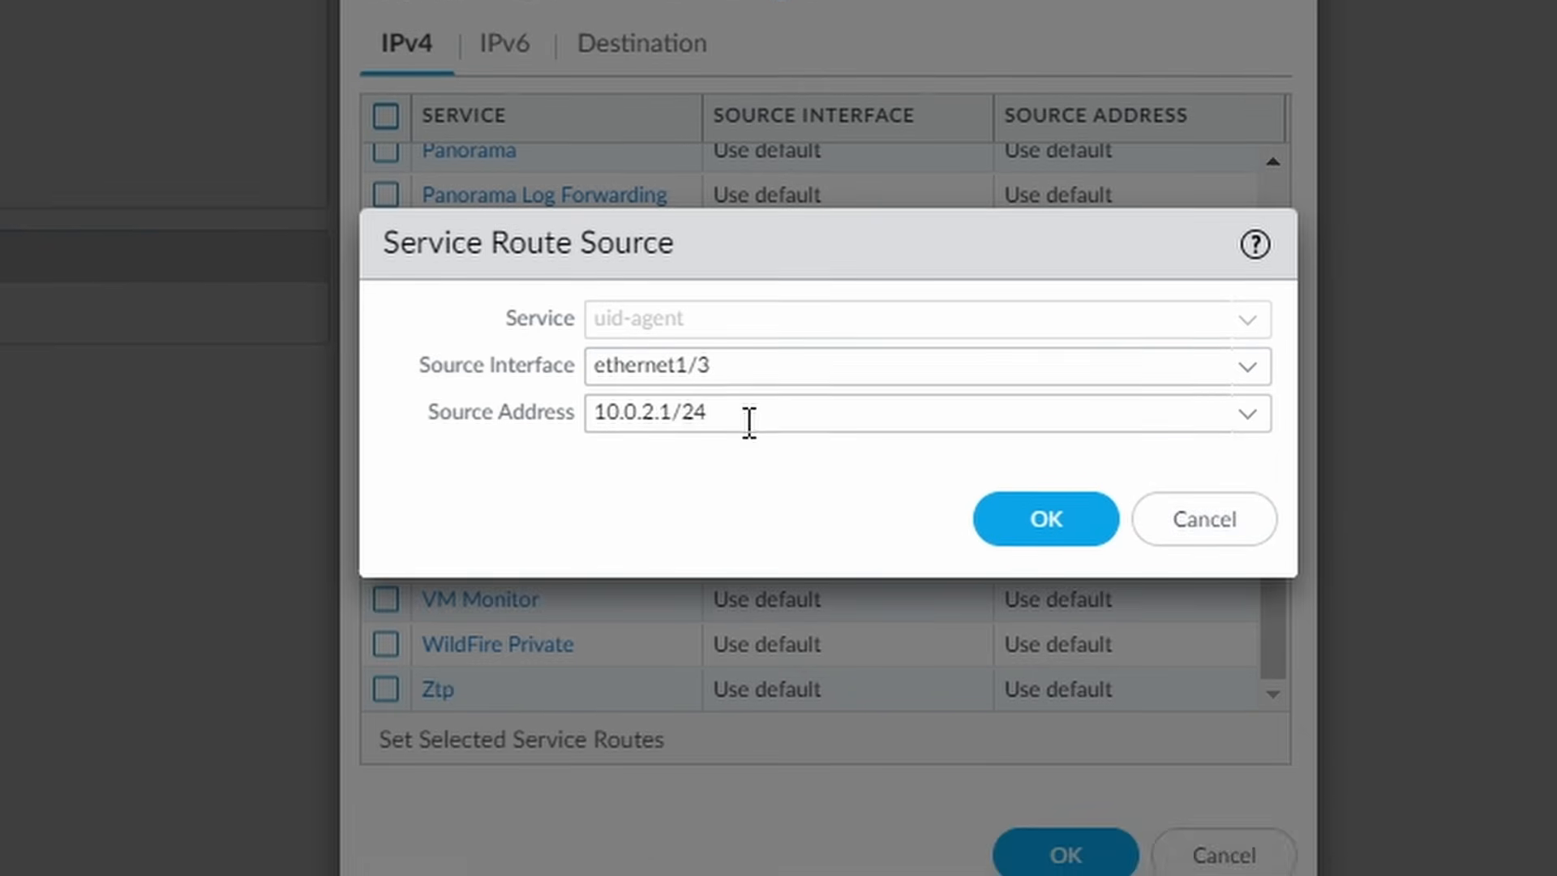
click(1051, 572)
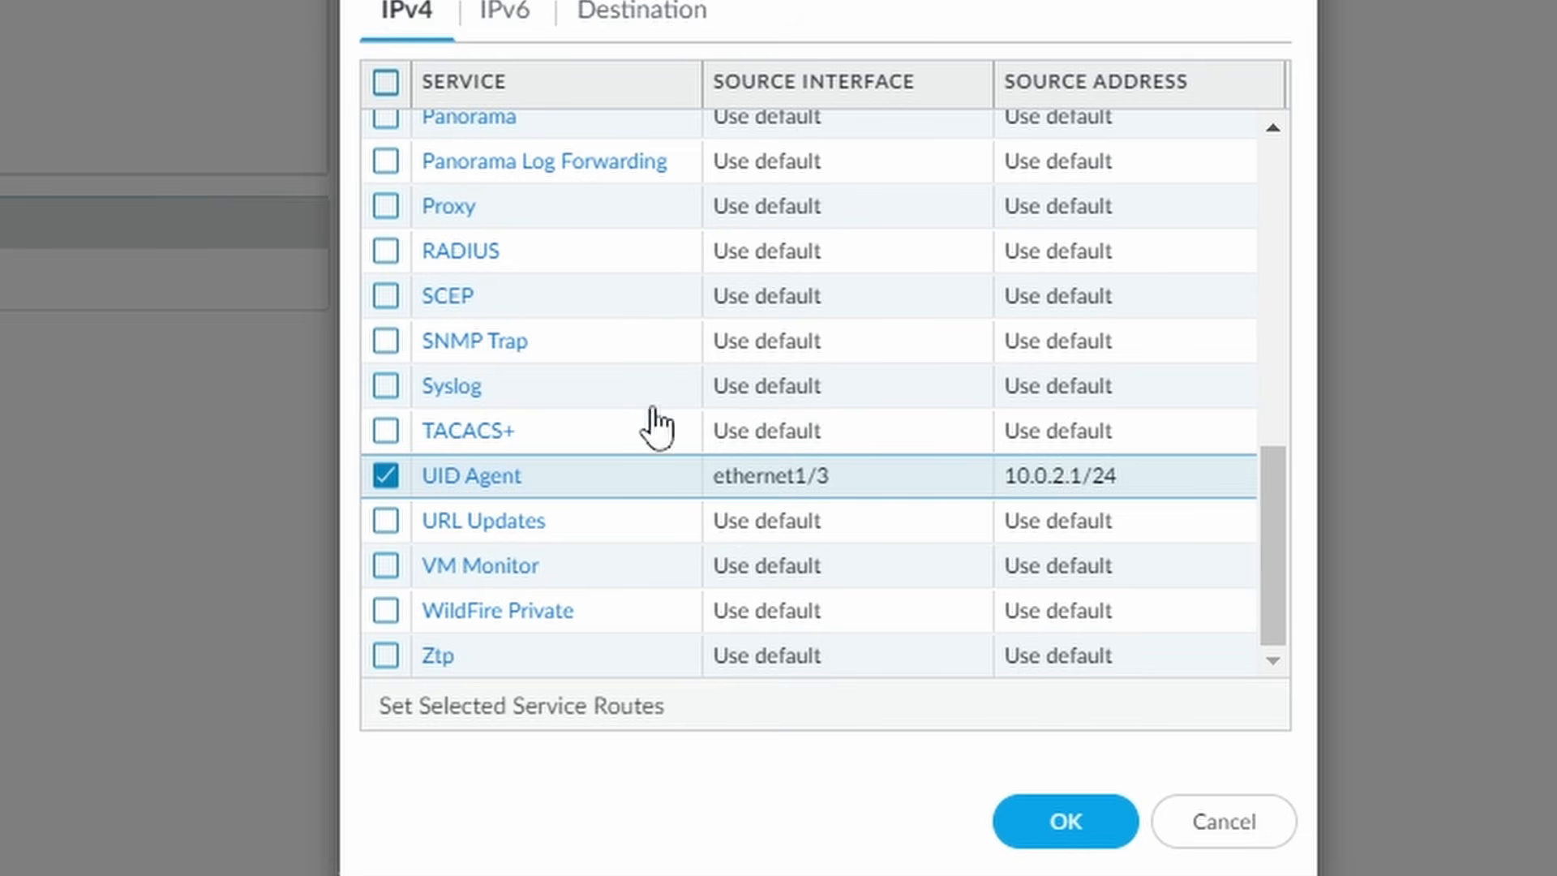
click(1067, 839)
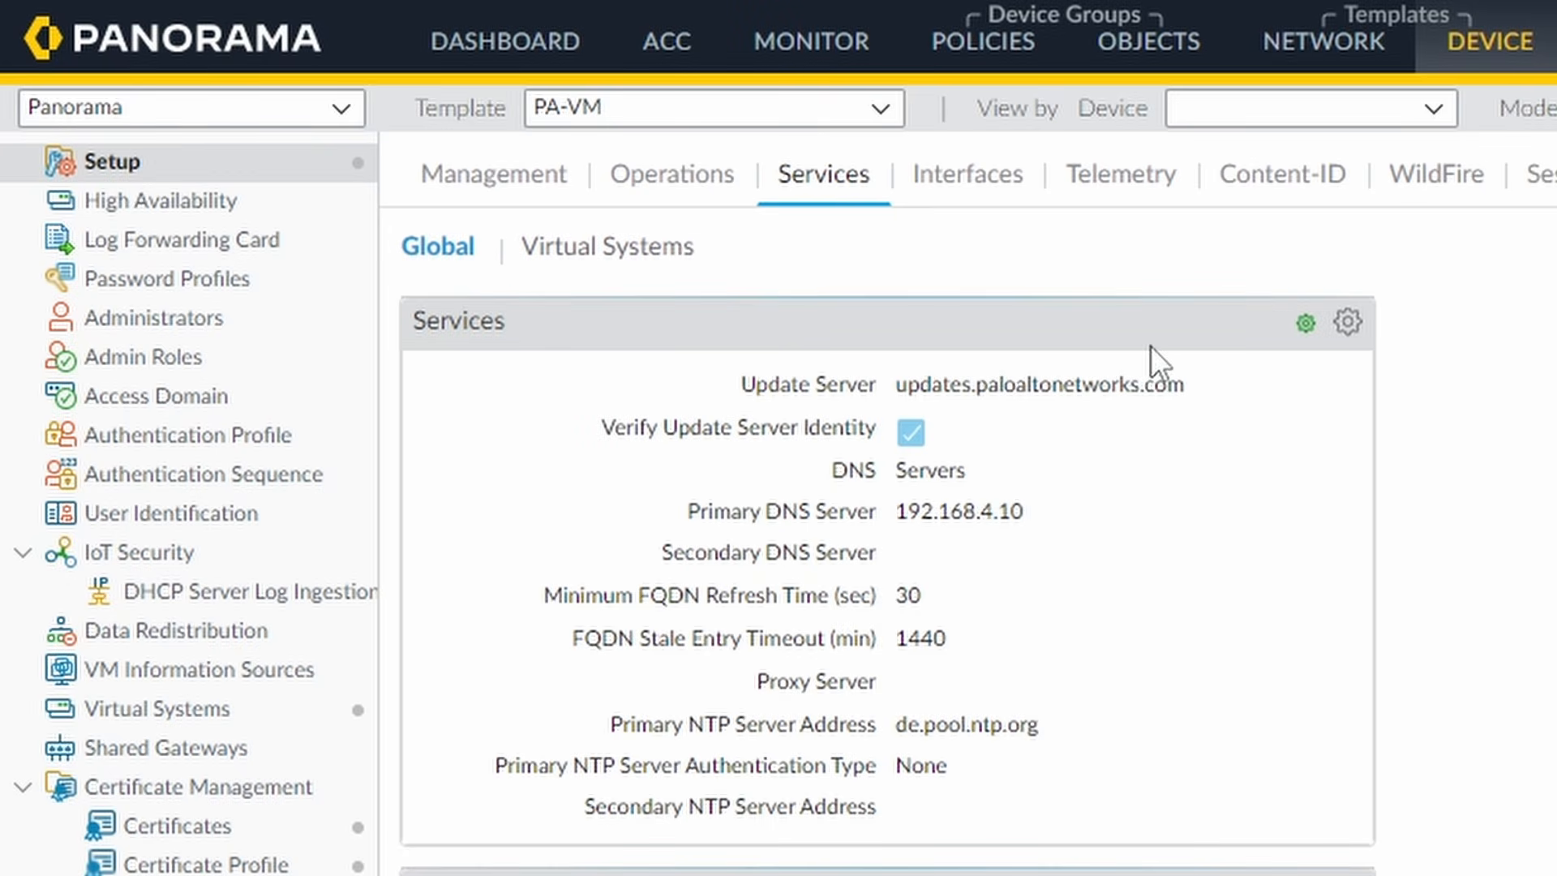
- Open the AllowLabActiveDirectory rule and review its Source, Destination and Application tabs
click(990, 49)
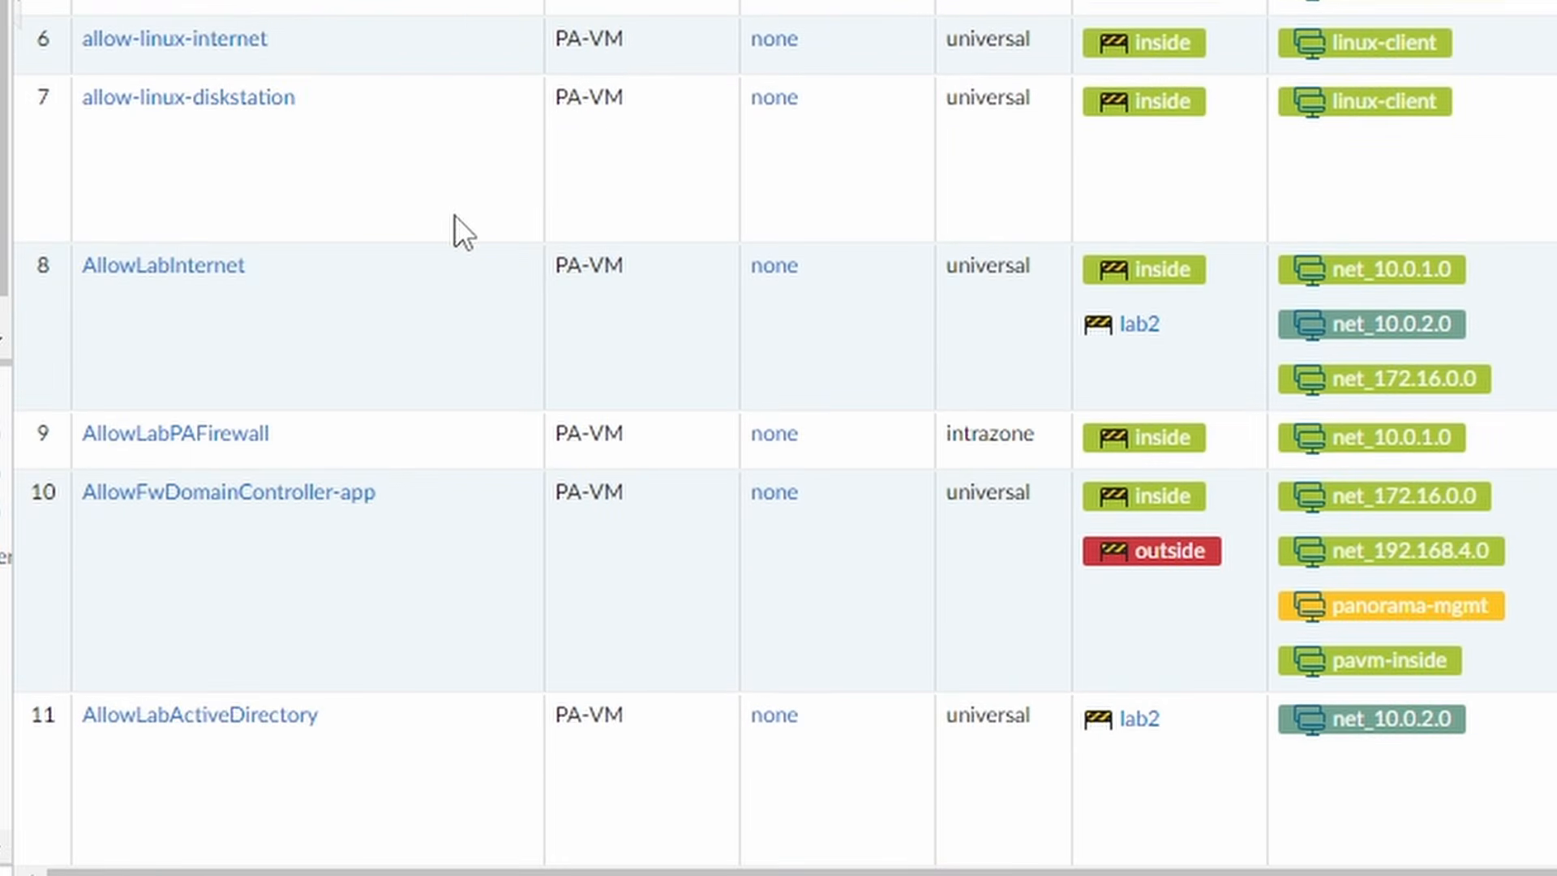
scroll(454, 216, down, 4)
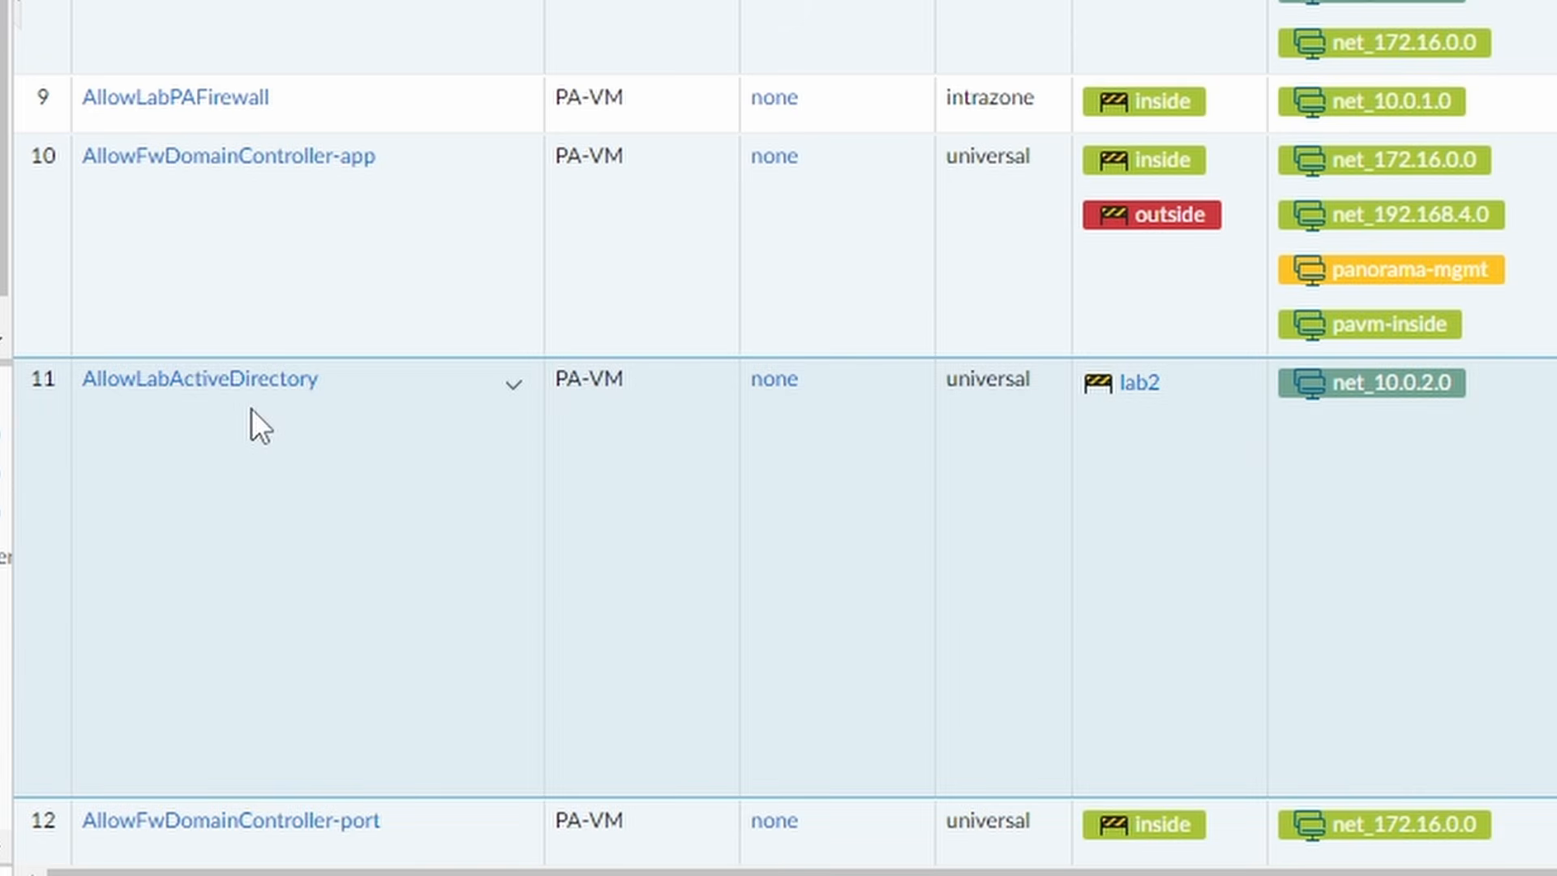
click(261, 403)
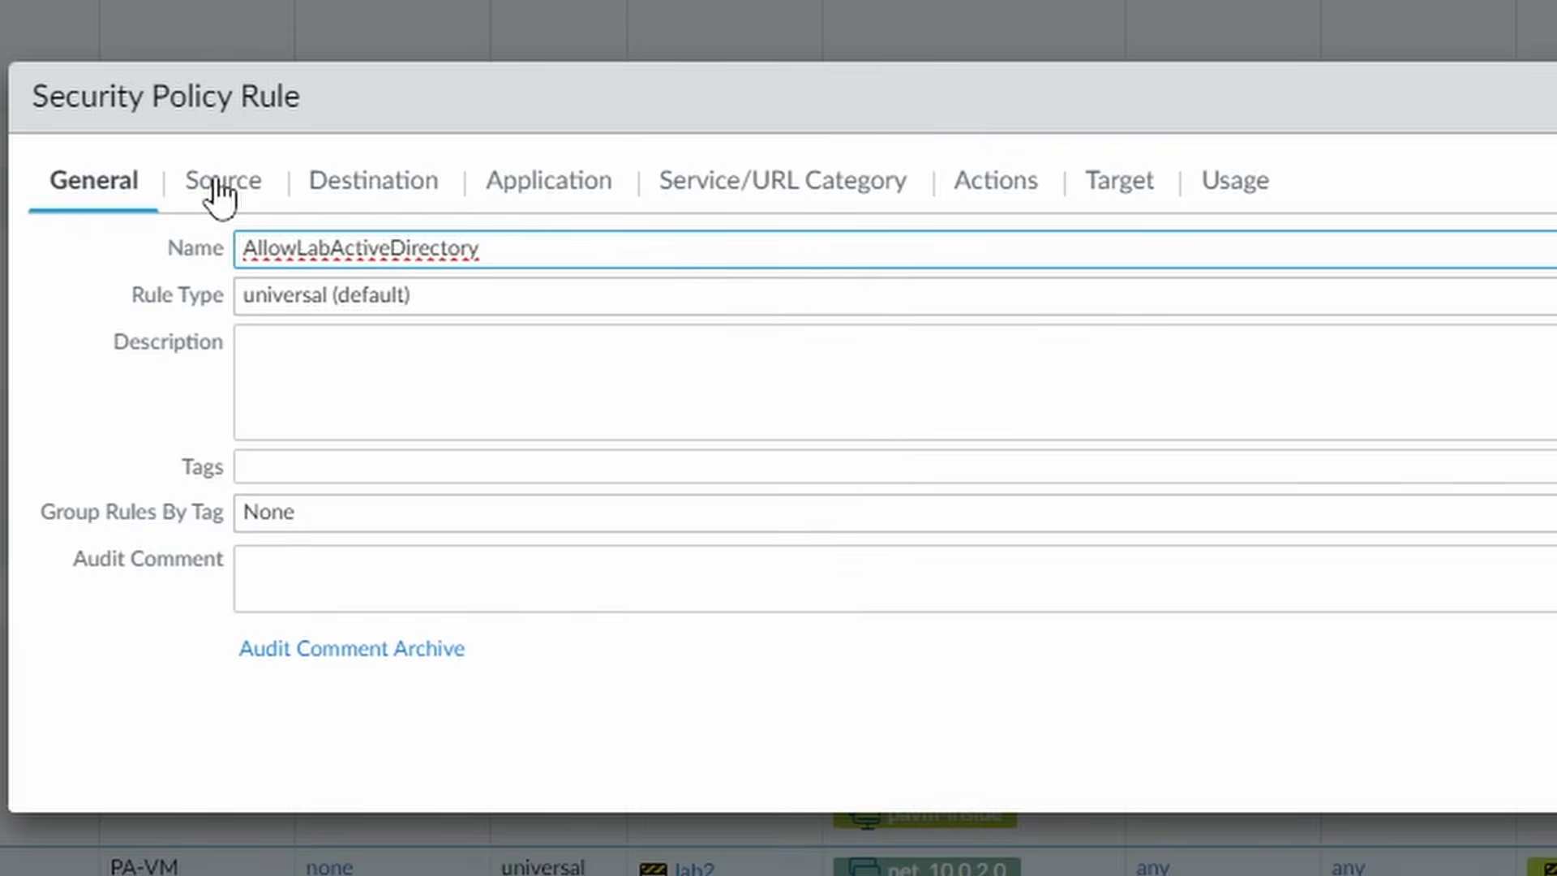
click(215, 180)
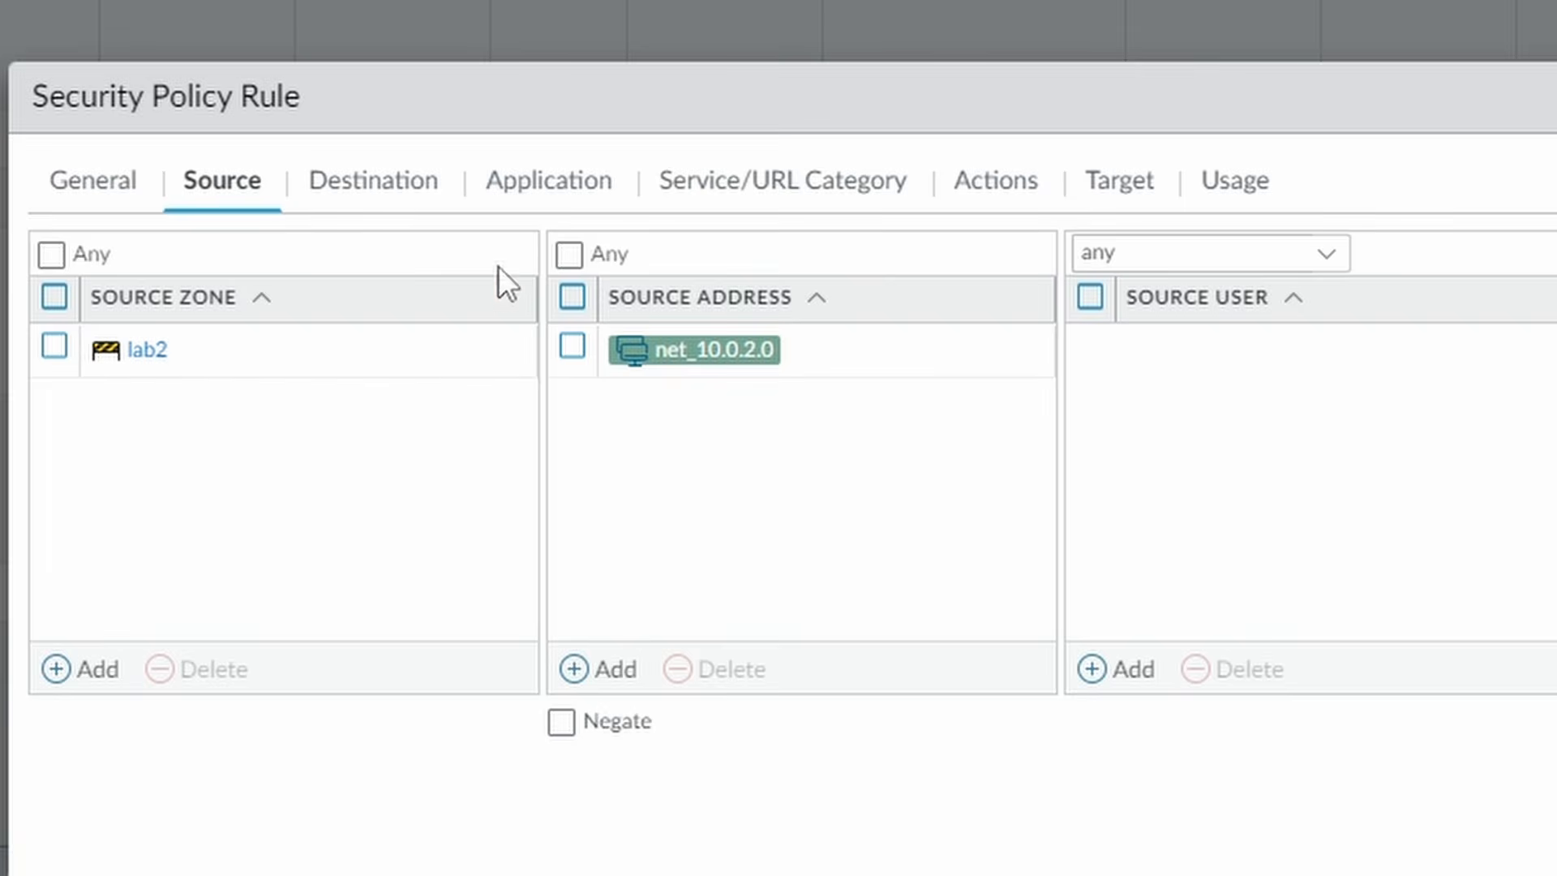
click(382, 177)
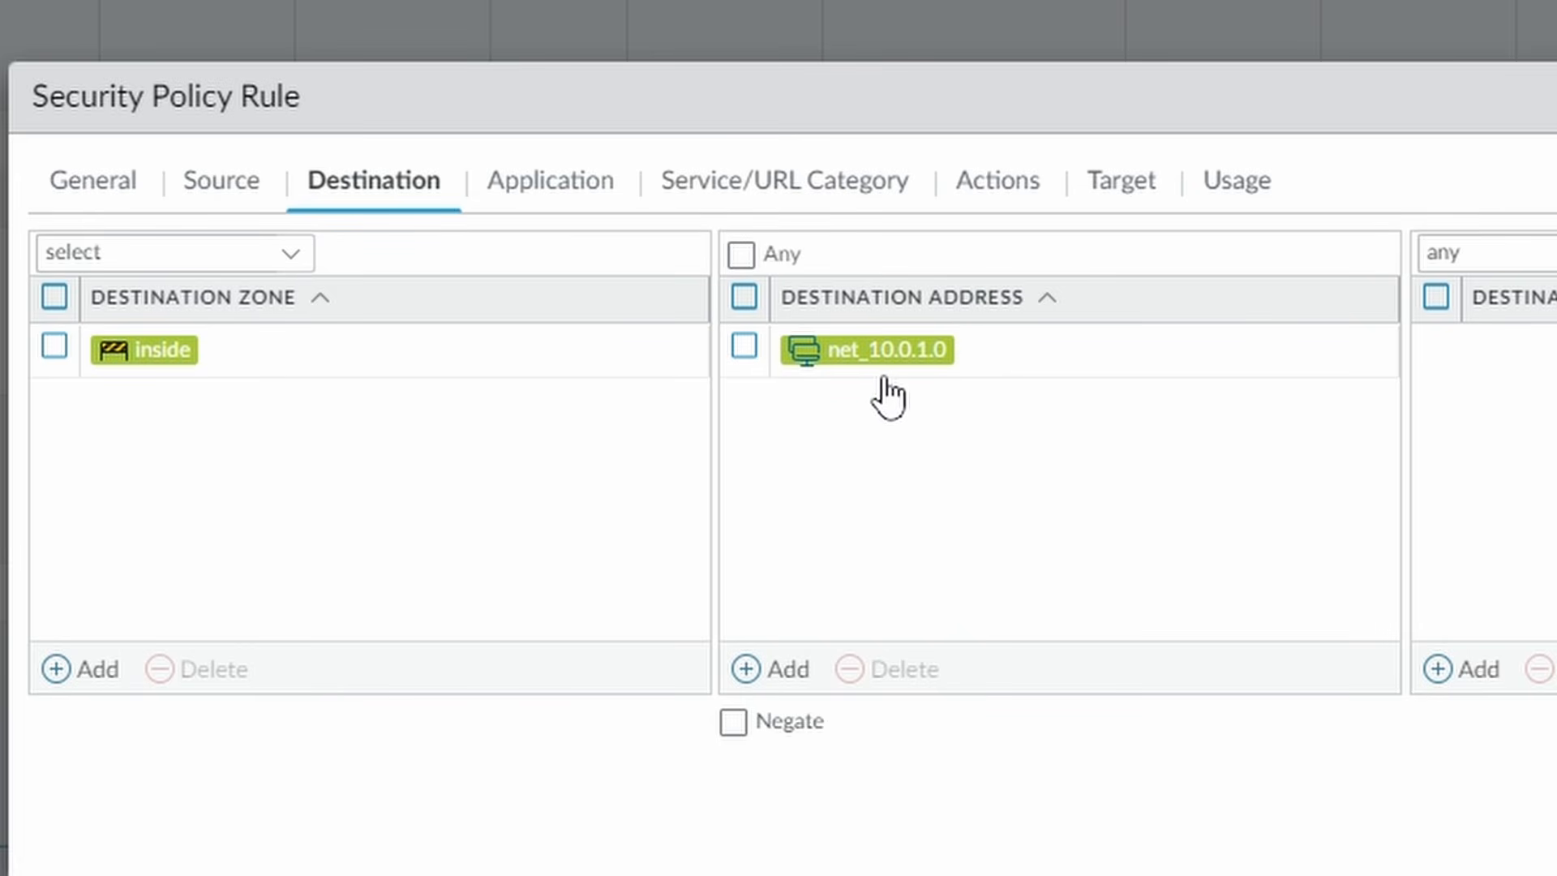
click(567, 189)
- Clear the rule's applications, then add active-directory along with its dependencies
click(55, 296)
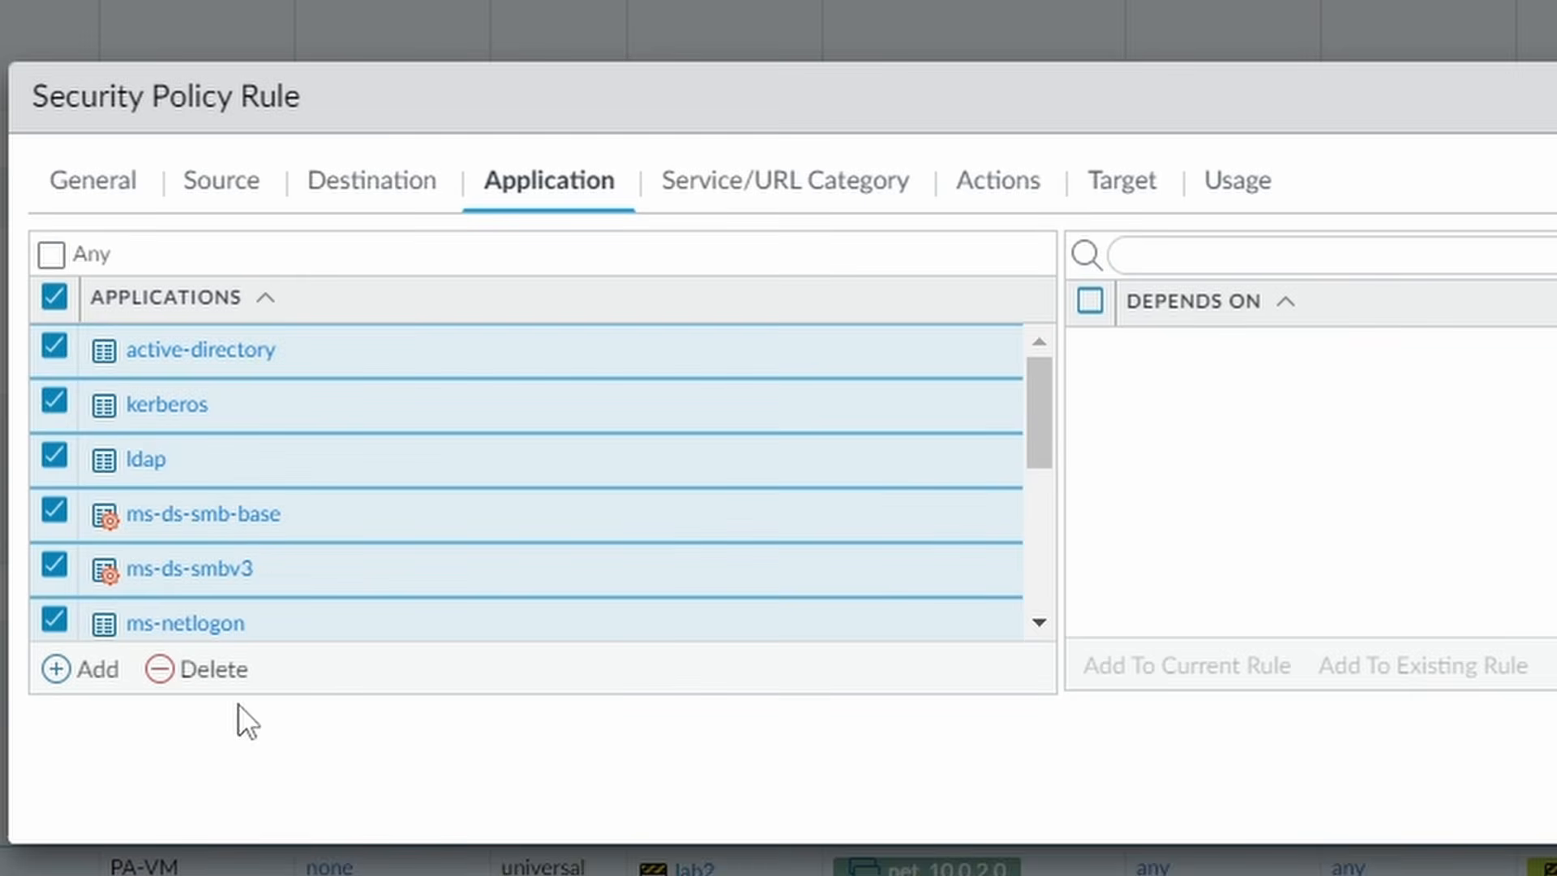
click(213, 670)
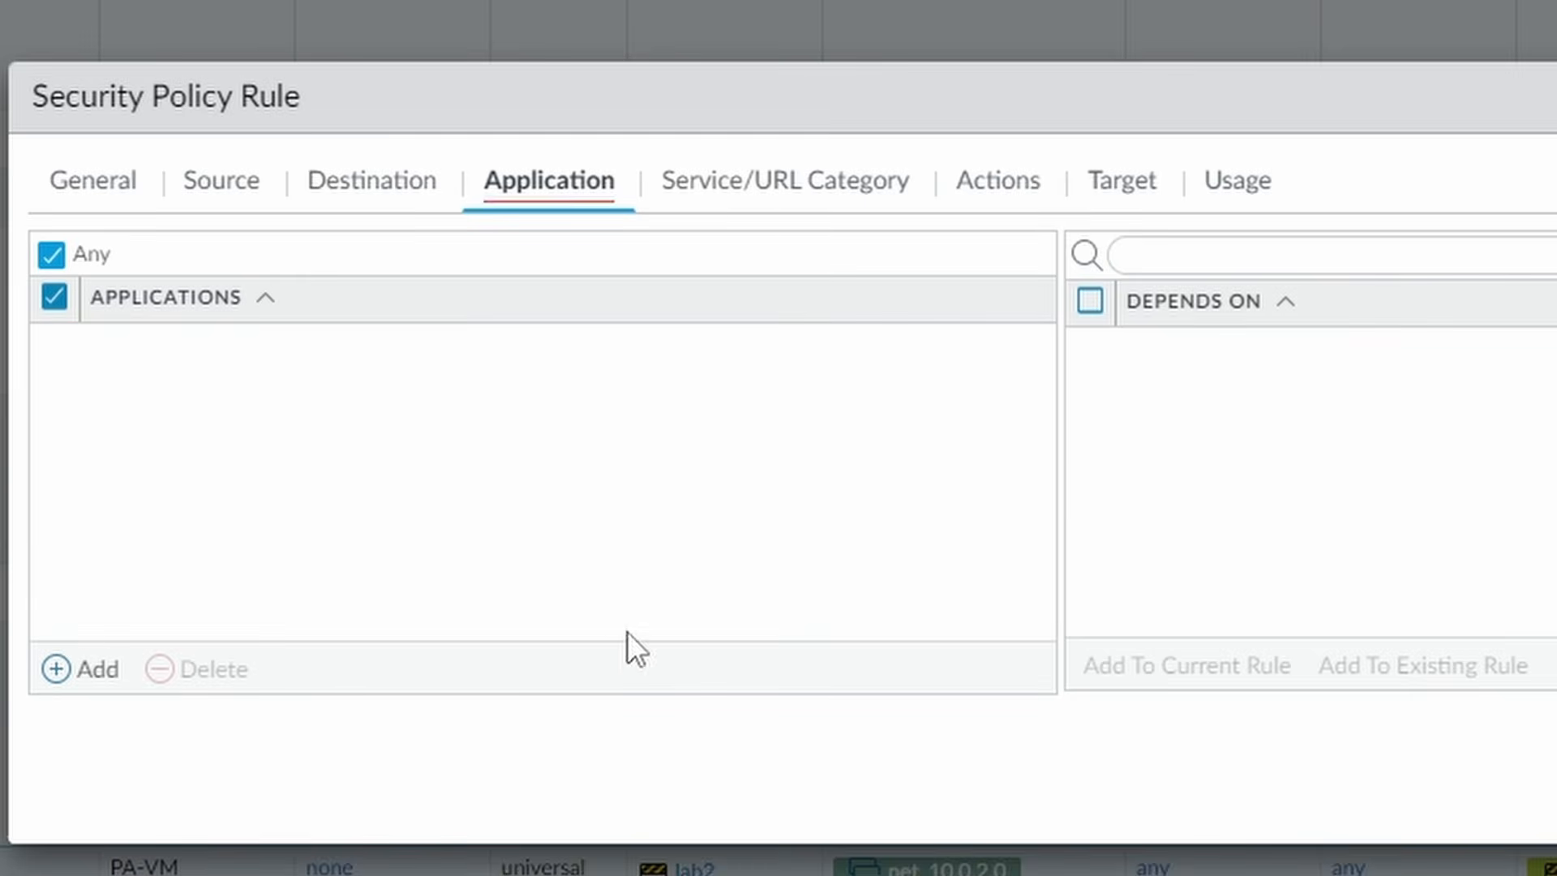
click(89, 671)
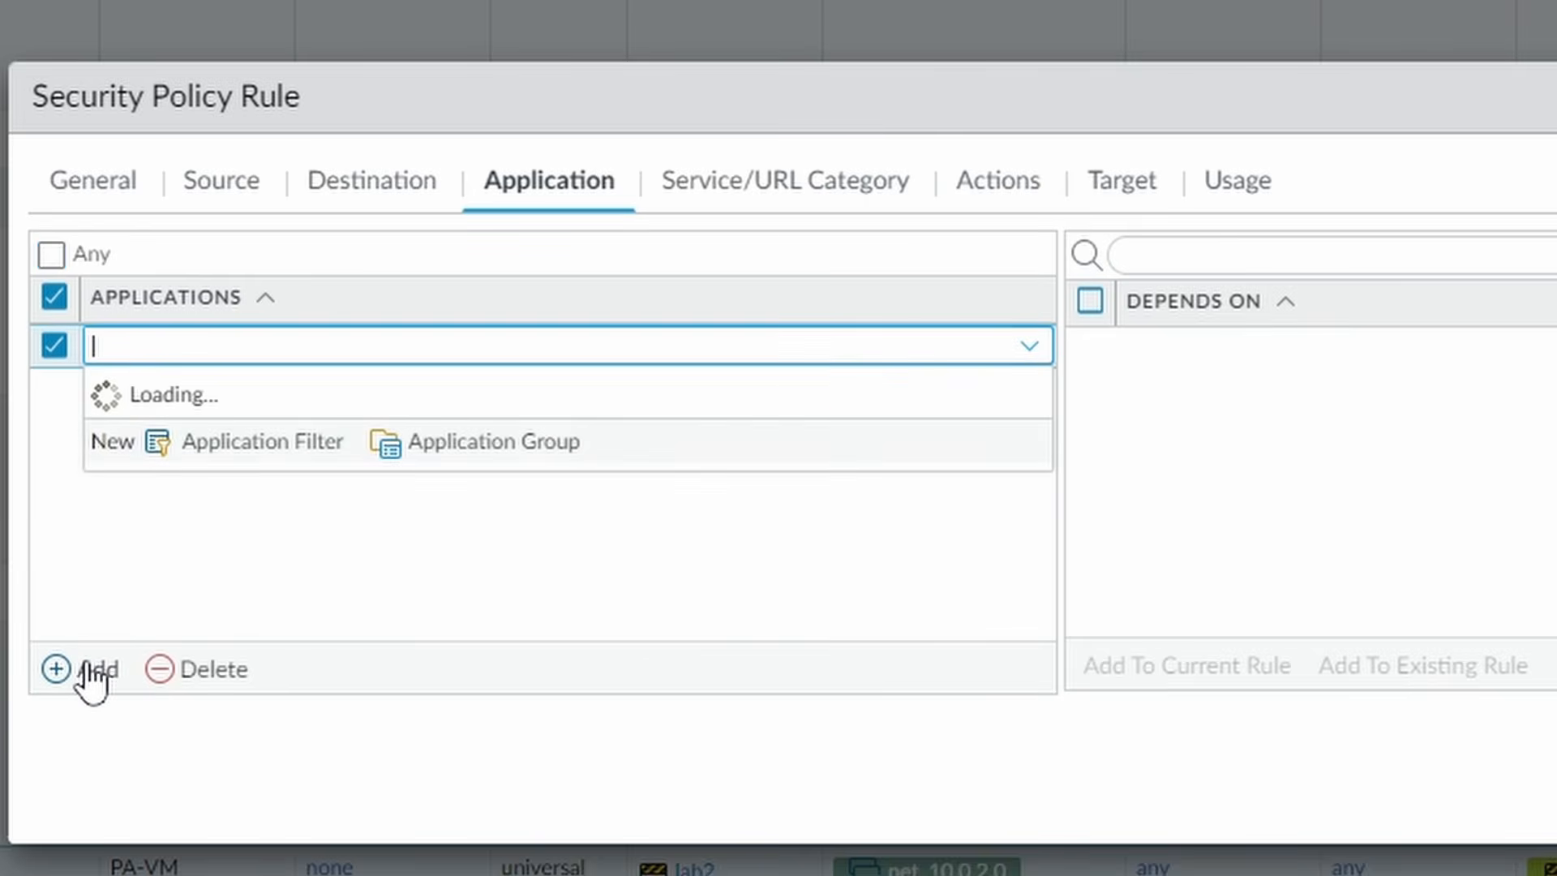
text(active-di)
text(rec)
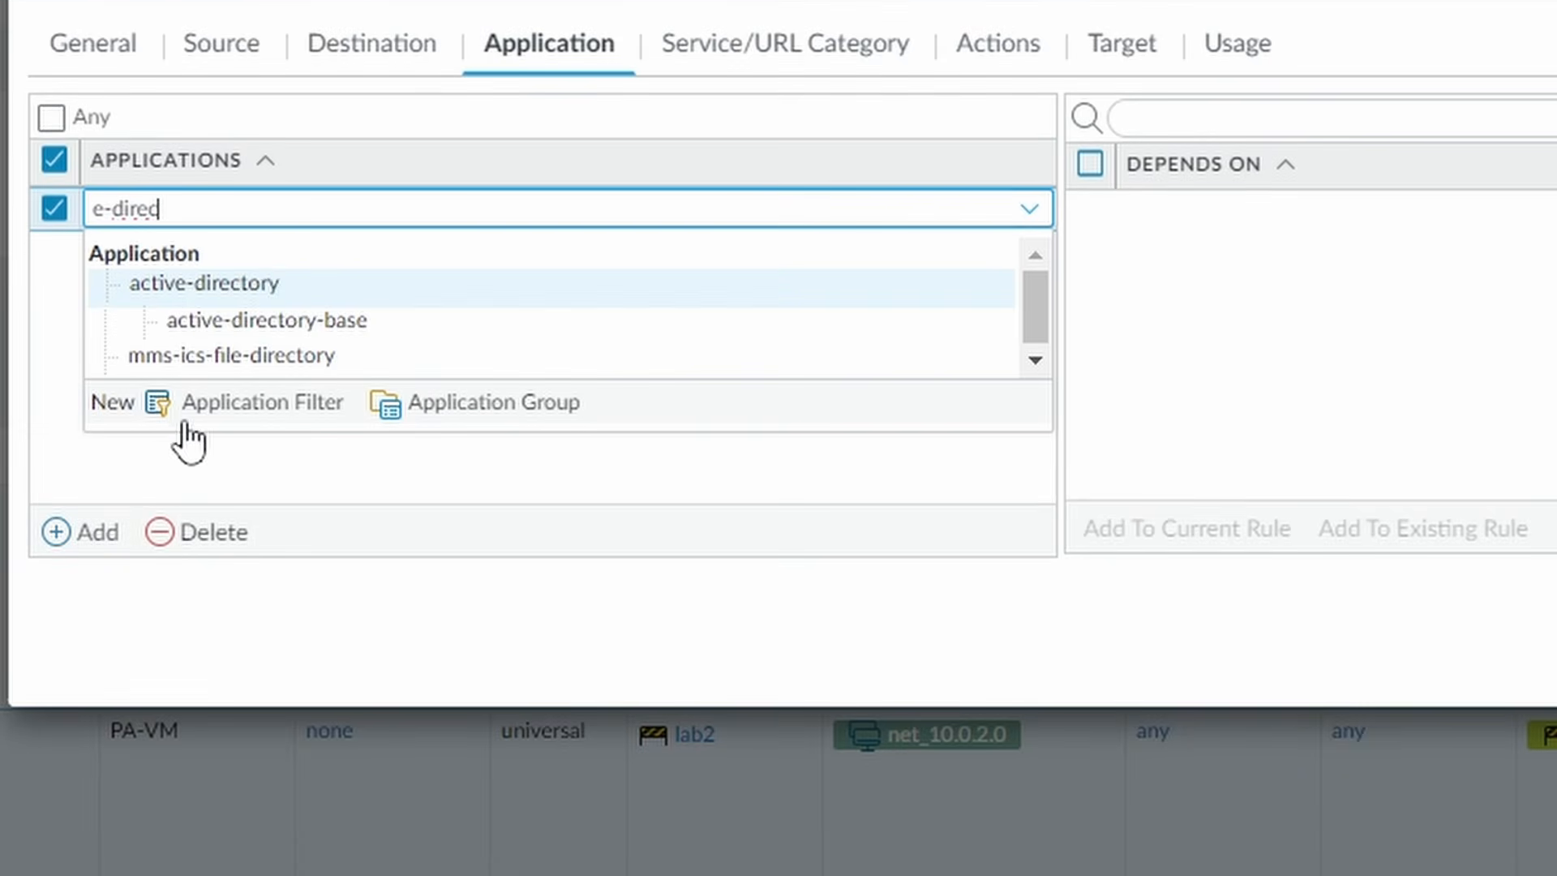
click(250, 285)
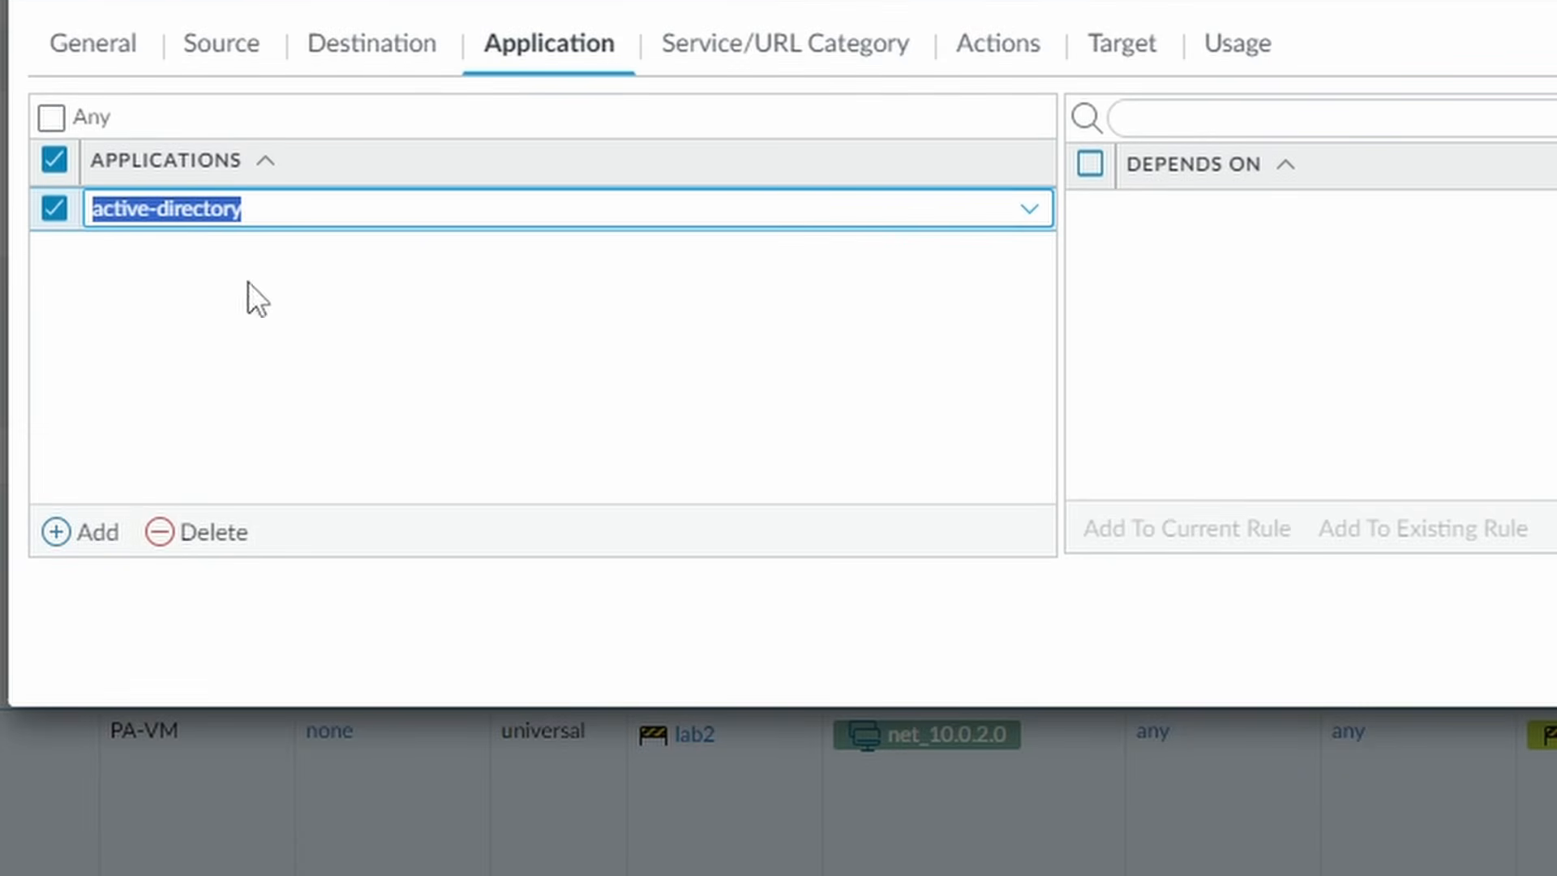
click(756, 586)
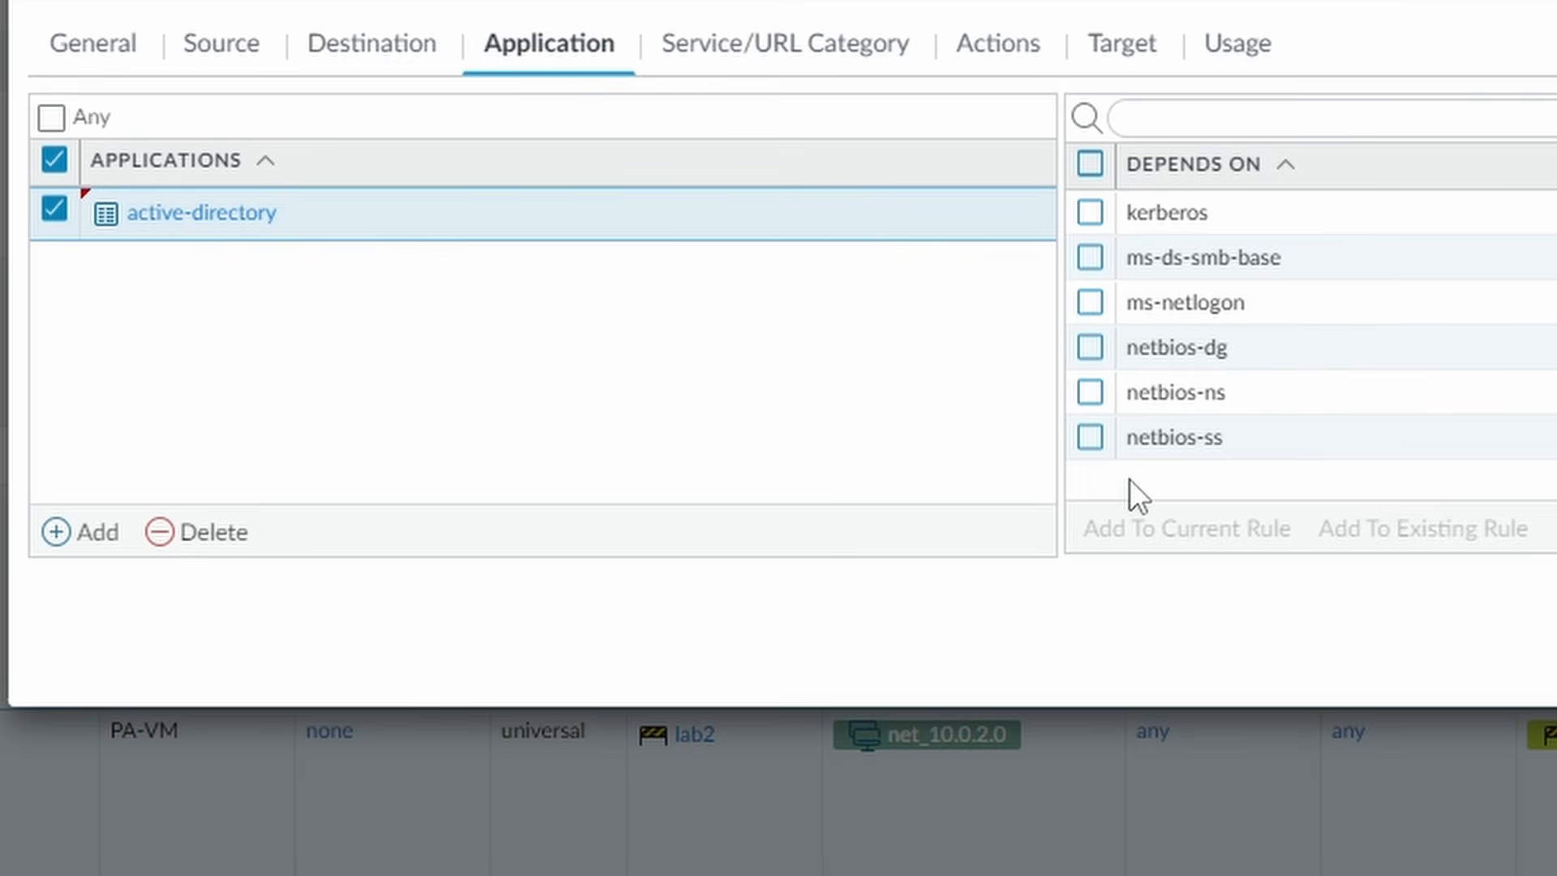
click(1090, 166)
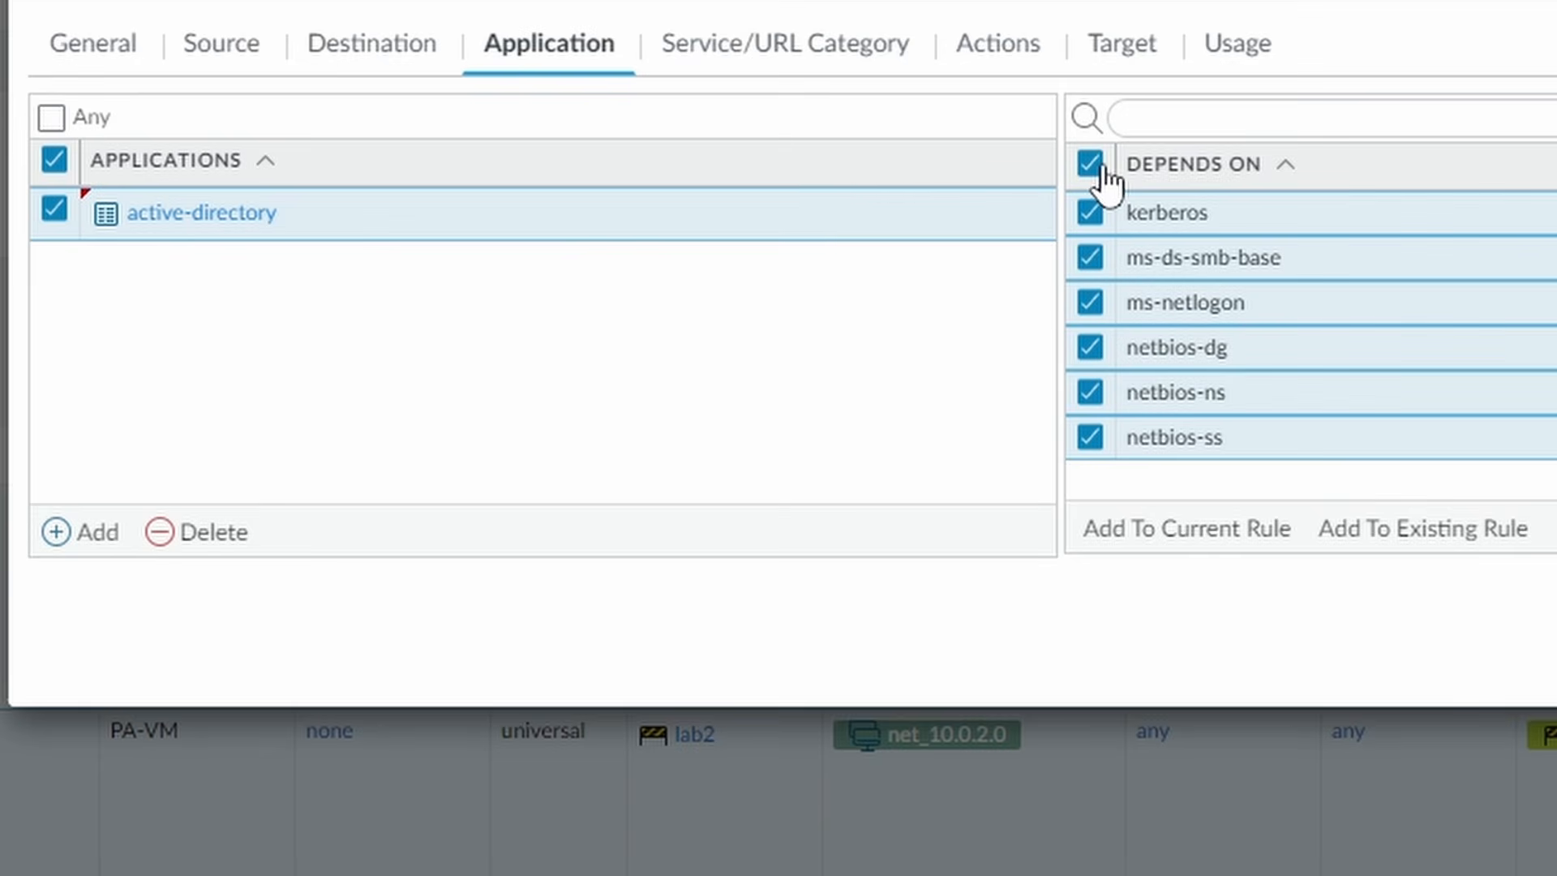
click(1192, 531)
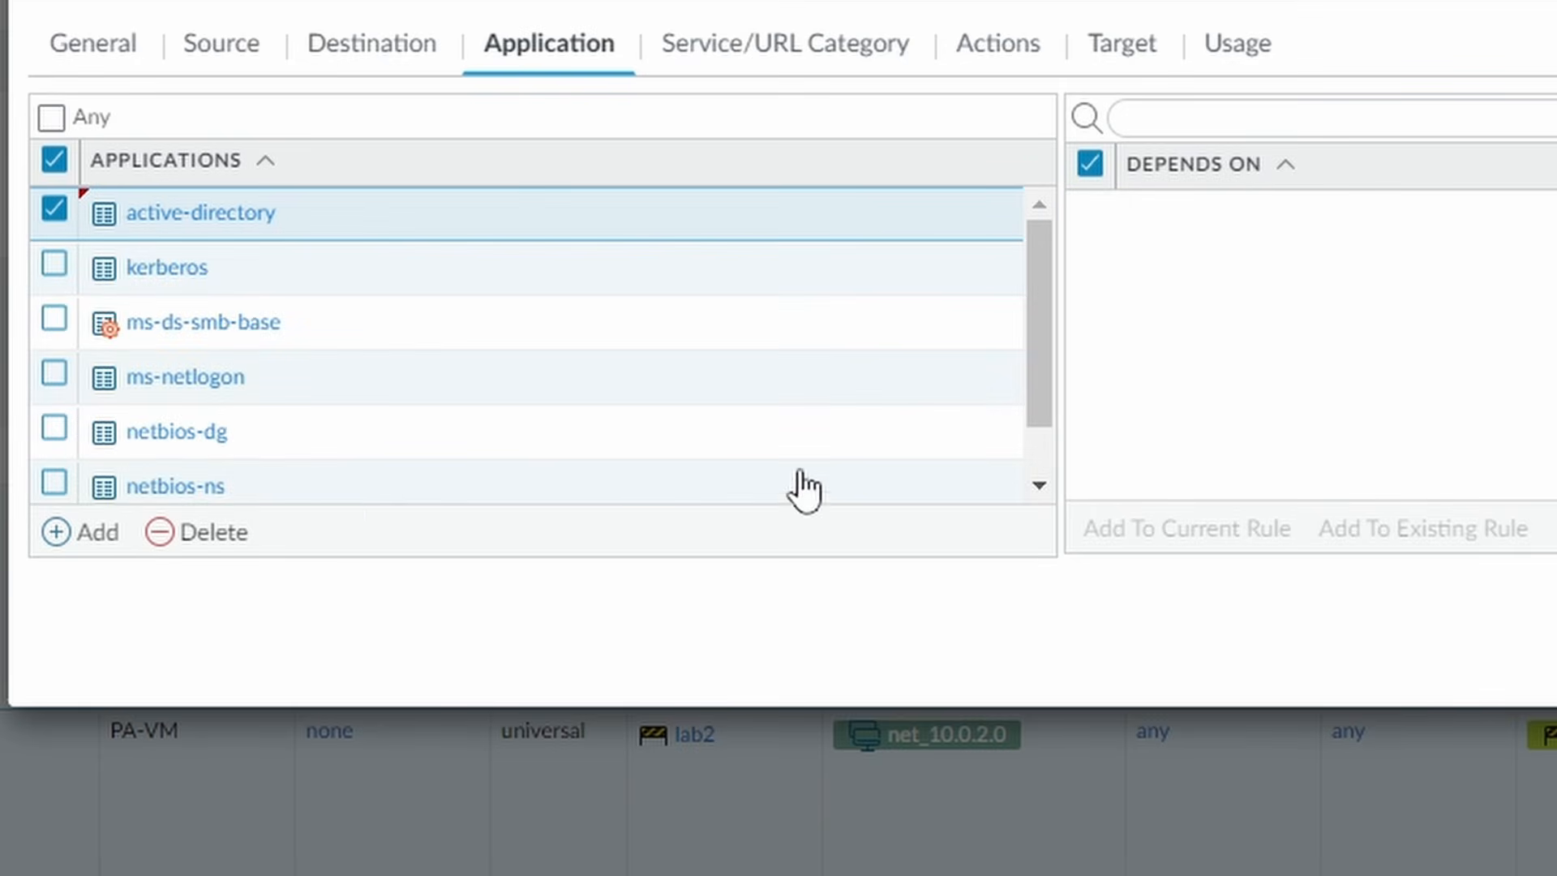
- Add msrpc, ntp, ssl and web-browsing to the rule's applications
click(89, 535)
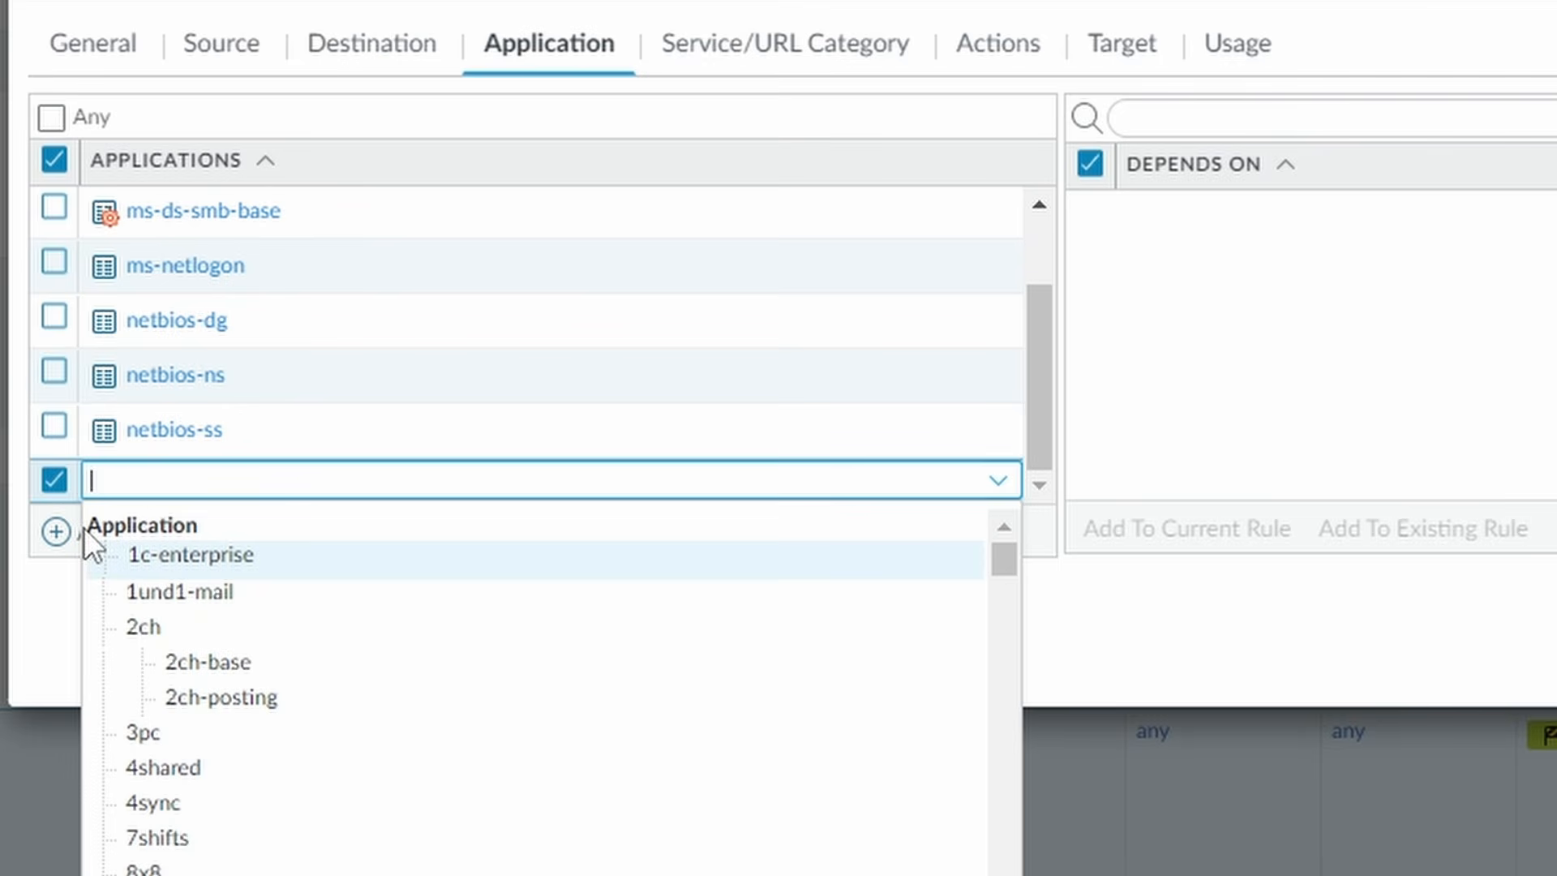
text(msrpc)
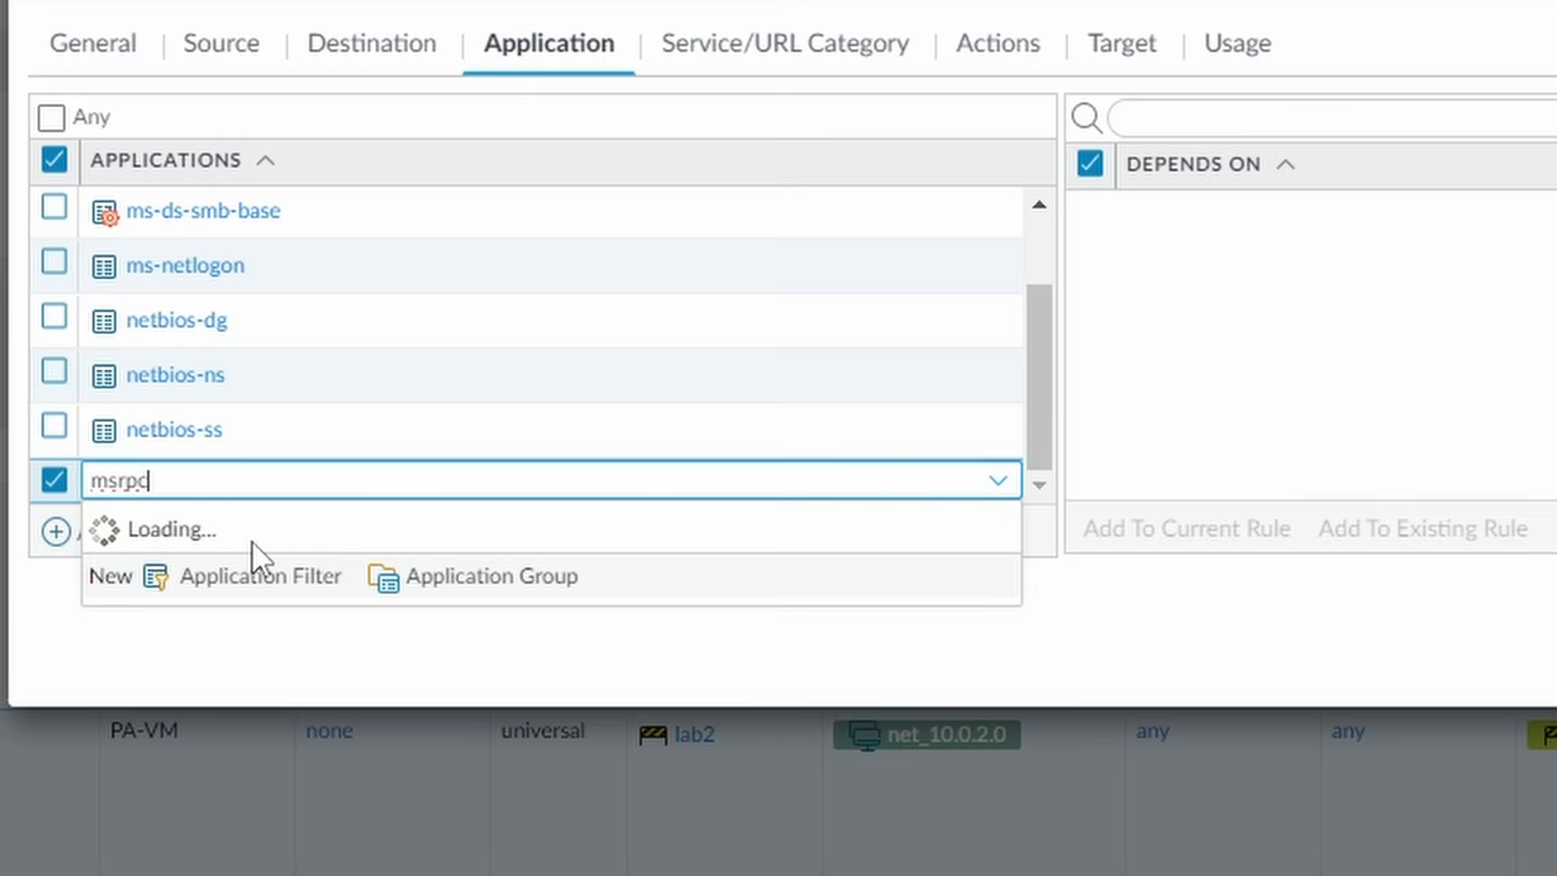
click(187, 558)
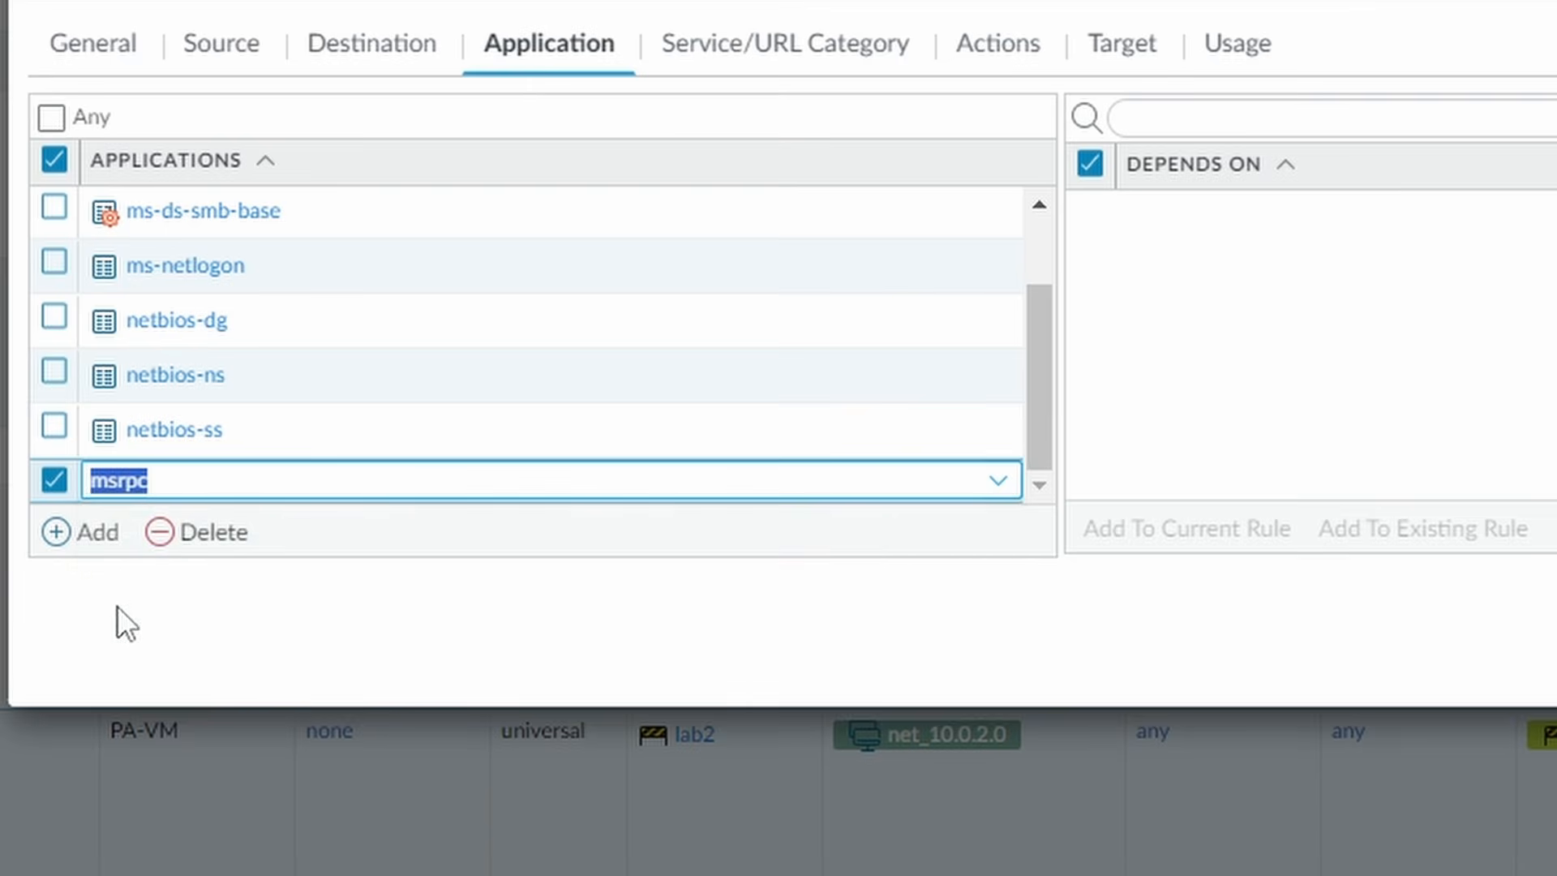
click(85, 540)
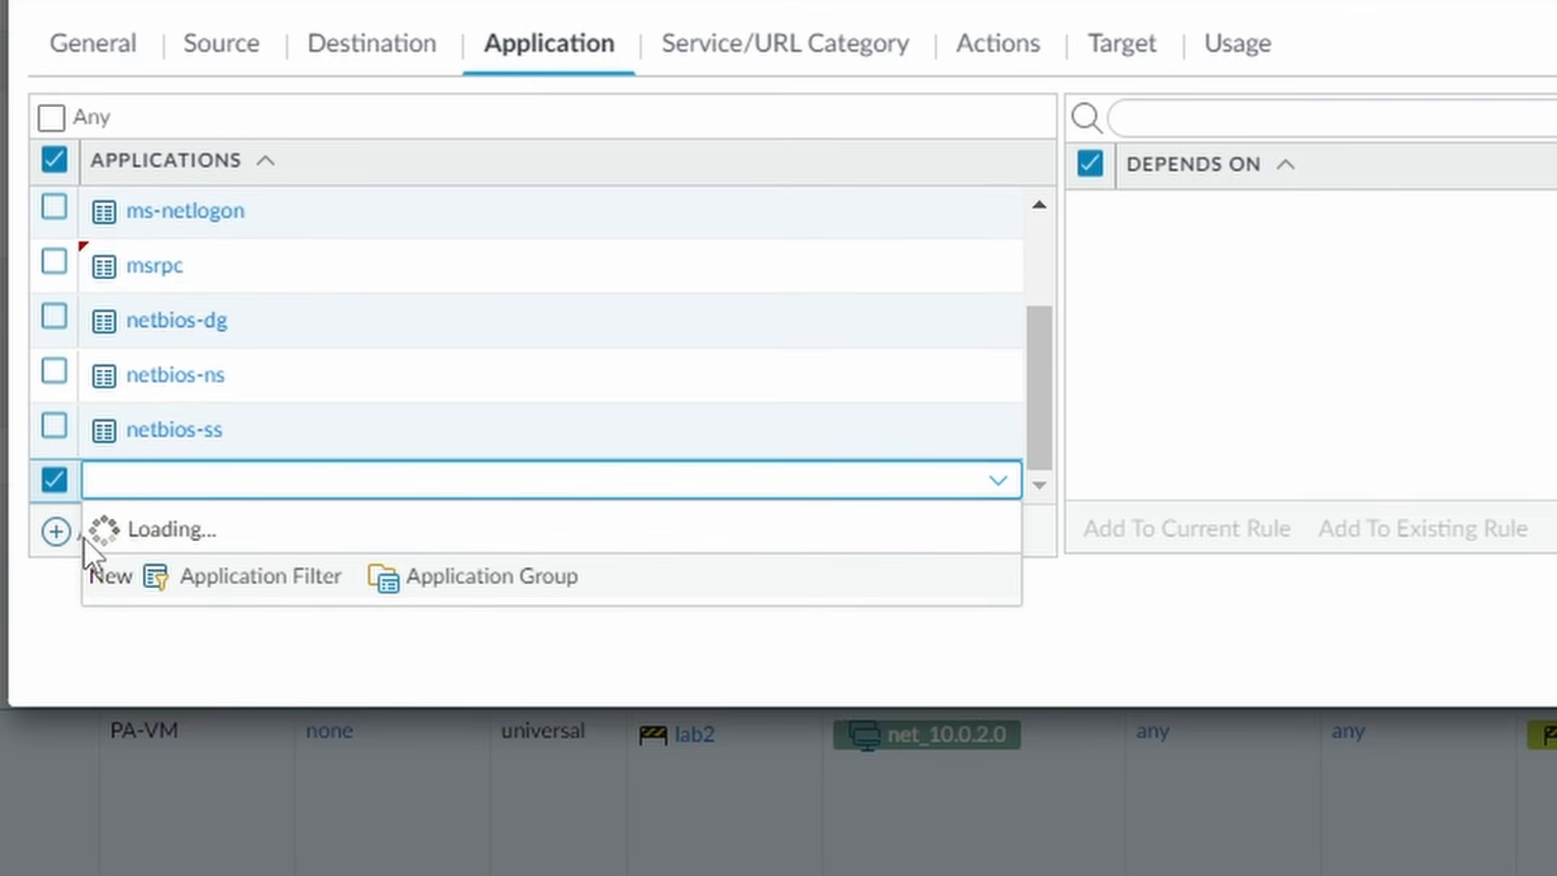
text(ntp)
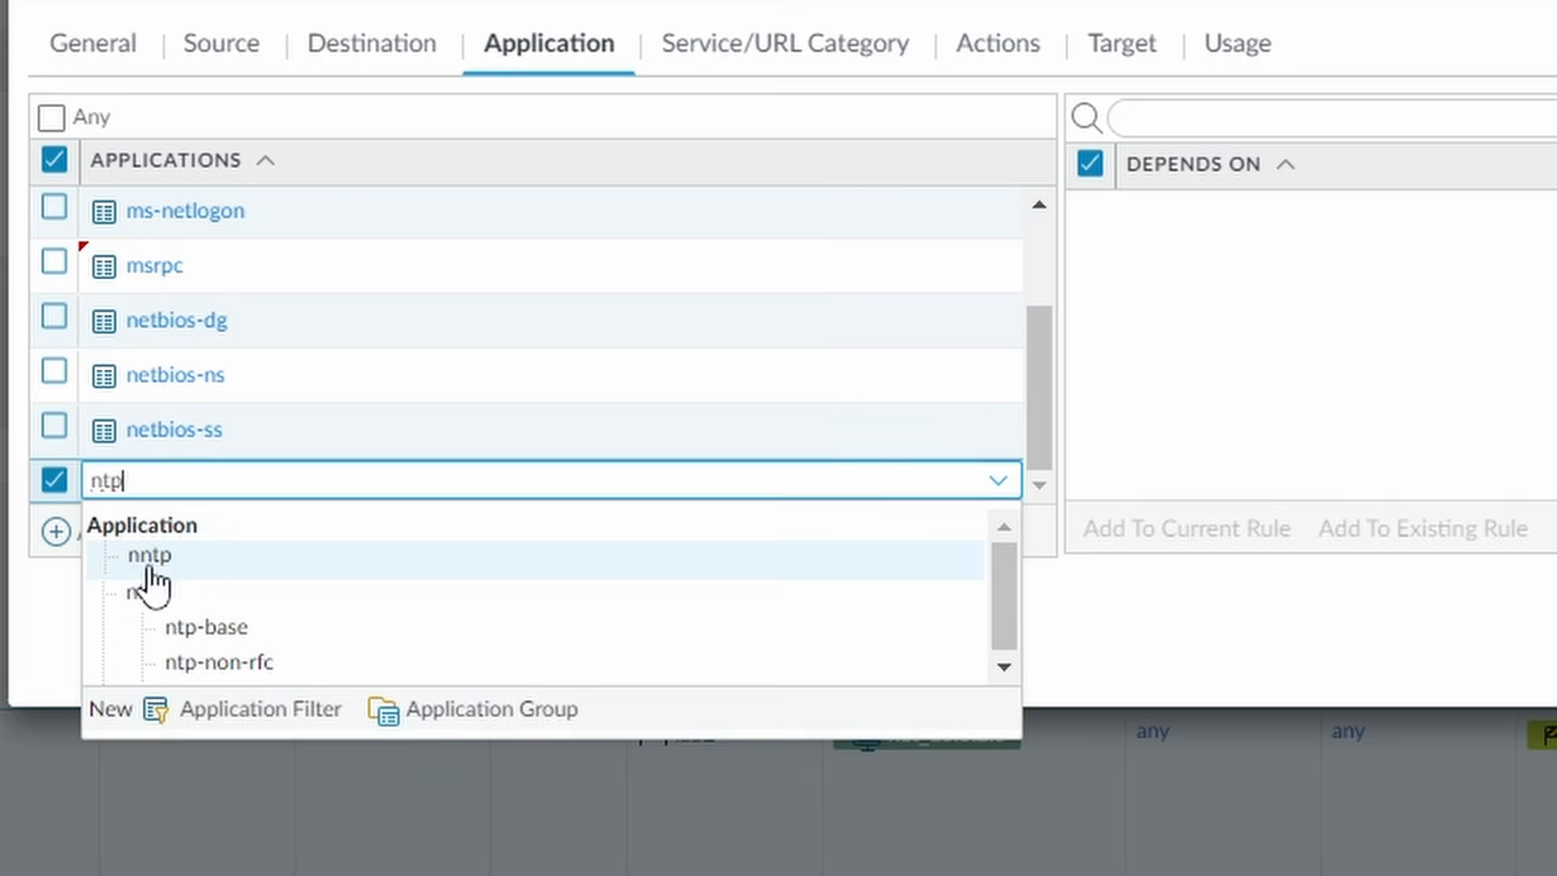
click(113, 589)
click(77, 540)
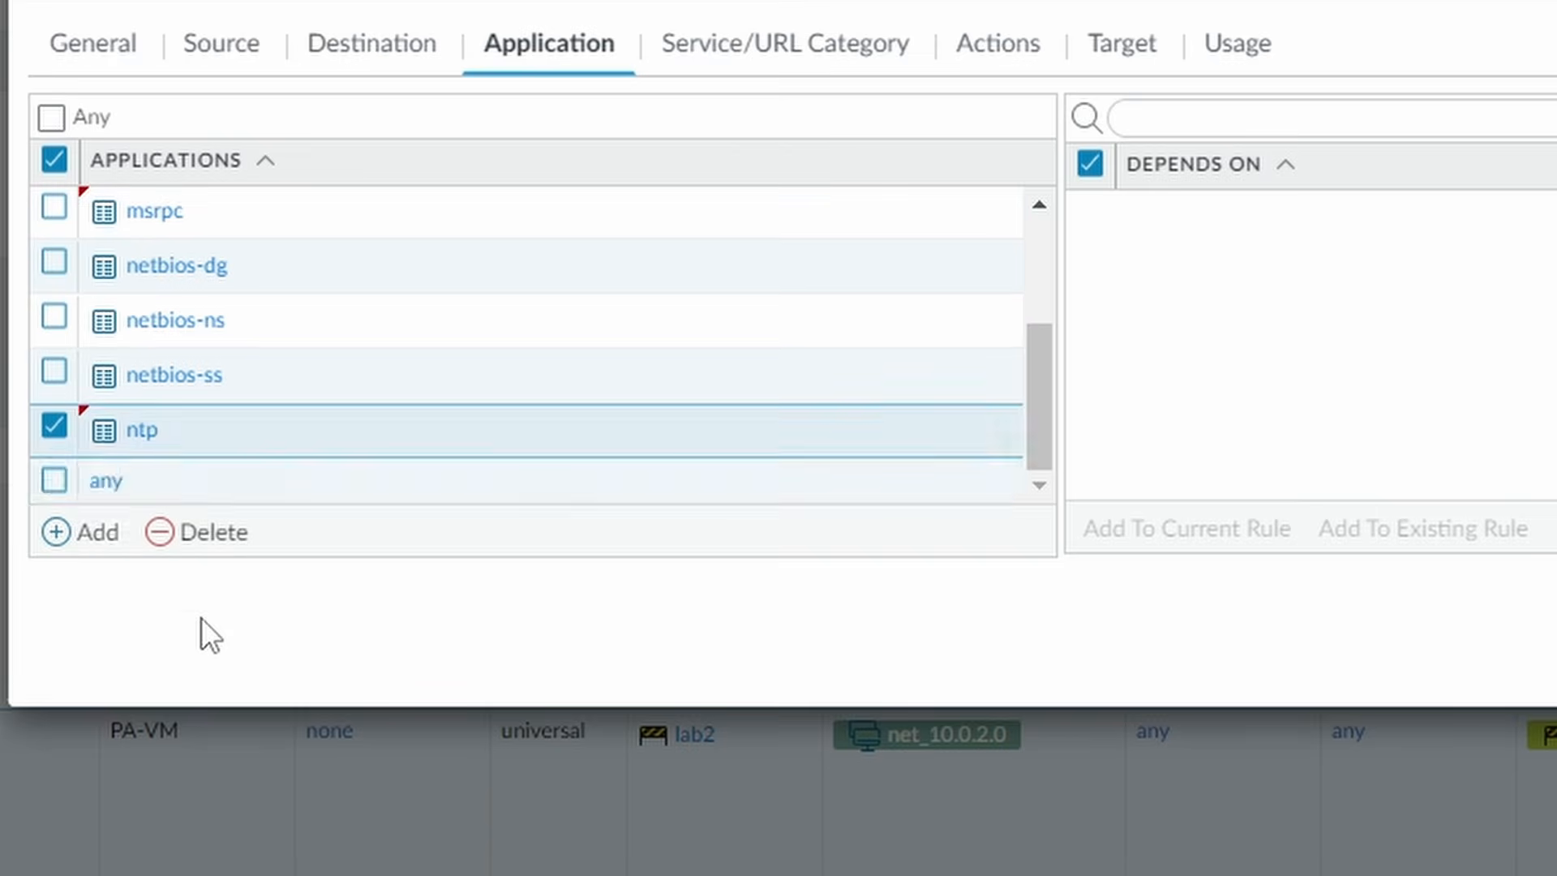
text(ssl)
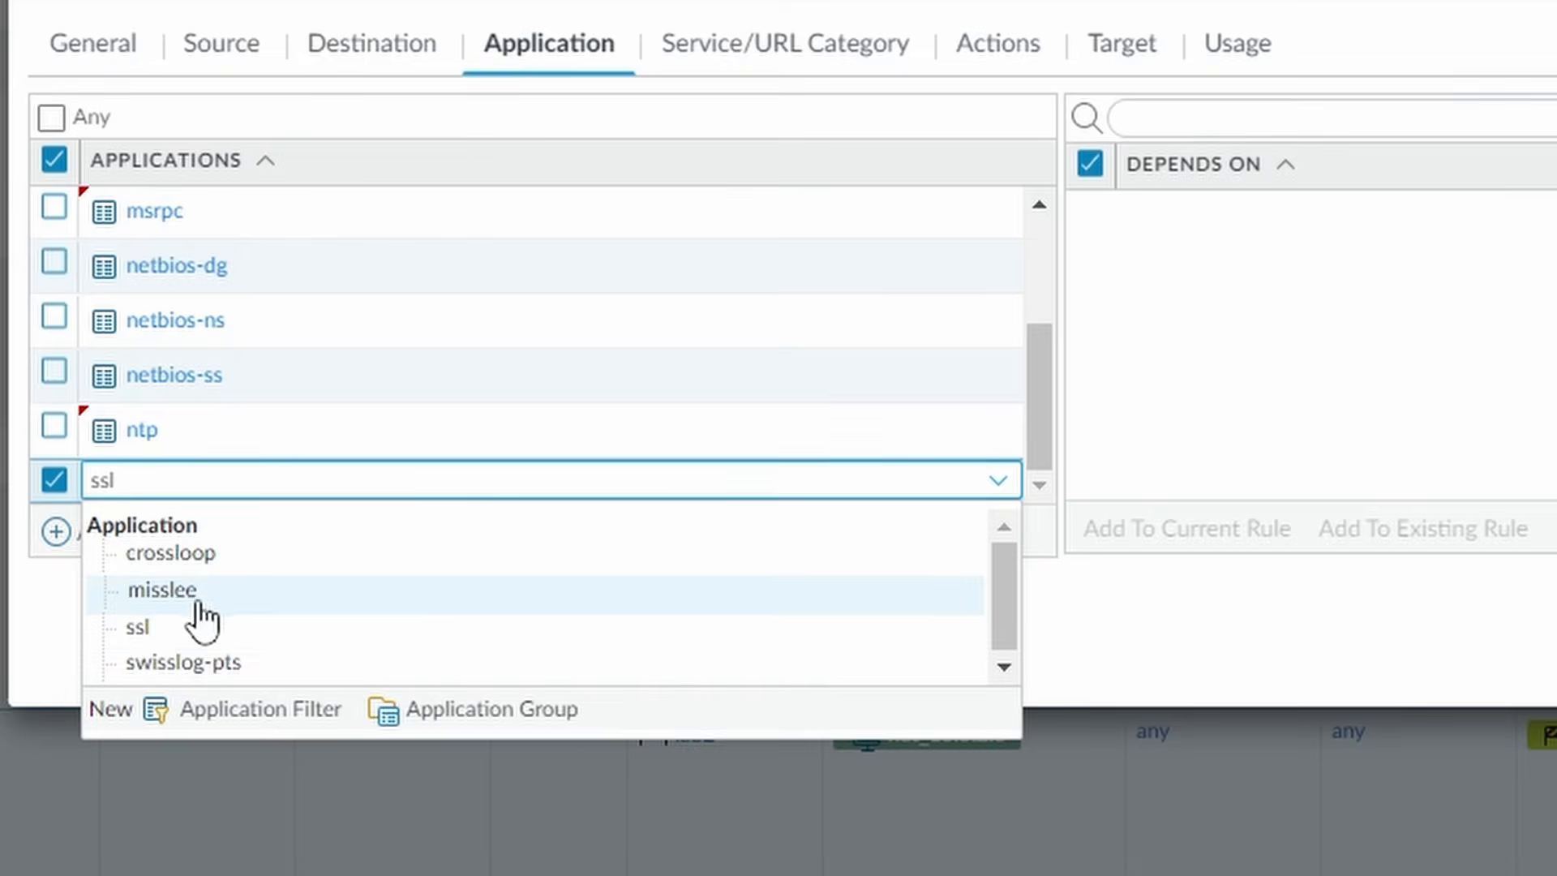
click(140, 627)
click(69, 544)
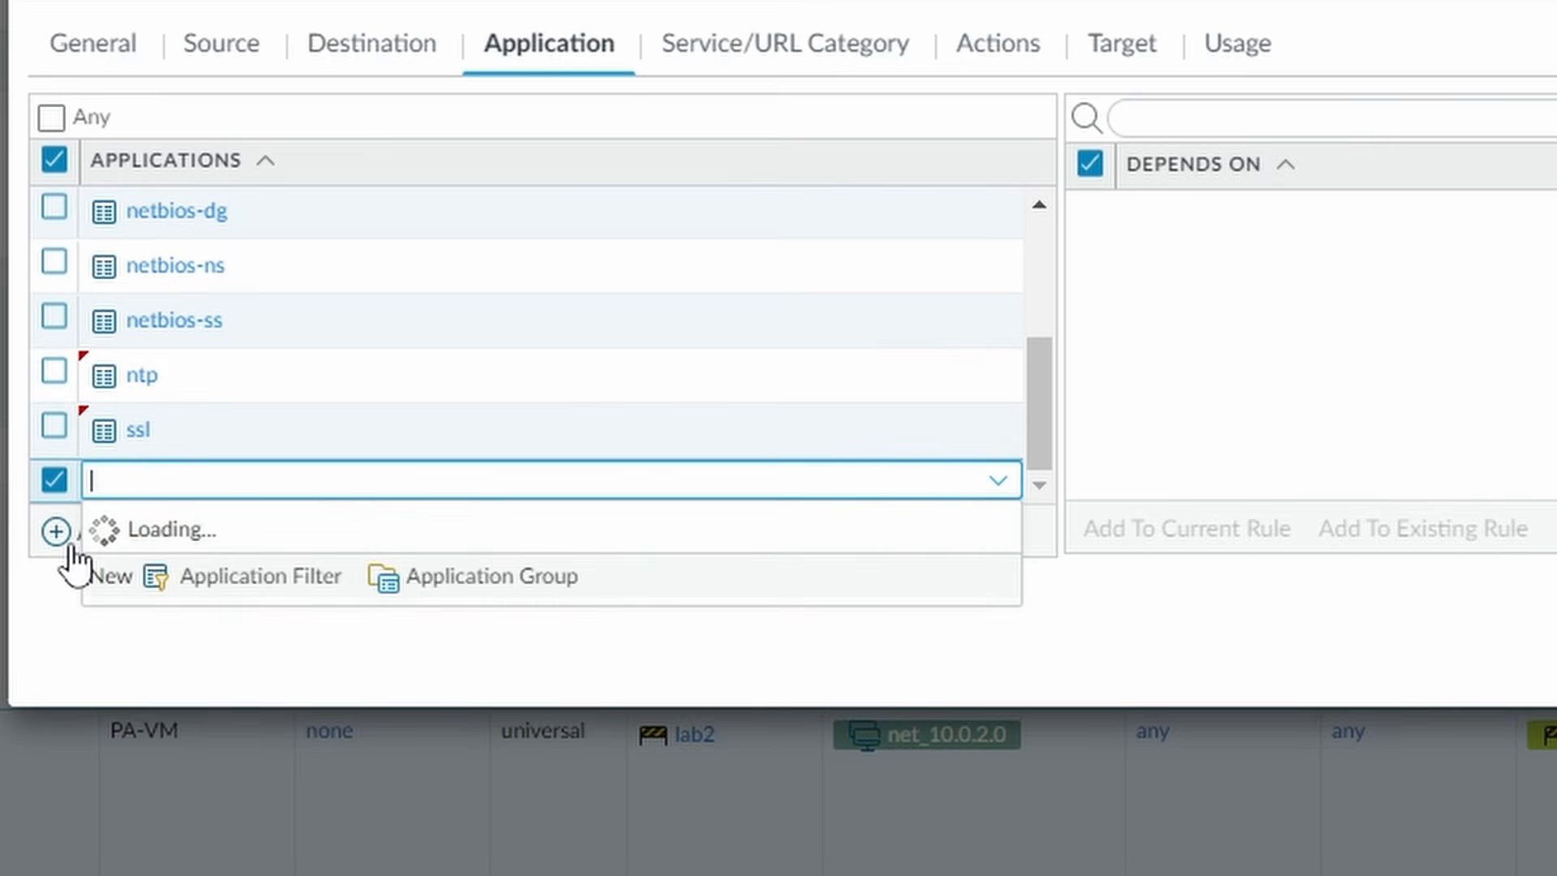
text(web-bro)
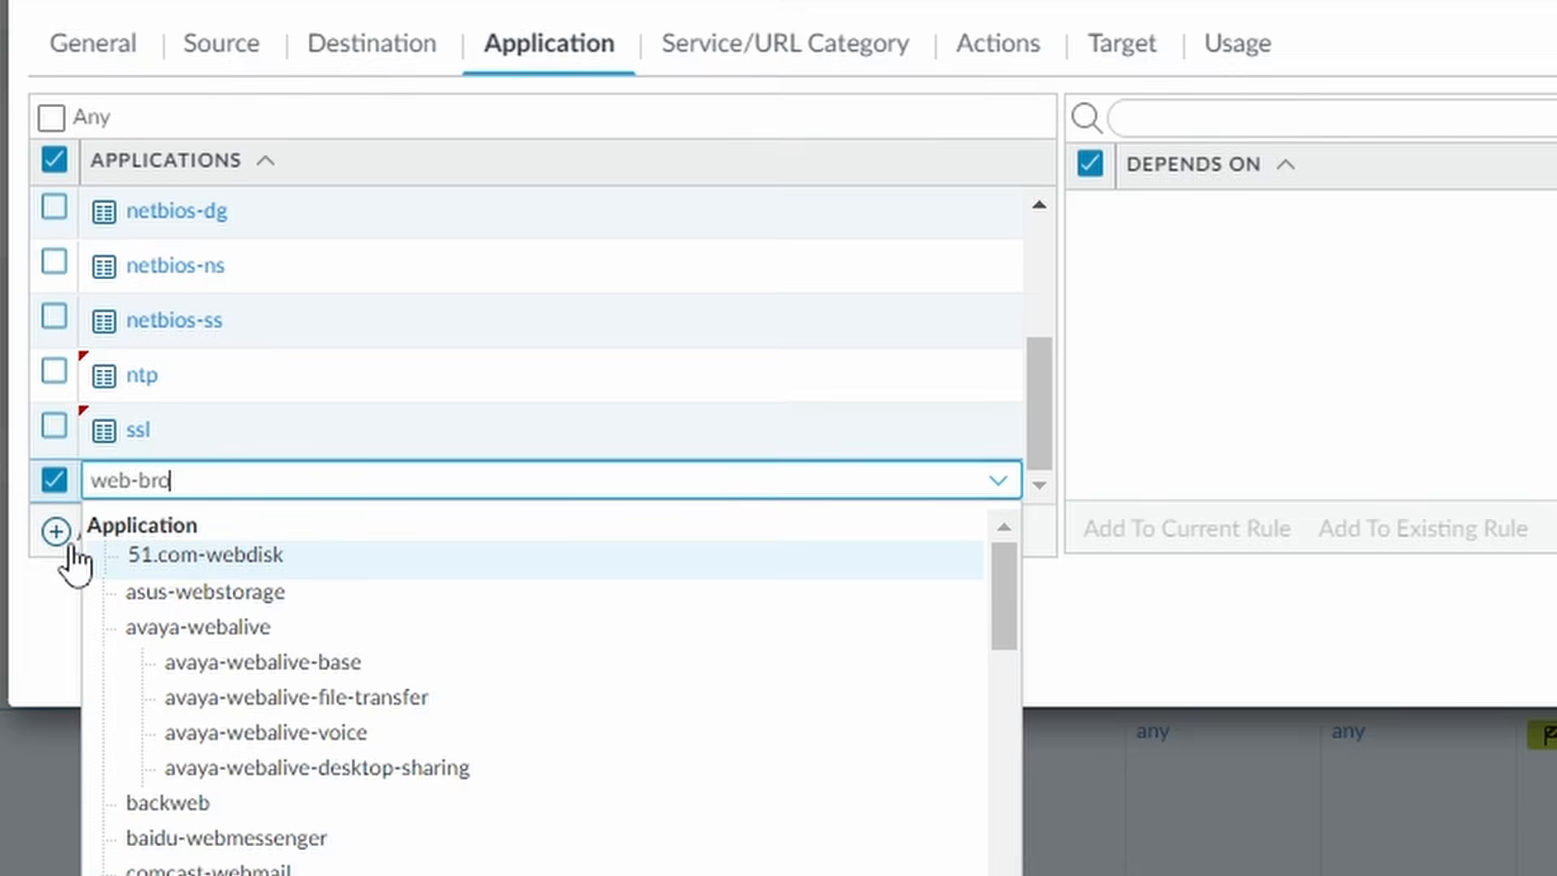
click(223, 594)
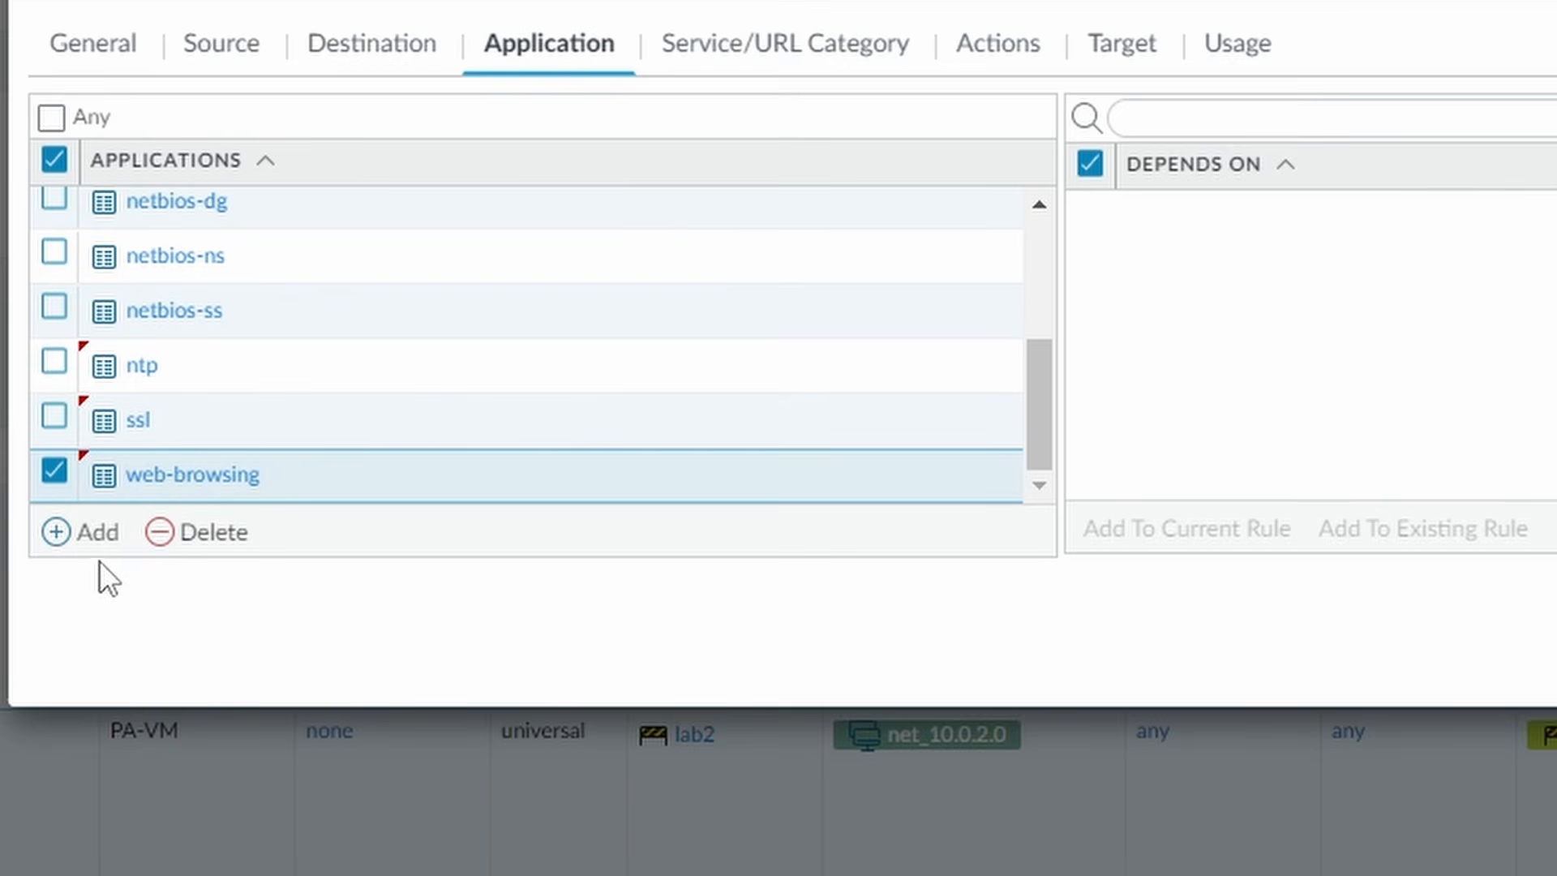
- Add ldap and ms-ds-smbv3 to the applications and commit the list
click(82, 537)
text(ldap)
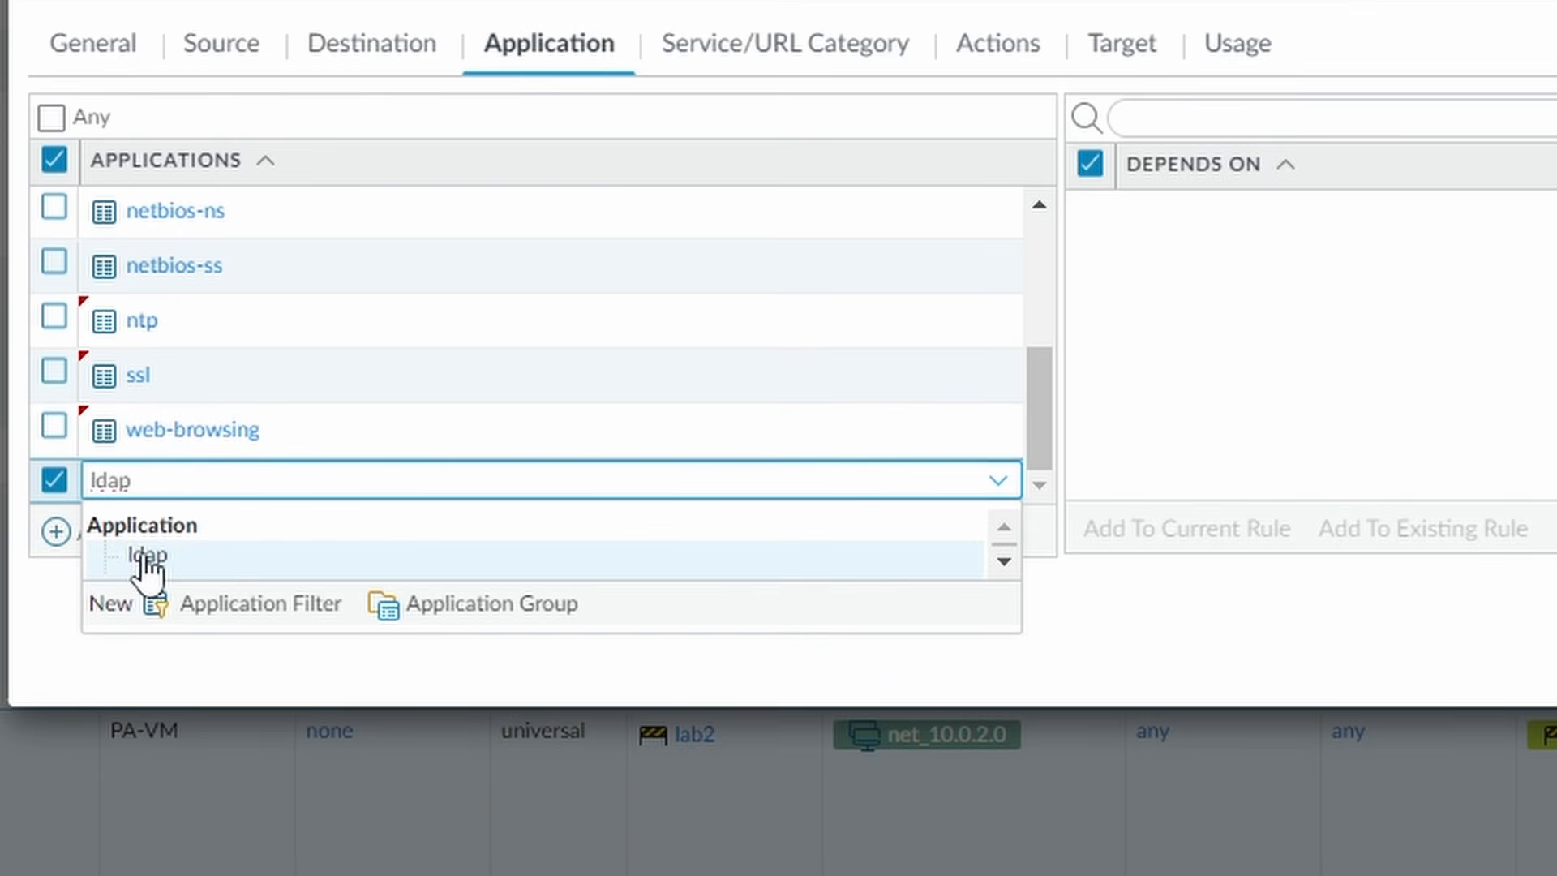
click(144, 556)
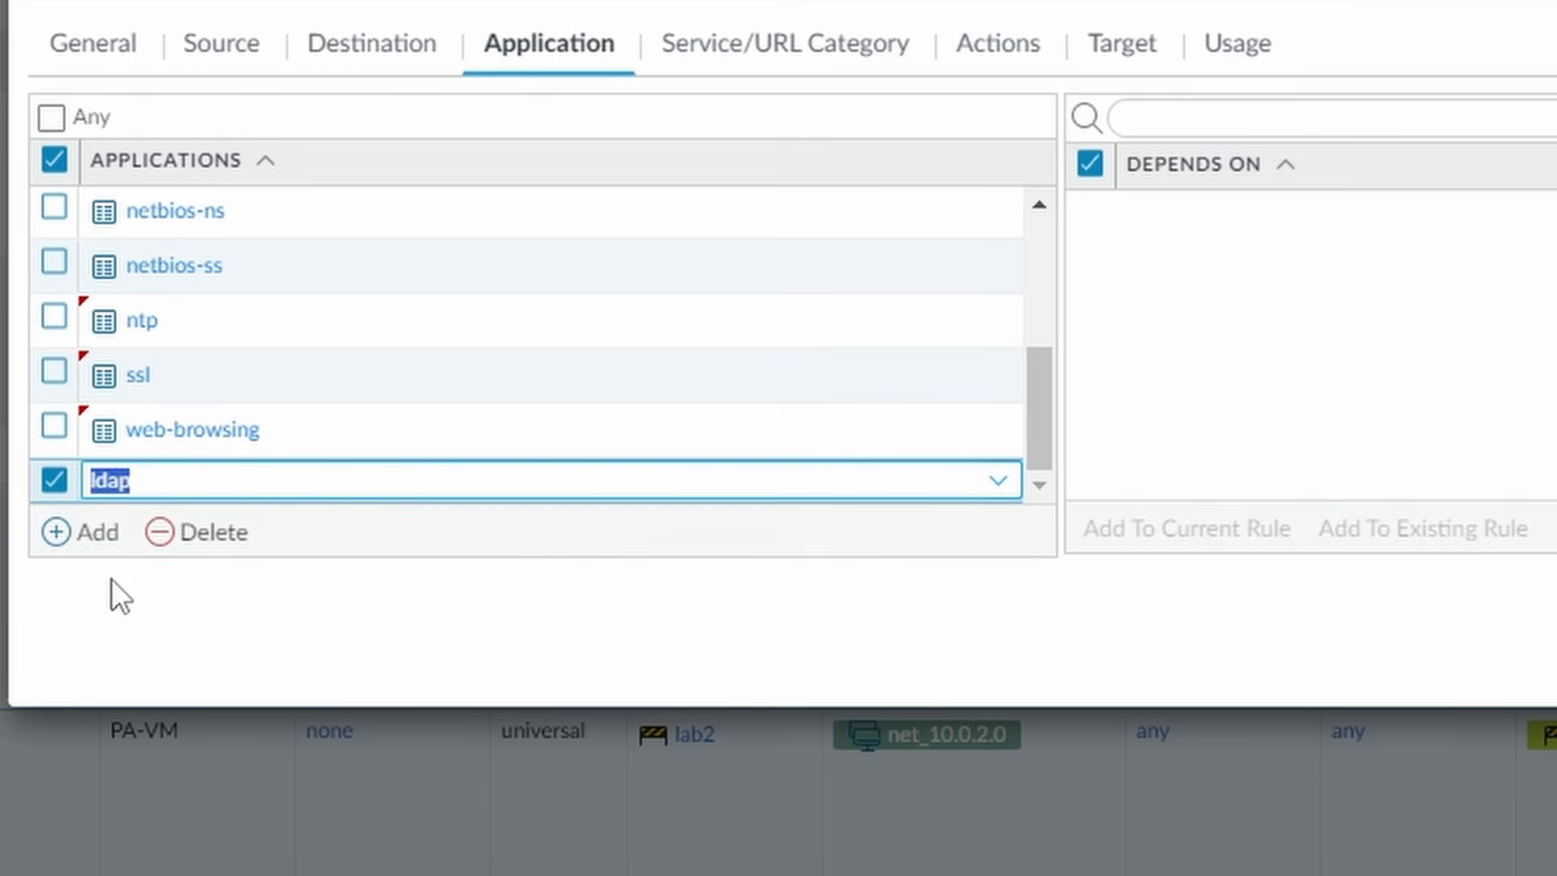
click(90, 531)
text(smb-)
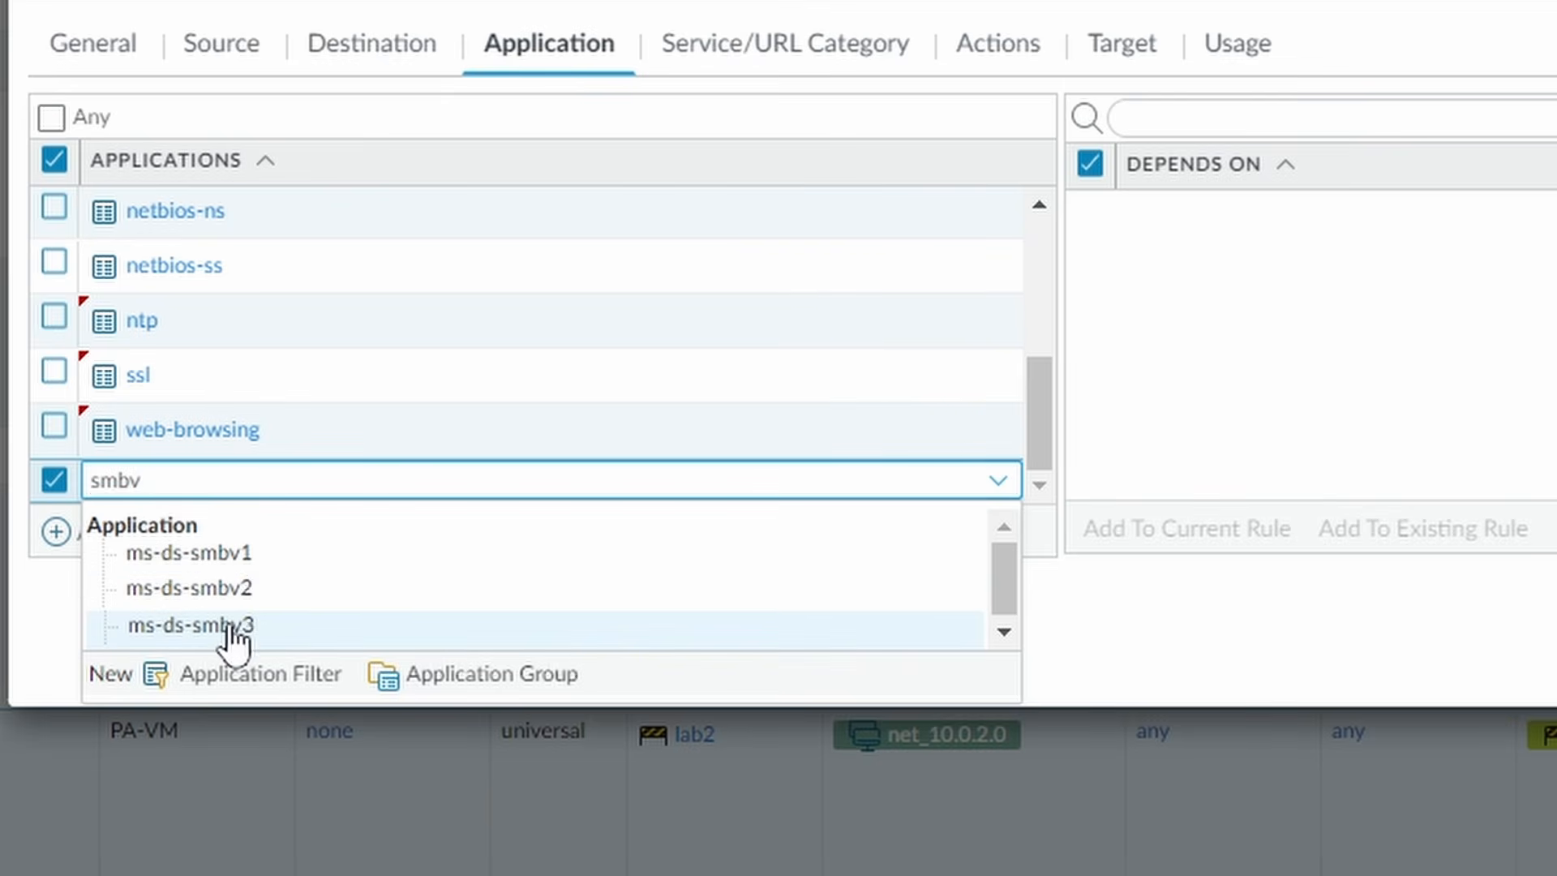
click(233, 626)
click(343, 610)
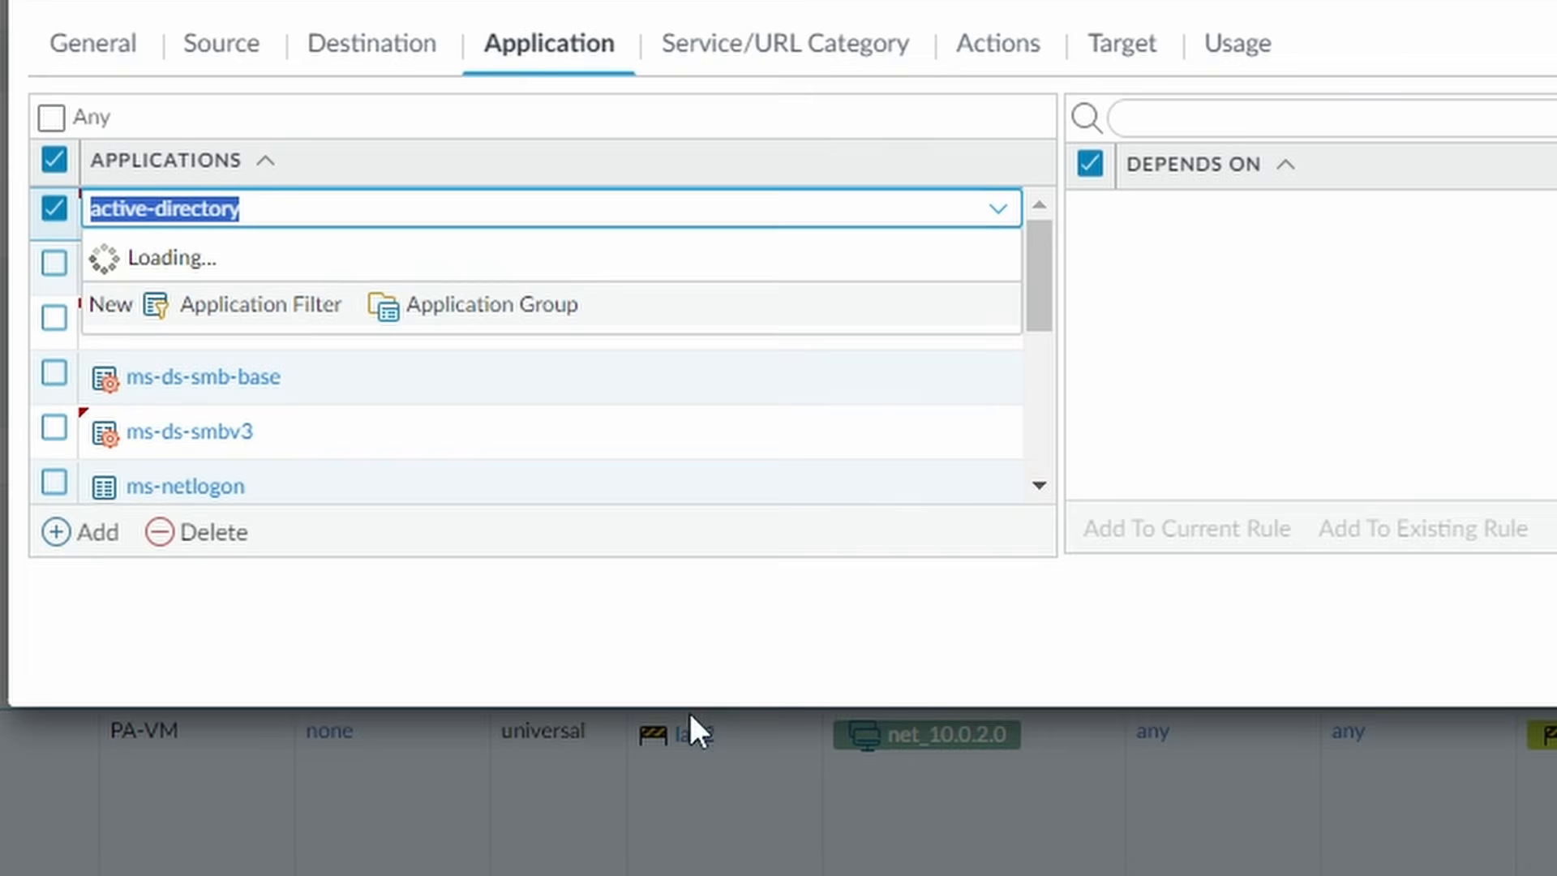
click(933, 616)
click(825, 71)
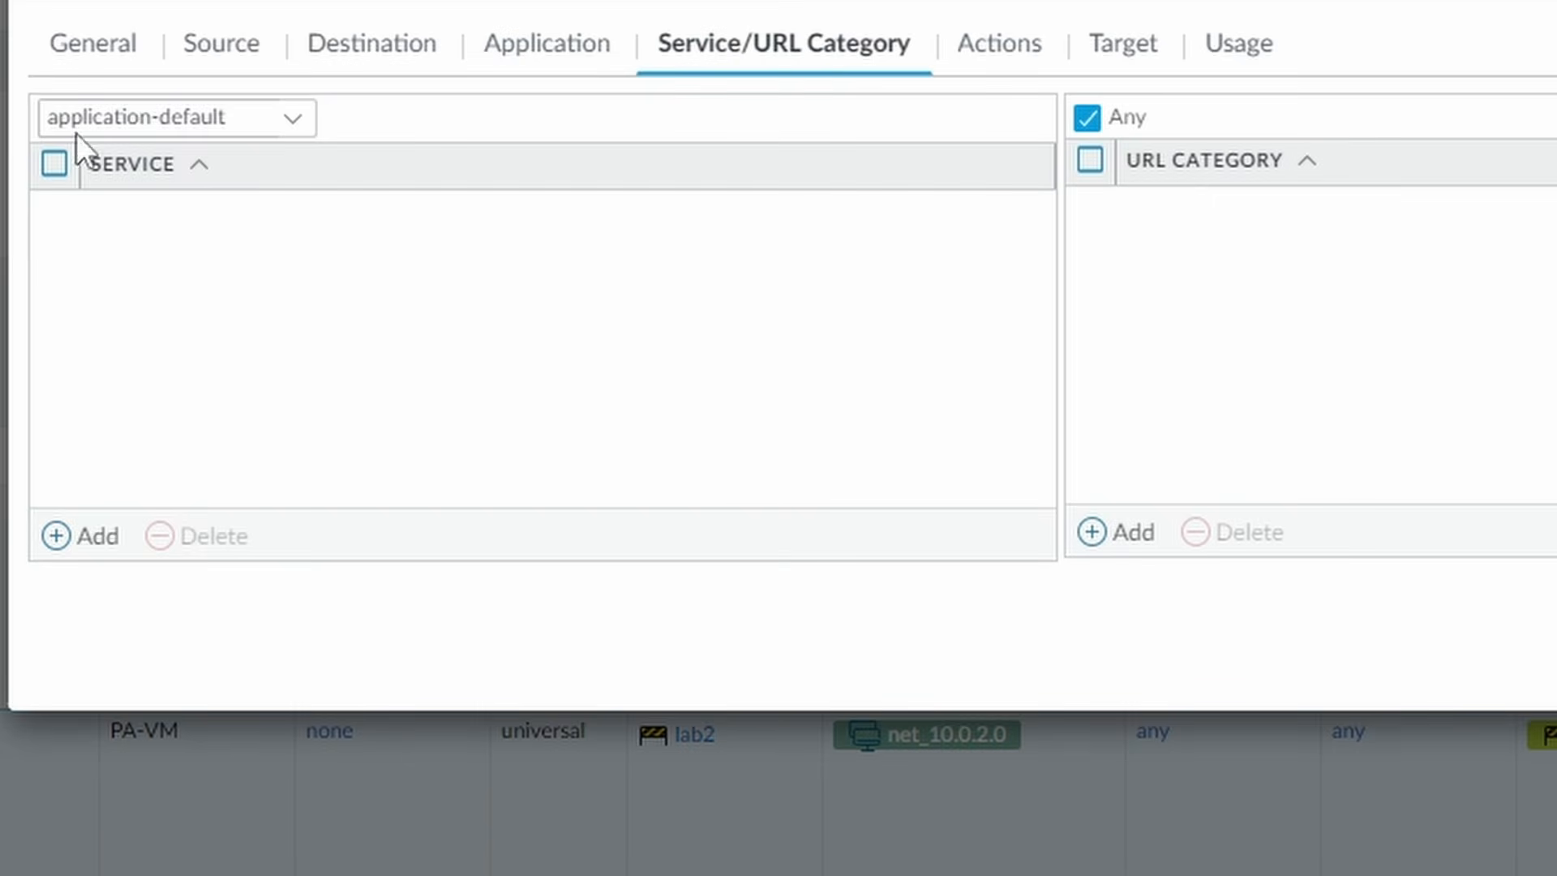
- Discard the existing rule's edits and start a blank new security policy rule
click(1014, 50)
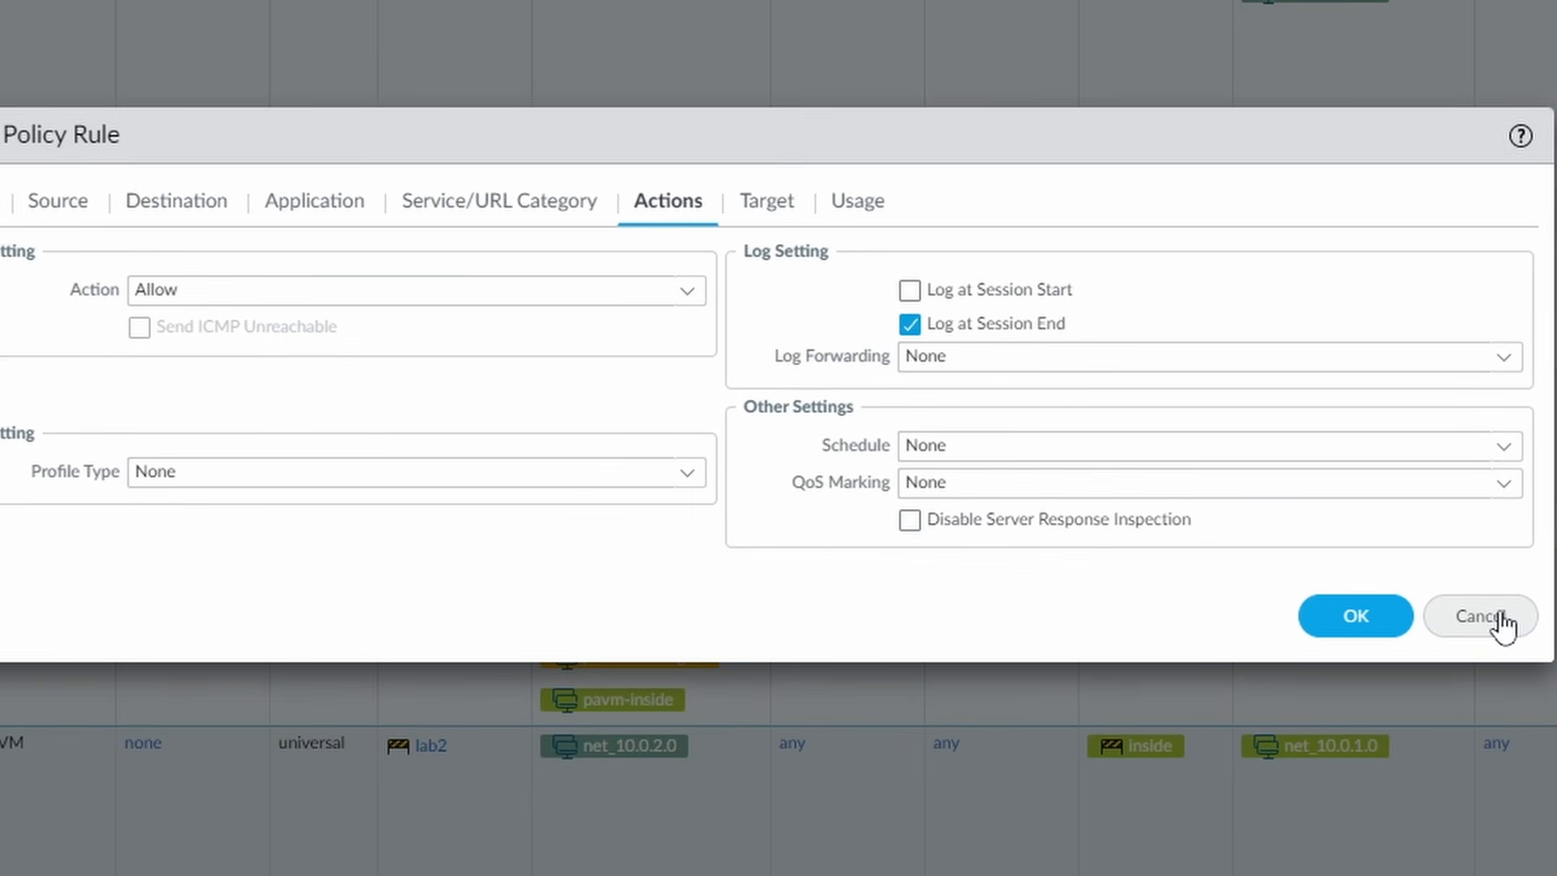
click(1502, 620)
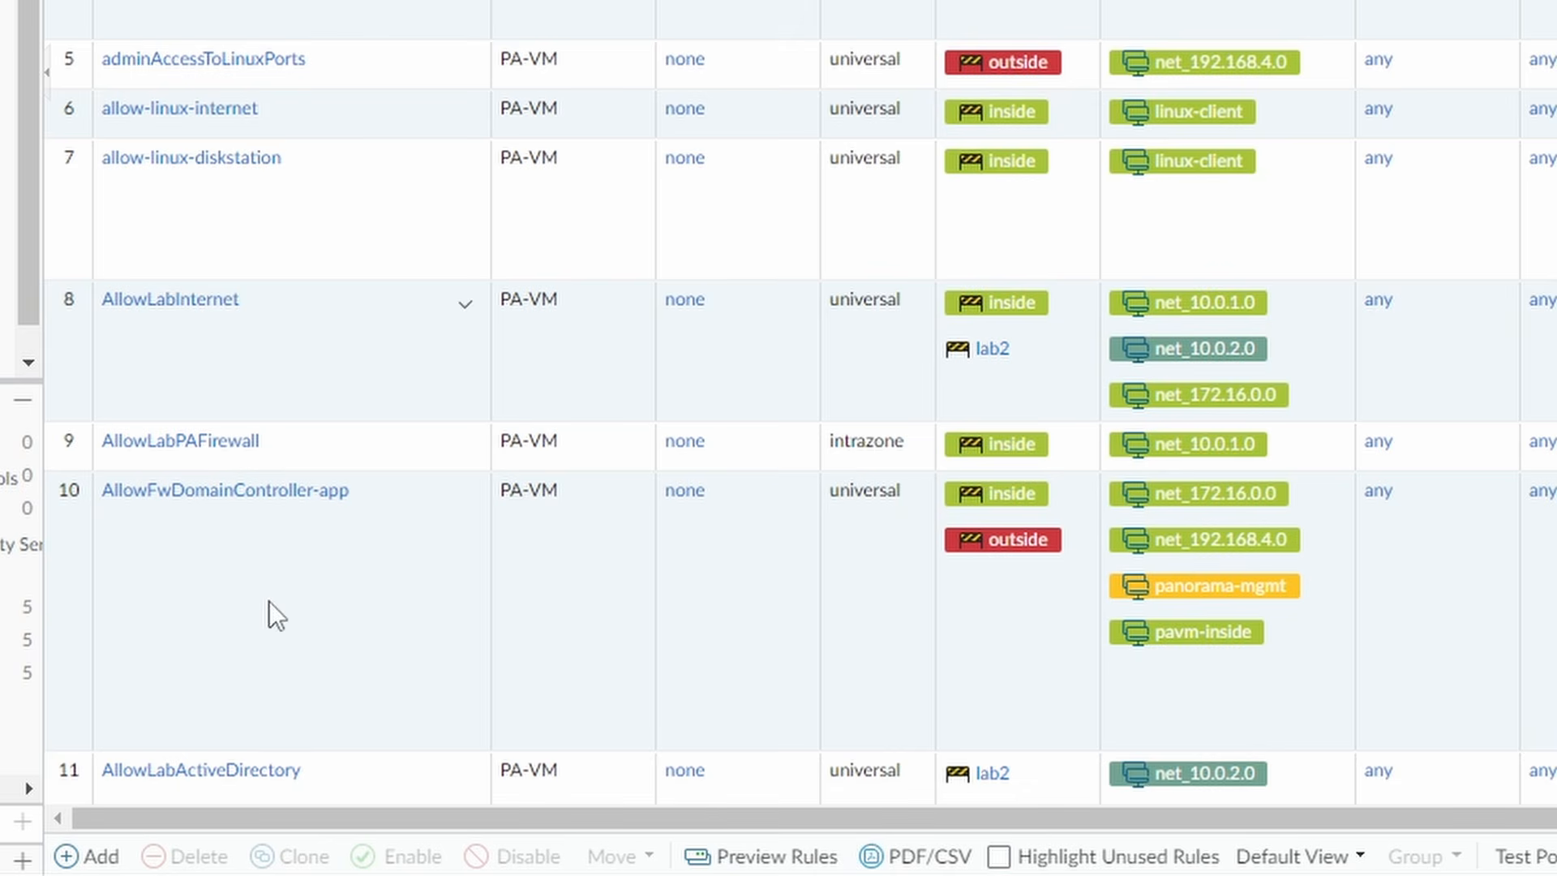
click(81, 858)
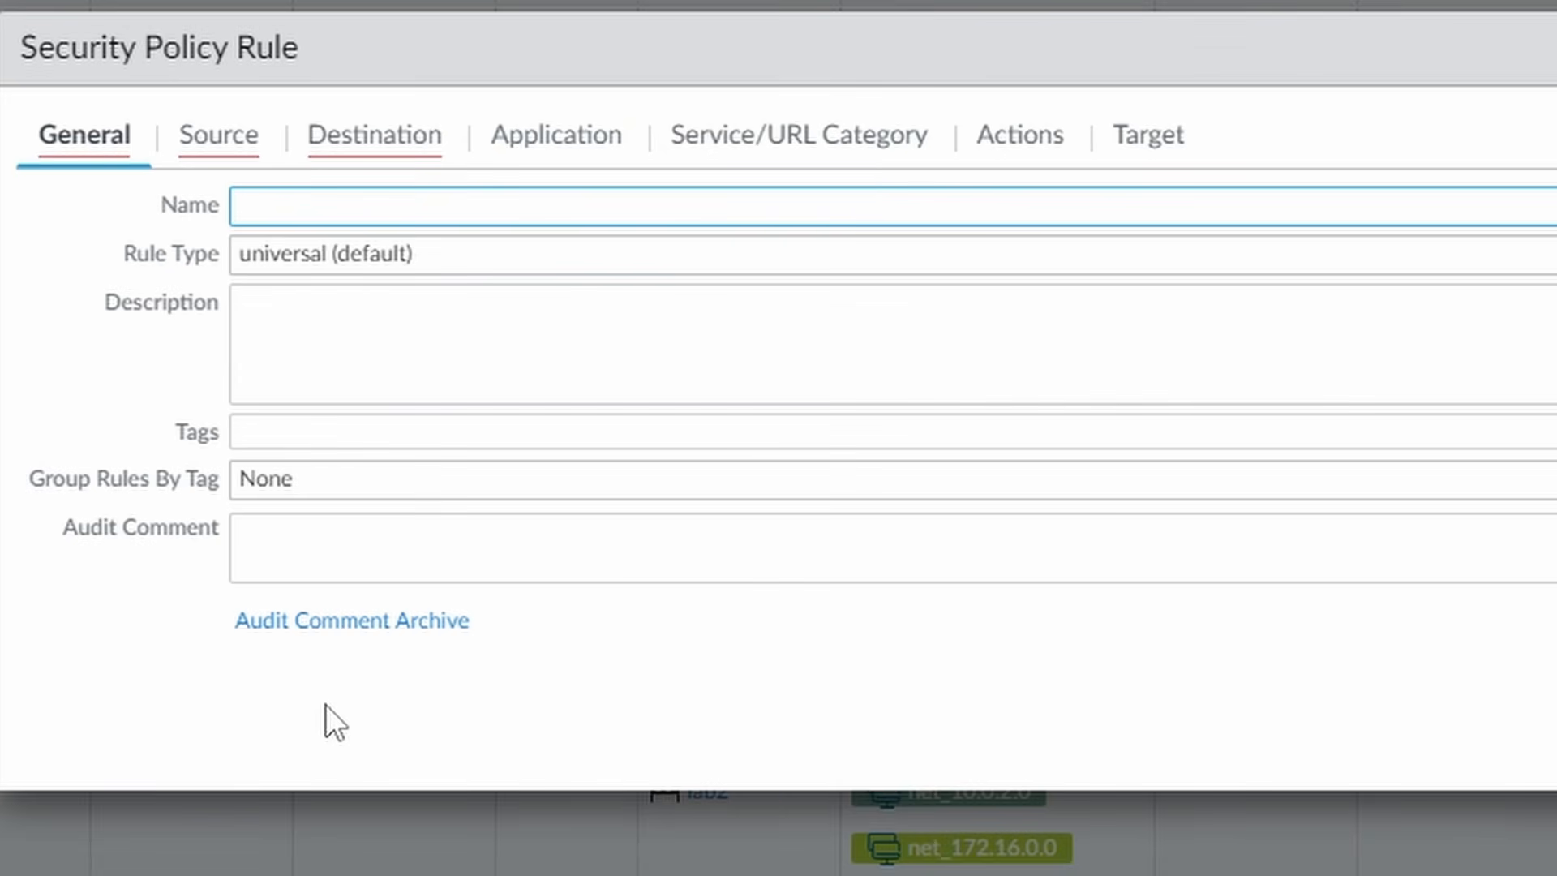
- Name the new rule allow-pavm-userid and set source zone lab2 with address 10.0.2.1
text(allow-pa)
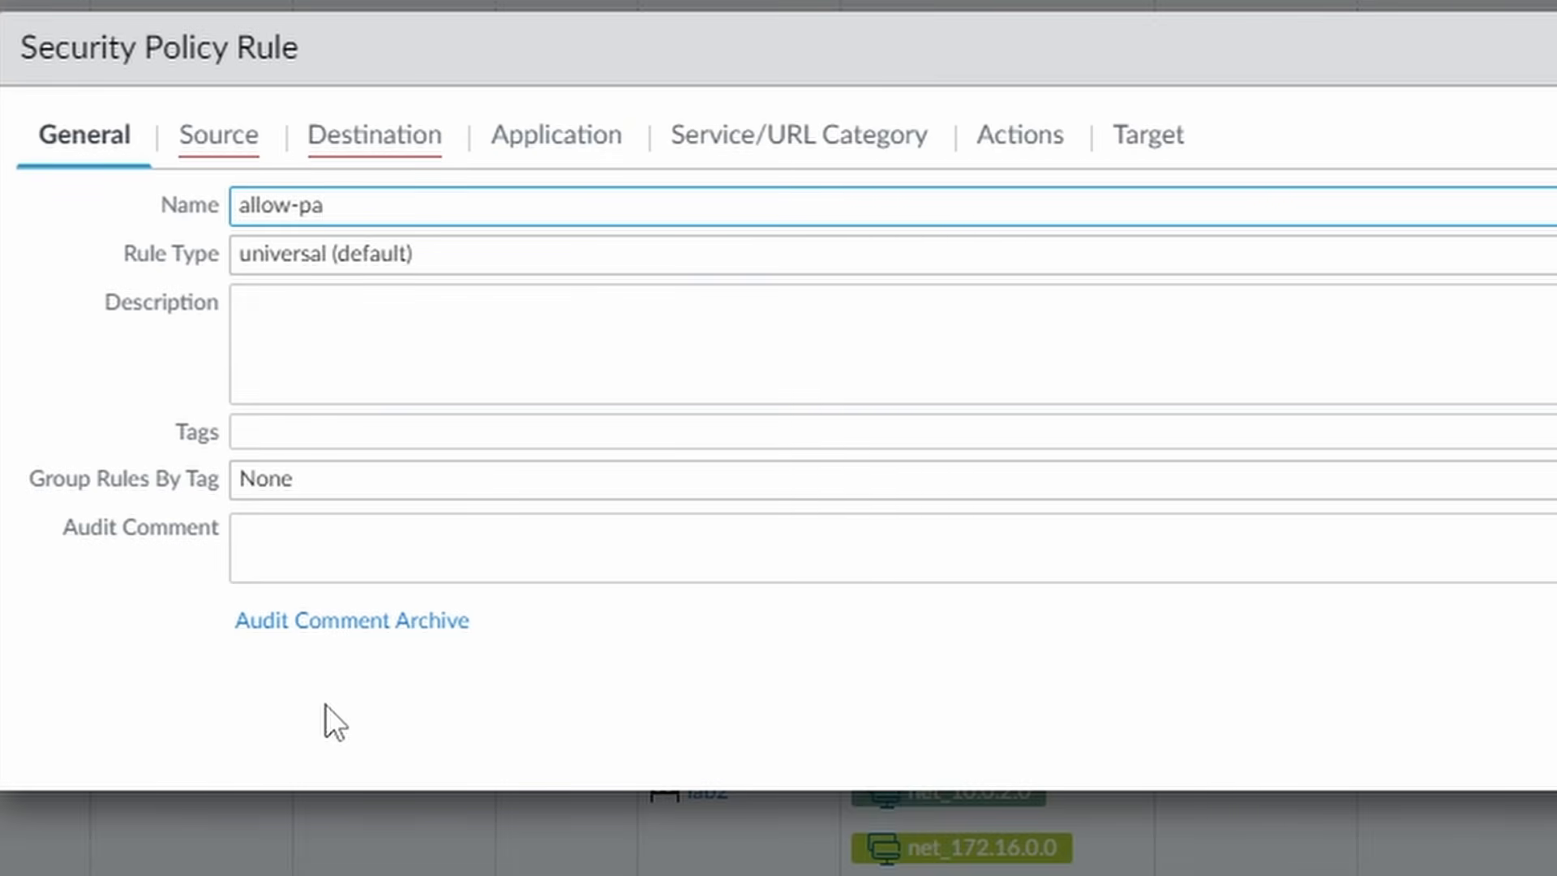
text(vm-userid)
click(231, 146)
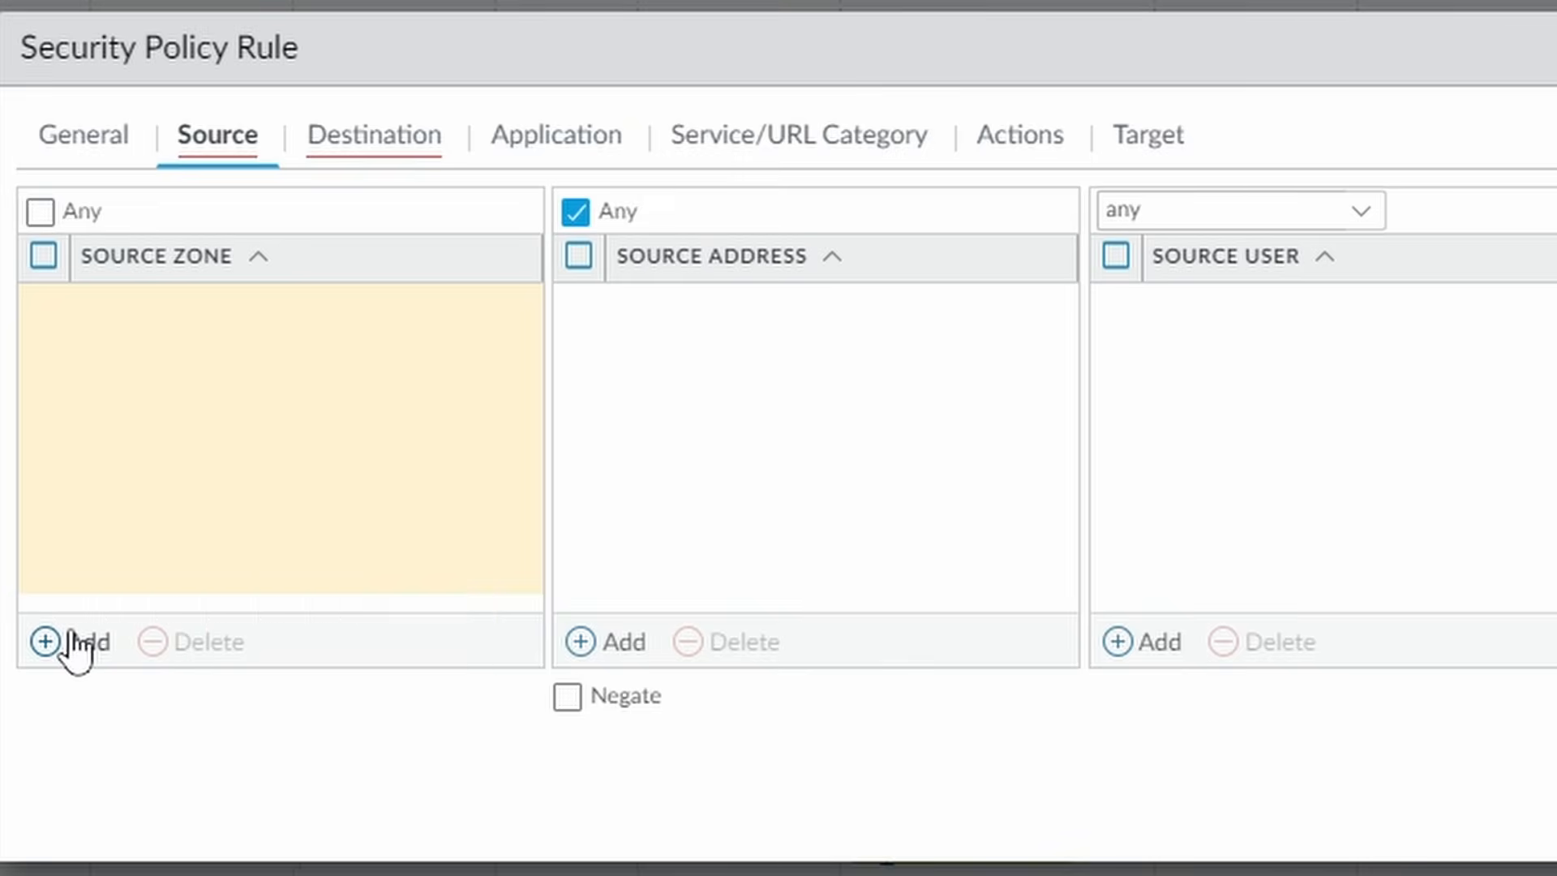
click(73, 641)
text(lab2)
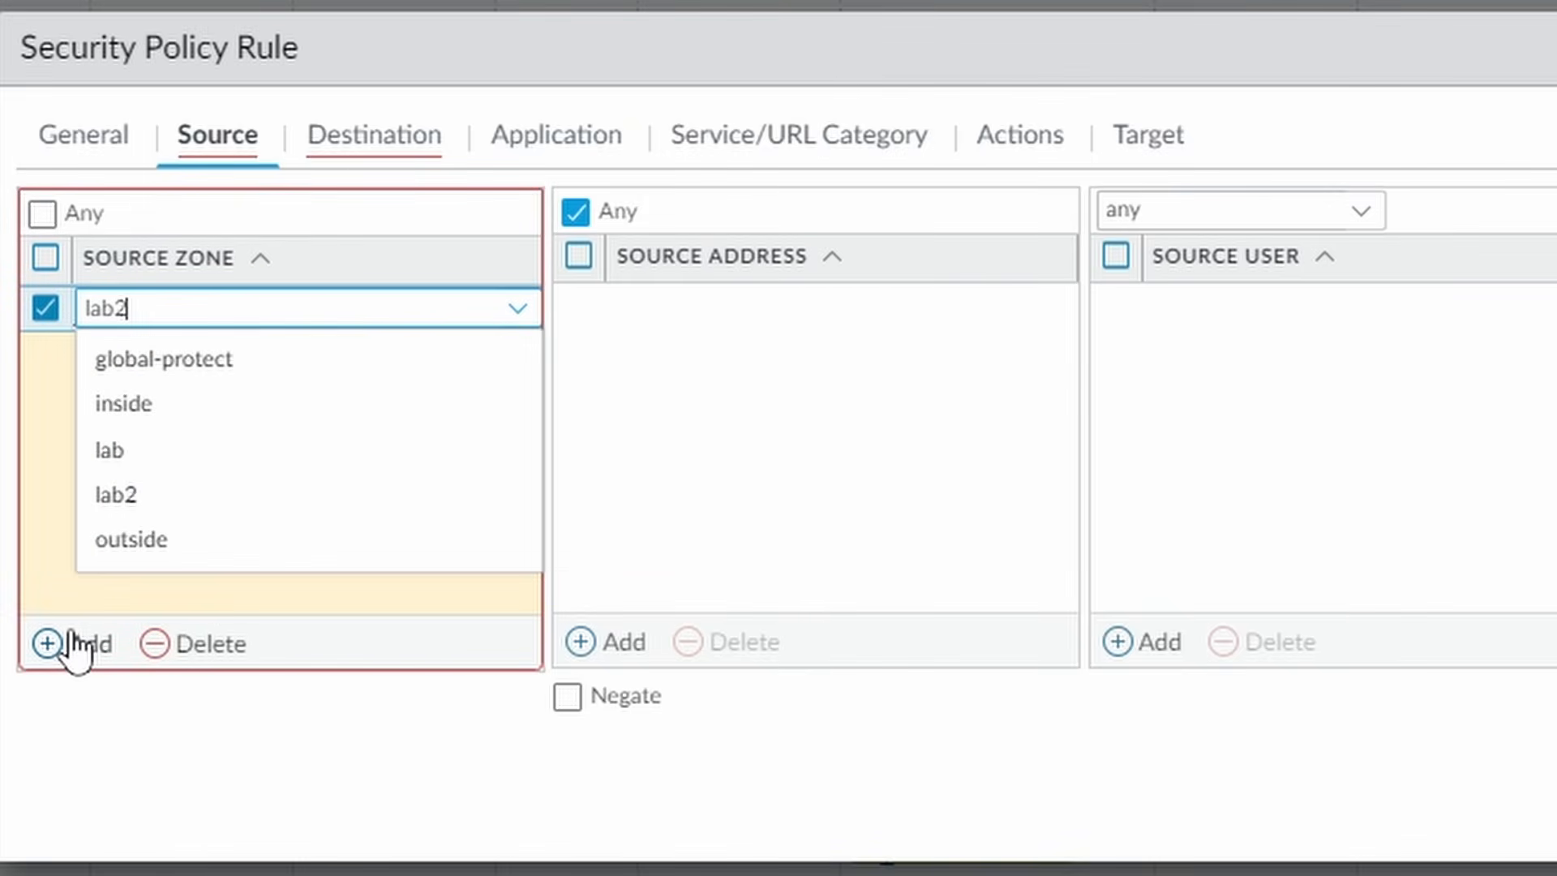
click(189, 359)
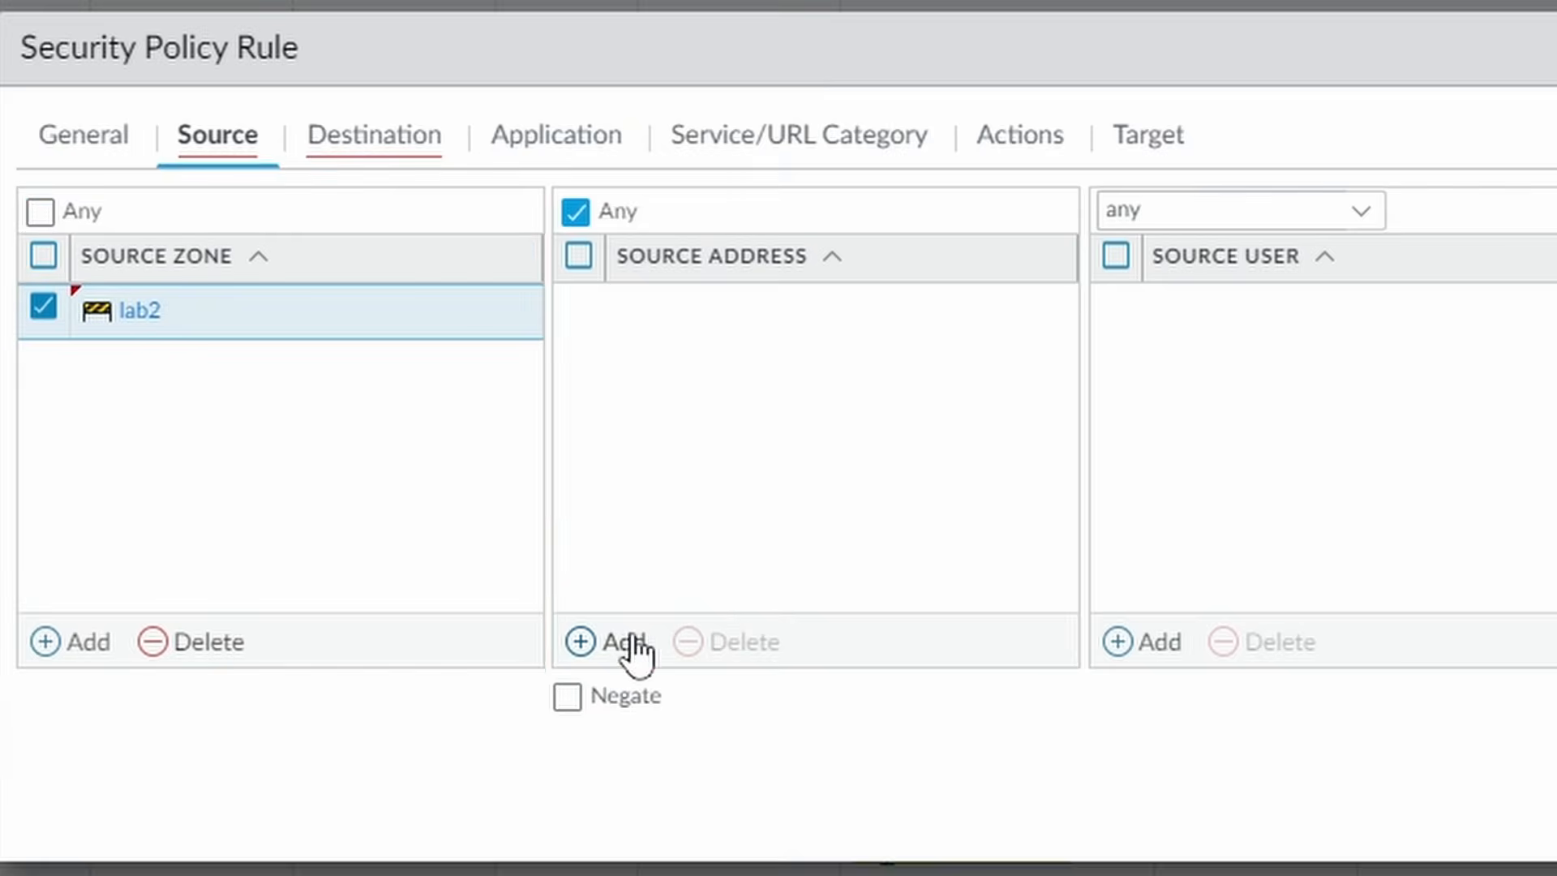
click(625, 641)
text(1)
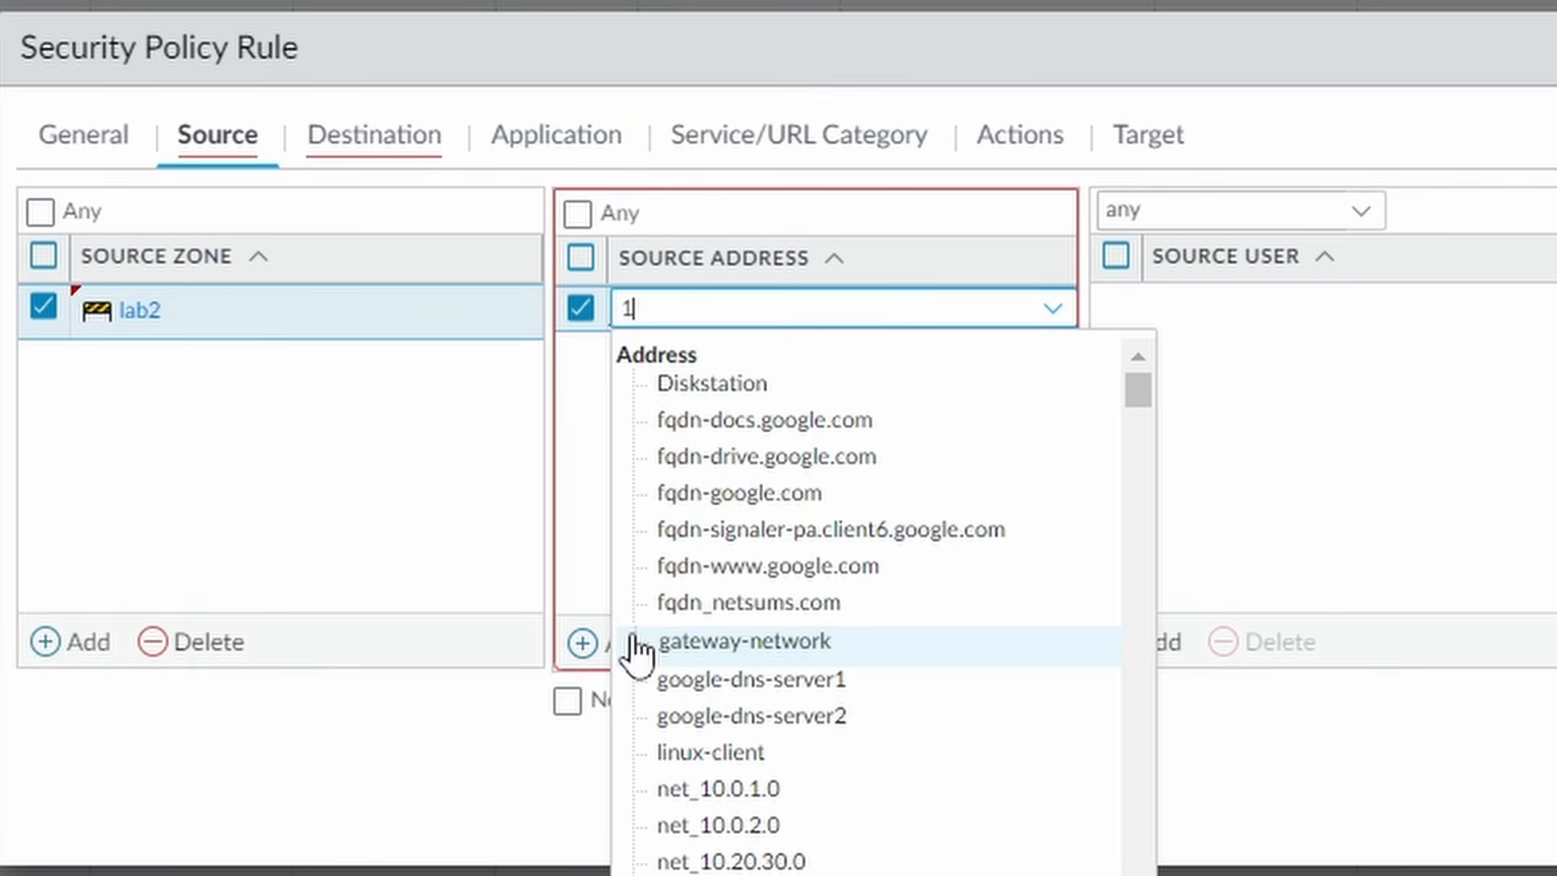
text(0.0.2.1)
click(723, 551)
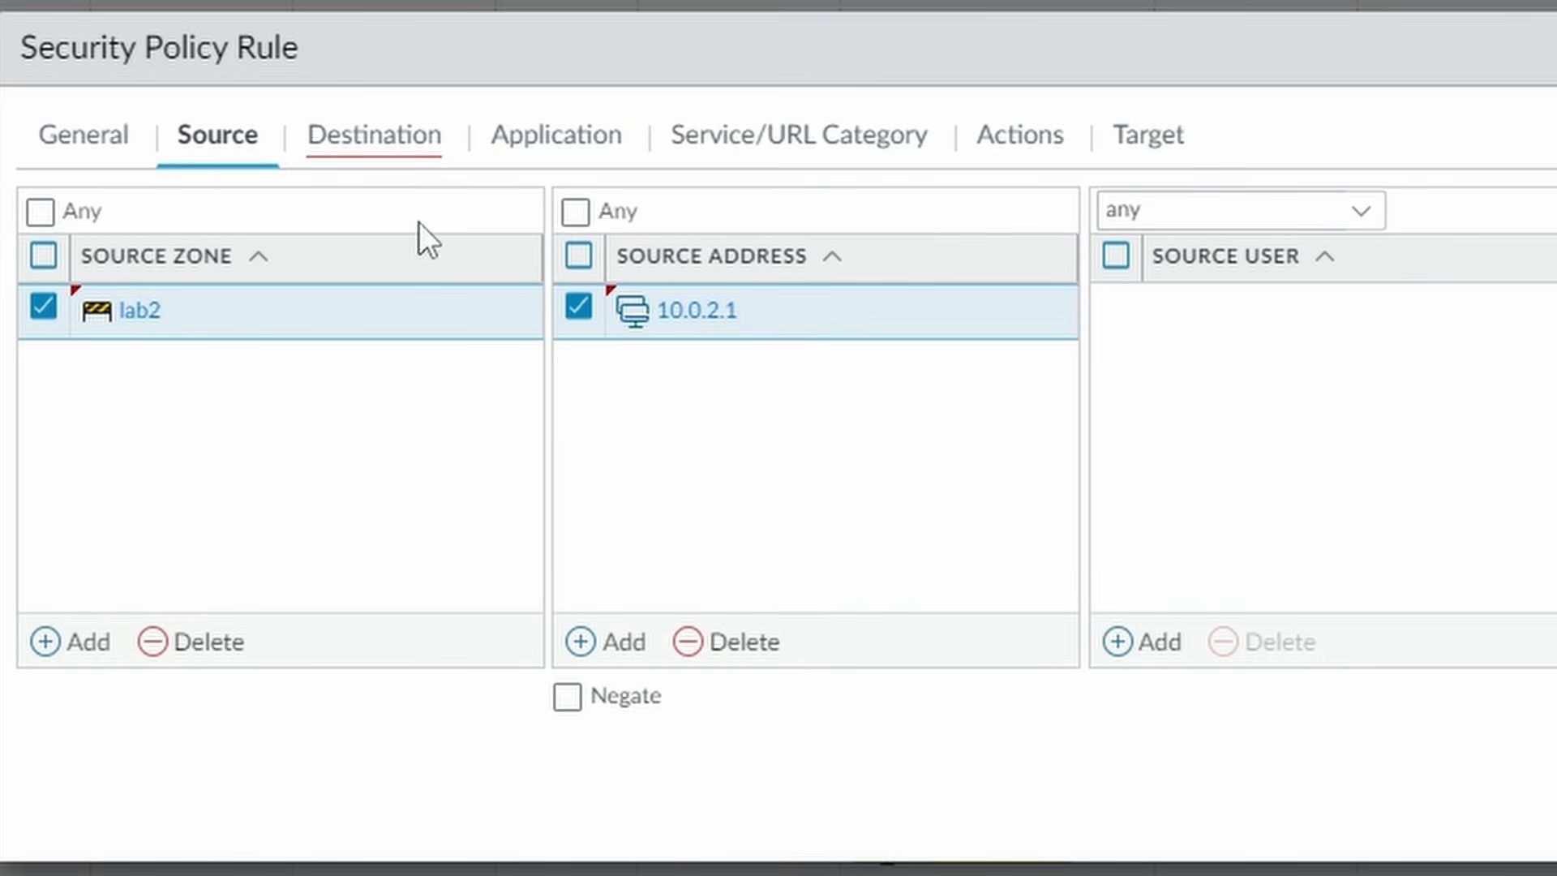
- Set the rule's destination to zone lab2 with address 10.0.2.11
click(379, 145)
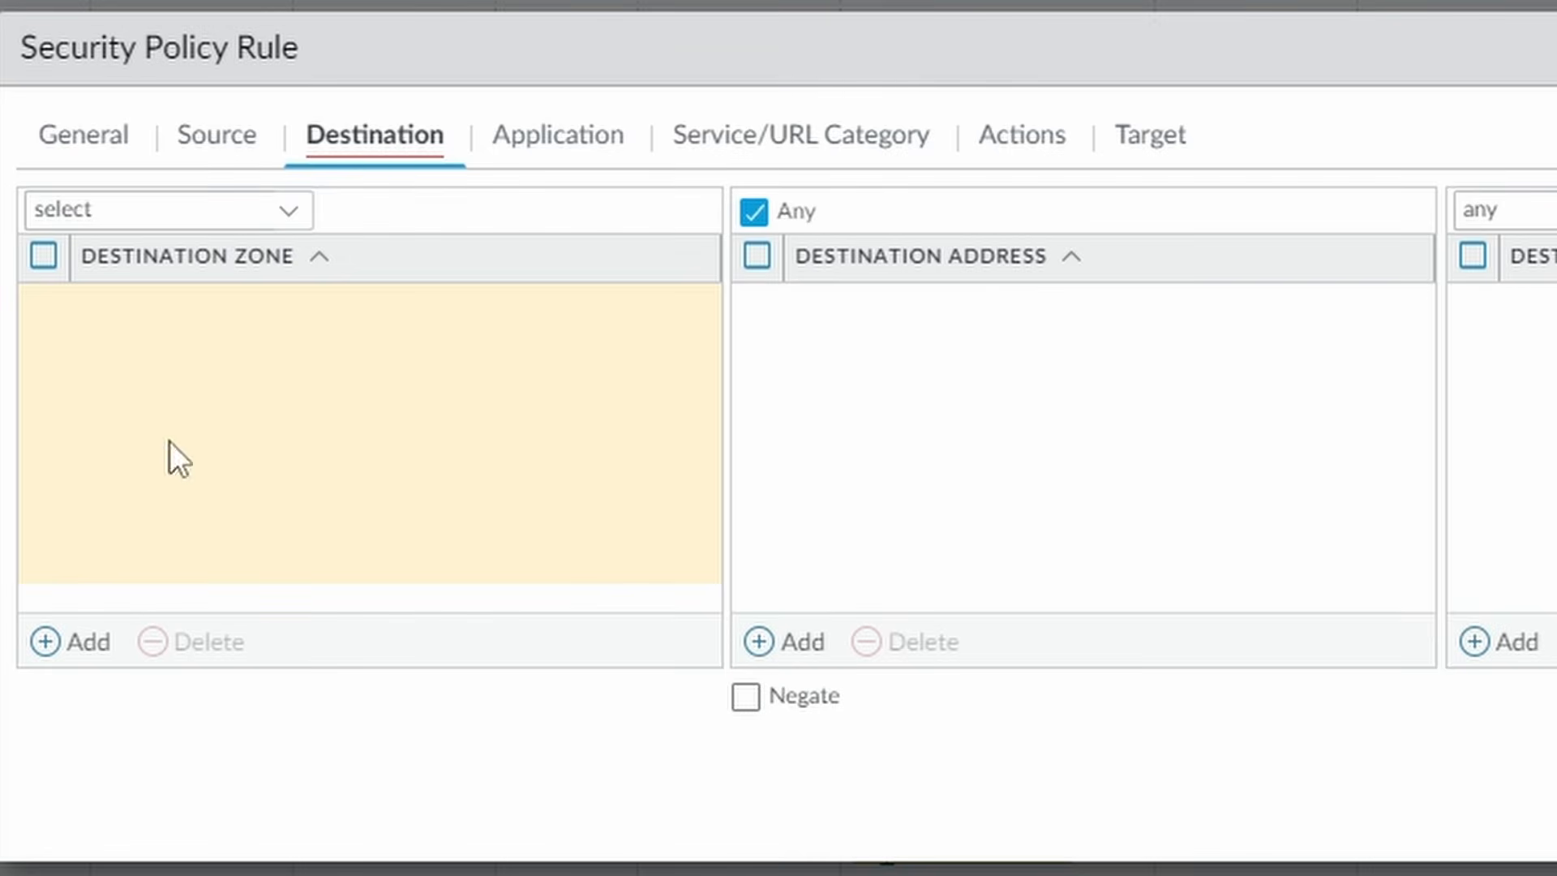
click(77, 645)
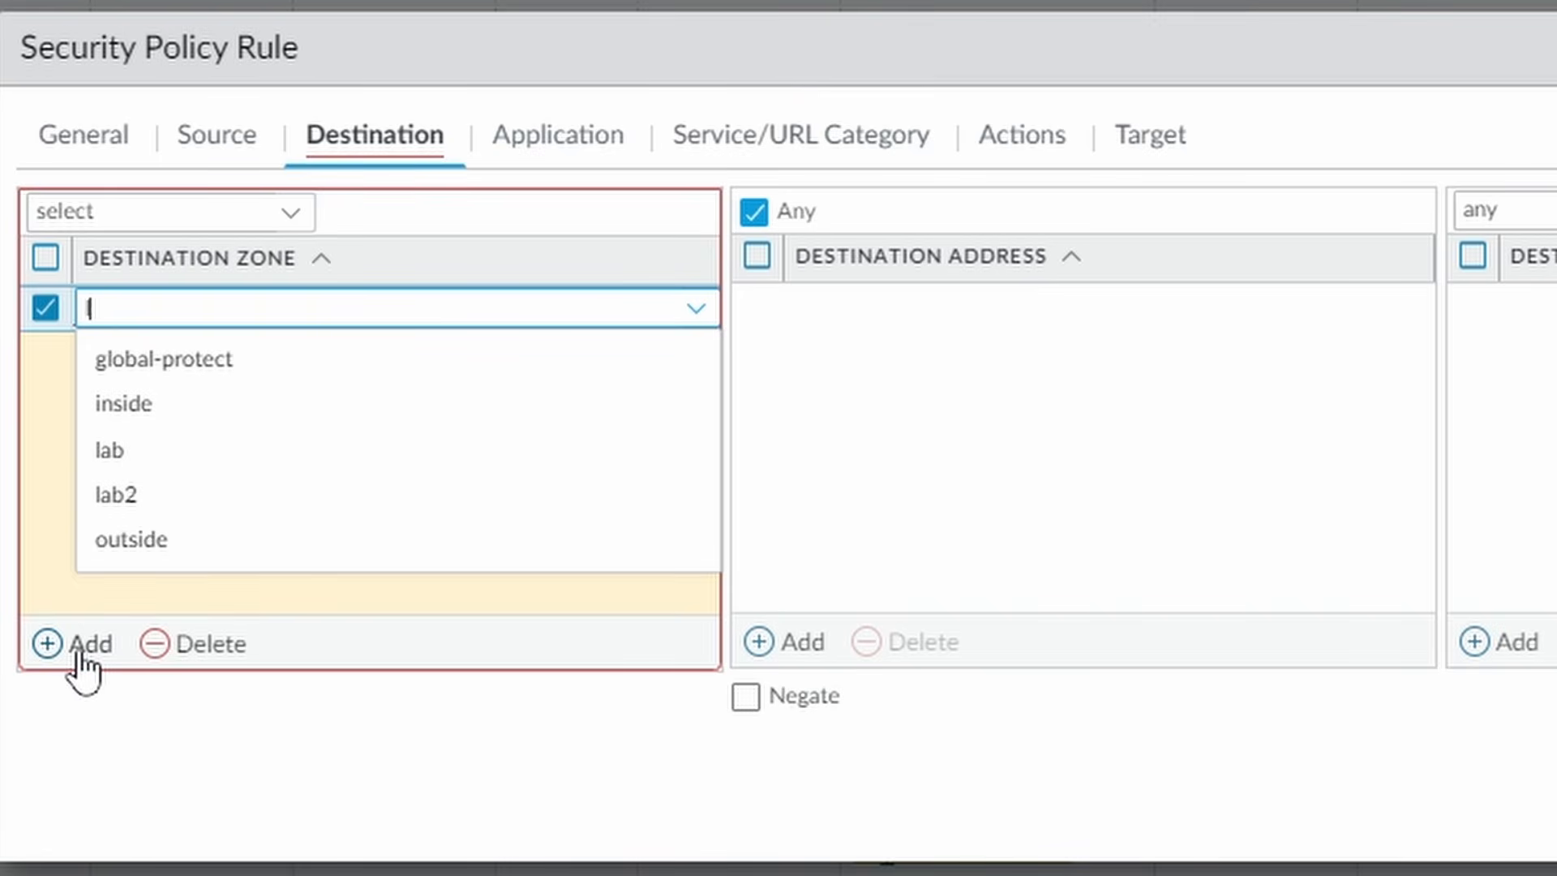
text(lab2)
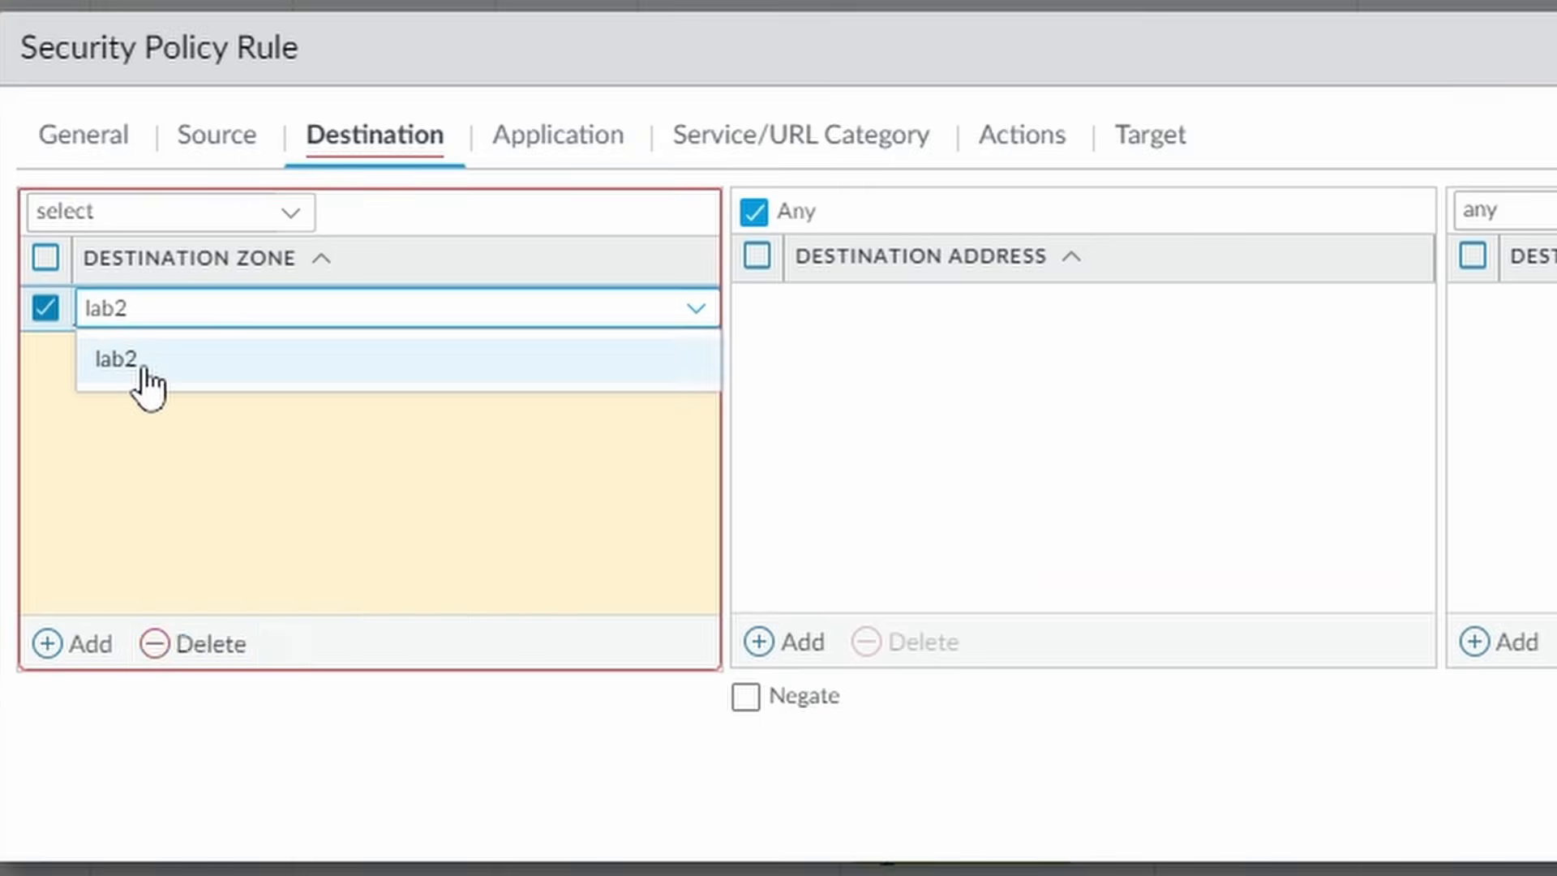
click(121, 359)
click(798, 644)
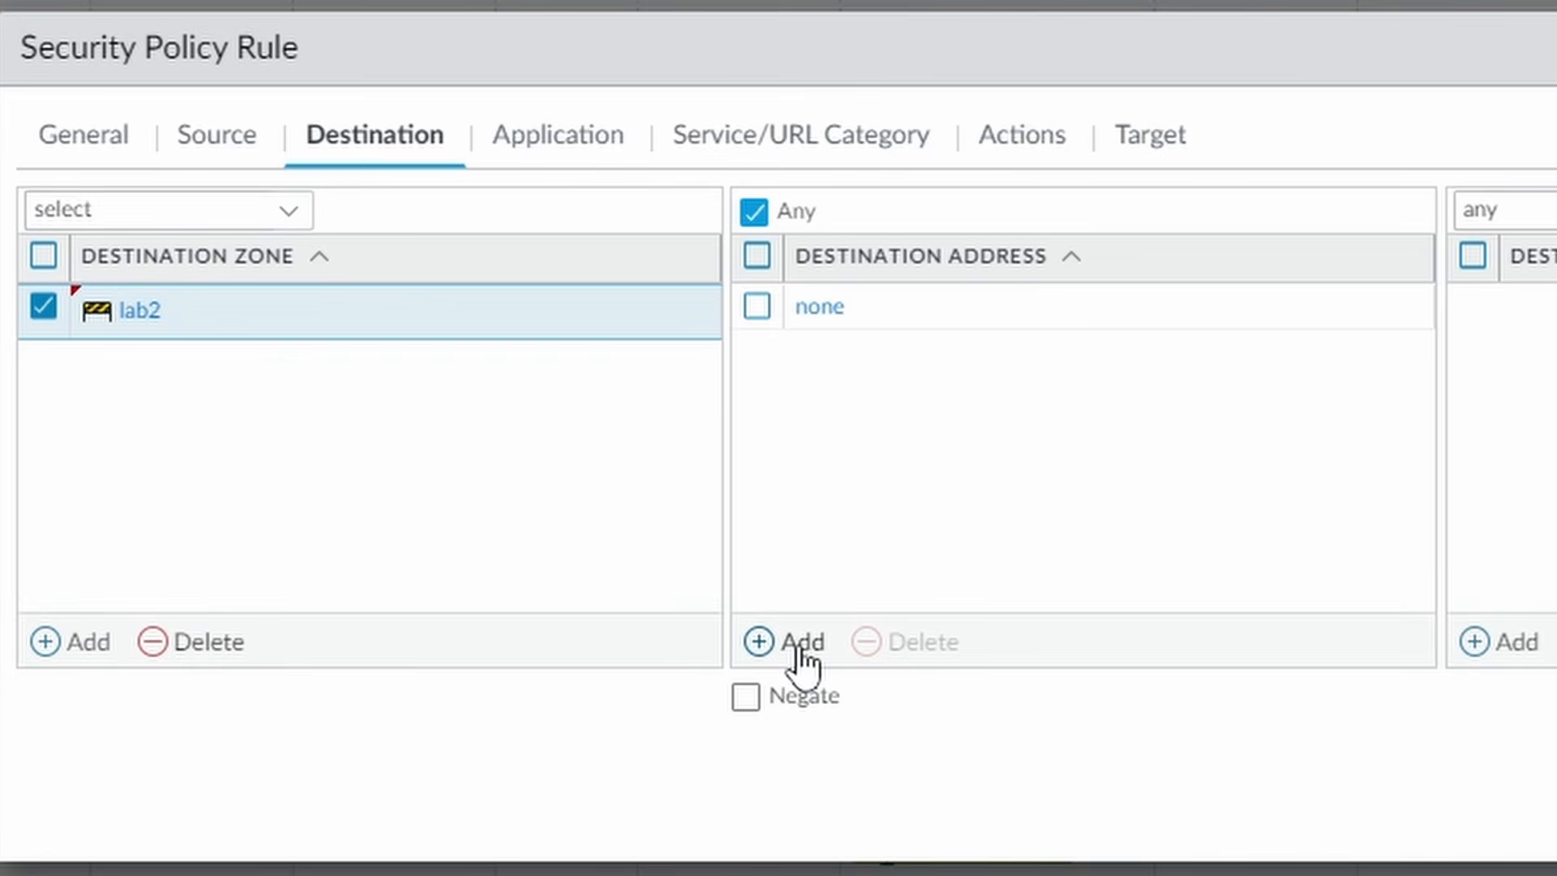
text(10.0)
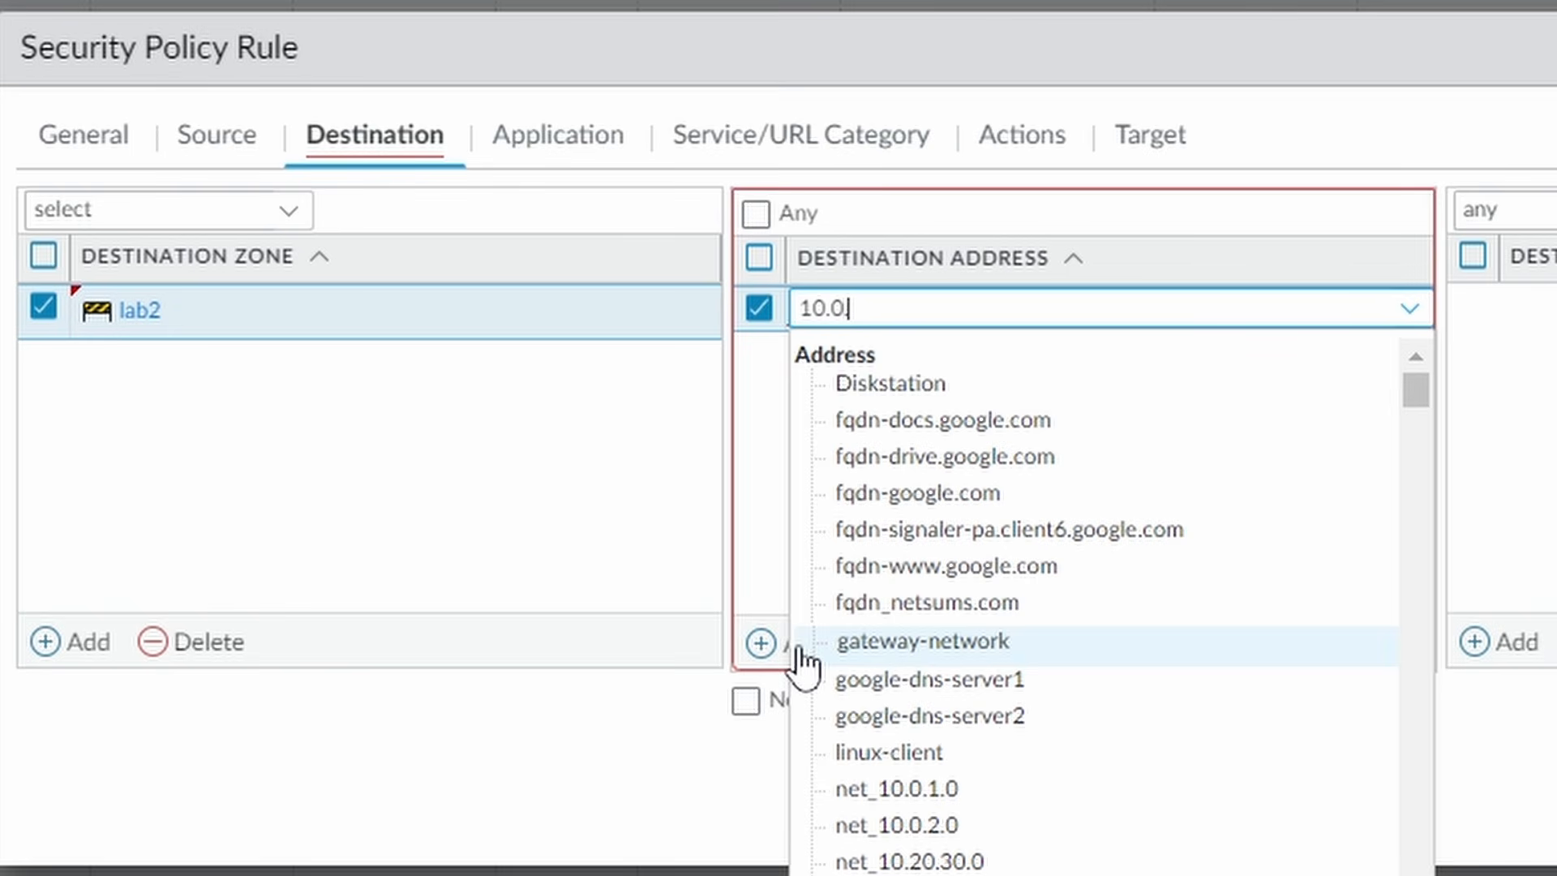
text(.2.11)
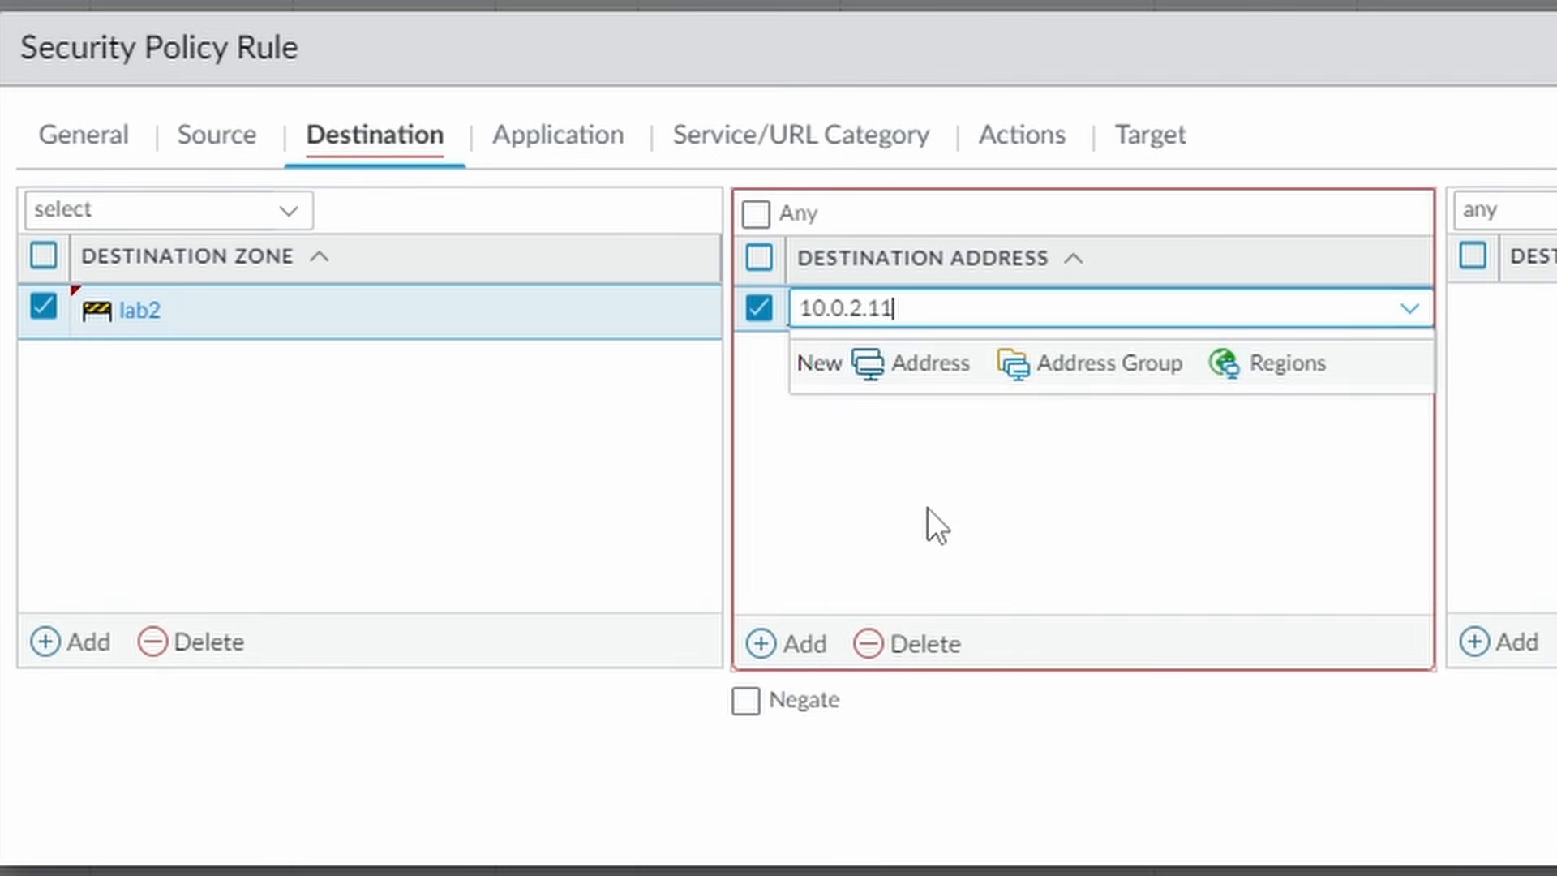
click(937, 495)
click(590, 140)
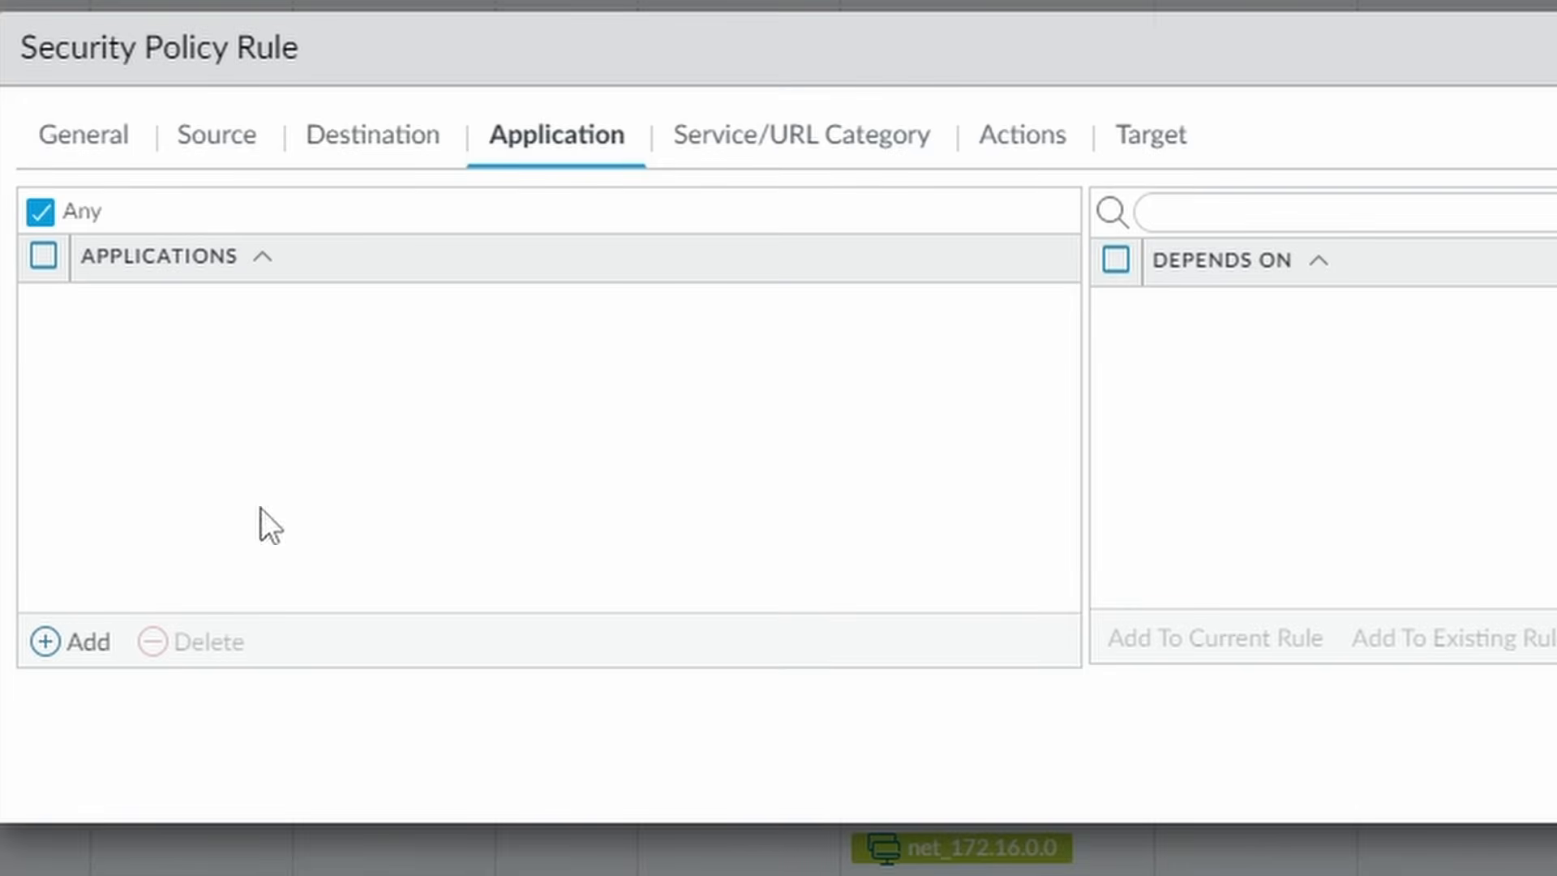
- Add paloalto-userid-agent and ssl as the rule's applications
click(88, 644)
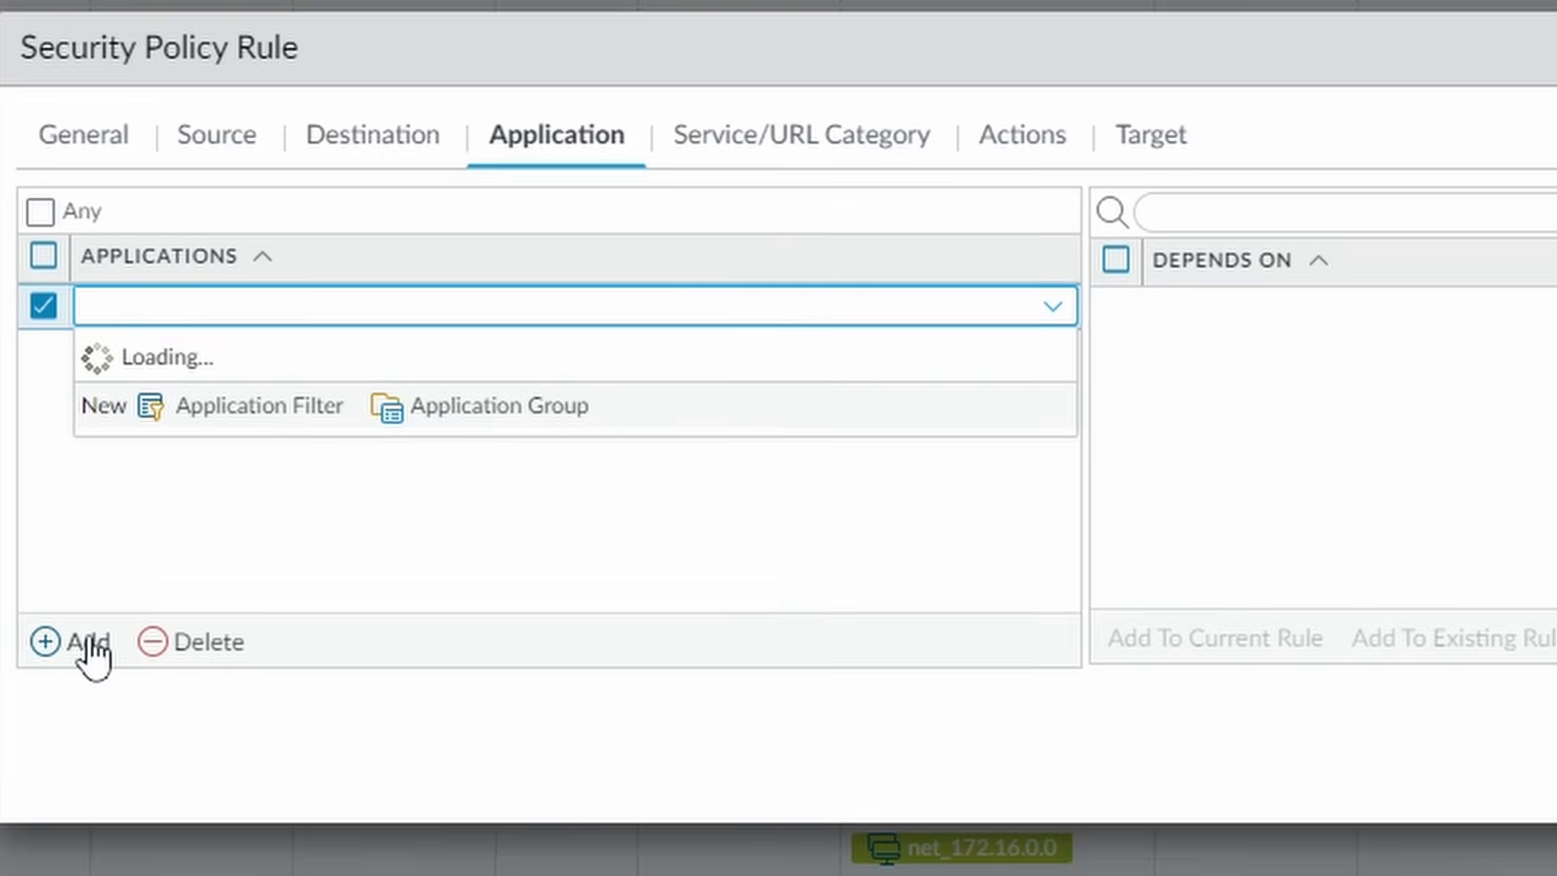
text(userid)
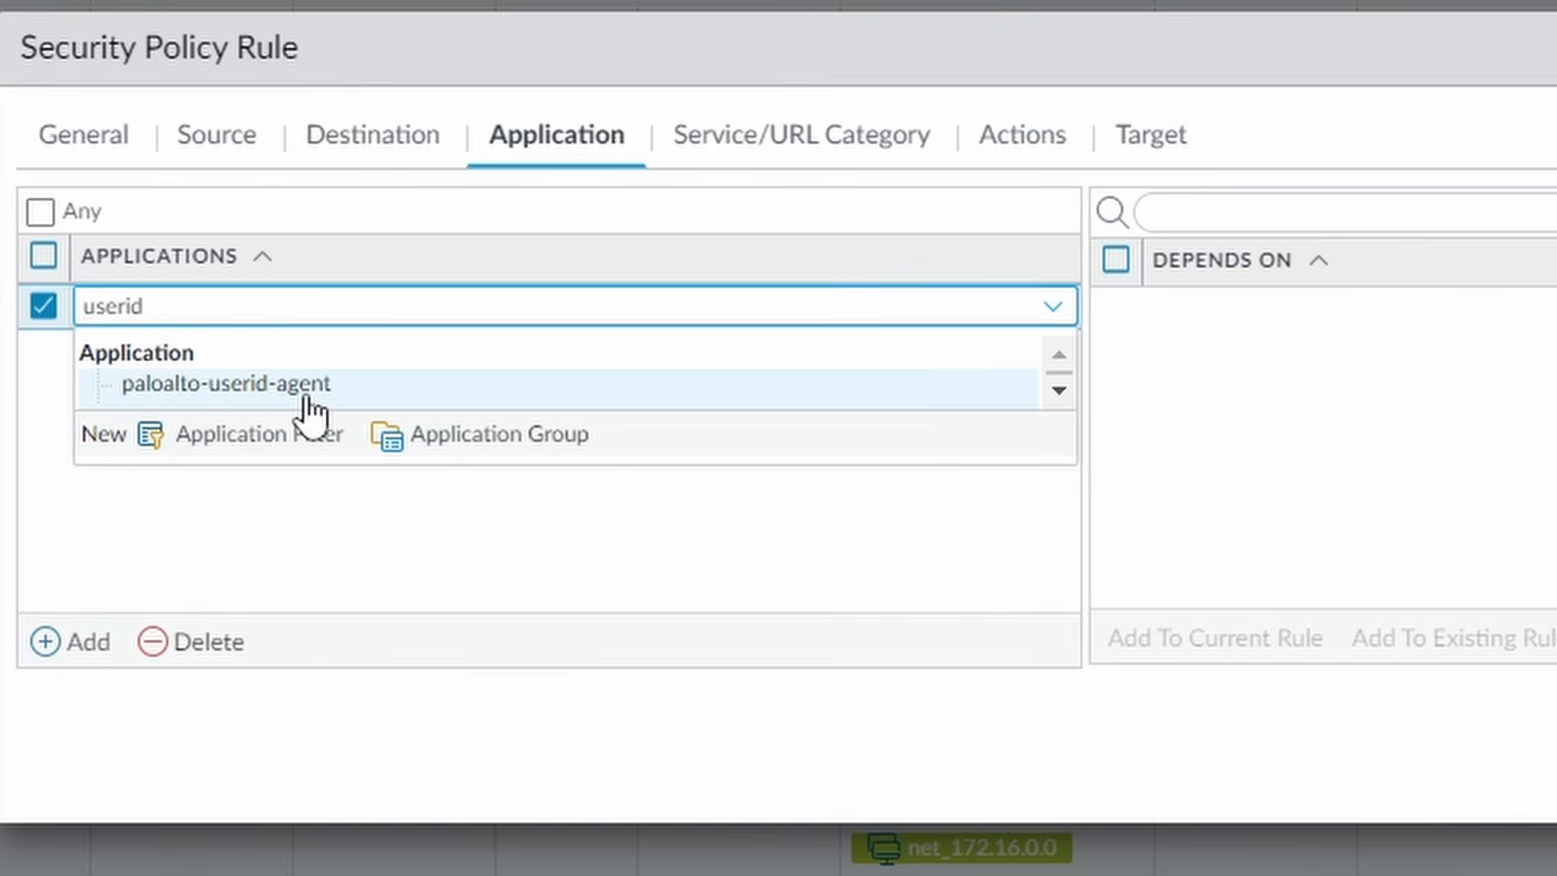
click(243, 384)
click(65, 647)
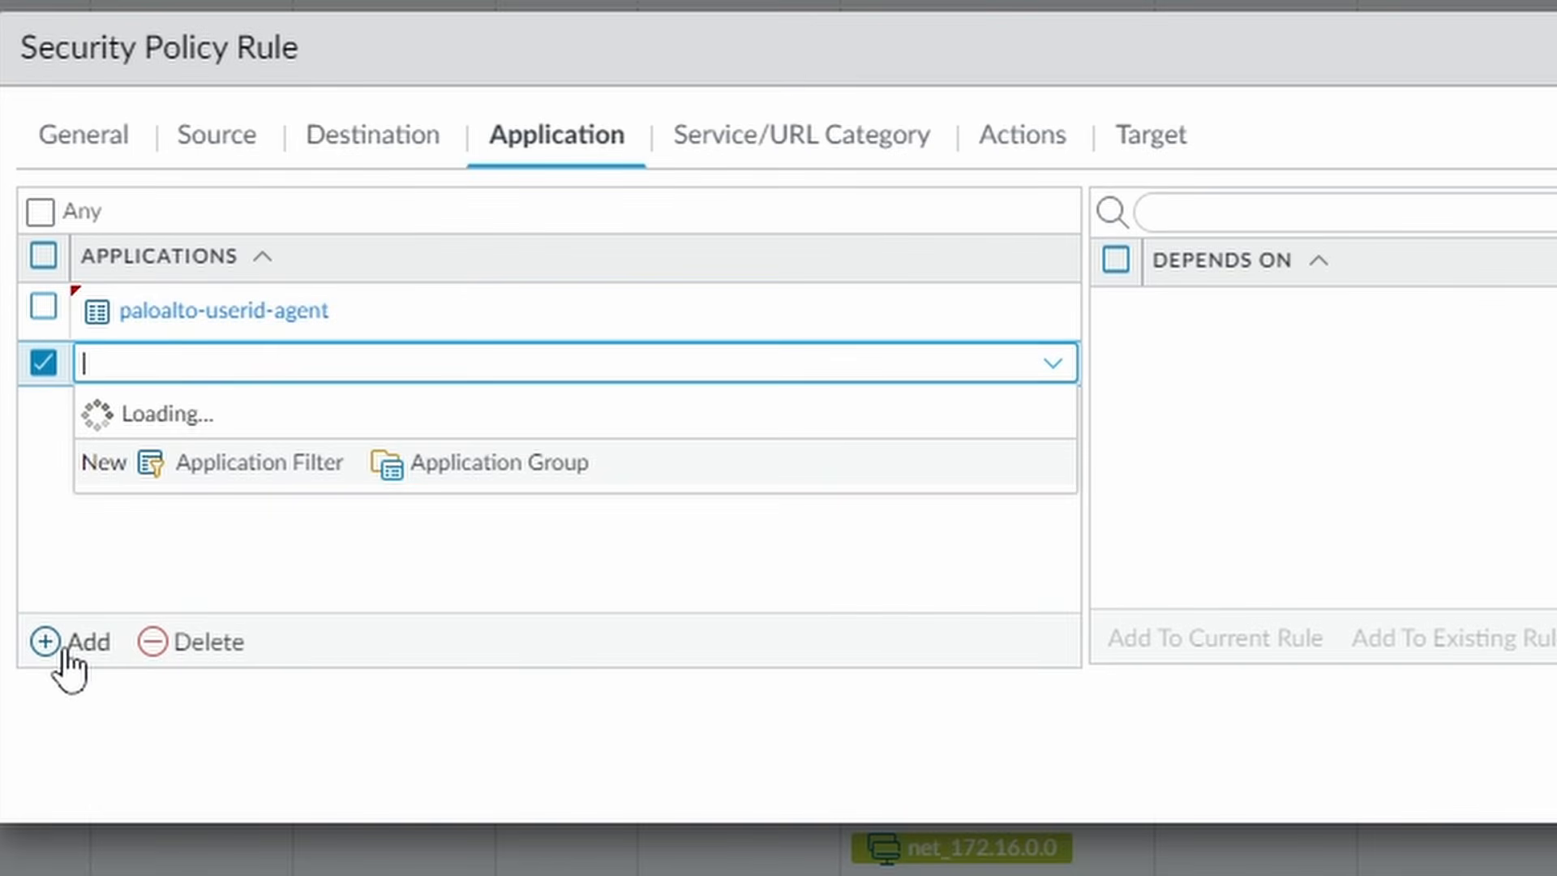
text(ssl)
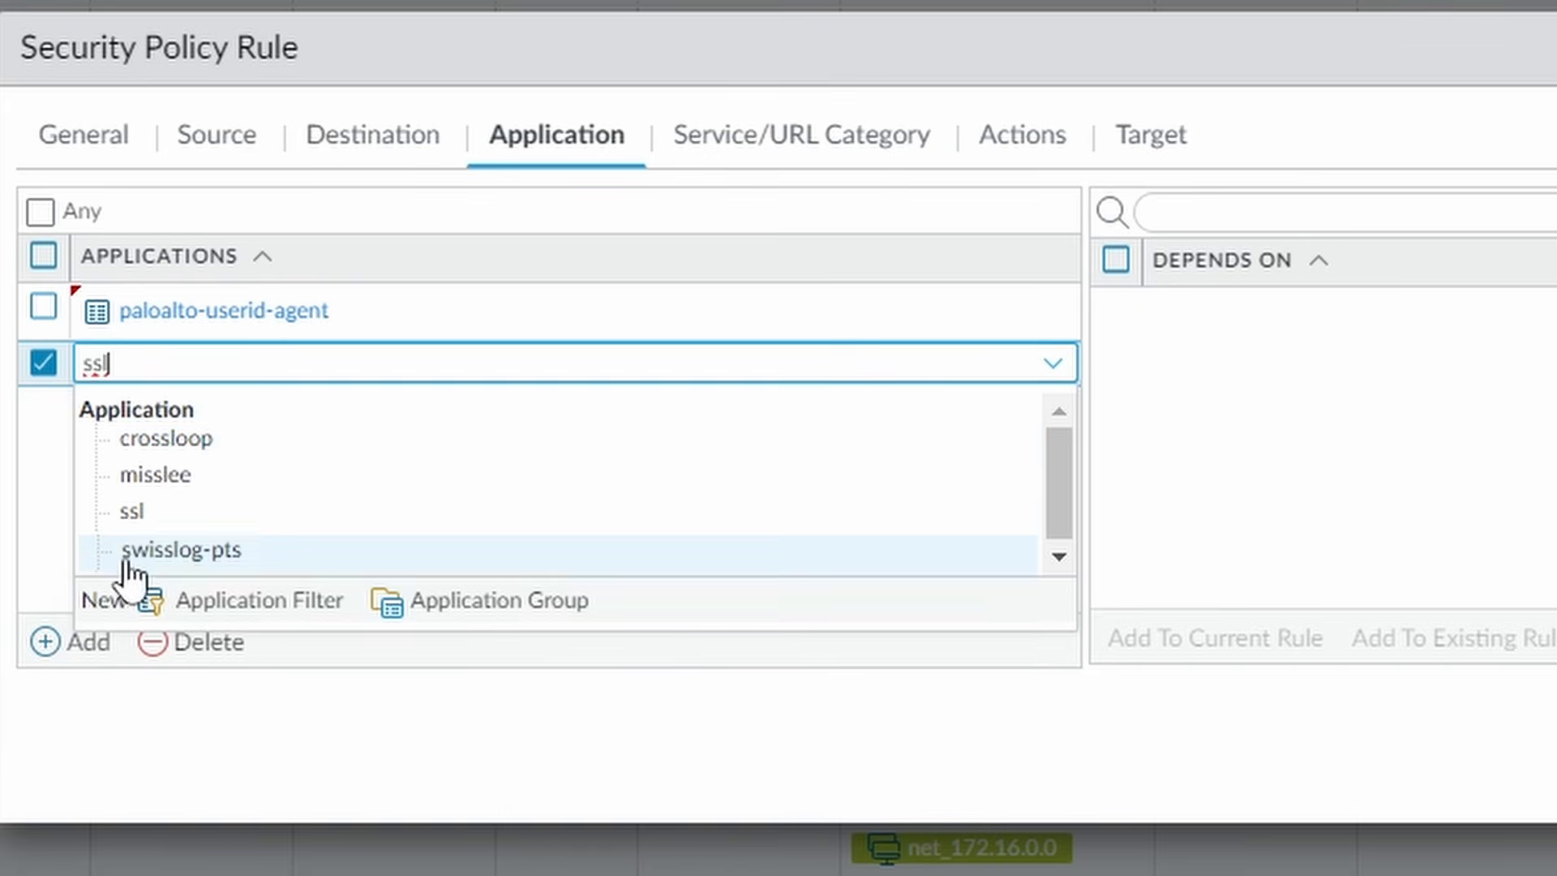
click(163, 538)
click(381, 484)
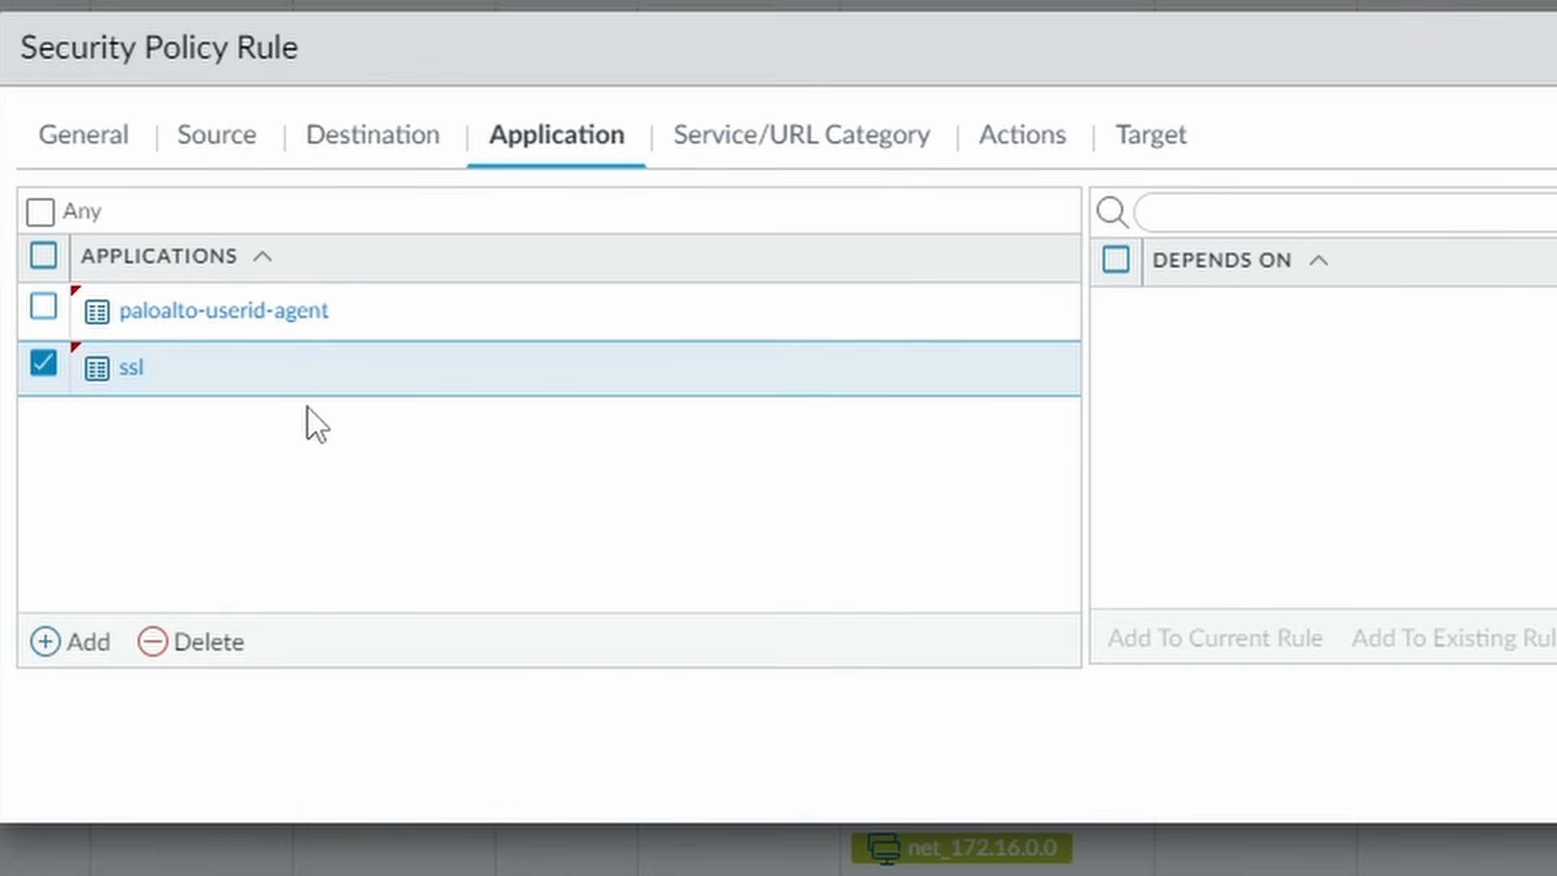
- Review the Service/URL Category and Allow action settings, then save the rule
click(797, 140)
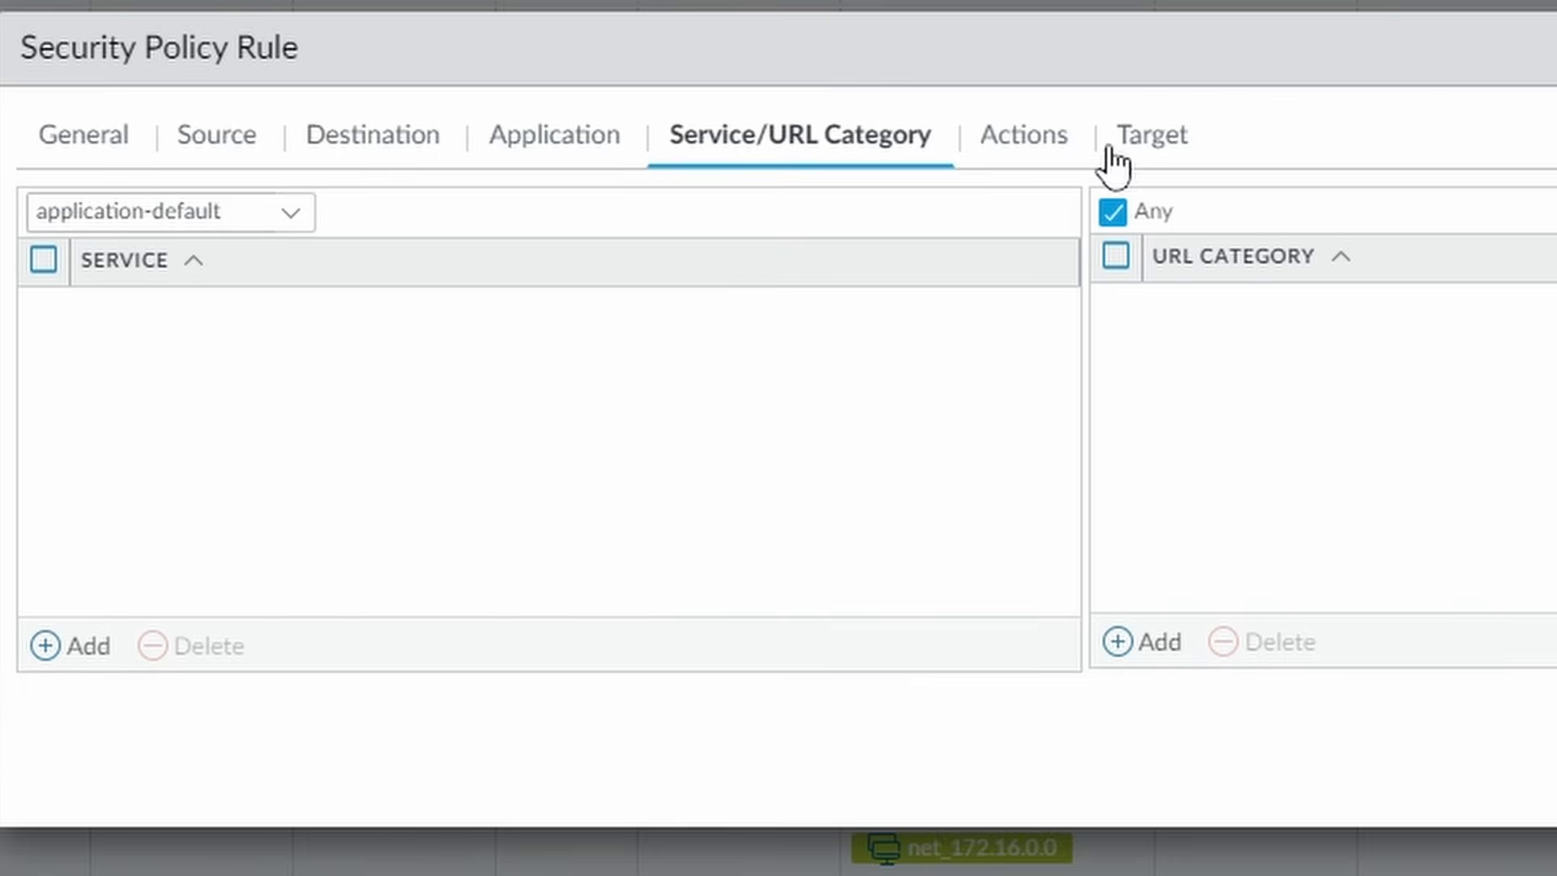
click(1023, 136)
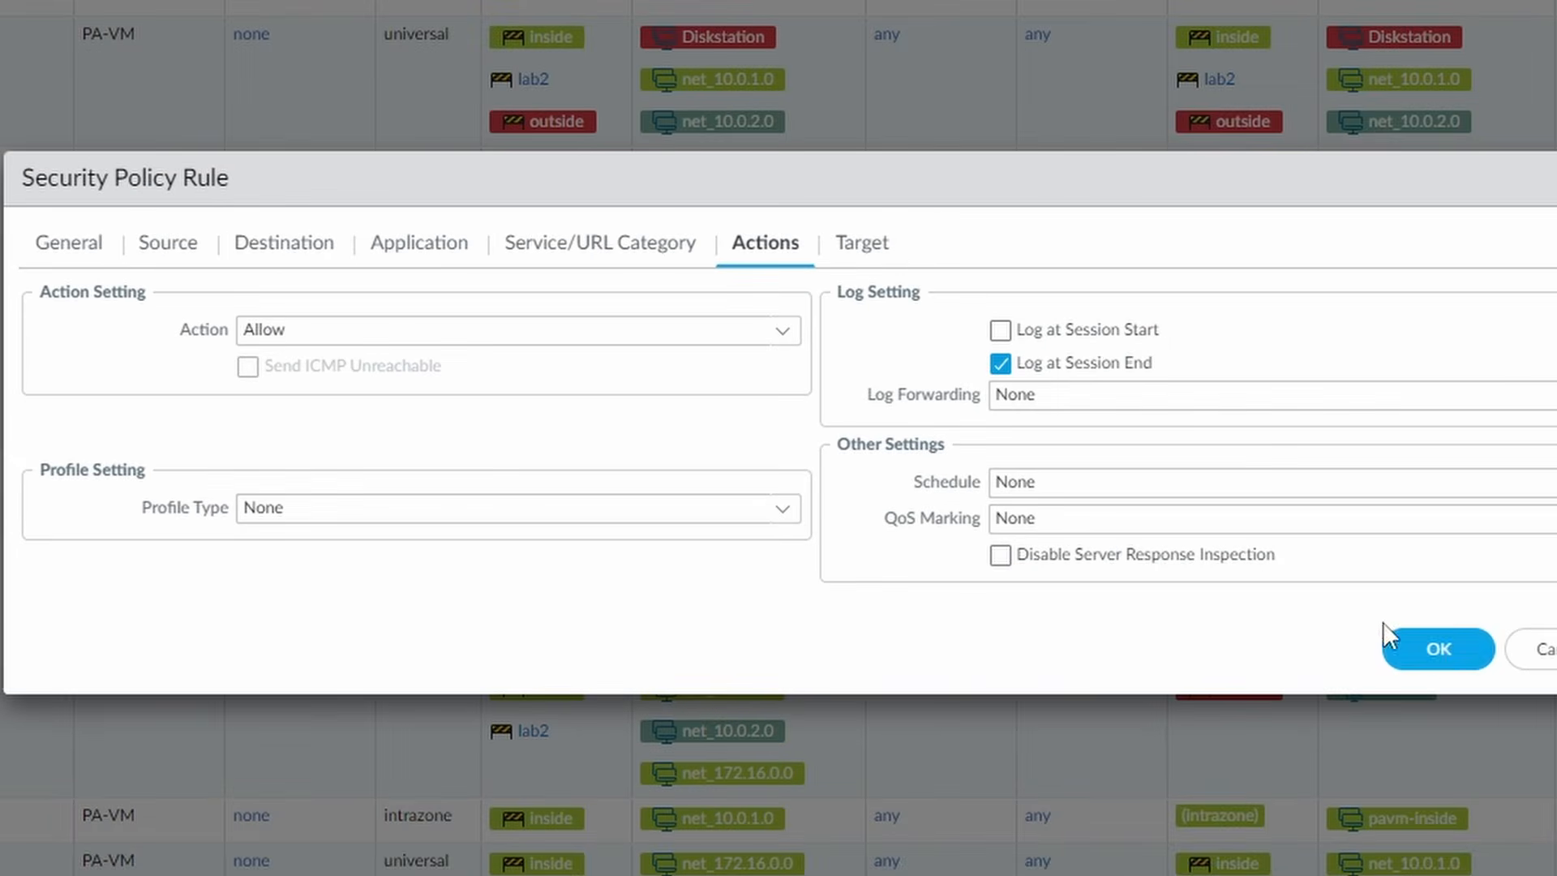
click(1451, 650)
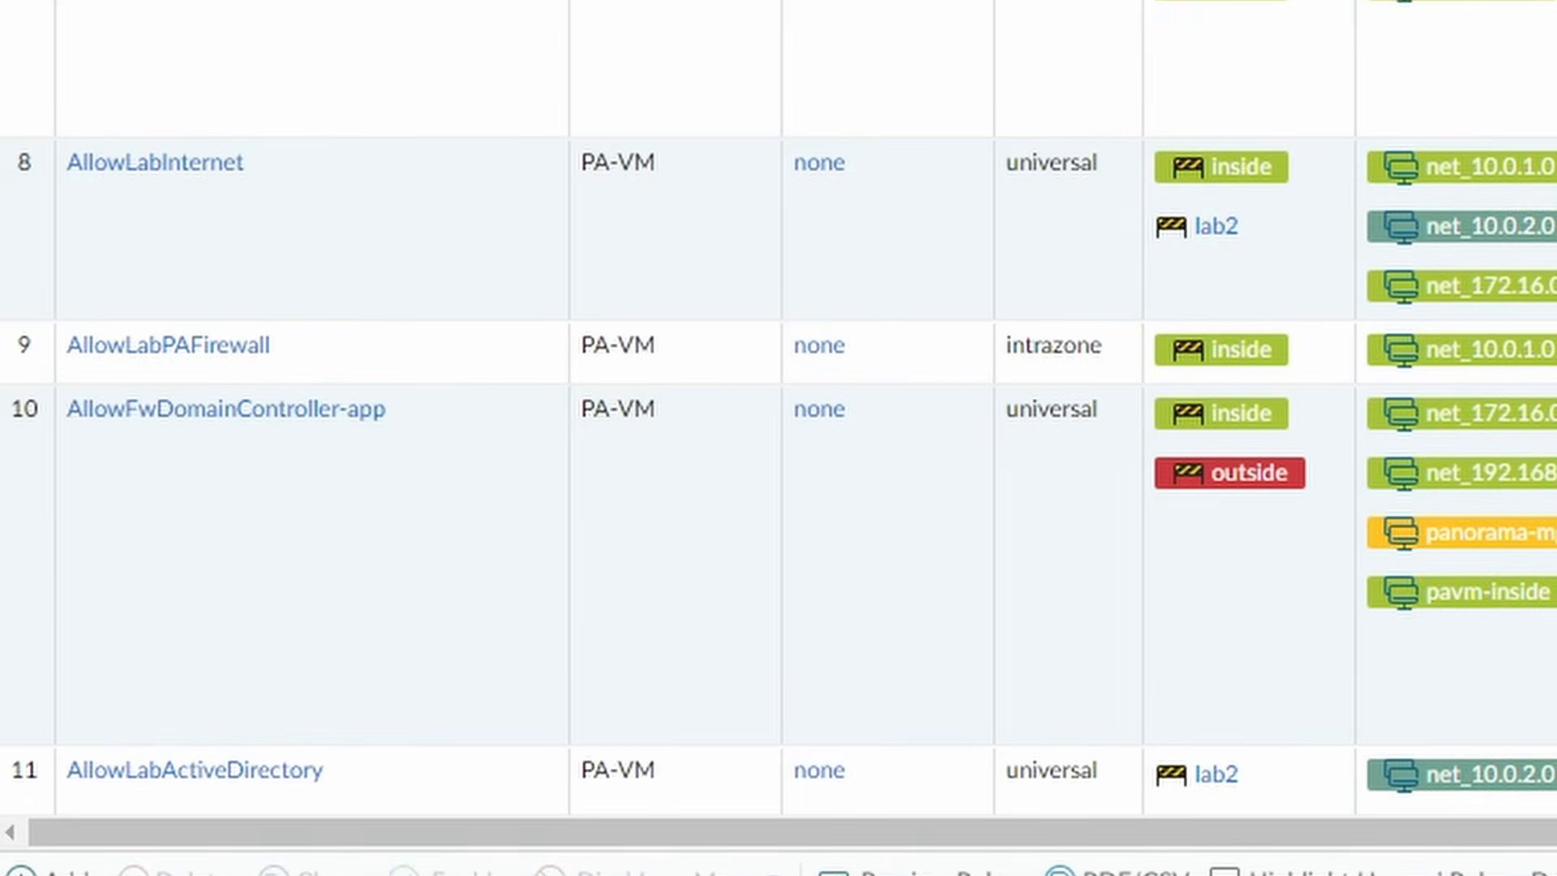
- Scroll to rule 15 and check paloalto-userid-agent's standard ports tcp/2009, 5006 and 5007
scroll(779, 405, down, 5)
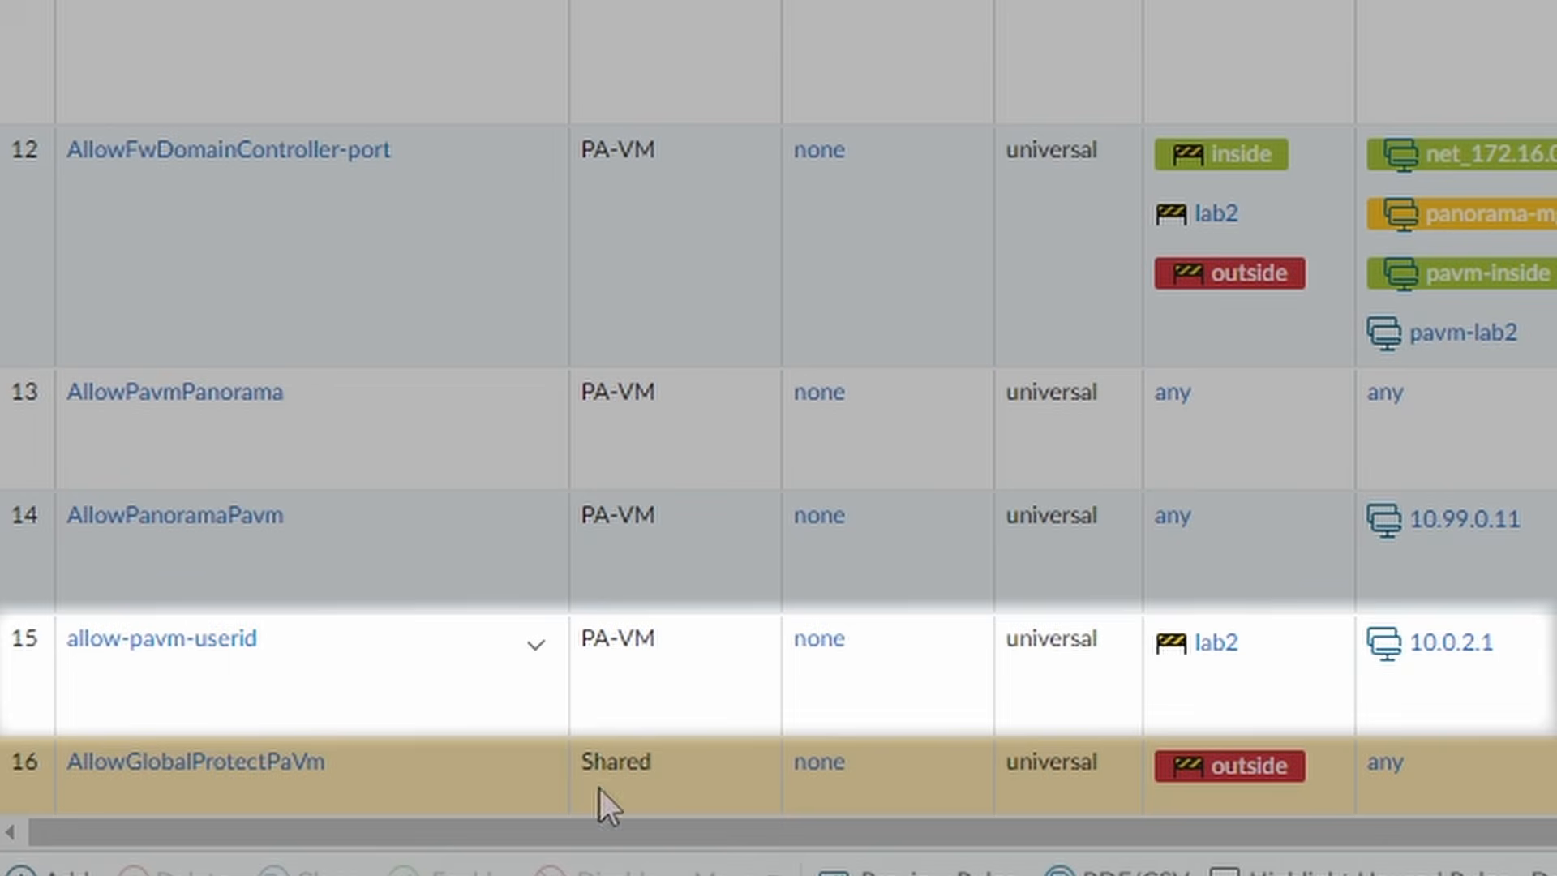
drag(734, 835, 1330, 776)
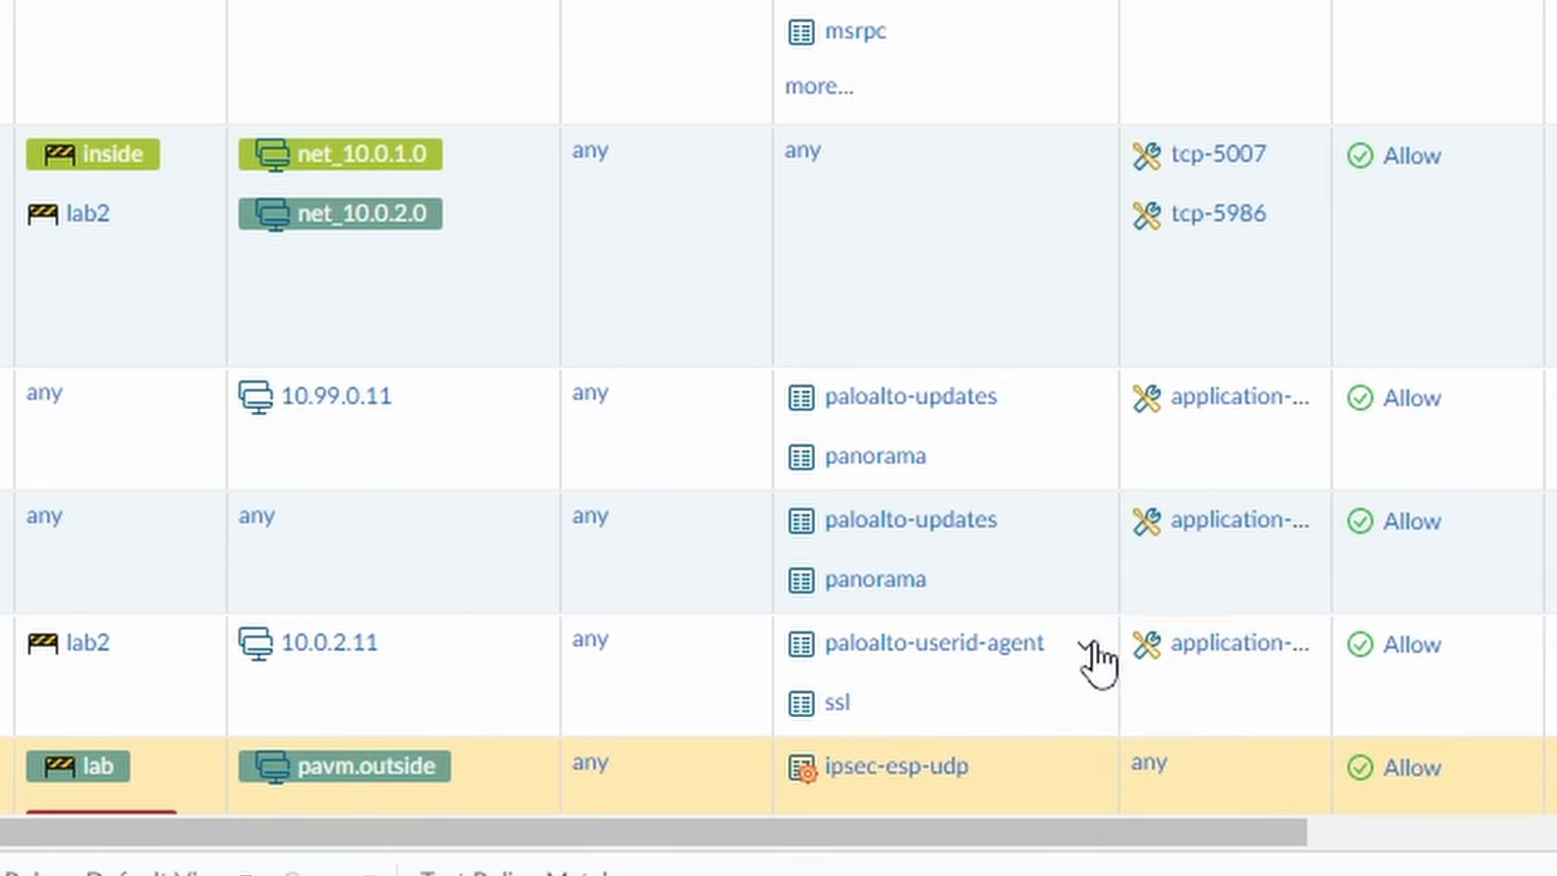
click(1088, 646)
mouse_move(1135, 780)
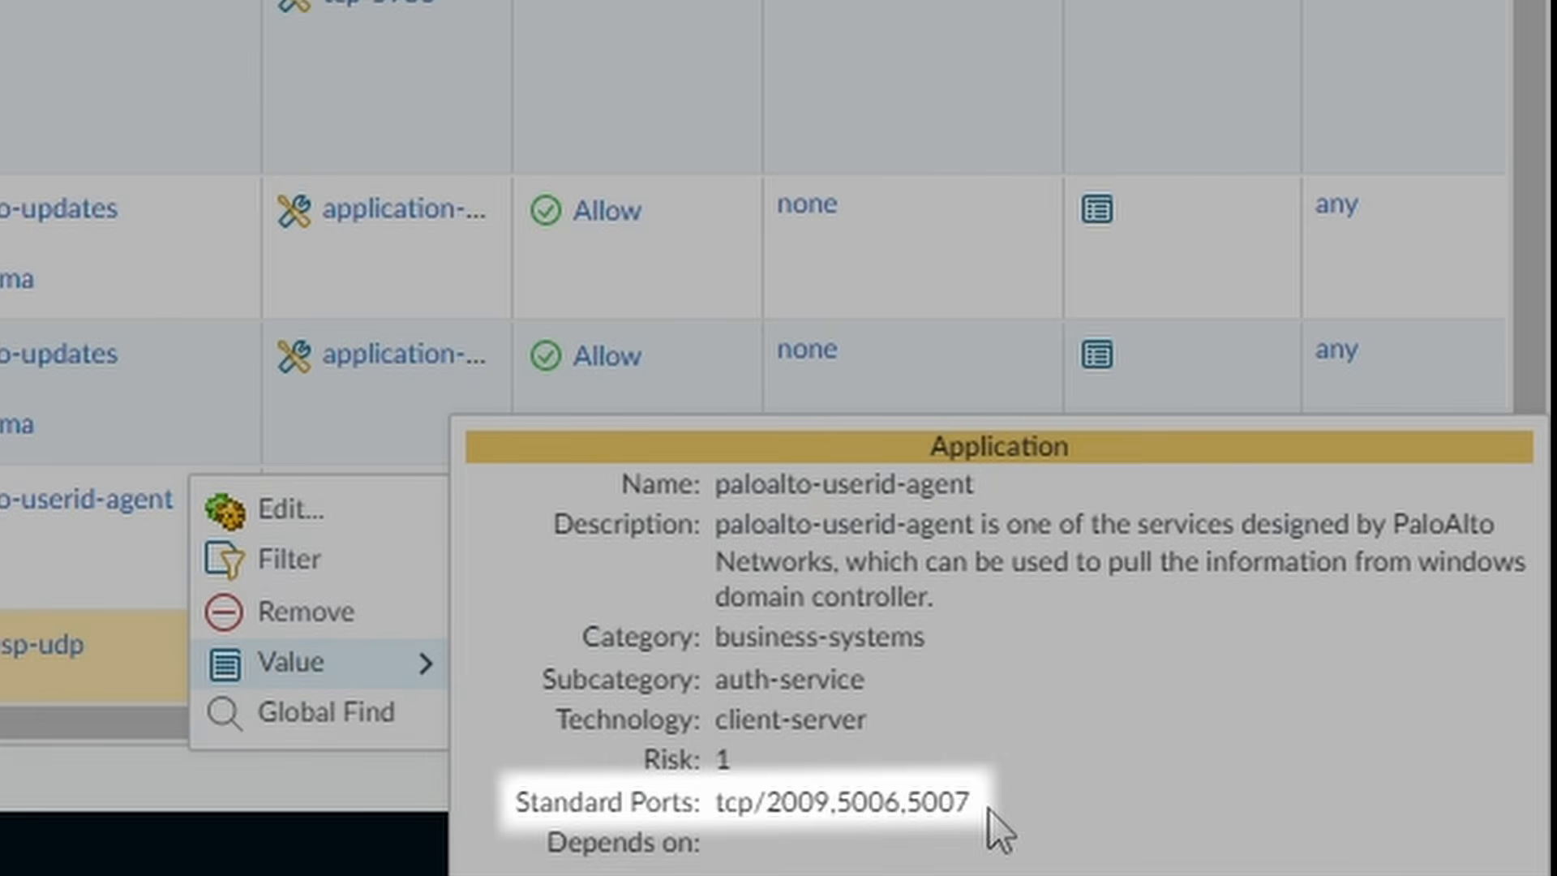
drag(990, 809, 907, 805)
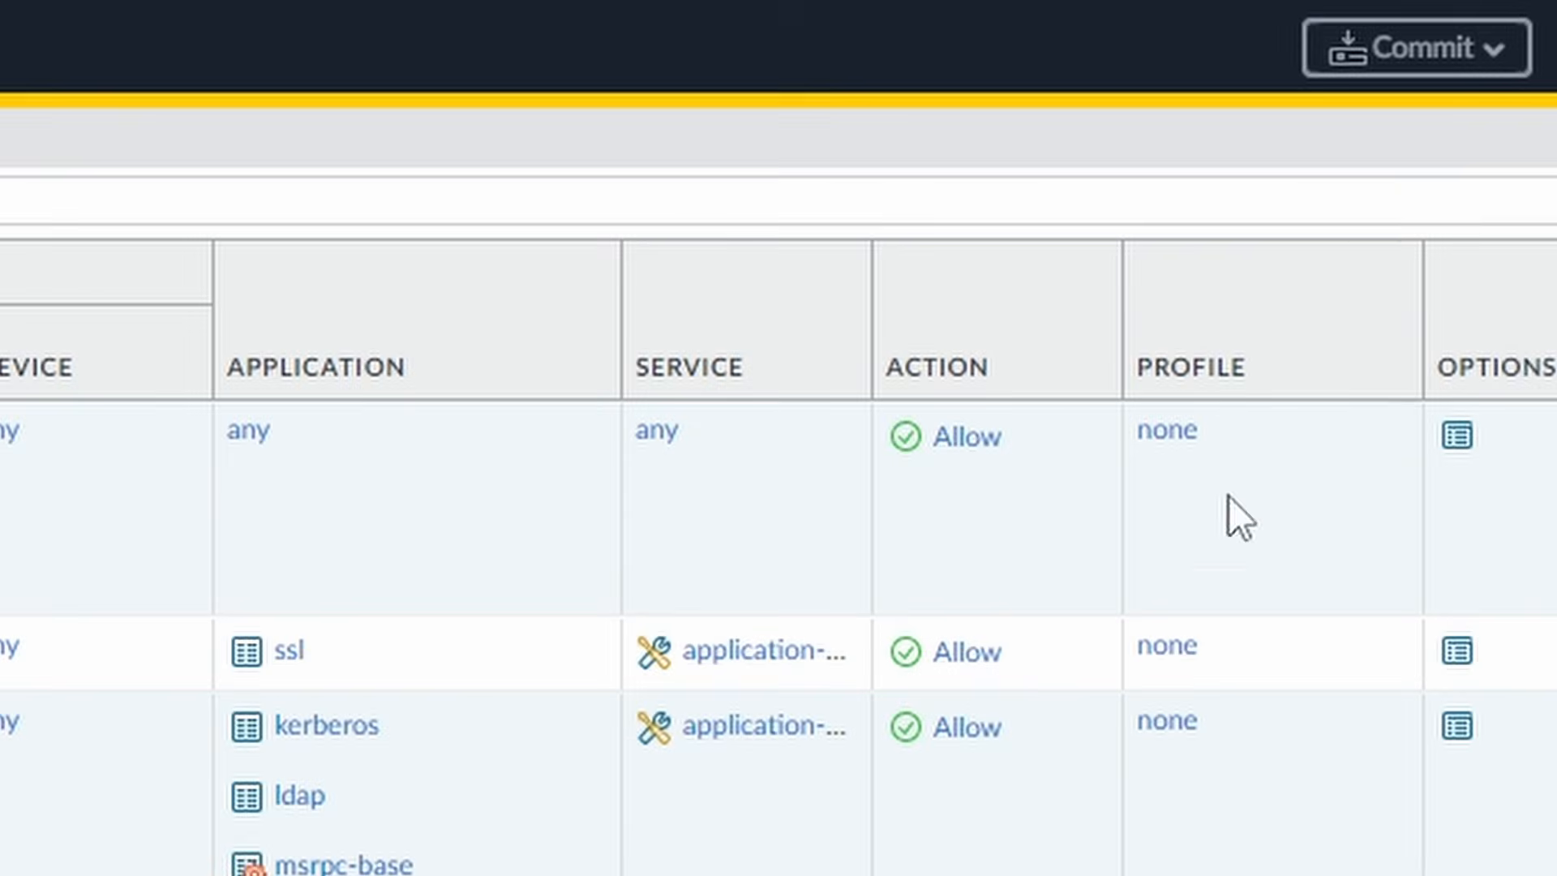
- Commit the policy changes in Panorama and push them to the managed firewall
click(1494, 59)
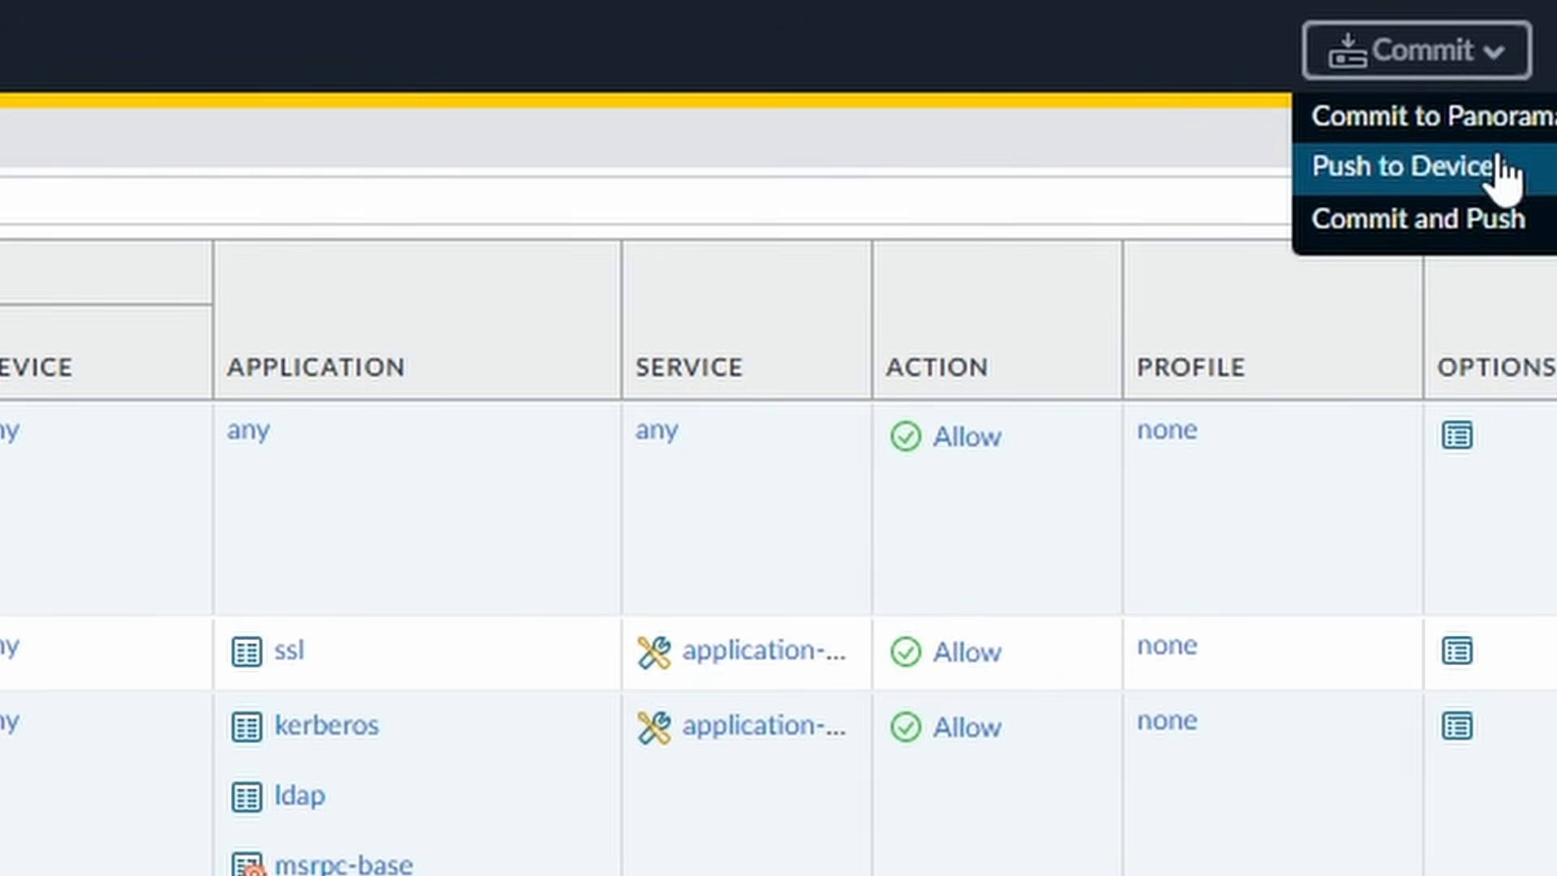
click(1482, 220)
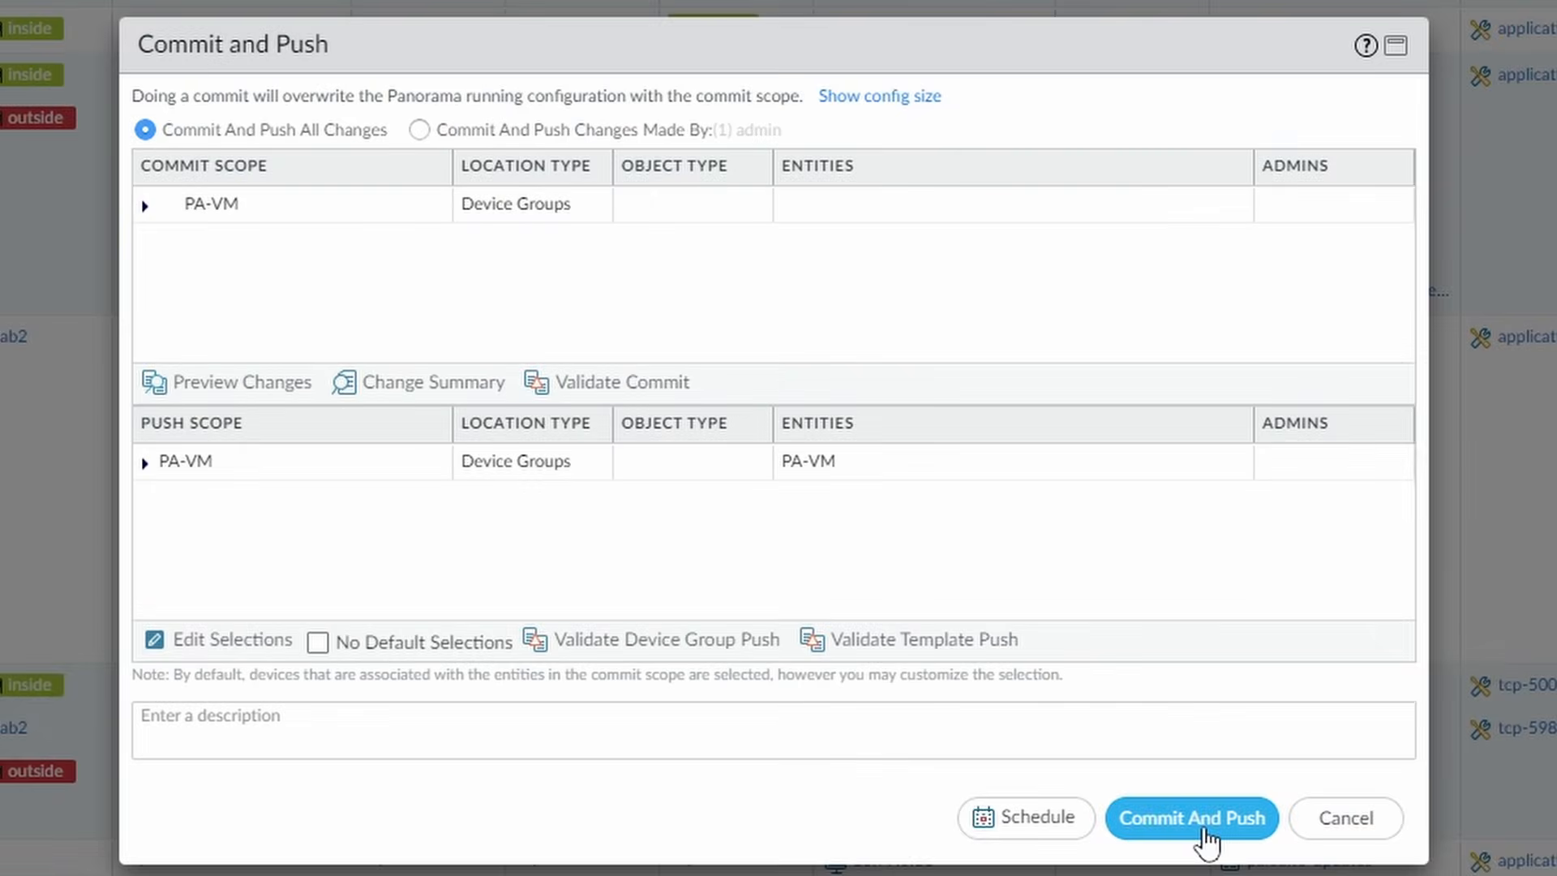
click(1168, 868)
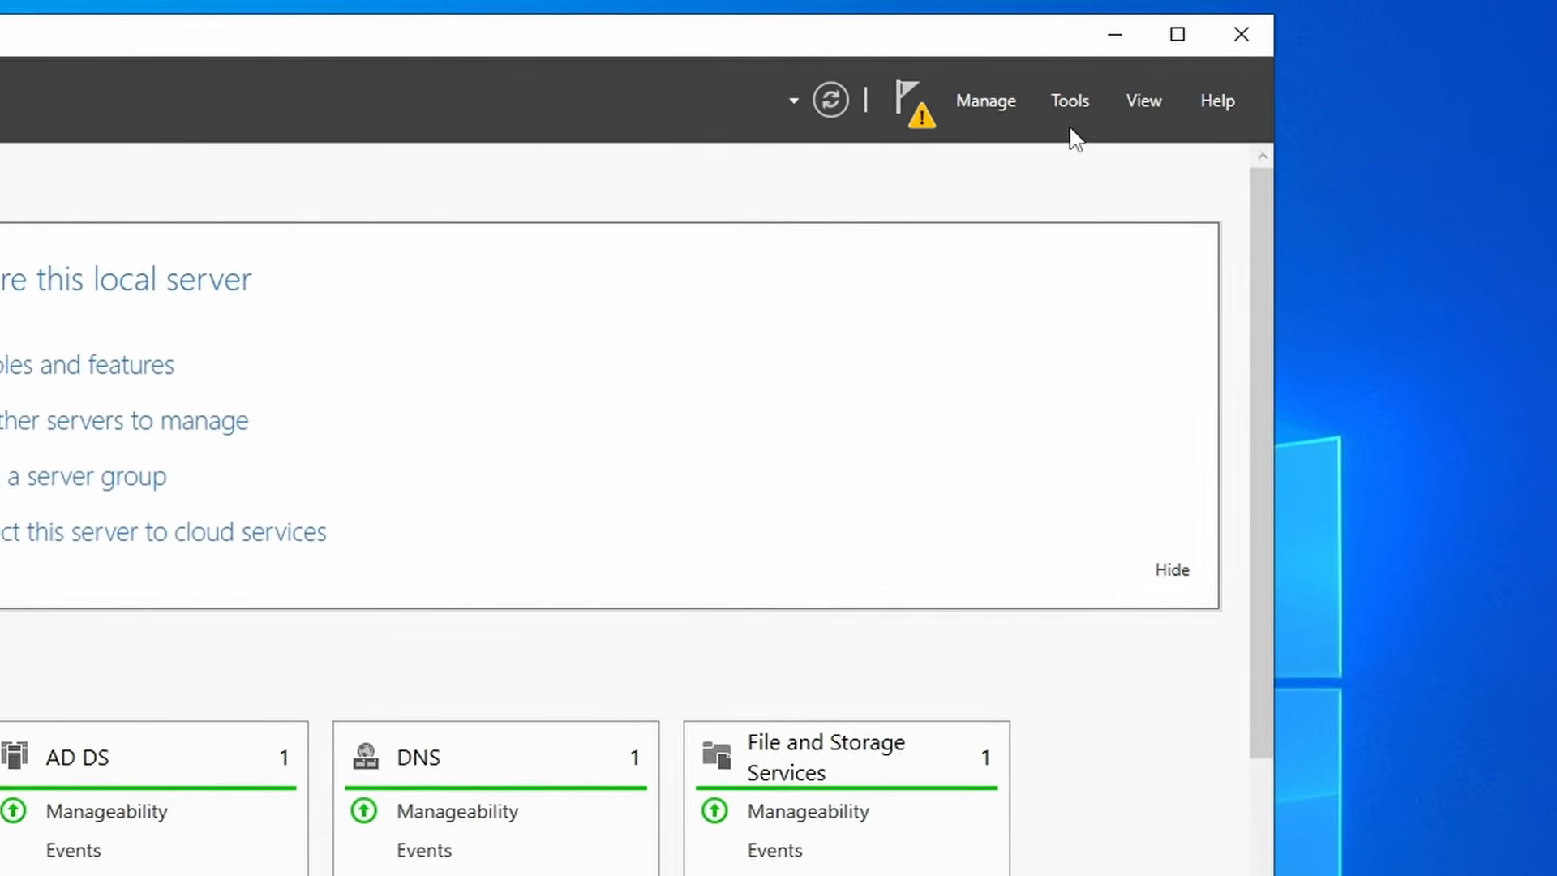
- Show Server Manager's Tools menu of administrative tools
click(1076, 103)
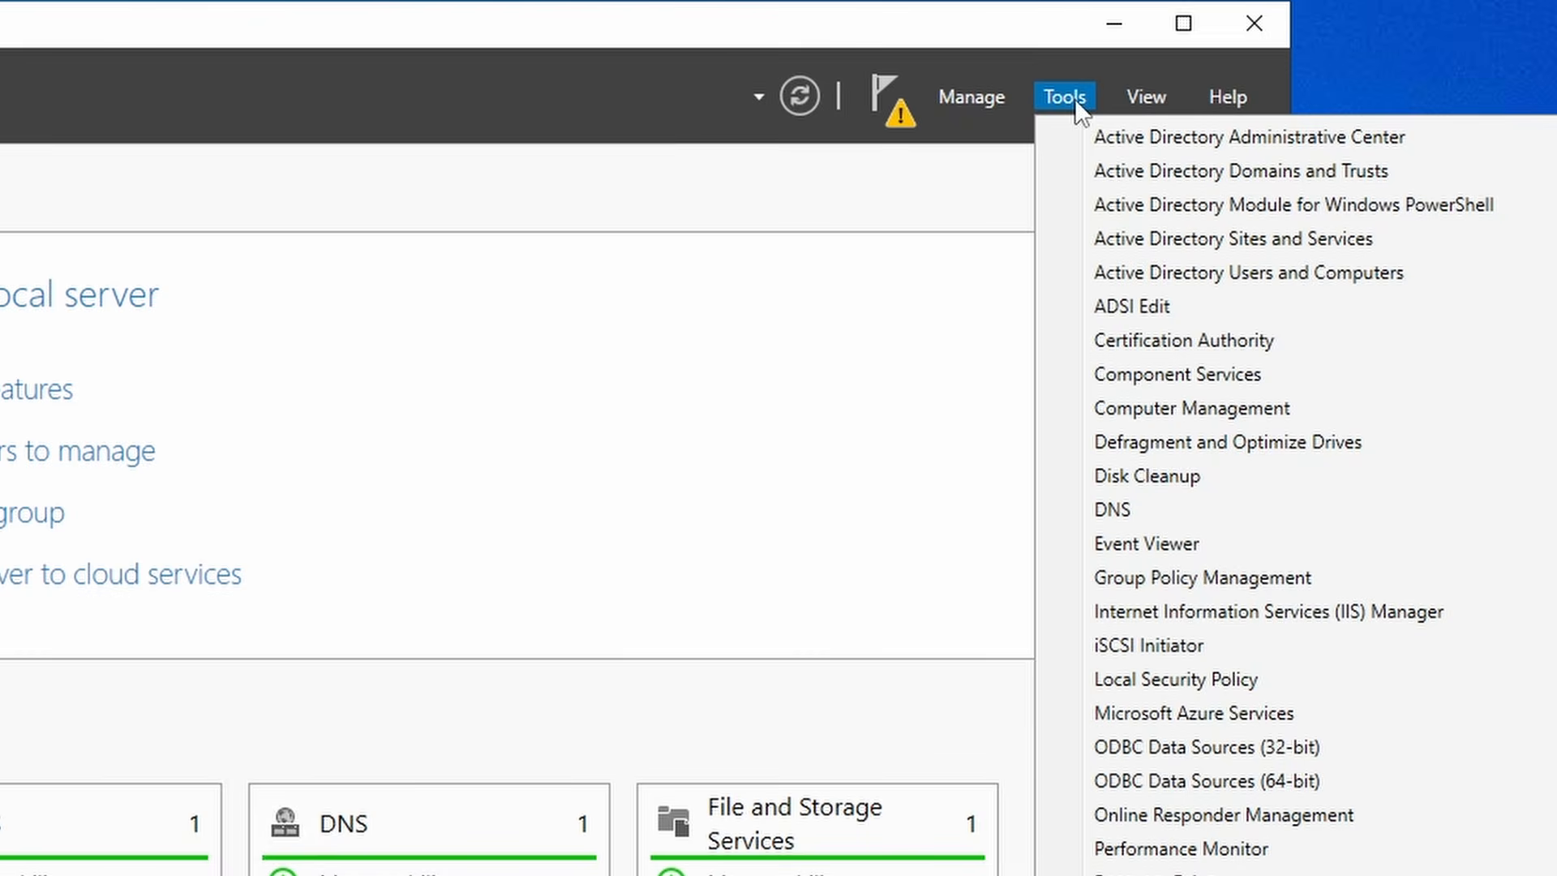
- Launch Active Directory Users and Computers and select the Service Account user in Users
click(1275, 271)
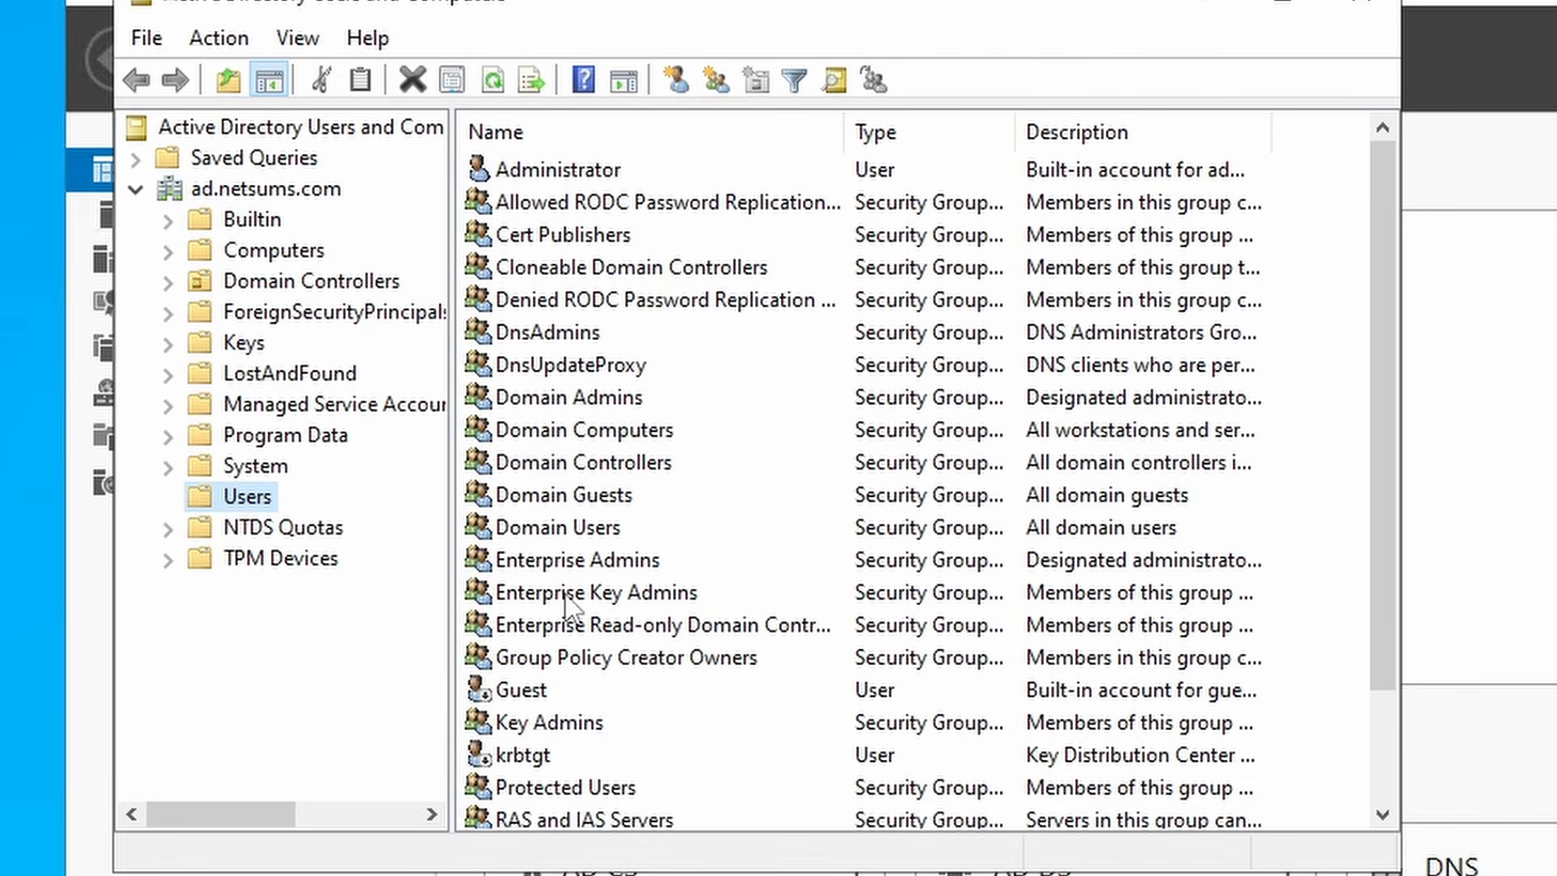
scroll(568, 604, down, 2)
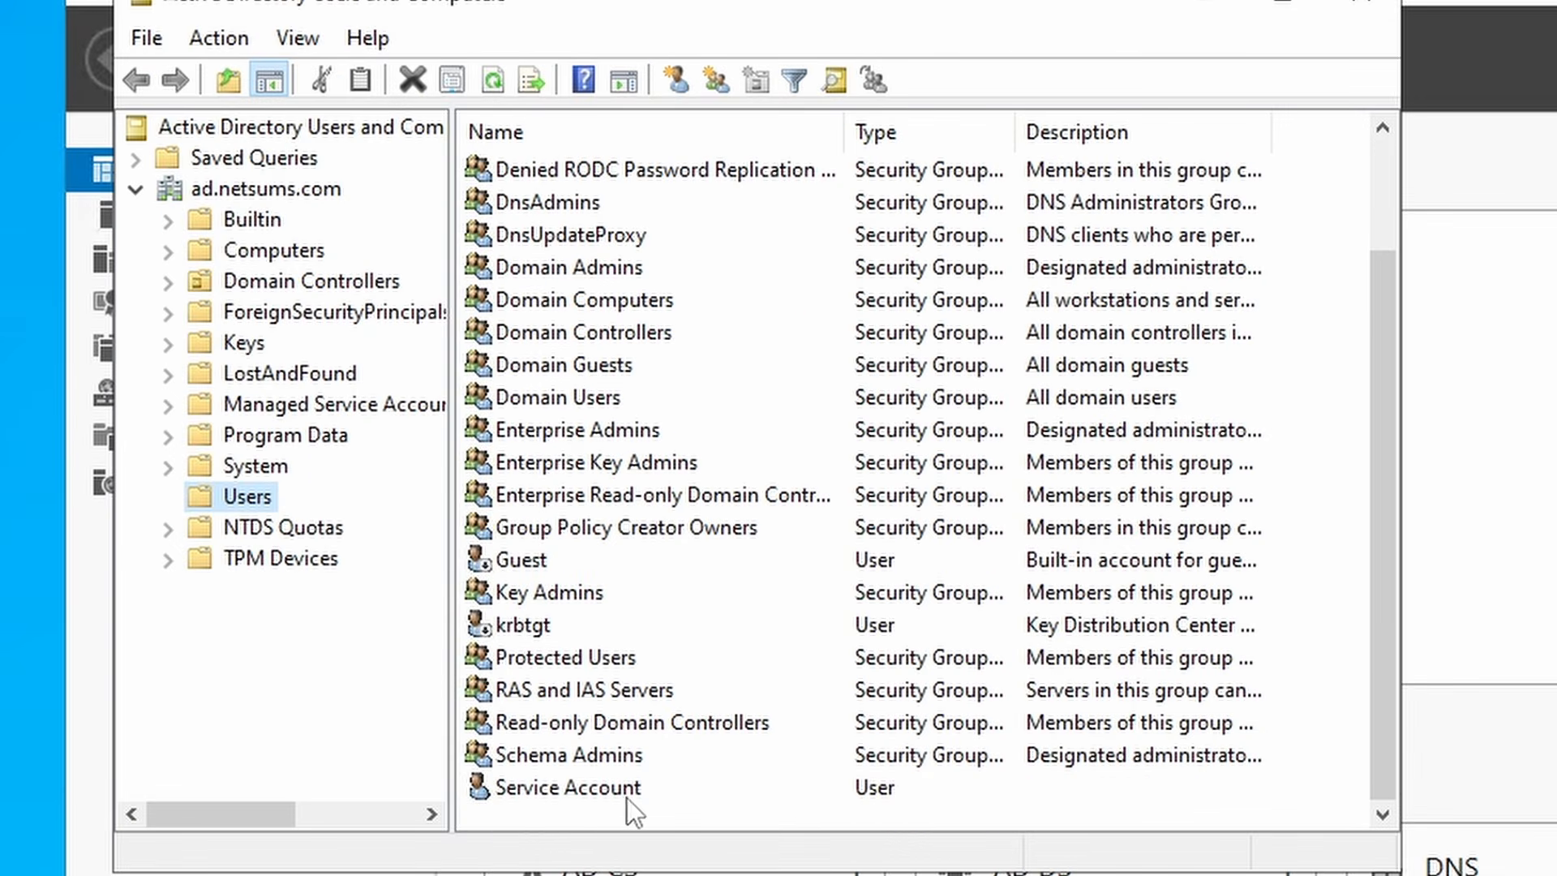
click(582, 796)
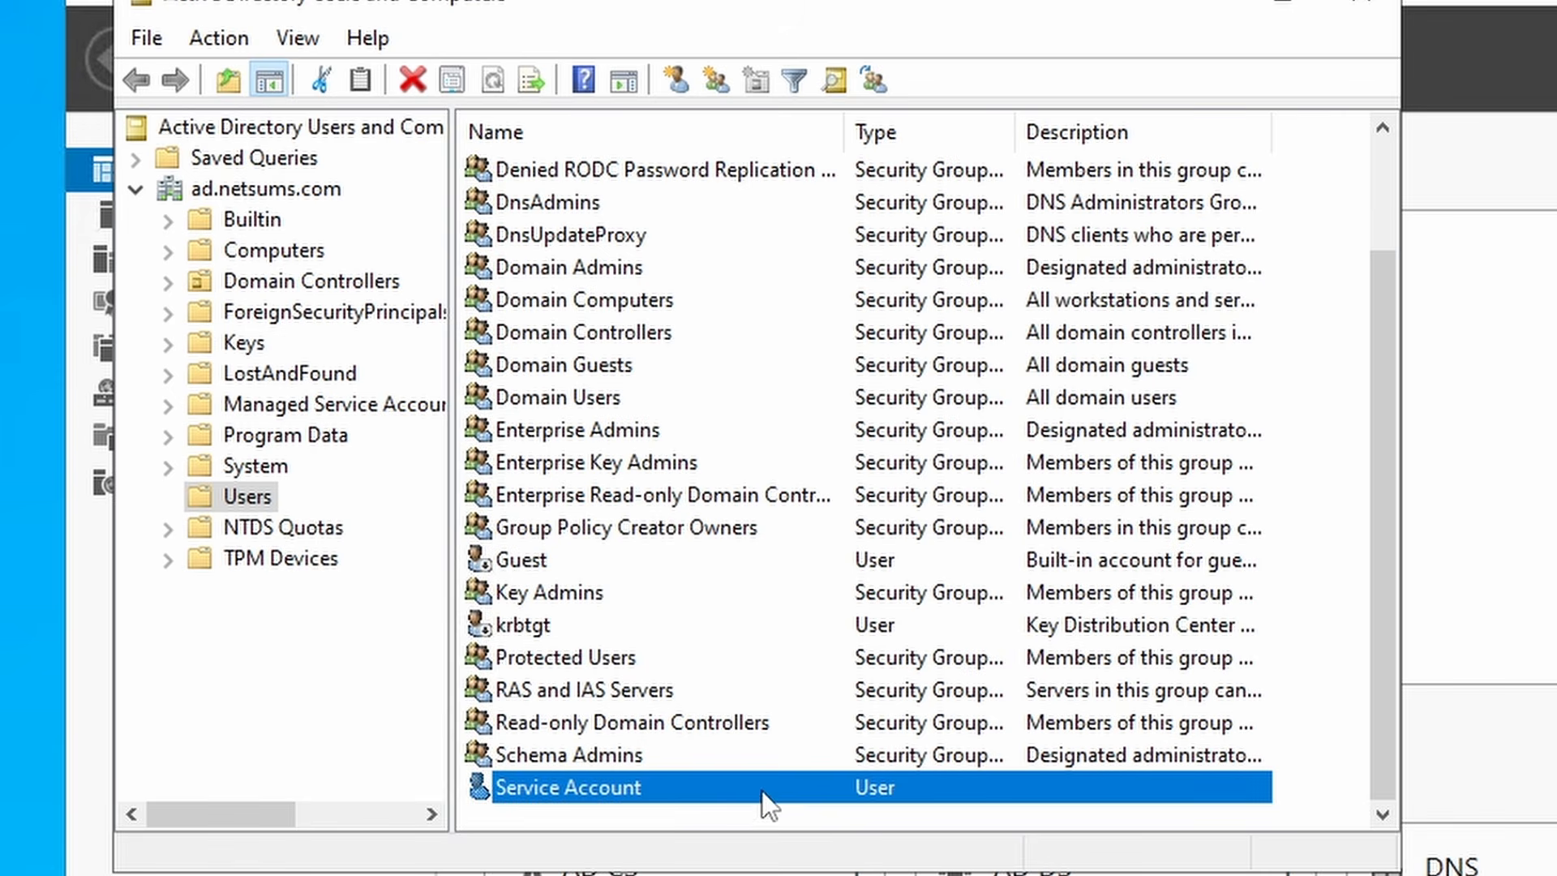
- Open the Service Account user's properties and review its logon name and group memberships
double_click(618, 785)
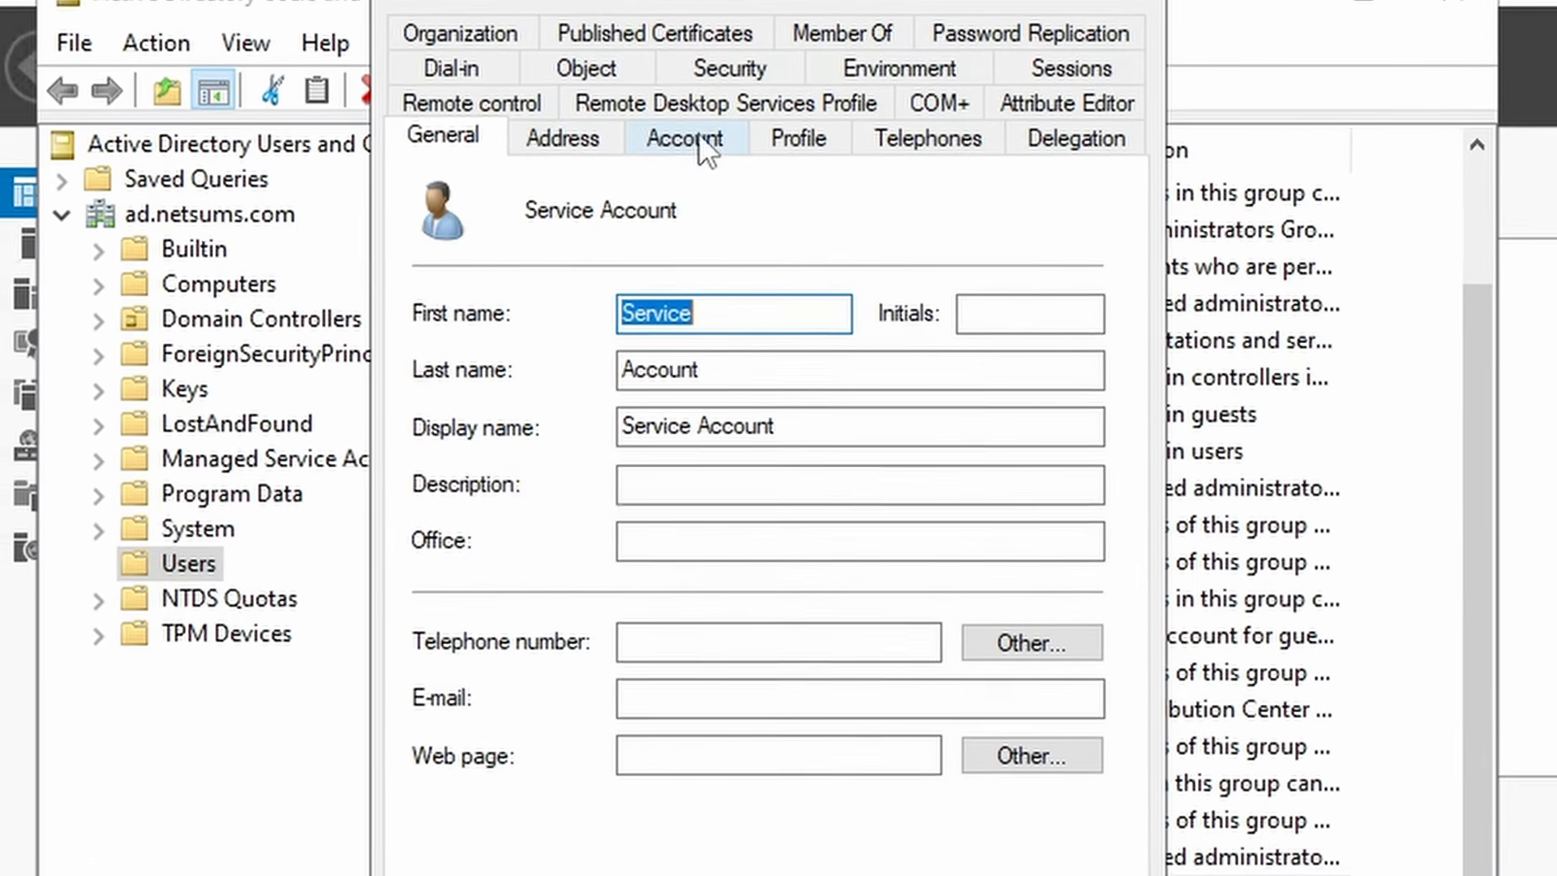
click(688, 134)
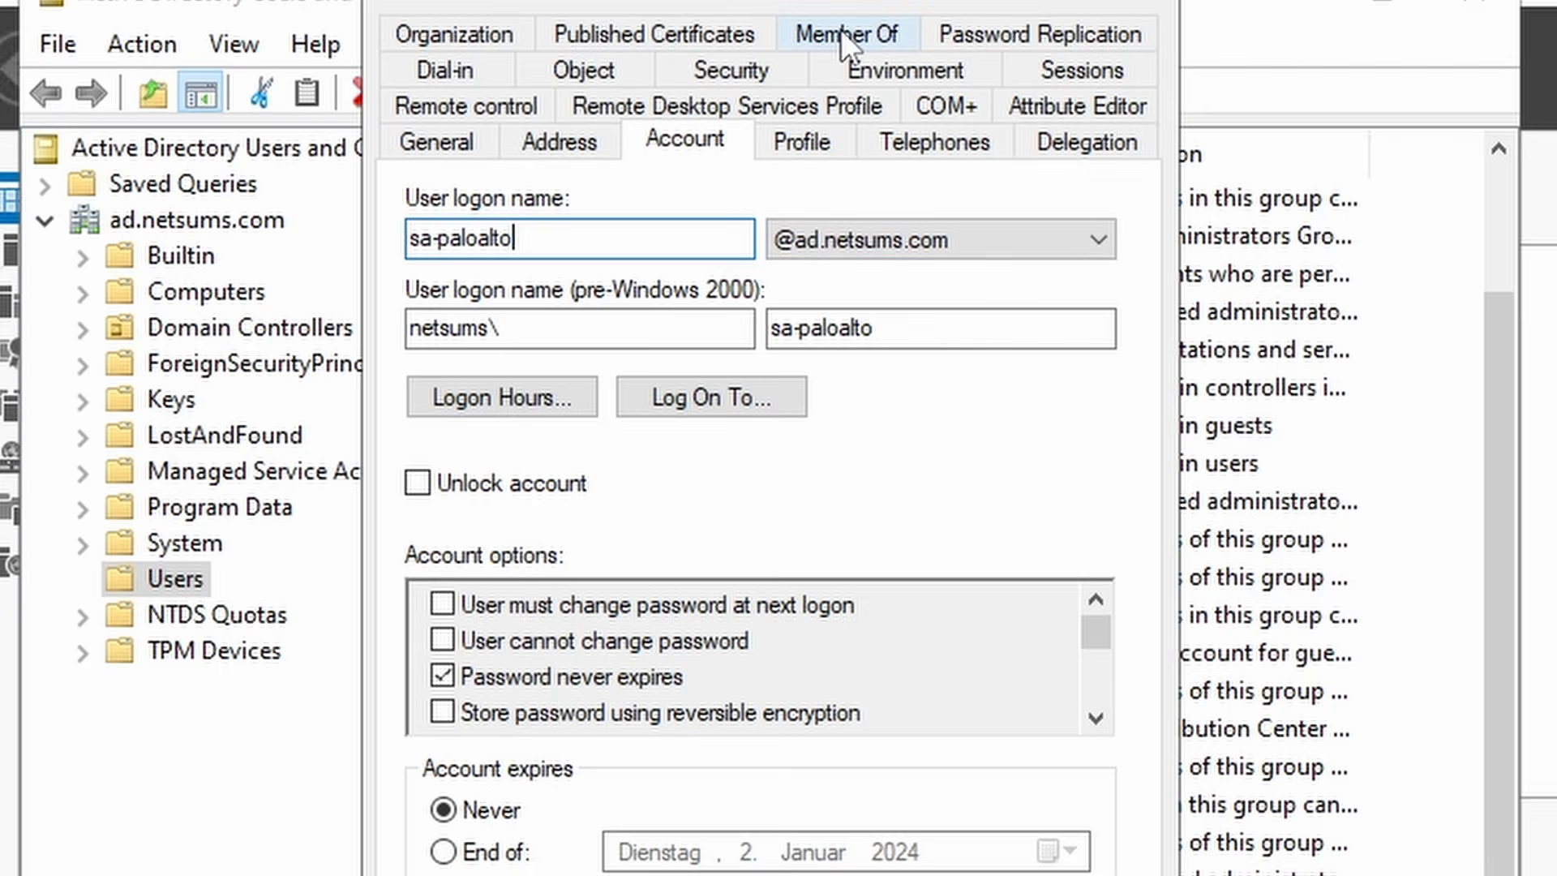
click(840, 30)
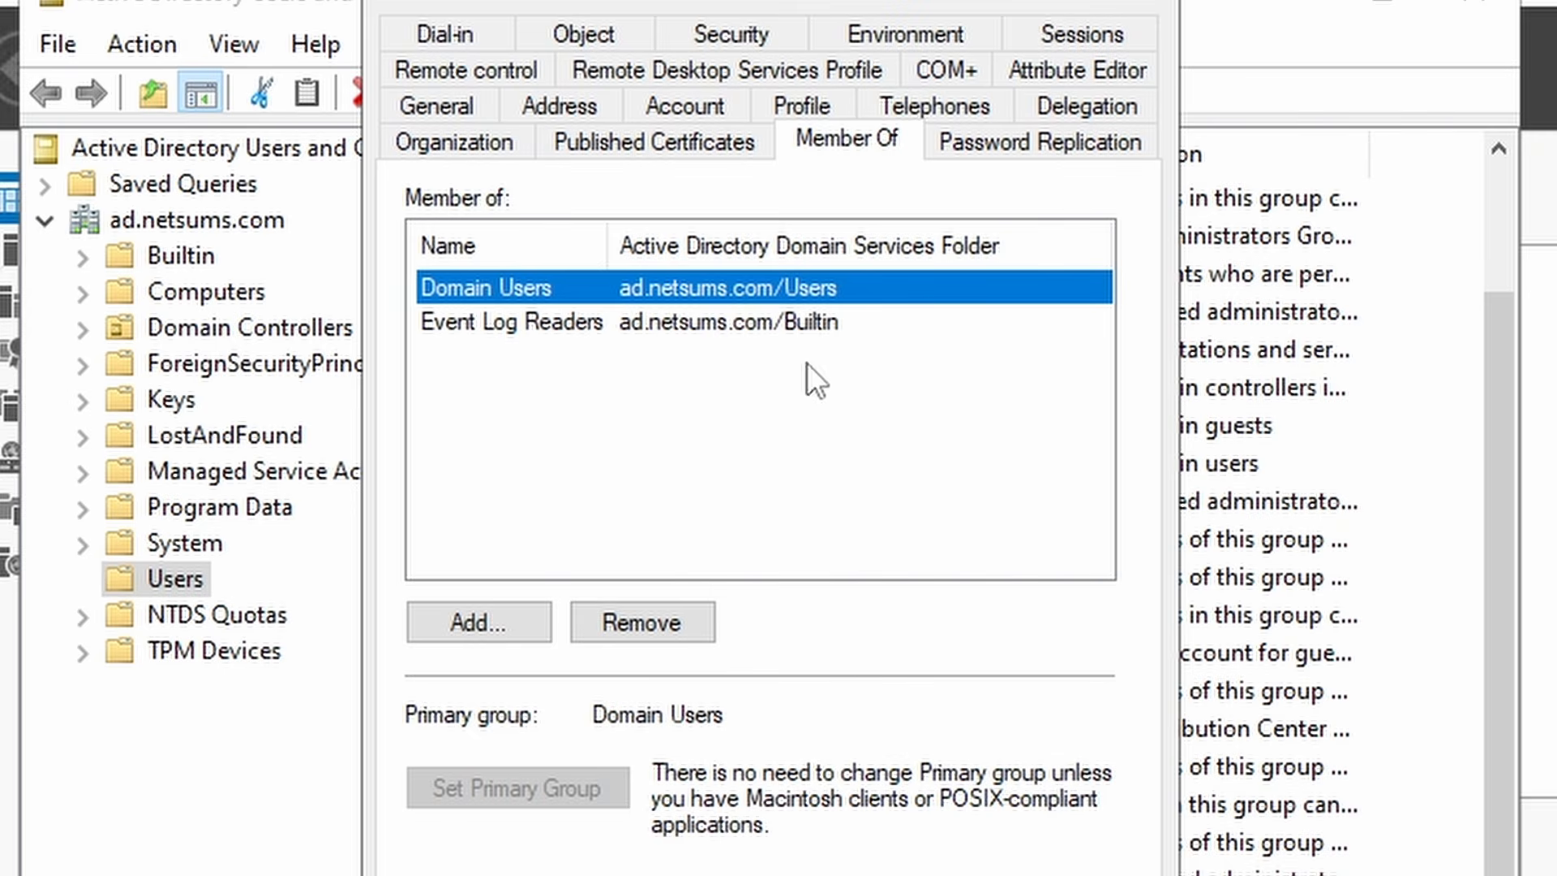
- Remove and re-add the Event Log Readers membership, then apply and close the properties
drag(614, 259, 643, 259)
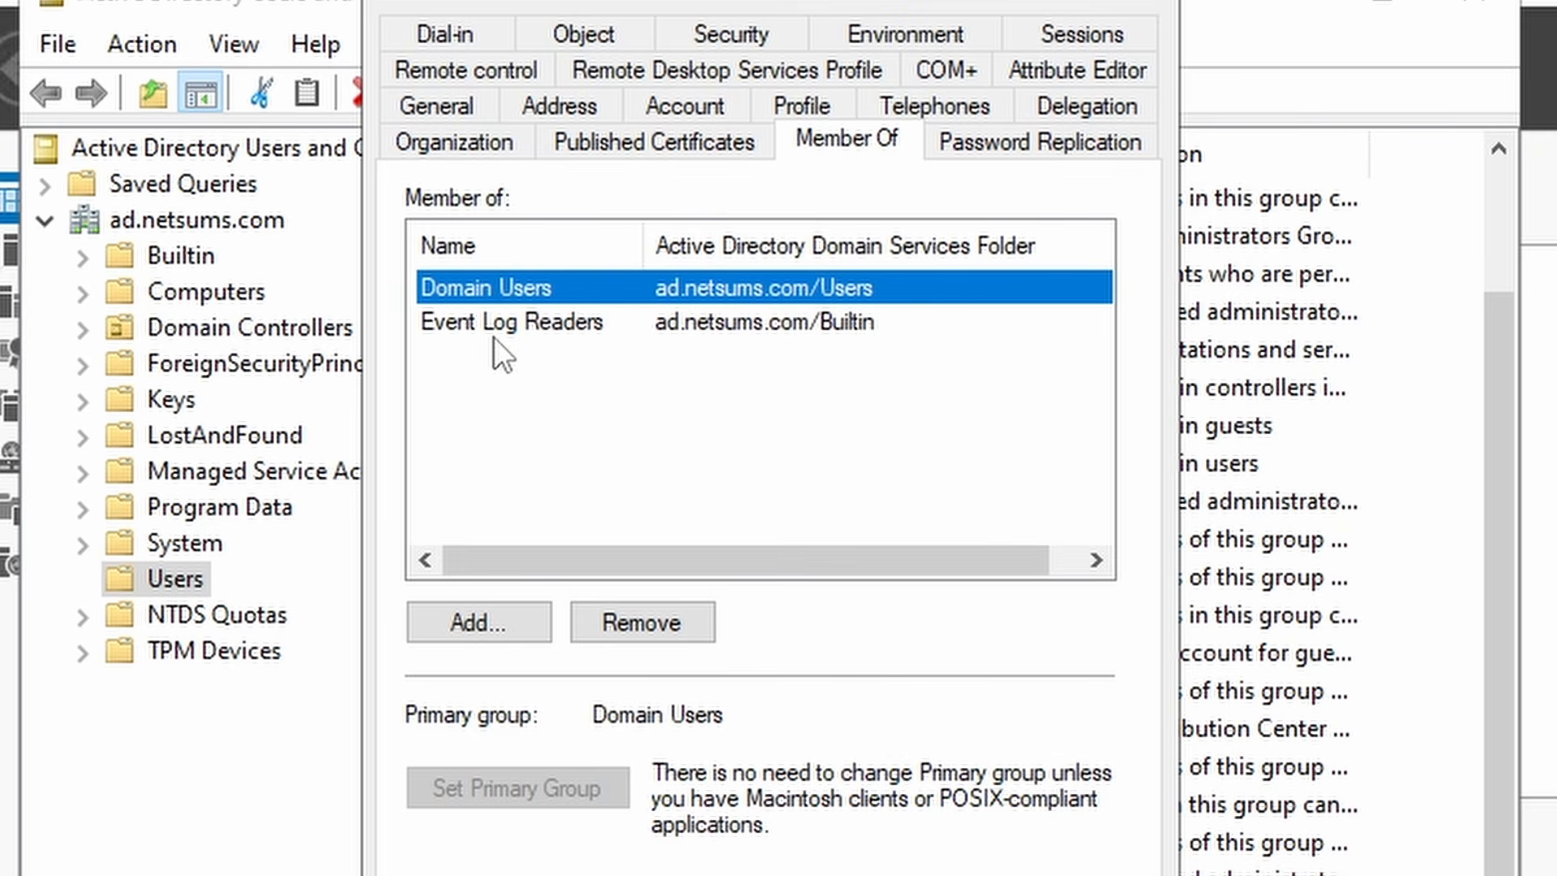
click(548, 328)
click(657, 634)
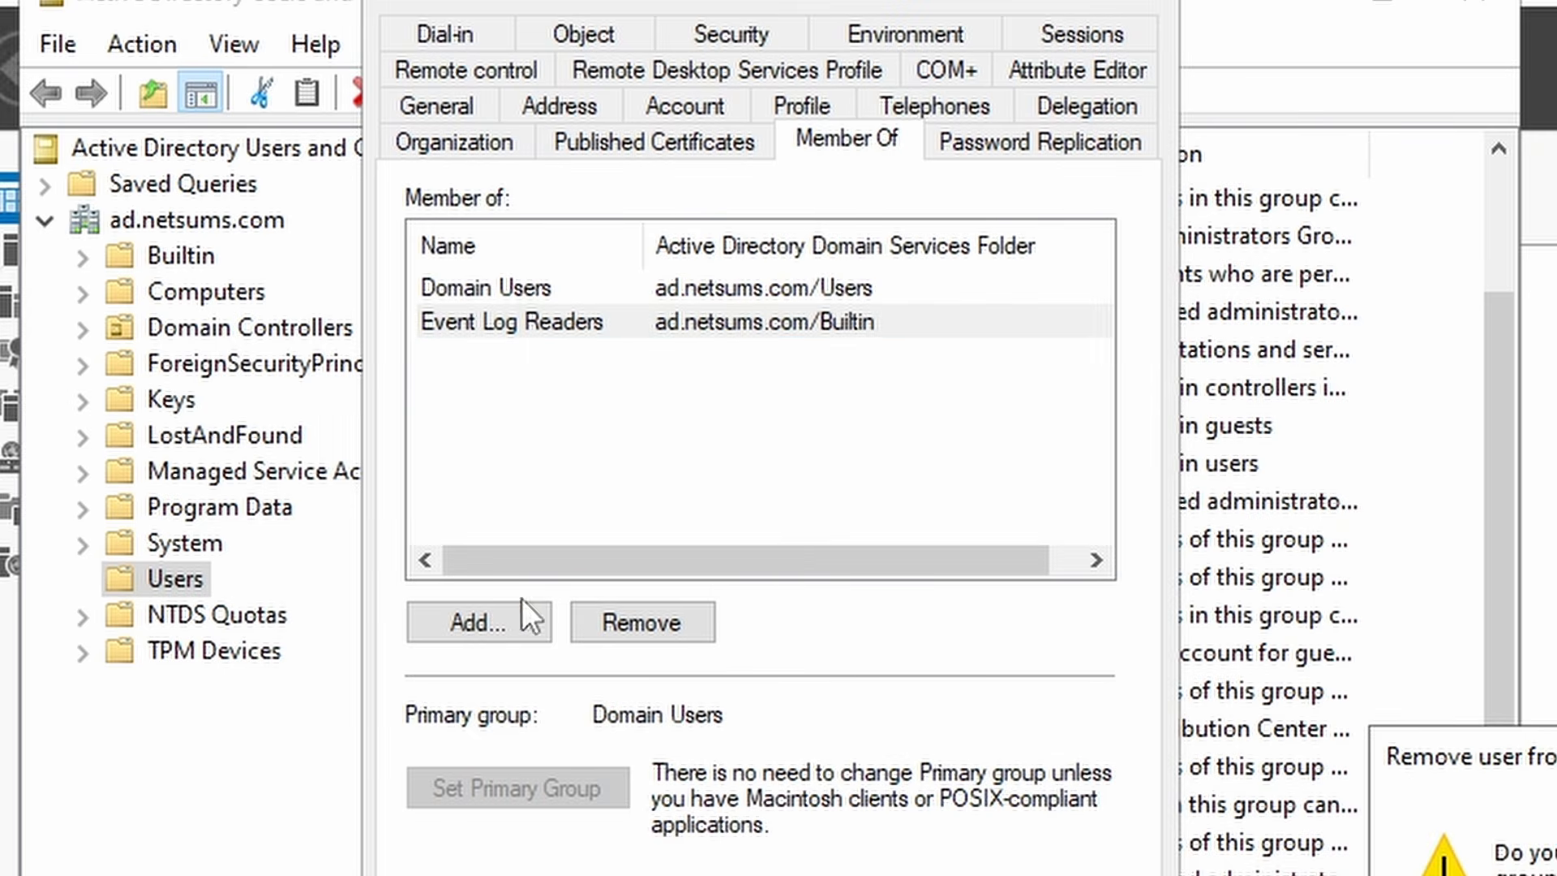
key(Return)
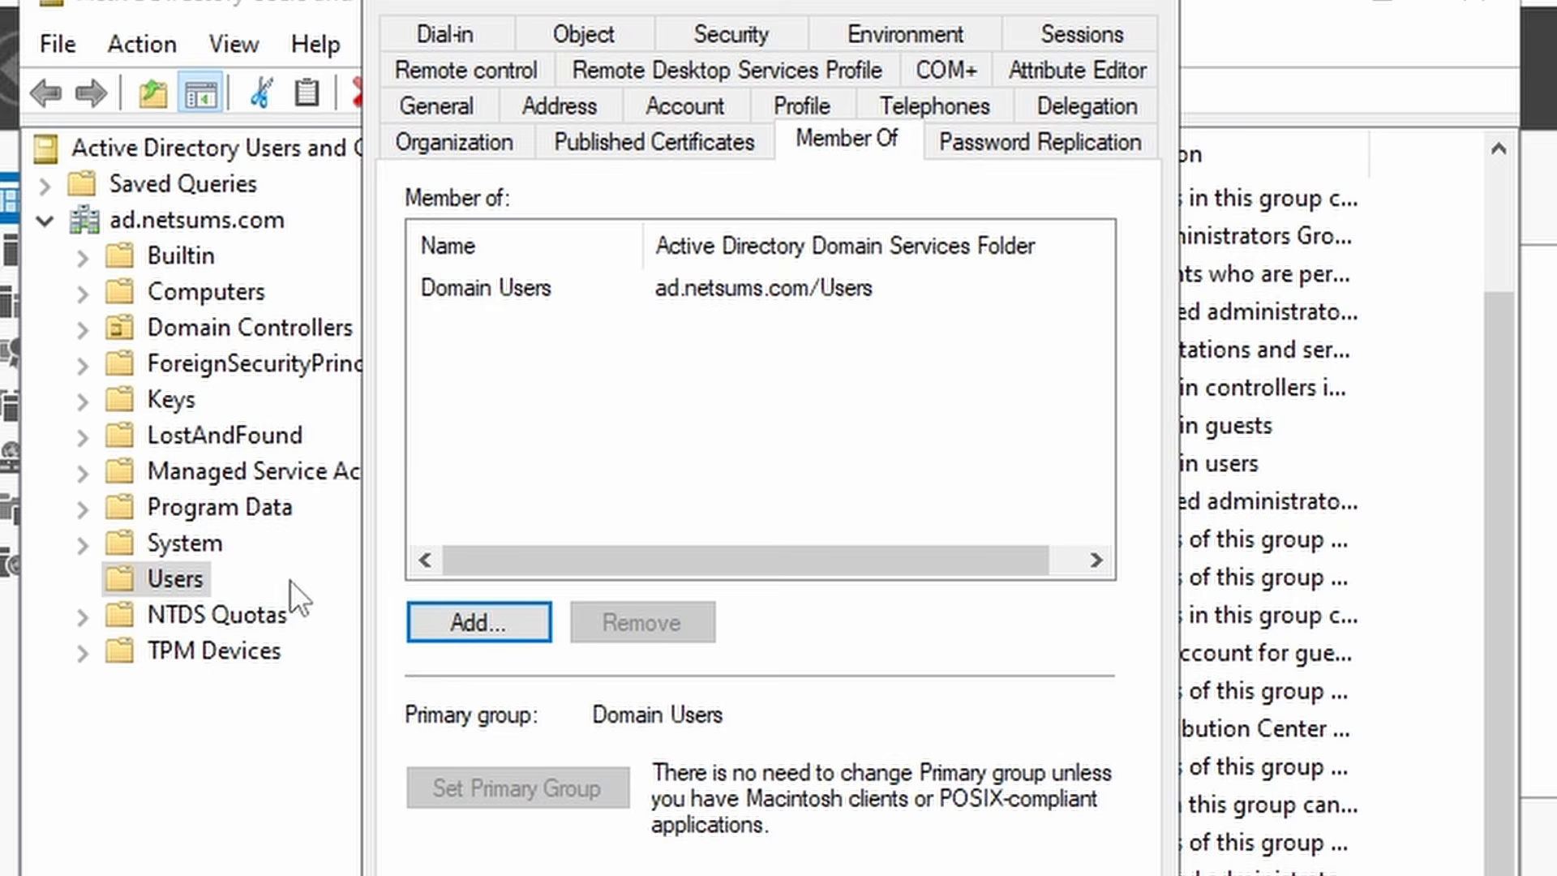
click(483, 616)
text(event)
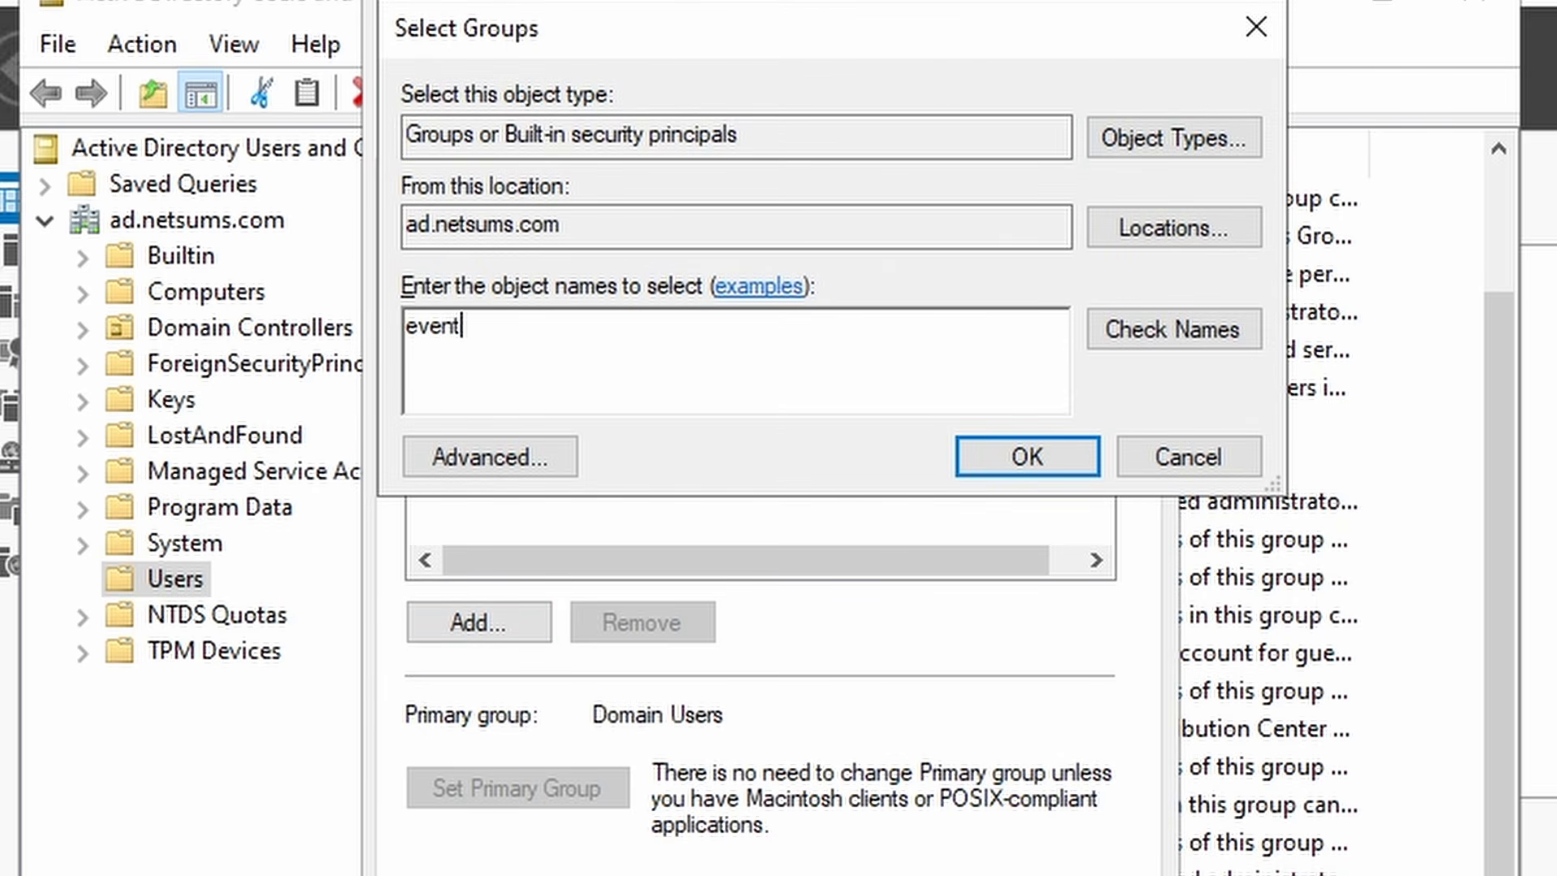
key(Return)
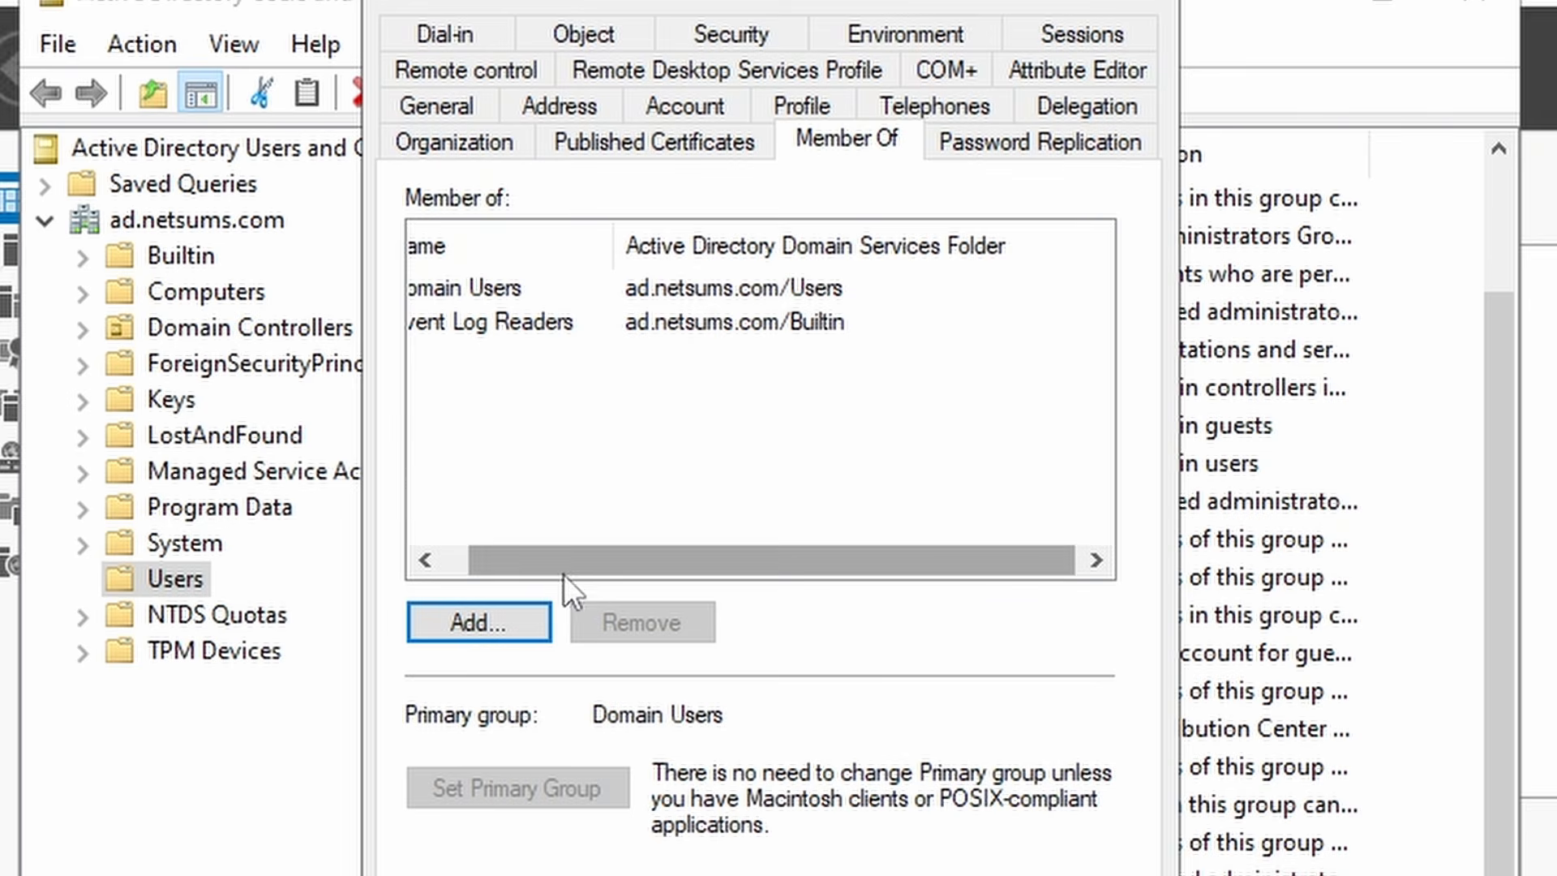
drag(563, 572, 531, 566)
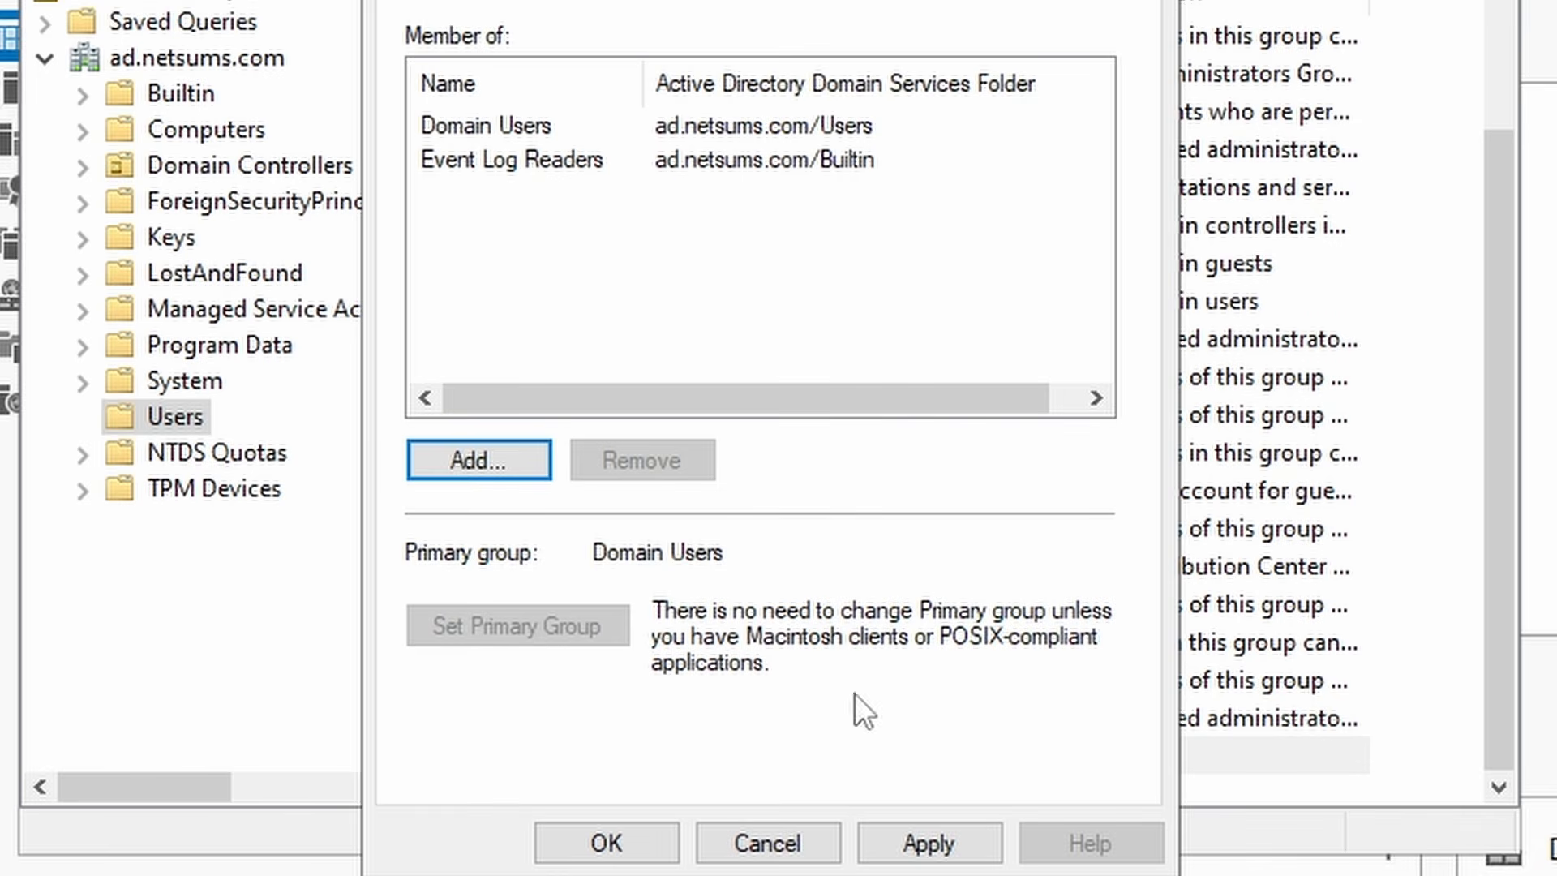
click(944, 848)
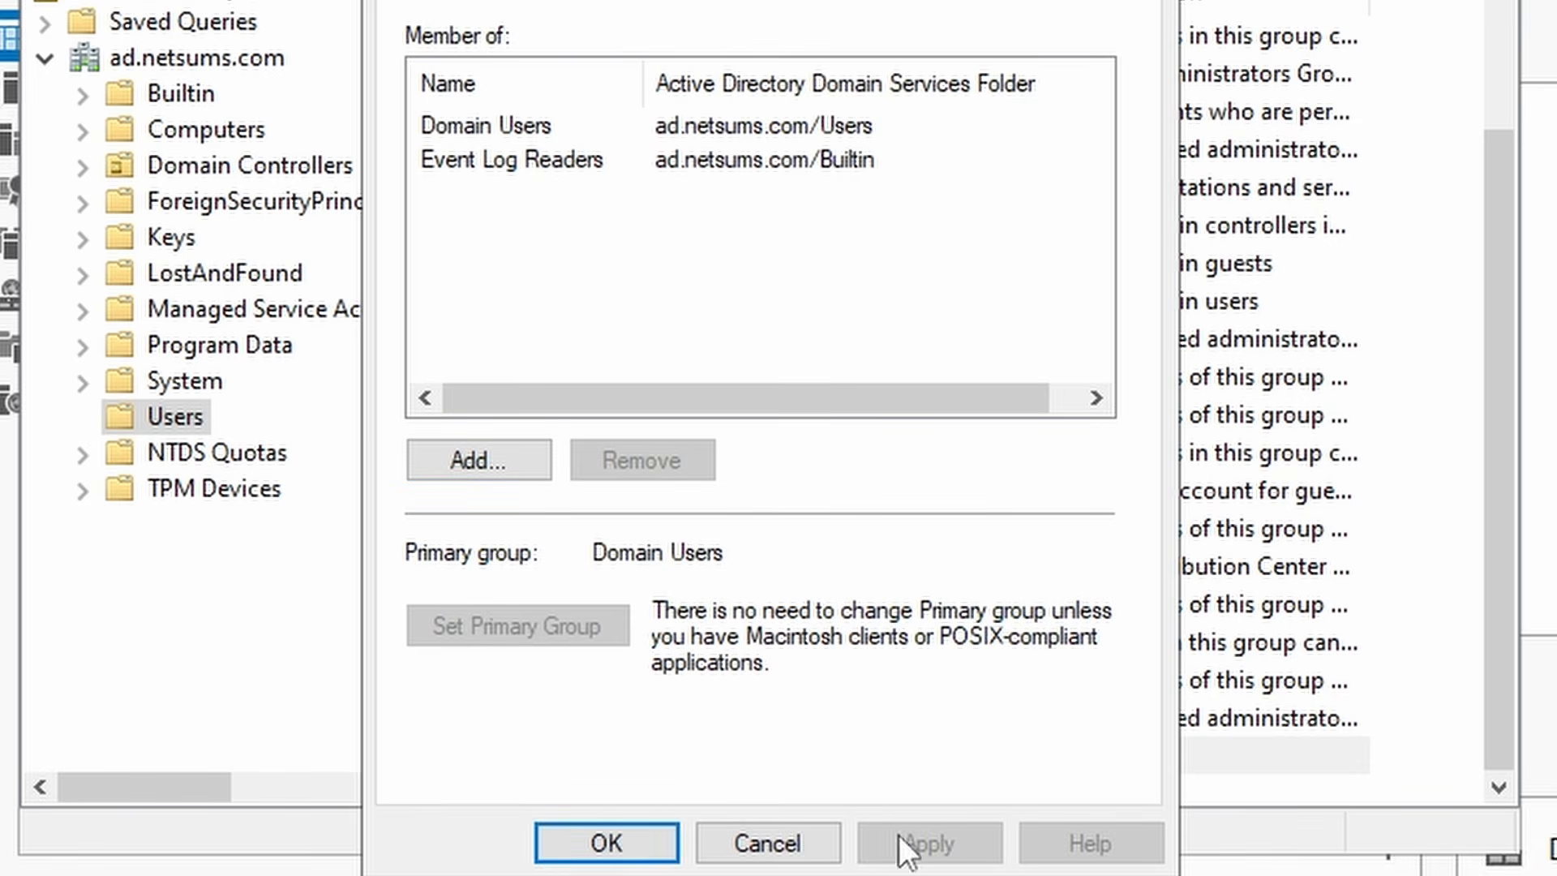
click(604, 843)
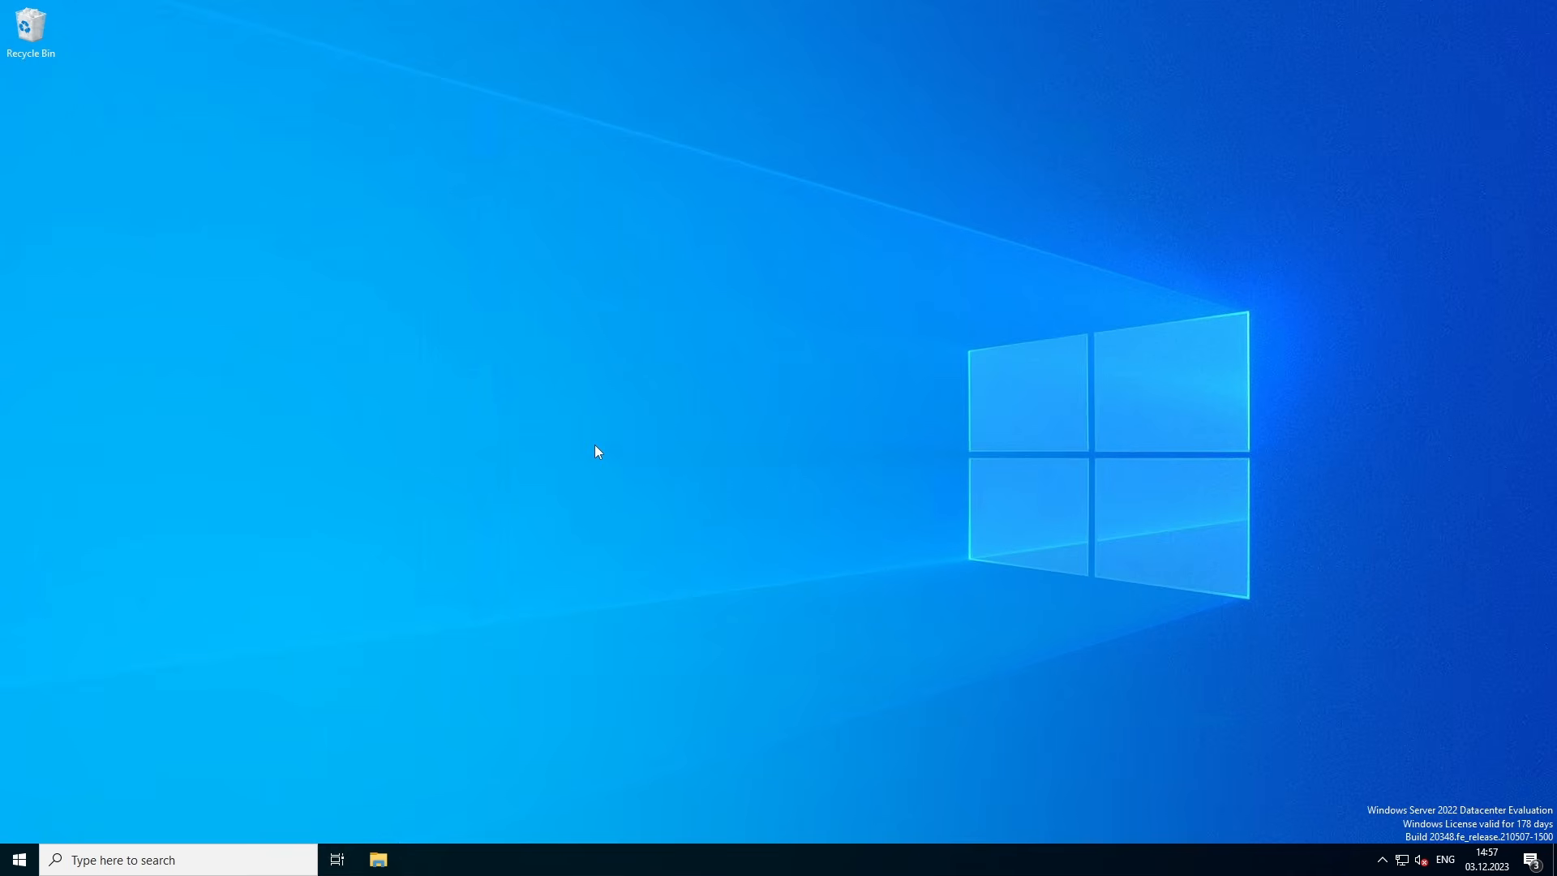
- Open File Explorer and browse to the Temp folder on Local Disk (C:)
click(376, 864)
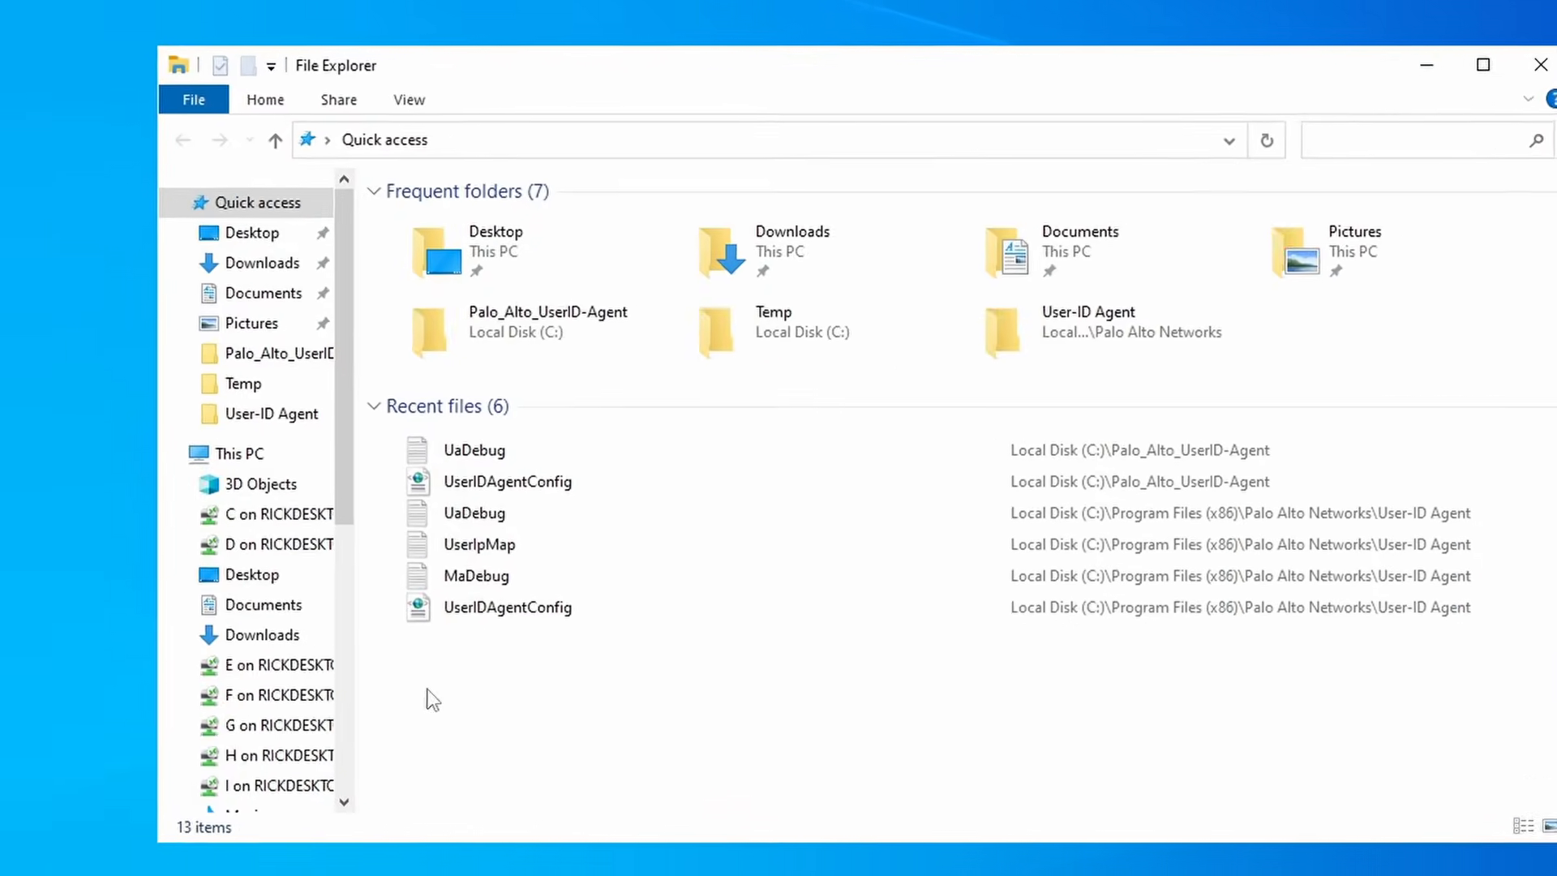
scroll(191, 739, down, 5)
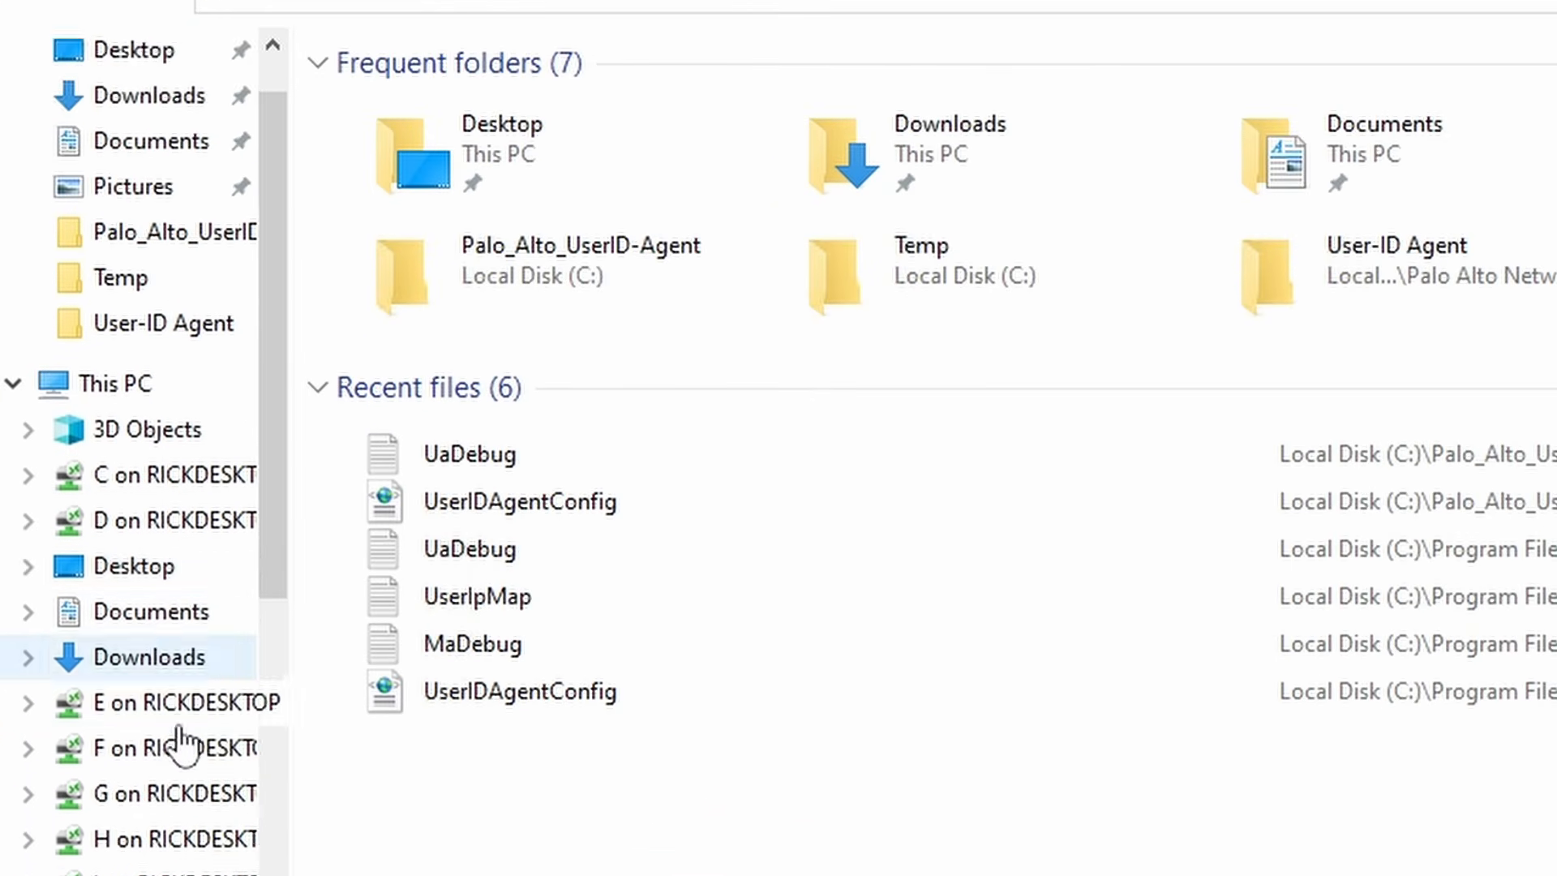
scroll(202, 827, down, 4)
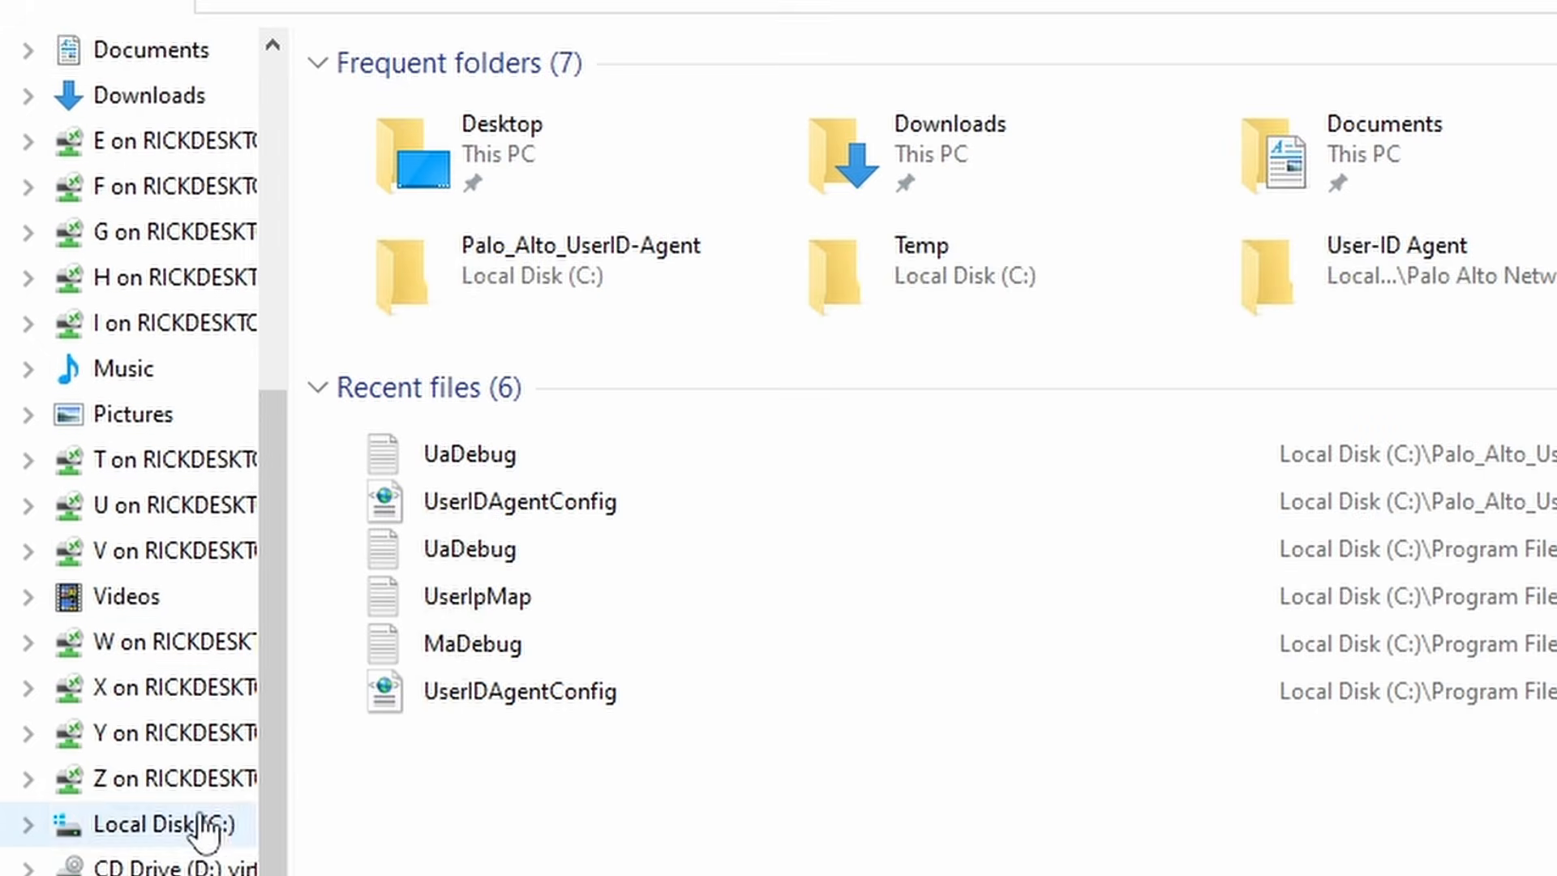
click(157, 828)
click(154, 789)
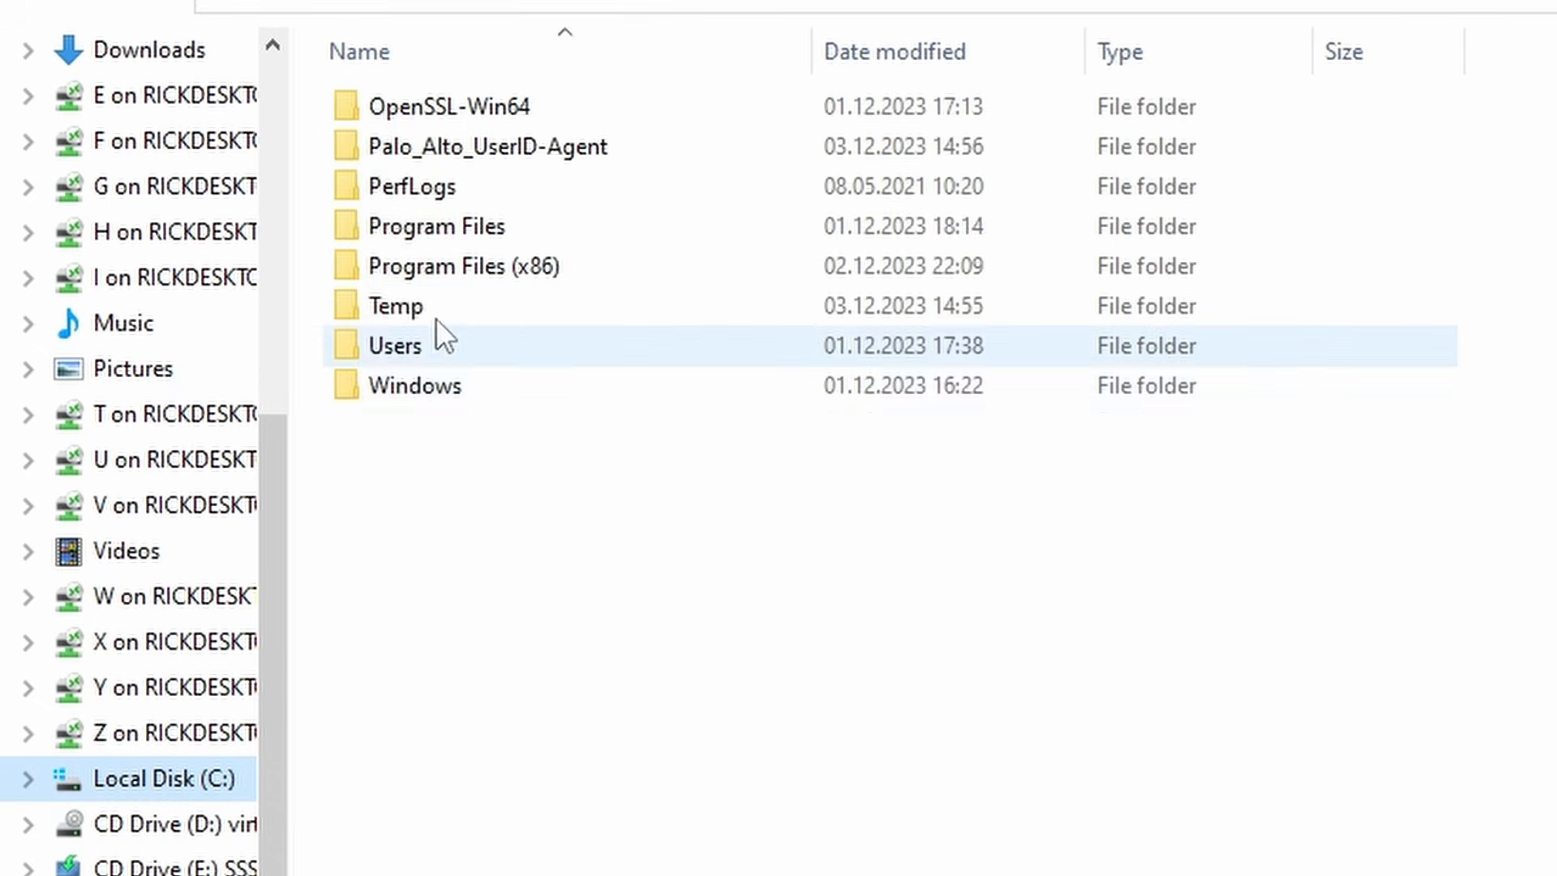
double_click(418, 302)
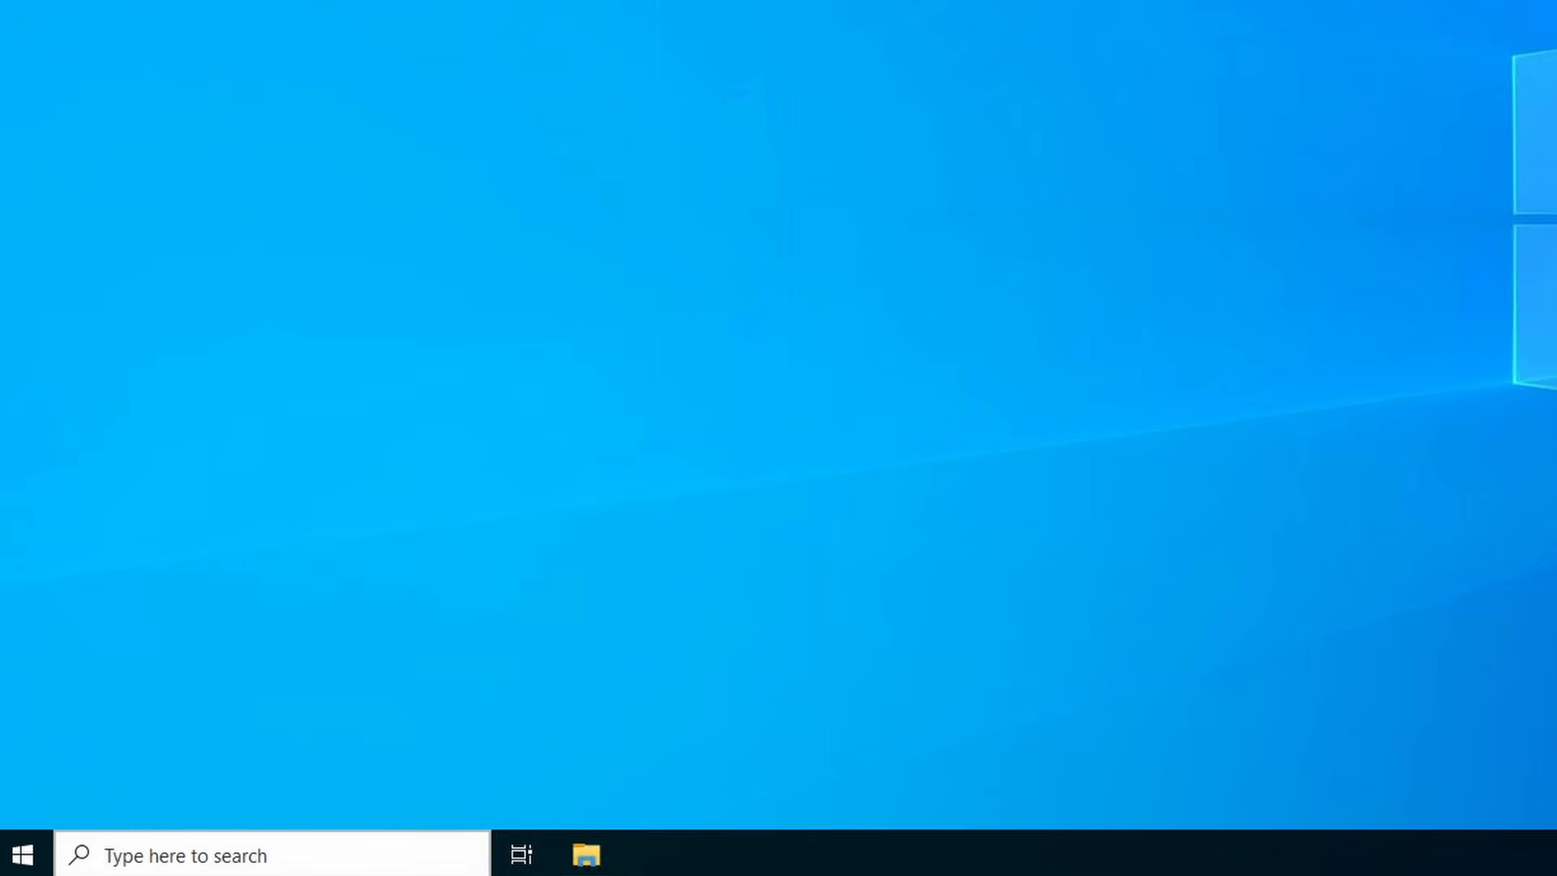
- Search 'windows' to reach Windows Administrative Tools and launch Local Security Policy
click(187, 856)
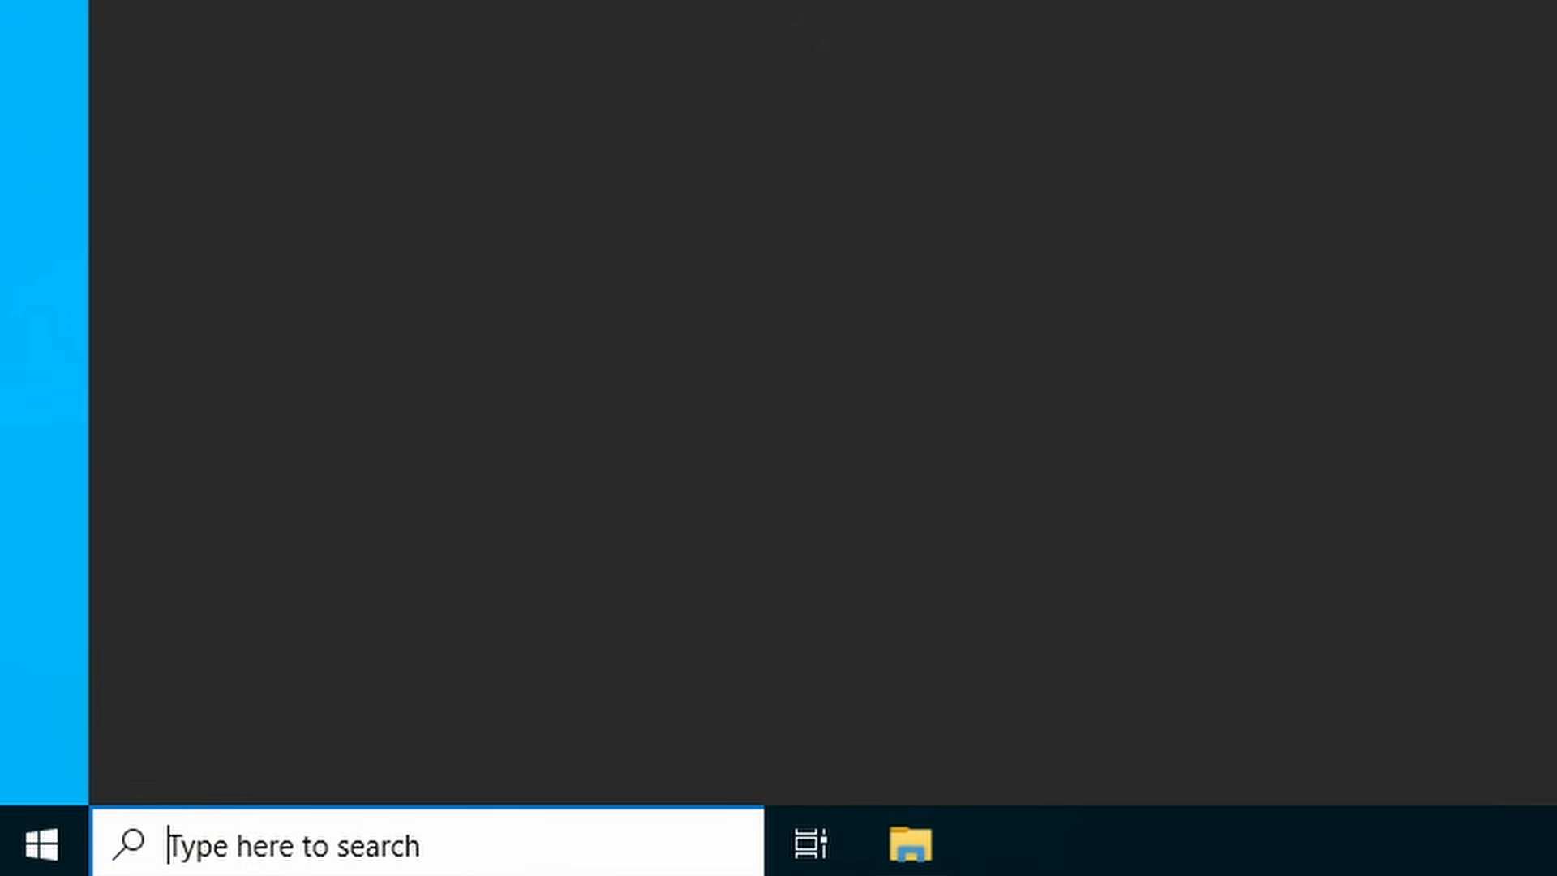
text(windows)
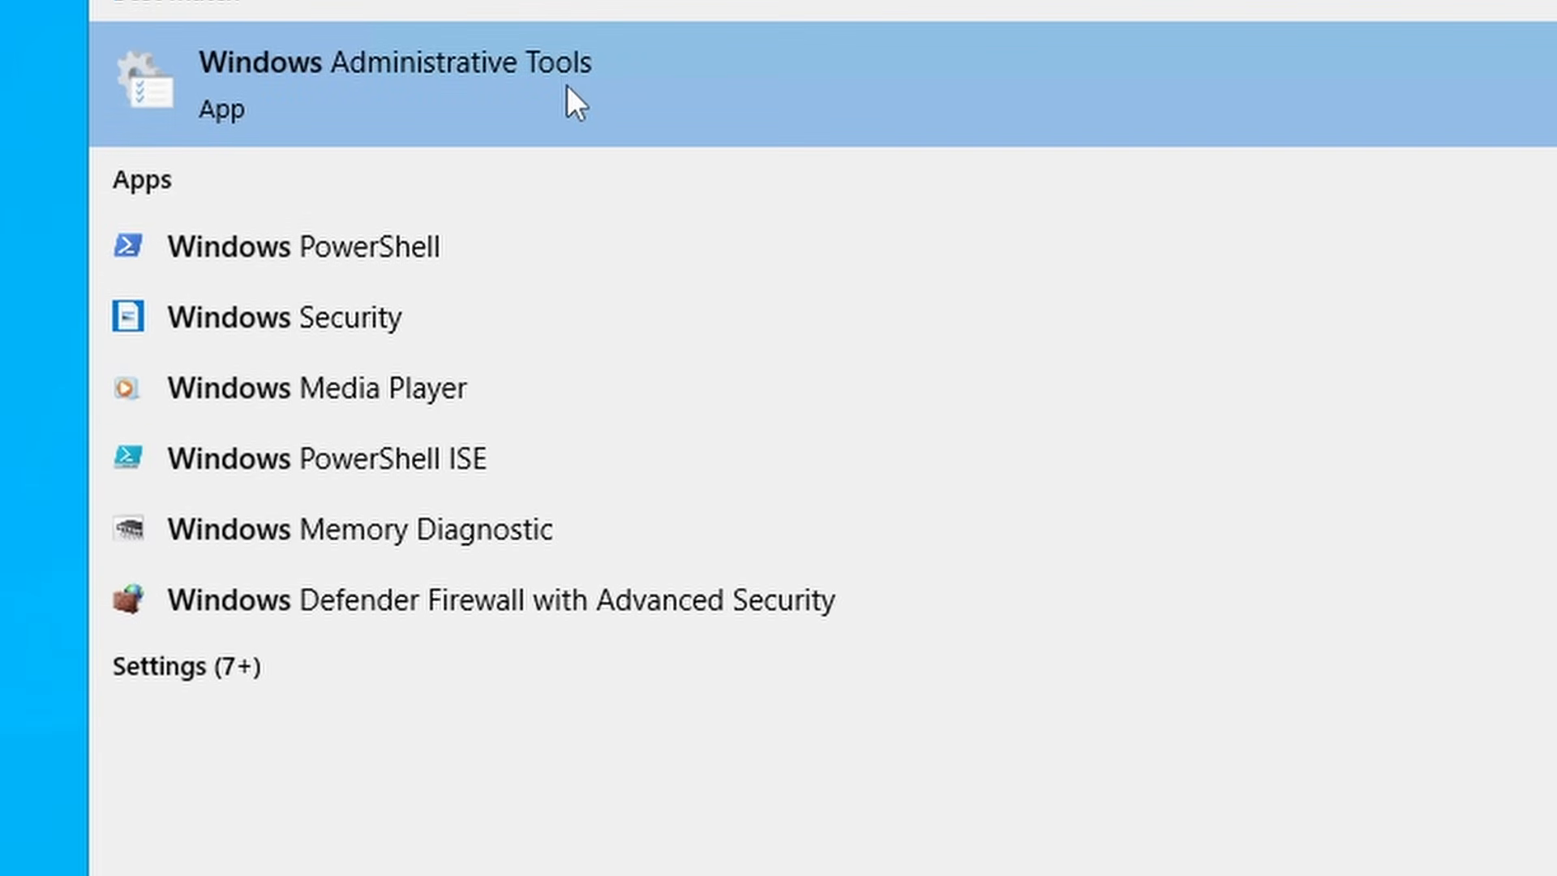
click(679, 70)
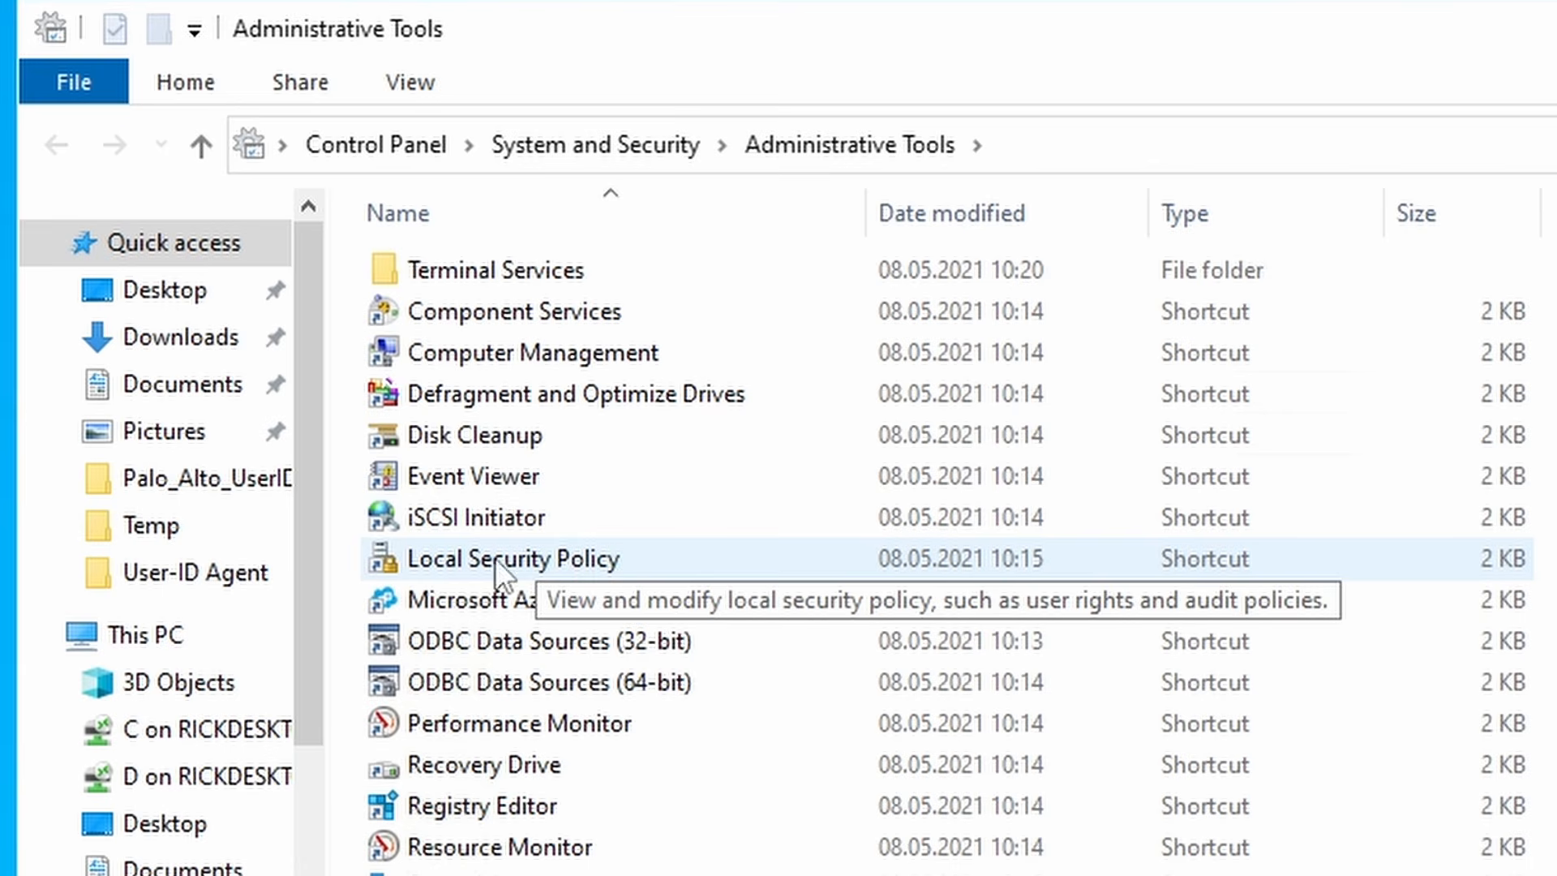
click(648, 559)
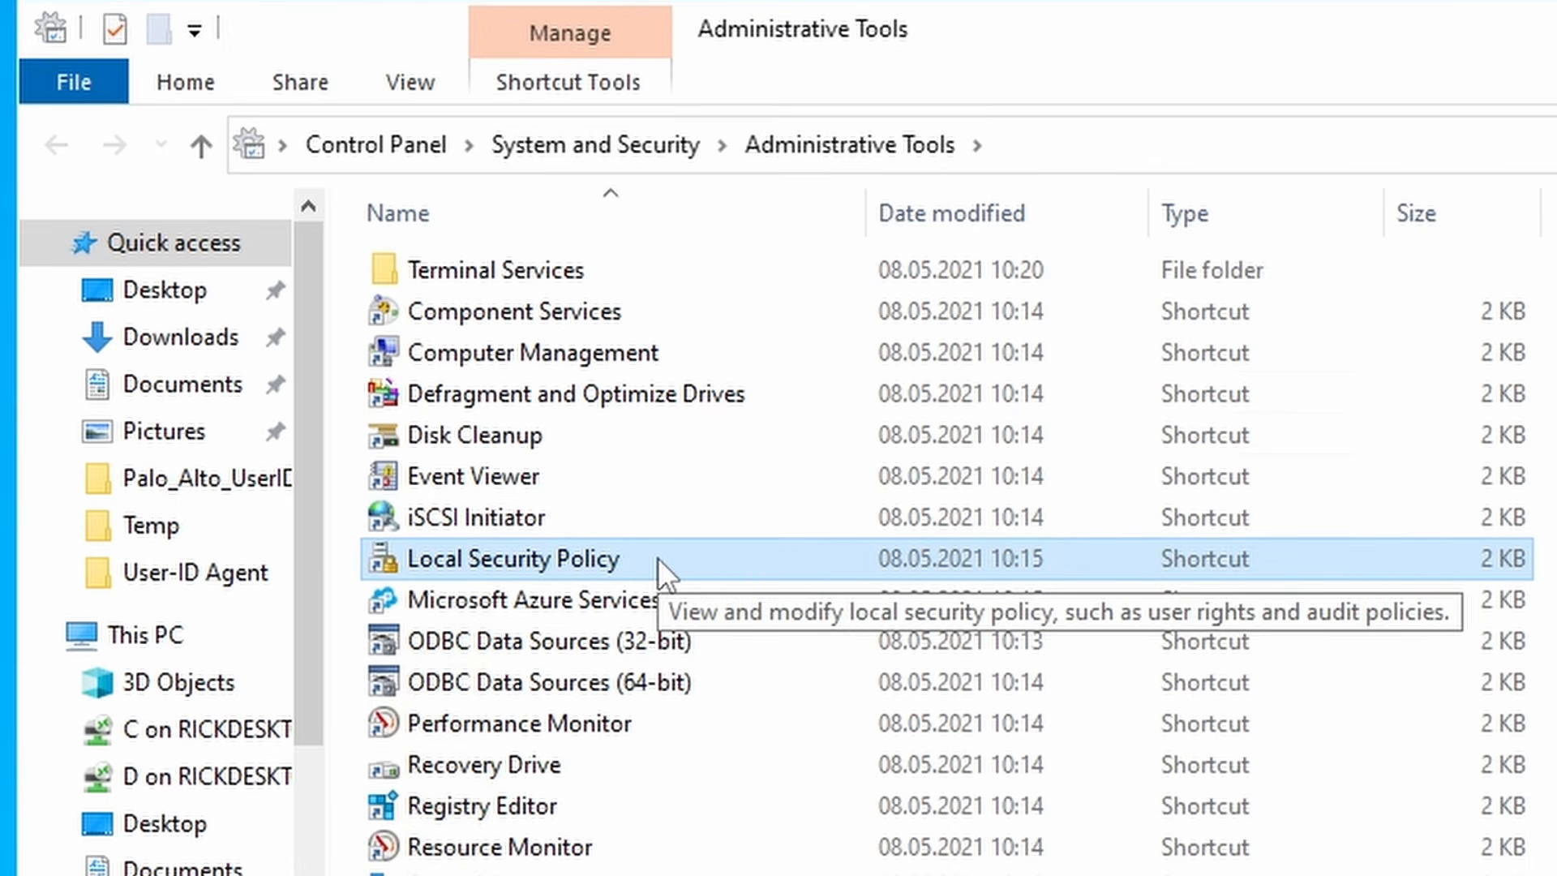
double_click(658, 557)
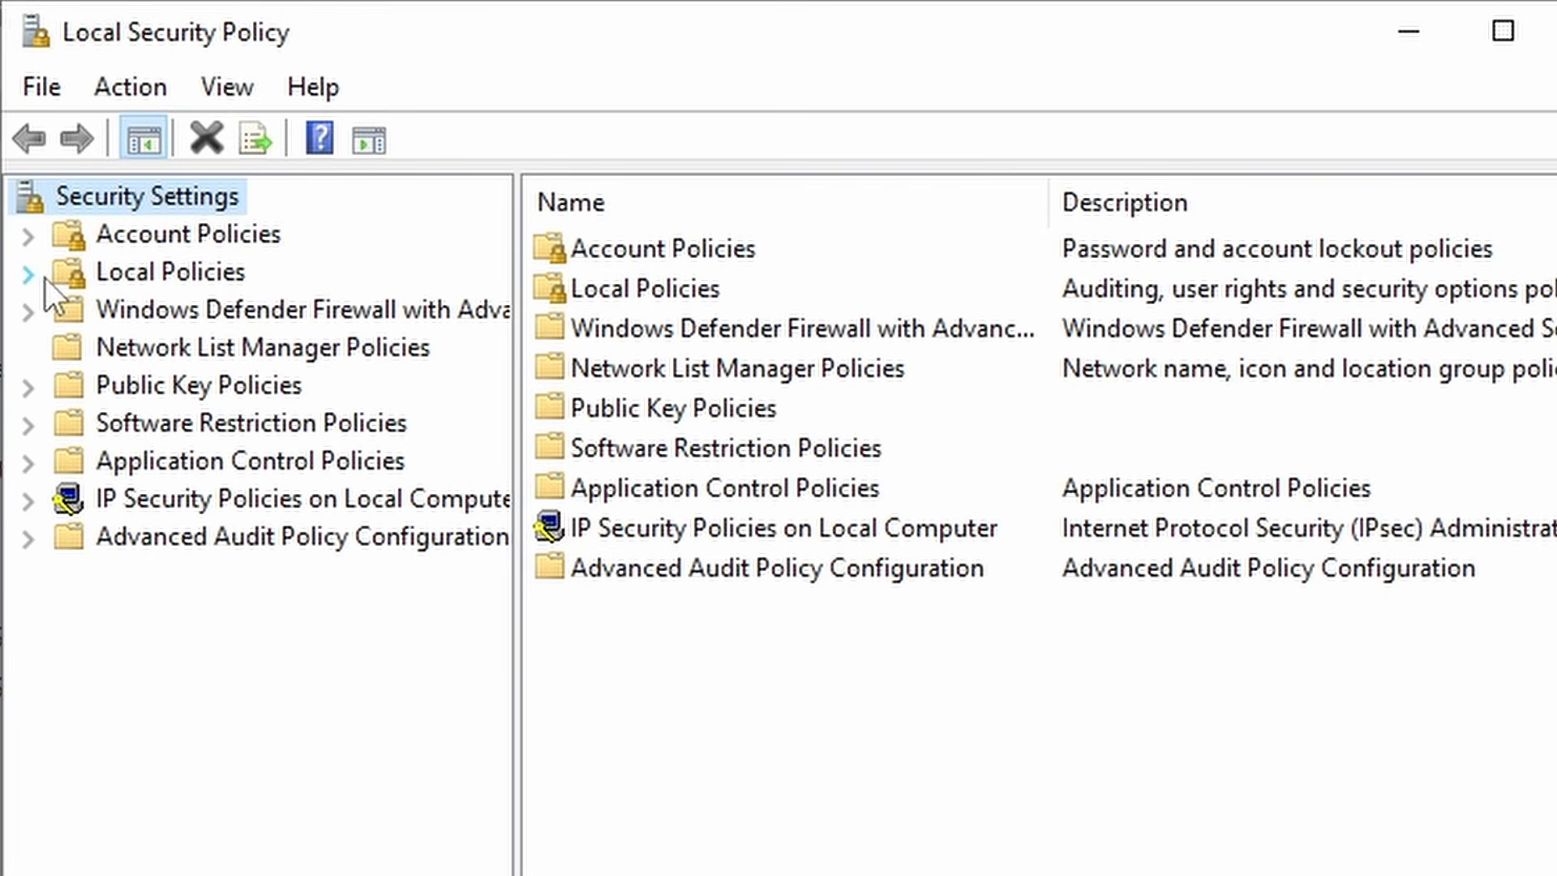
- Open the 'Log on as a service' right under Local Policies > User Rights Assignment
click(29, 274)
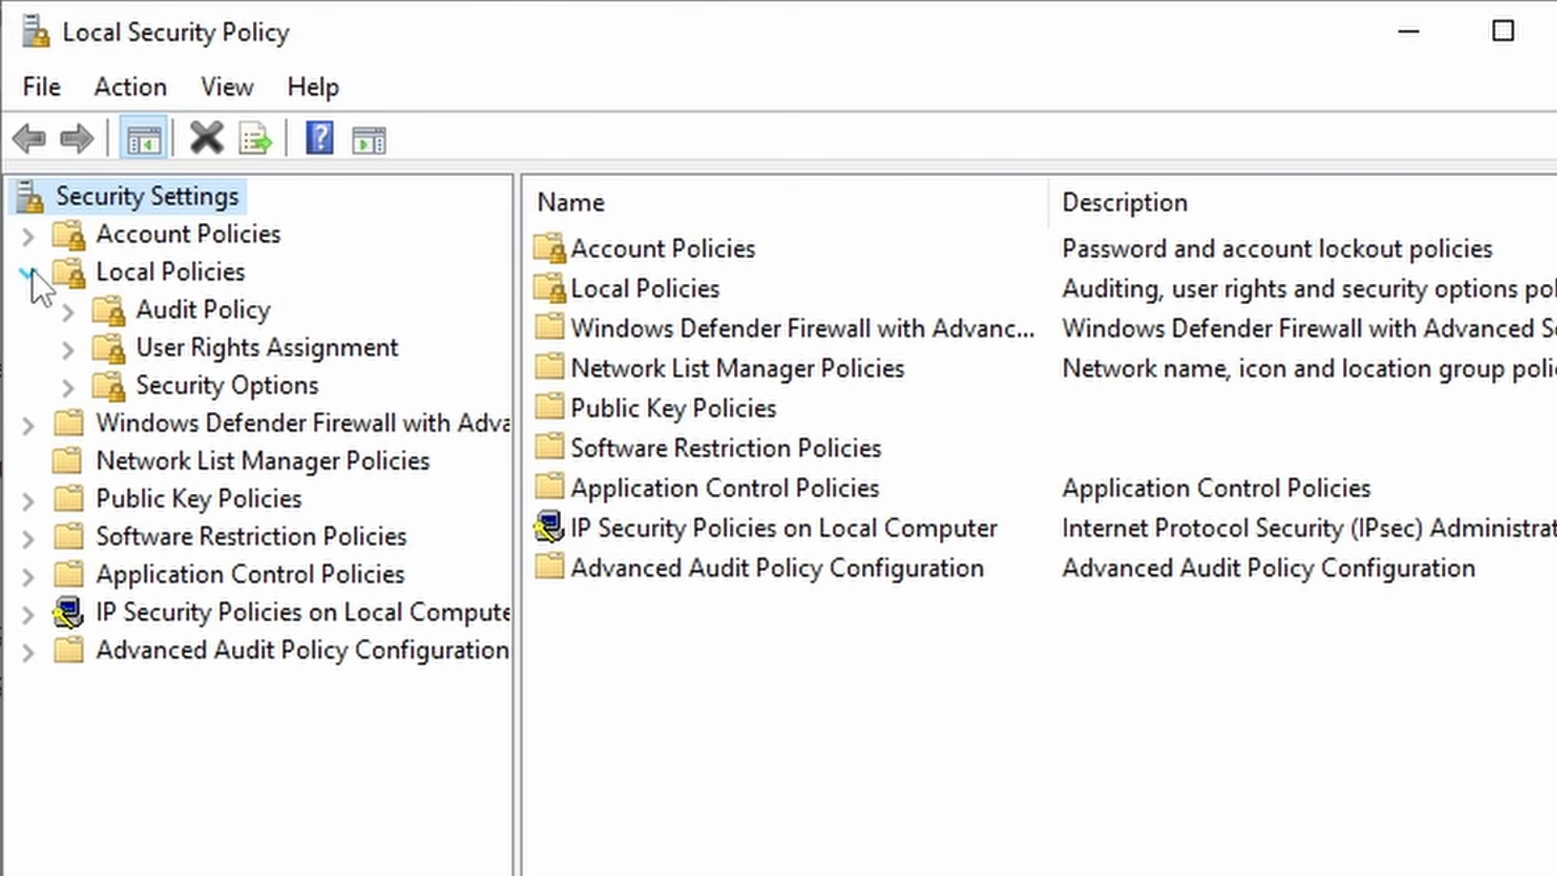
click(265, 345)
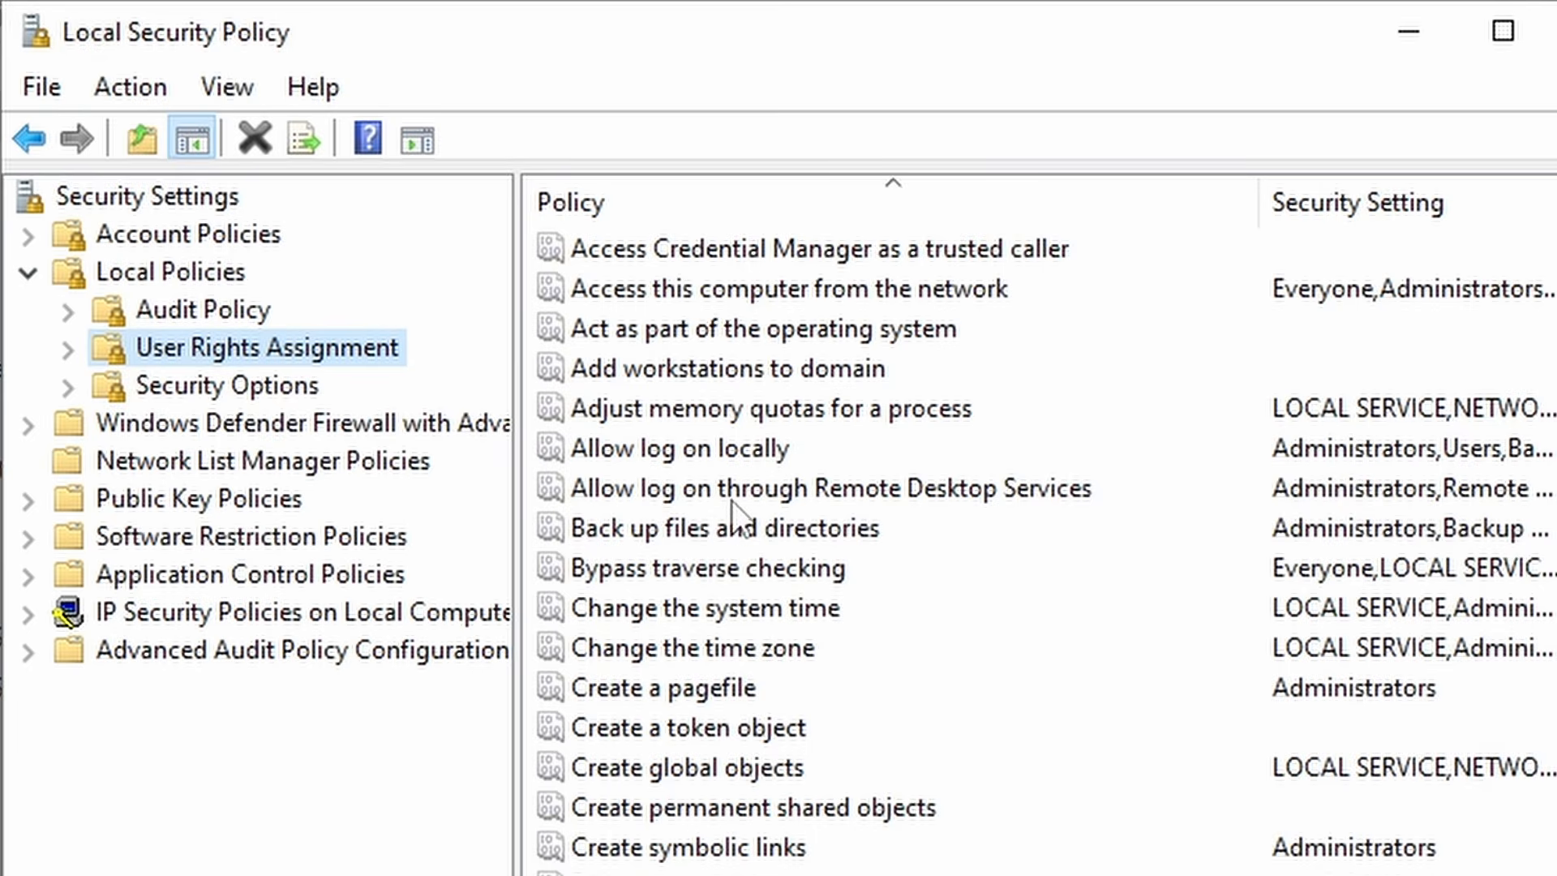
scroll(729, 479, down, 4)
scroll(732, 451, down, 1)
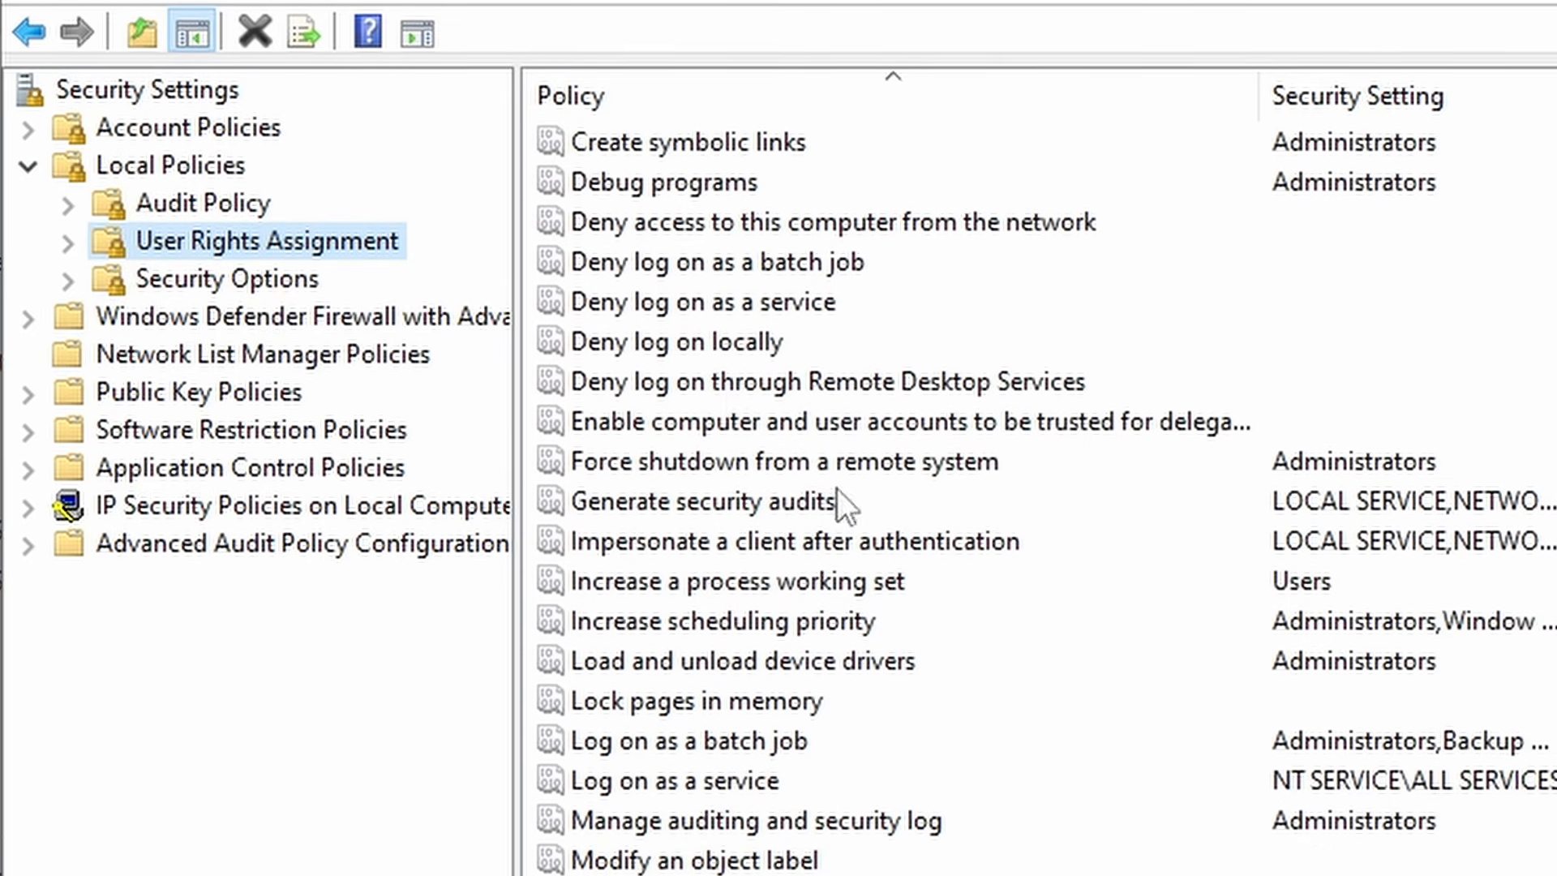
click(752, 724)
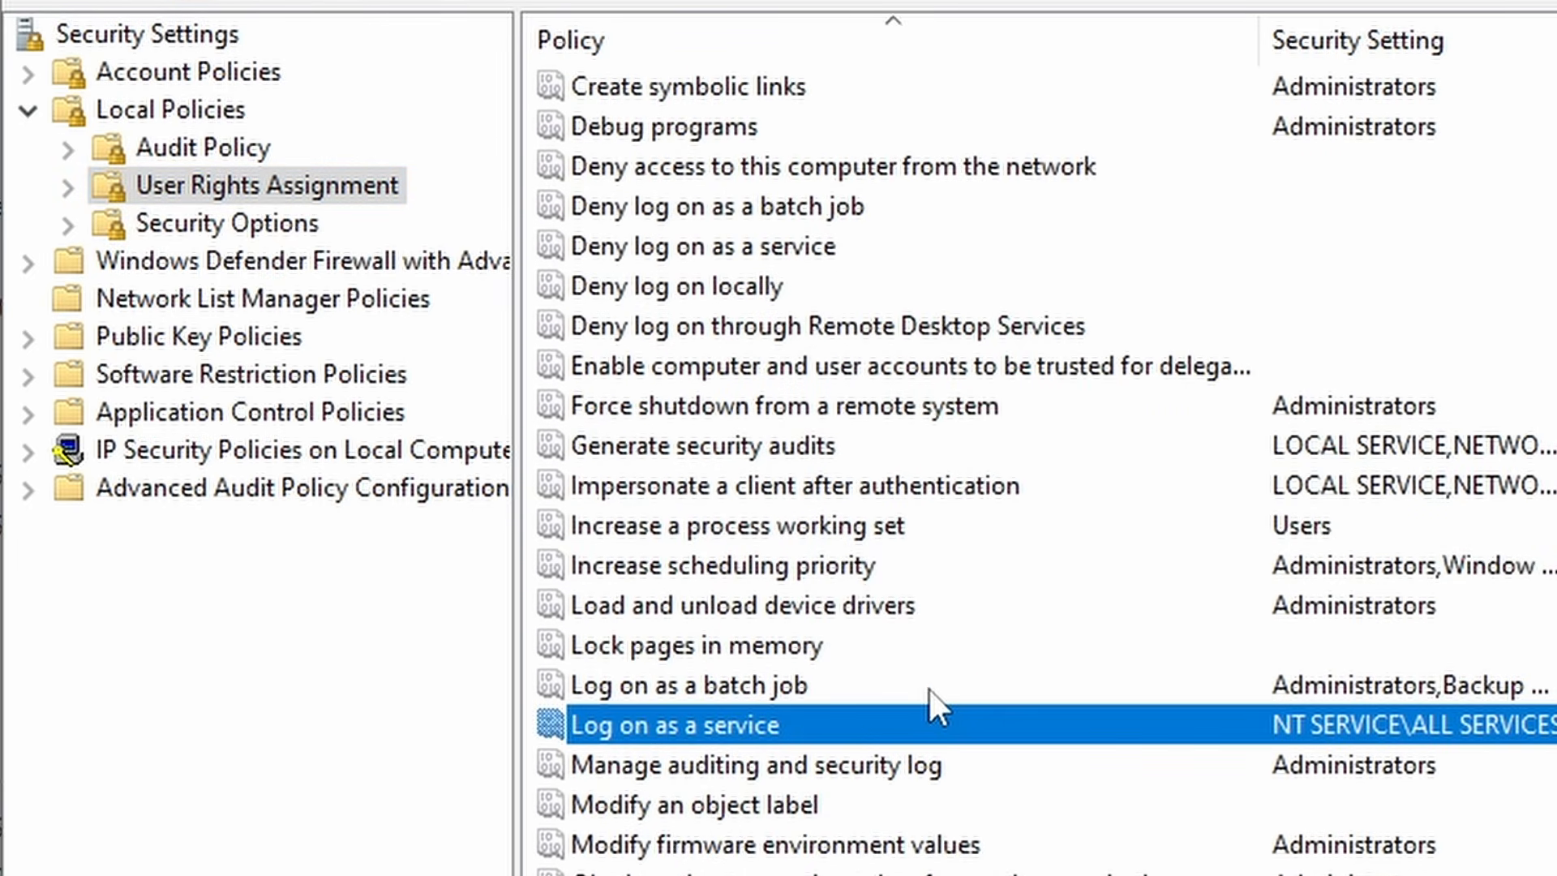
double_click(722, 726)
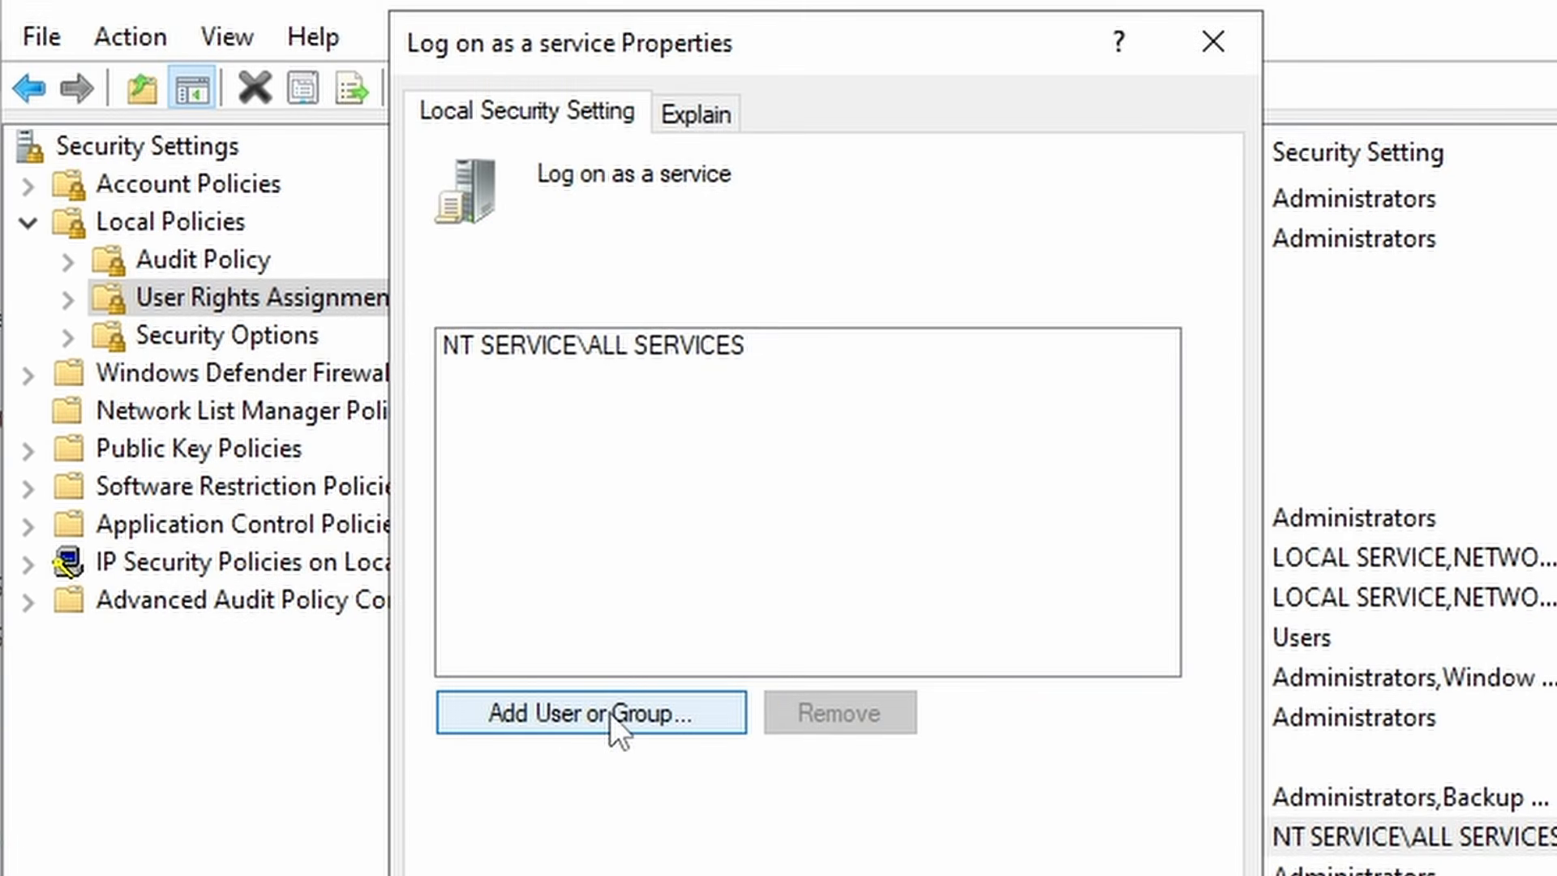
- Add sa-paloalto to 'Log on as a service' using domain administrator credentials, and apply
click(610, 715)
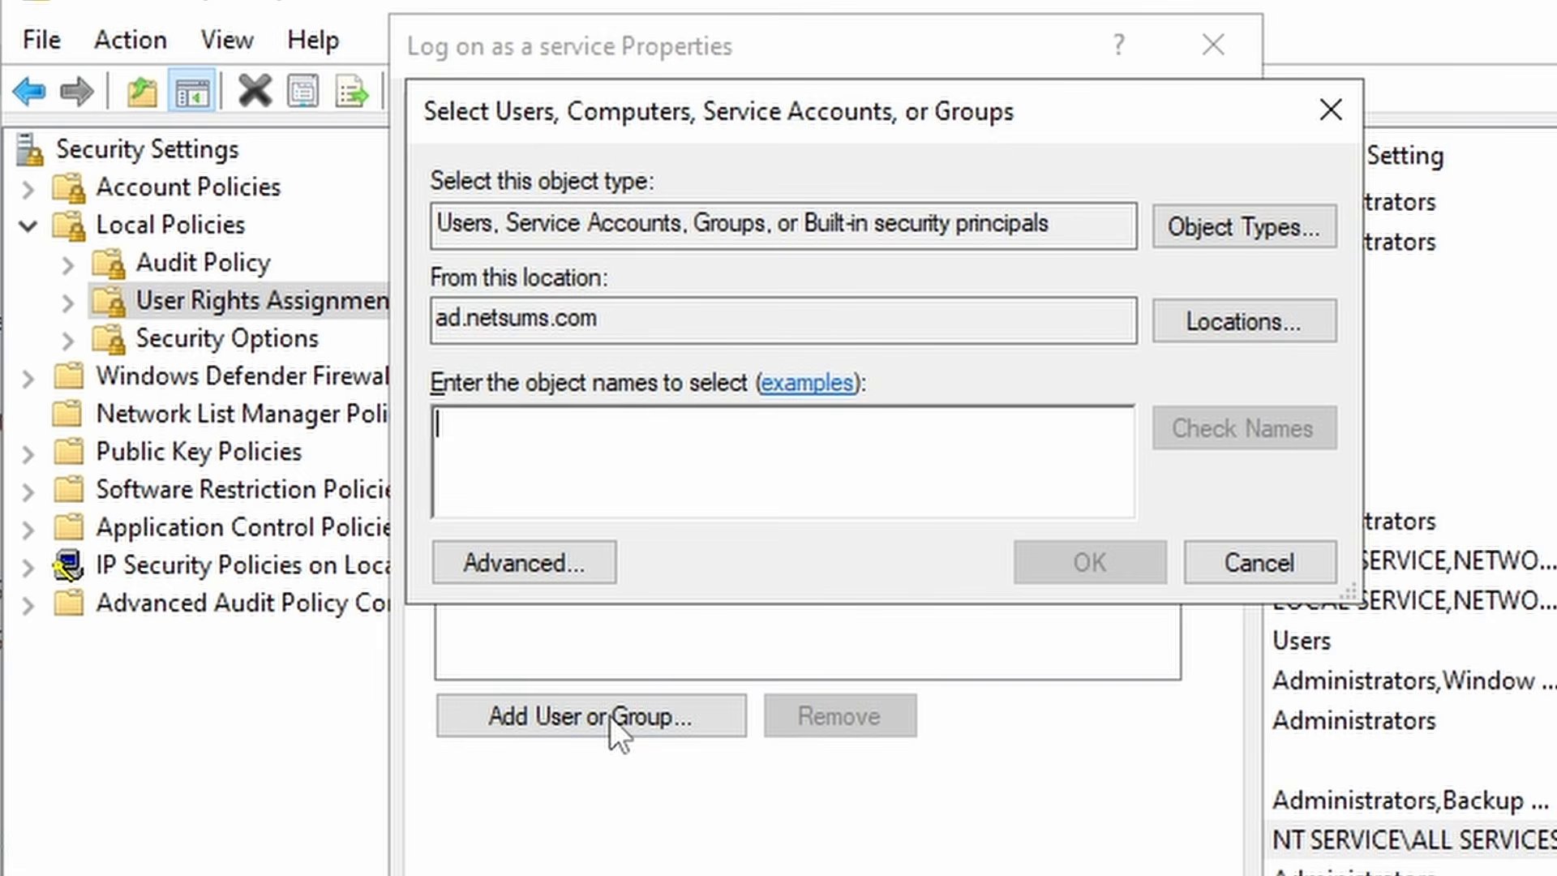
text(sa)
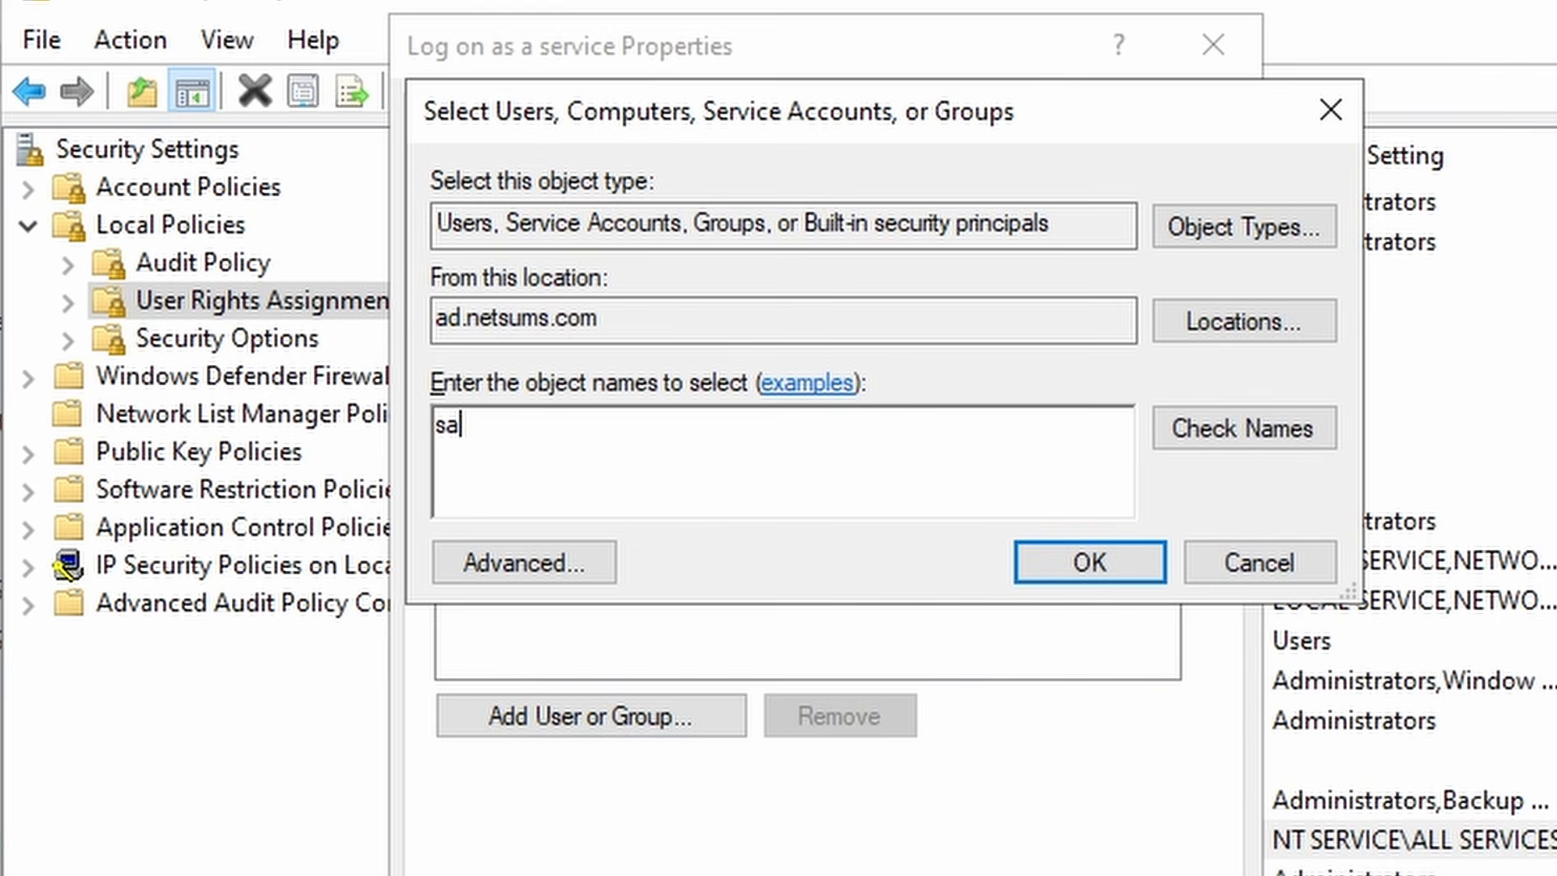
text(-paloalto)
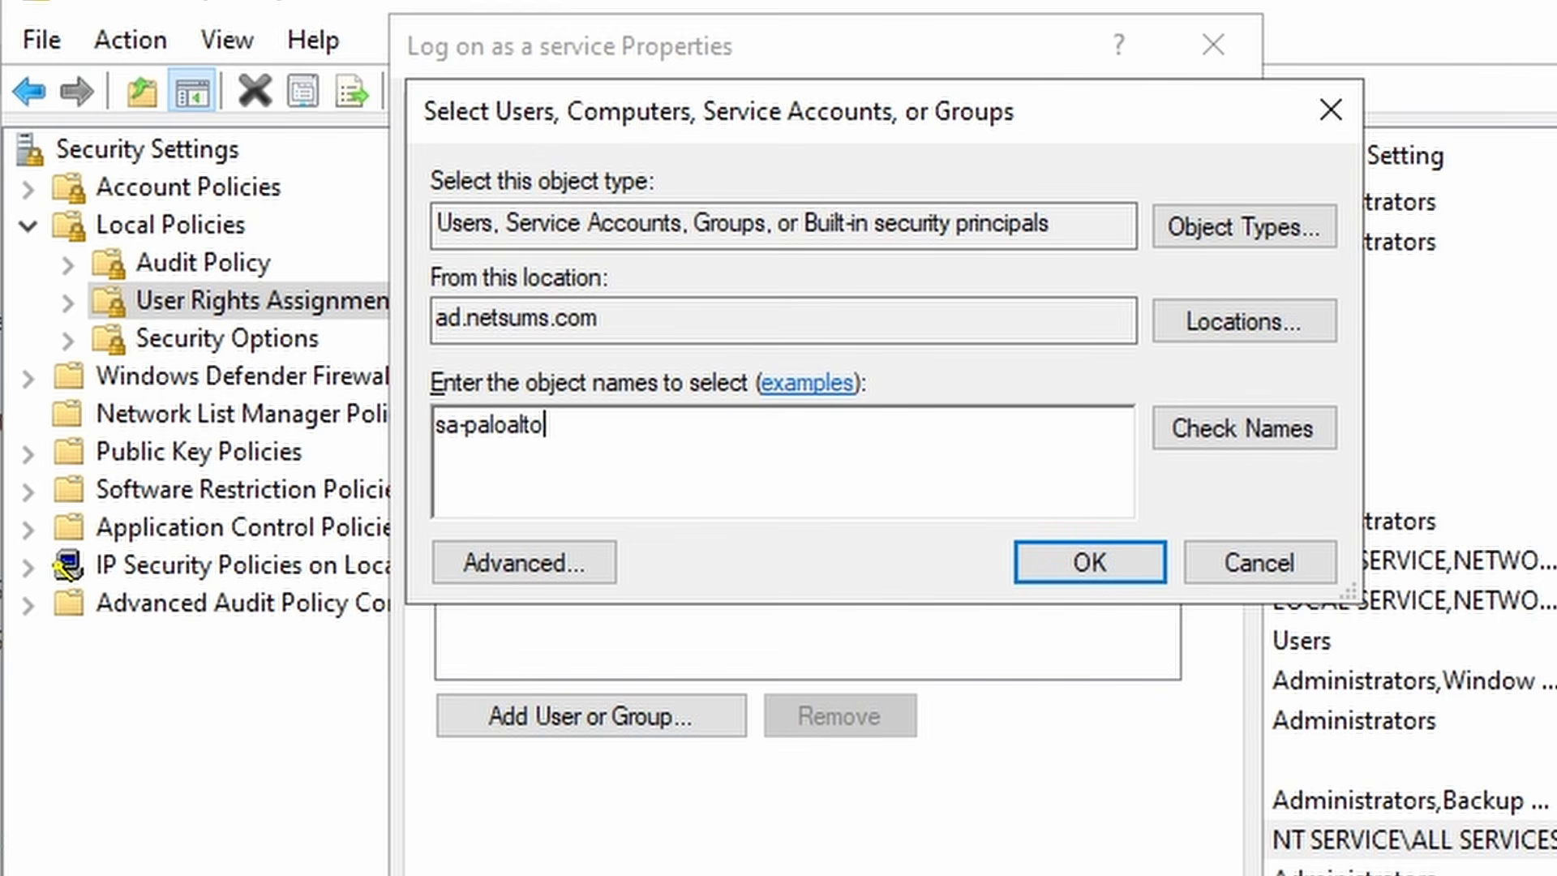
click(1252, 425)
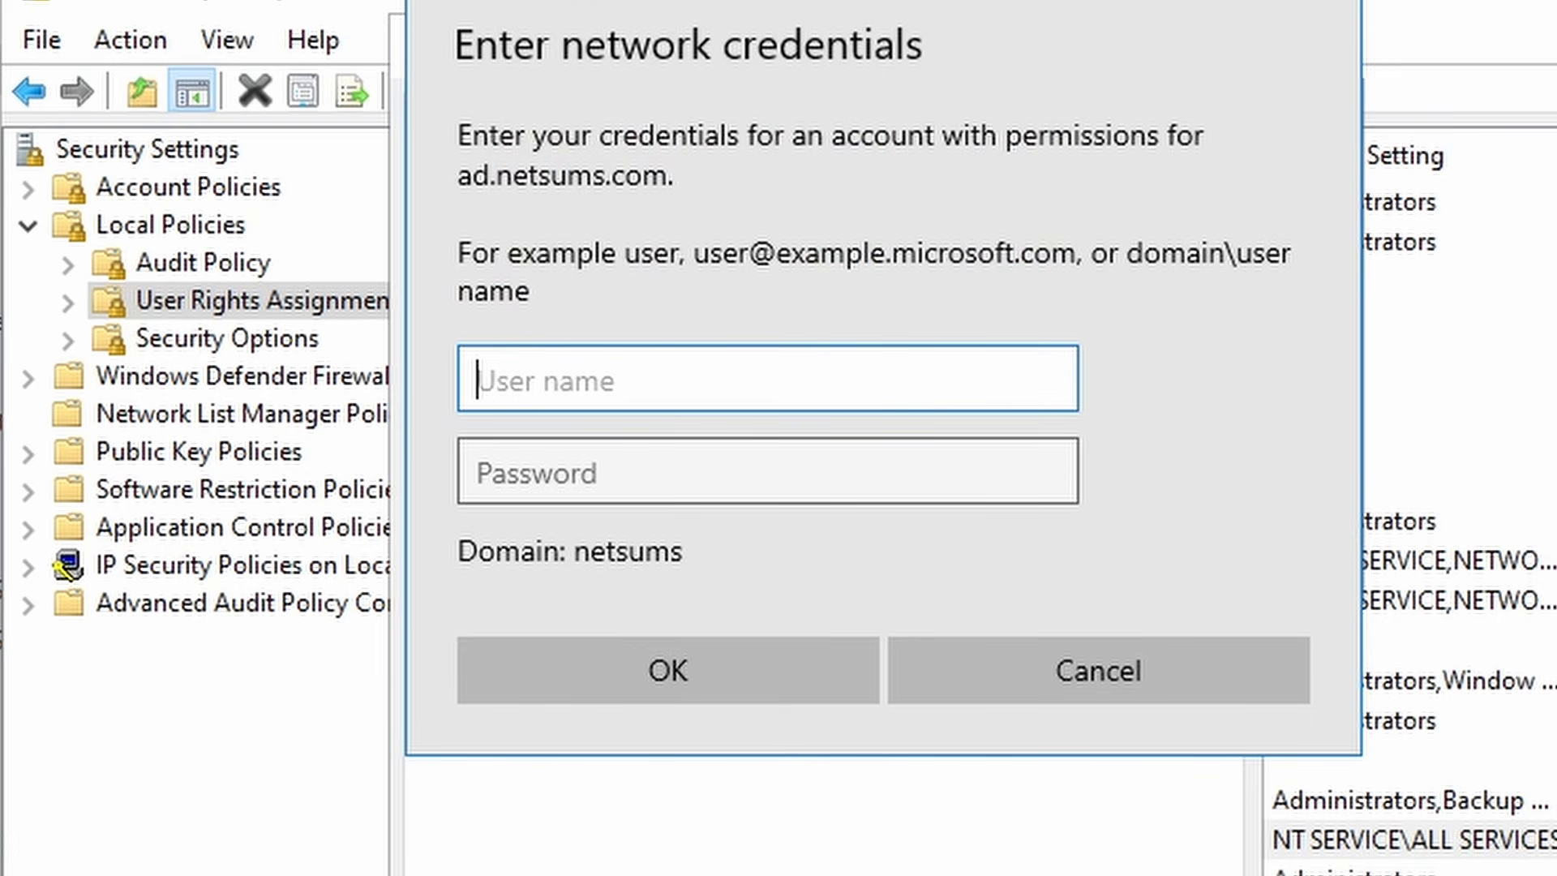
text(netsums\administrator)
key(Tab)
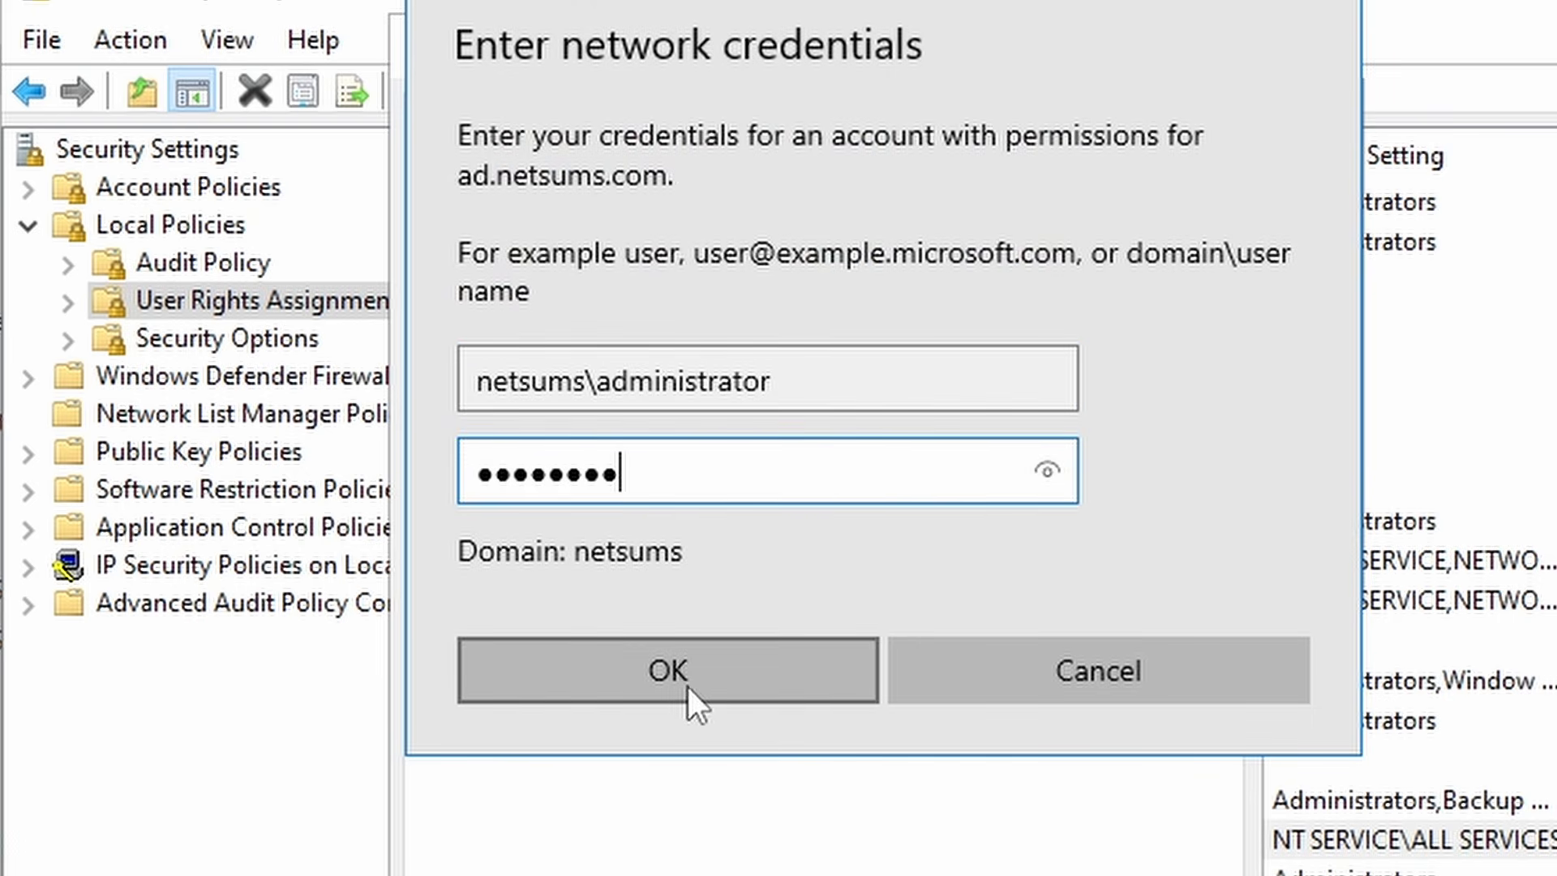
click(687, 686)
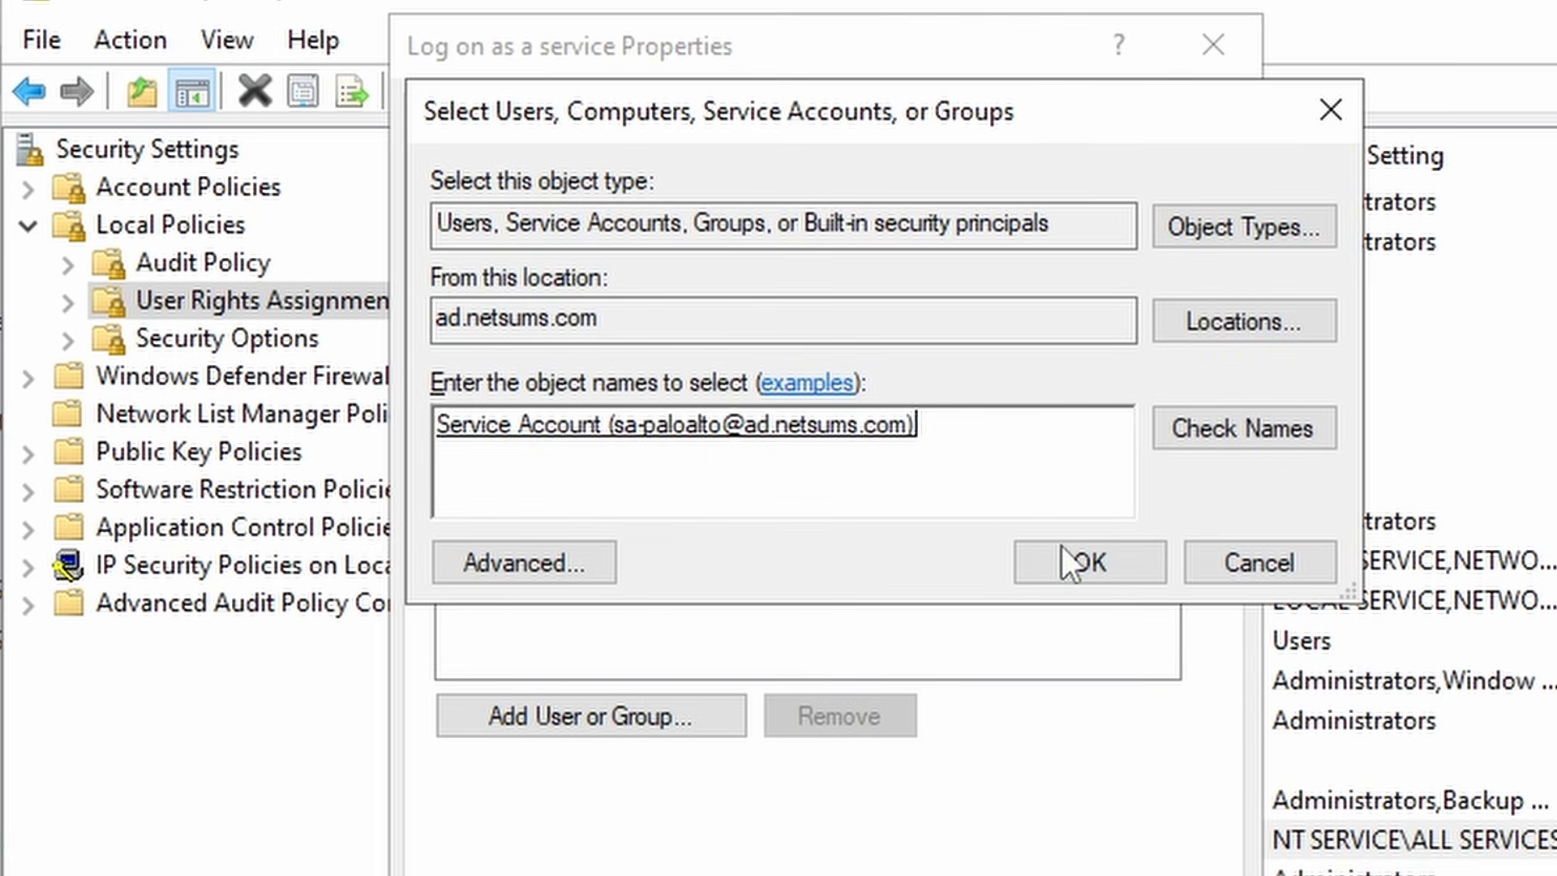
click(1083, 561)
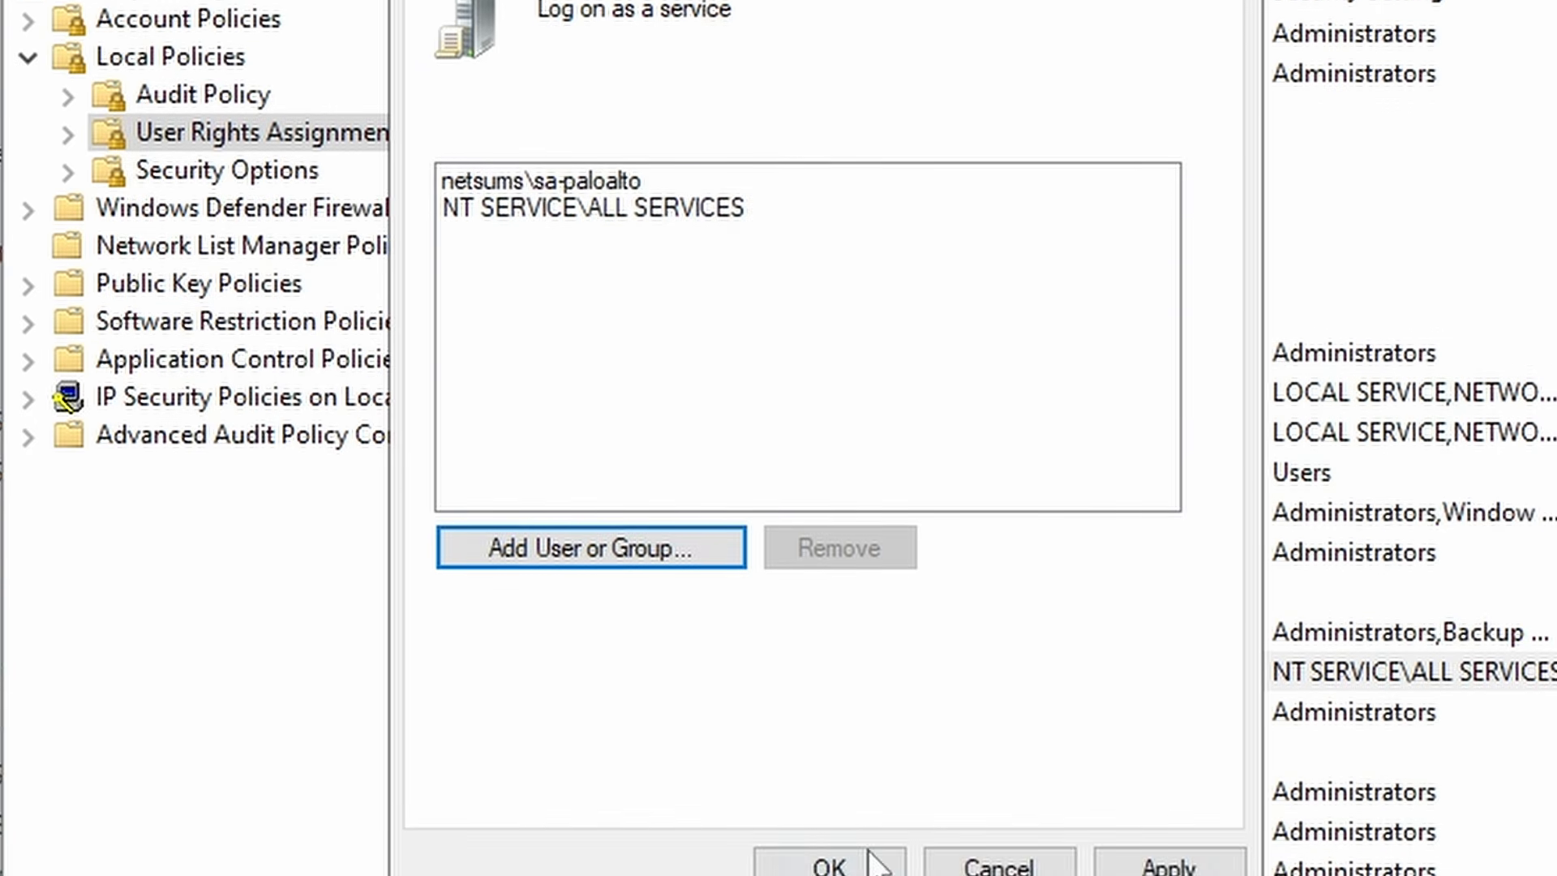
click(1168, 865)
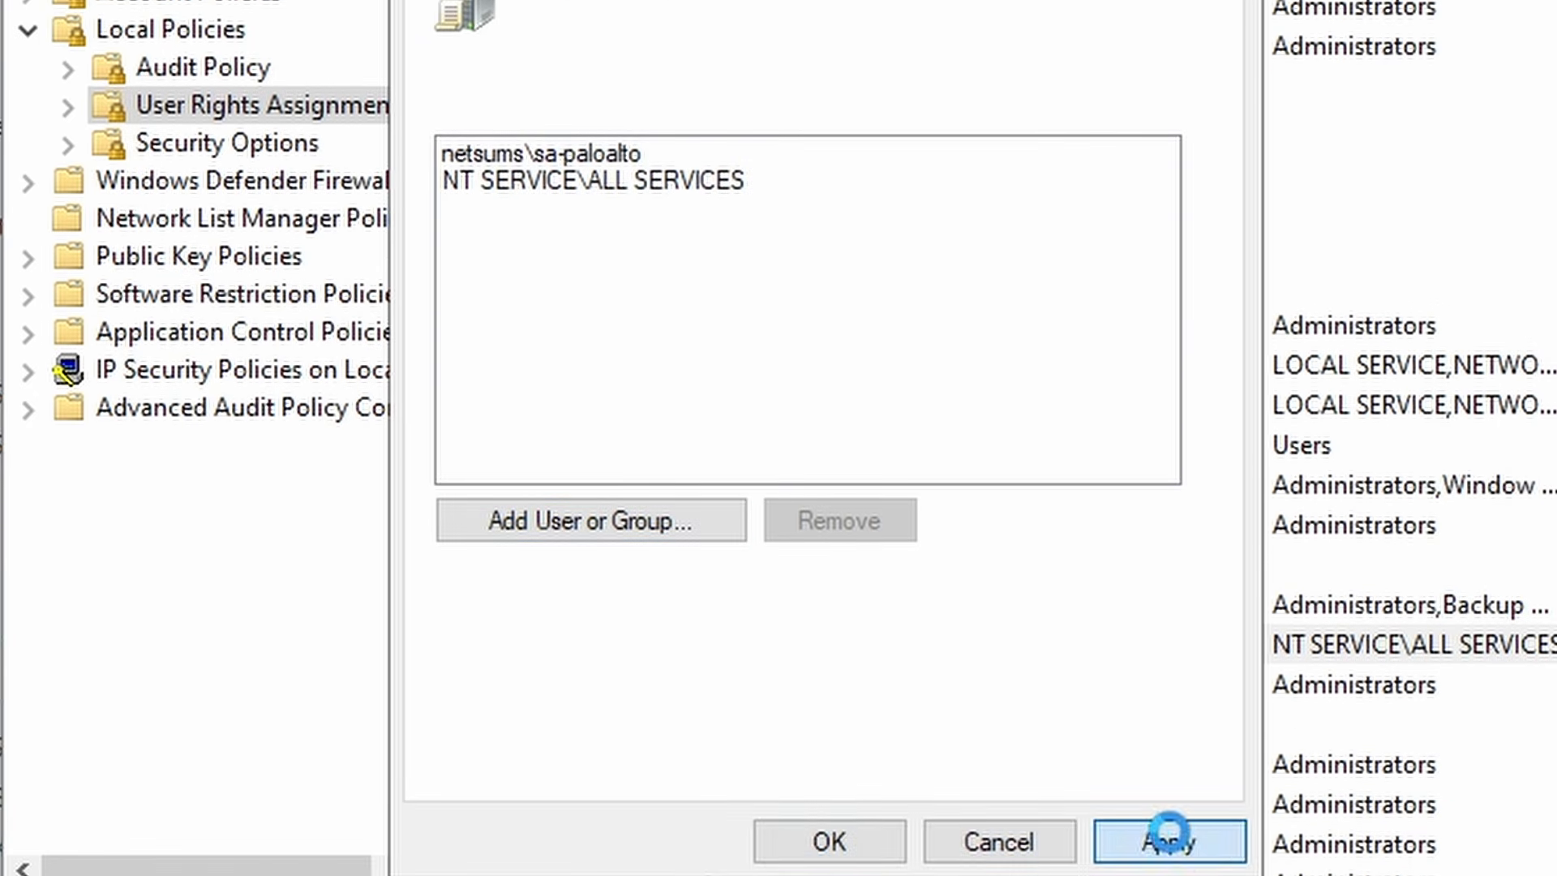
click(835, 843)
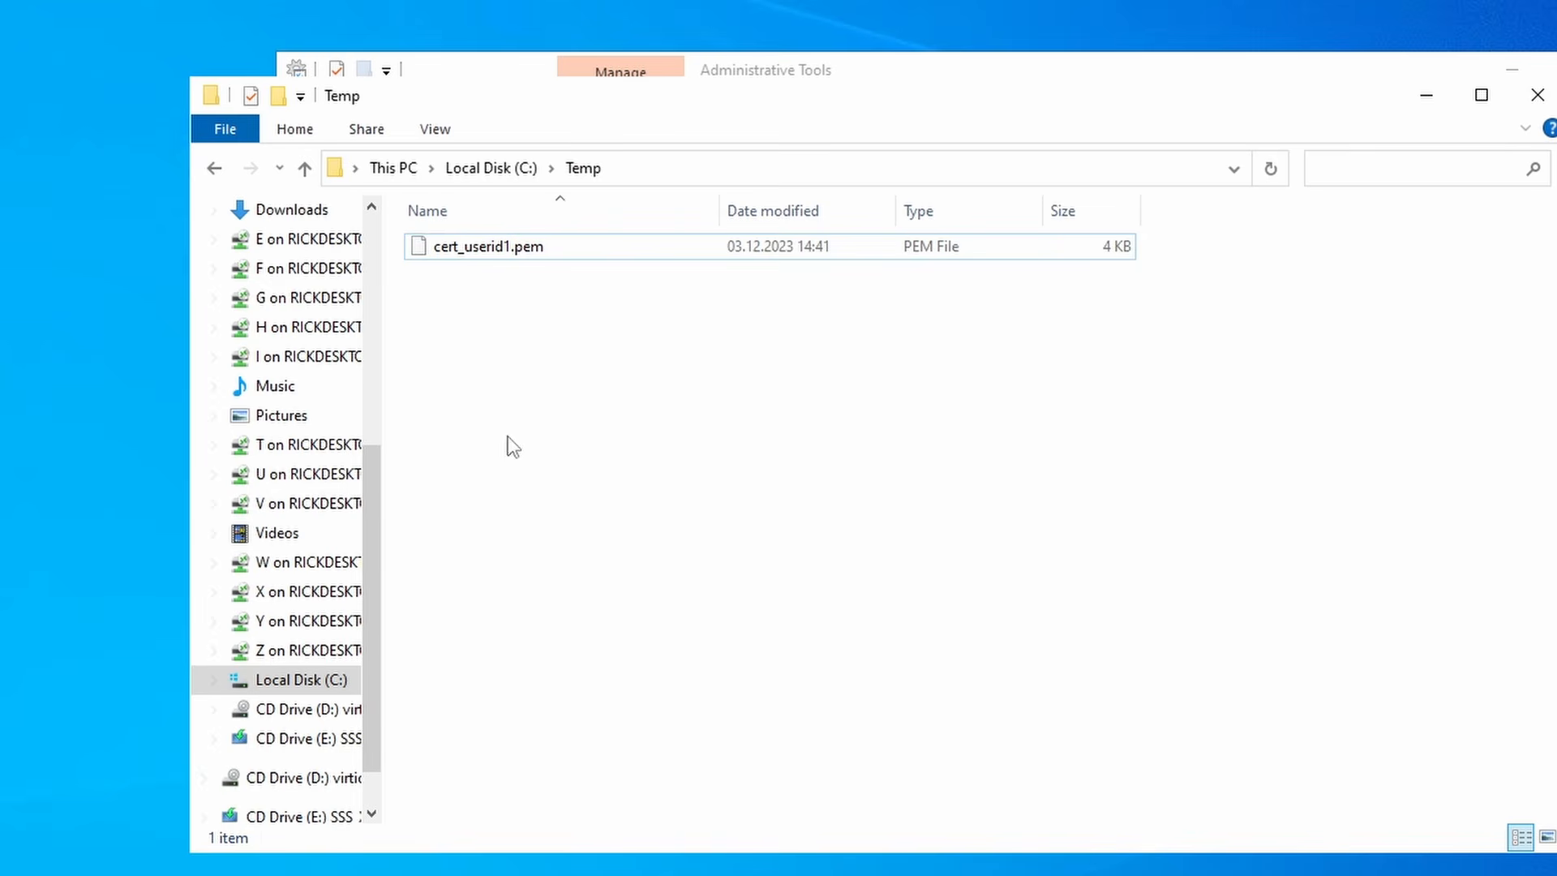
- In C:\Program Files (x86), create a new folder named Palo Alto Networks
drag(377, 497, 359, 245)
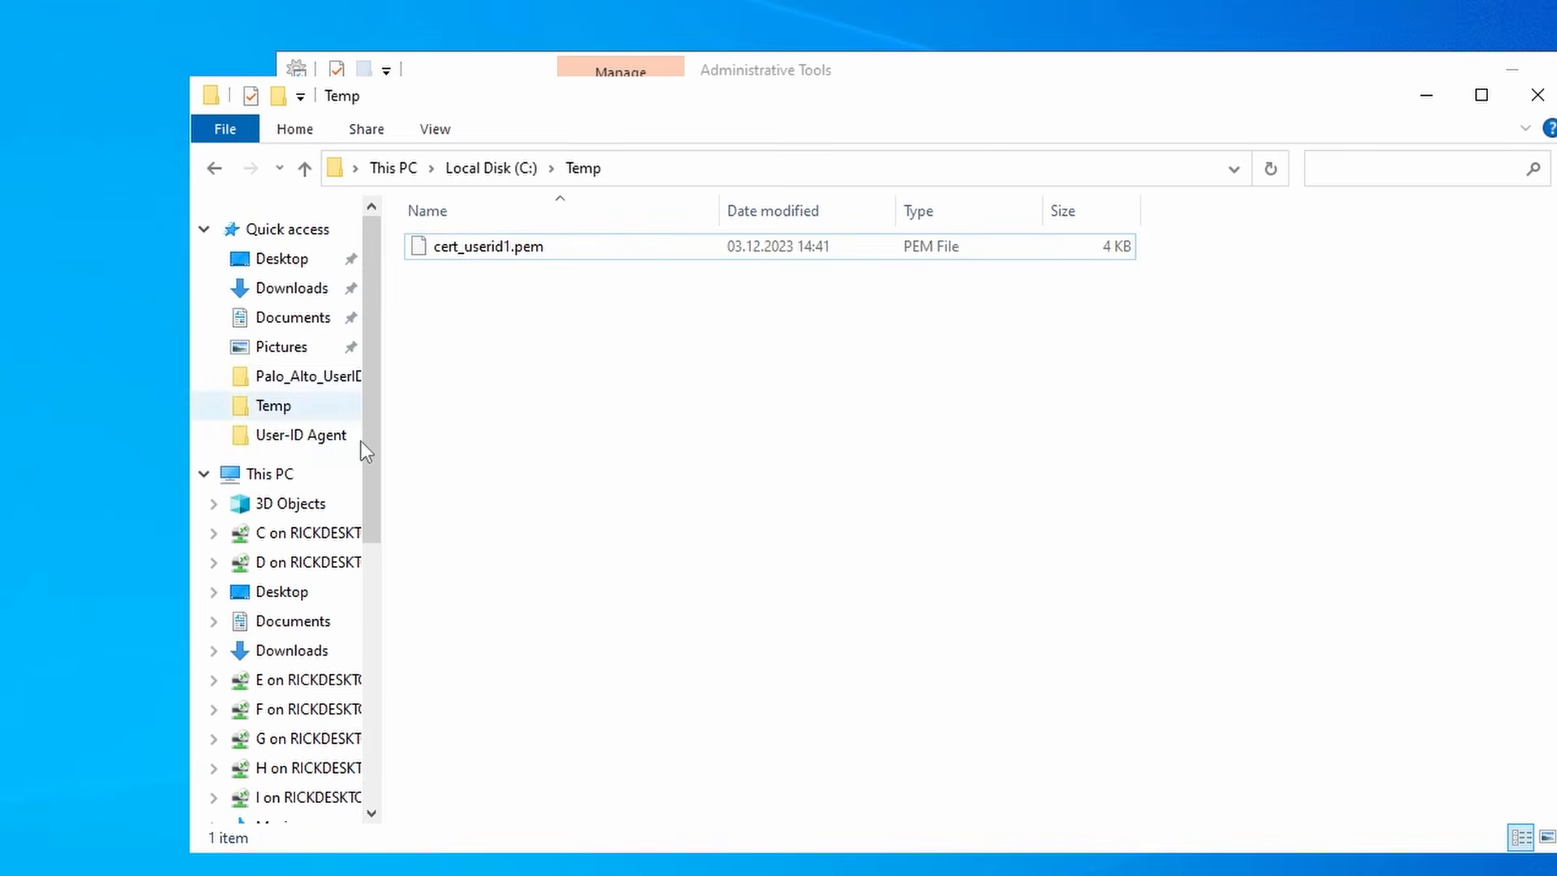
click(492, 169)
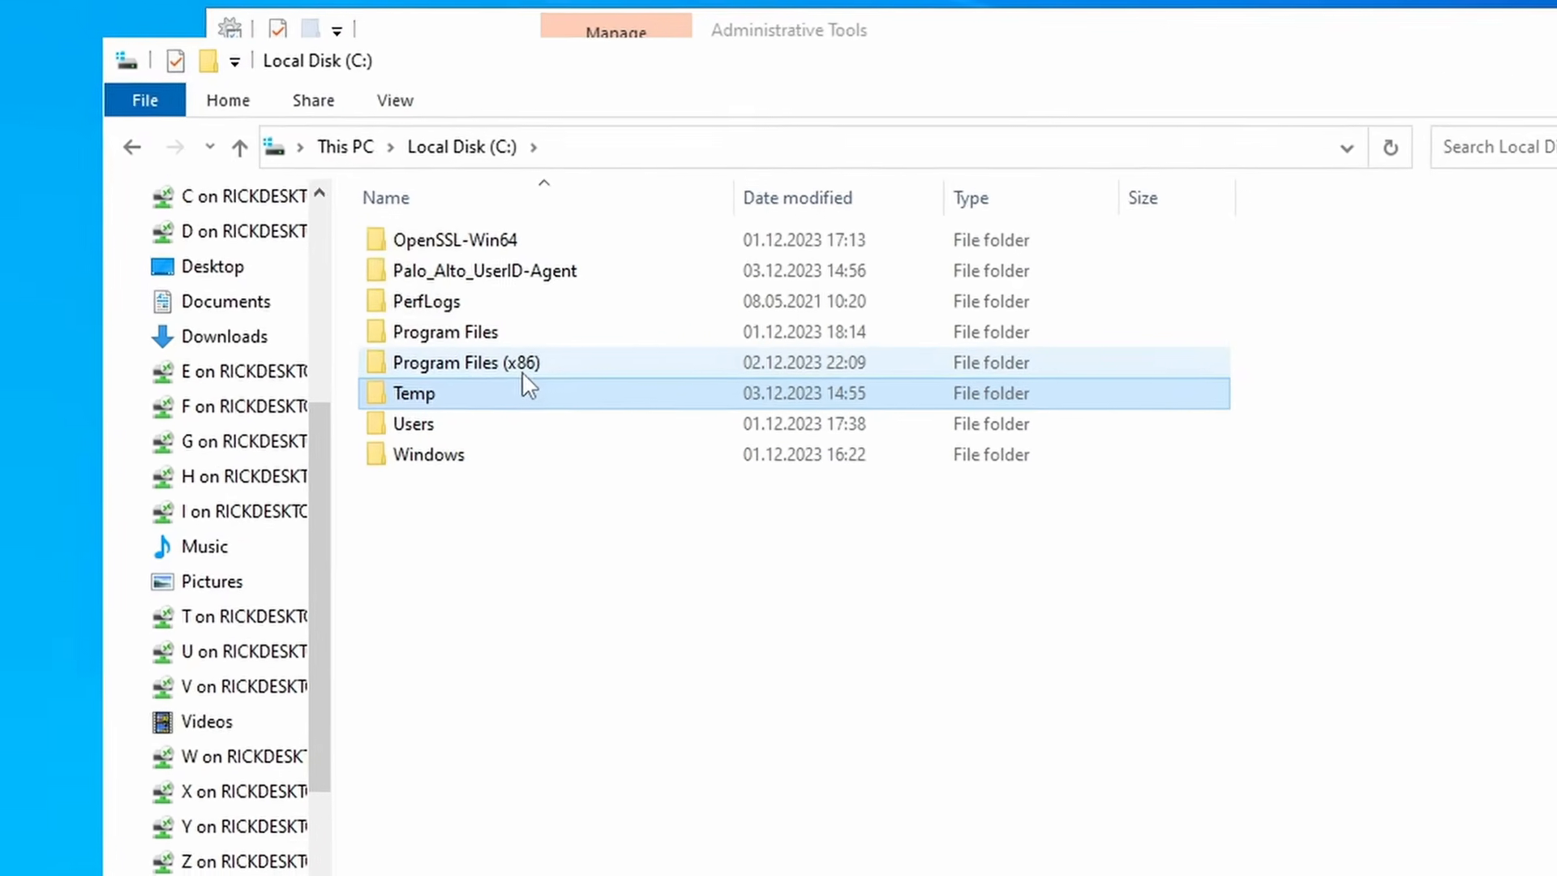
double_click(529, 373)
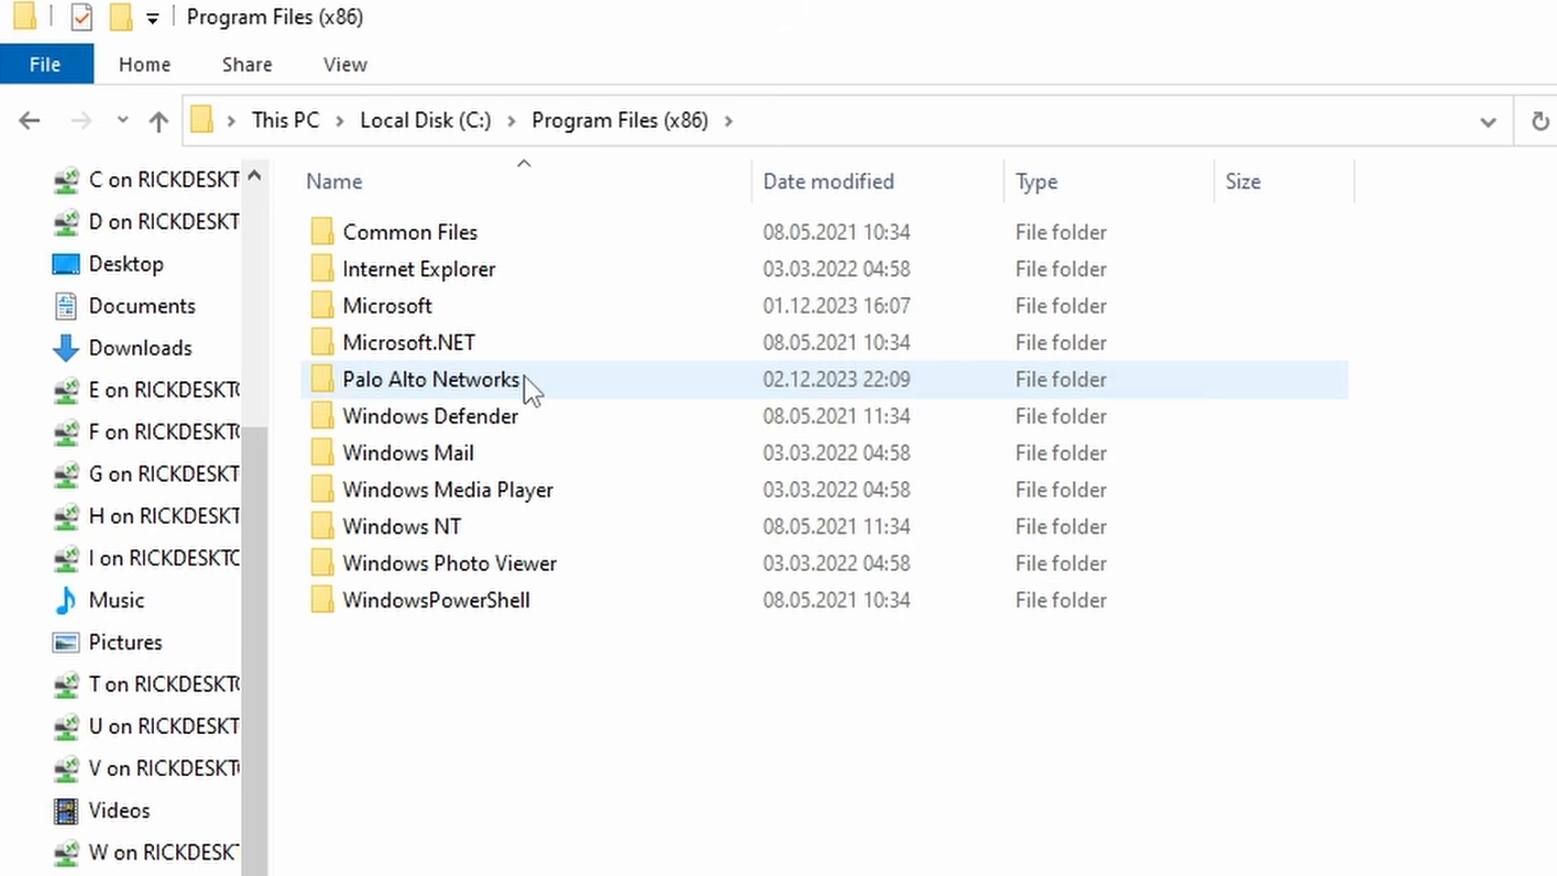
right_click(442, 784)
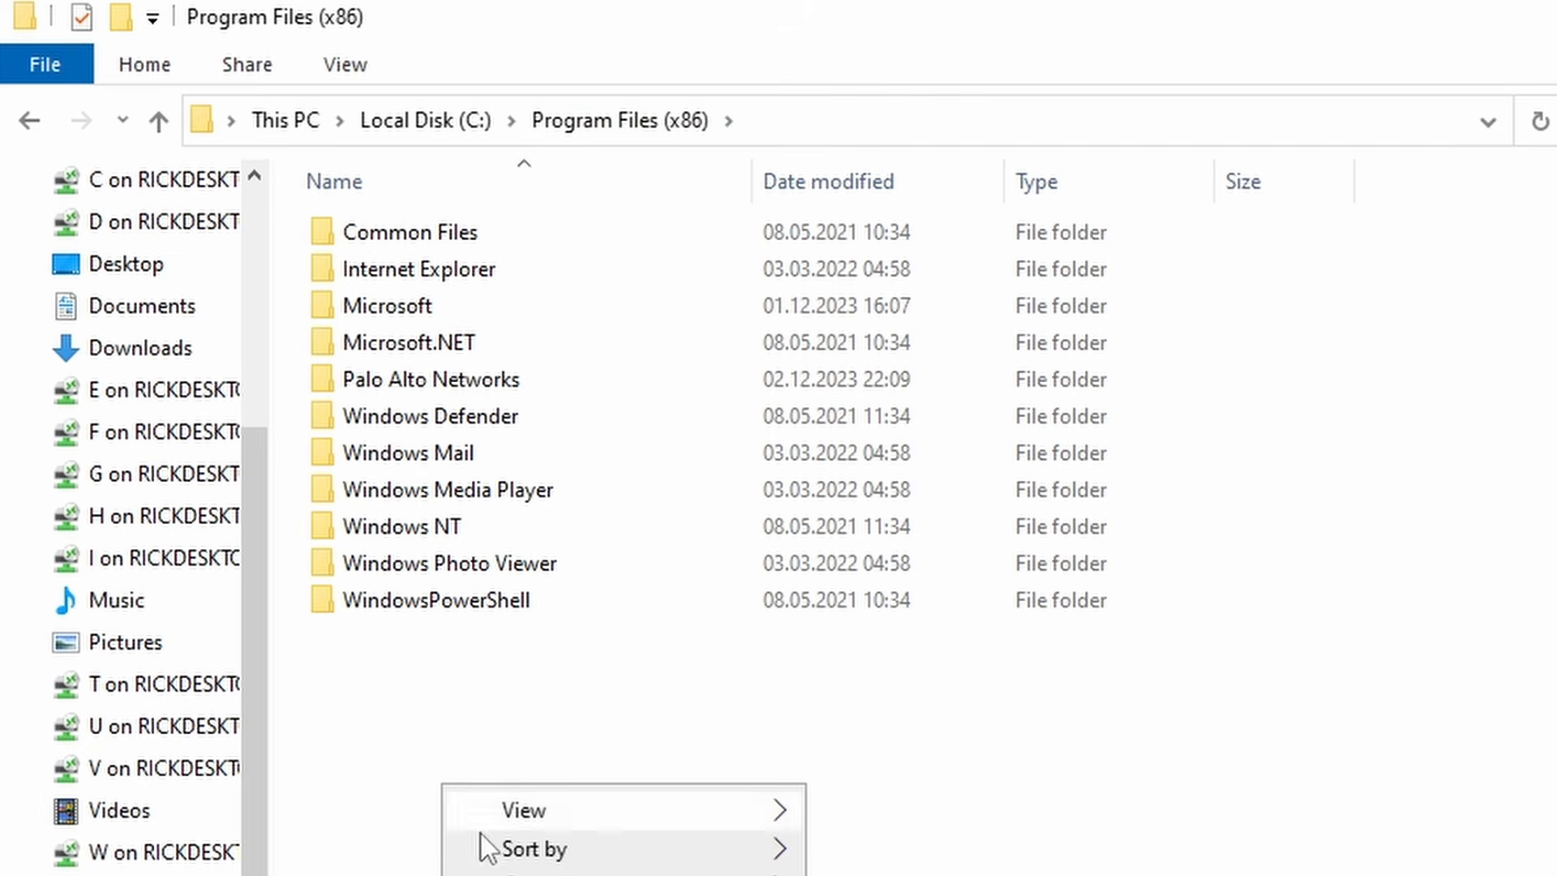
click(868, 875)
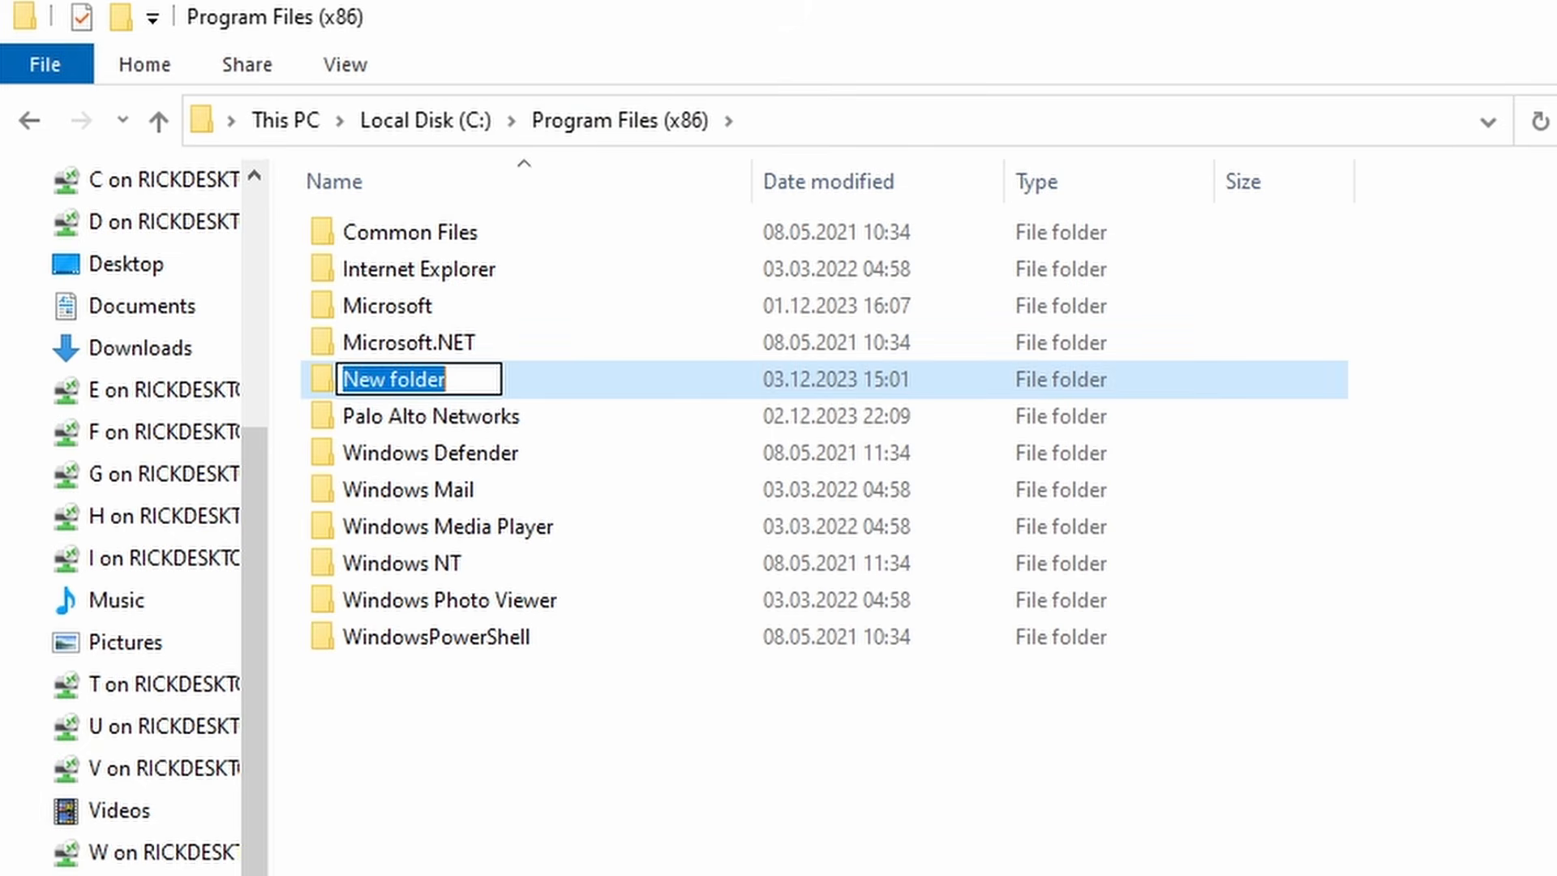
text(Palo Alto Ne)
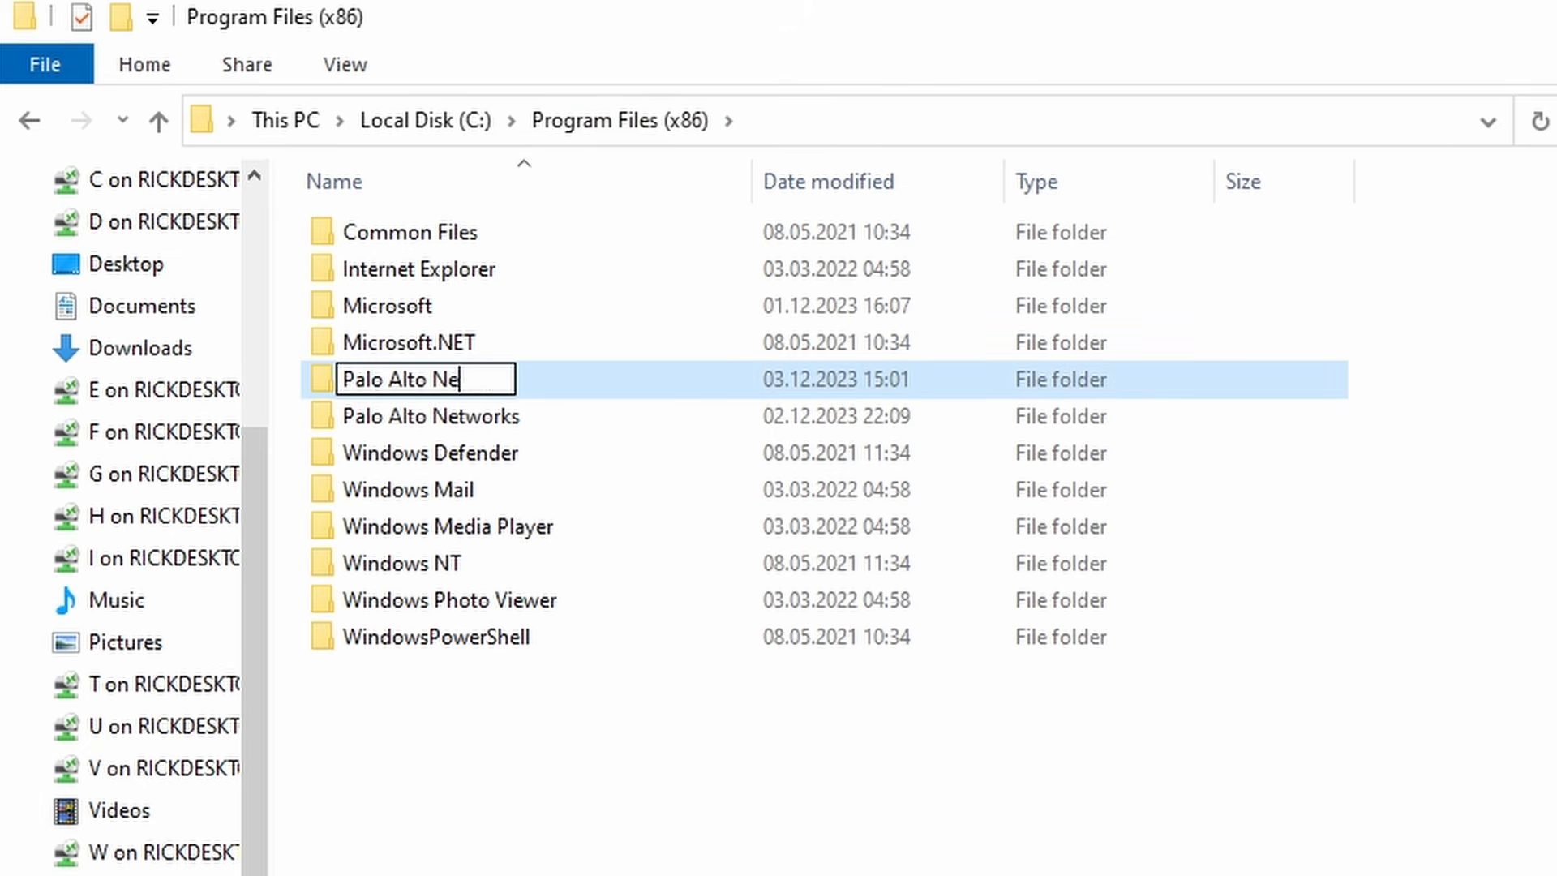
text(tworks)
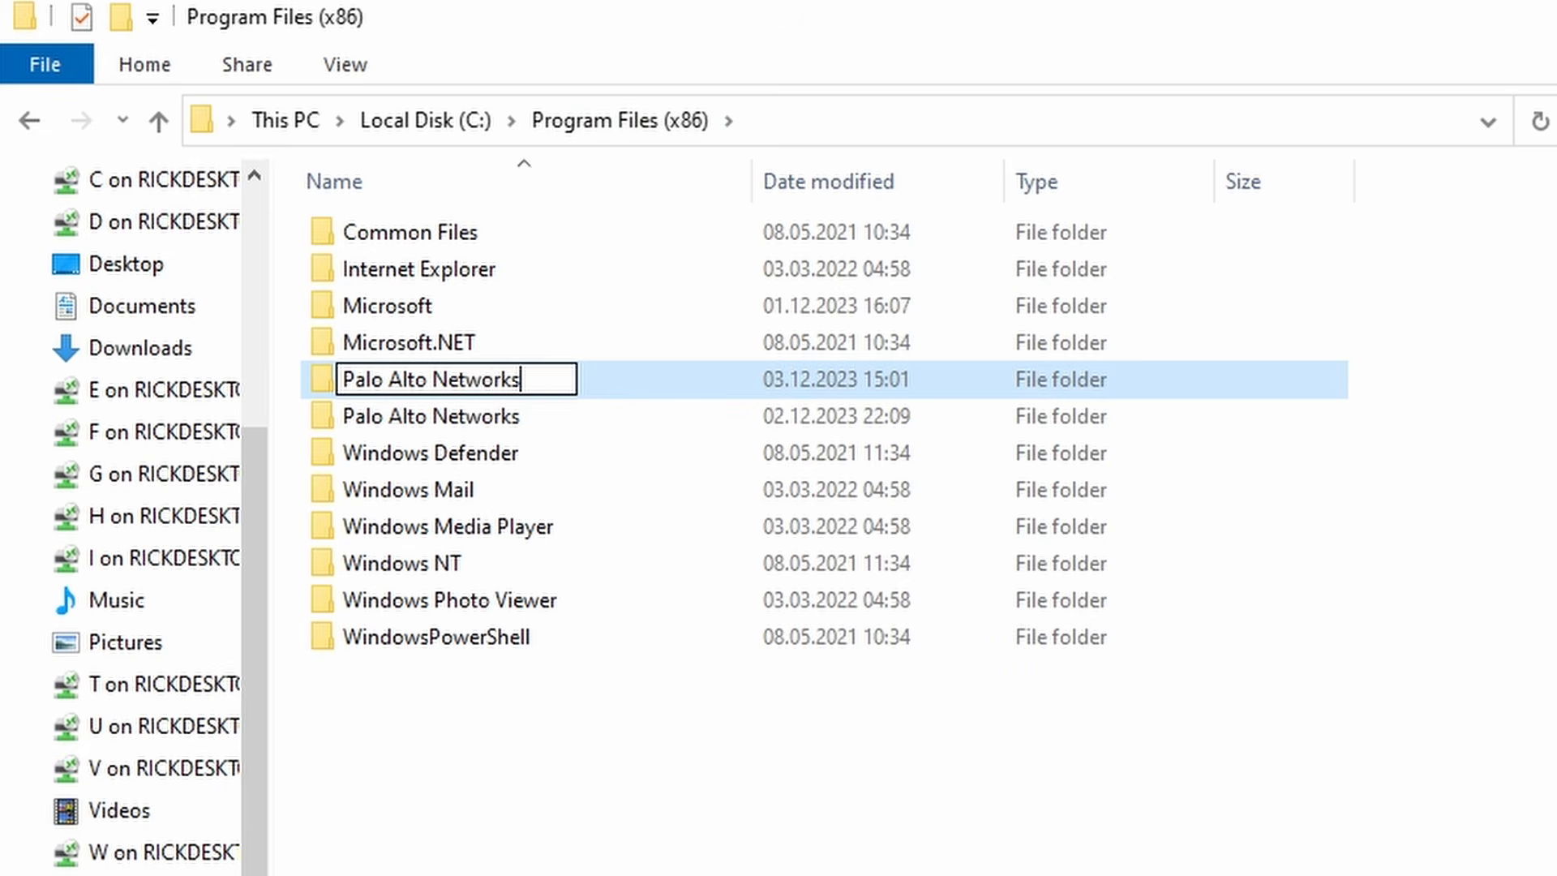
key(Return)
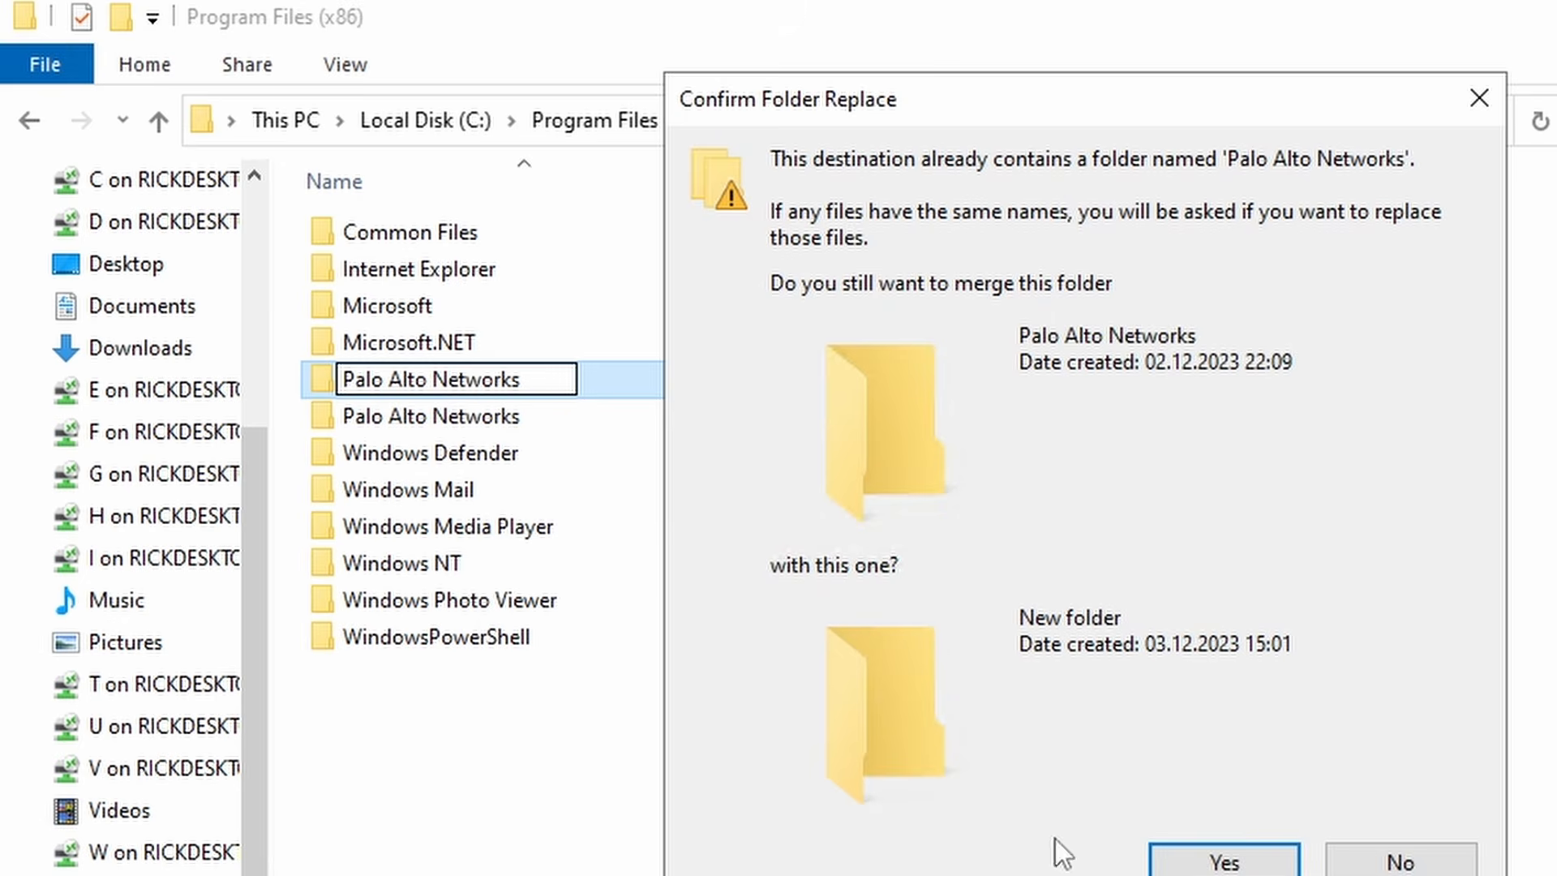
- Decline merging, delete the old Palo Alto Networks folder, and create a fresh one
click(1388, 863)
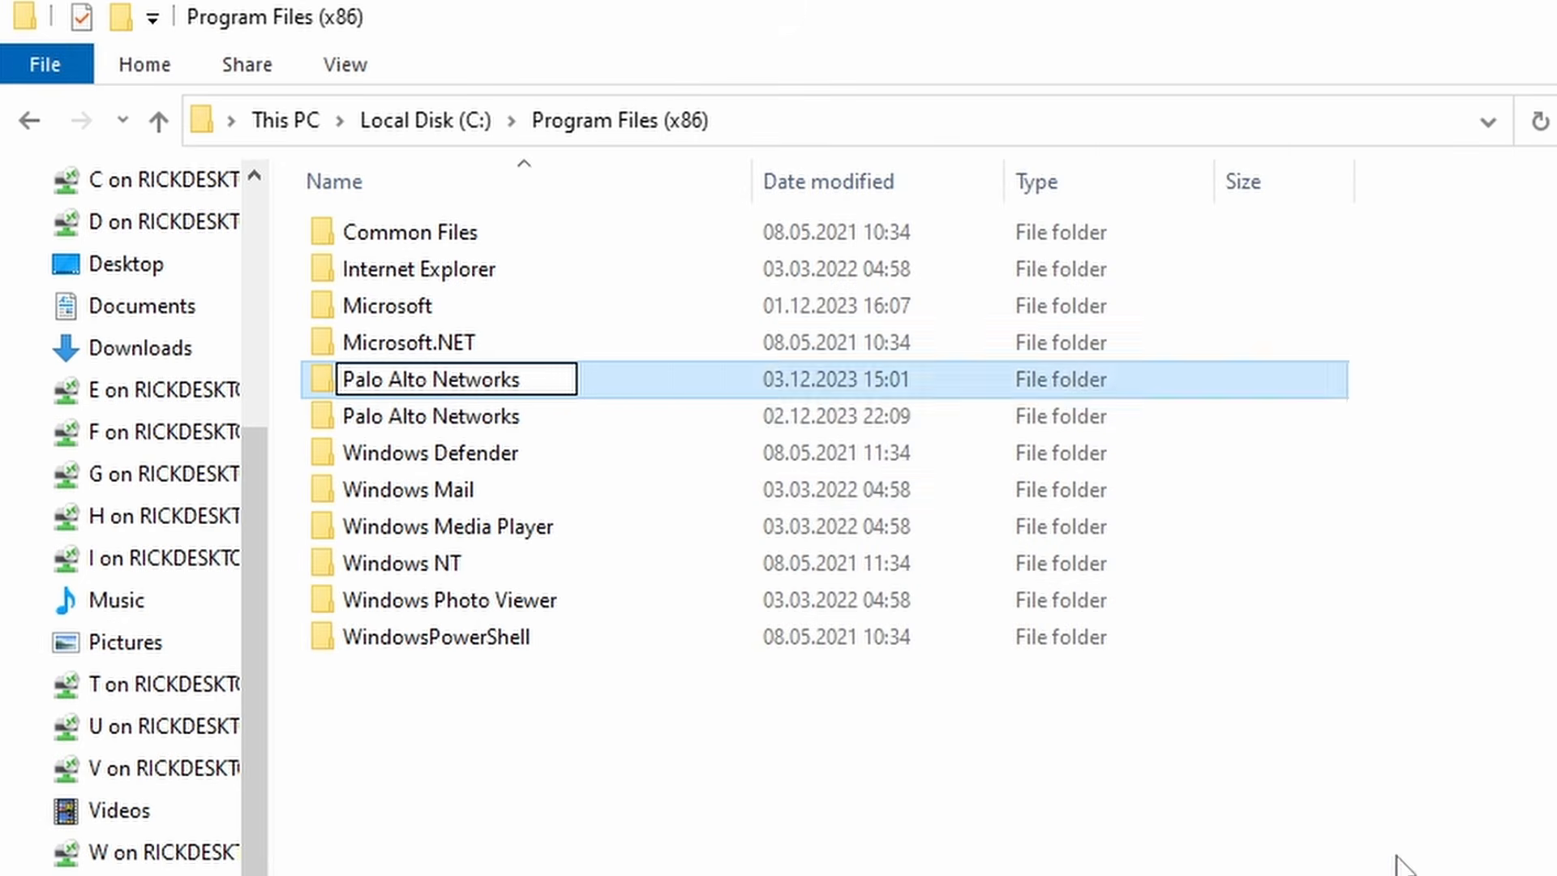
click(515, 436)
key(Delete)
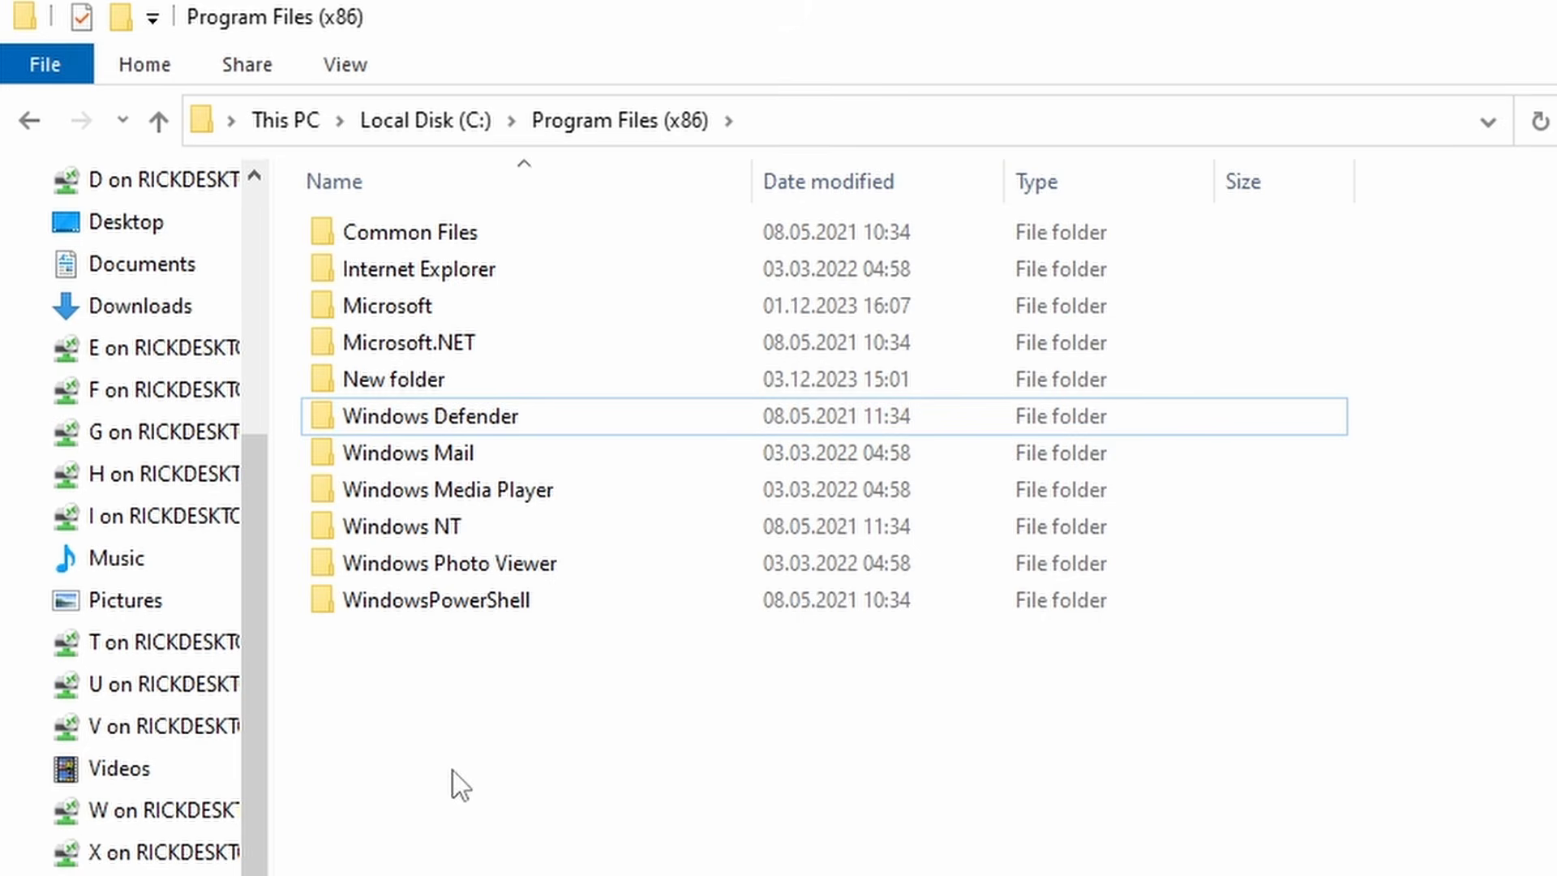
right_click(452, 769)
click(900, 875)
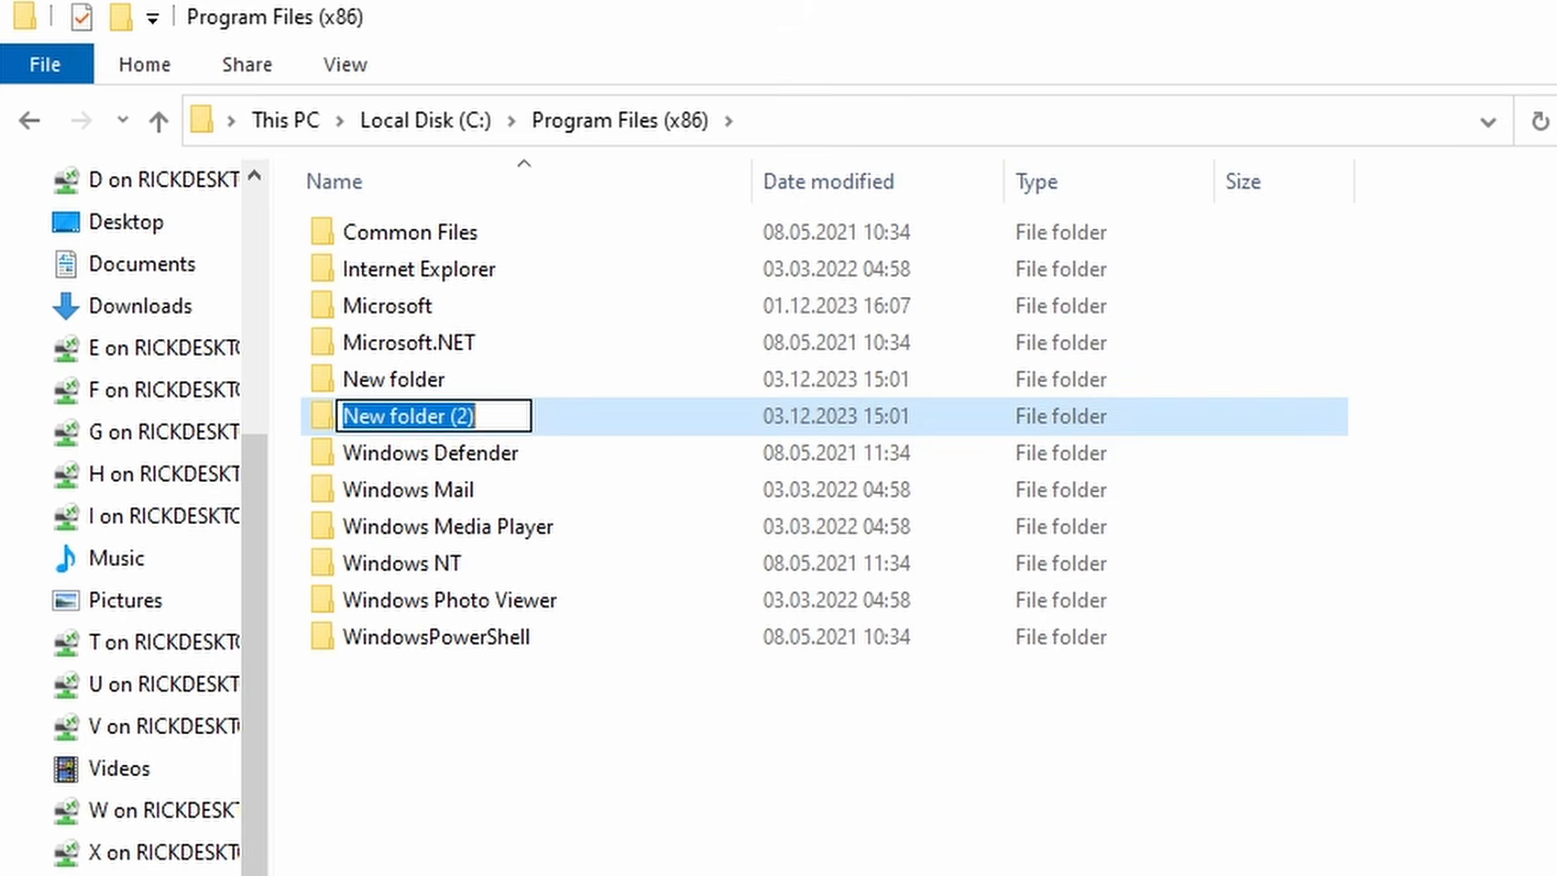
text(pal)
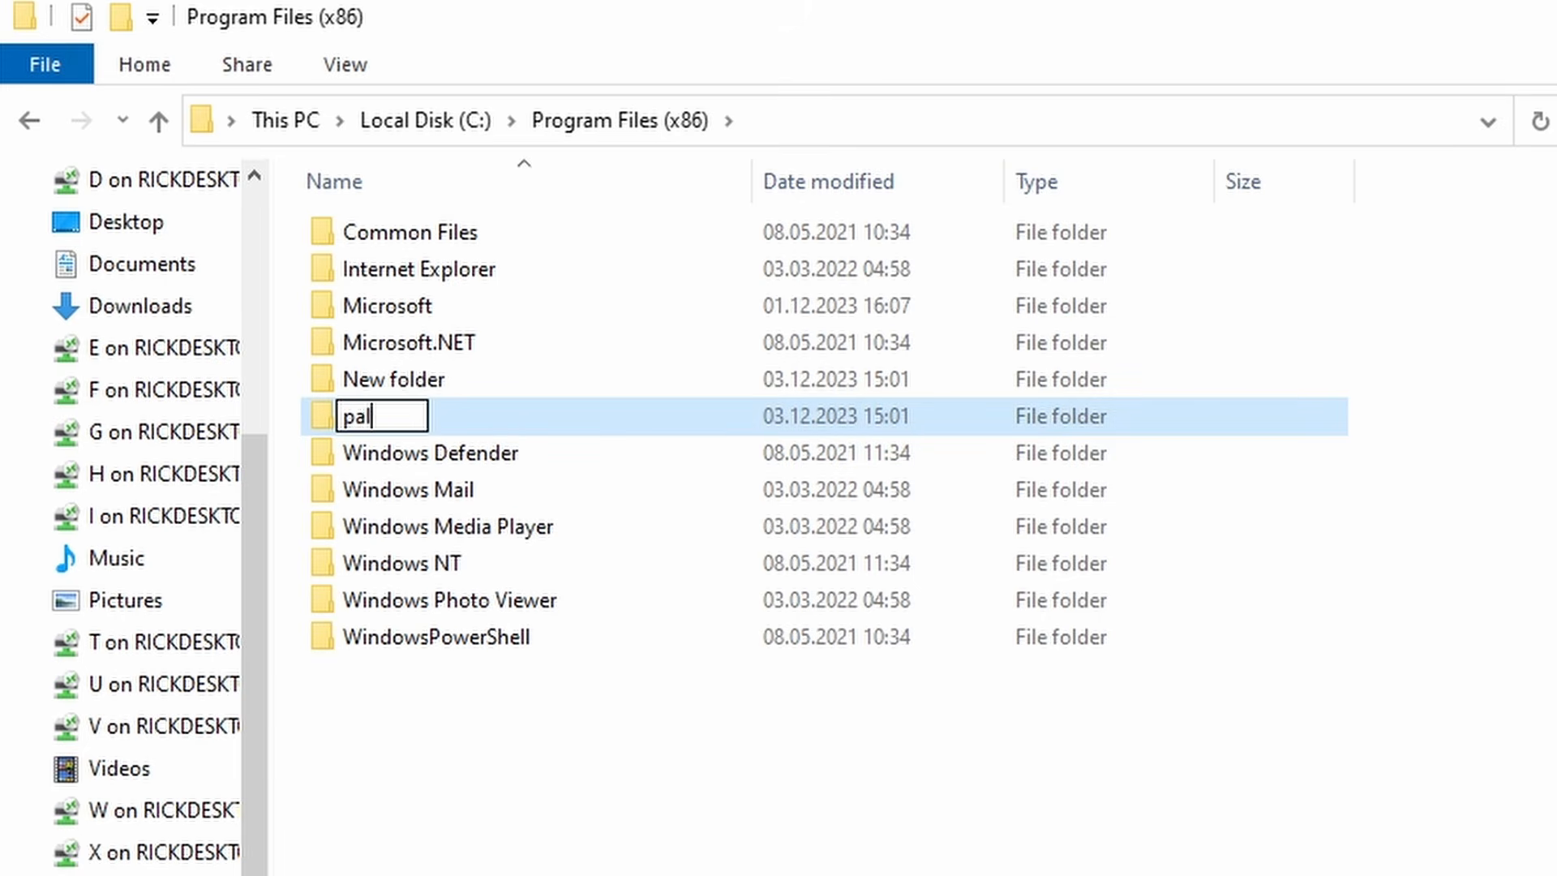
key(BackSpace)
key(BackSpace)
text(Palo ALto)
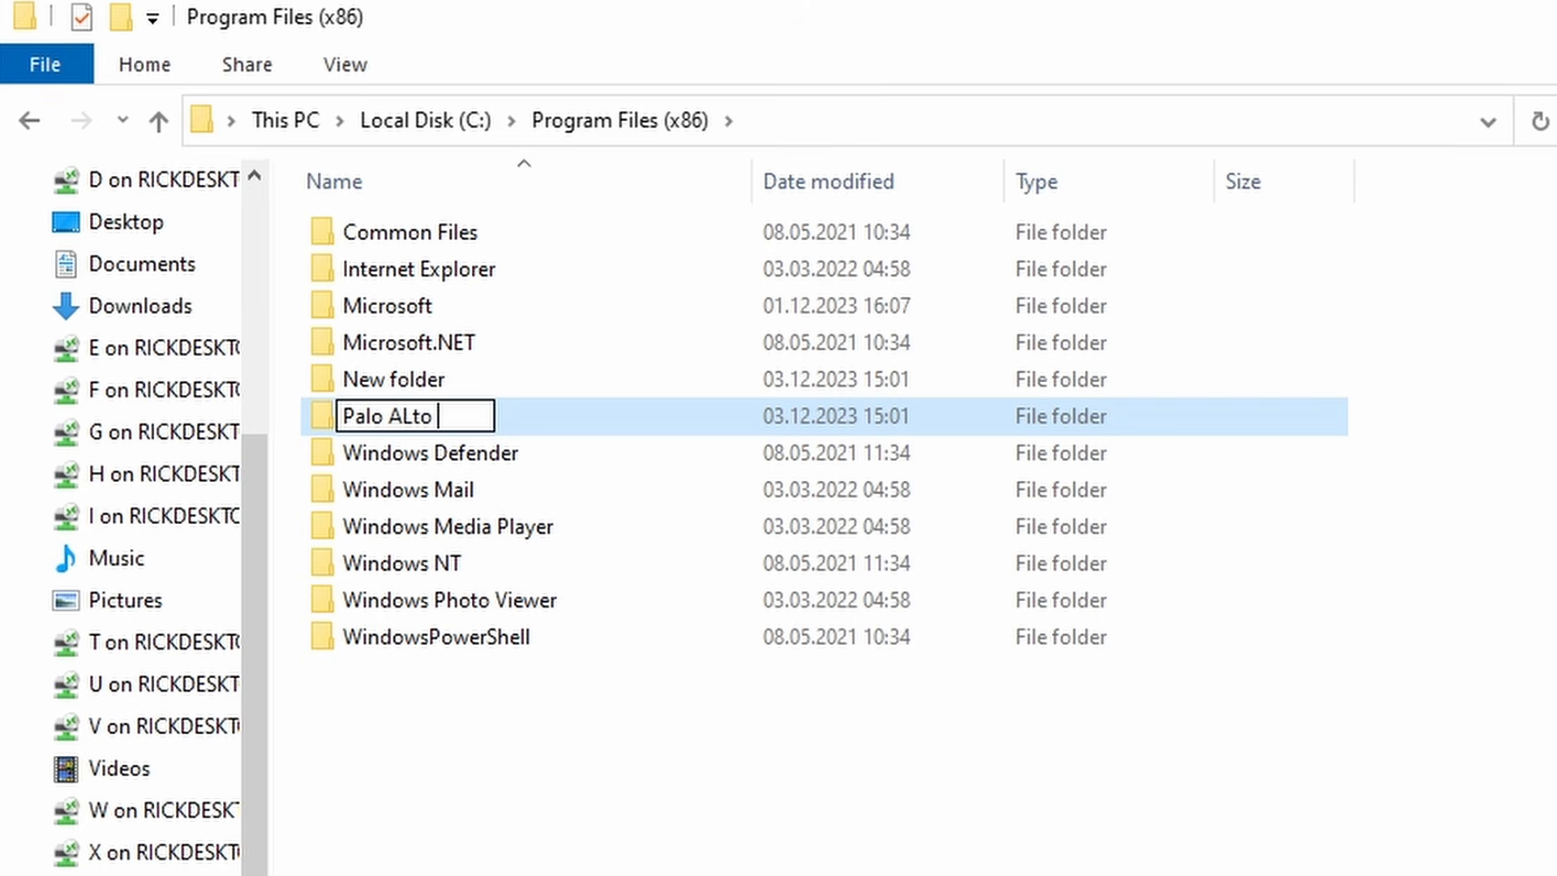
key(BackSpace)
key(BackSpace)
key(BackSpace)
text(lto Networks)
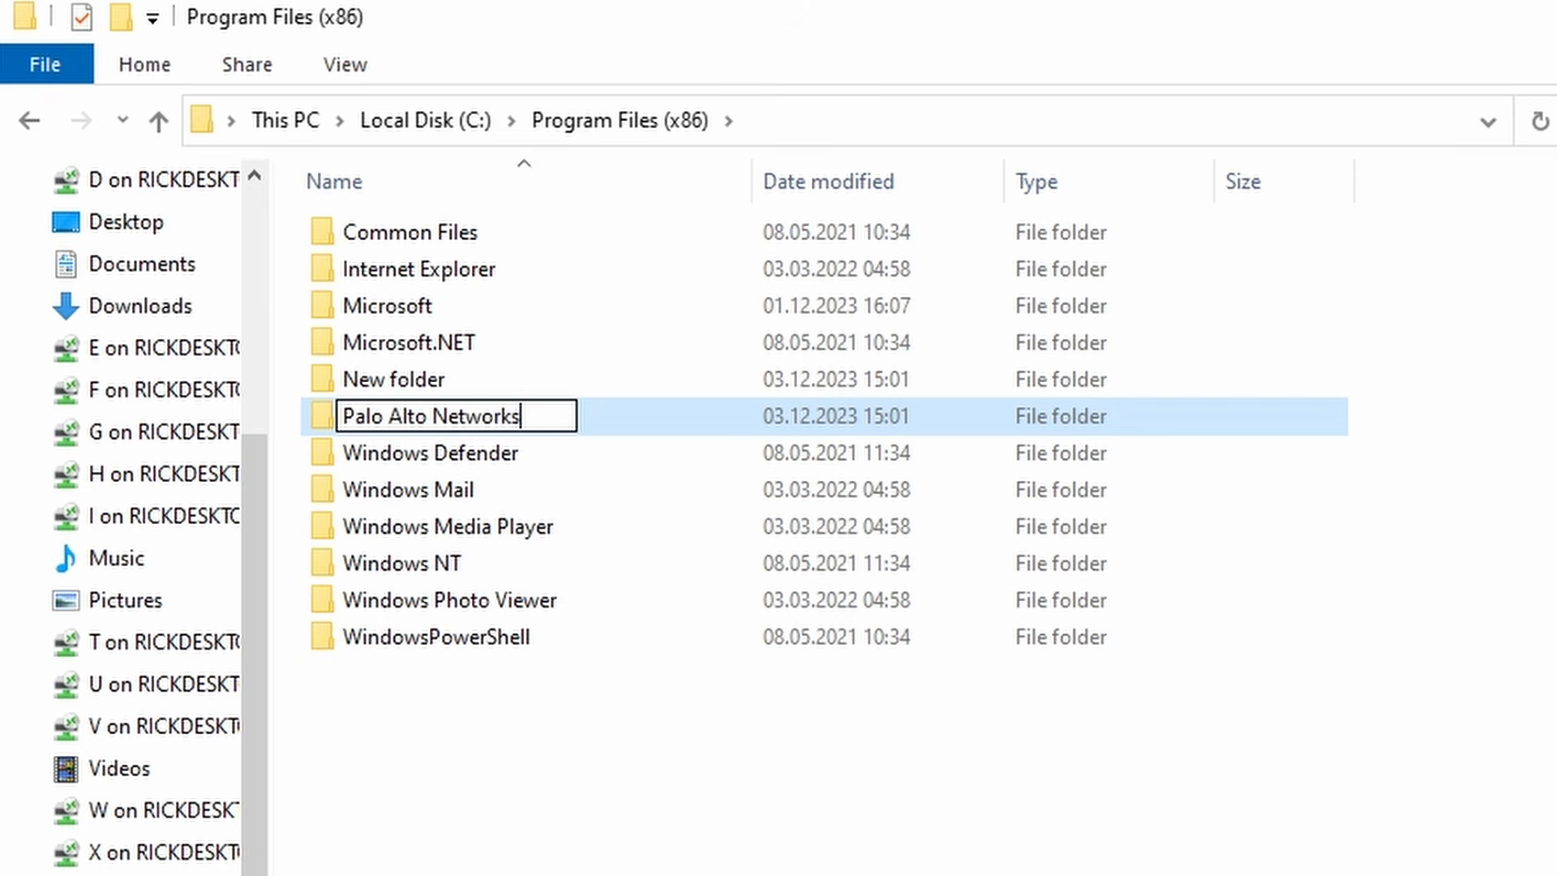
key(Return)
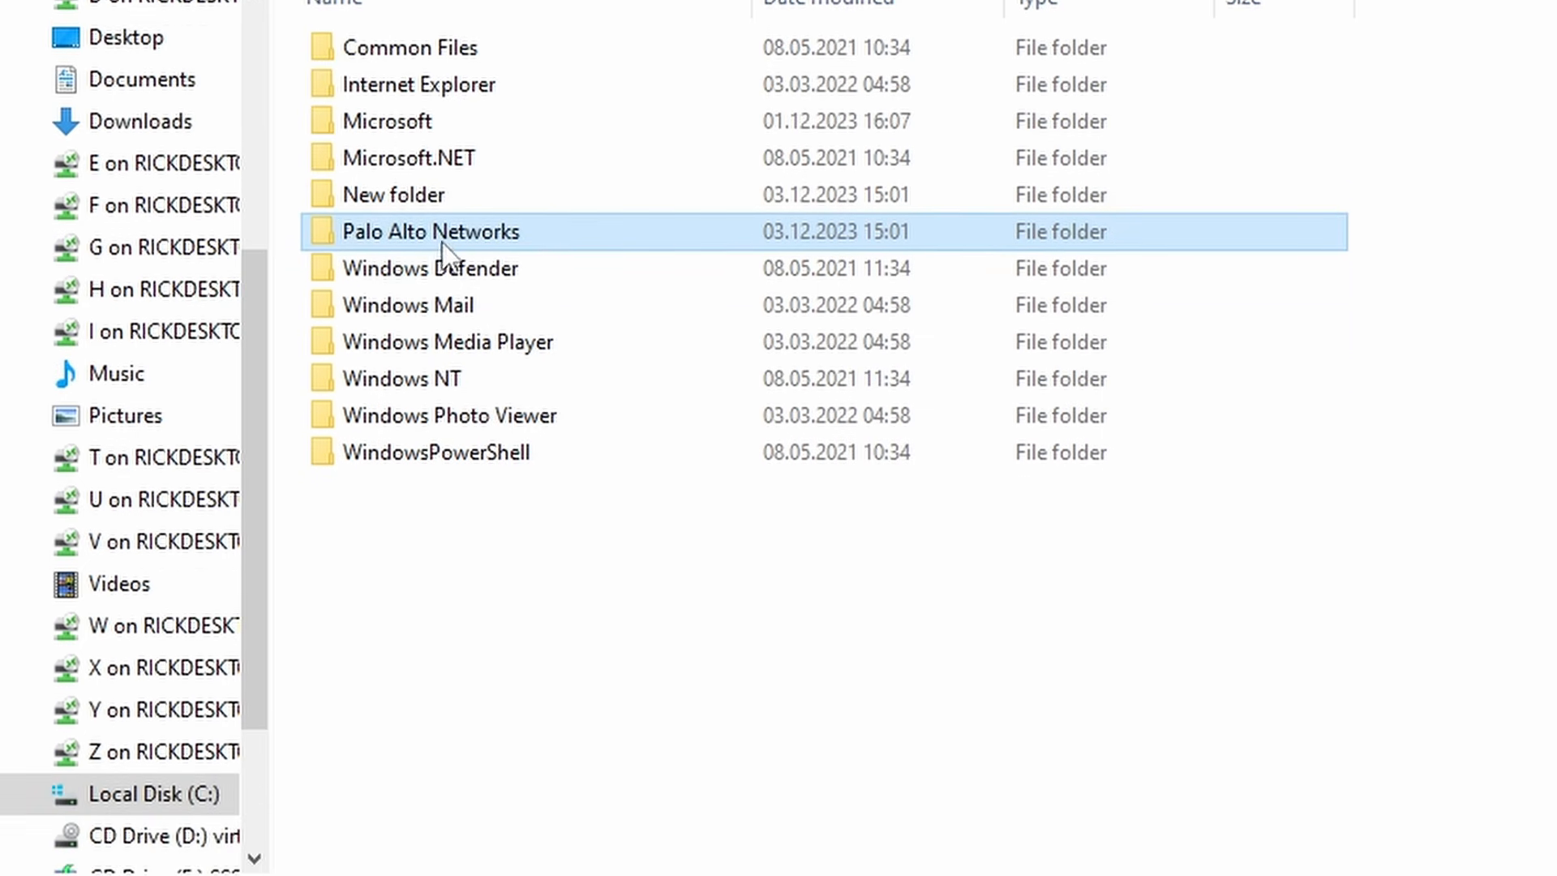
- Add the sa-paloalto account to the Palo Alto Networks folder's security permissions
right_click(449, 203)
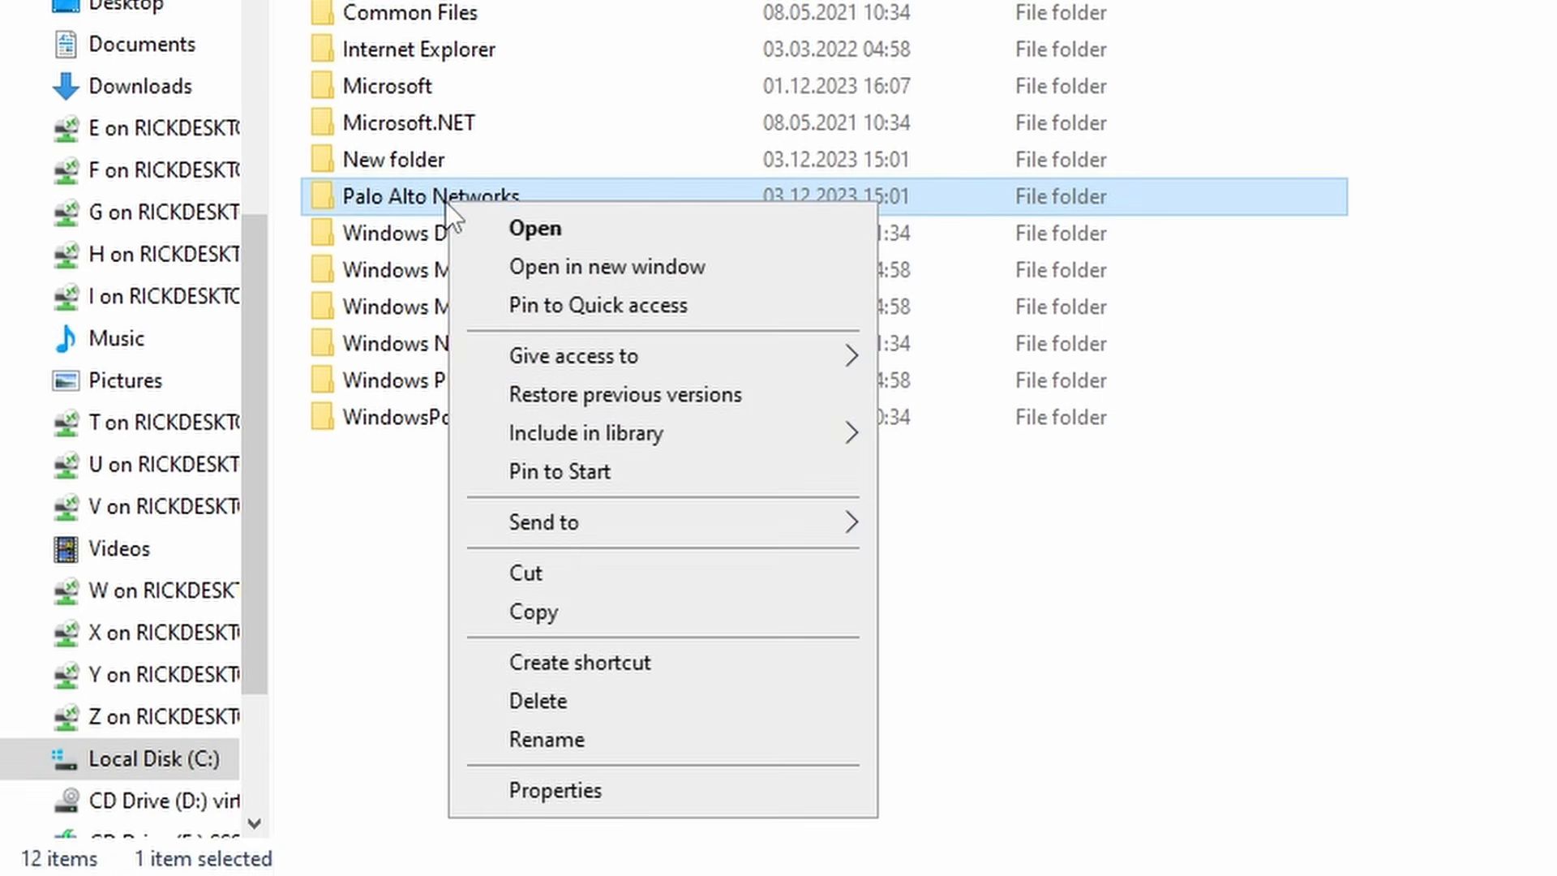
click(654, 785)
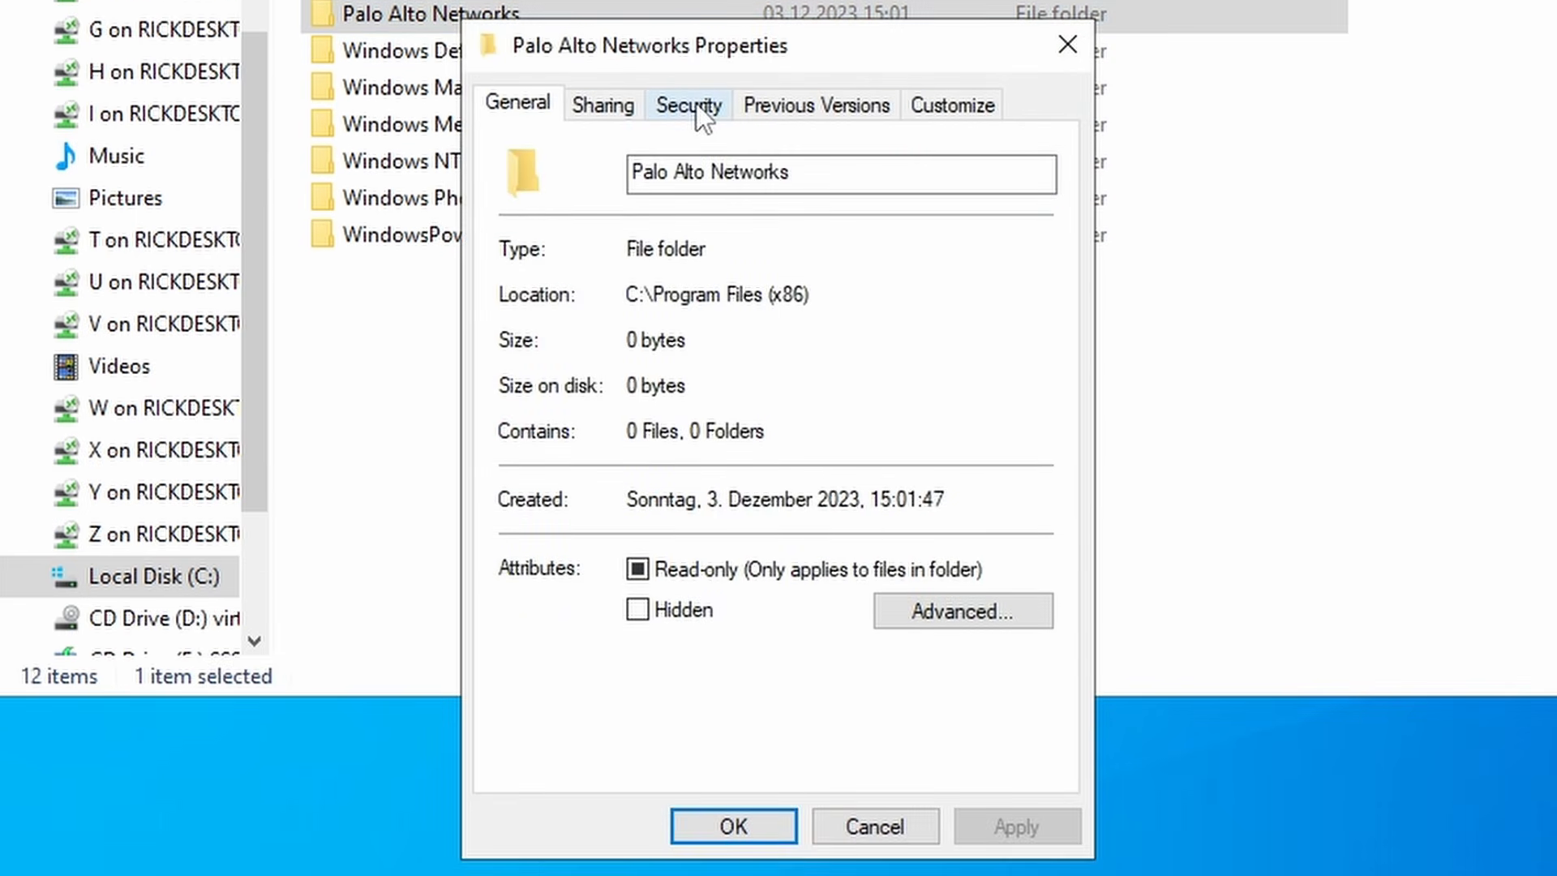
click(700, 160)
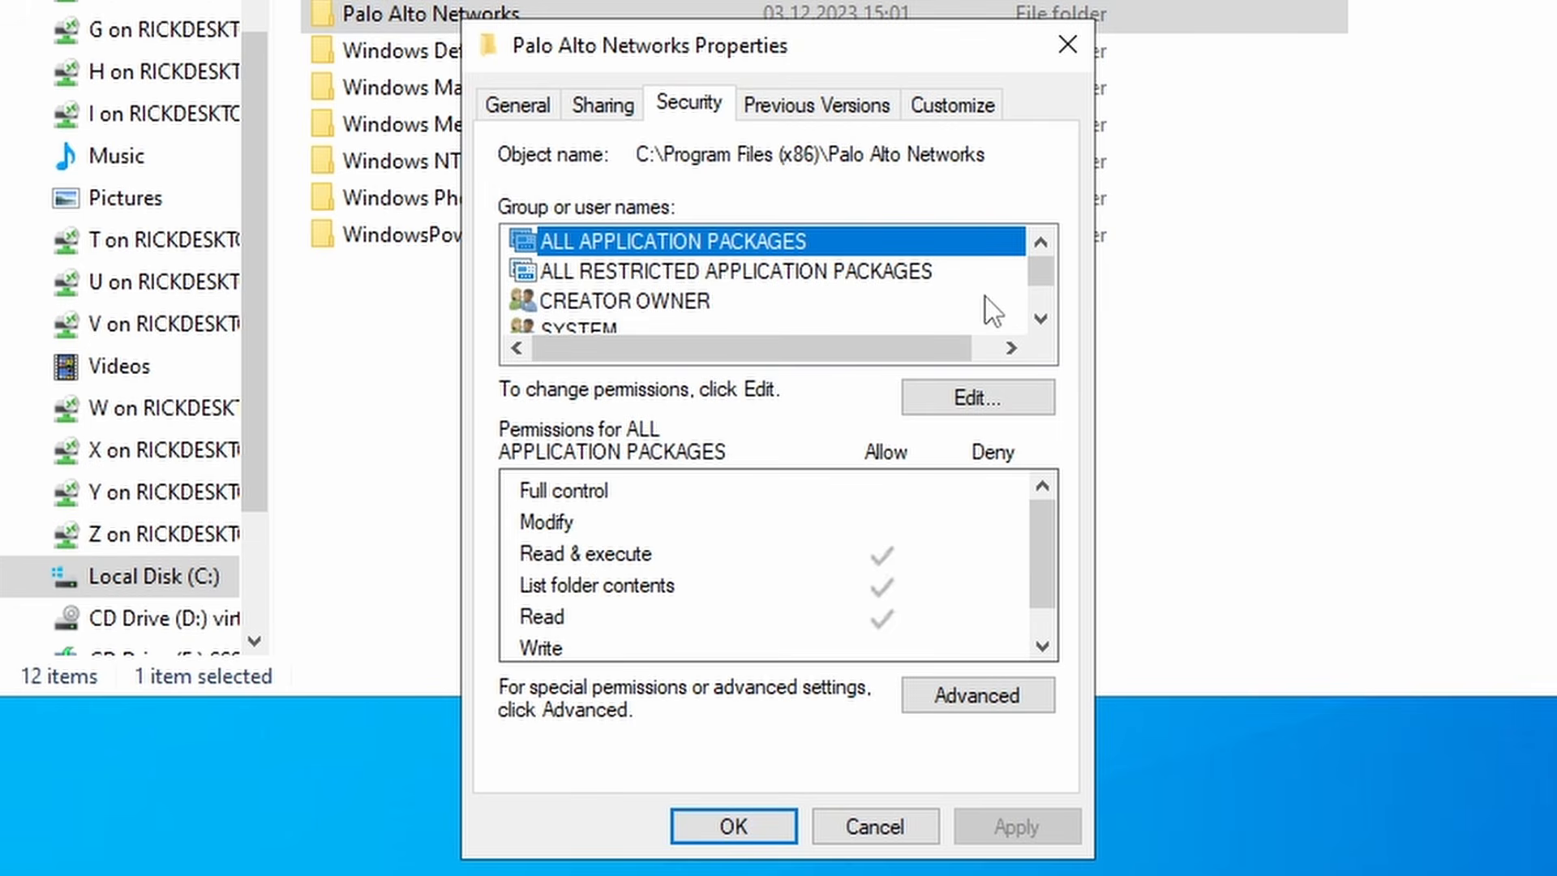
click(979, 407)
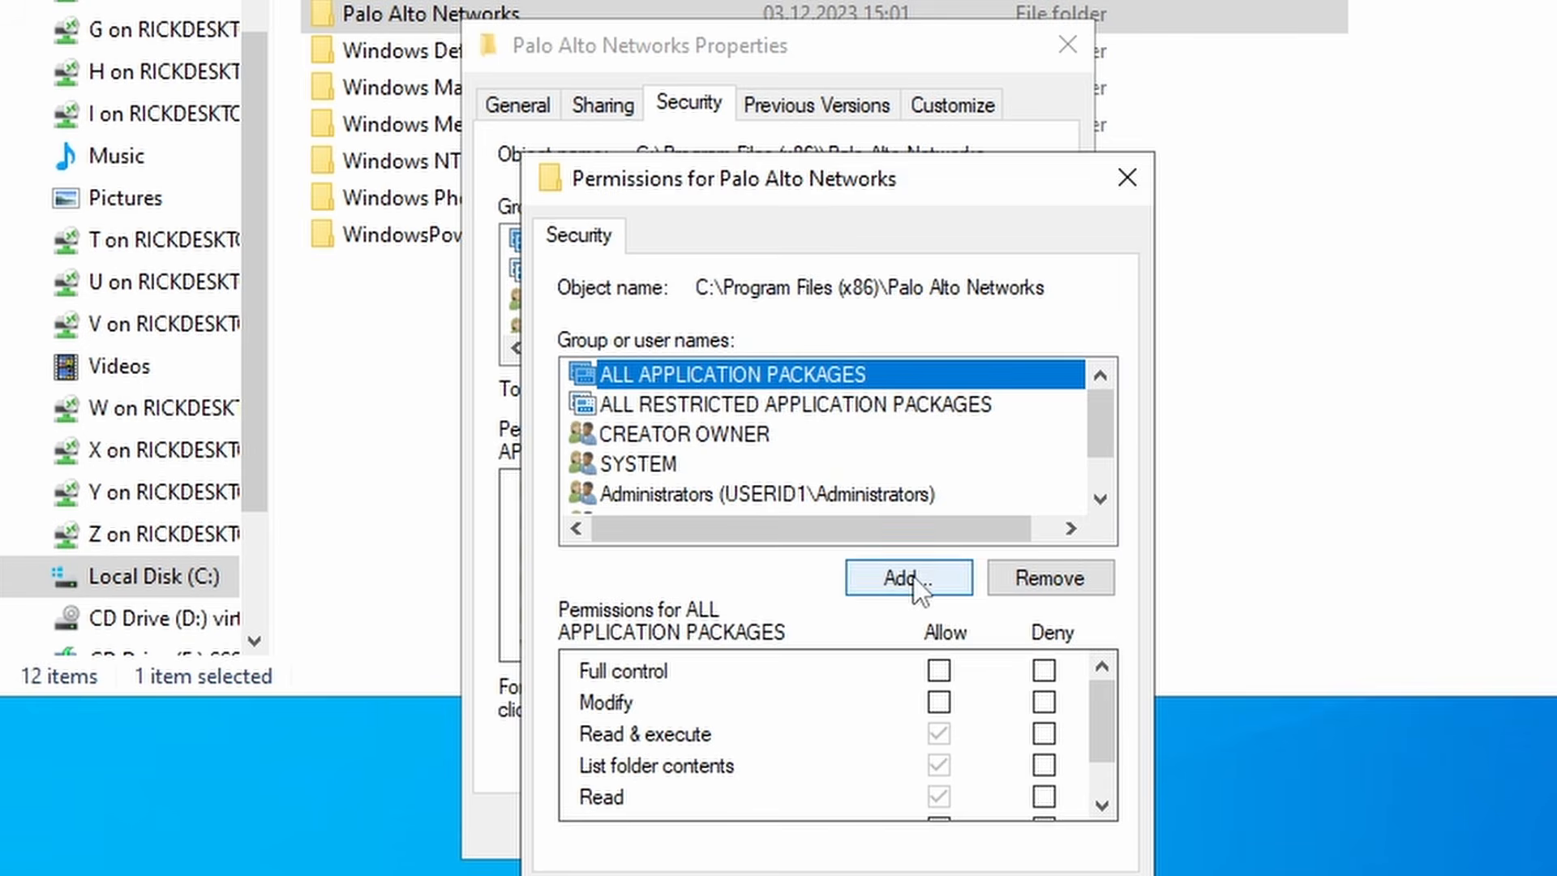
click(913, 577)
text(sa-paloa)
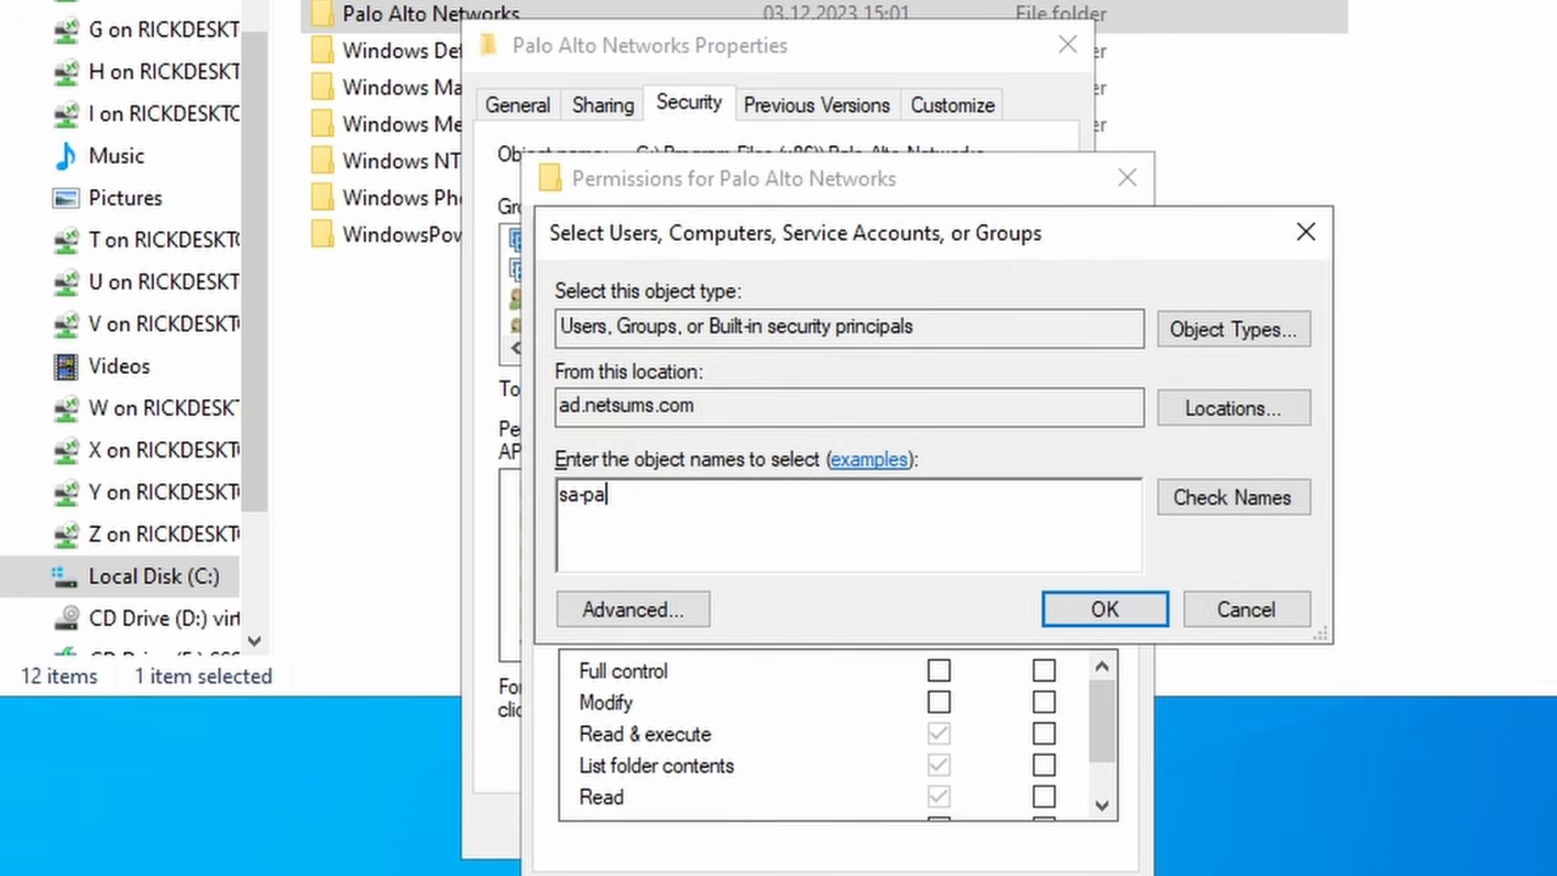
text(lto)
click(1243, 508)
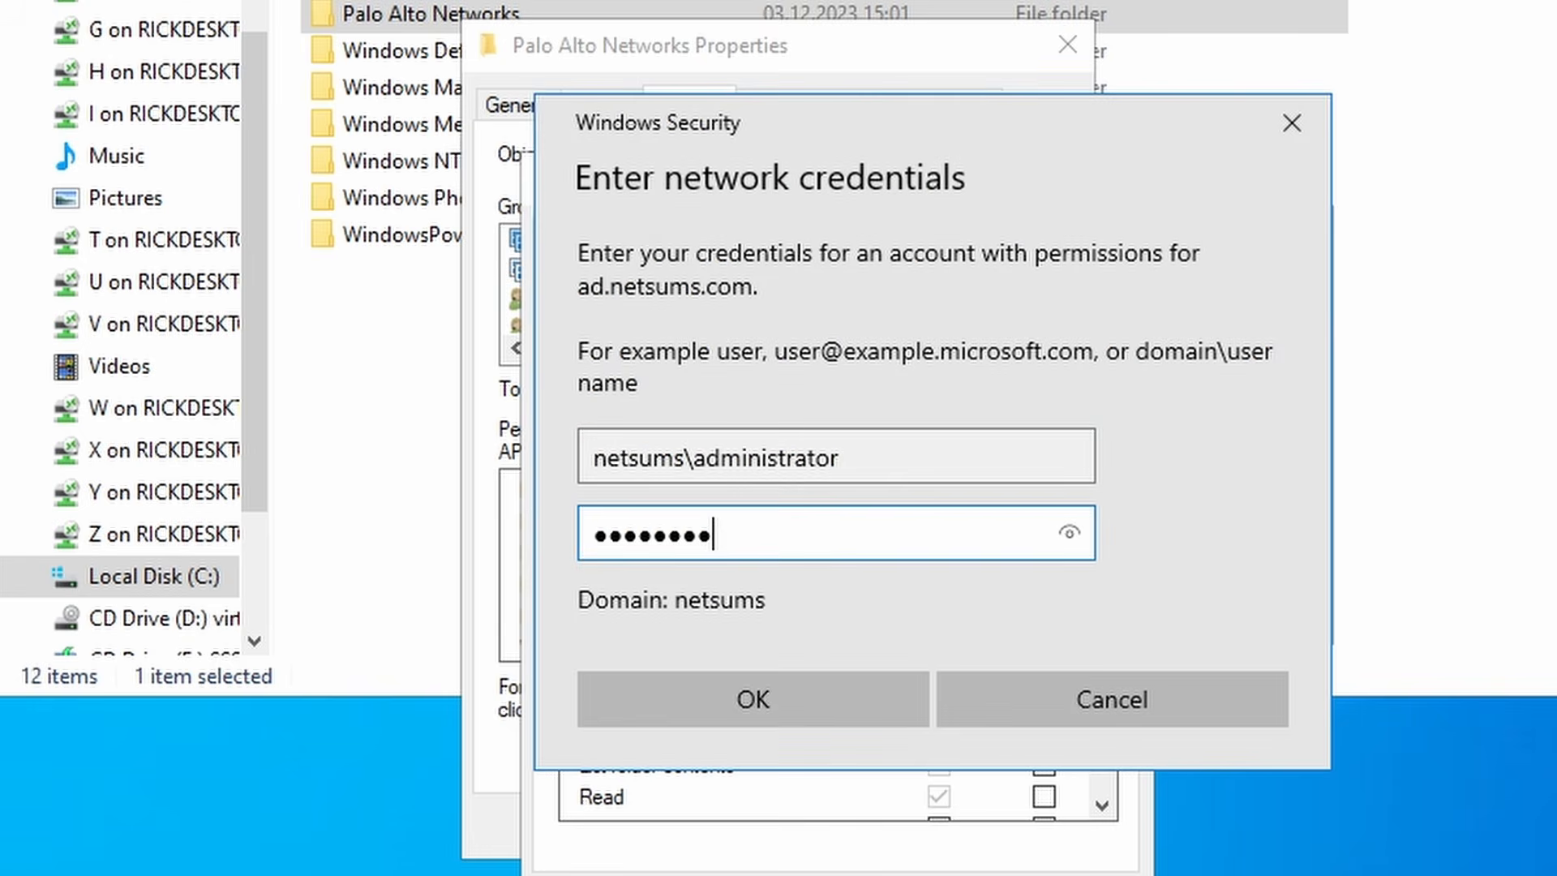
key(Return)
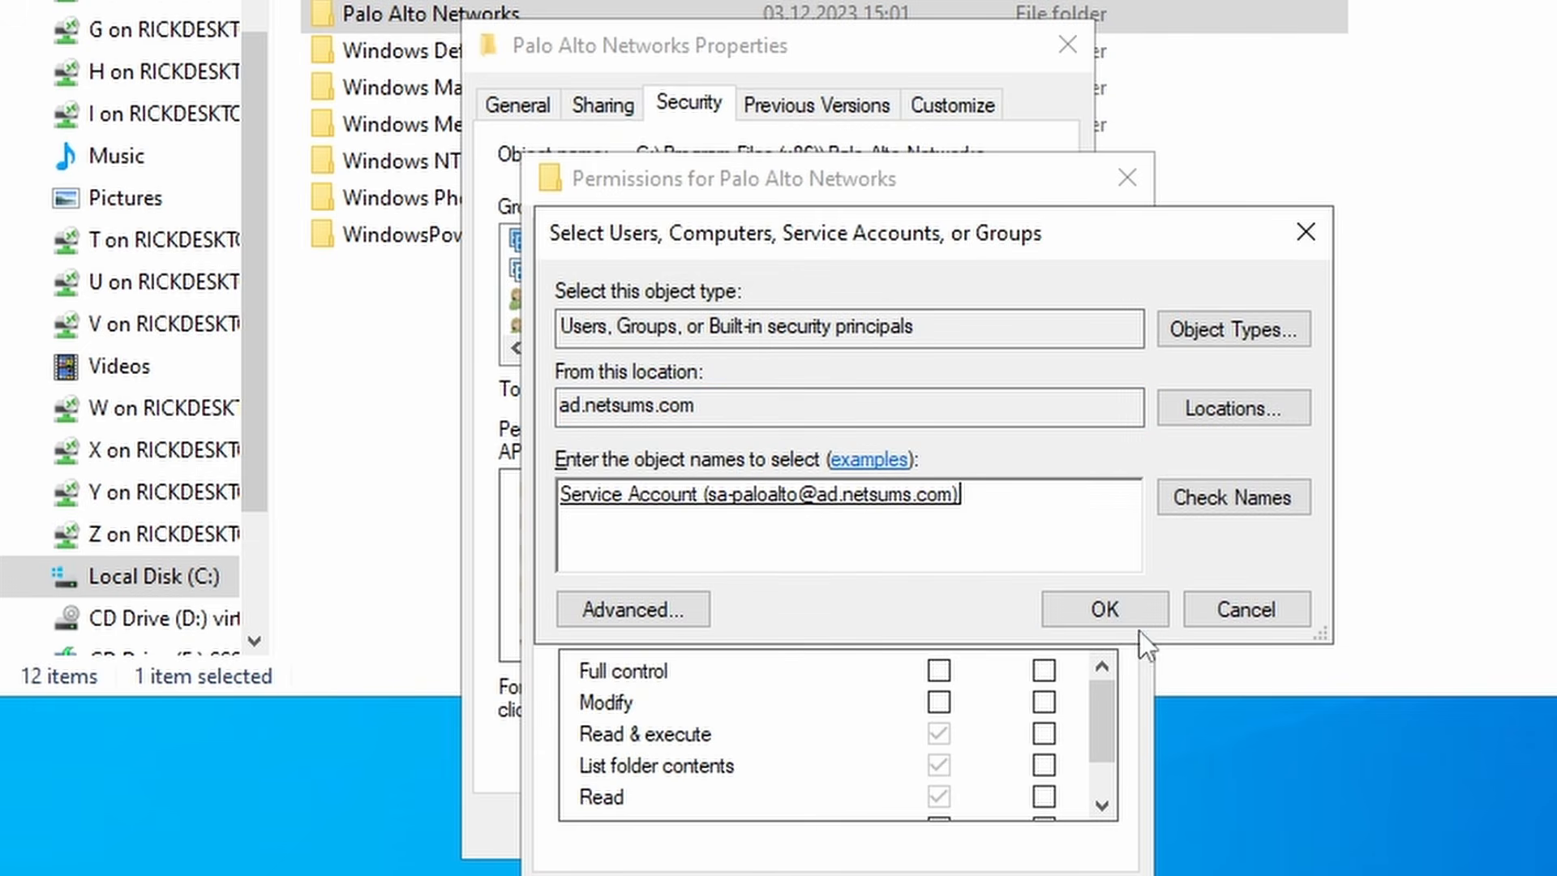
click(1104, 610)
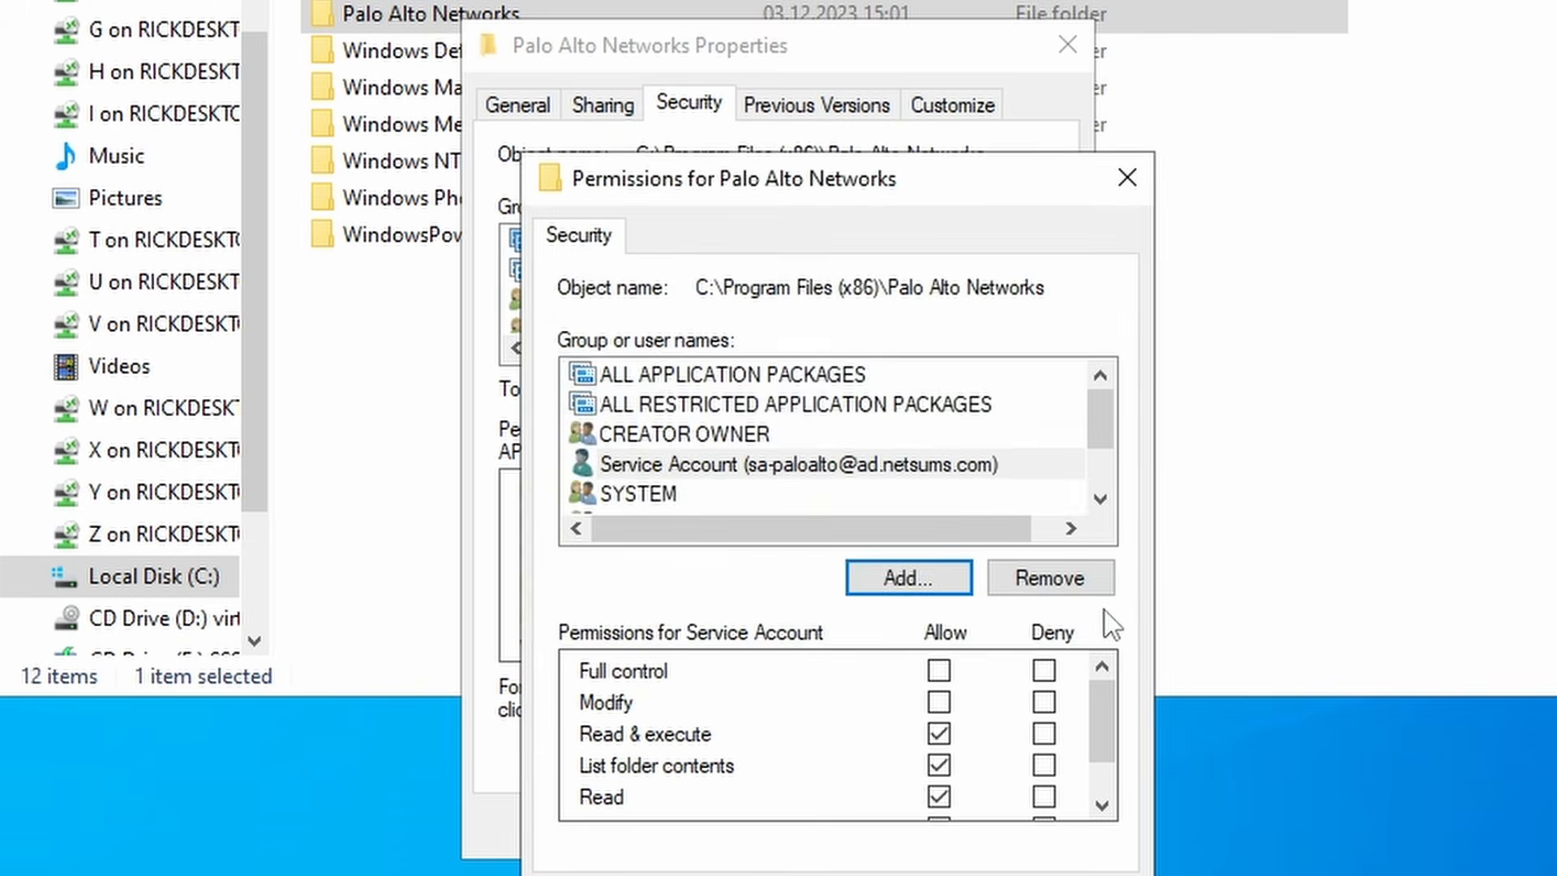
- Allow Full control for sa-paloalto on the folder, apply, and close the properties
click(922, 476)
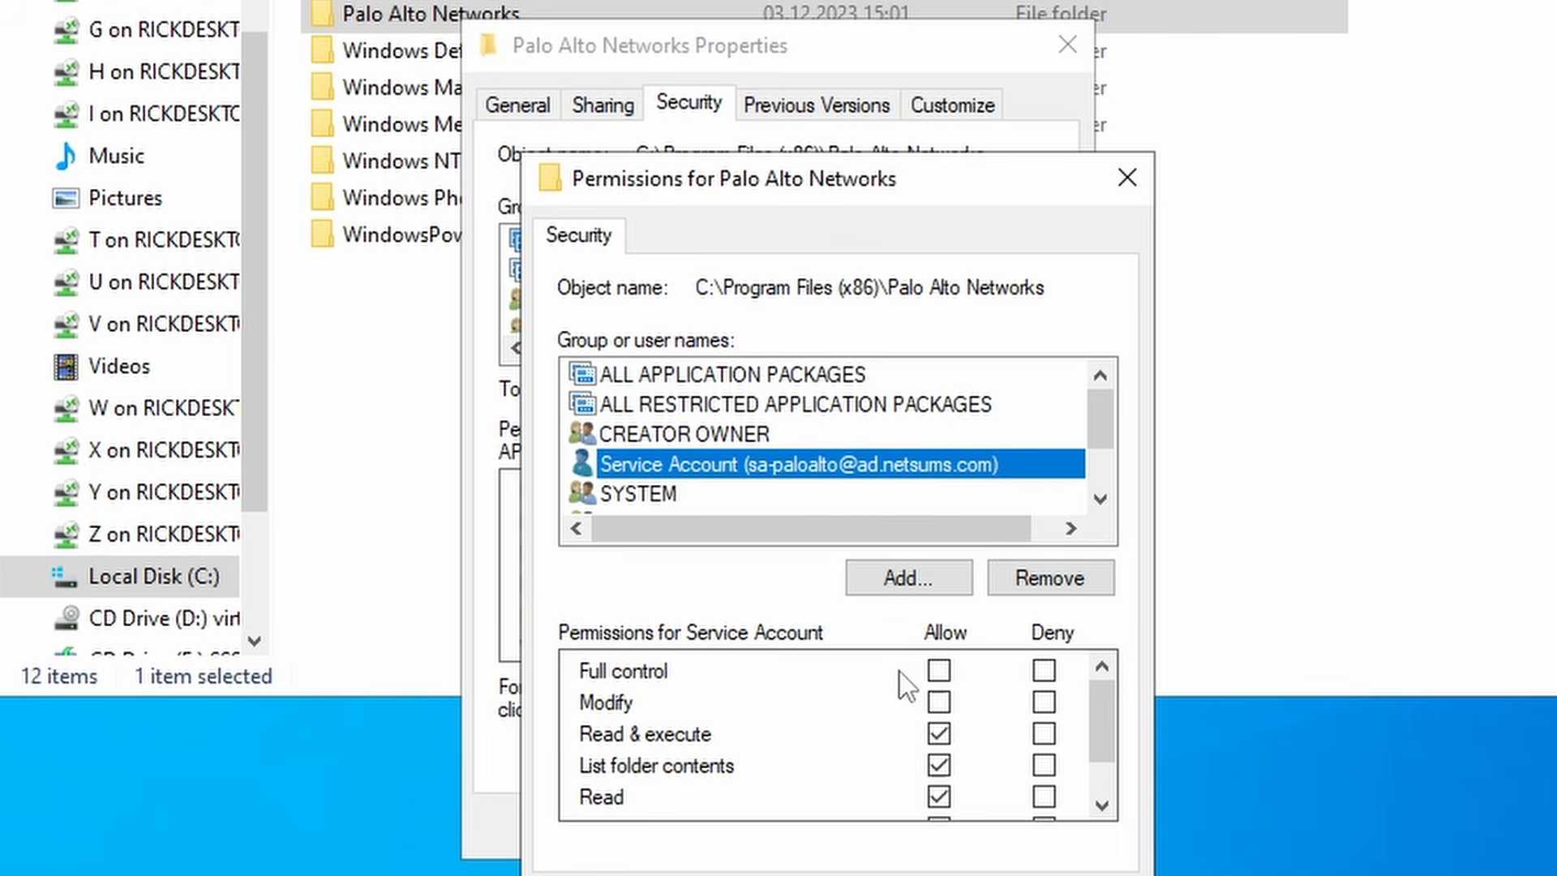
click(940, 703)
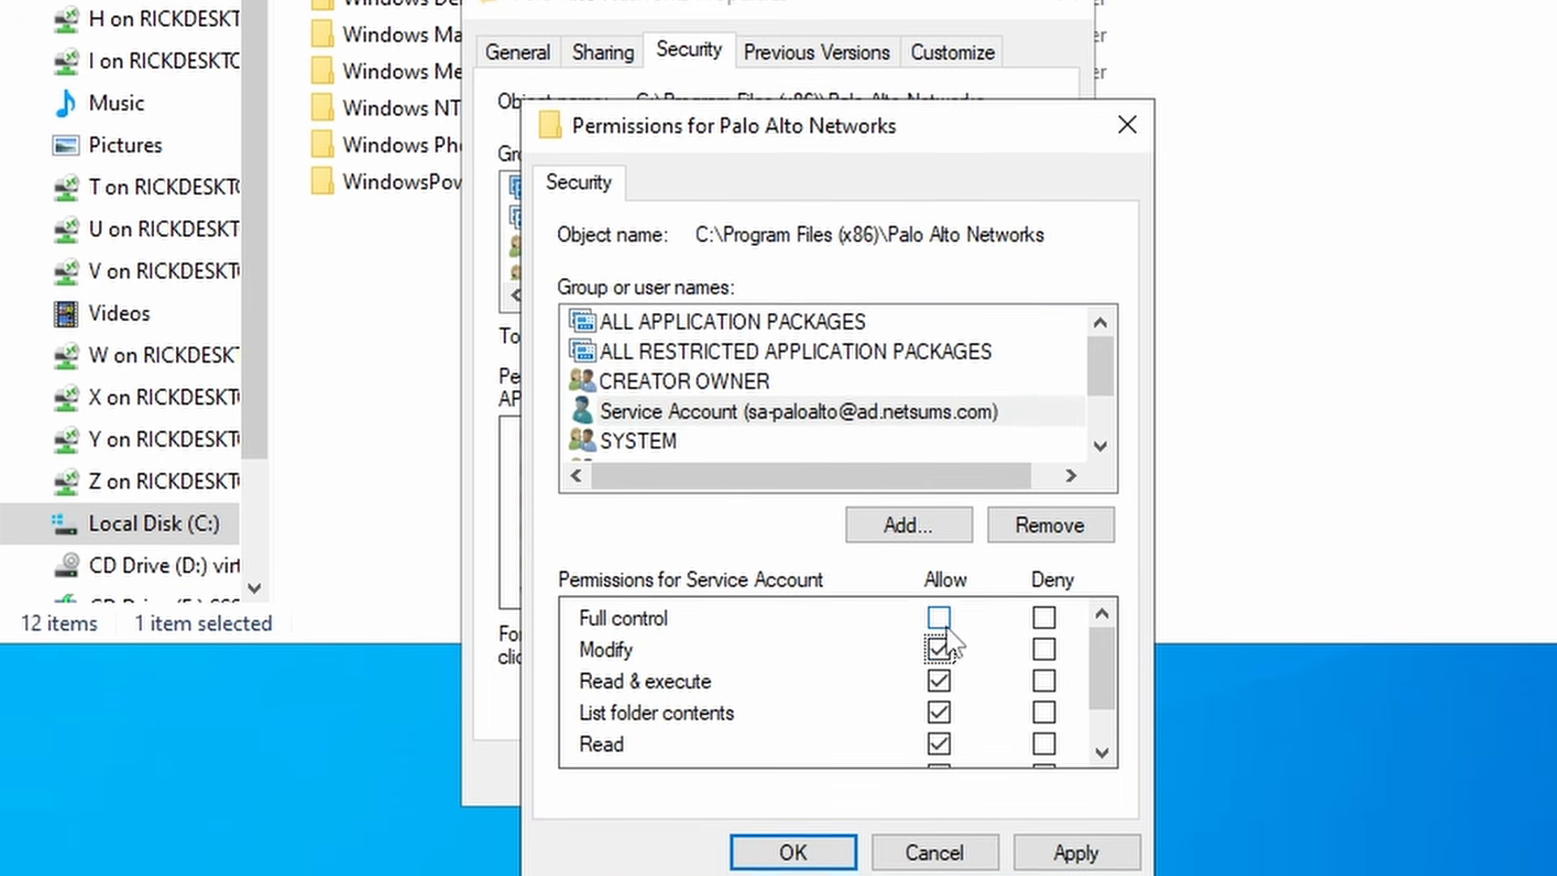
click(939, 558)
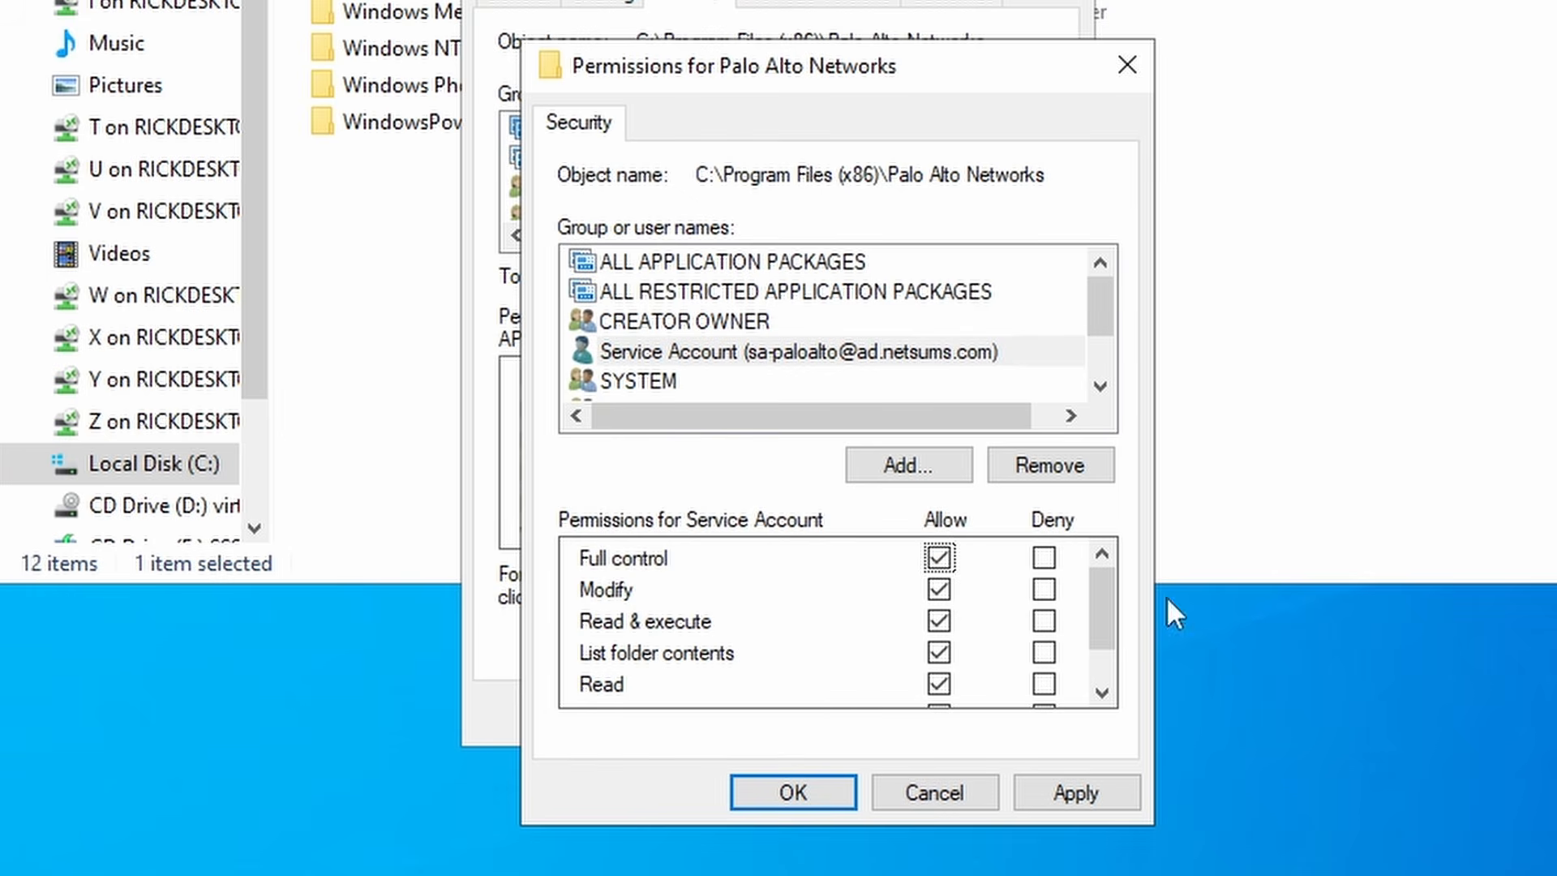
scroll(1085, 610, down, 2)
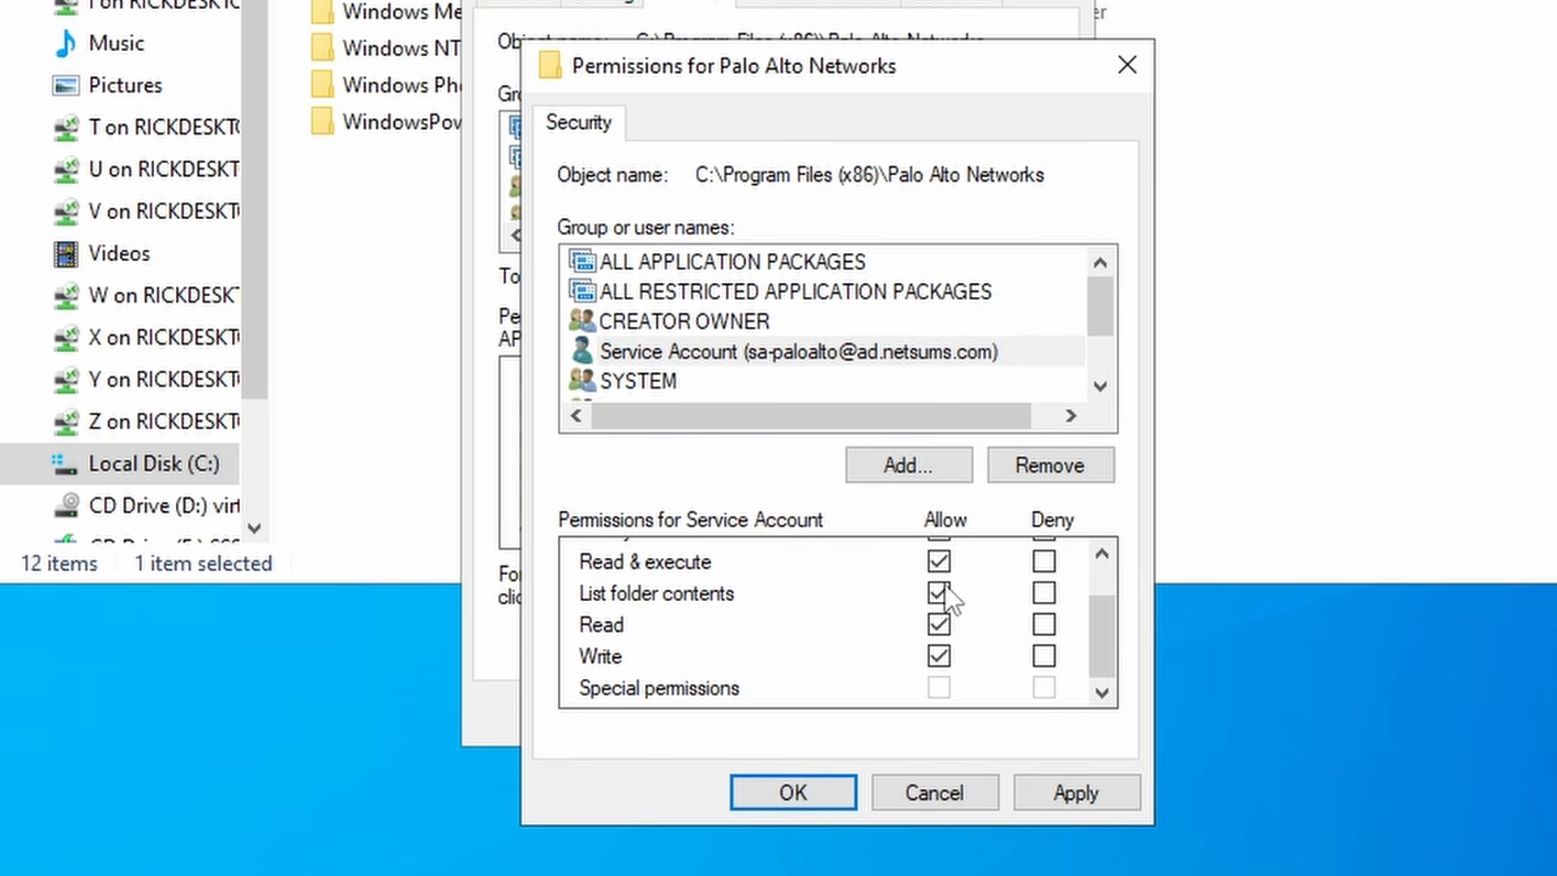
click(1102, 795)
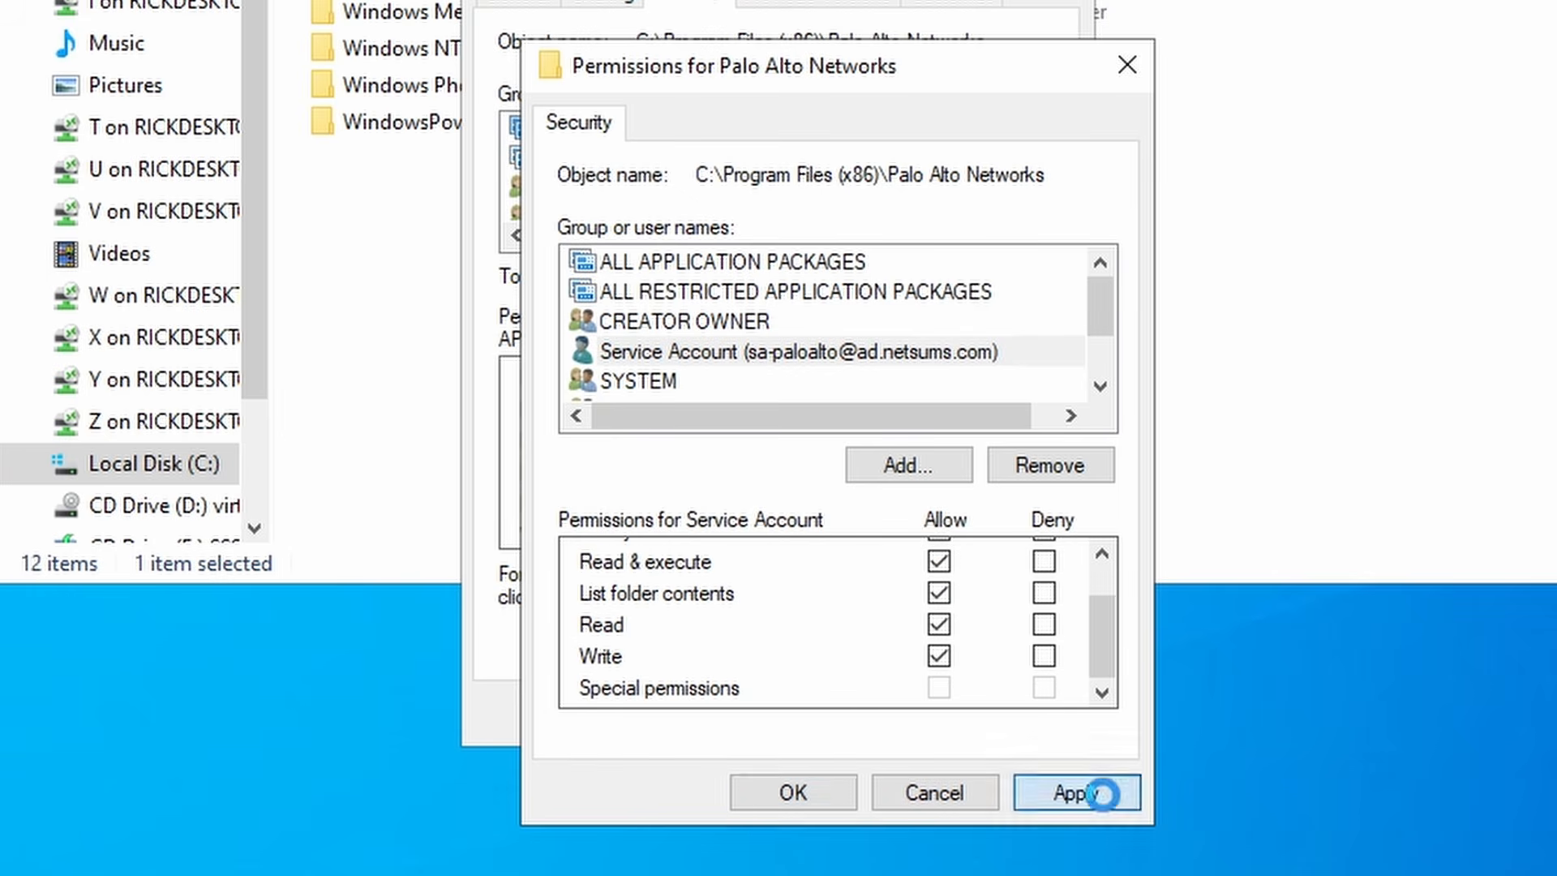
click(793, 792)
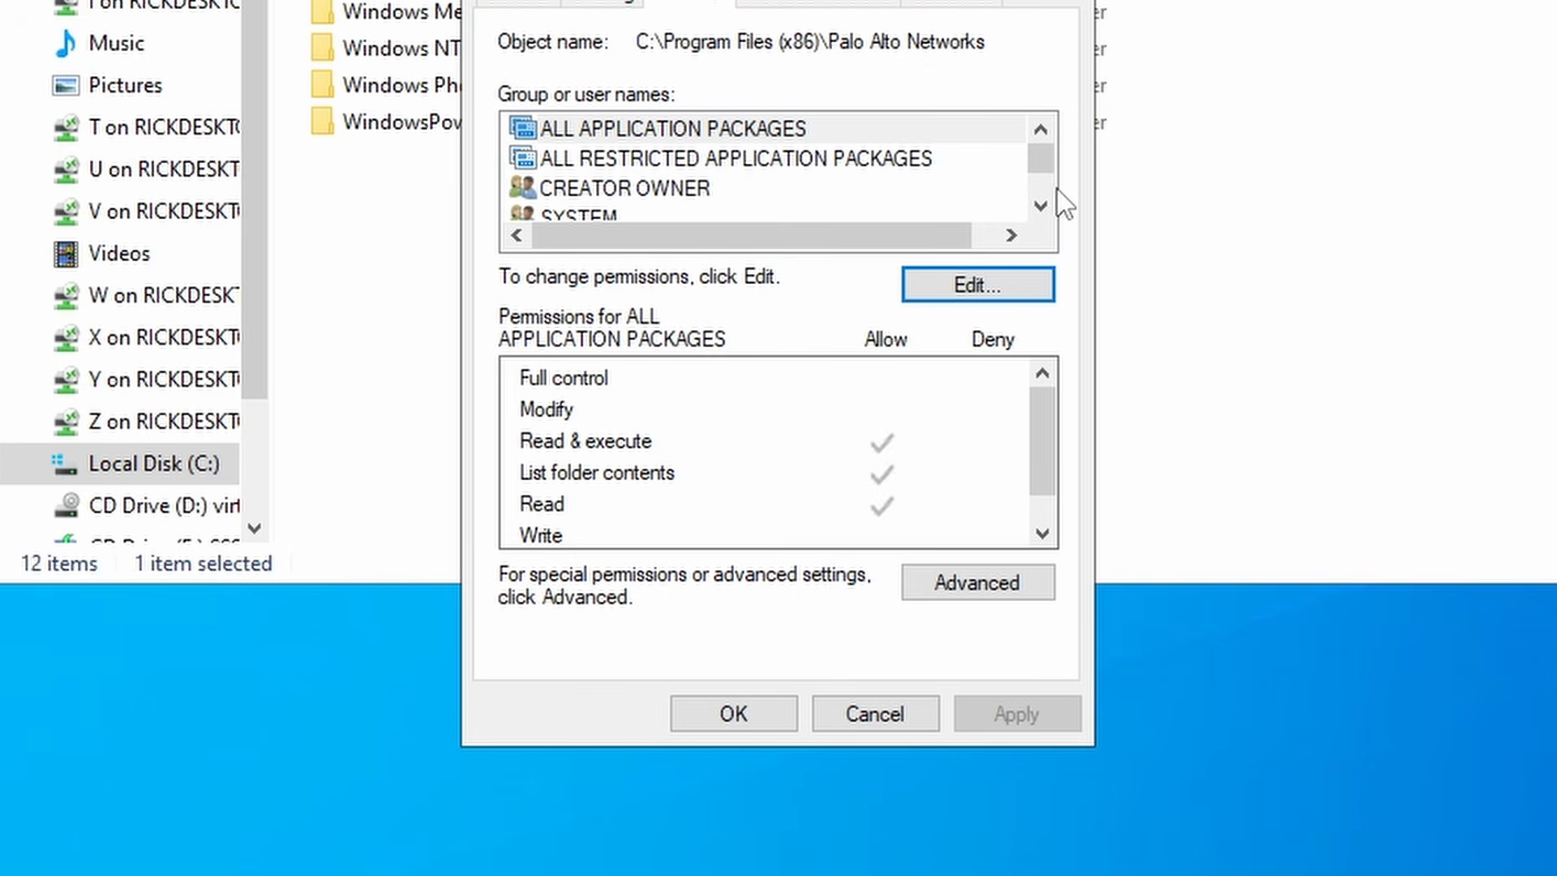
click(1040, 206)
click(1040, 206)
click(851, 192)
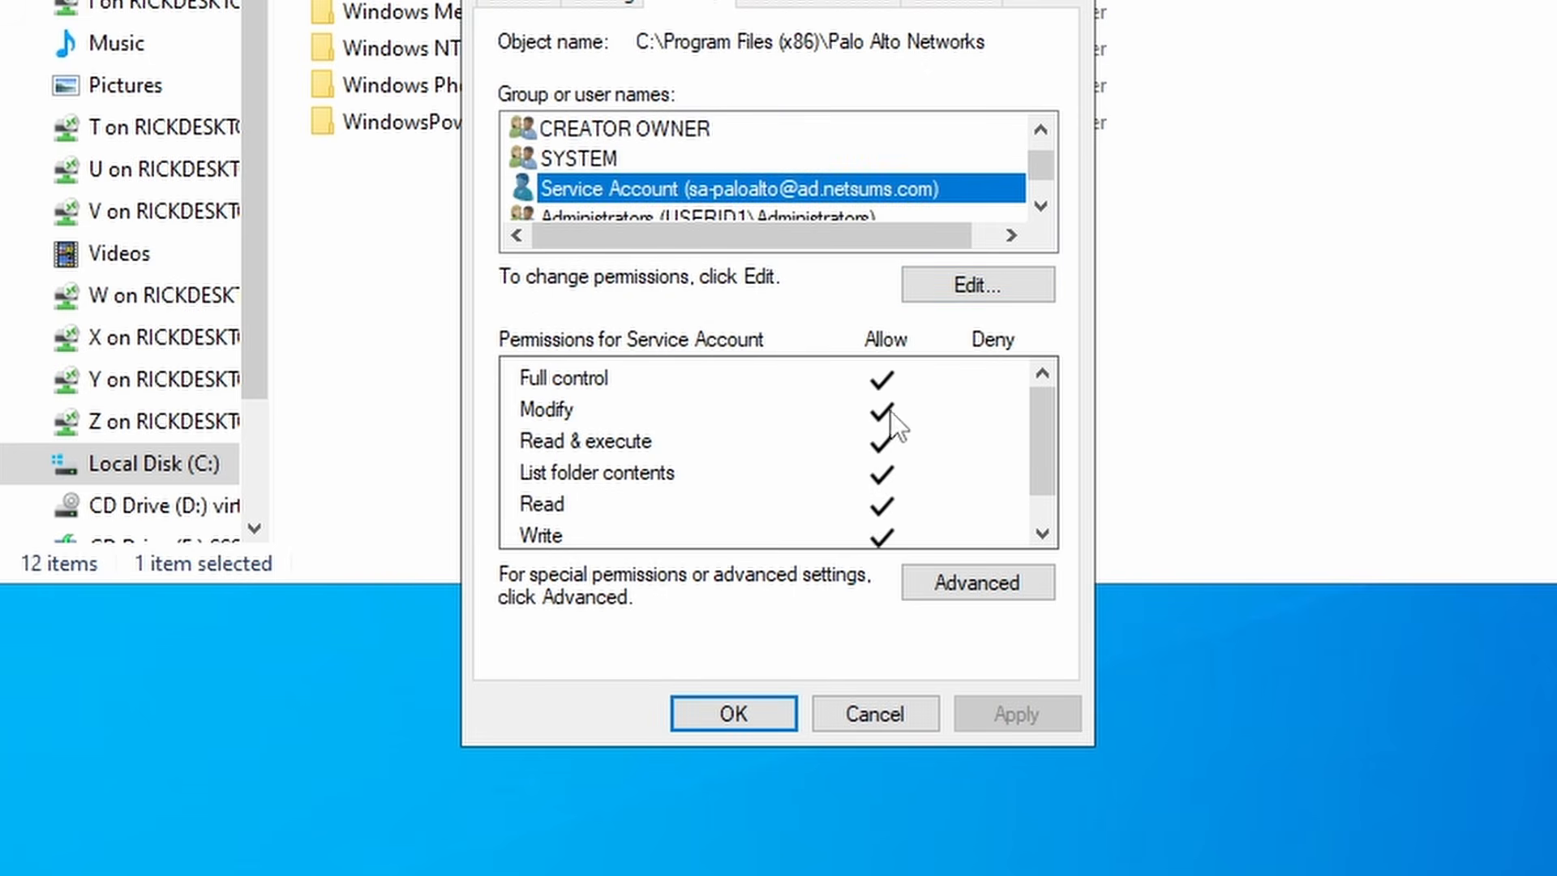
click(736, 713)
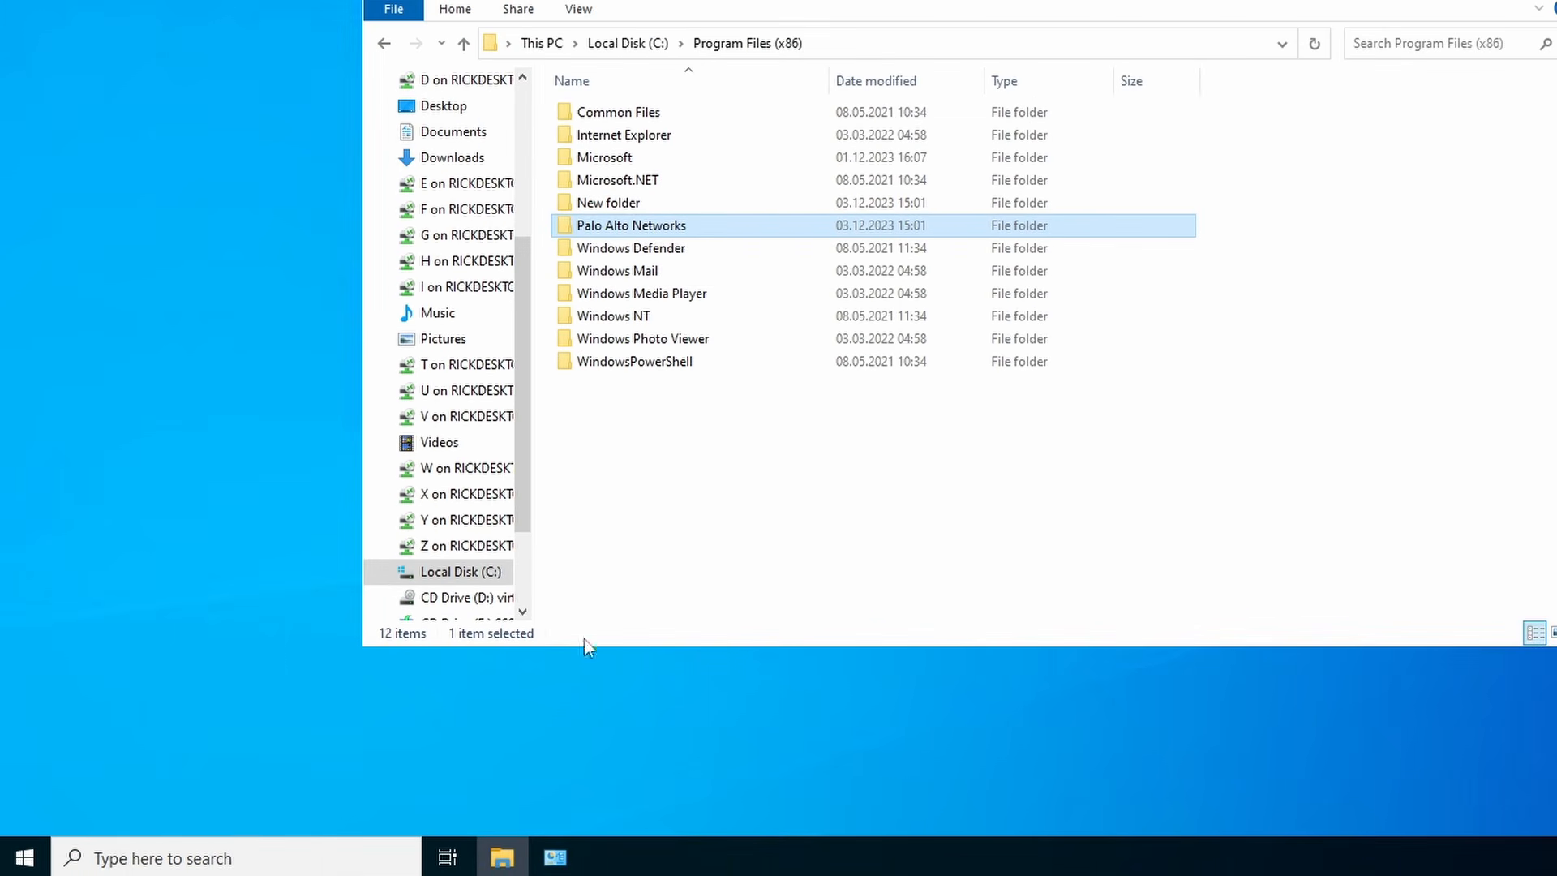
- Launch Microsoft Edge and open the Palo Alto Networks Customer Support Portal
click(330, 859)
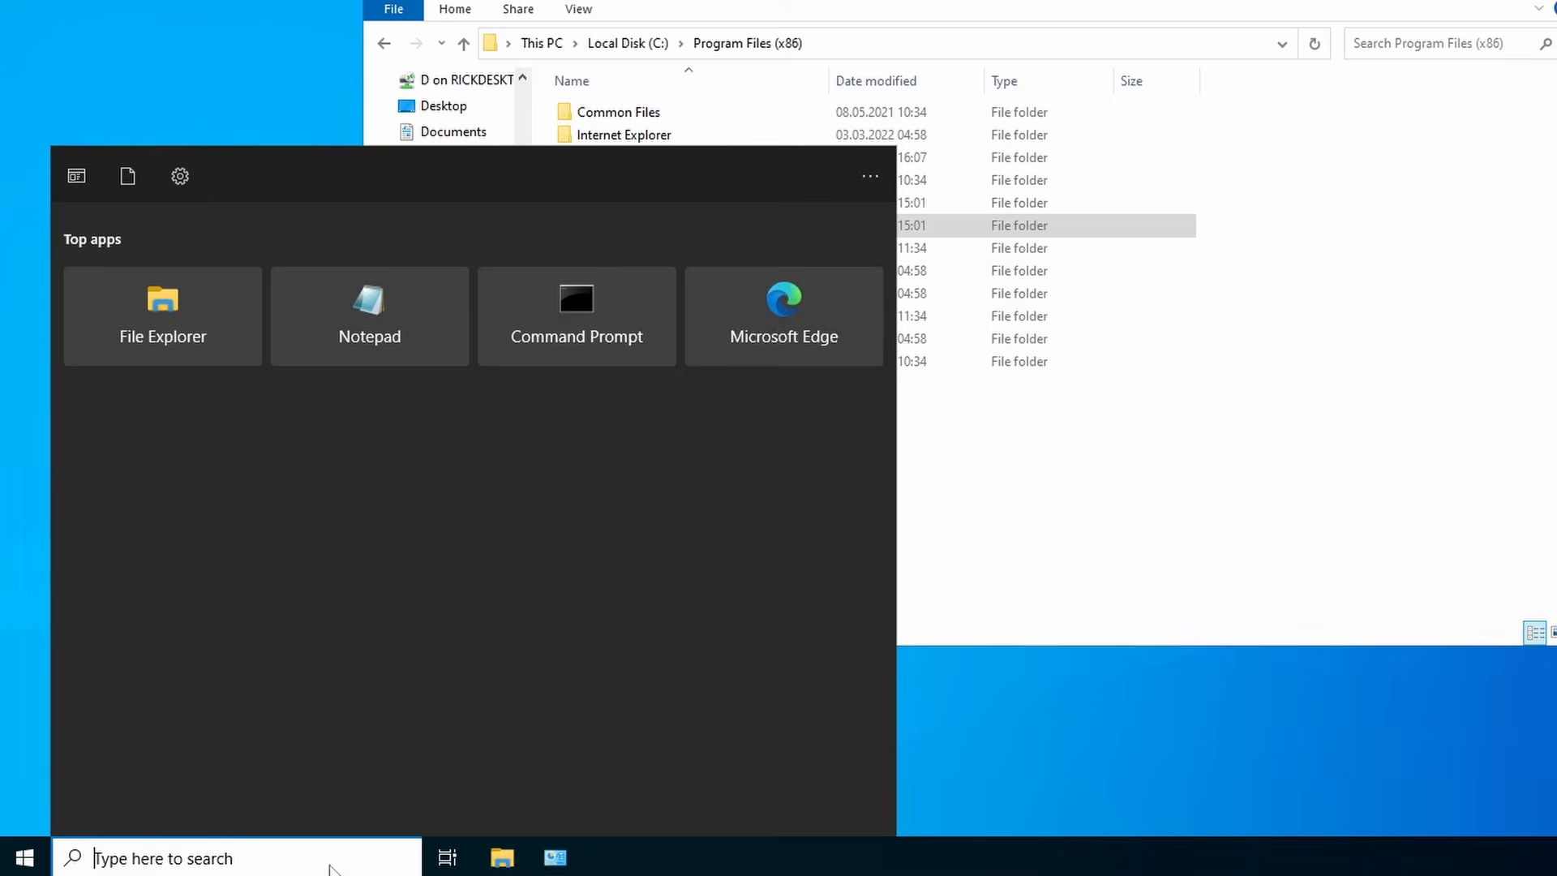
text(edge)
key(Return)
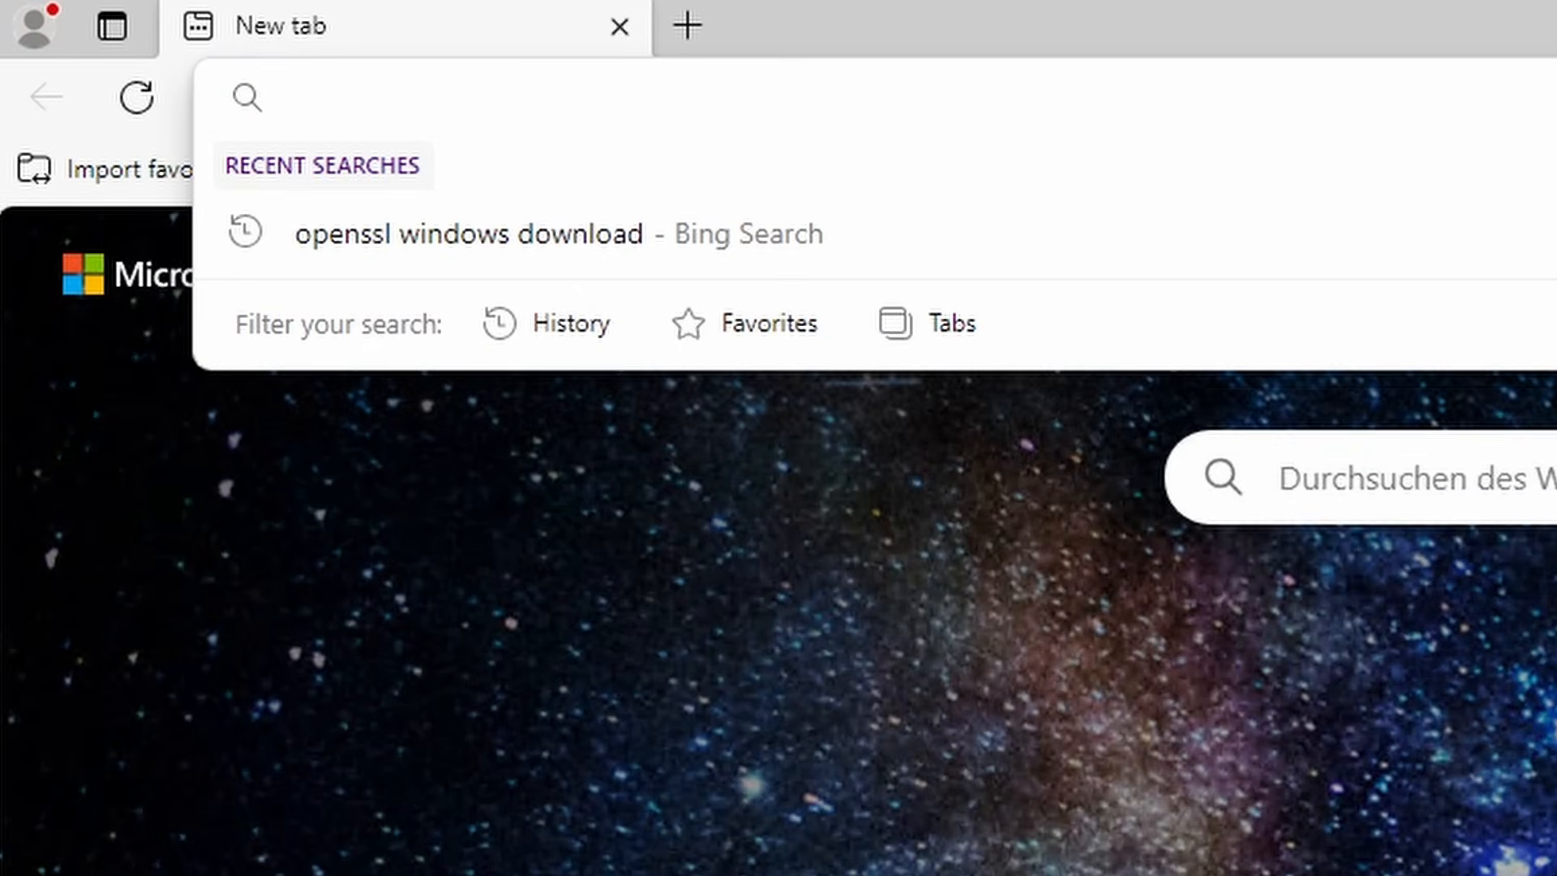
text(https://support.paloaltonetworks.com)
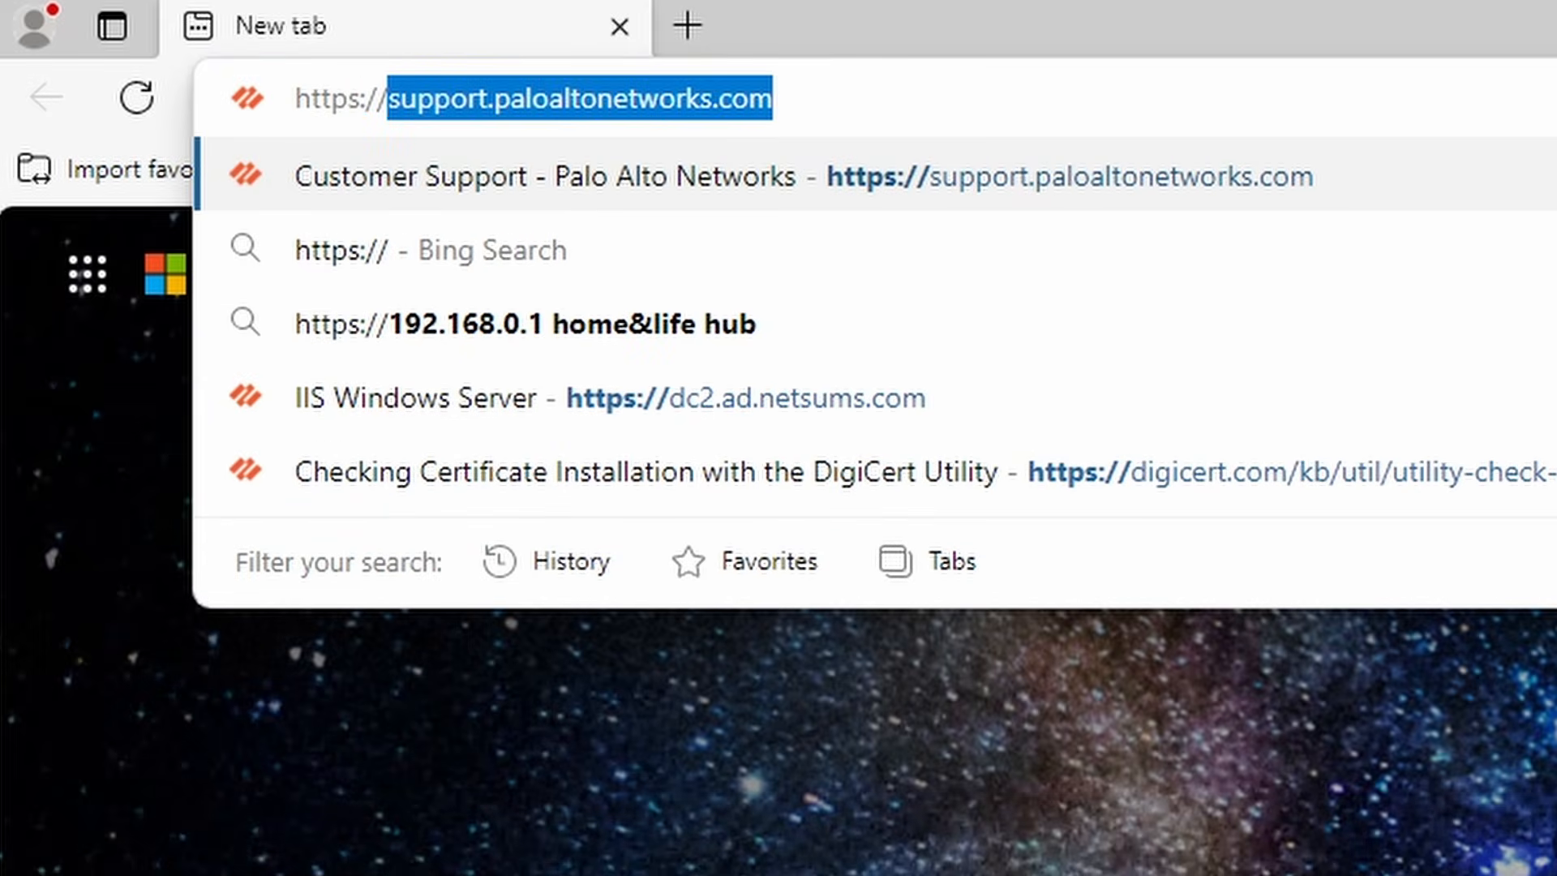
key(Return)
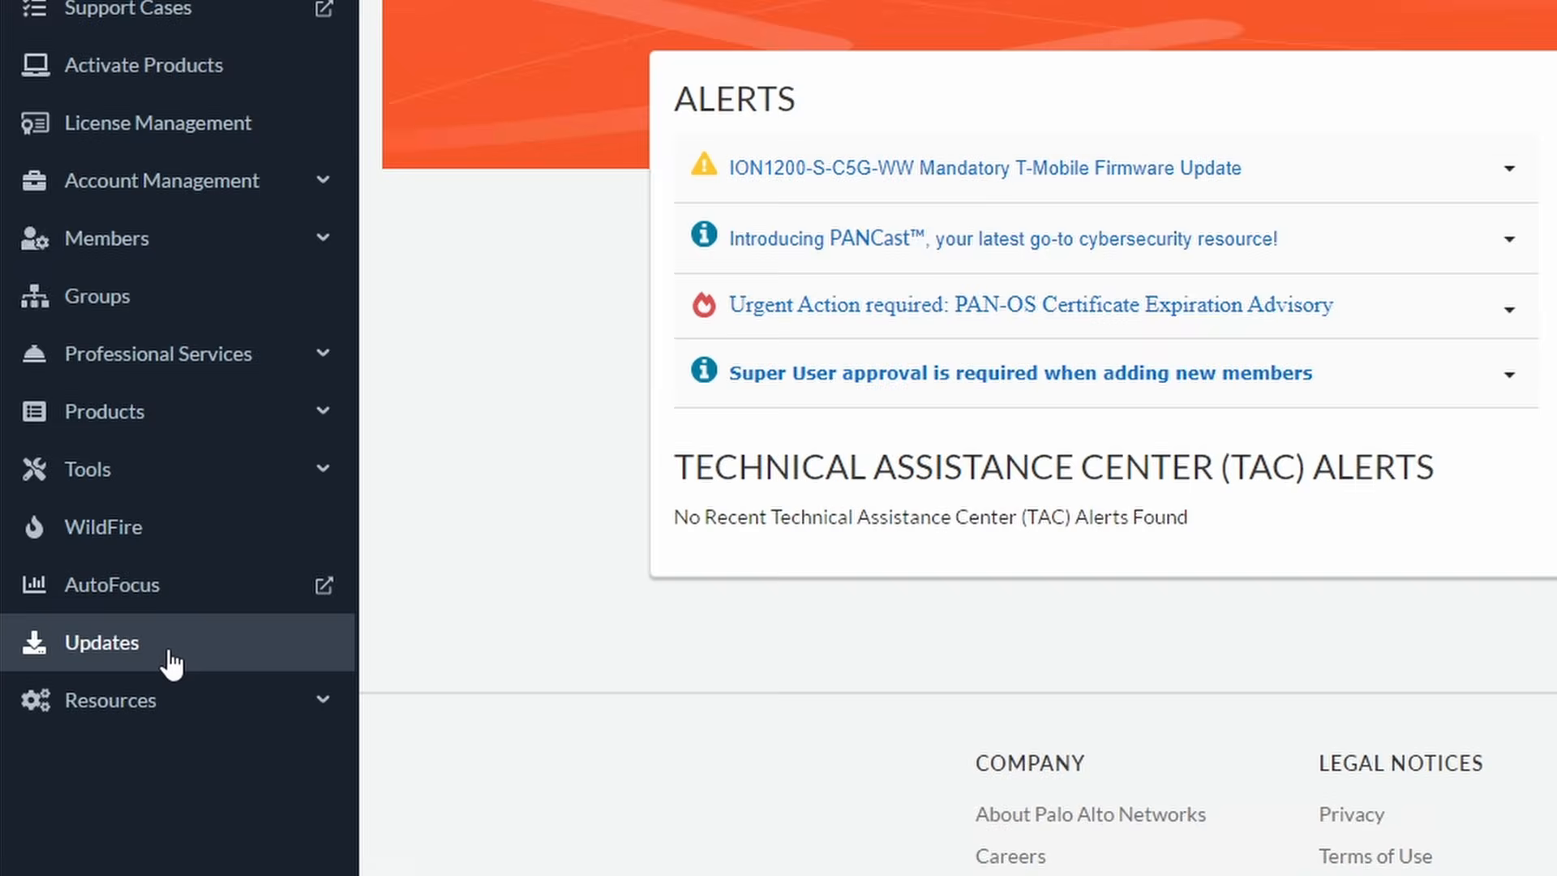
- Filter software updates to User Identification Agent and download UaInstall-11.0.0-102.msi
click(172, 664)
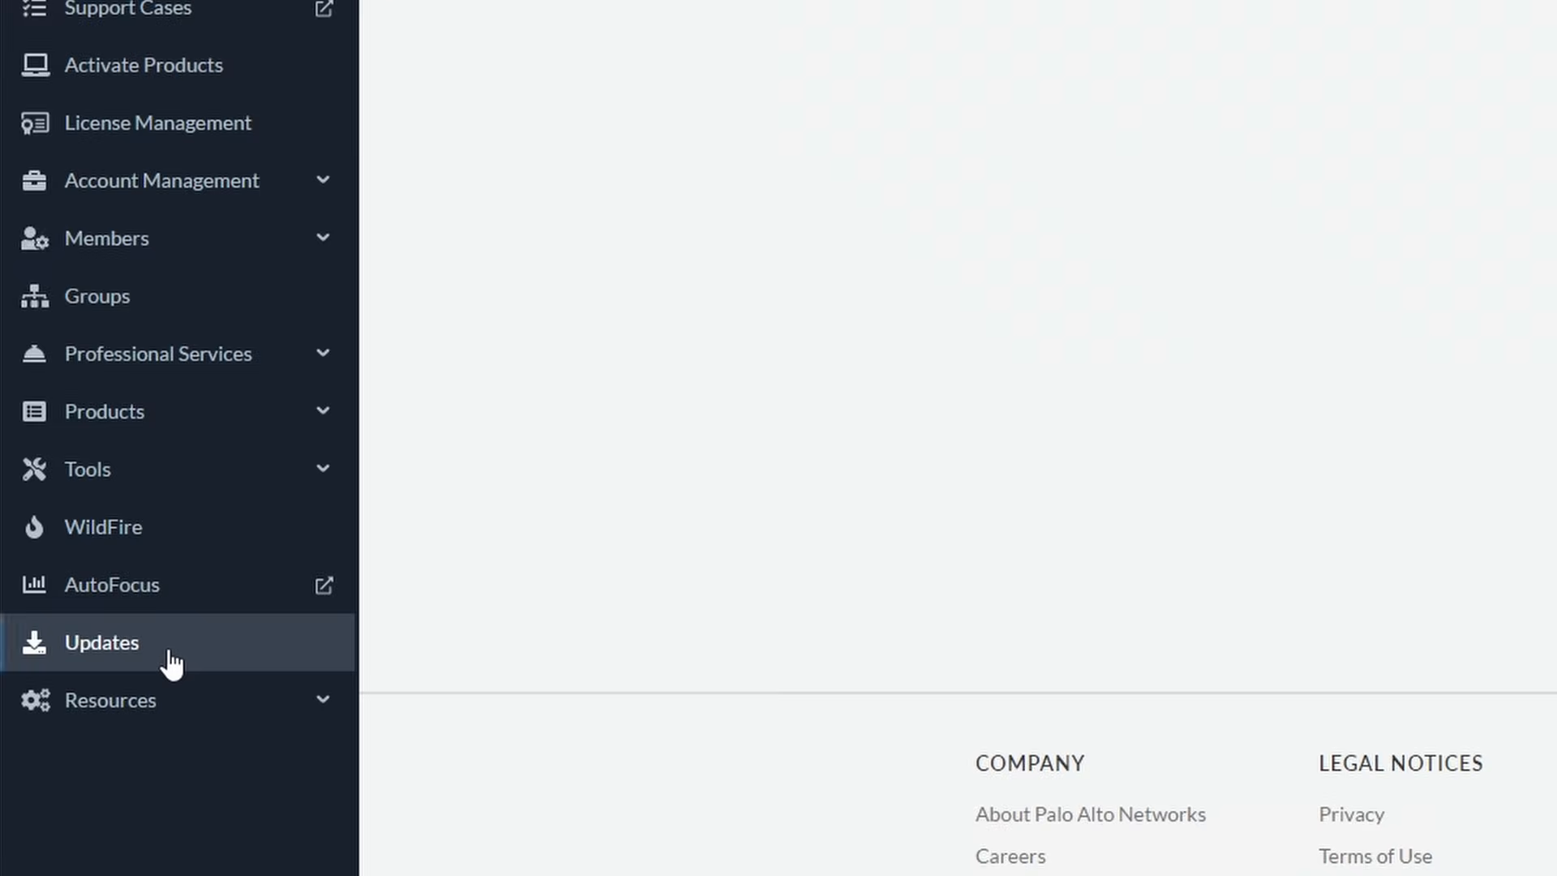
click(833, 180)
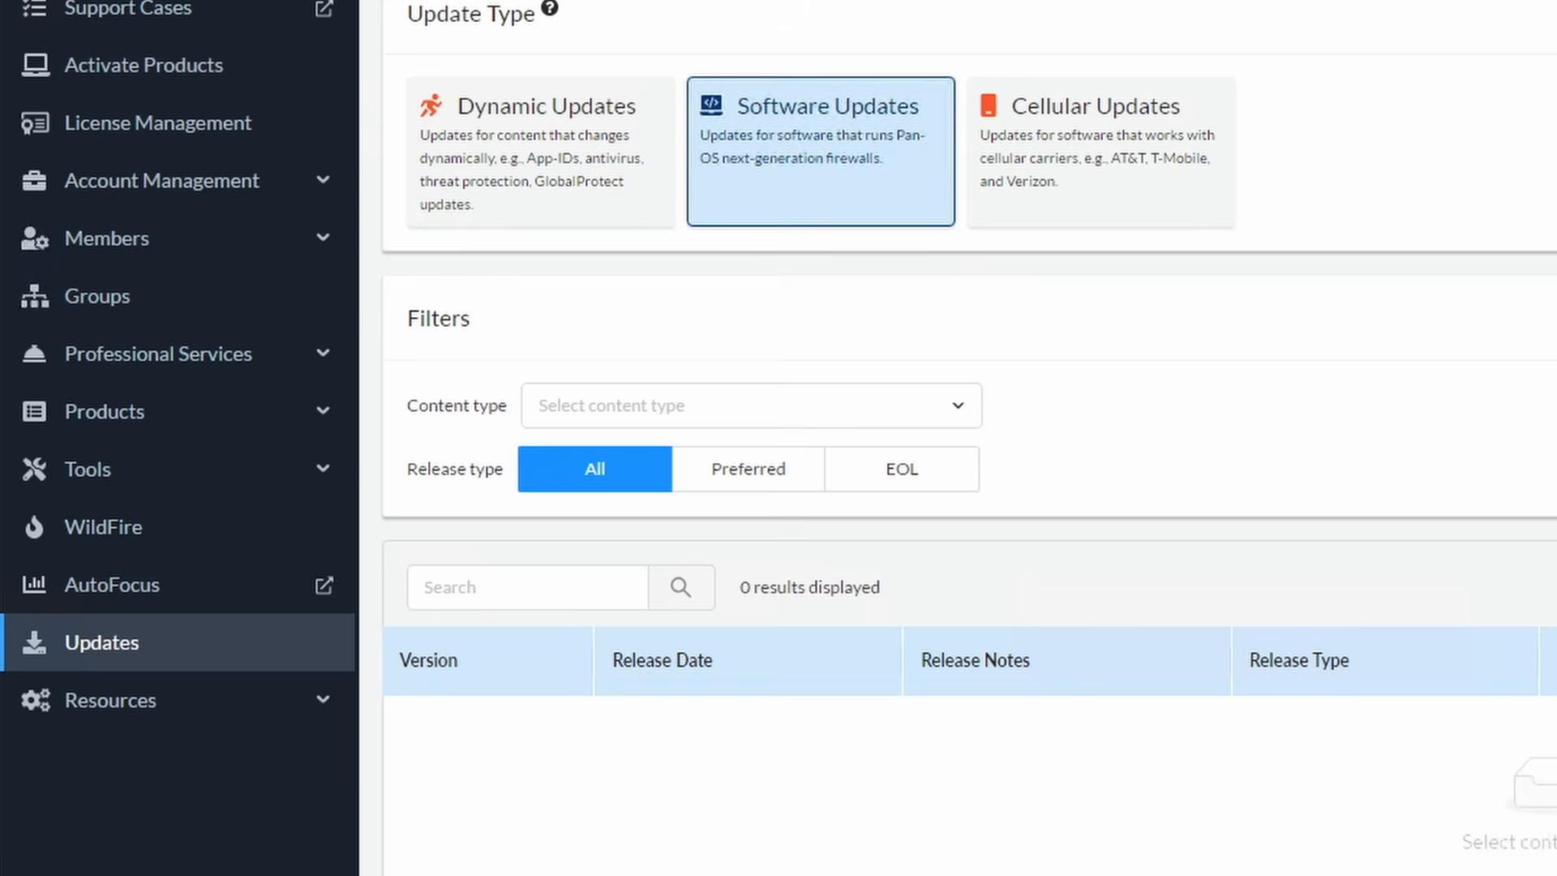
click(957, 406)
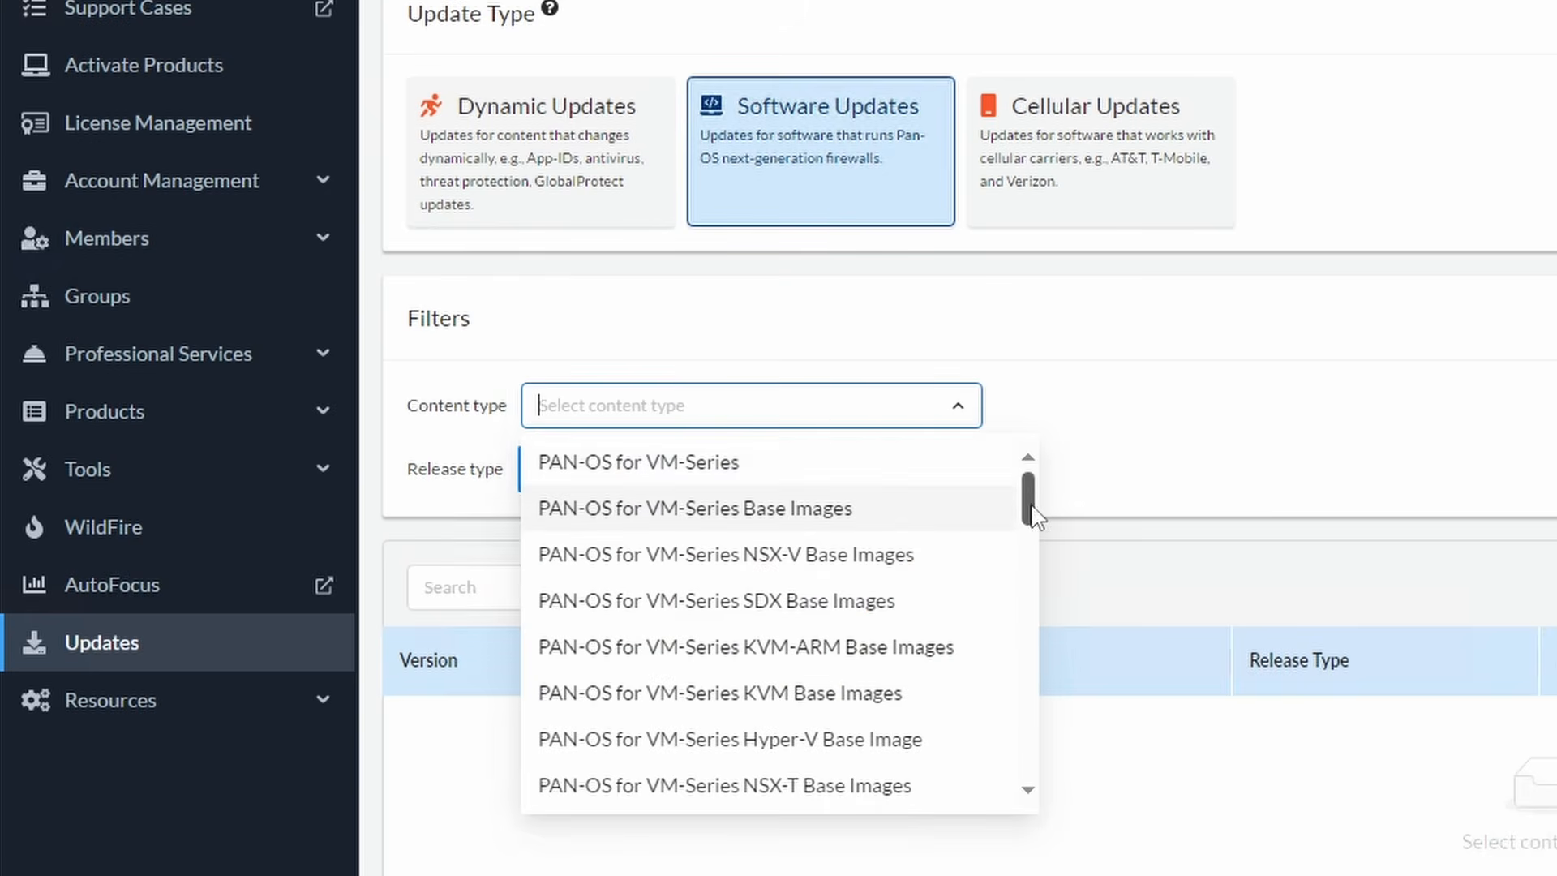
drag(1030, 515, 1029, 546)
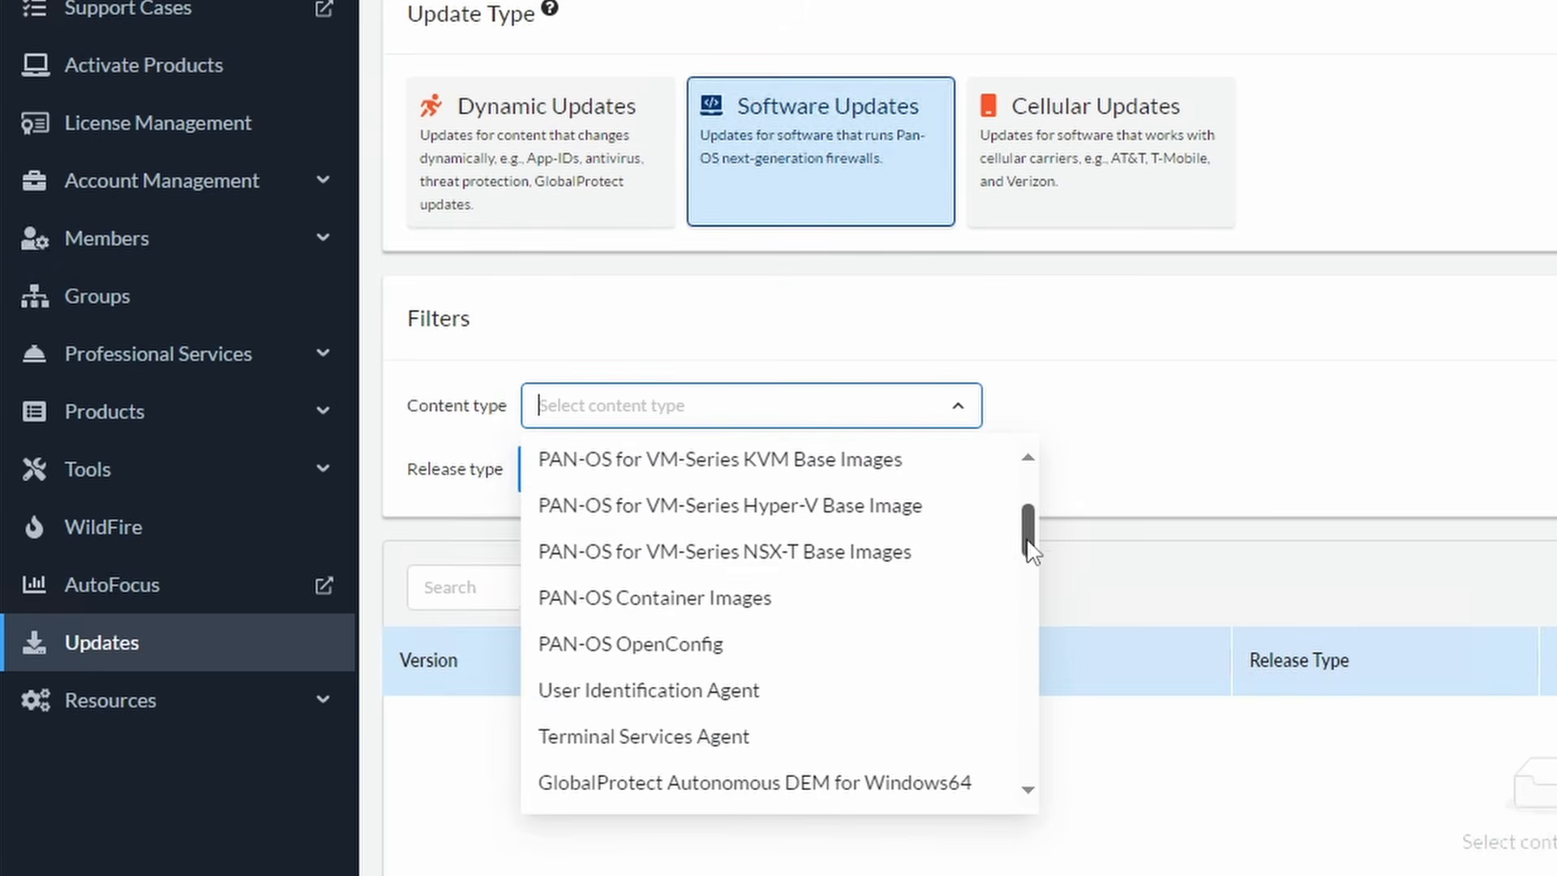
click(789, 675)
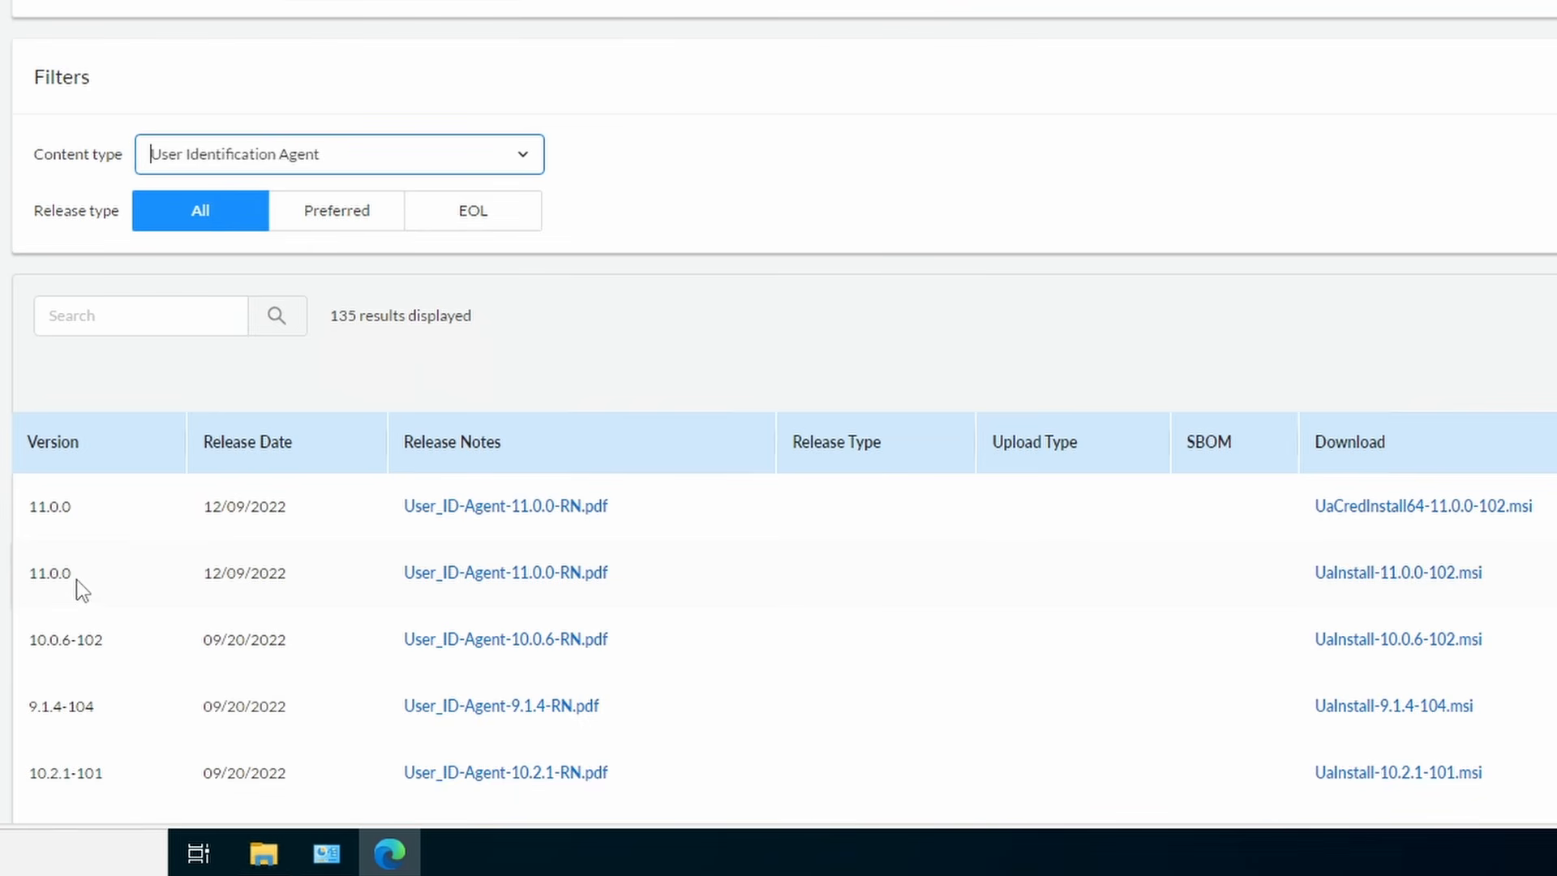
click(1406, 577)
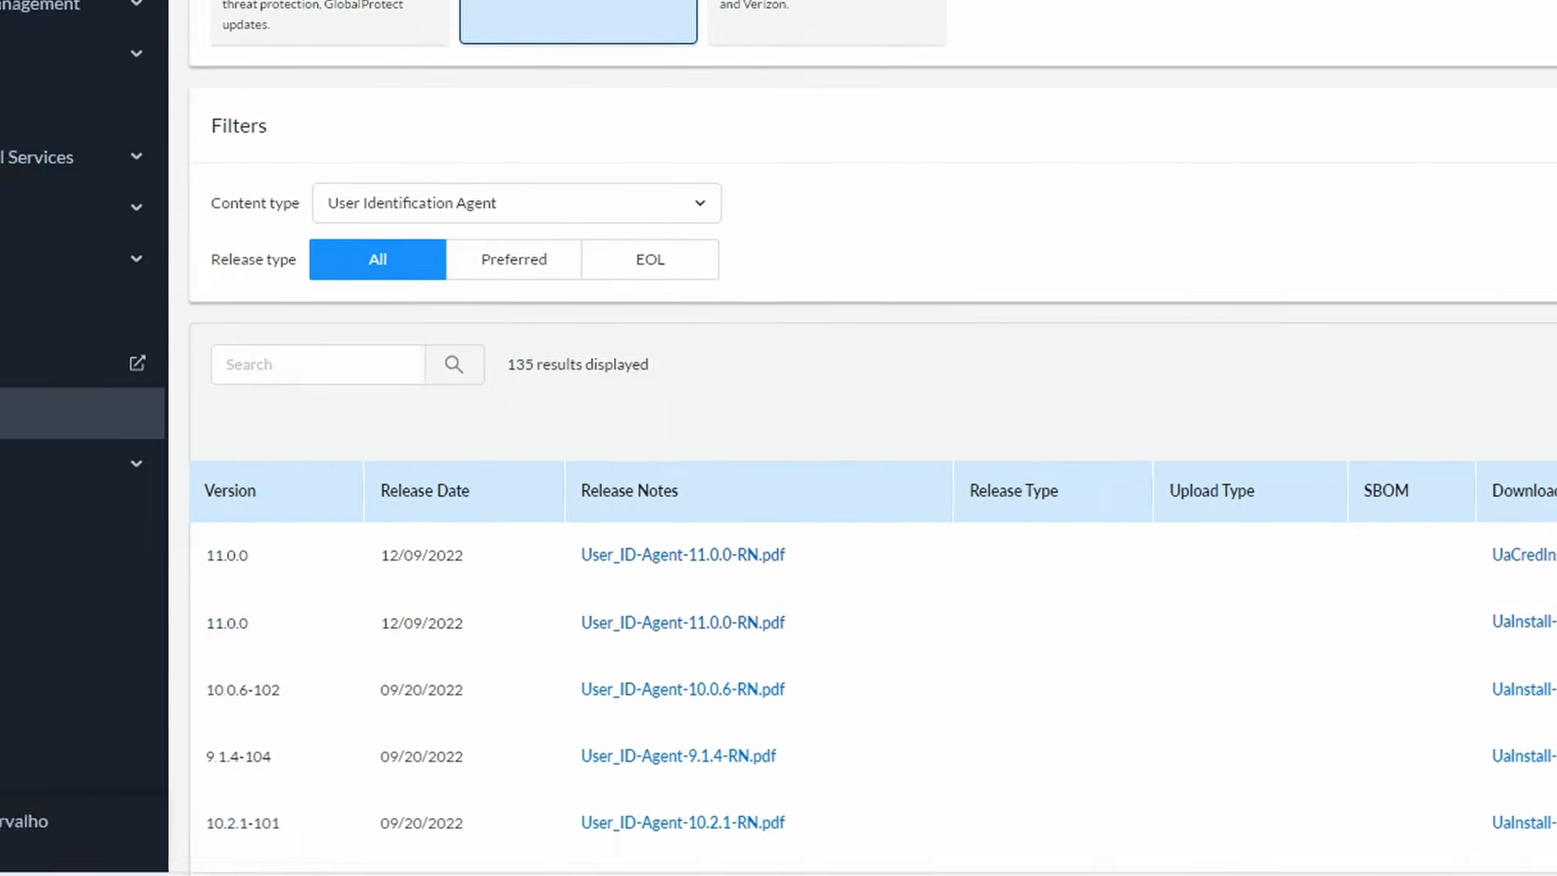
click(389, 862)
- Start Command Prompt as administrator
text(cmd)
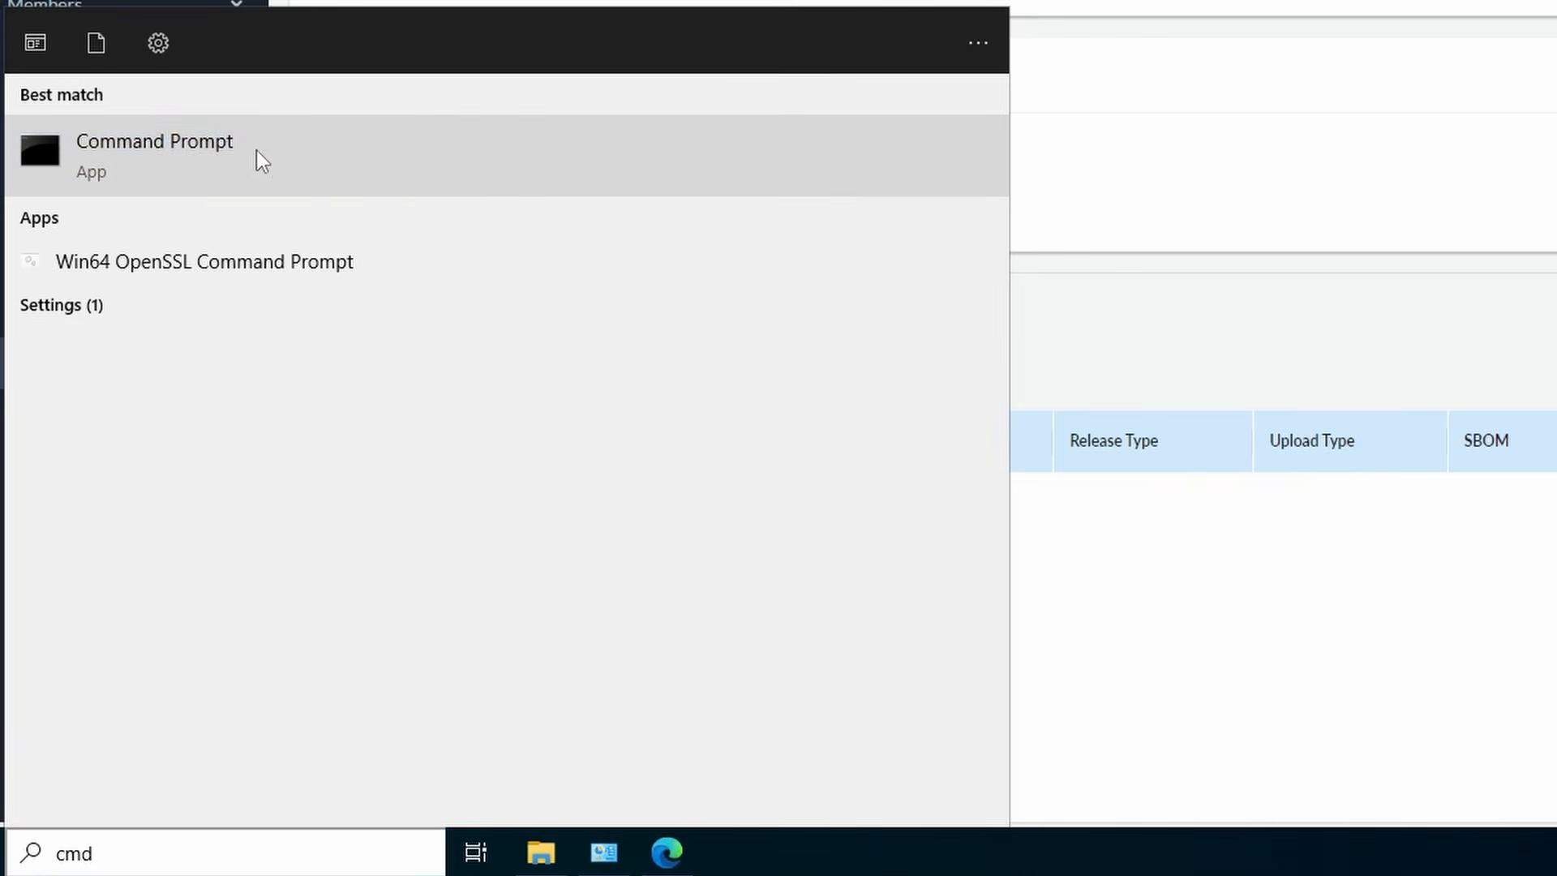
right_click(256, 149)
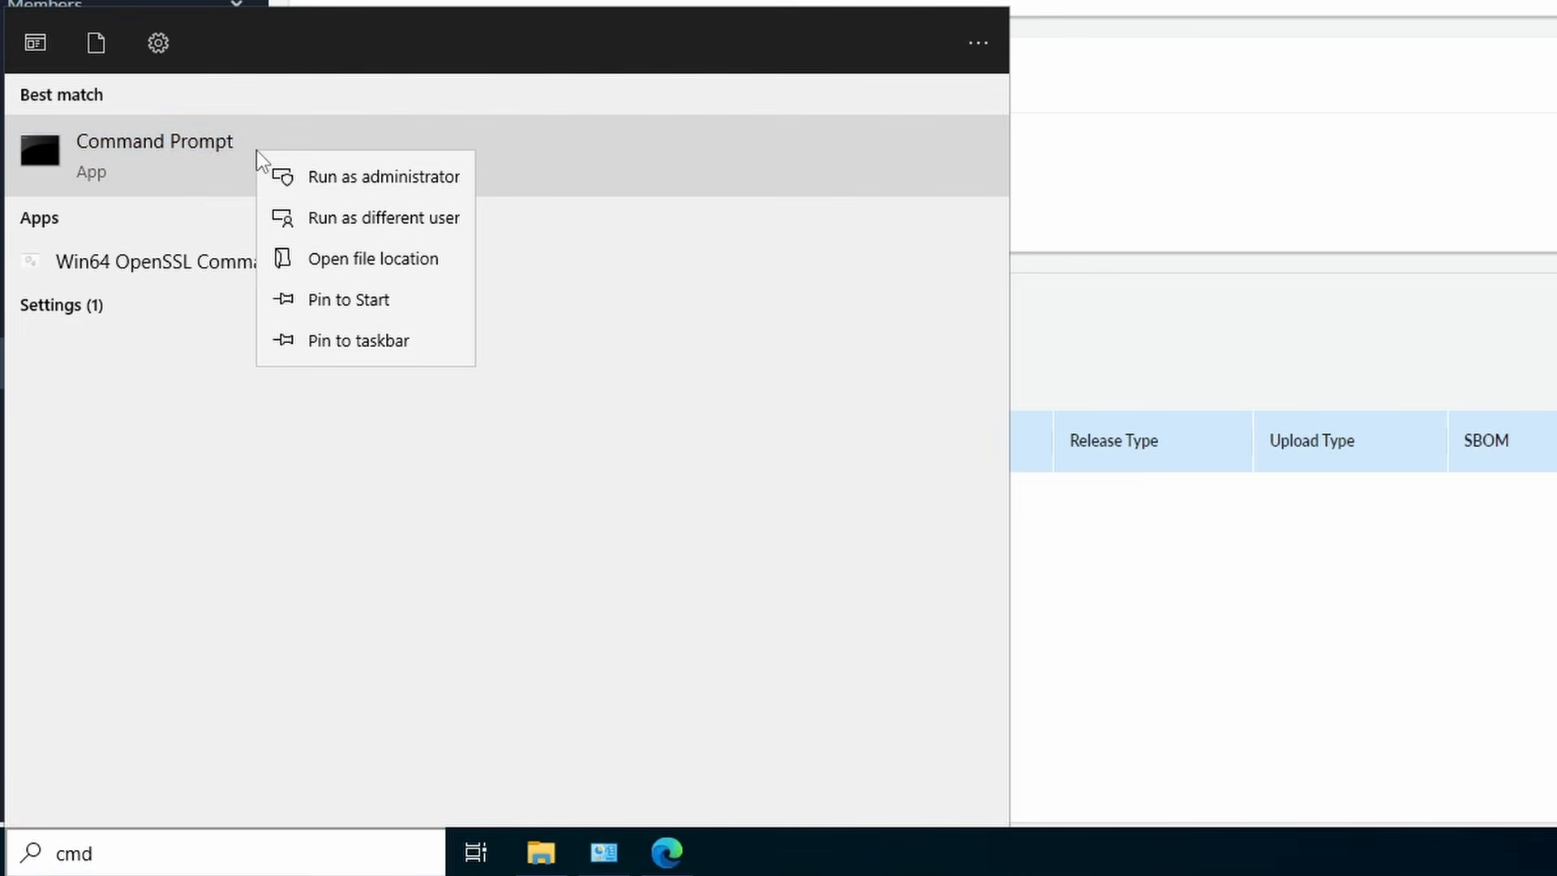
click(400, 176)
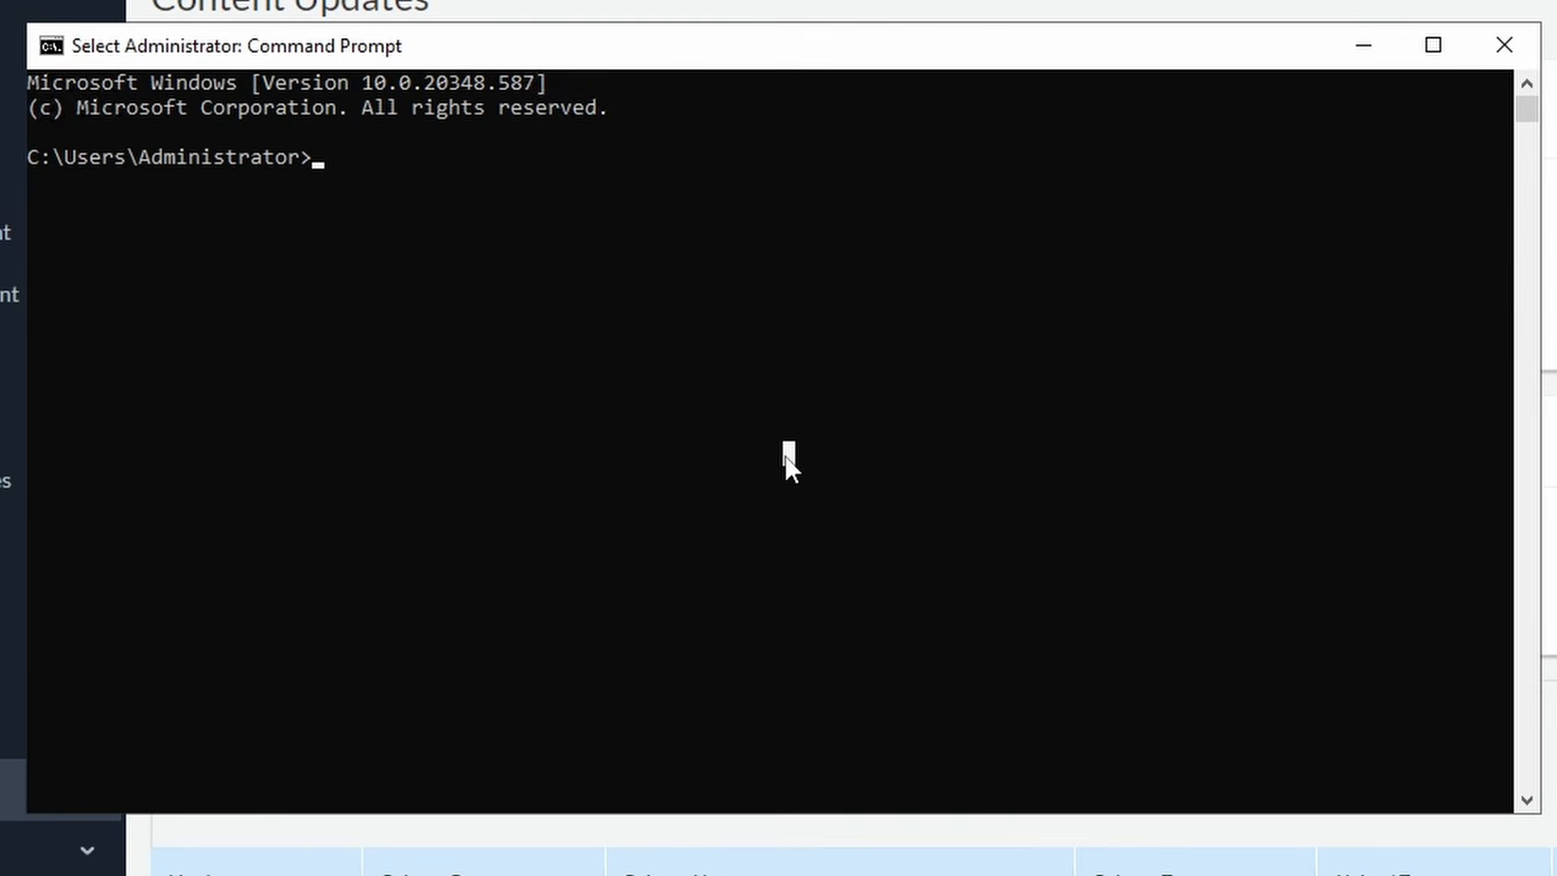
- Change to c:\Users\Administrator\Downloads and run the UaInstall-11.0.0-102 installer
text(c)
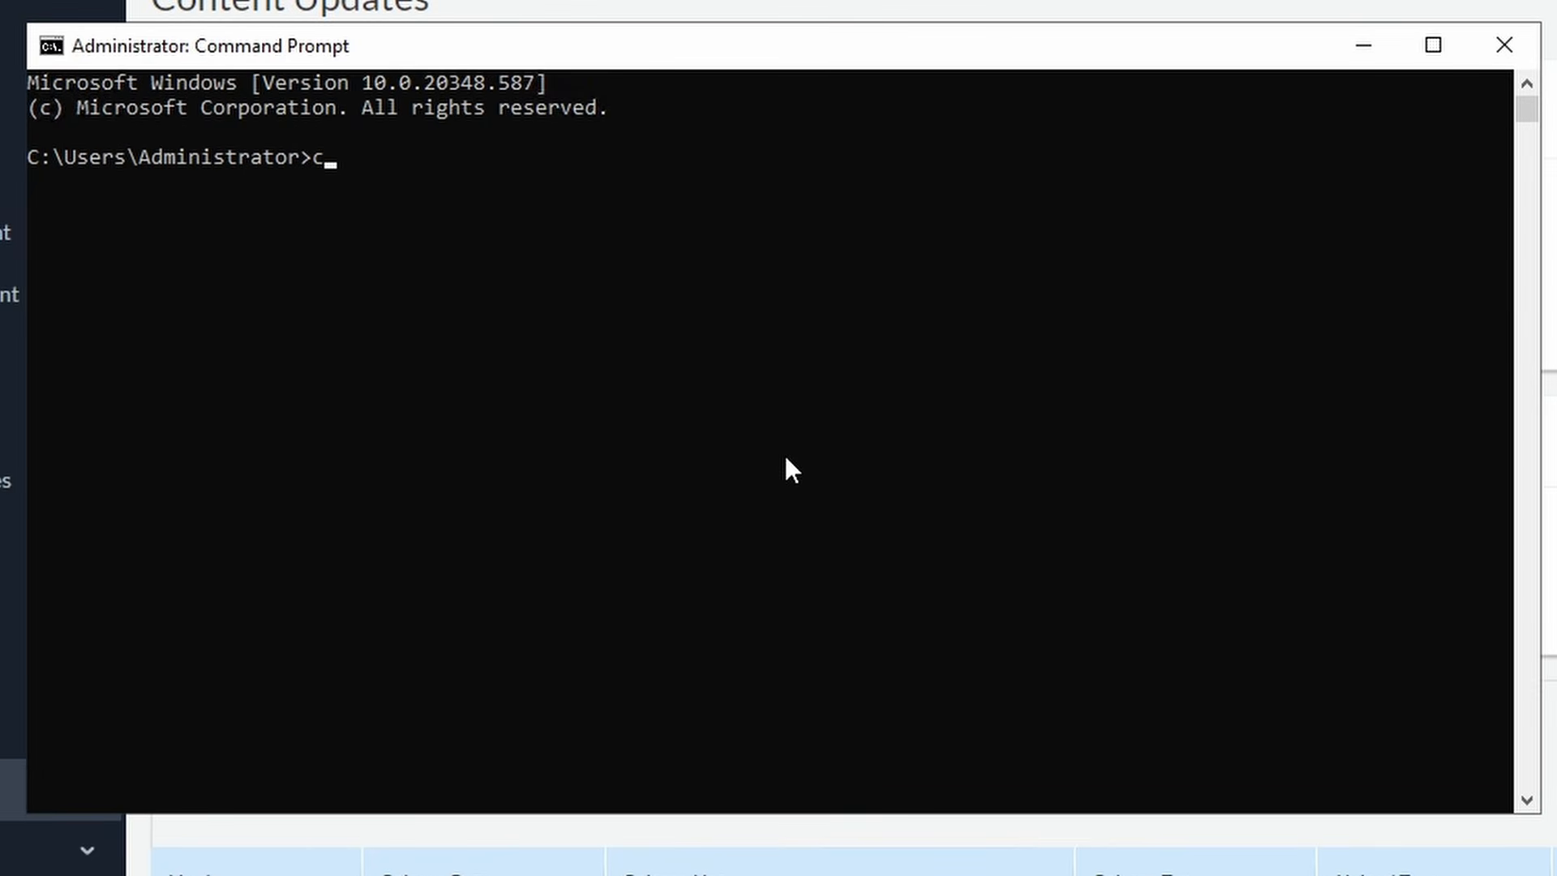
text(d c:\user)
key(BackSpace)
key(Tab)
text(\adm)
key(Tab)
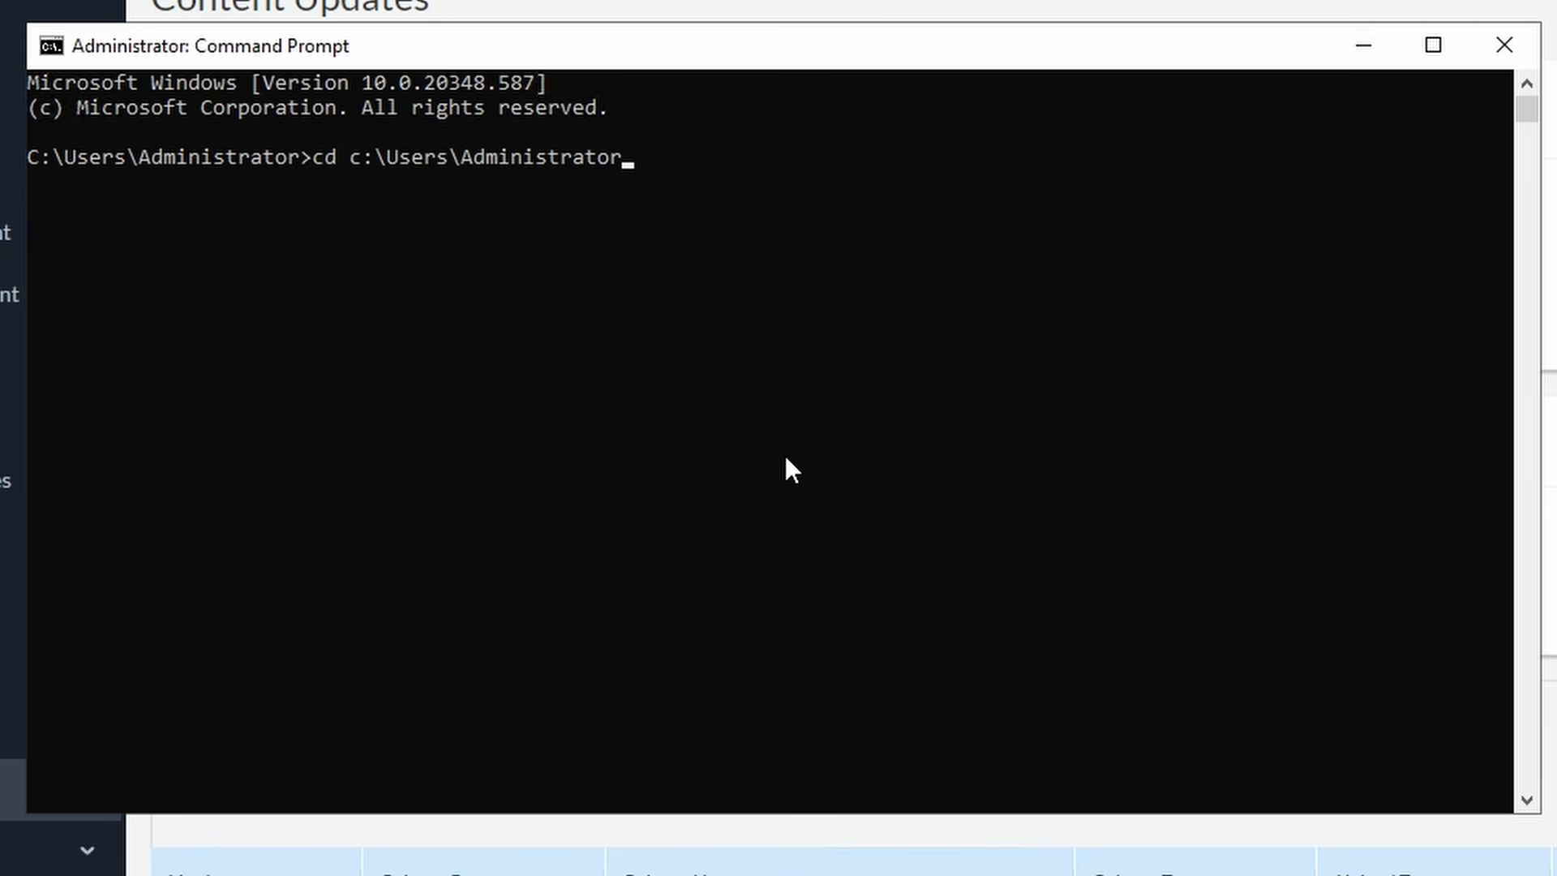
text(\Down)
key(Tab)
key(Return)
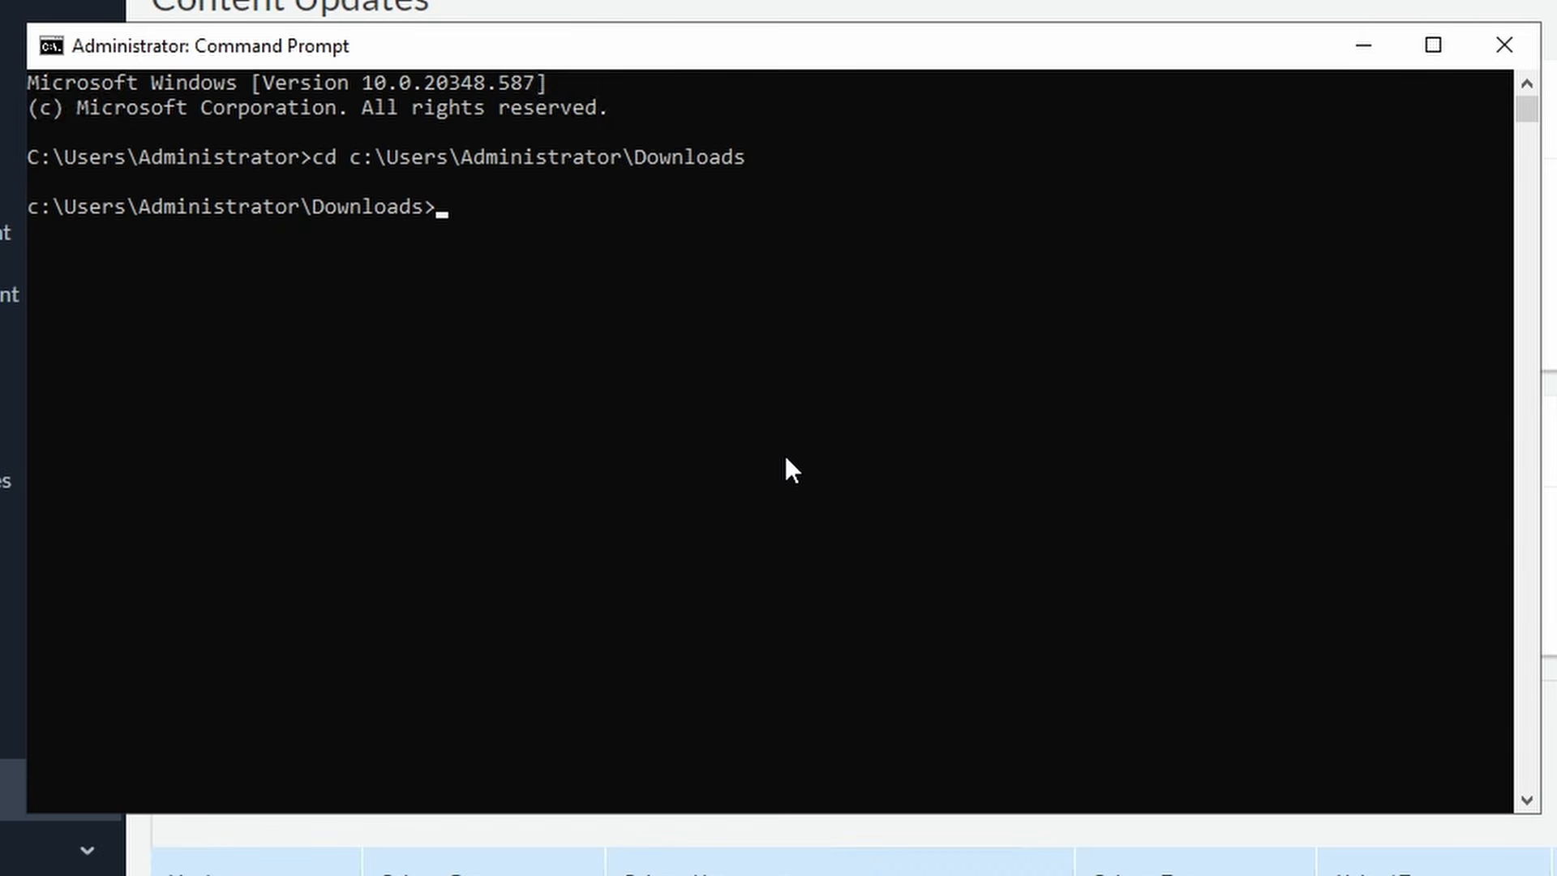
text(ua)
key(Tab)
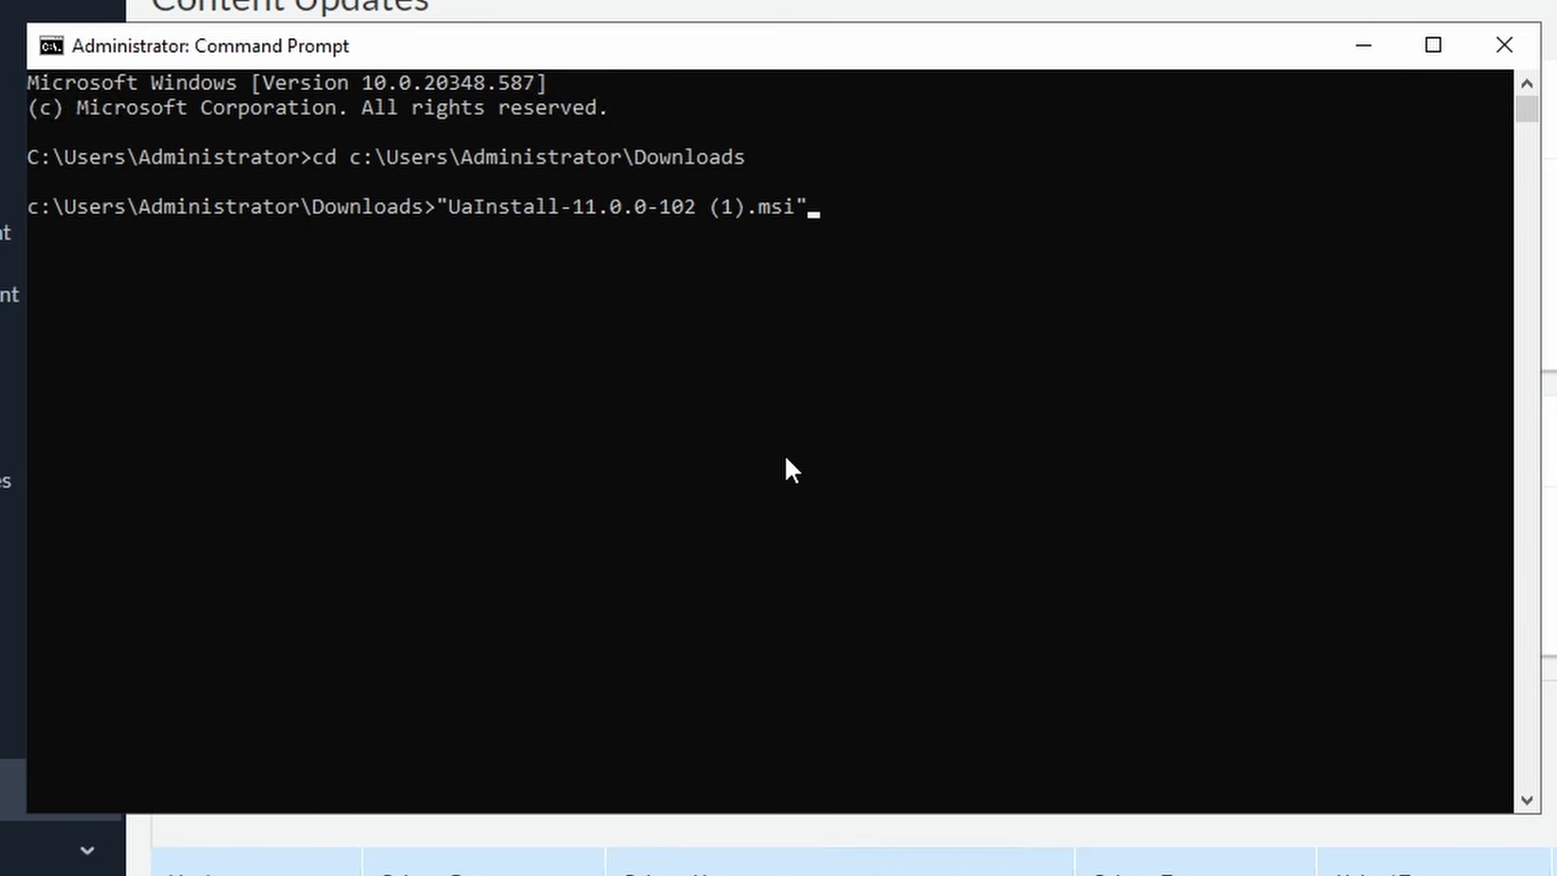
key(Return)
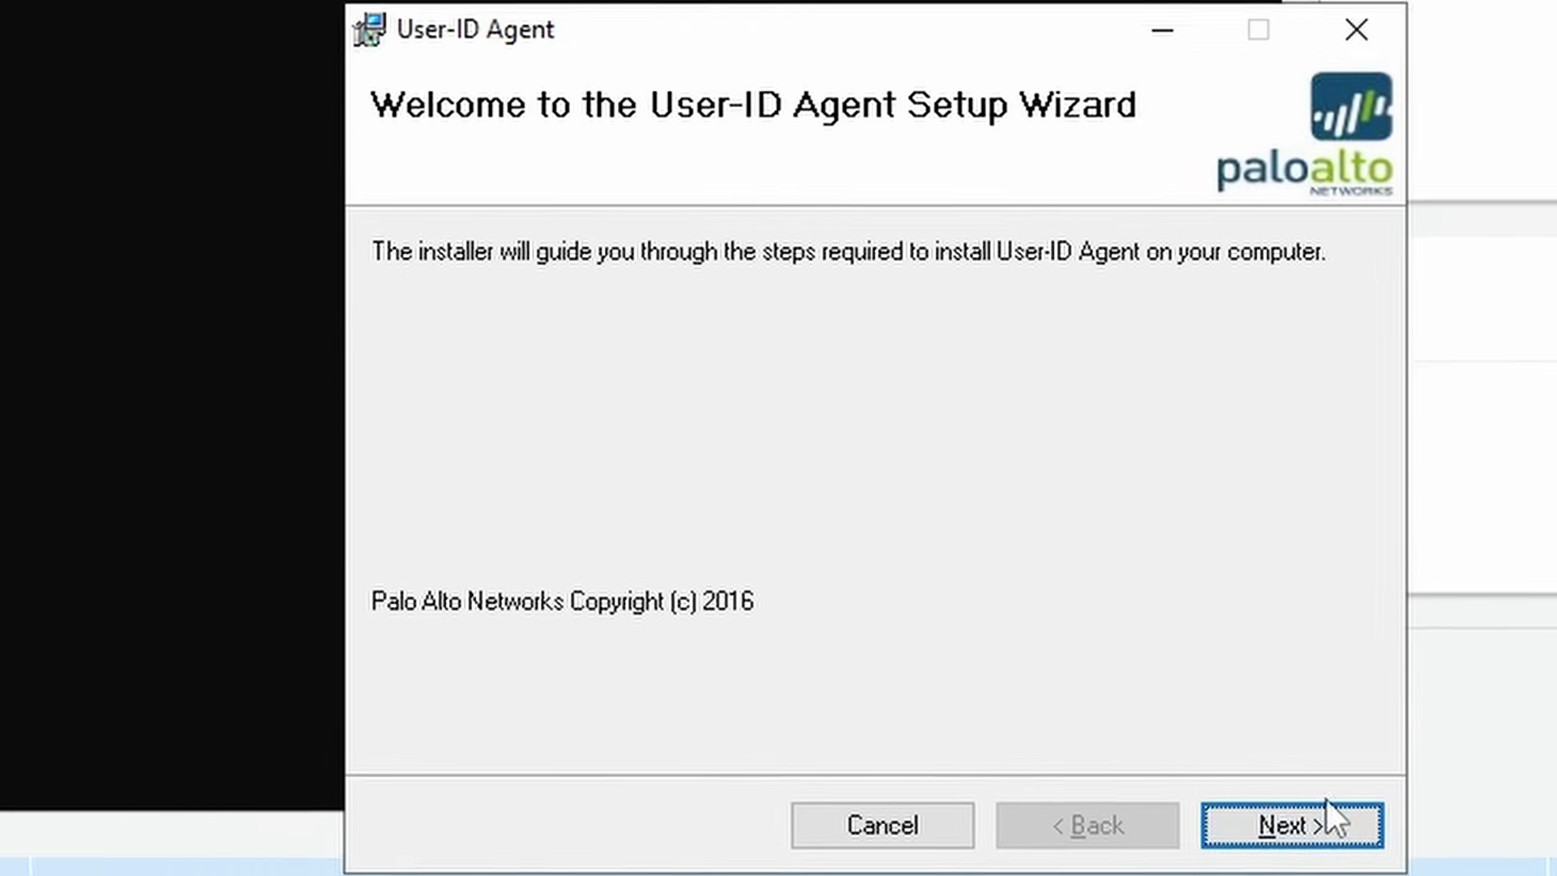
- Install User-ID Agent into C:\Program Files (x86)\Palo Alto Networks\User-ID Agent and close the wizard
click(1293, 820)
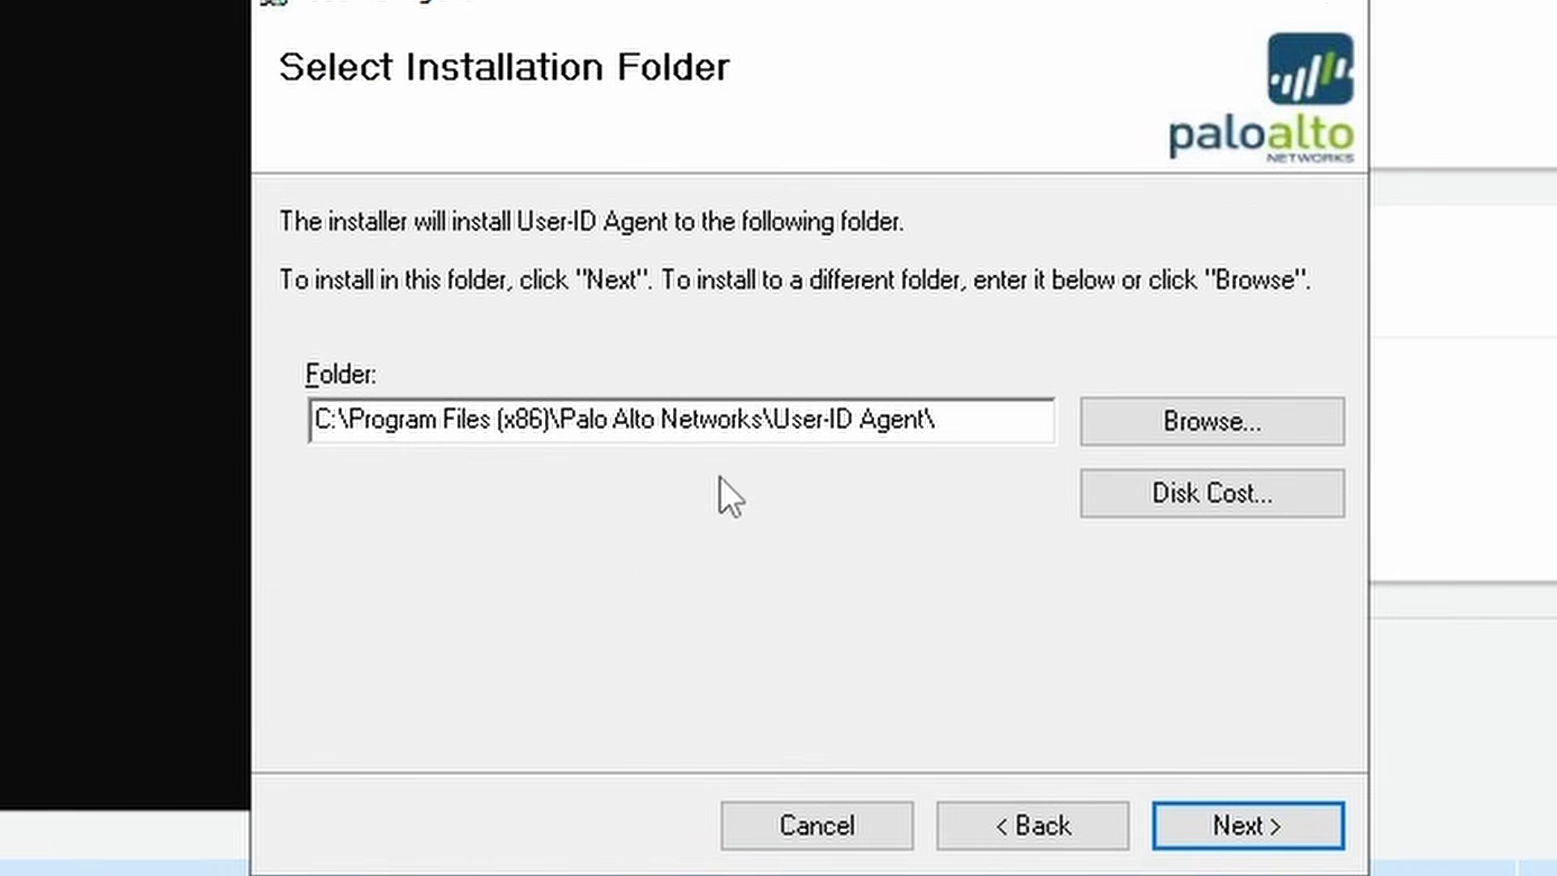
click(1258, 421)
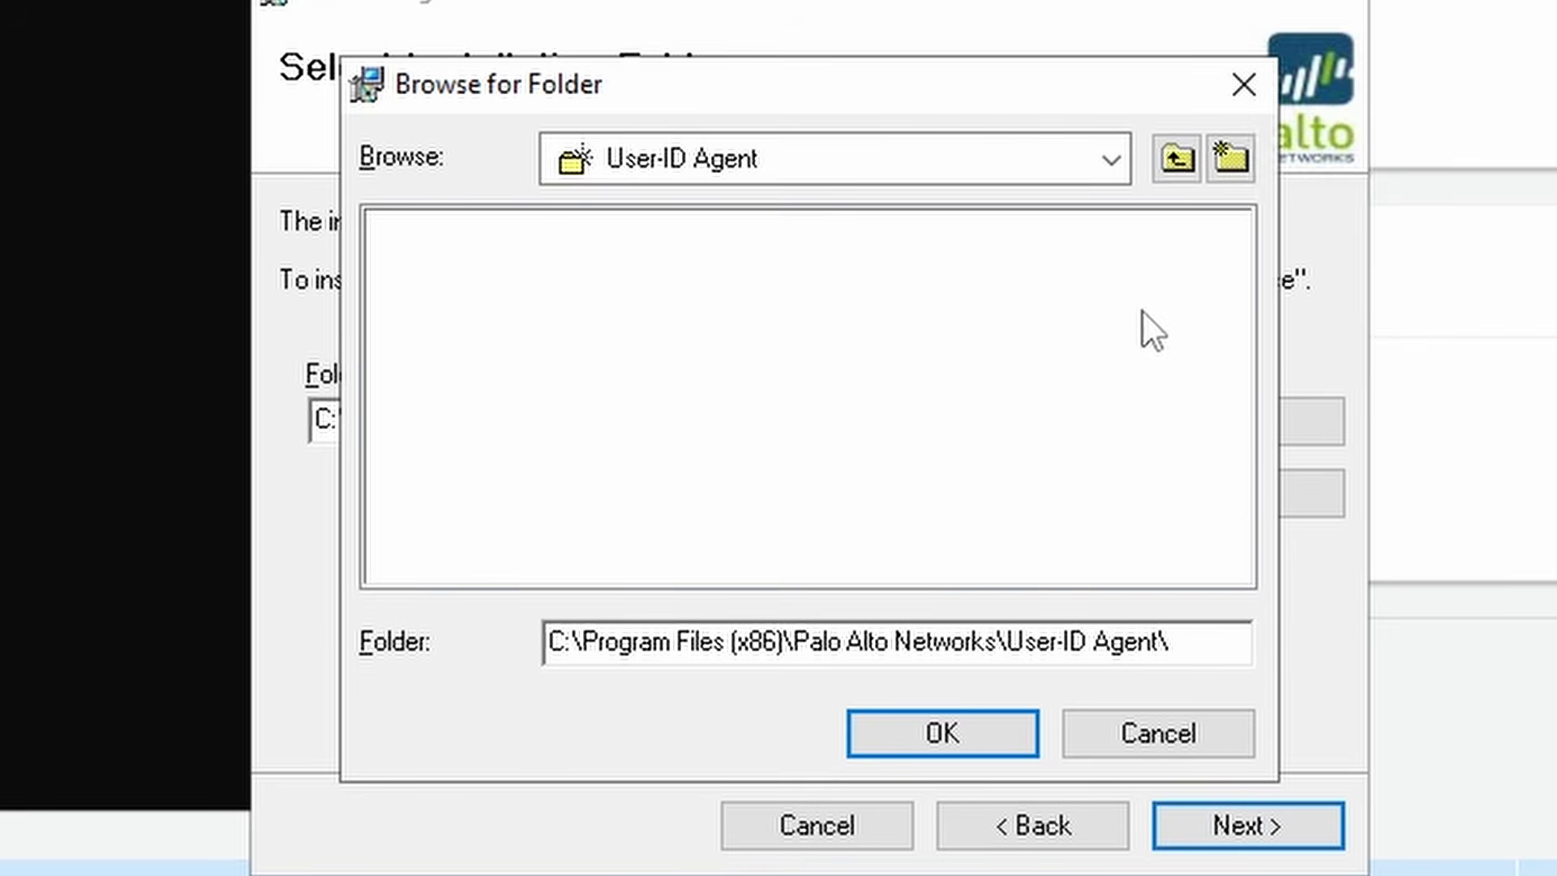
click(1174, 160)
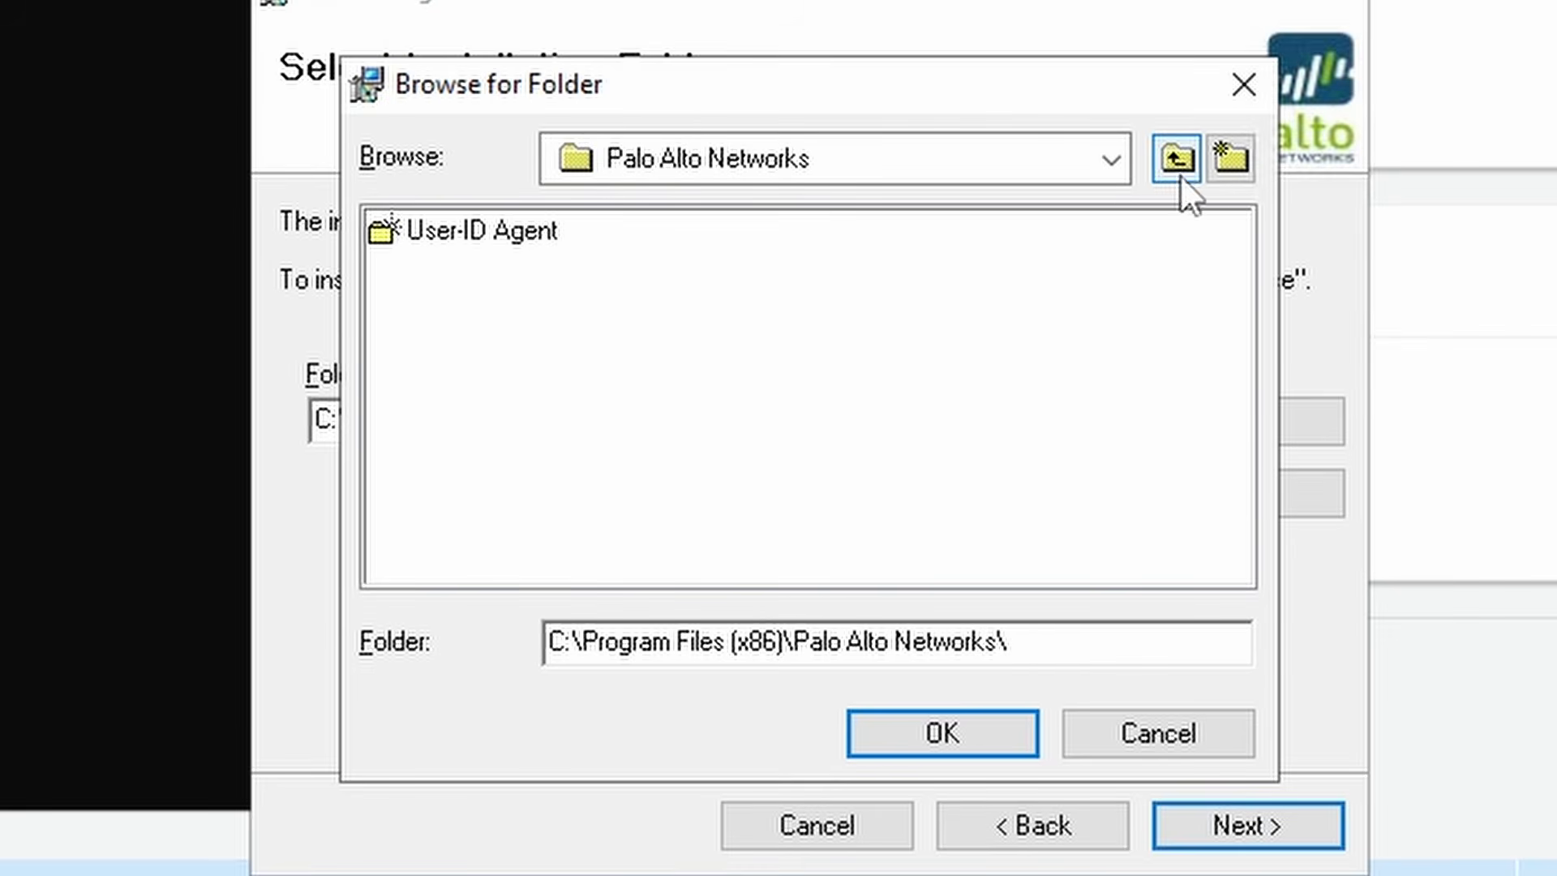
click(1180, 166)
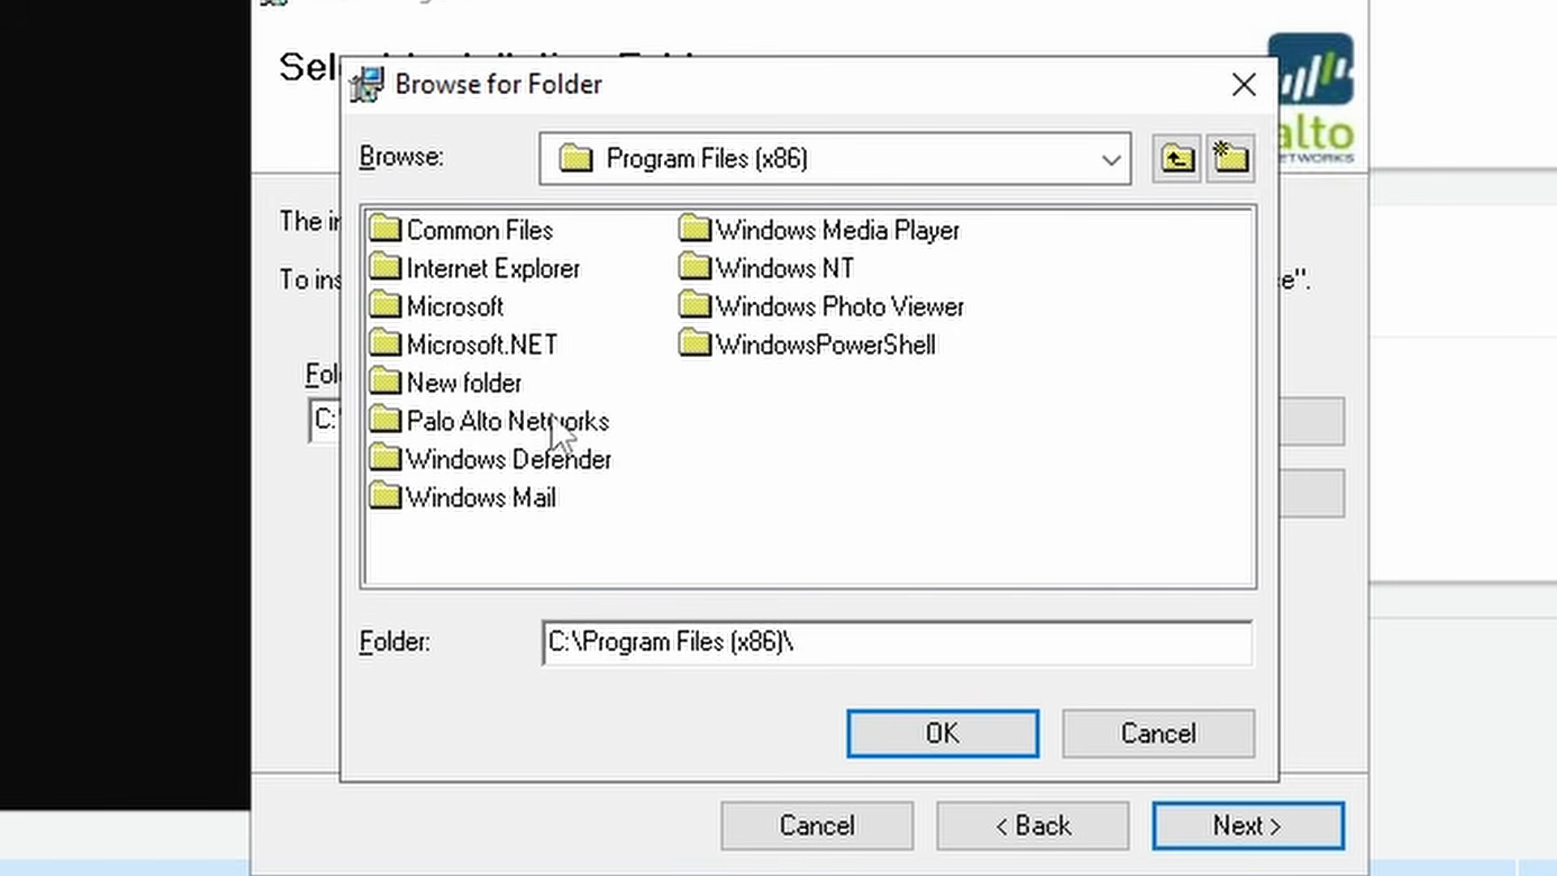
click(513, 422)
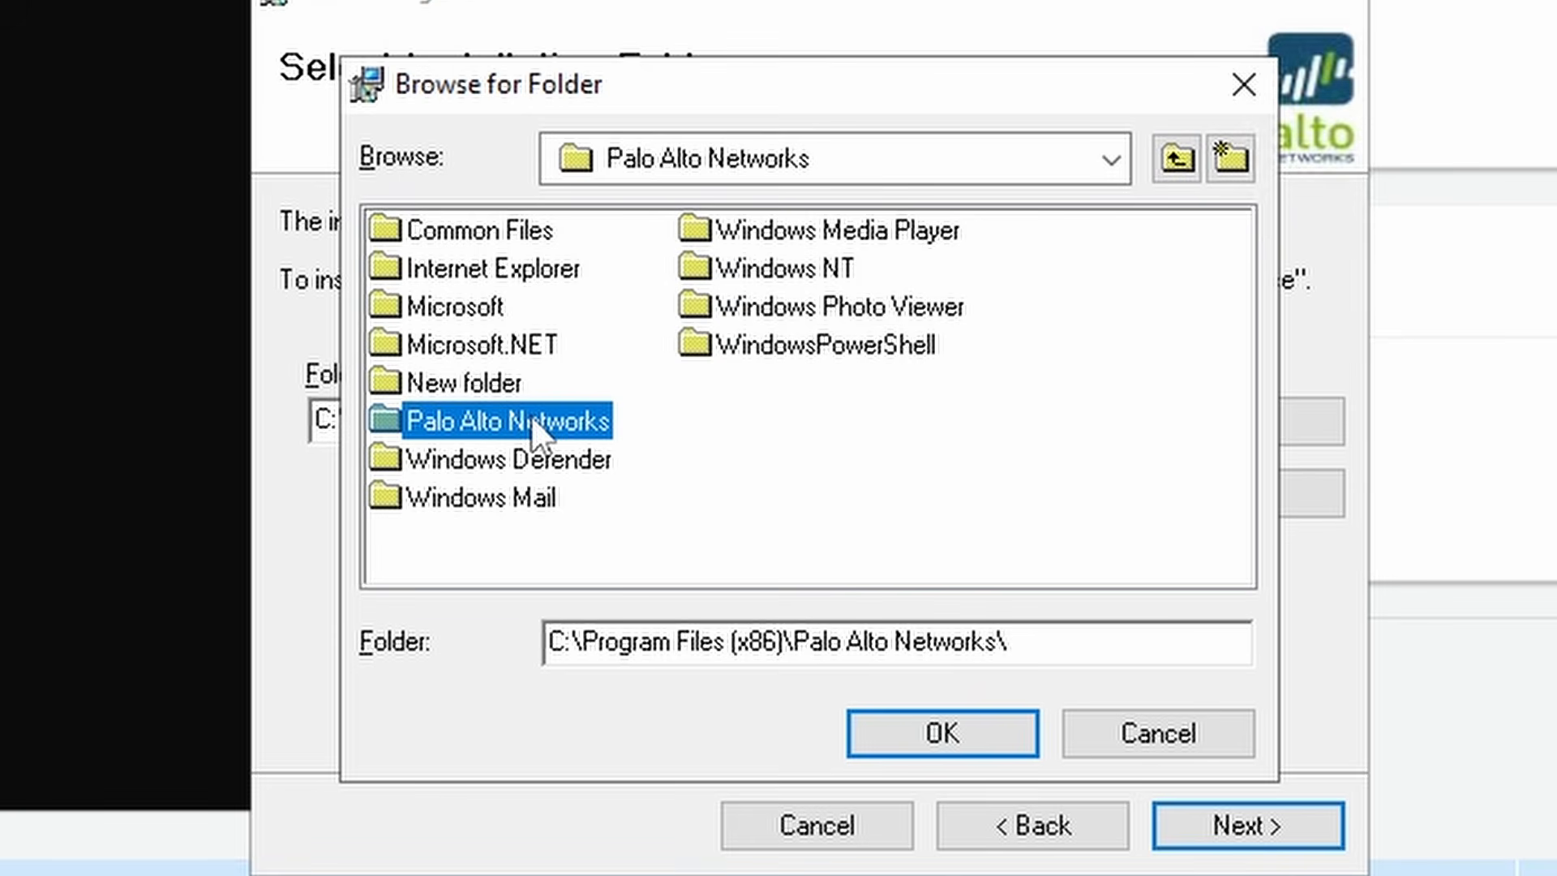
double_click(532, 418)
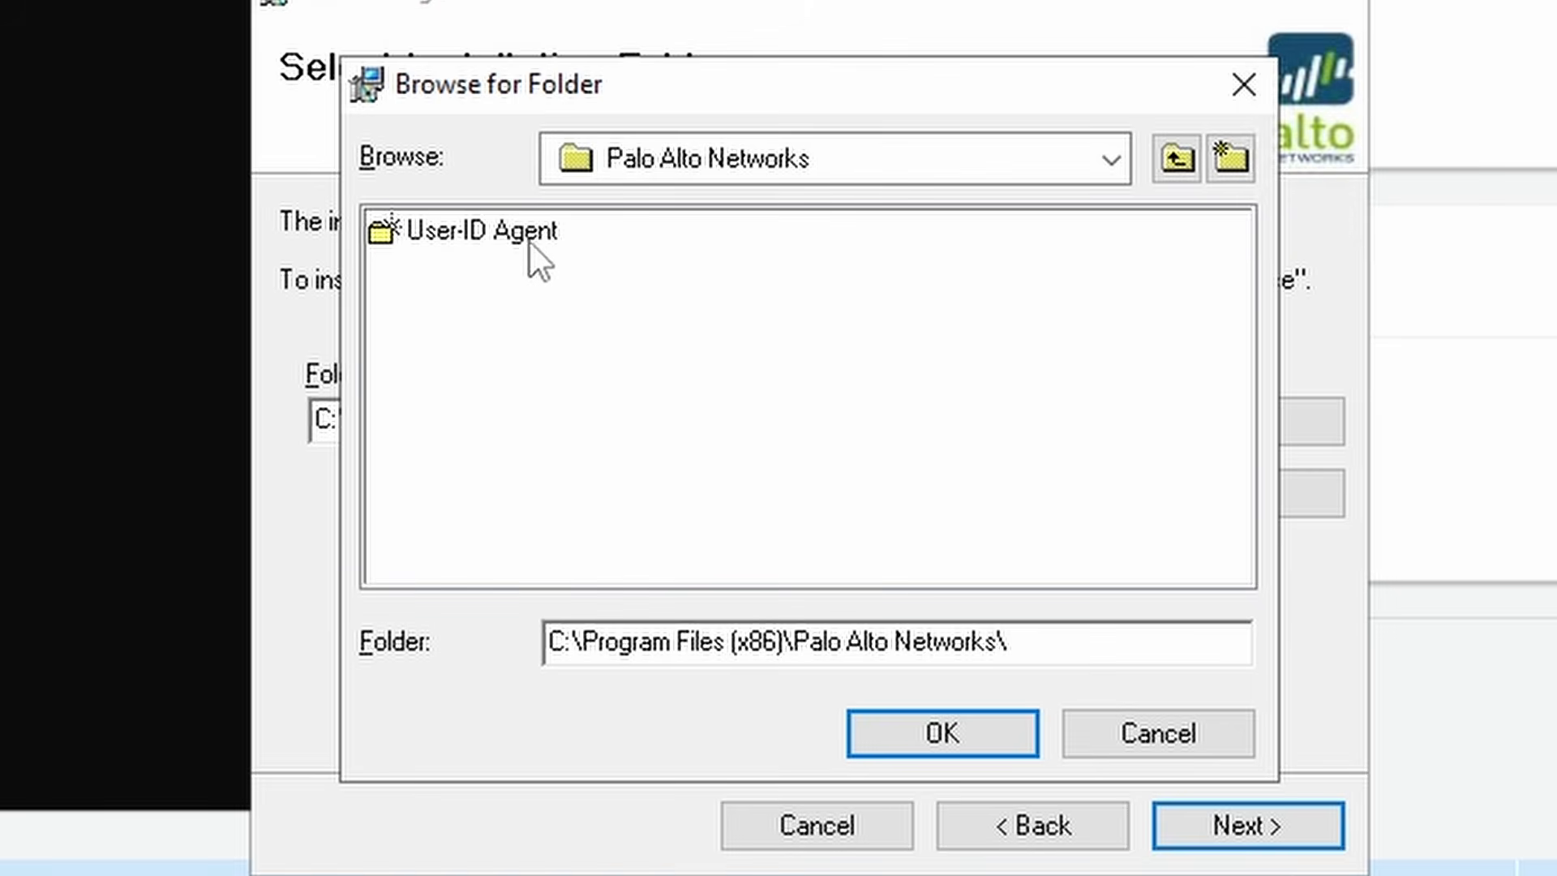
click(503, 237)
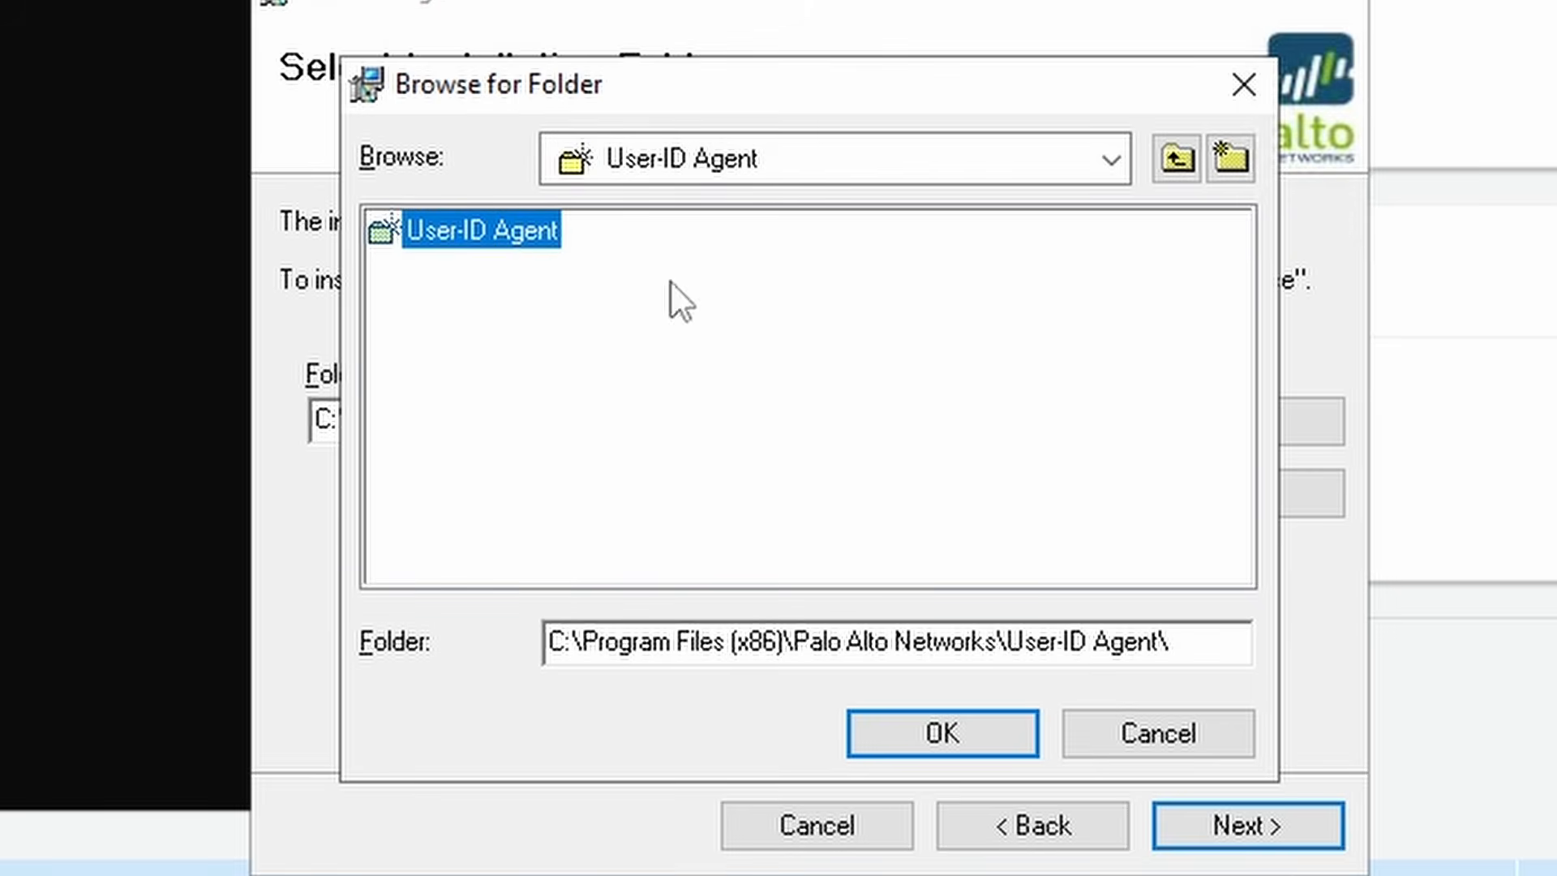
click(964, 739)
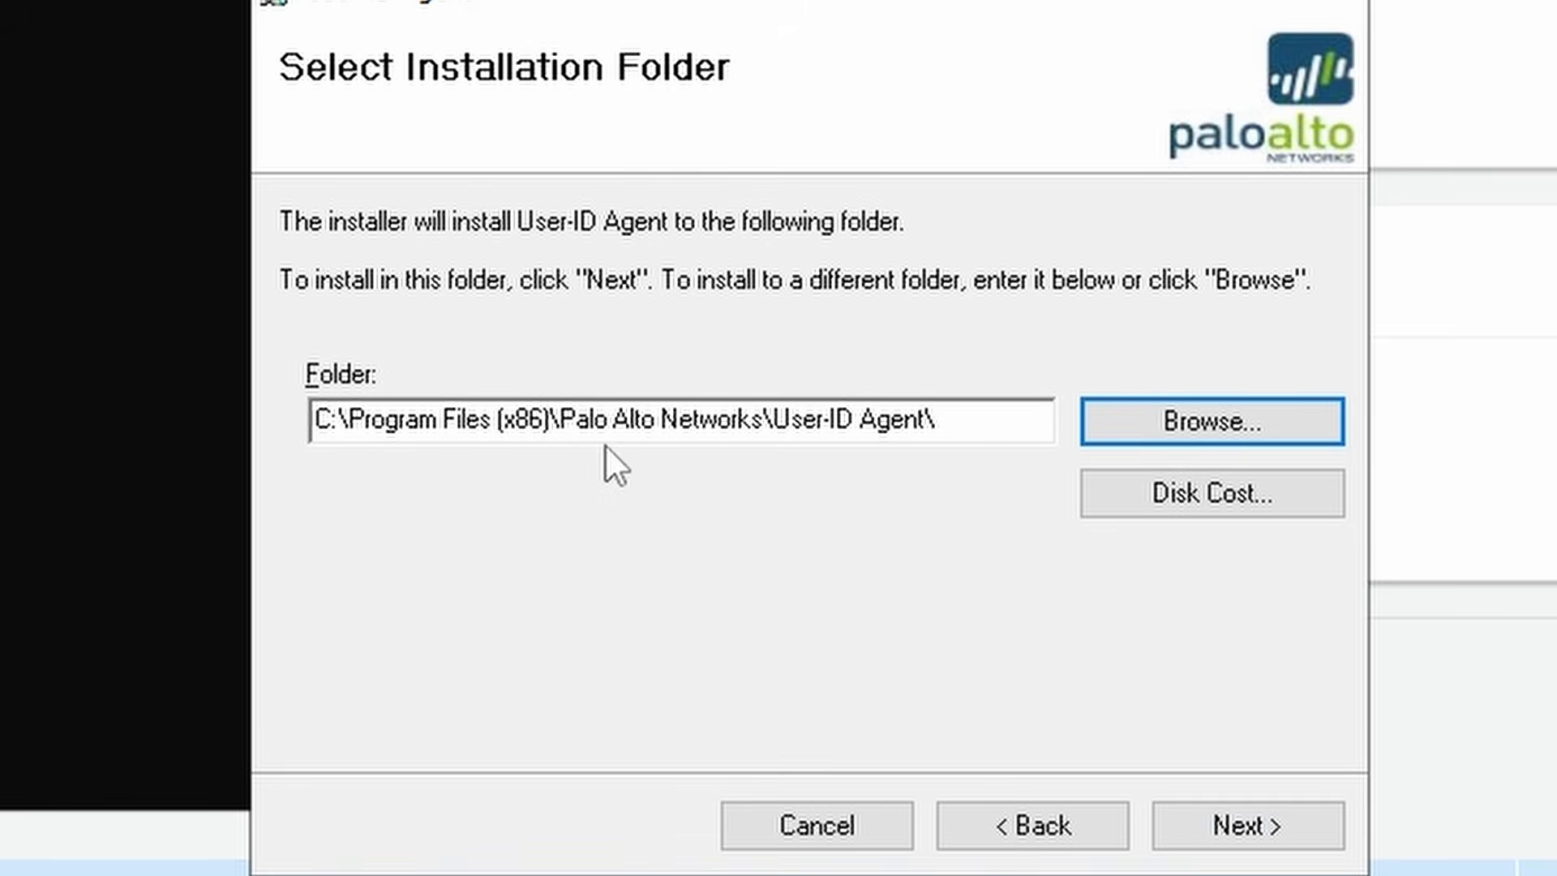
drag(560, 419, 762, 419)
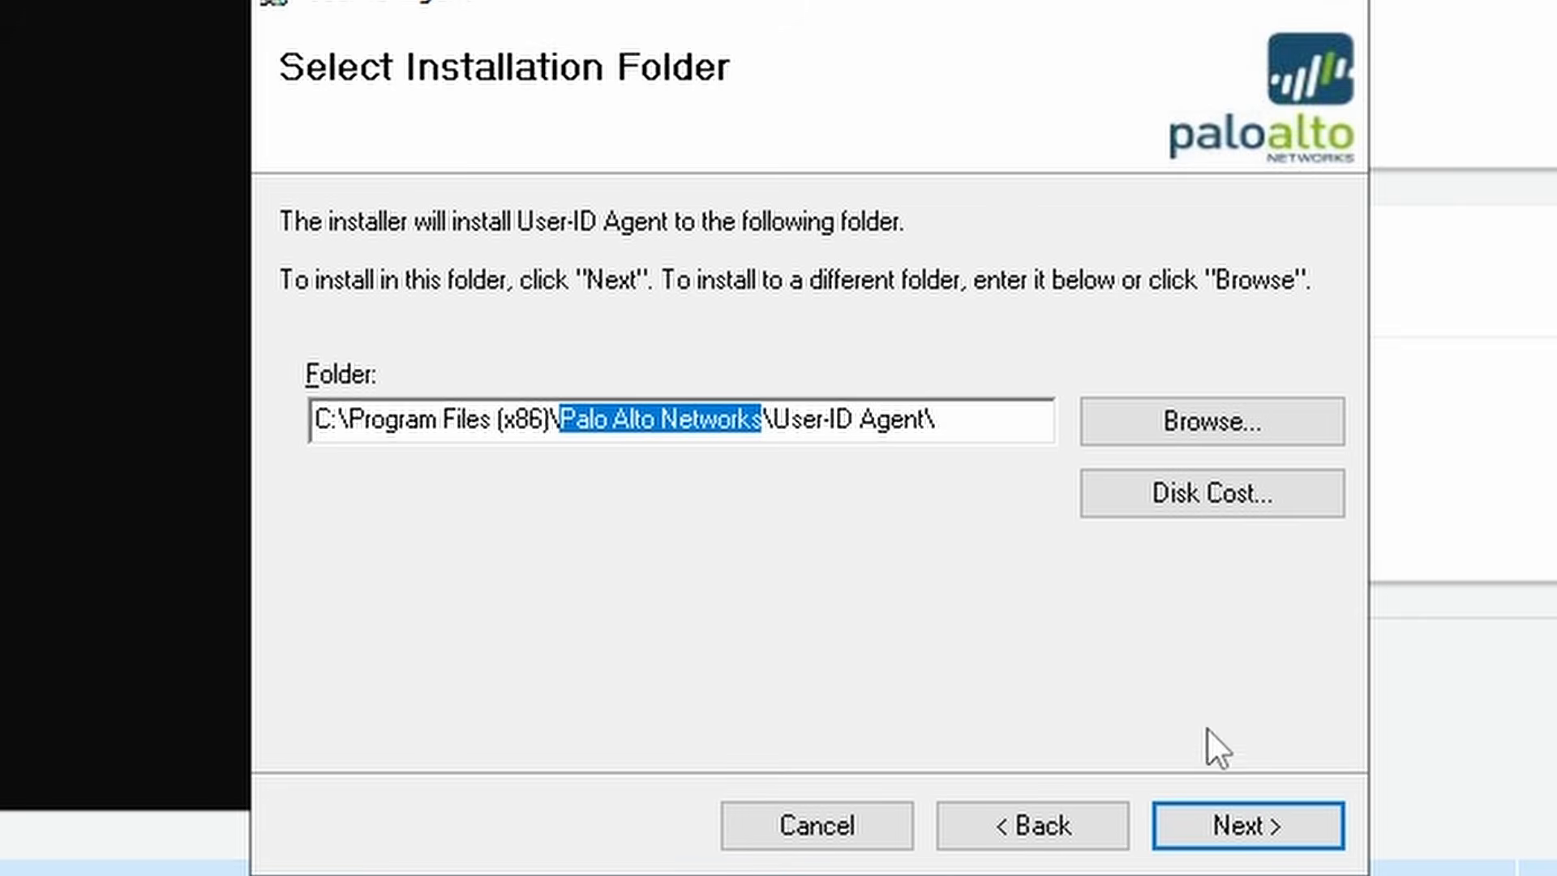
click(1255, 823)
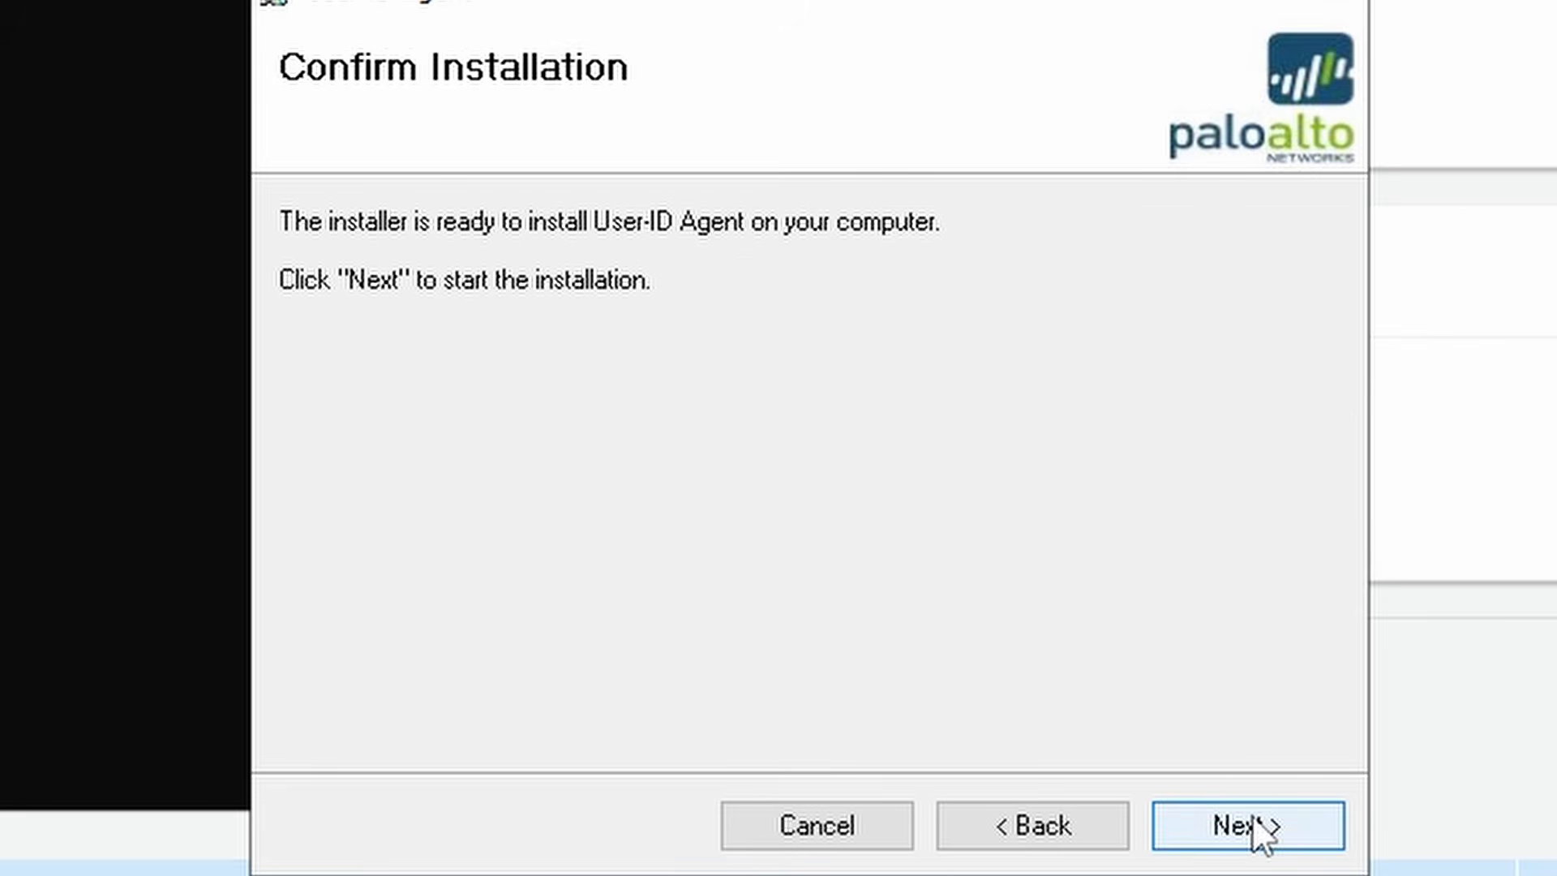
click(1254, 817)
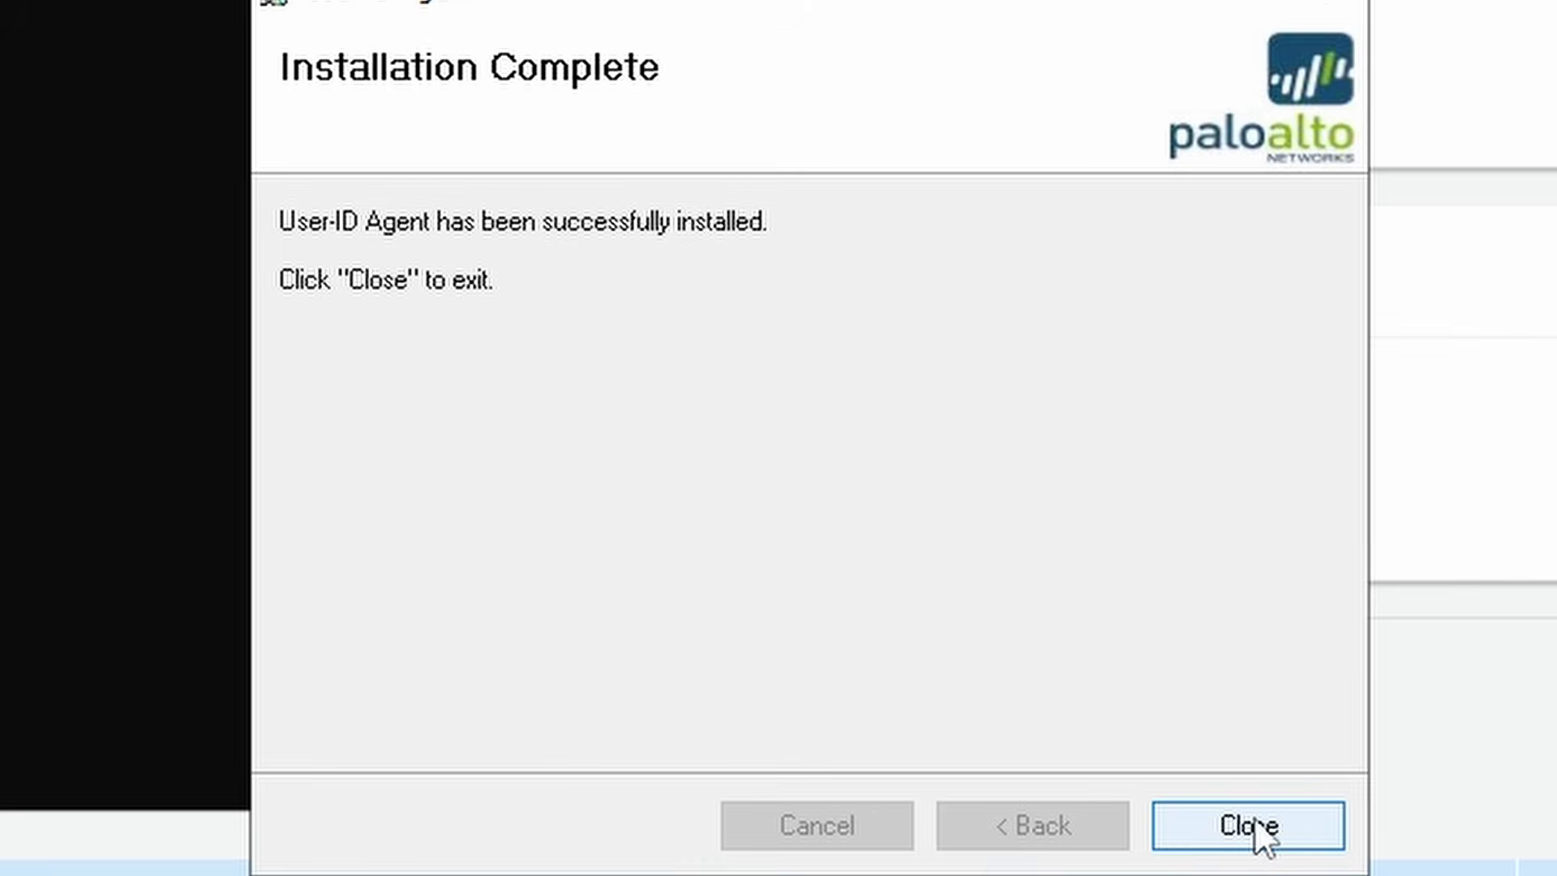
click(1284, 825)
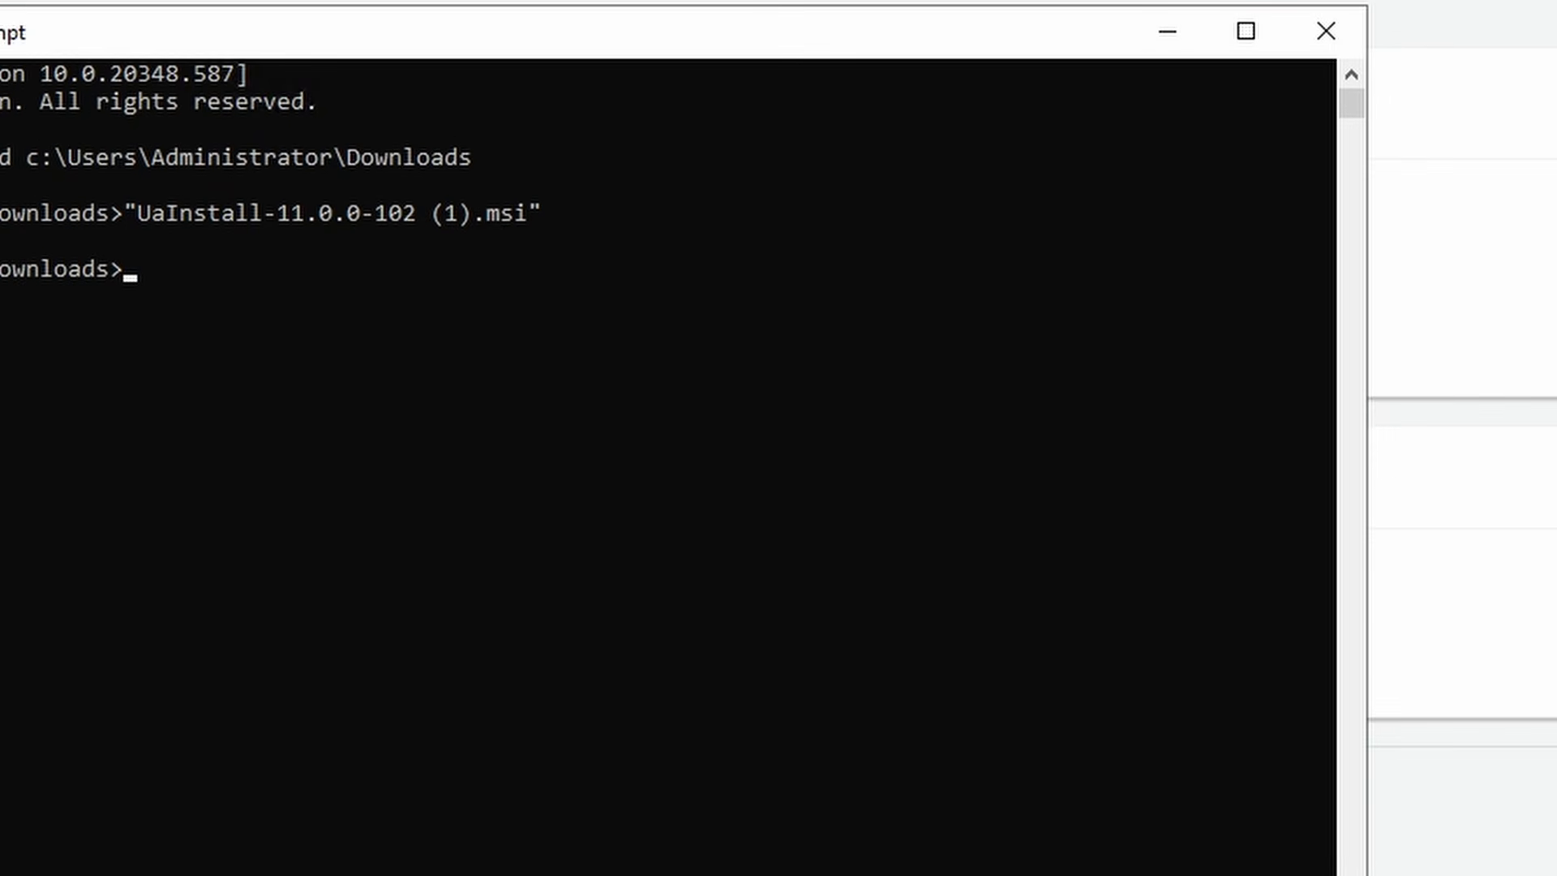
- Confirm the User-ID Agent folder under Palo Alto Networks, then close Explorer and Command Prompt
key(alt+Tab)
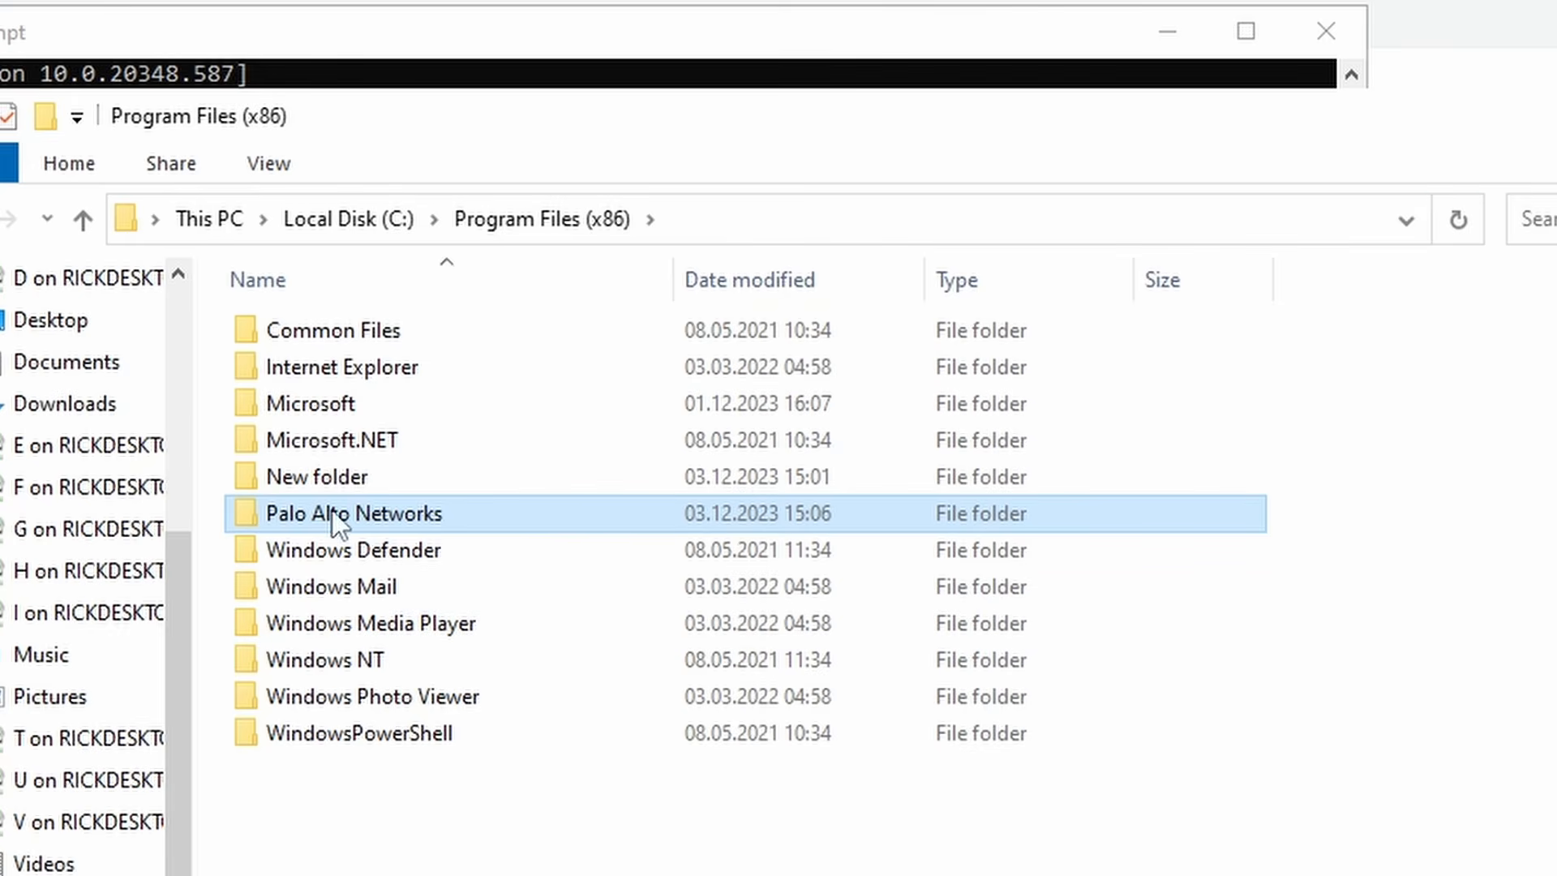
double_click(393, 514)
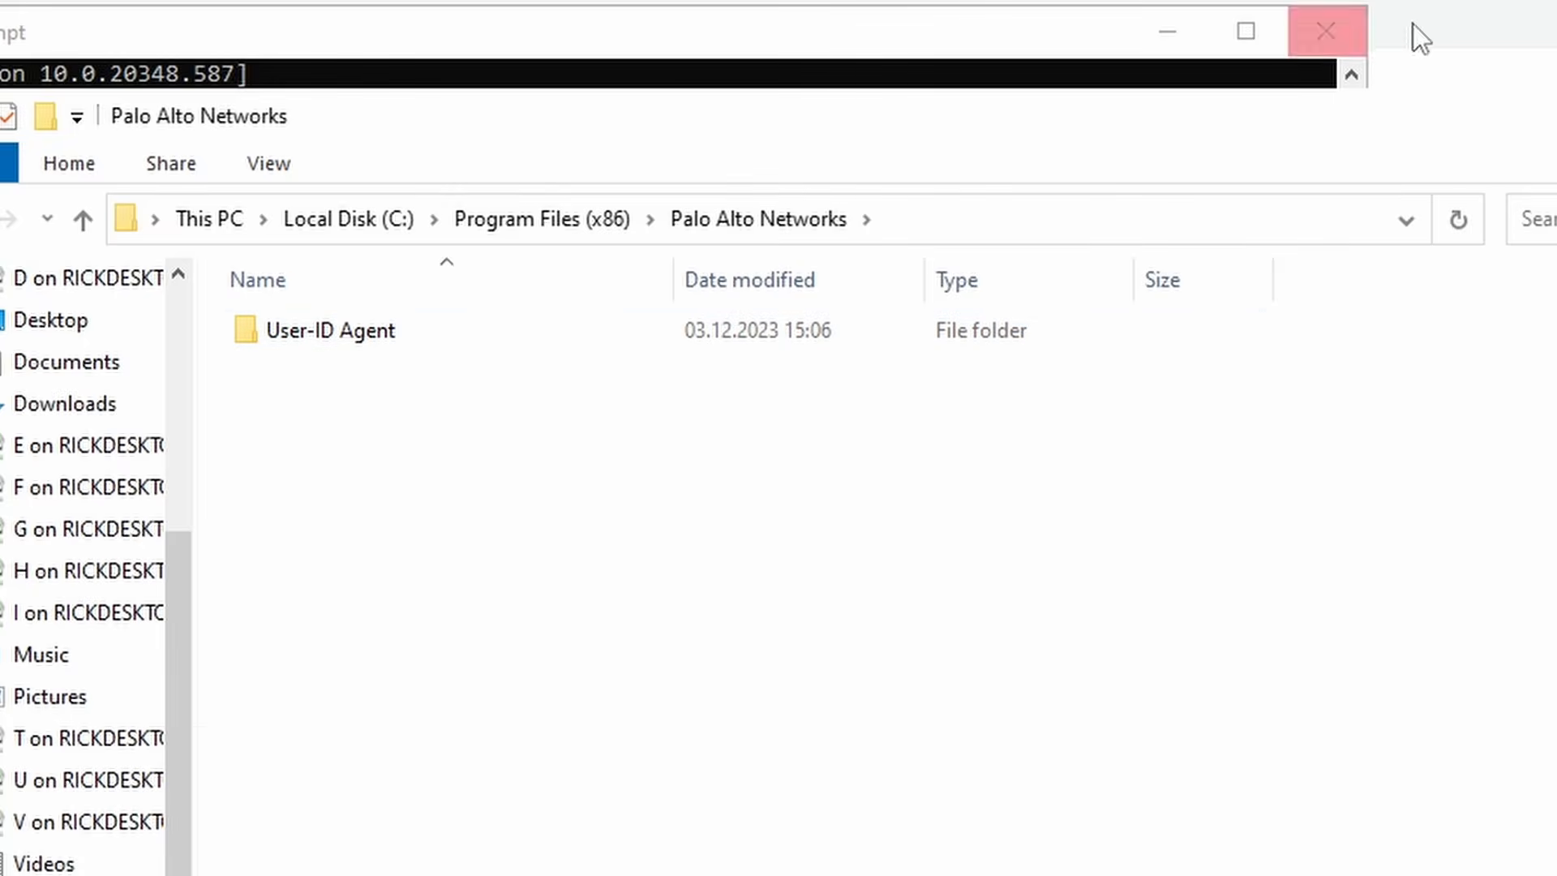
click(1554, 114)
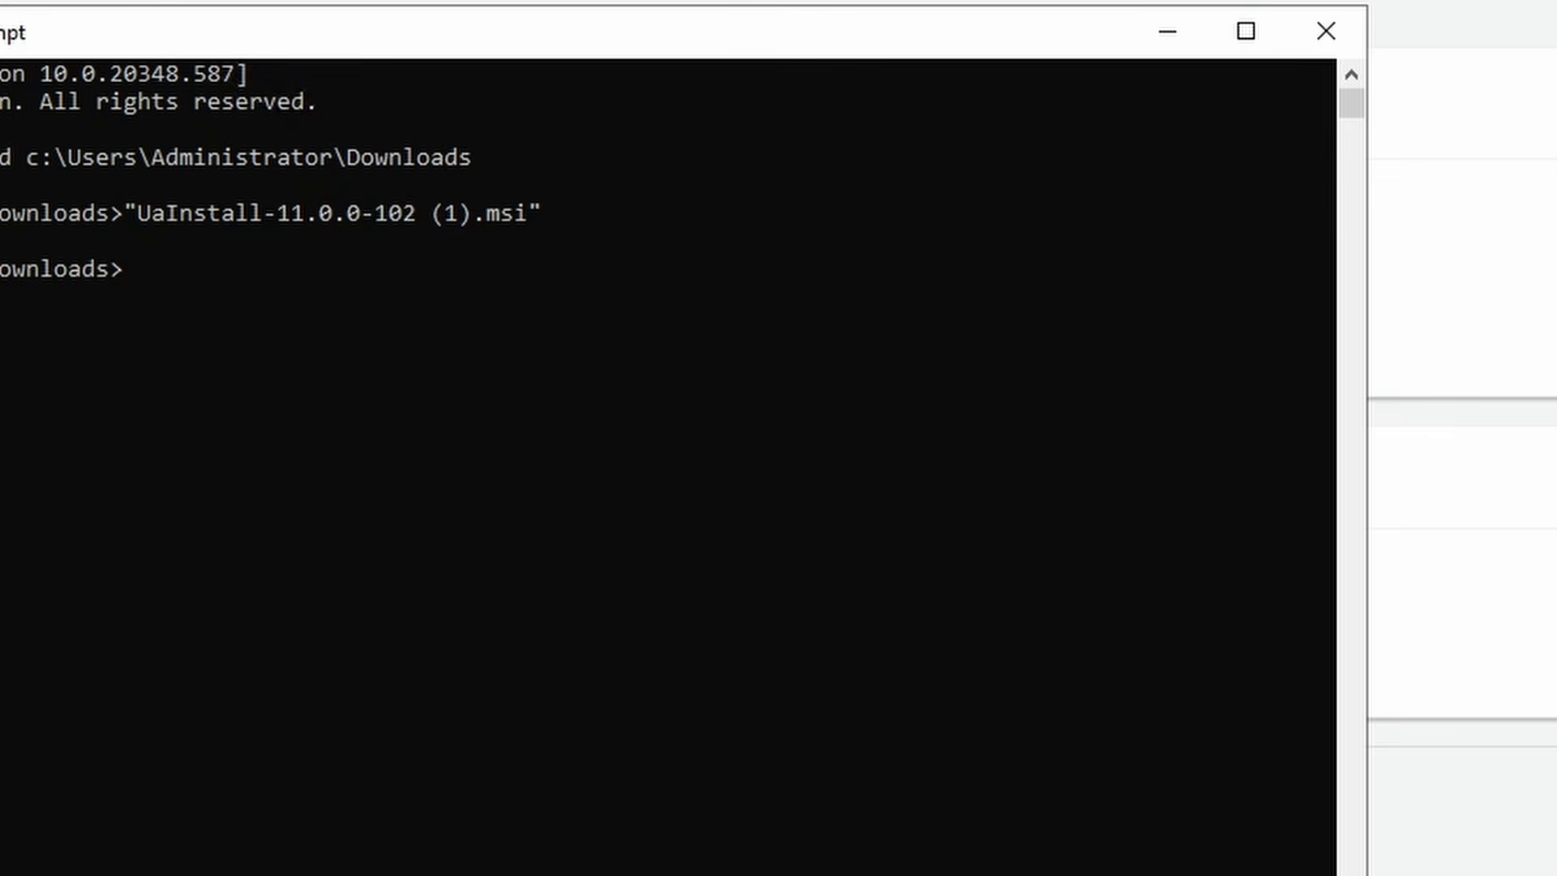
click(1329, 29)
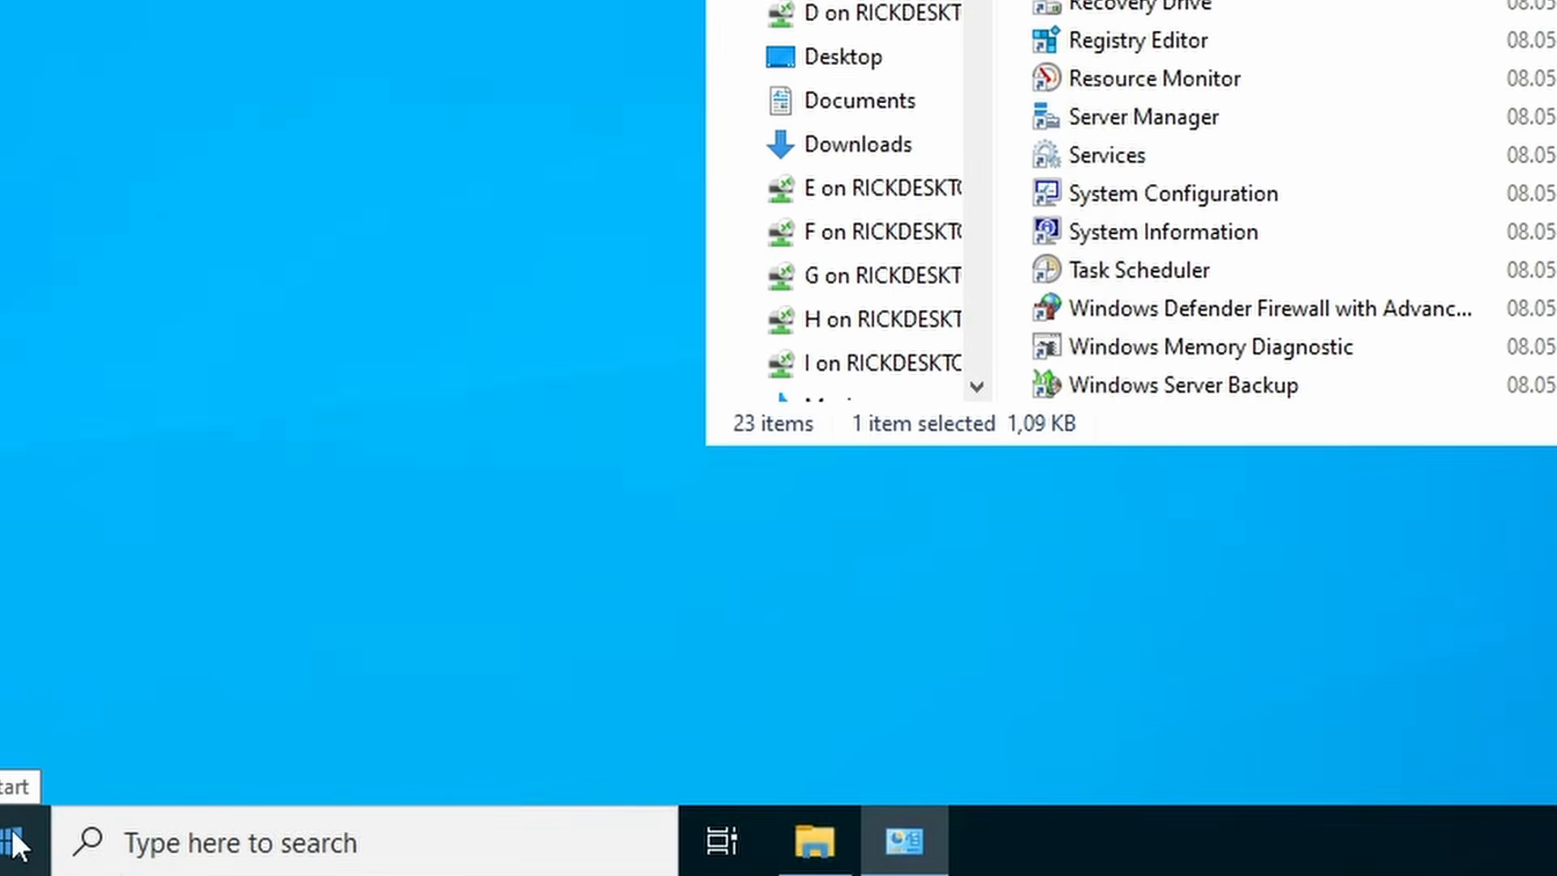
- Launch regedit and select HKLM\SOFTWARE\Wow6432Node\Palo Alto Networks
click(15, 839)
text(regedit)
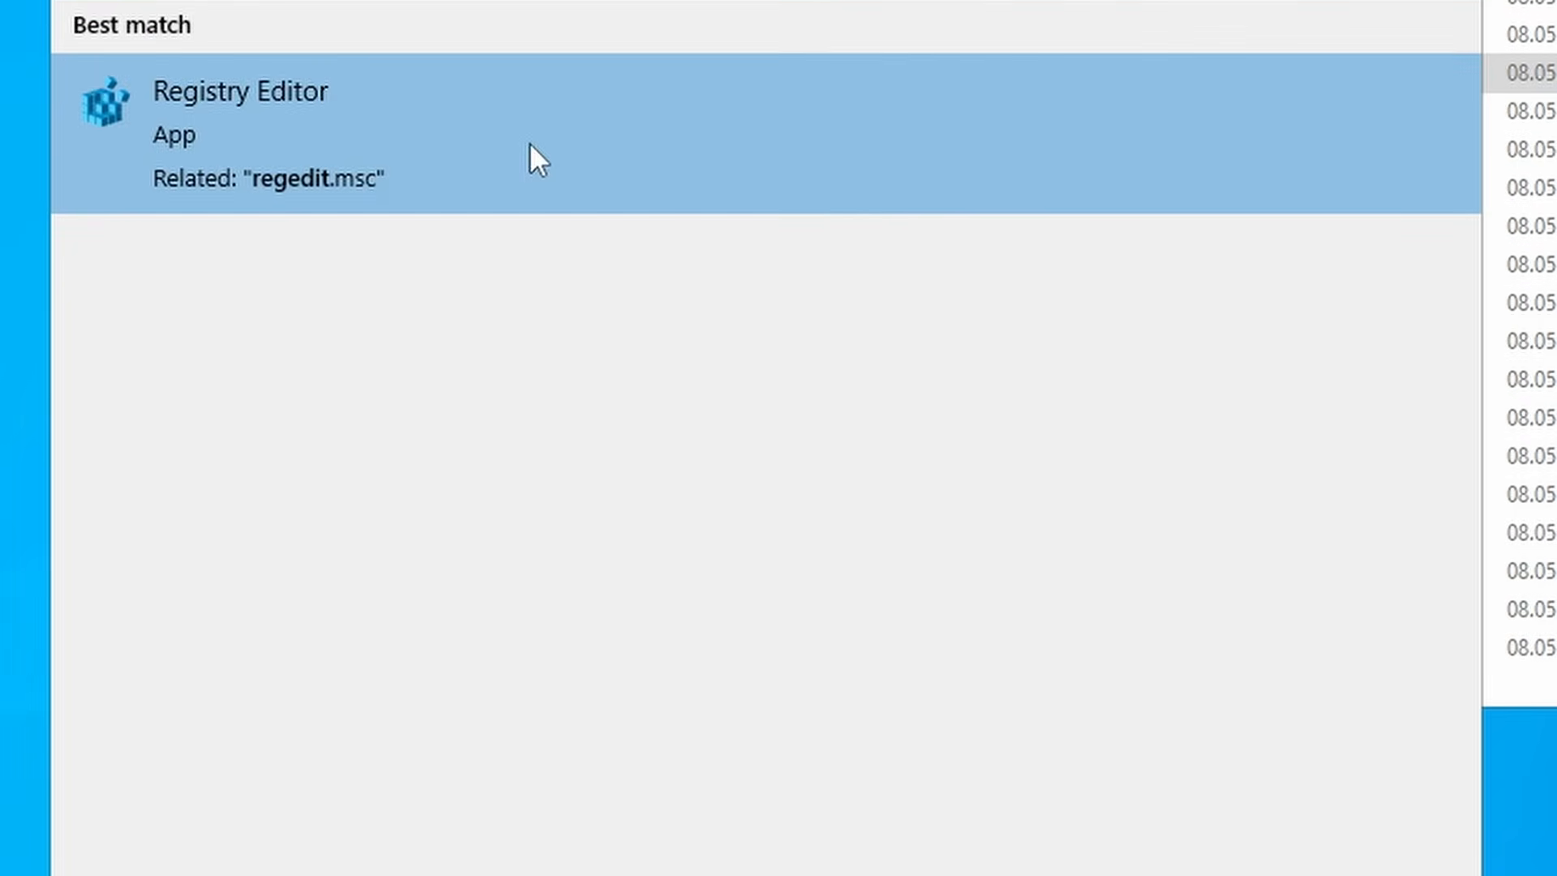
click(529, 156)
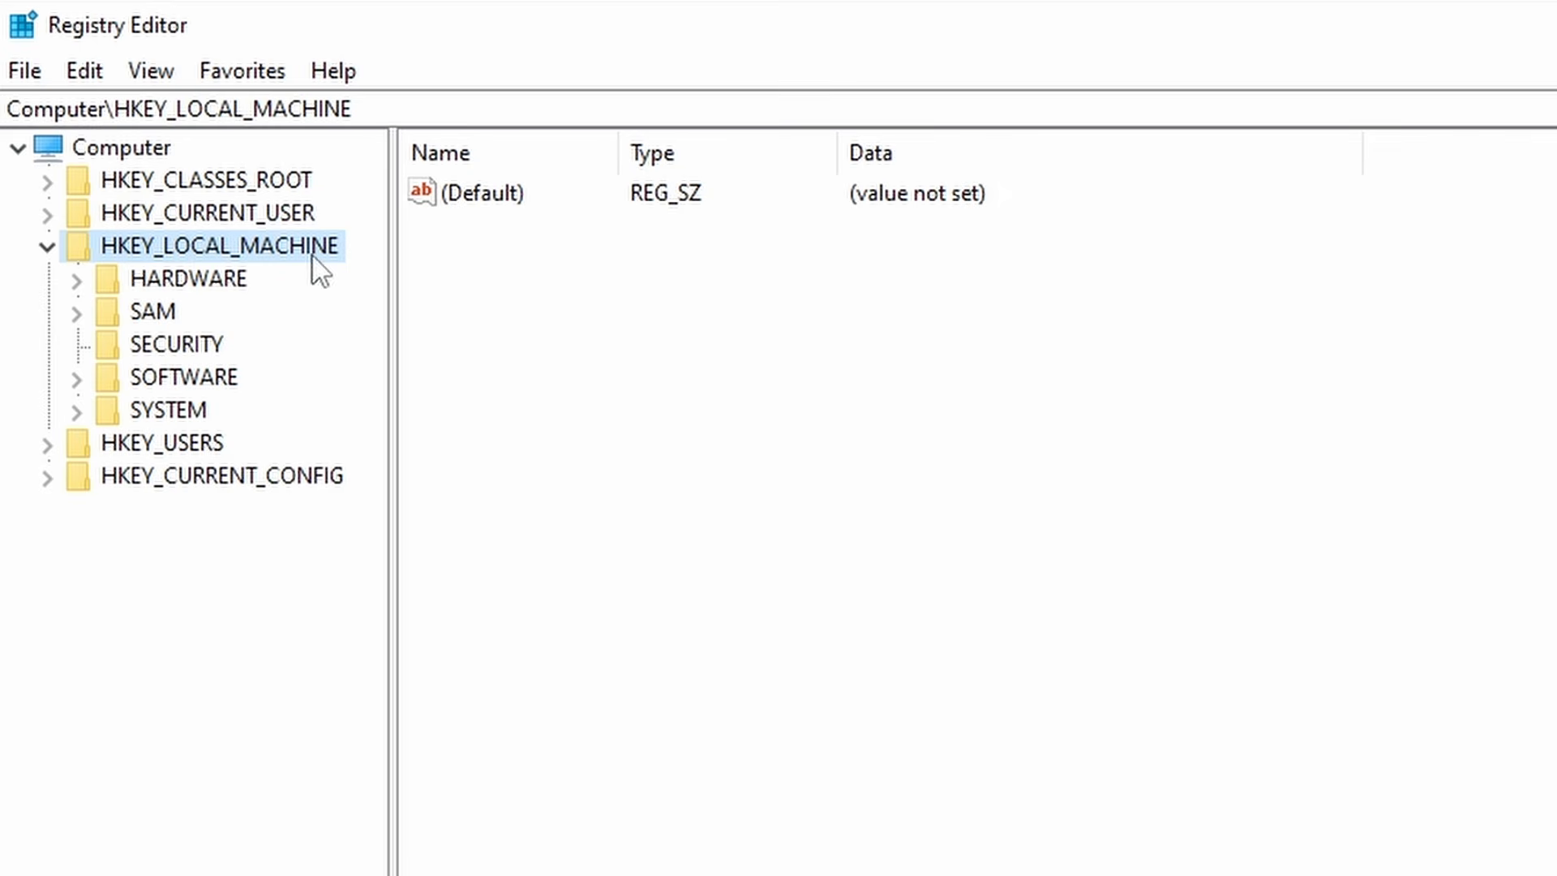
click(77, 379)
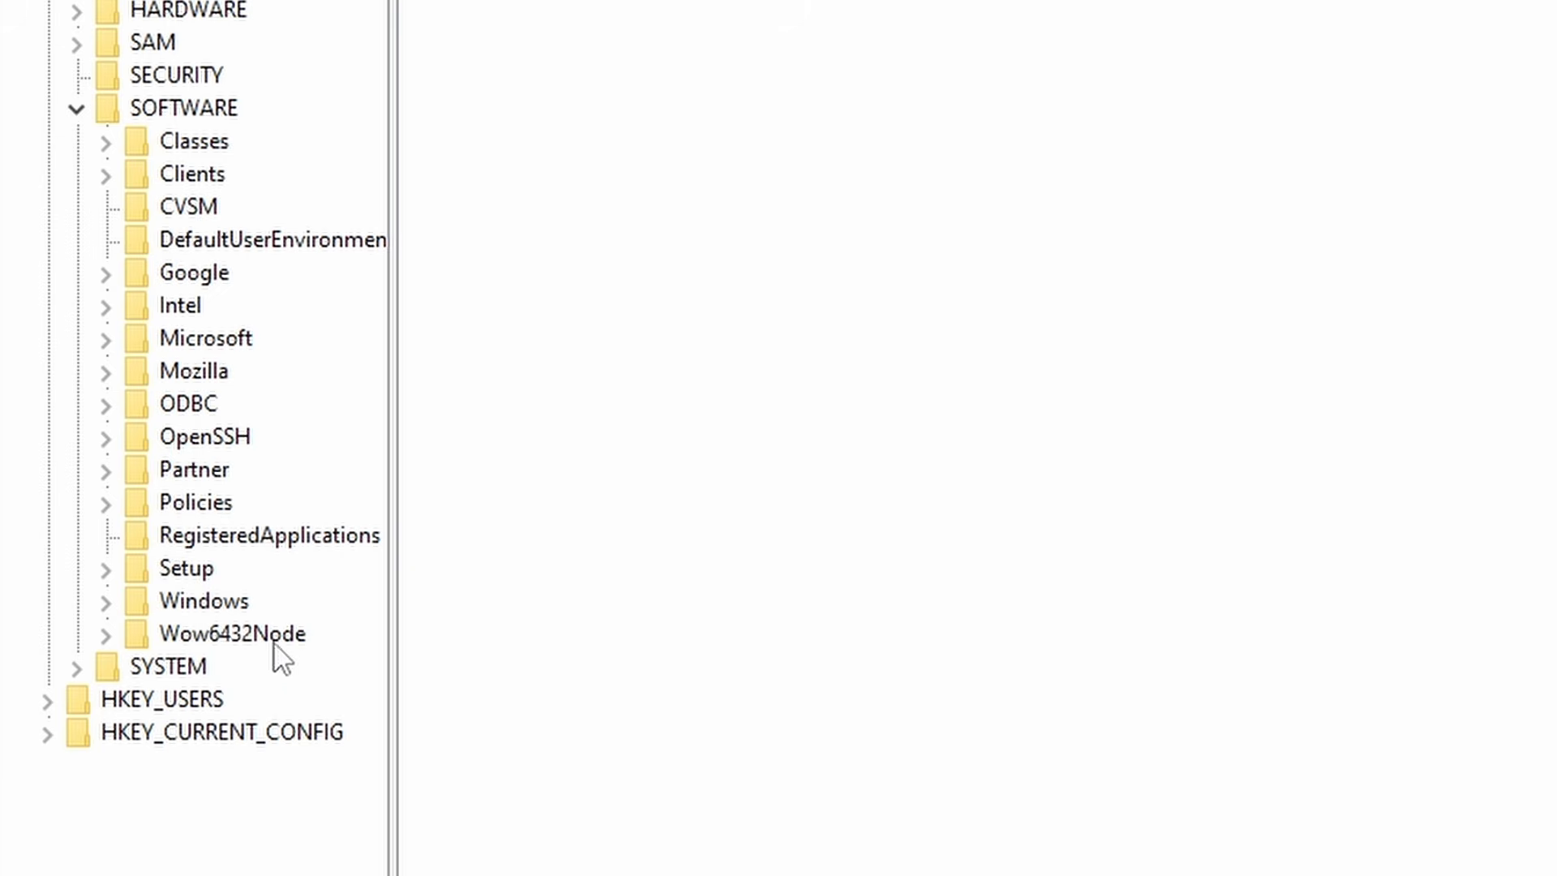
click(105, 635)
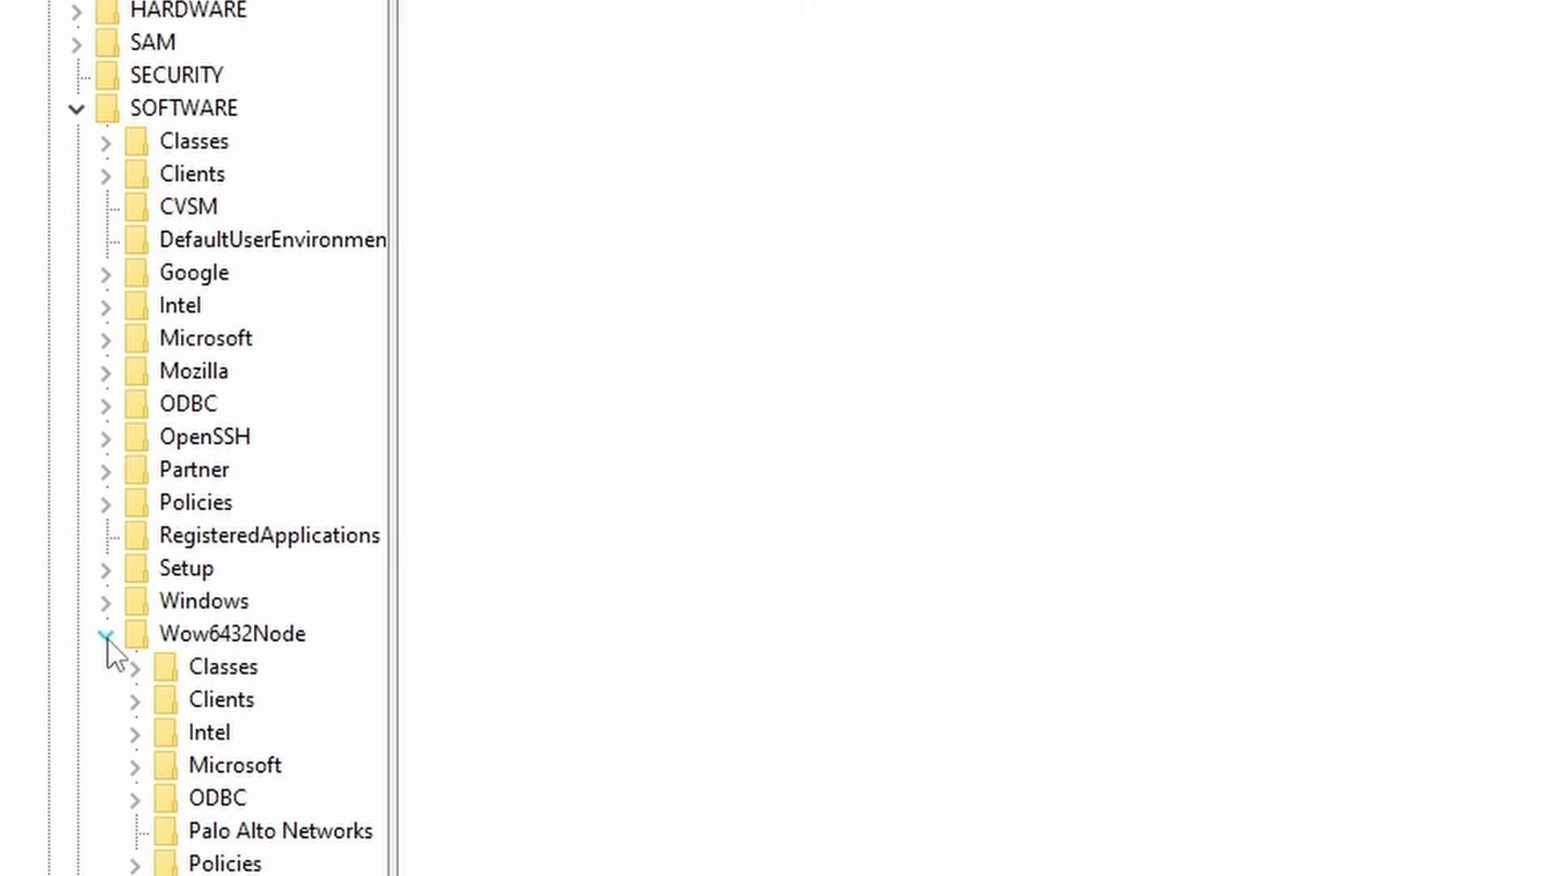
click(240, 831)
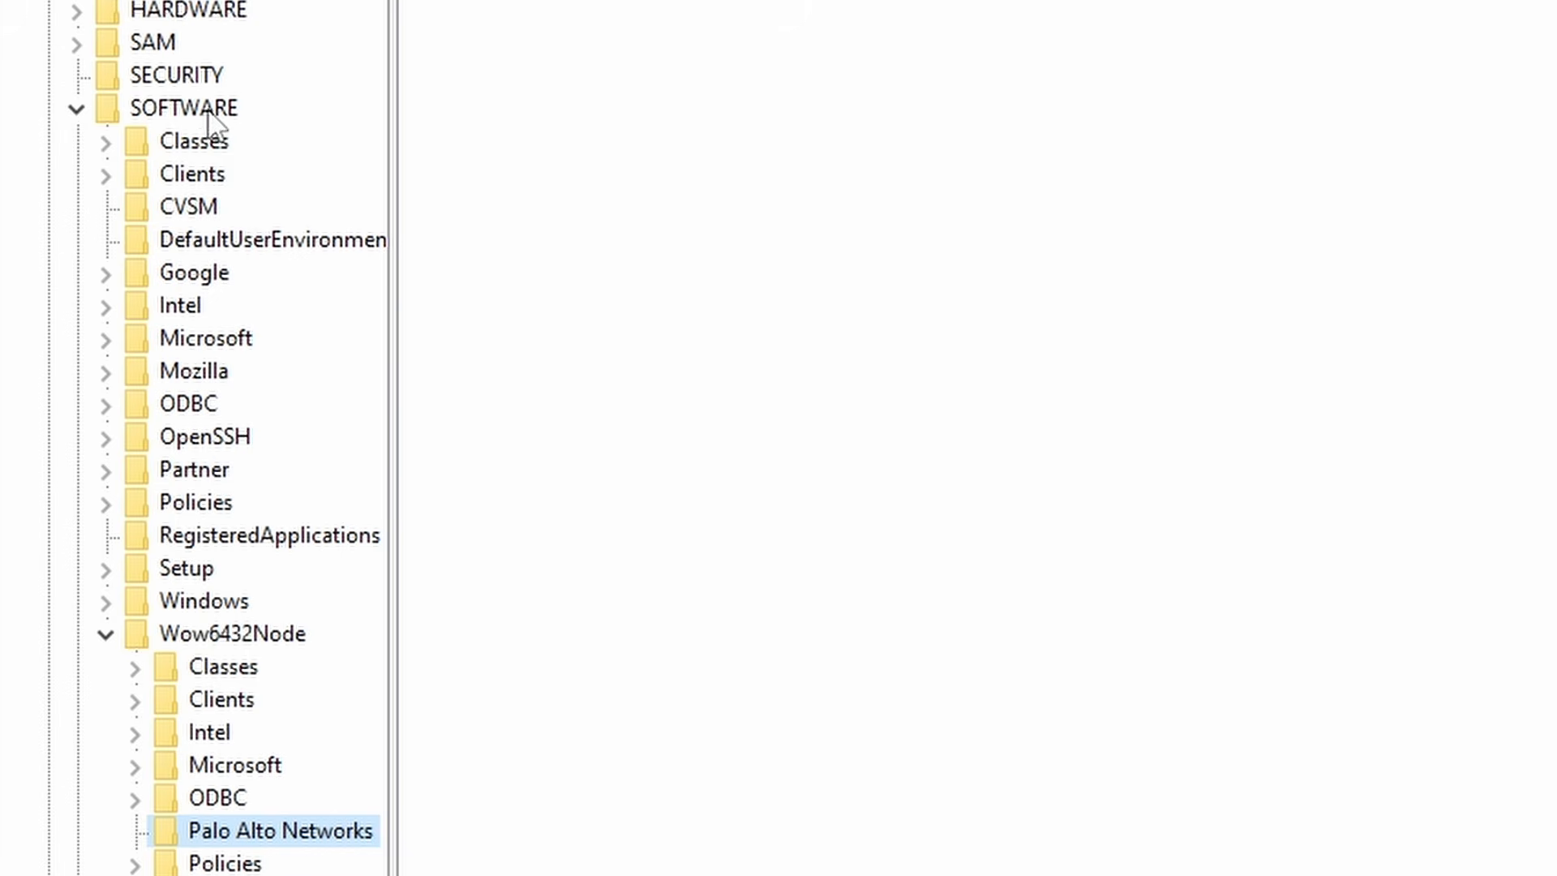
- Grant sa-paloalto Full Control on the Palo Alto Networks registry key and apply
right_click(312, 835)
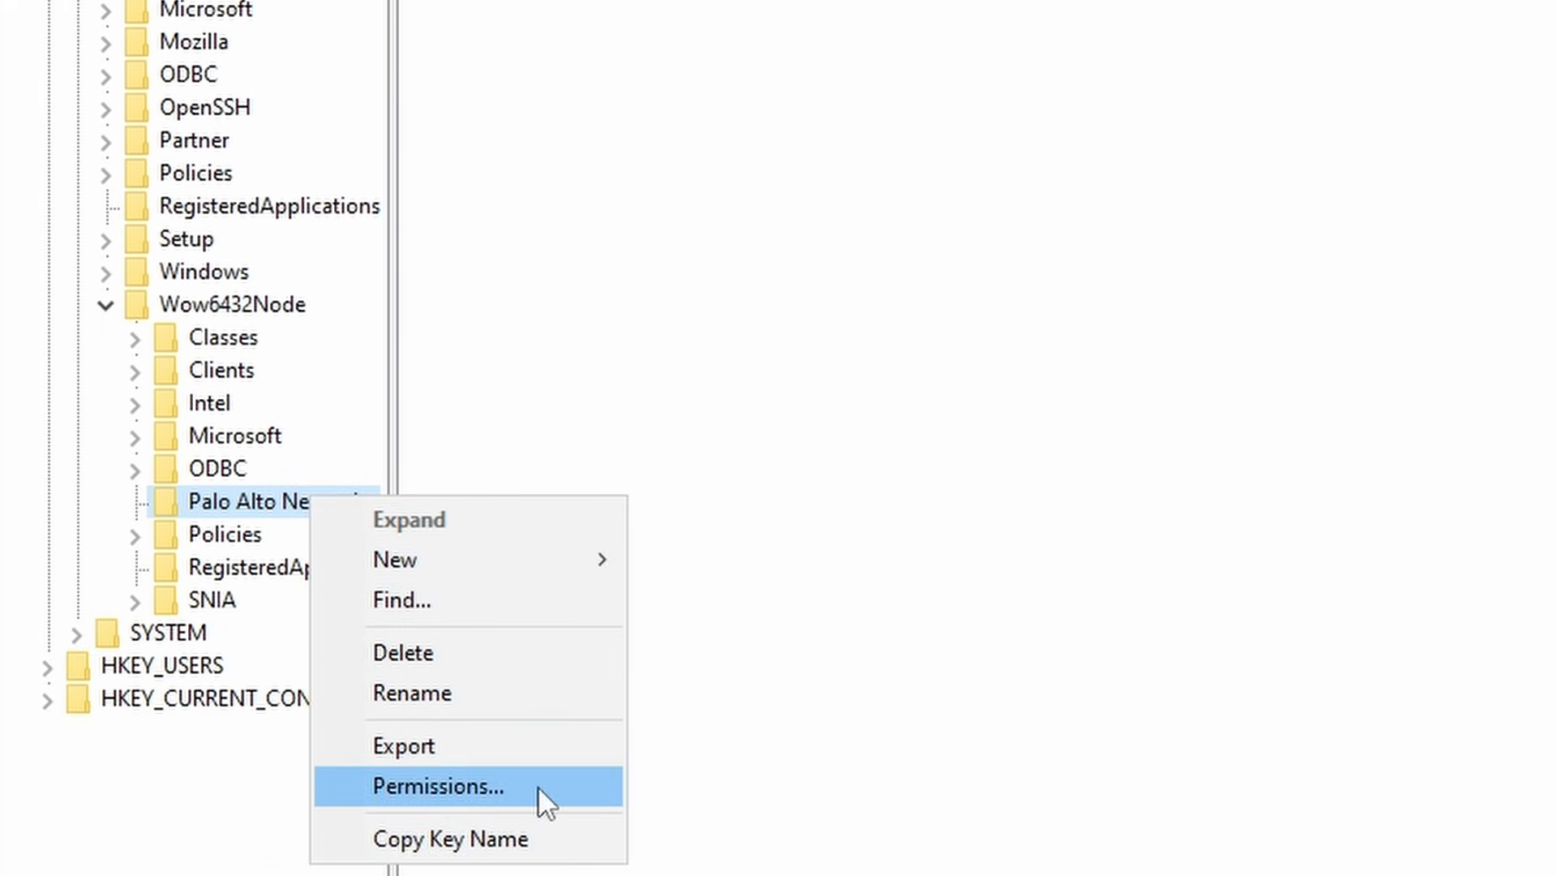
click(535, 788)
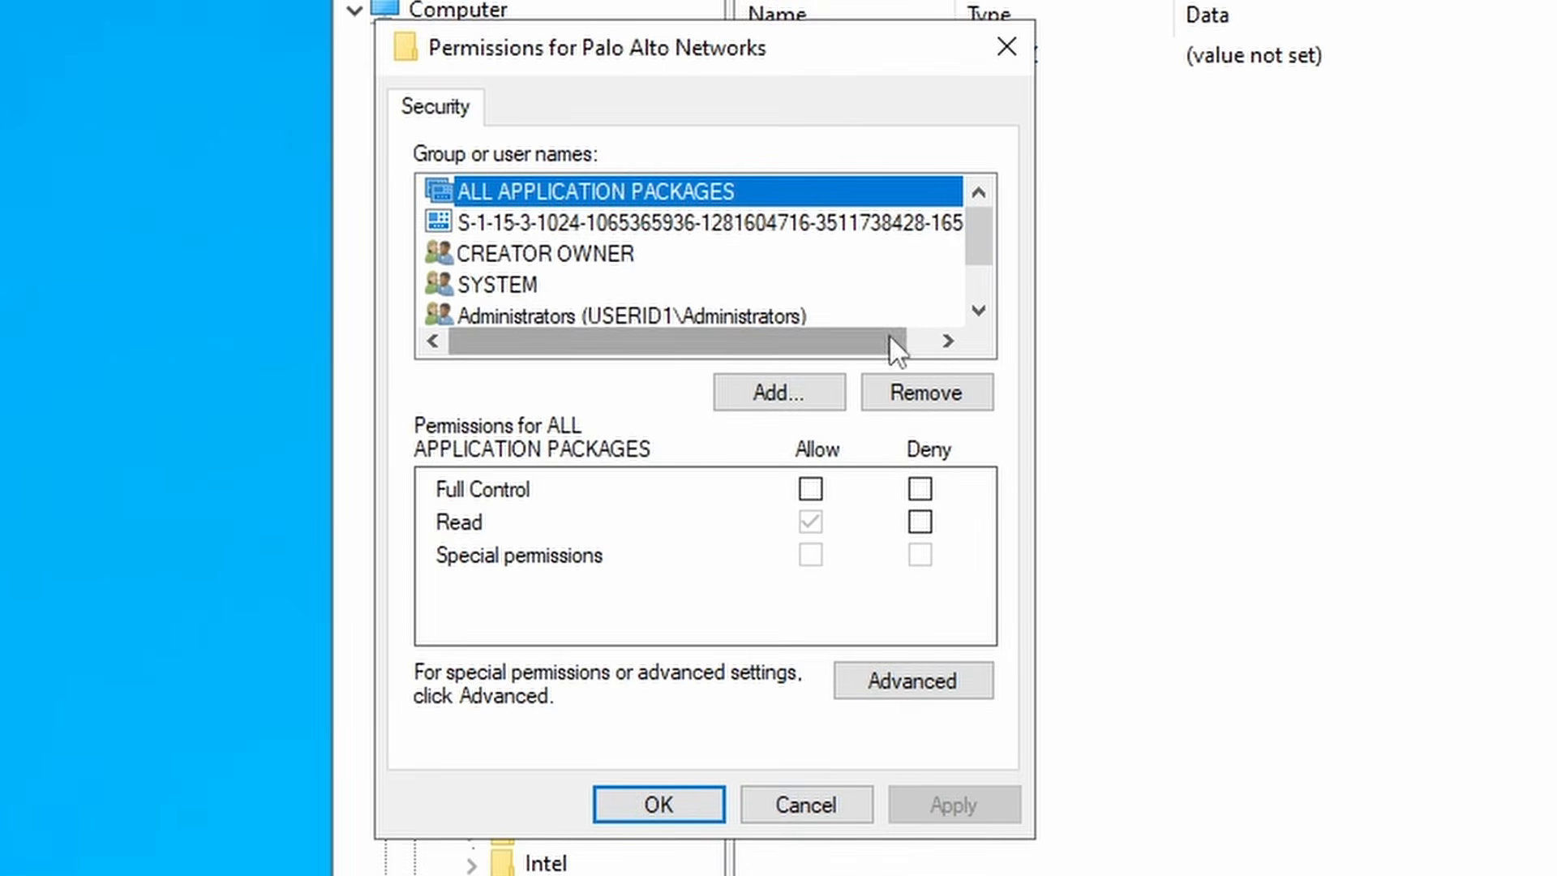
click(636, 197)
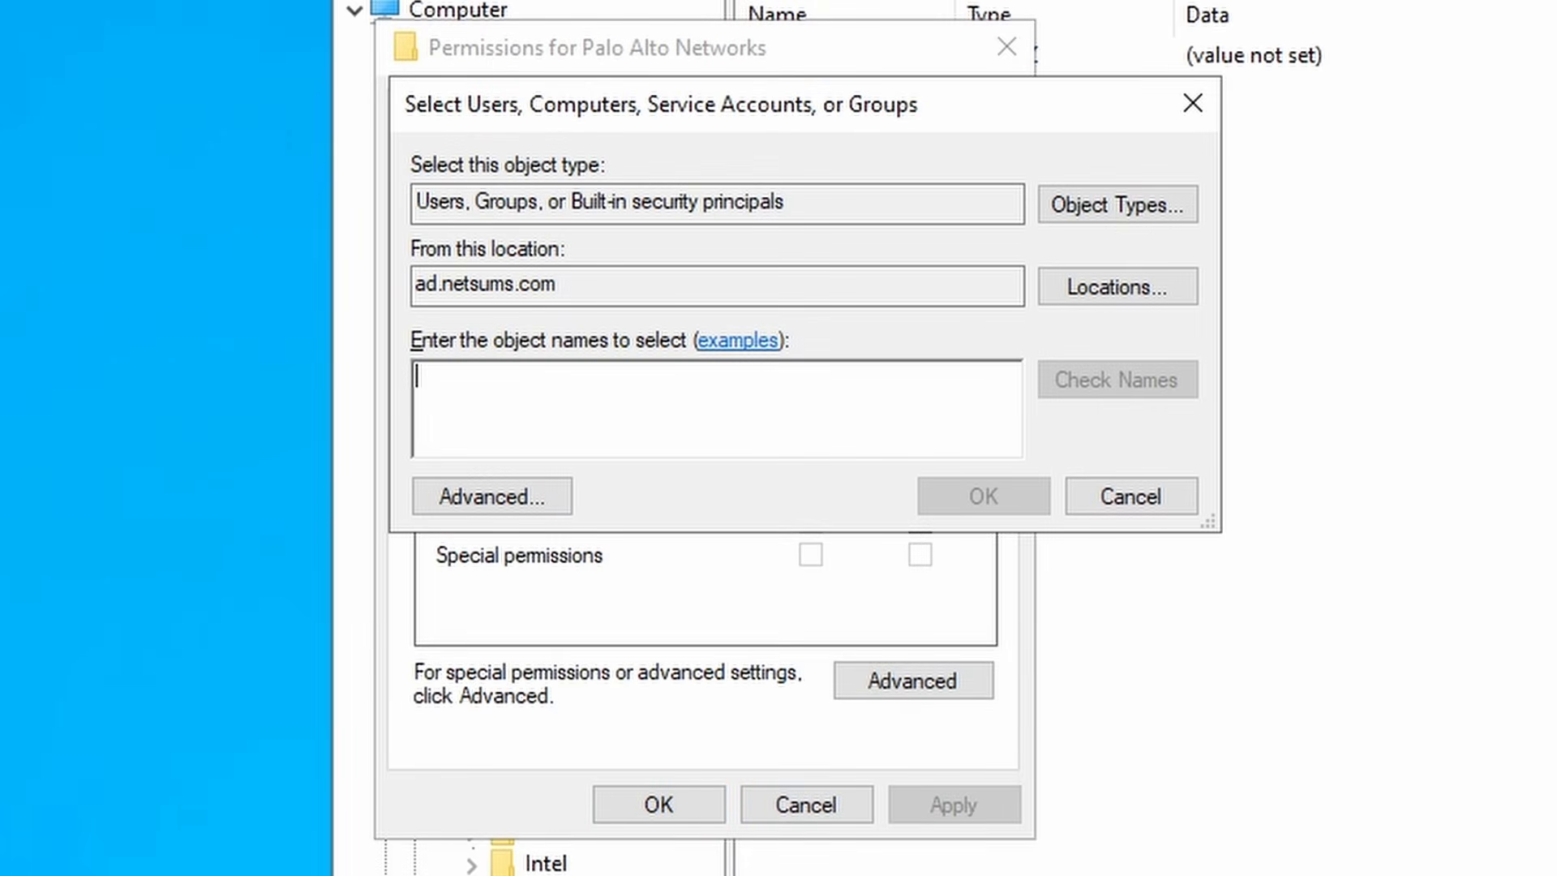
text(sa-paloa)
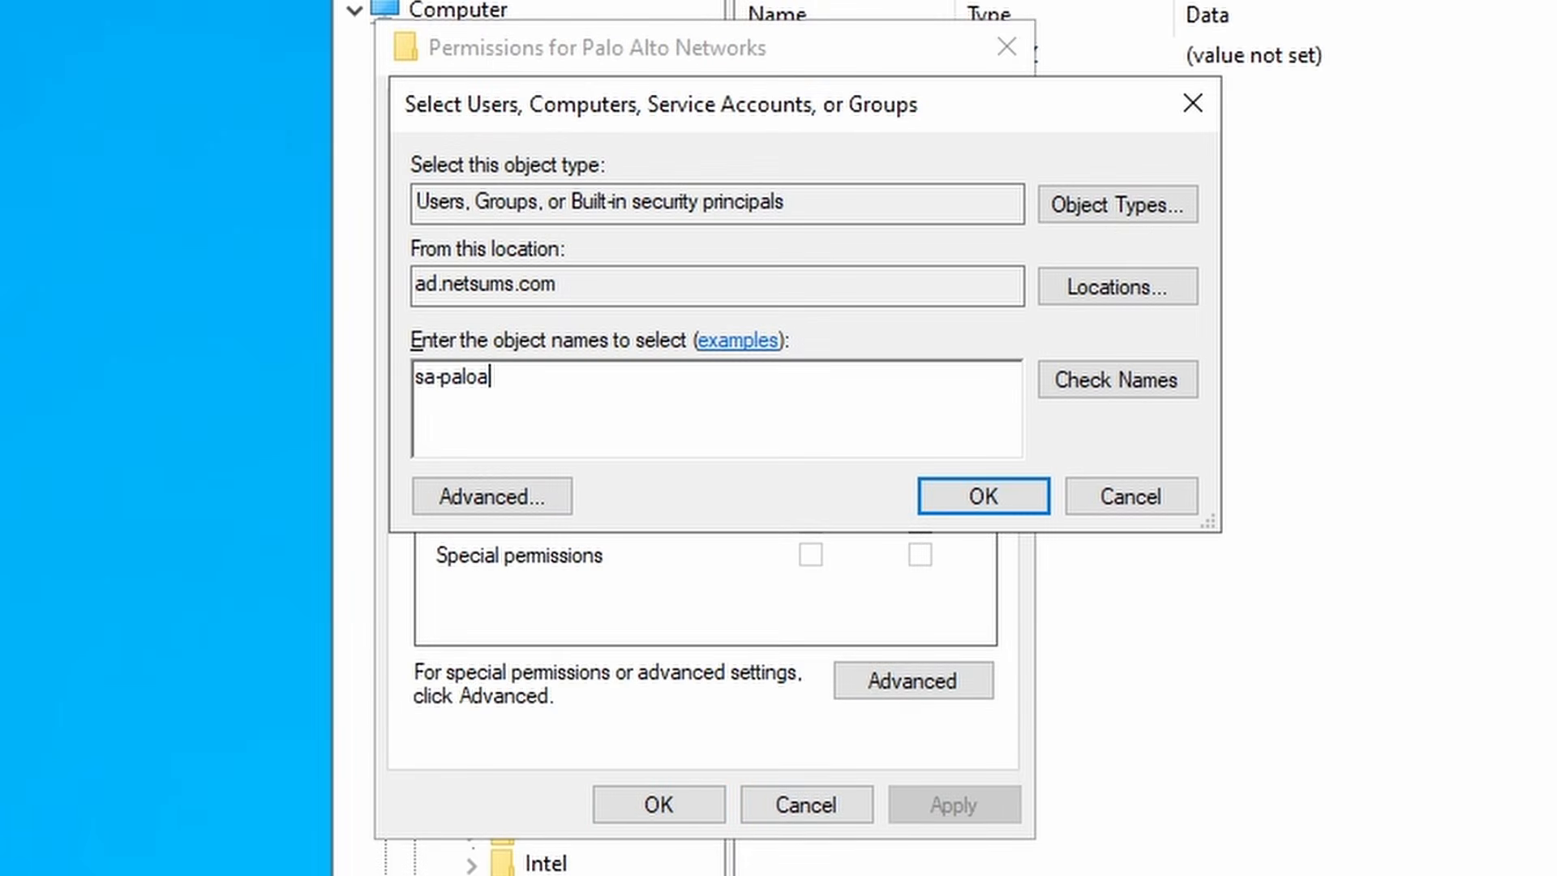
click(1119, 394)
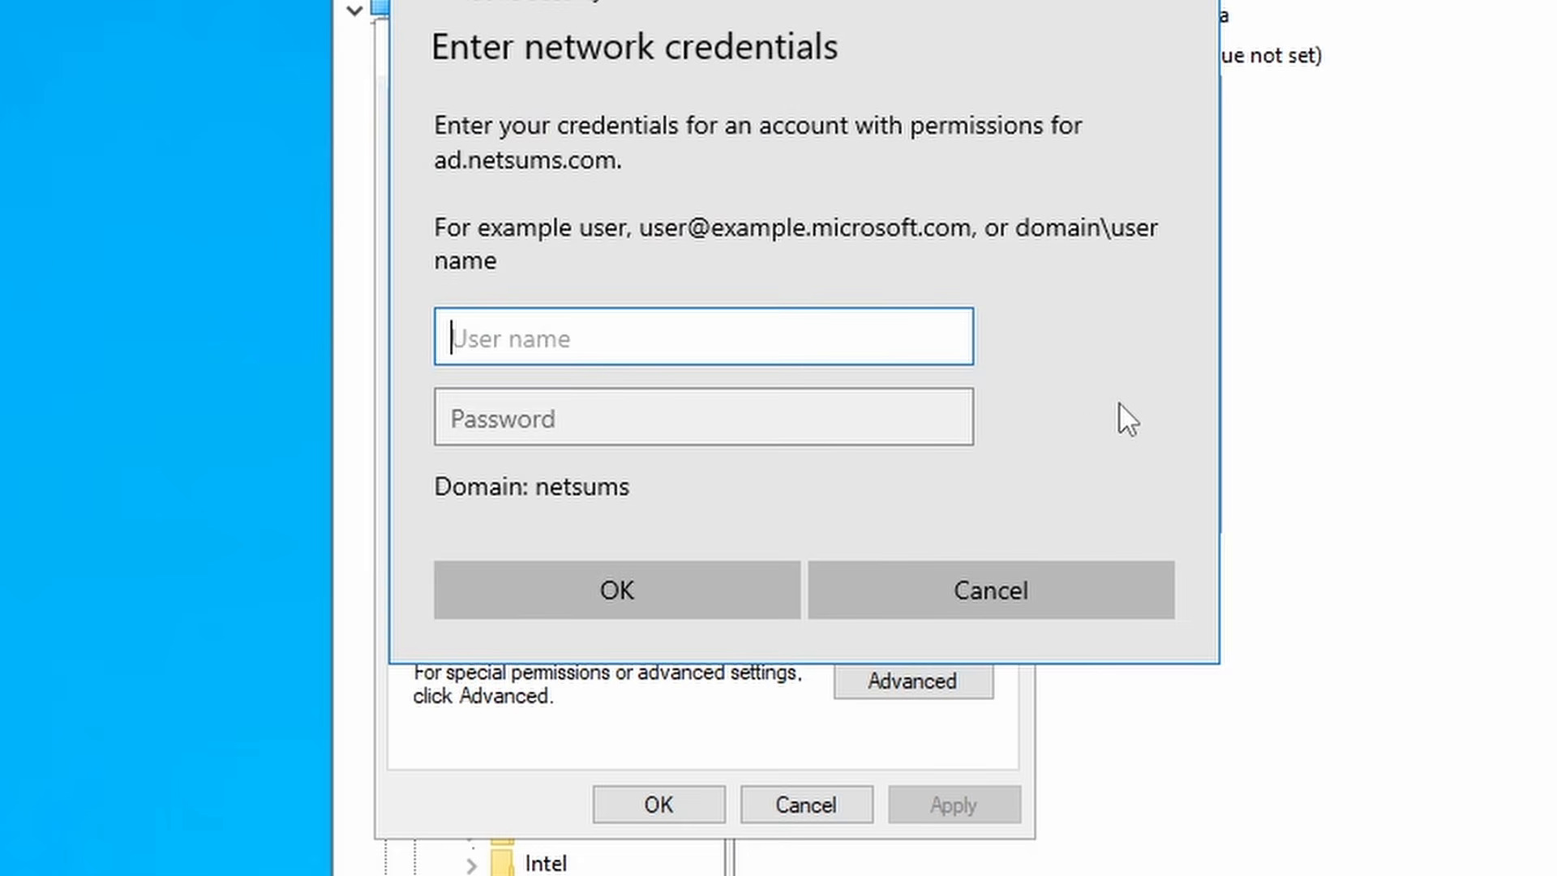
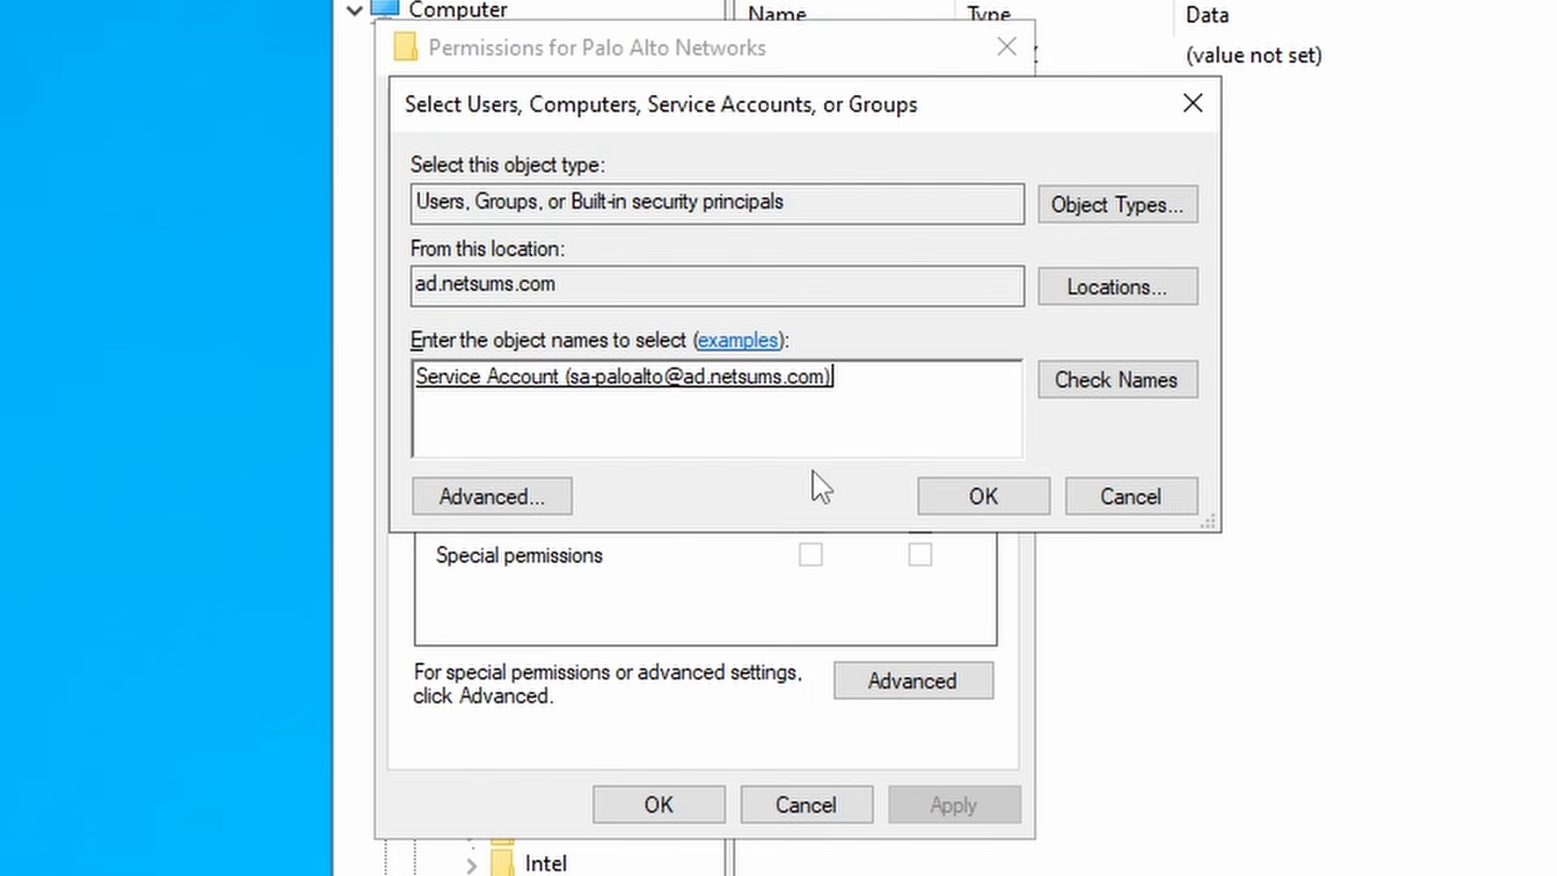
click(958, 500)
click(661, 294)
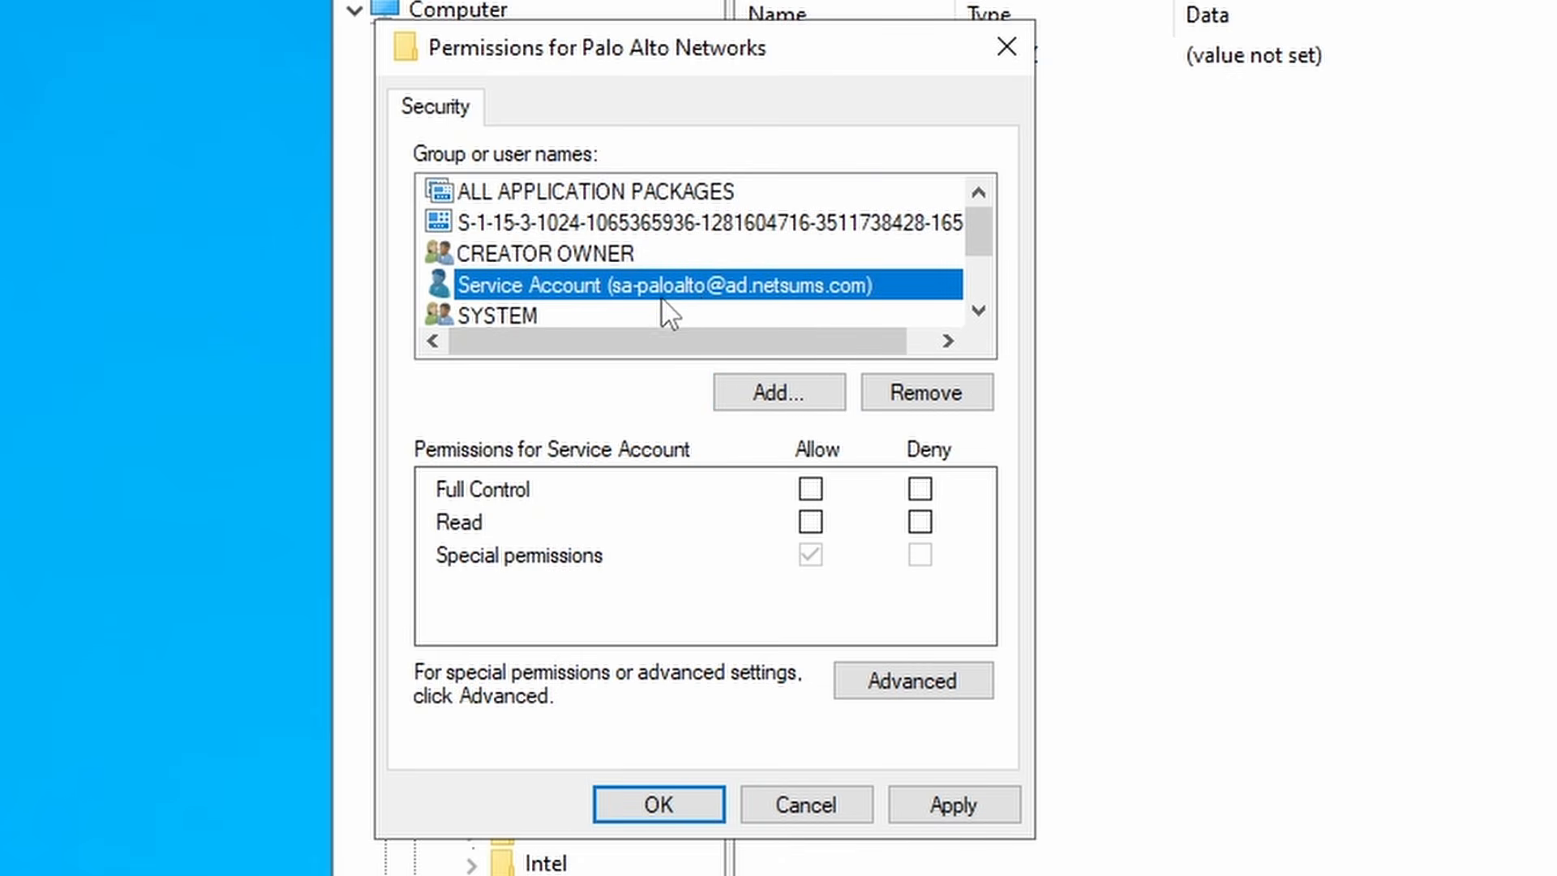
click(811, 489)
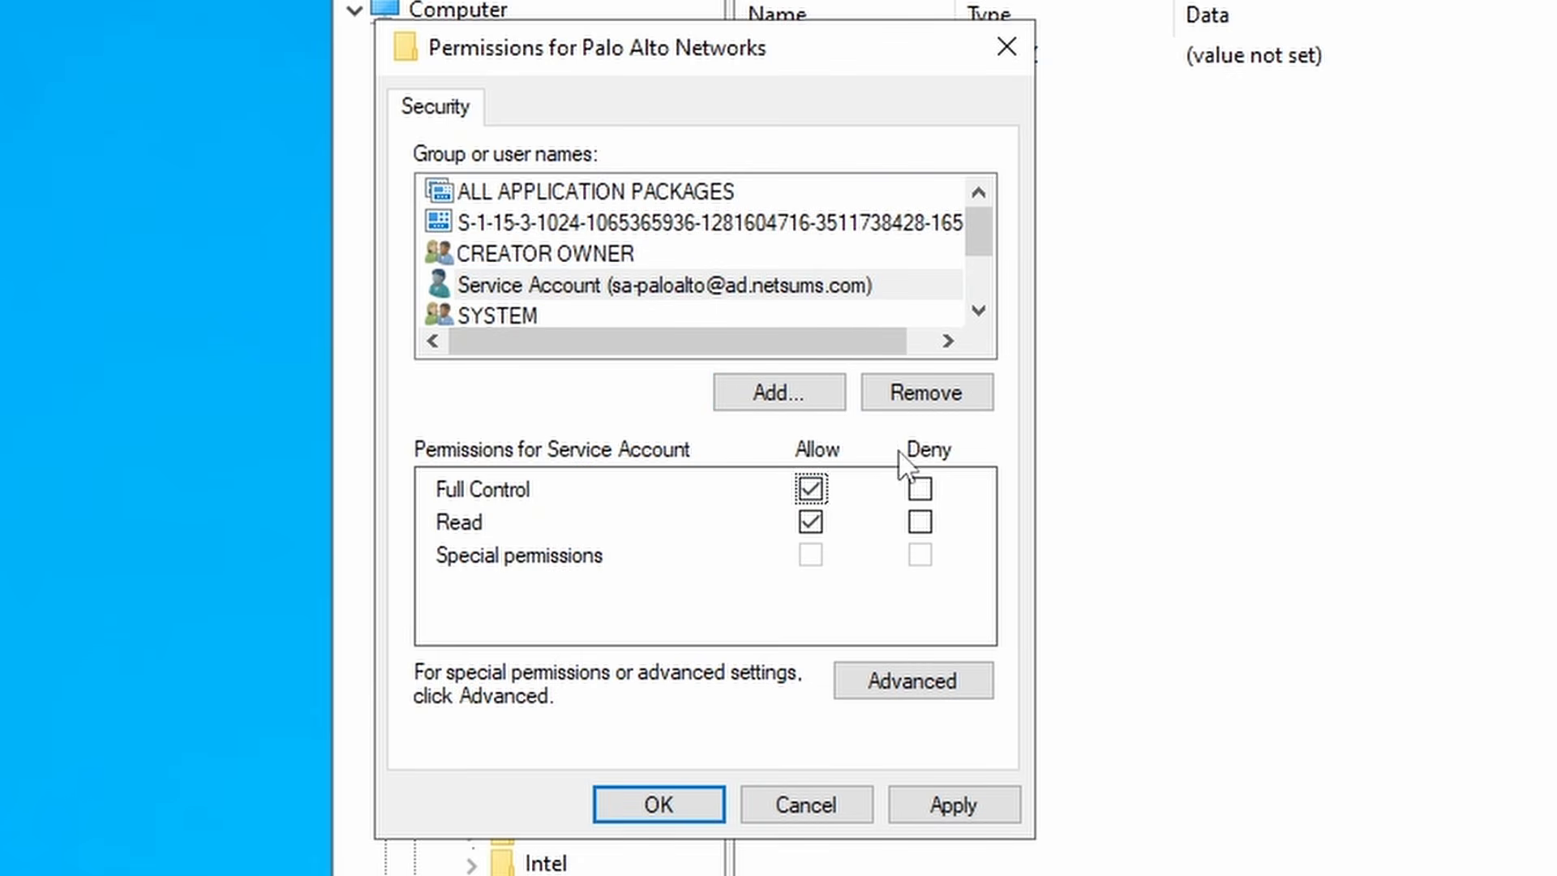
click(954, 807)
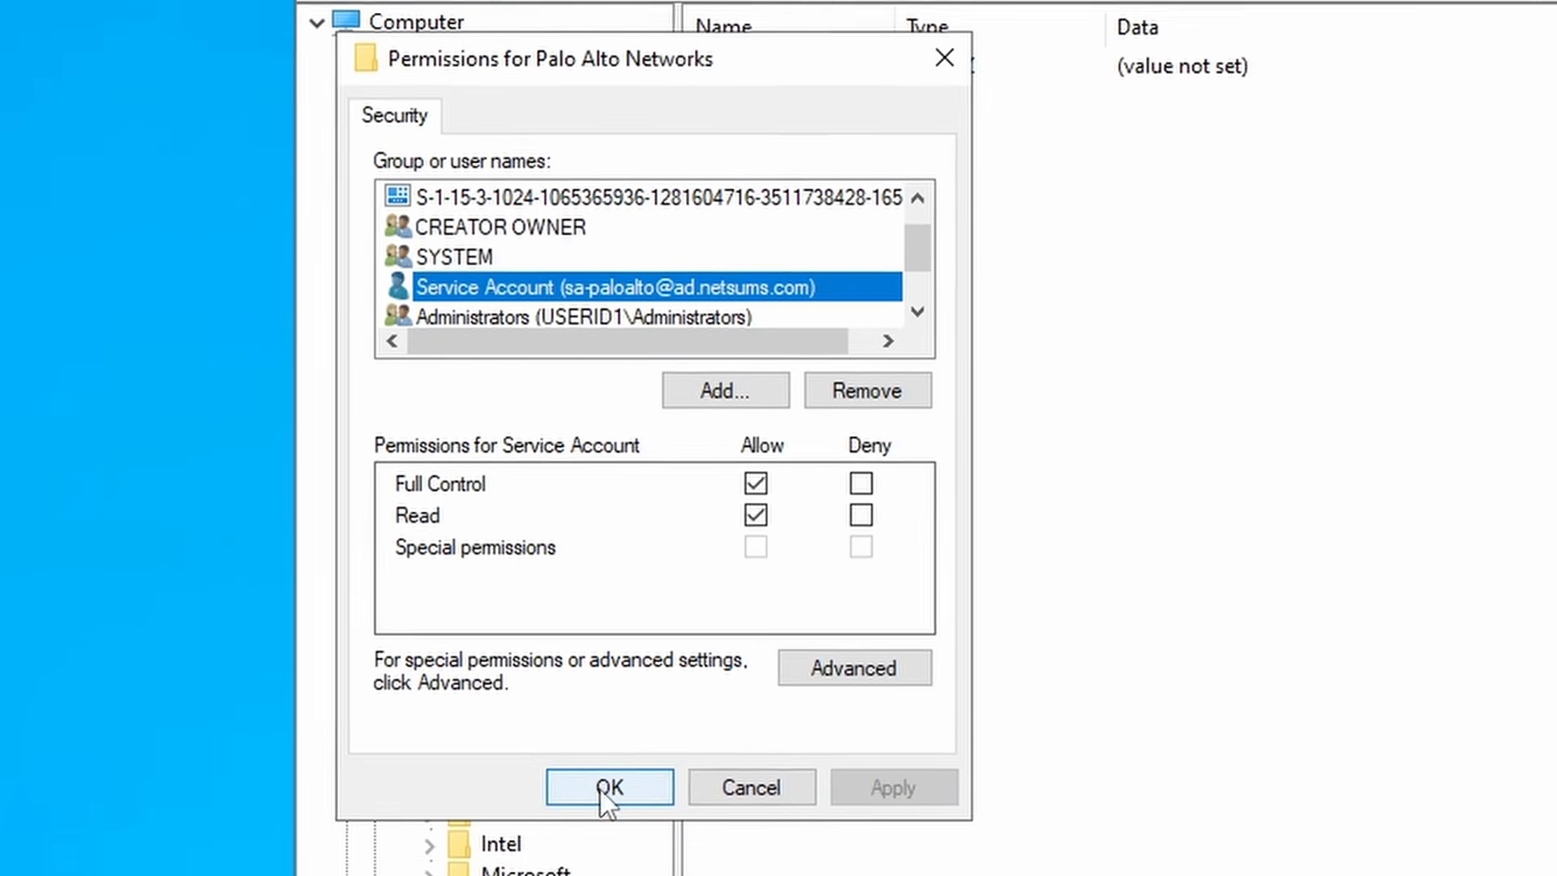
click(604, 788)
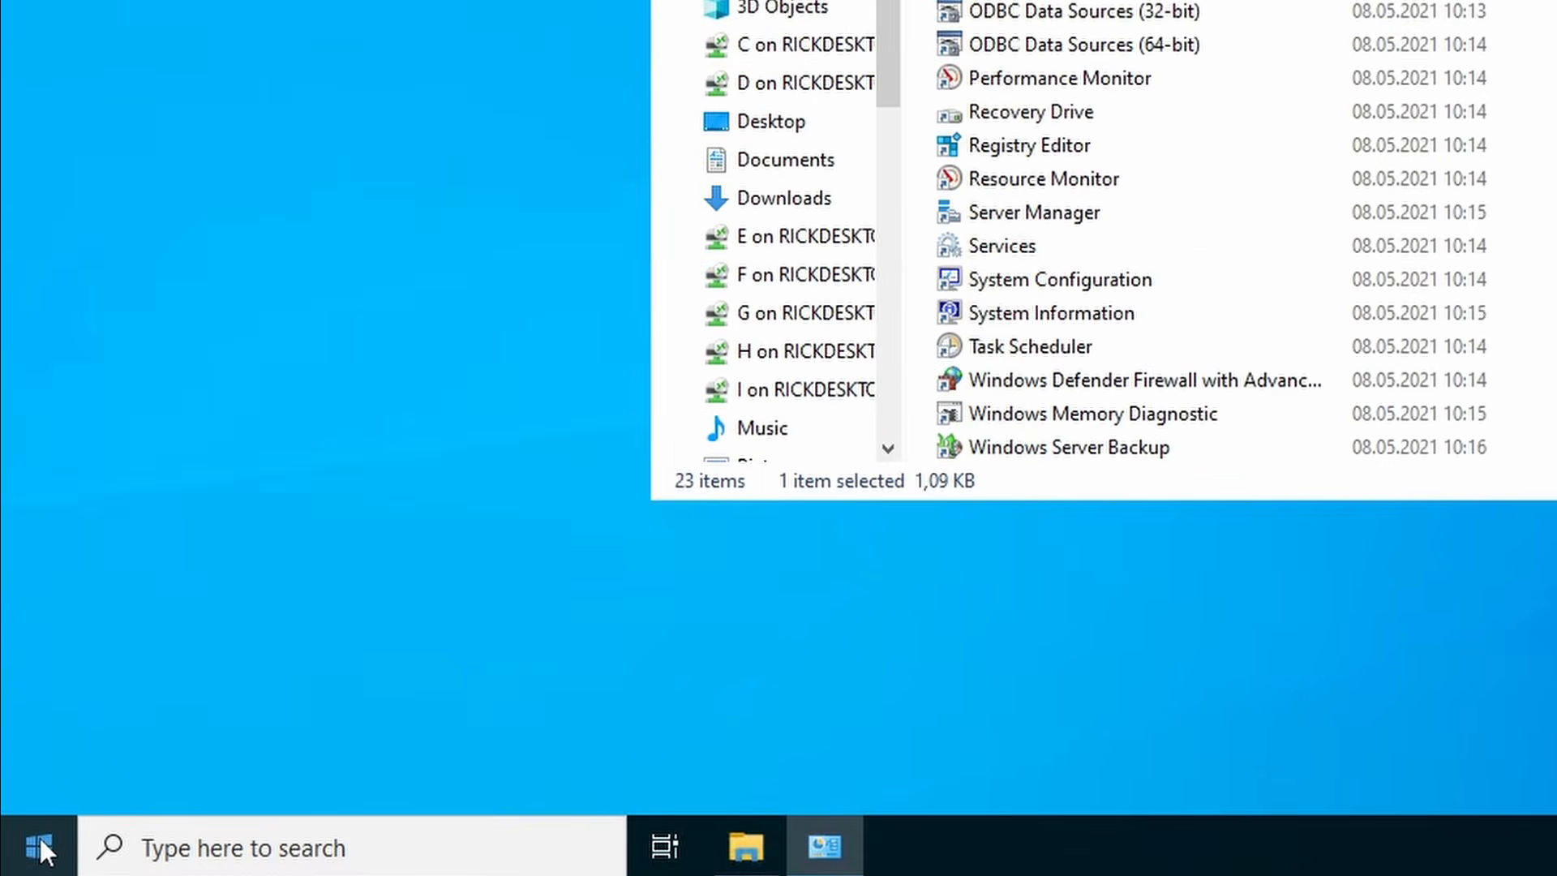
- Launch the User-ID Agent console from the Start menu and stop the agent service
click(39, 844)
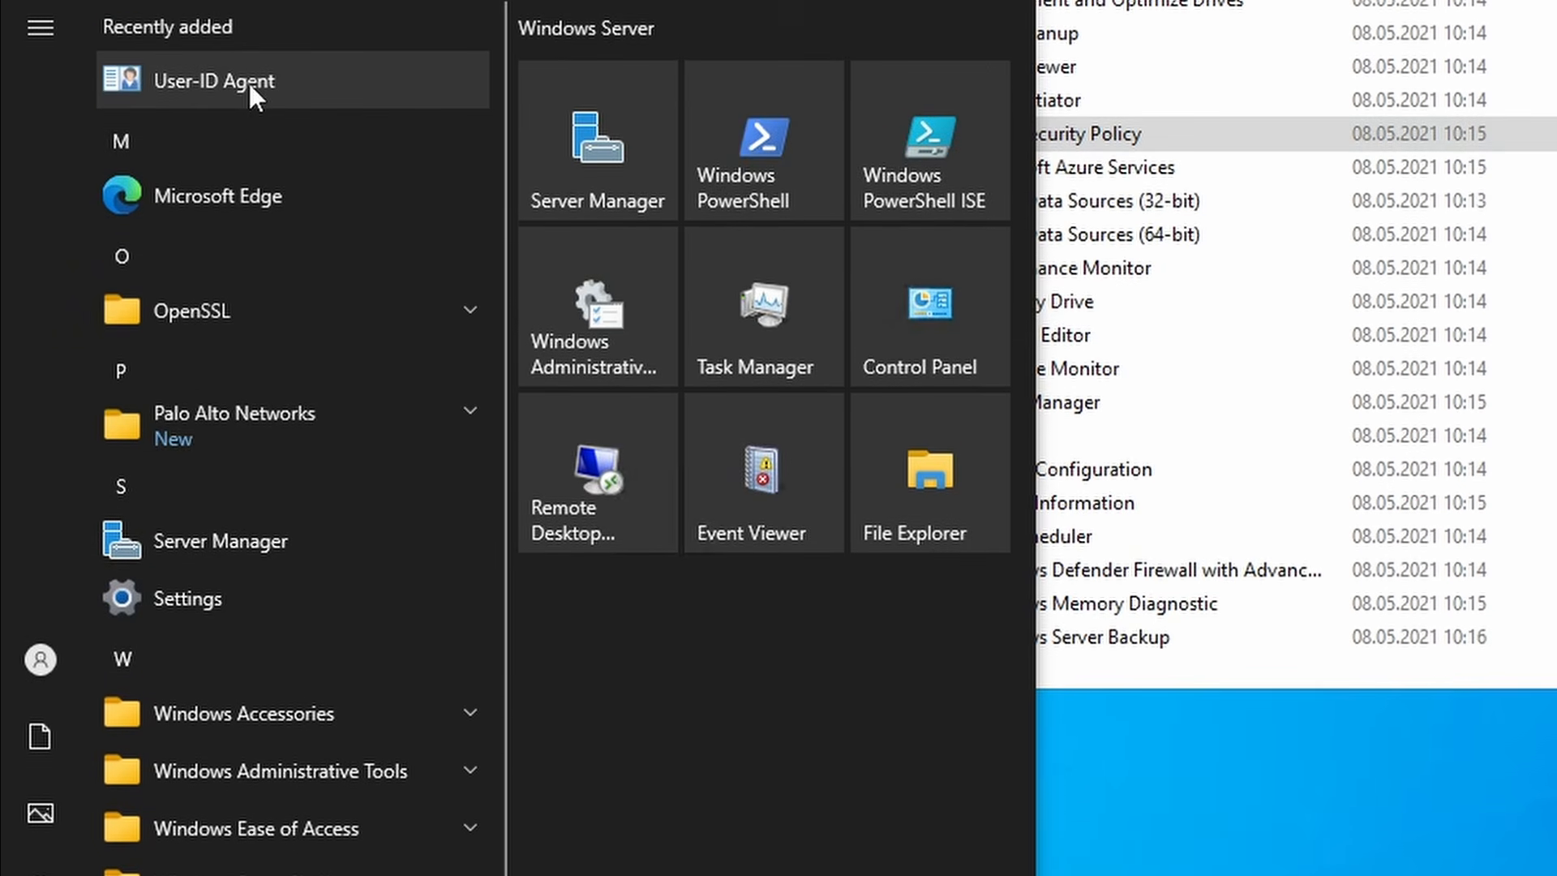
click(285, 428)
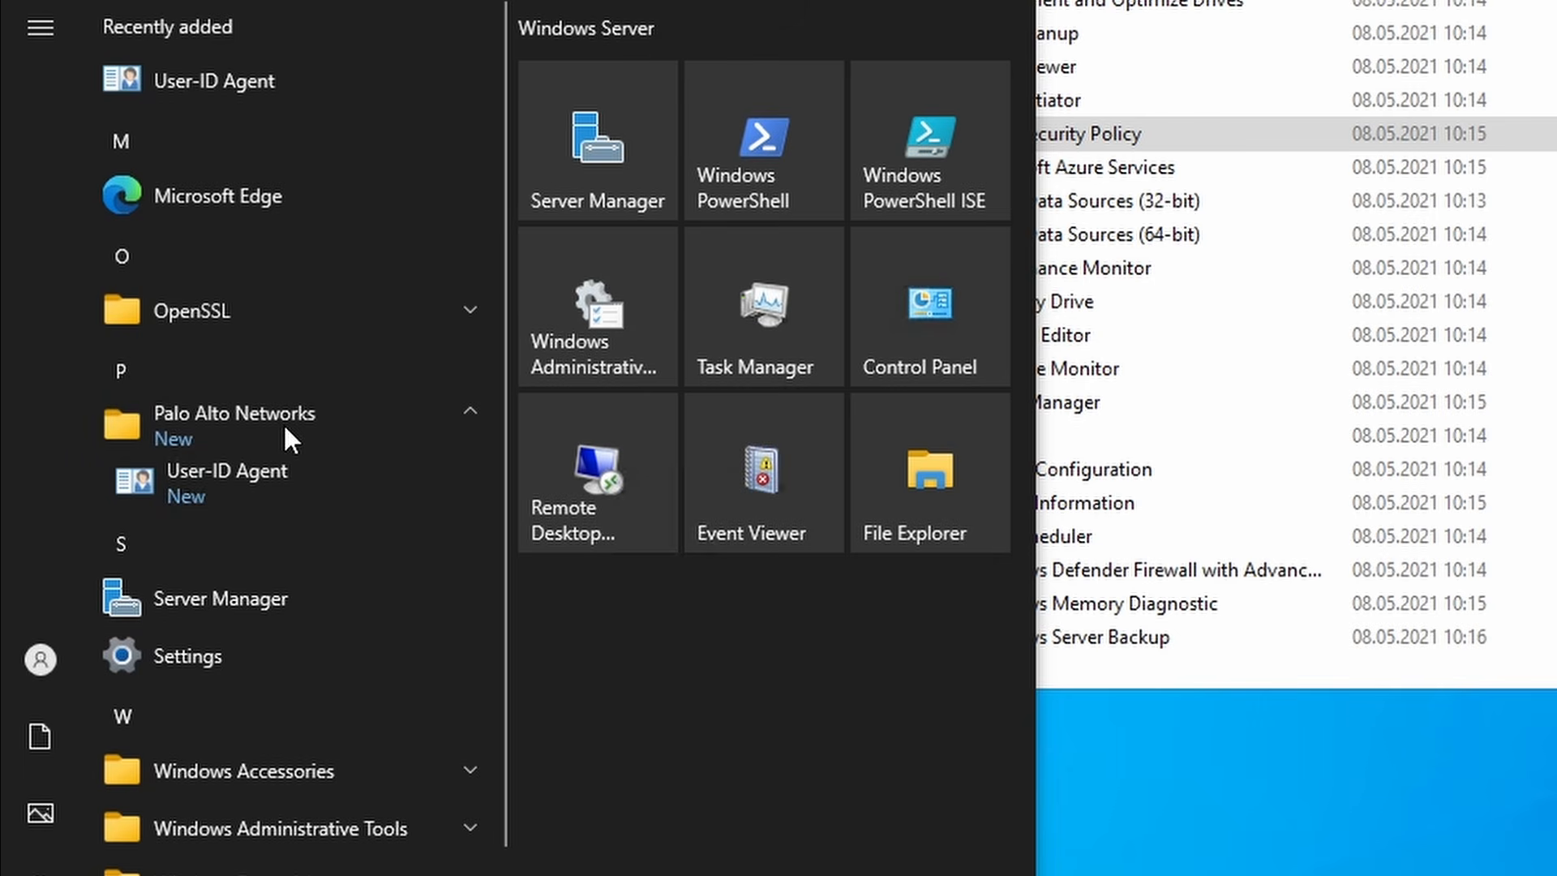
click(284, 477)
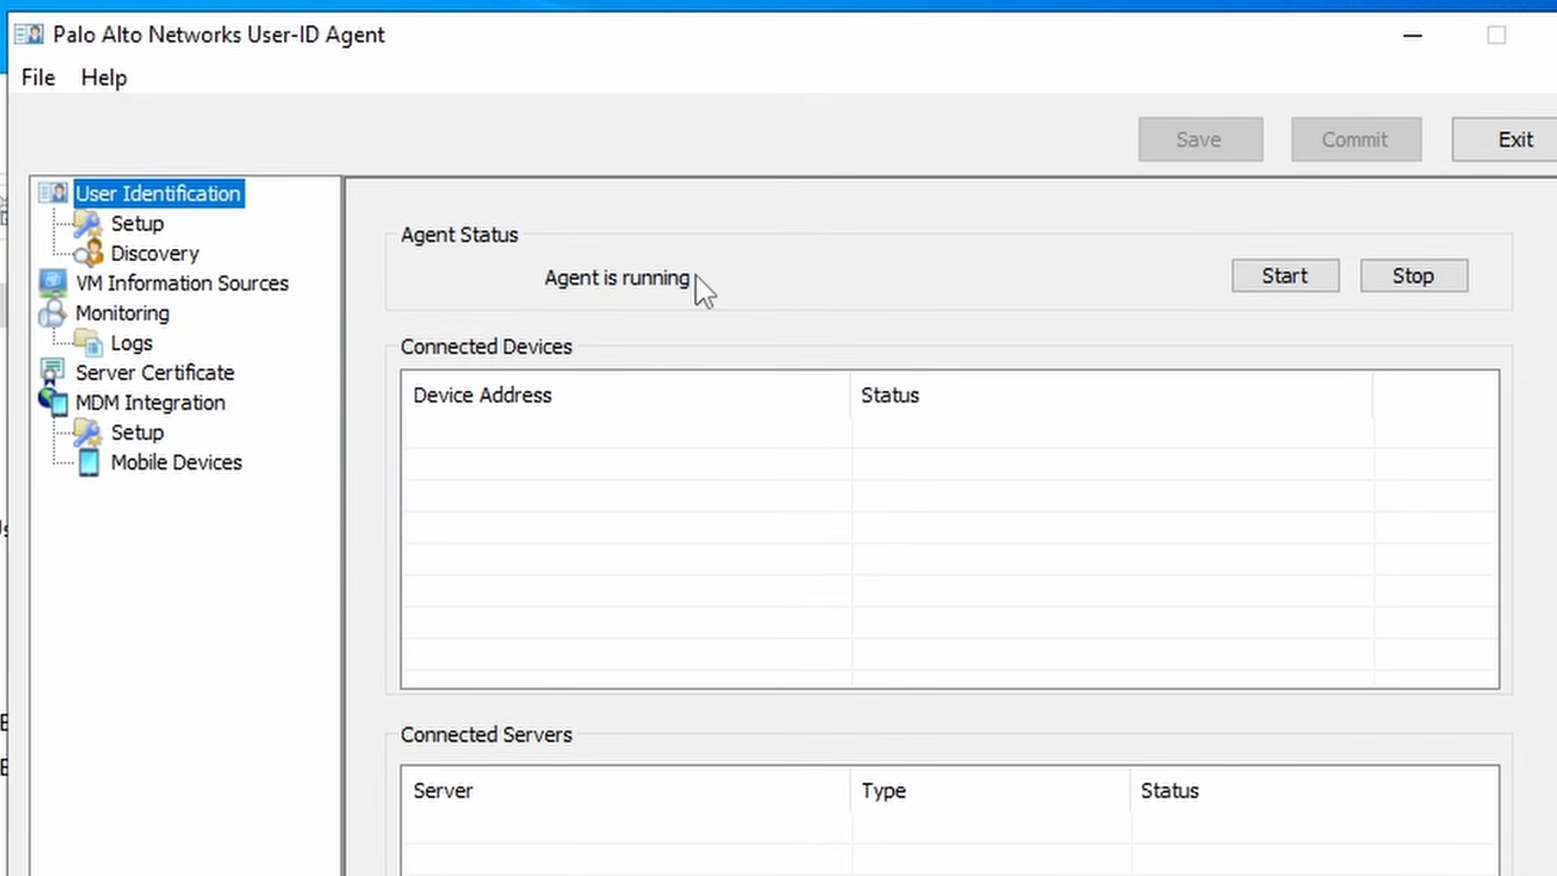
click(1426, 274)
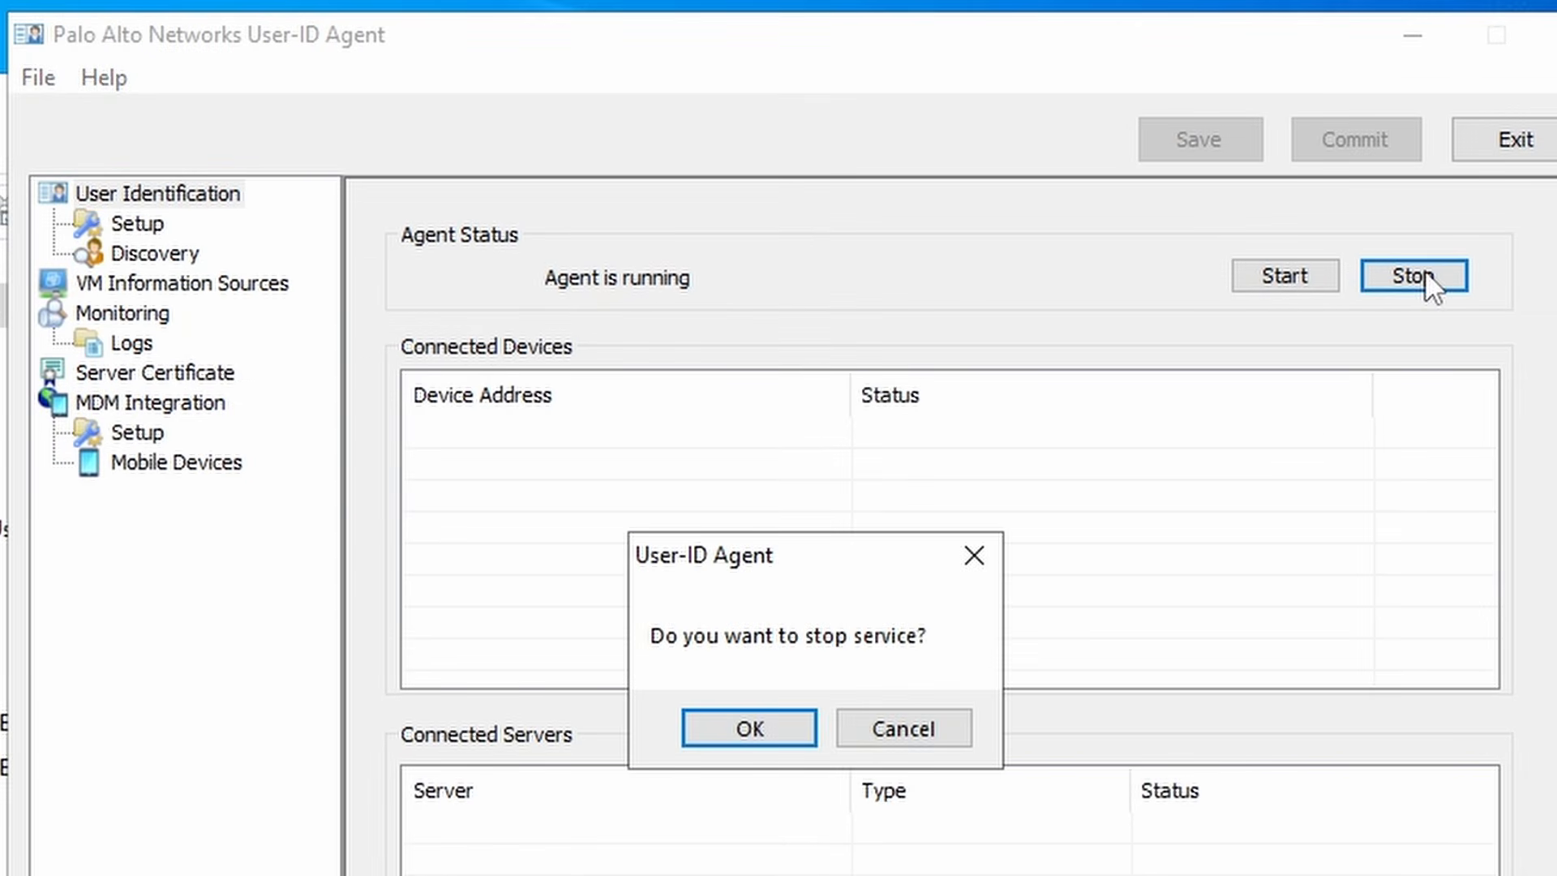
click(767, 729)
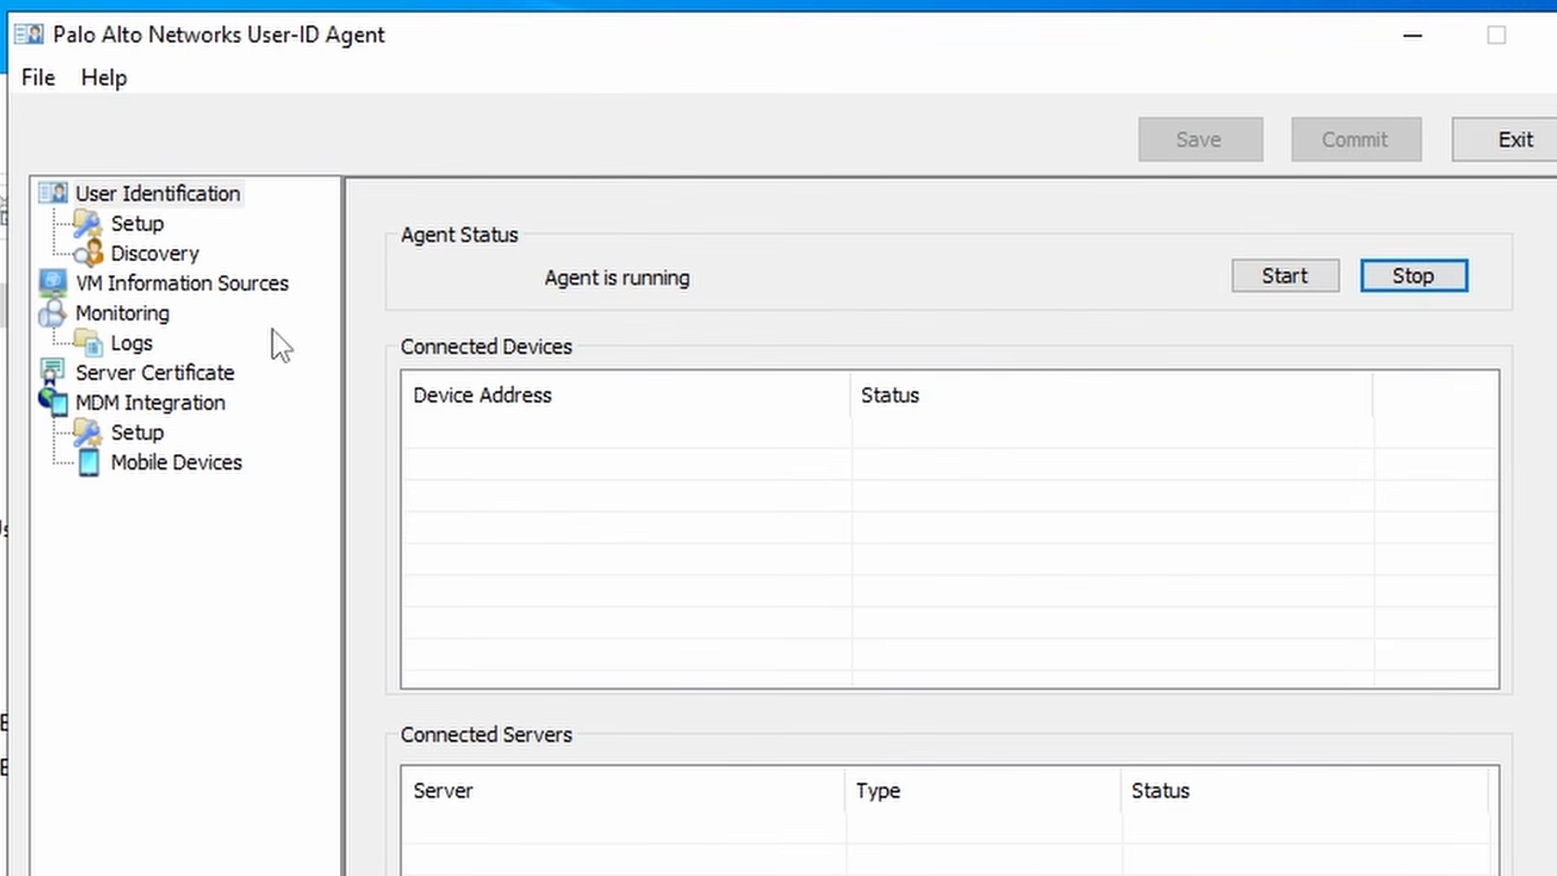
click(140, 222)
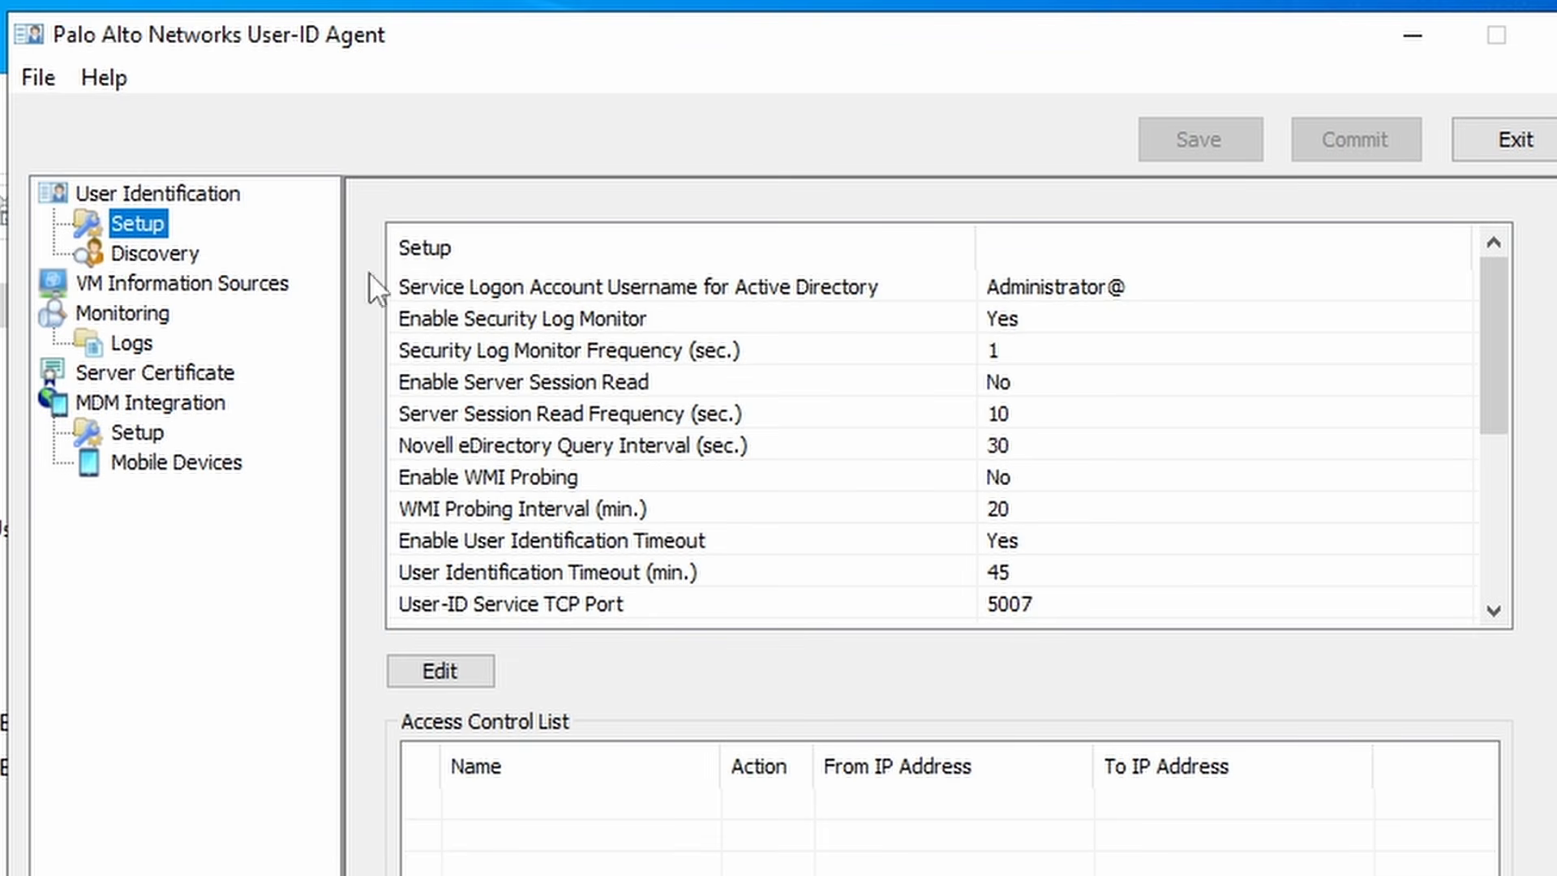
click(463, 667)
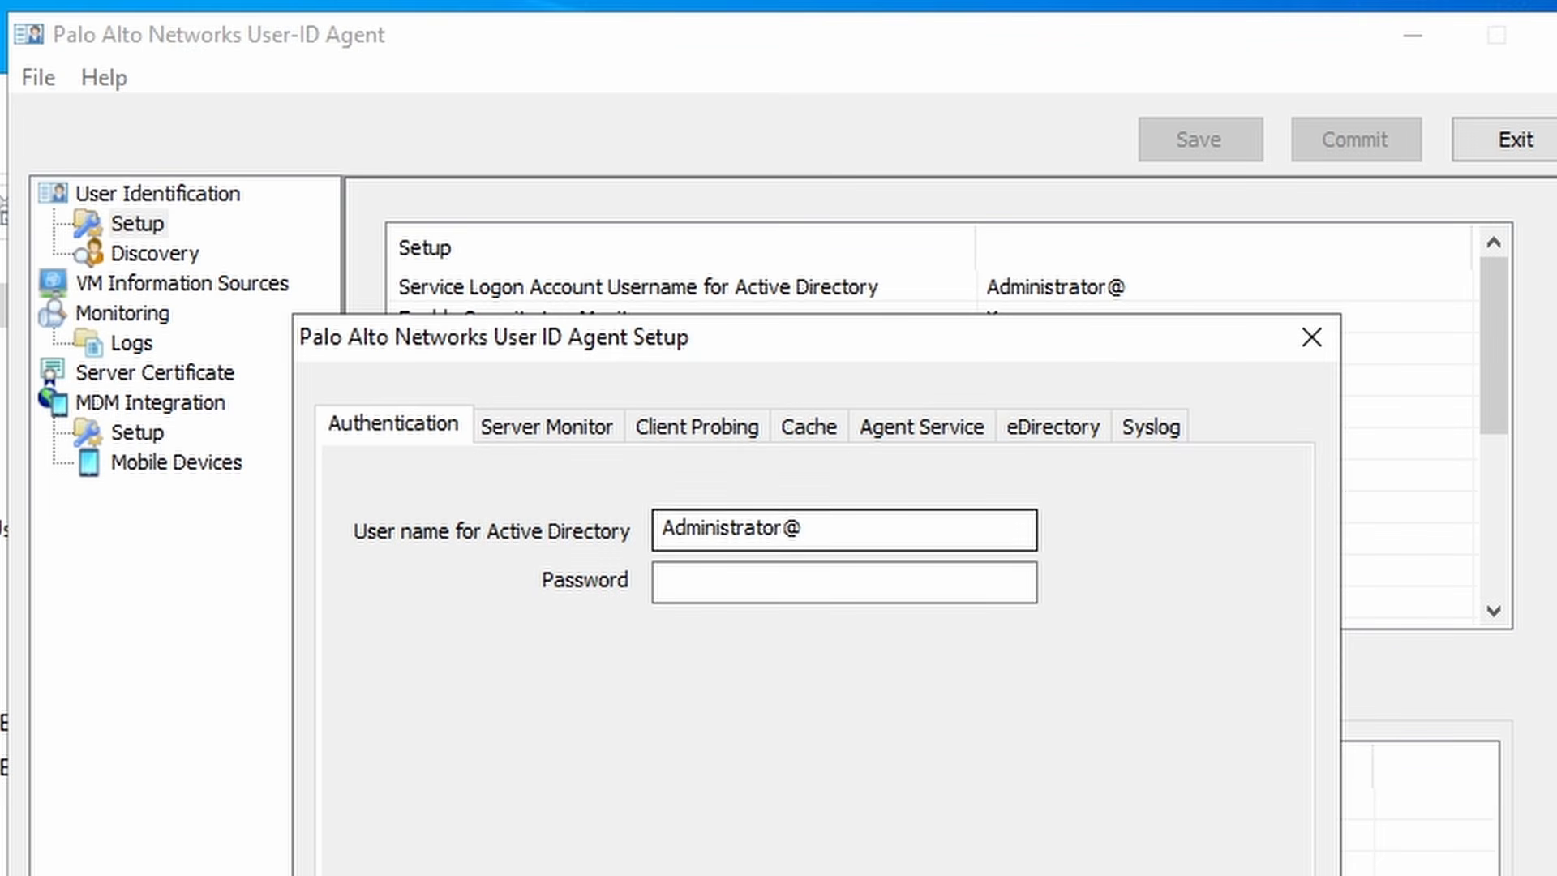
drag(815, 530, 533, 533)
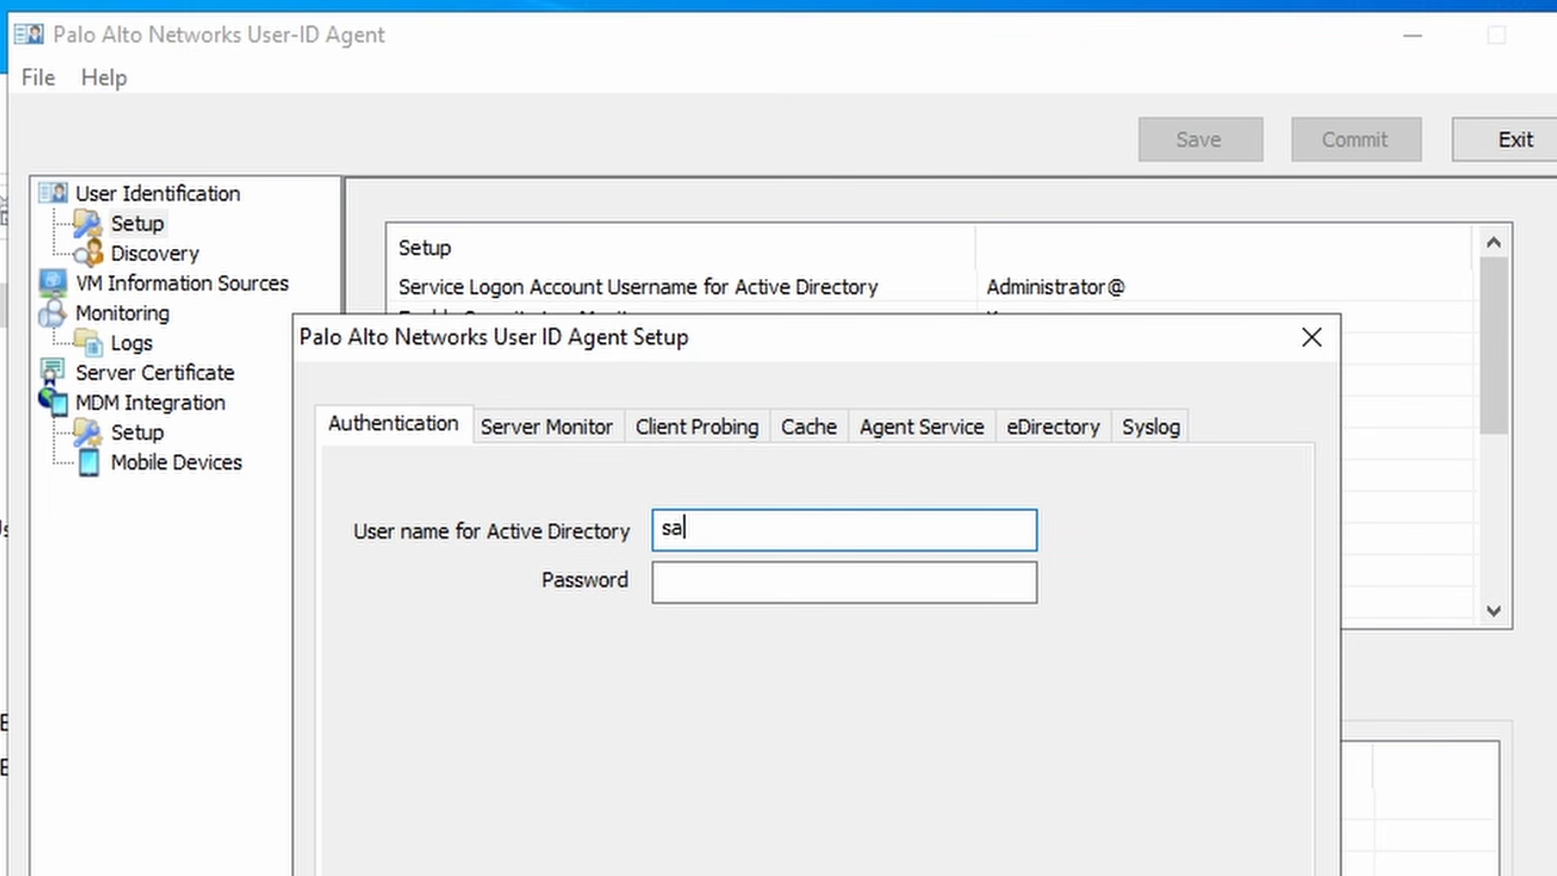
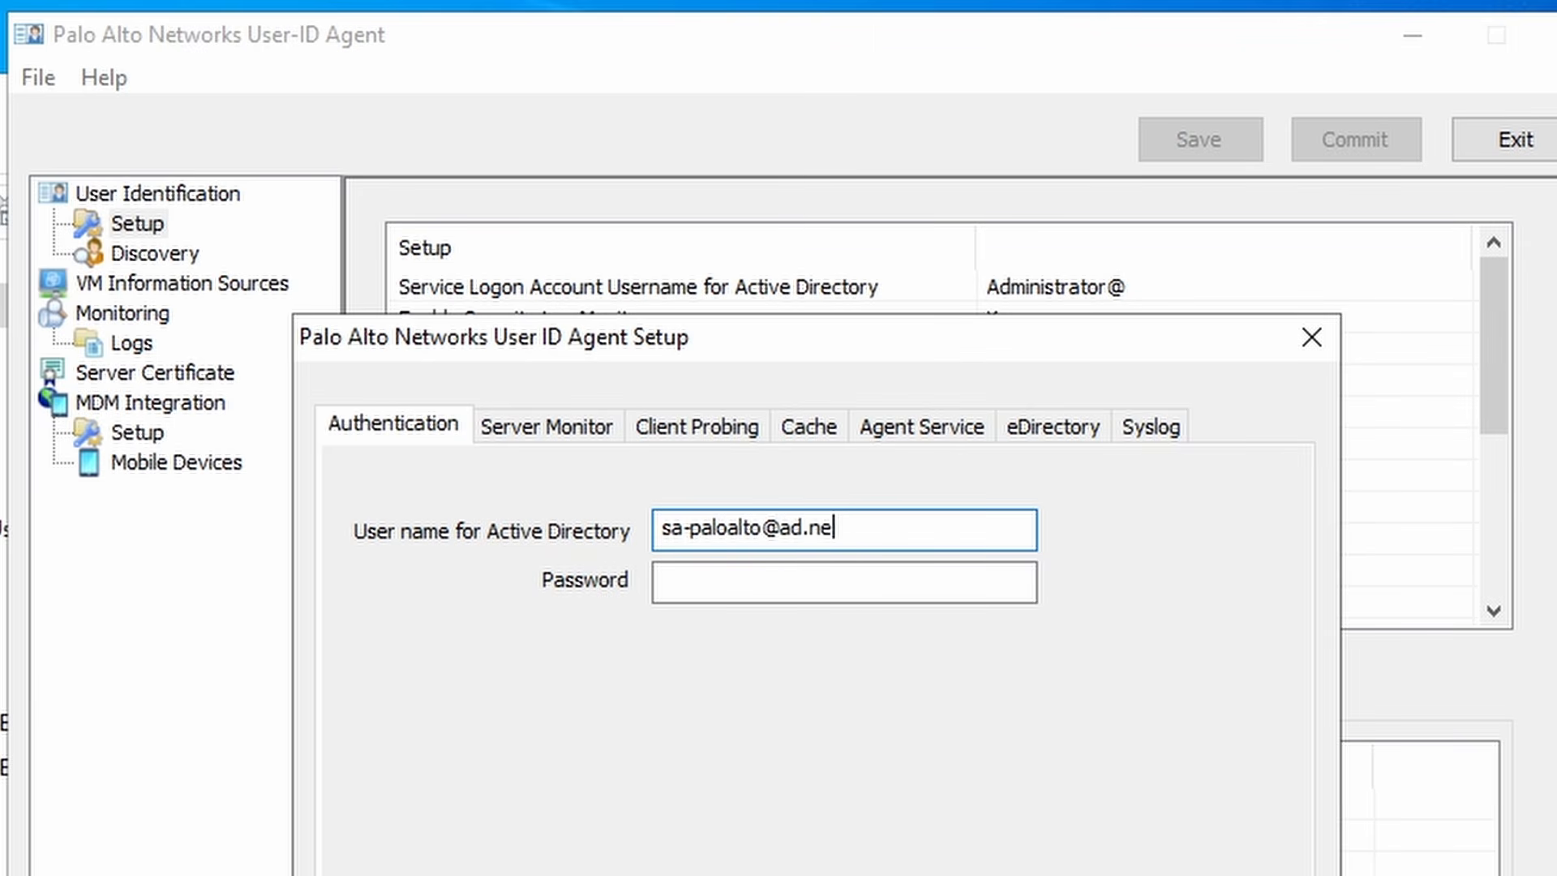
key(Tab)
text(••••••••)
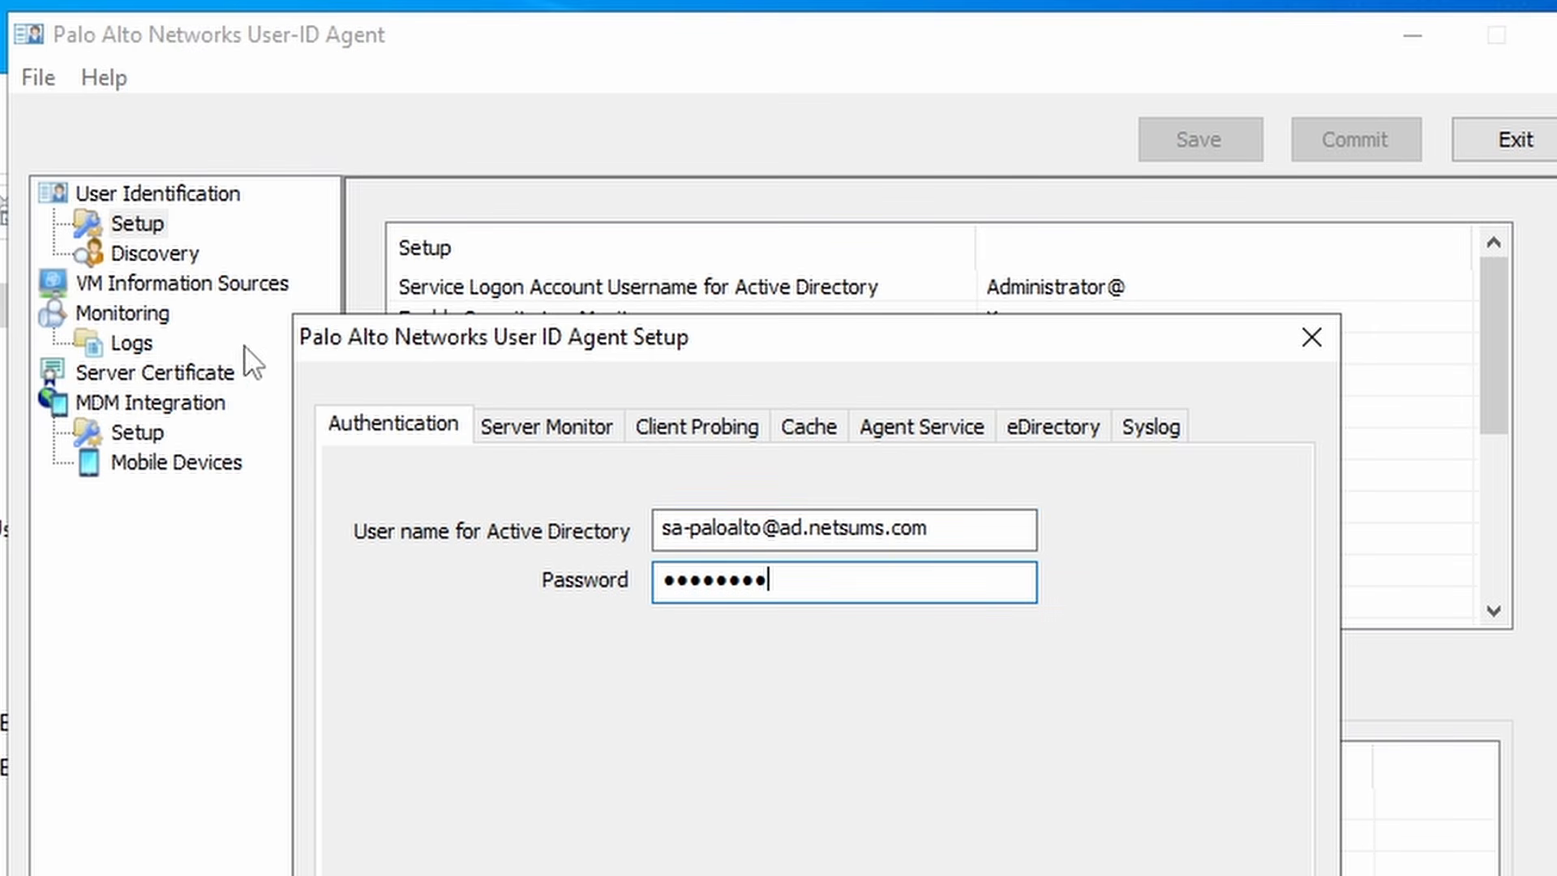
click(568, 423)
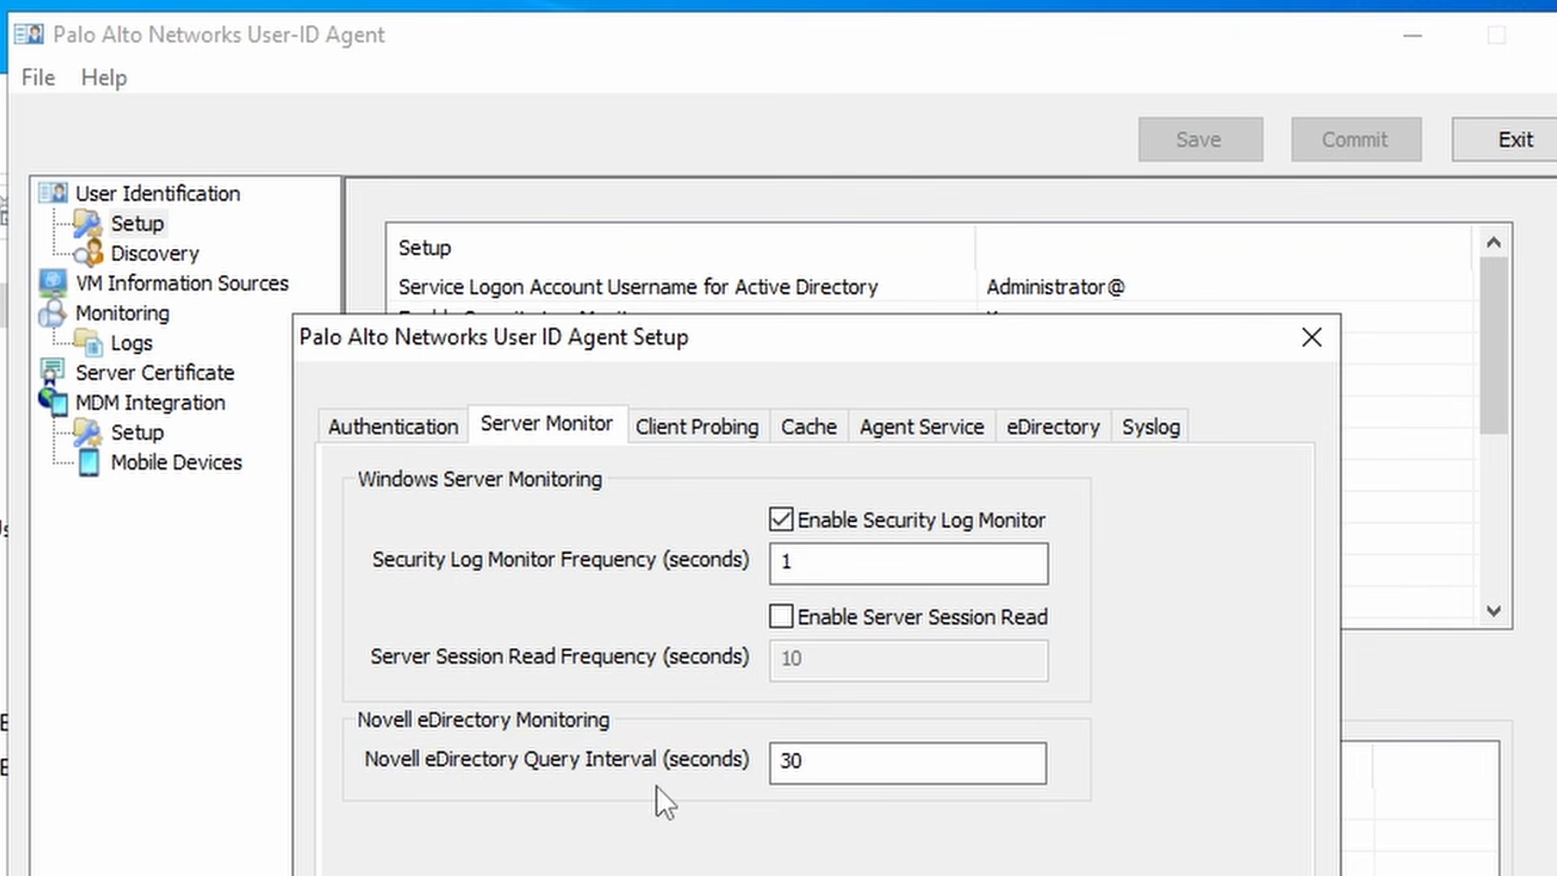
click(697, 427)
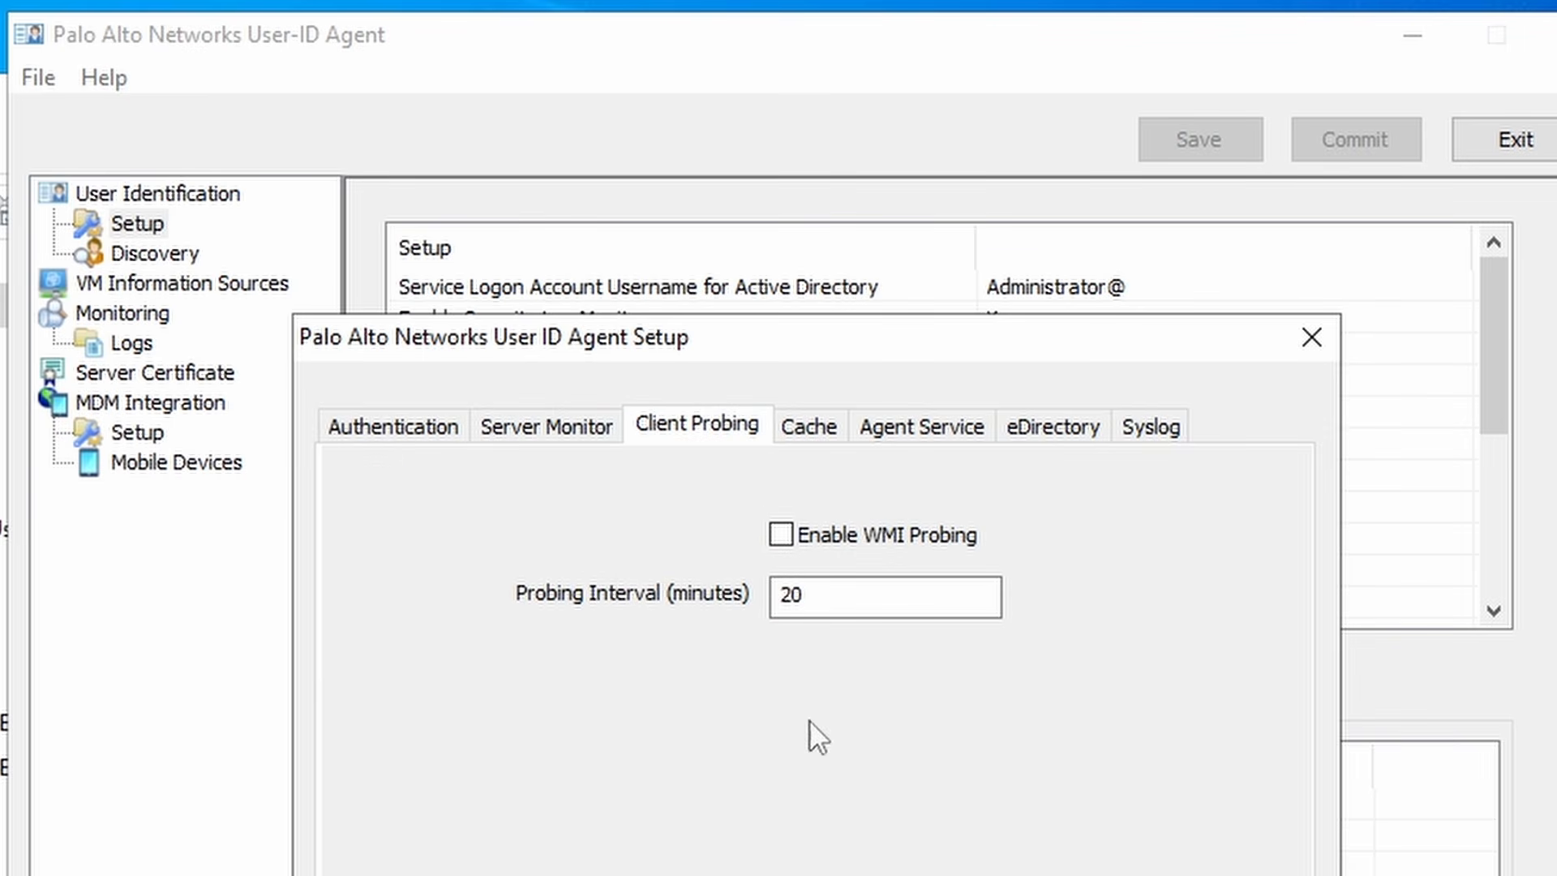
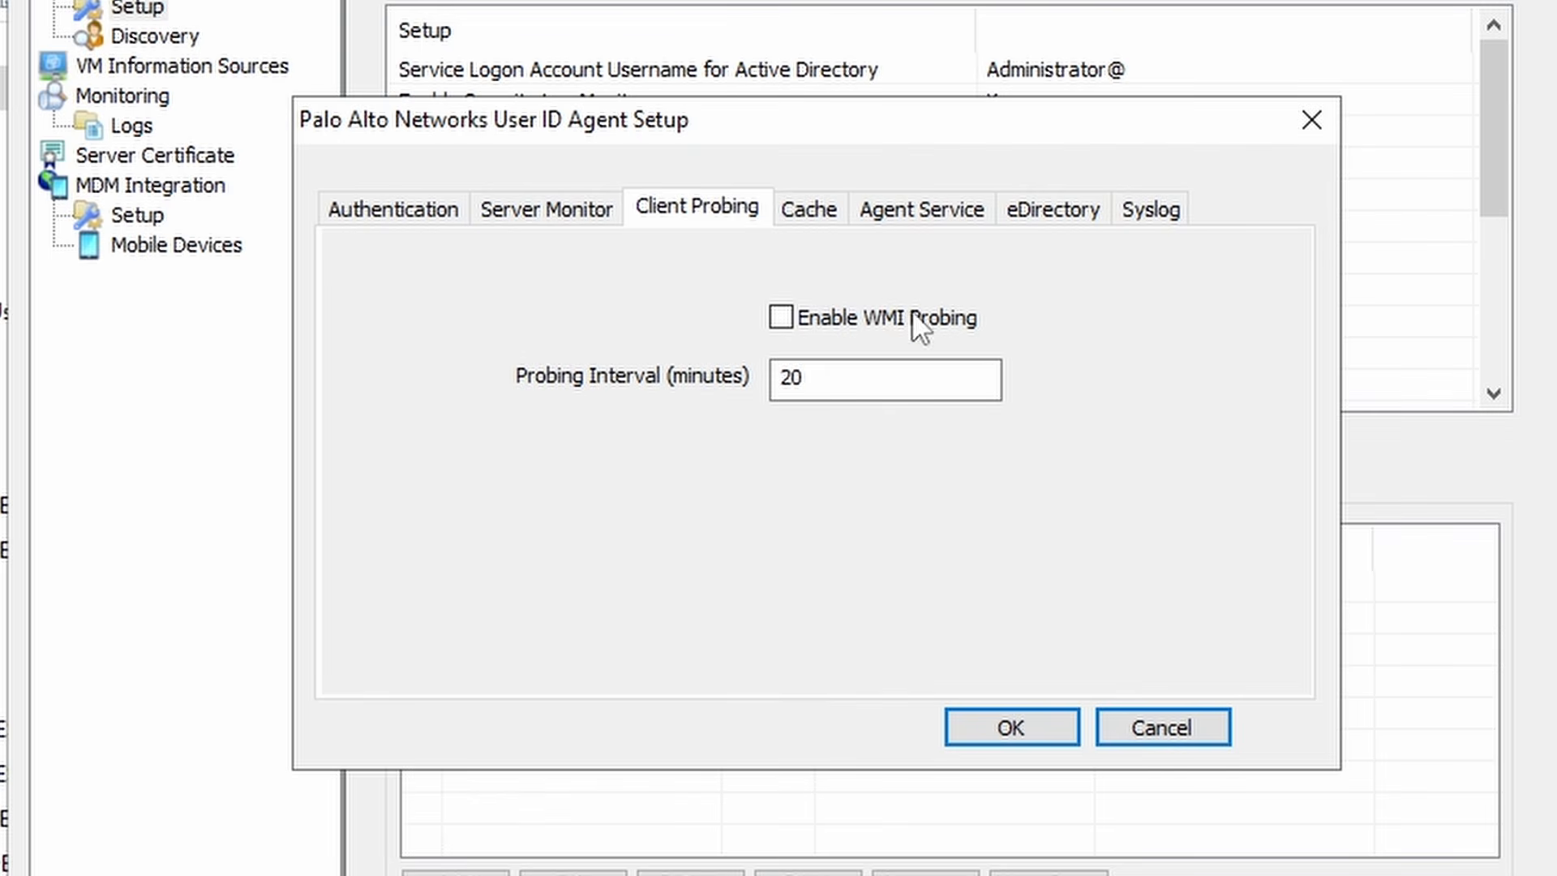
- Review the Cache, Agent Service port, eDirectory and Syslog setup tabs, then save the setup
click(820, 210)
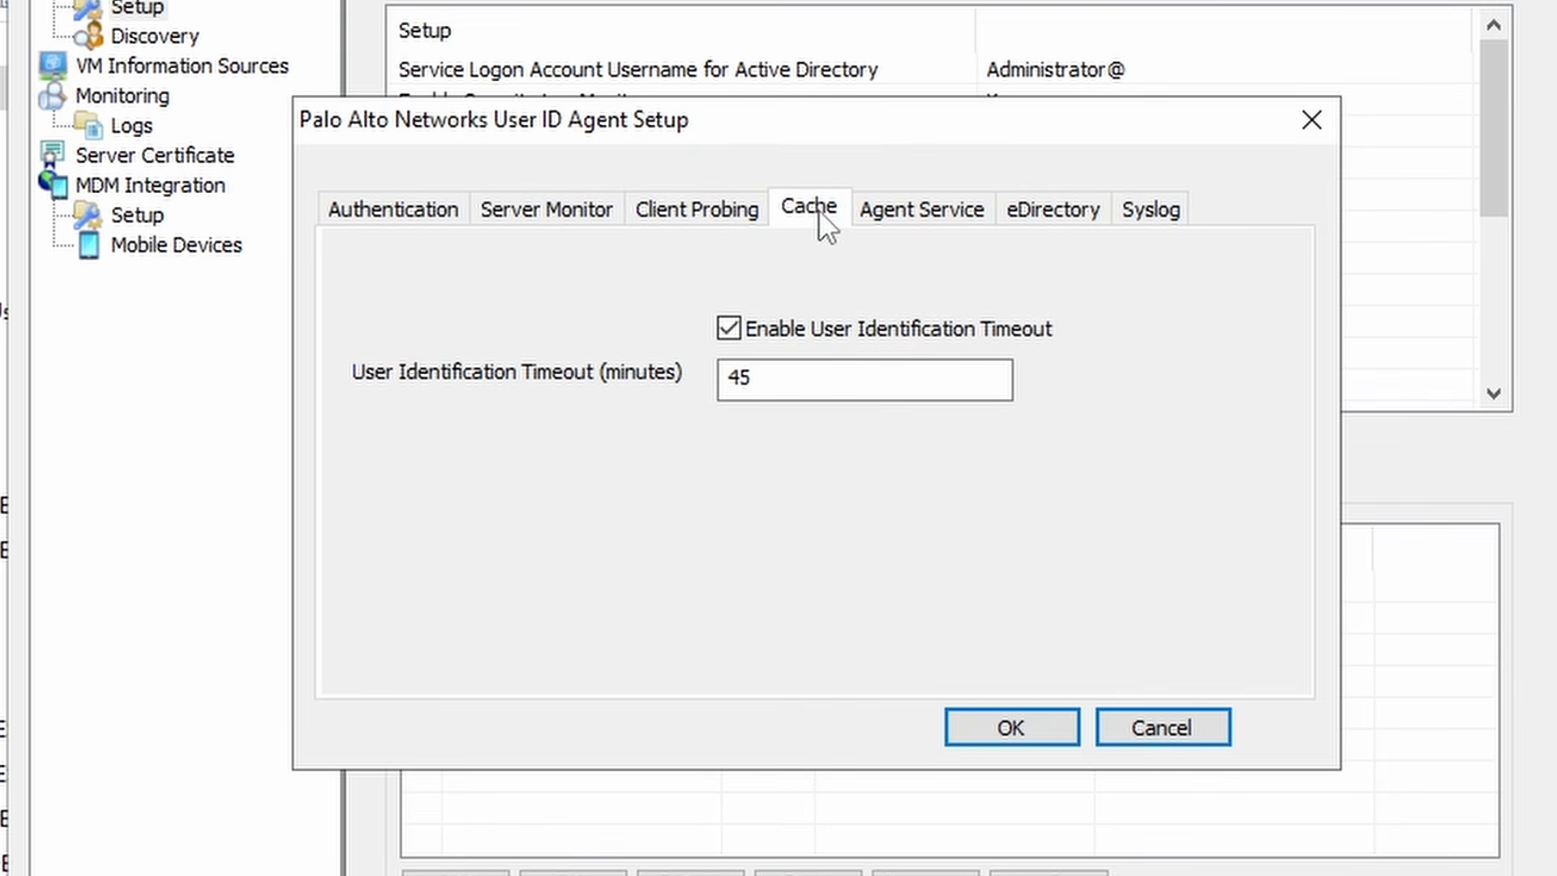
click(948, 216)
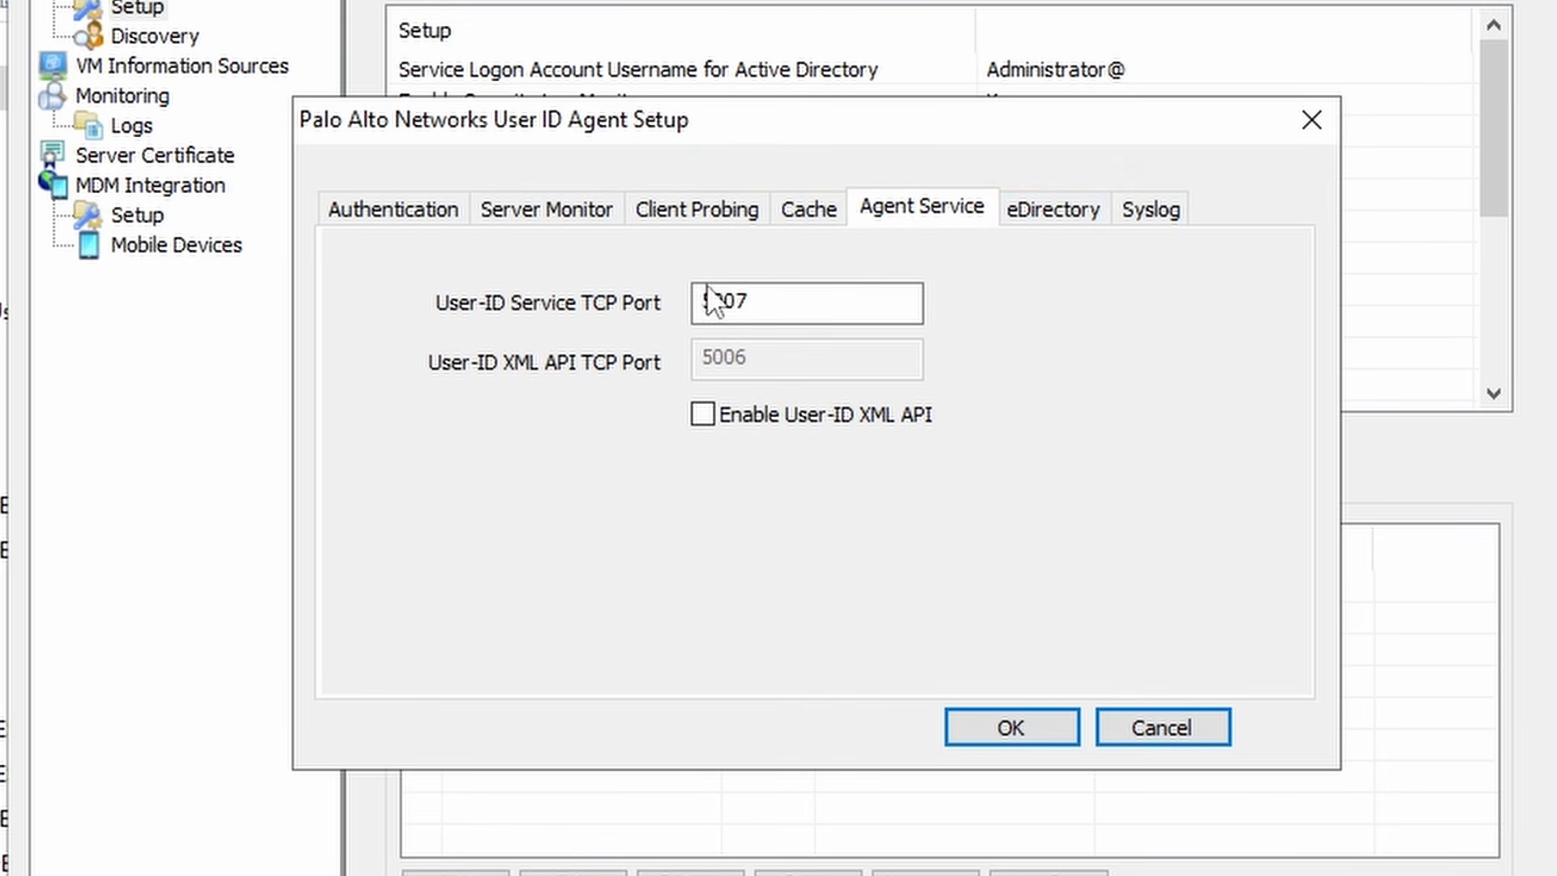
click(772, 322)
click(1058, 213)
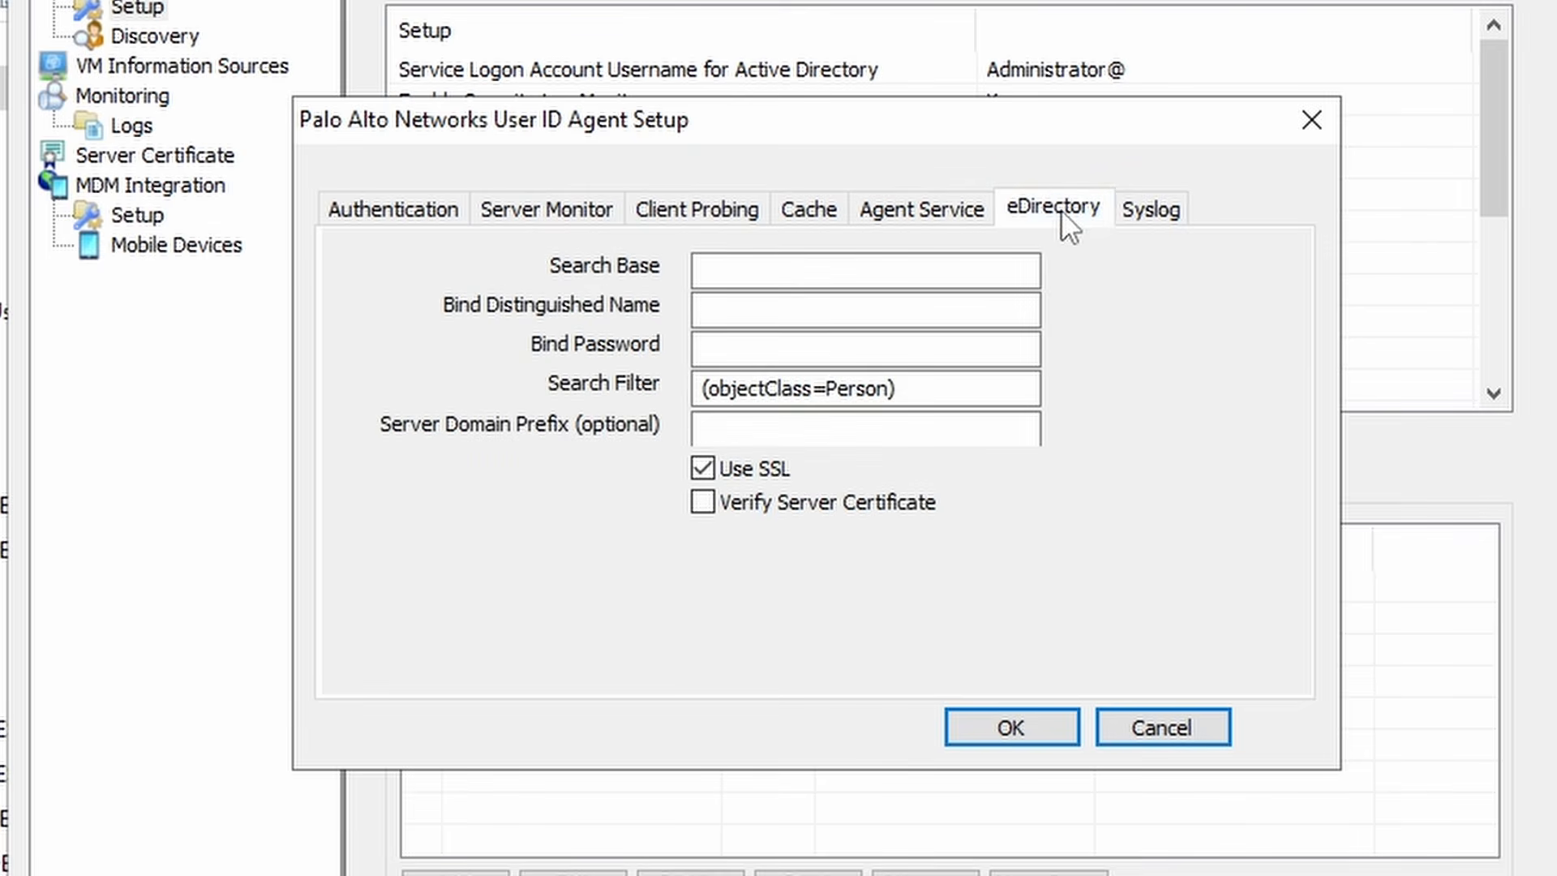
click(1151, 212)
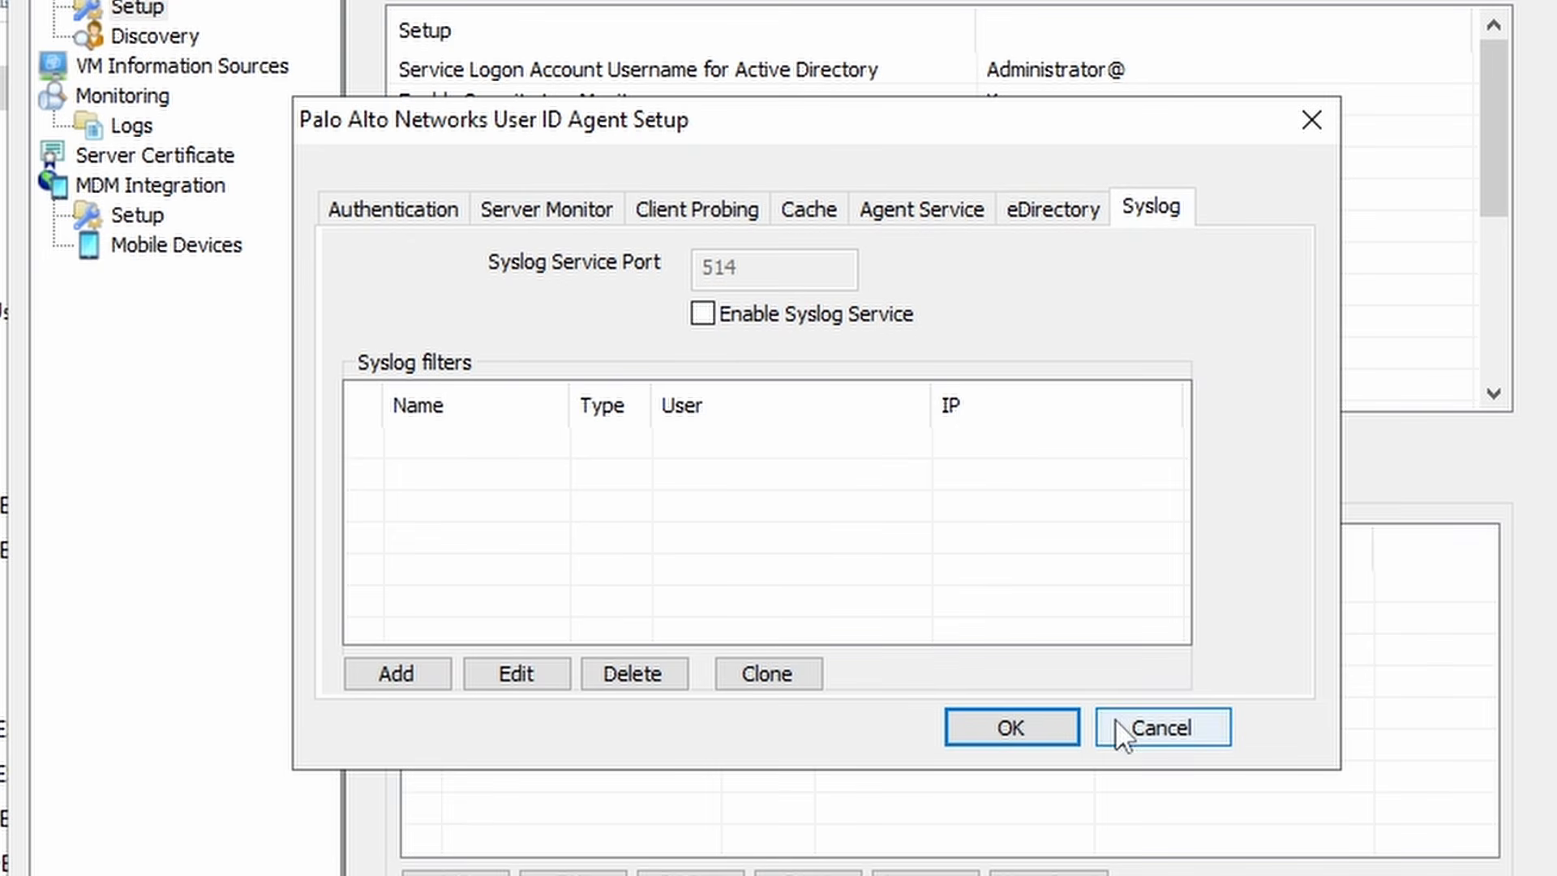
click(1029, 732)
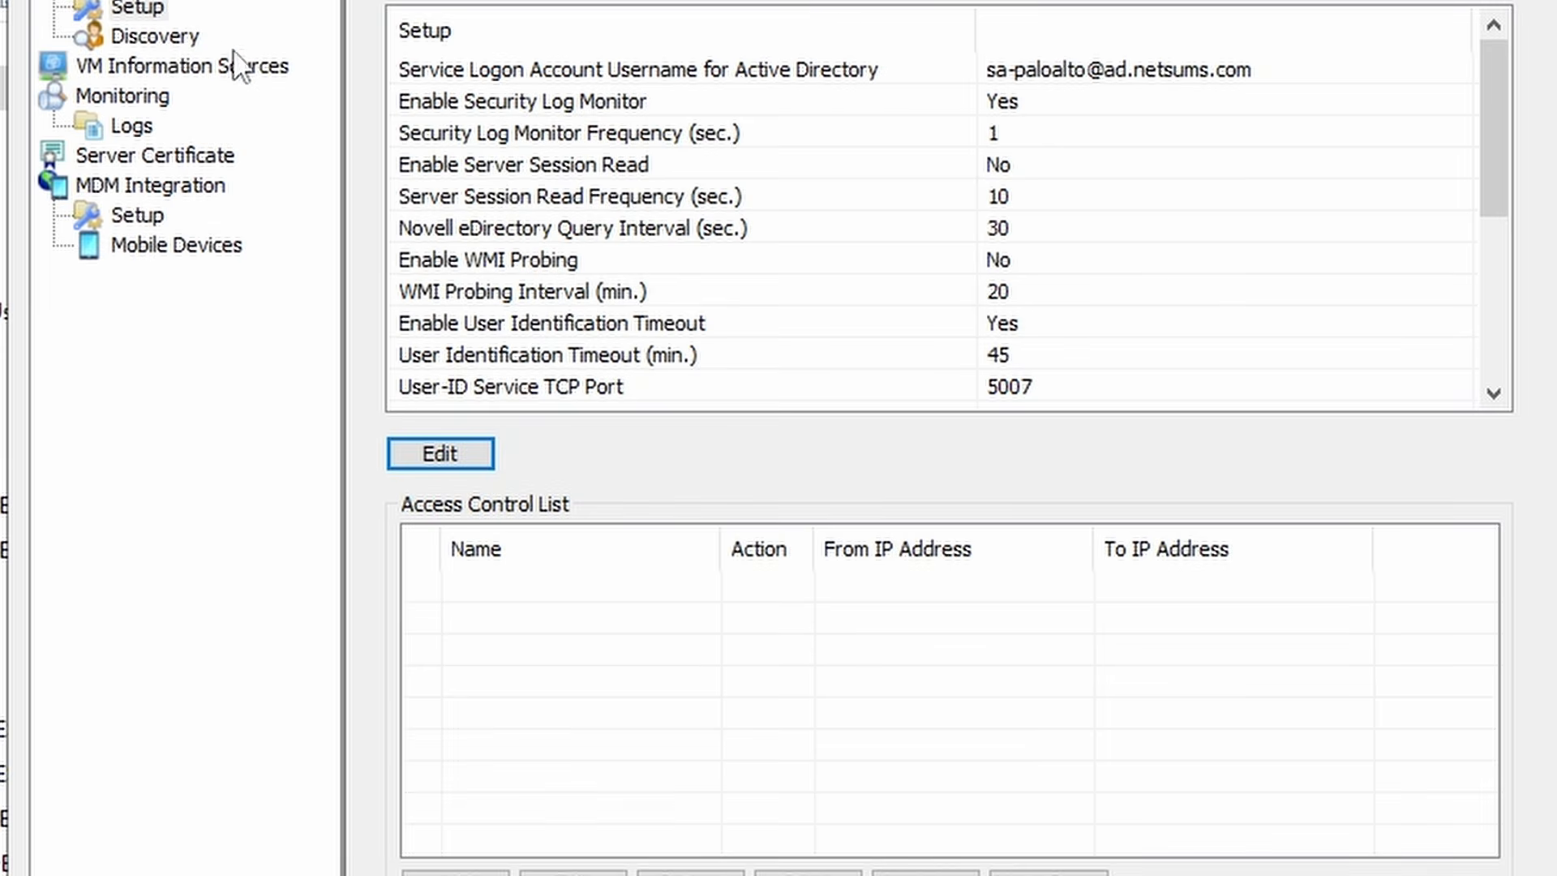
- Auto-discover the domain controllers, then save and commit the agent configuration
click(138, 39)
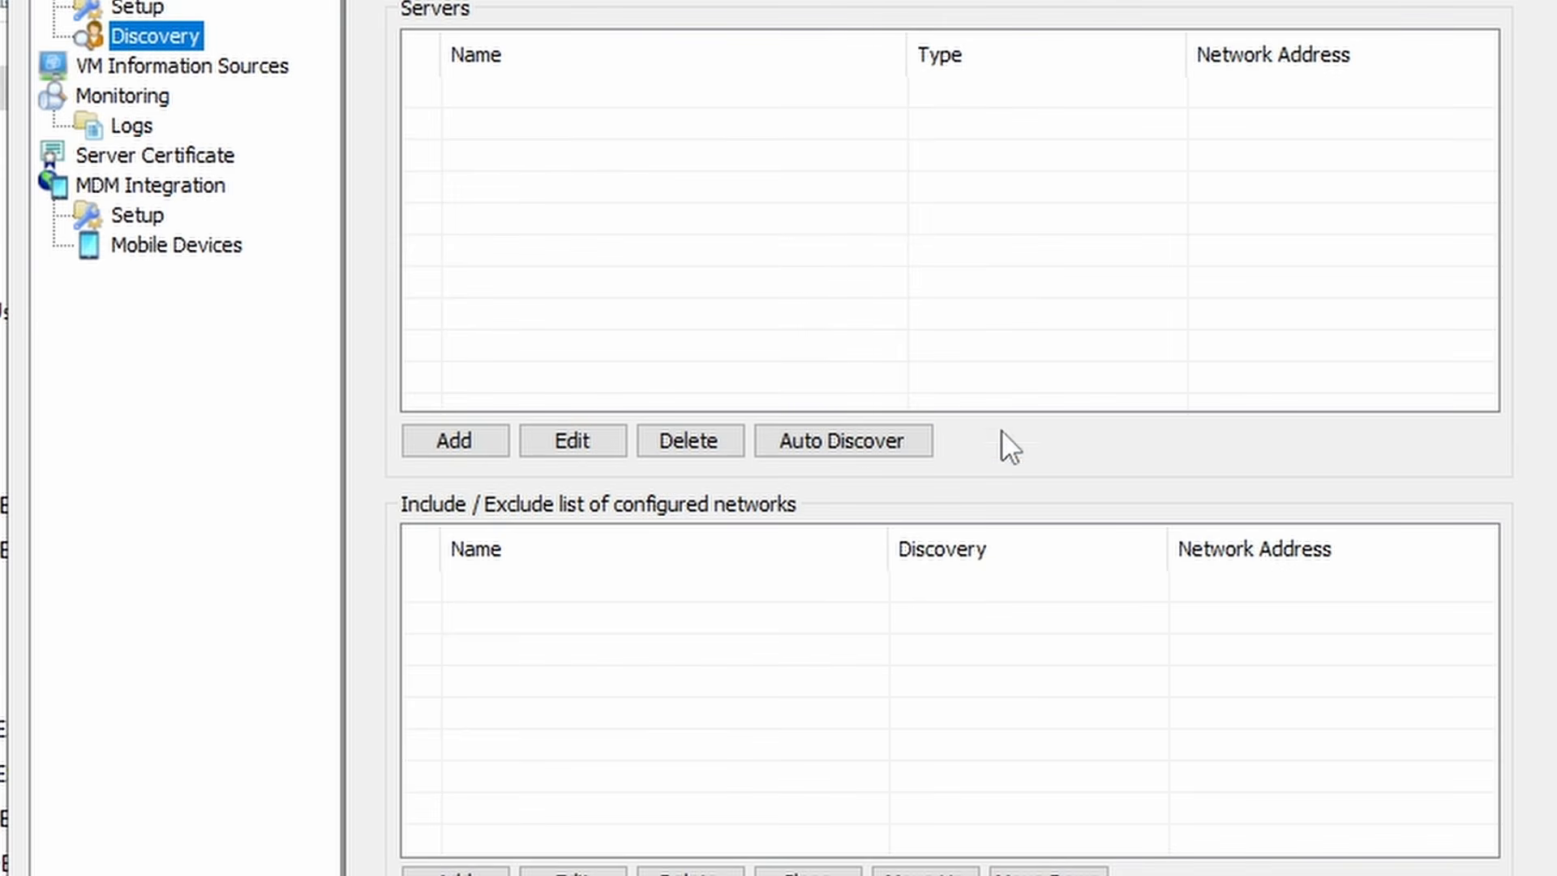
click(849, 441)
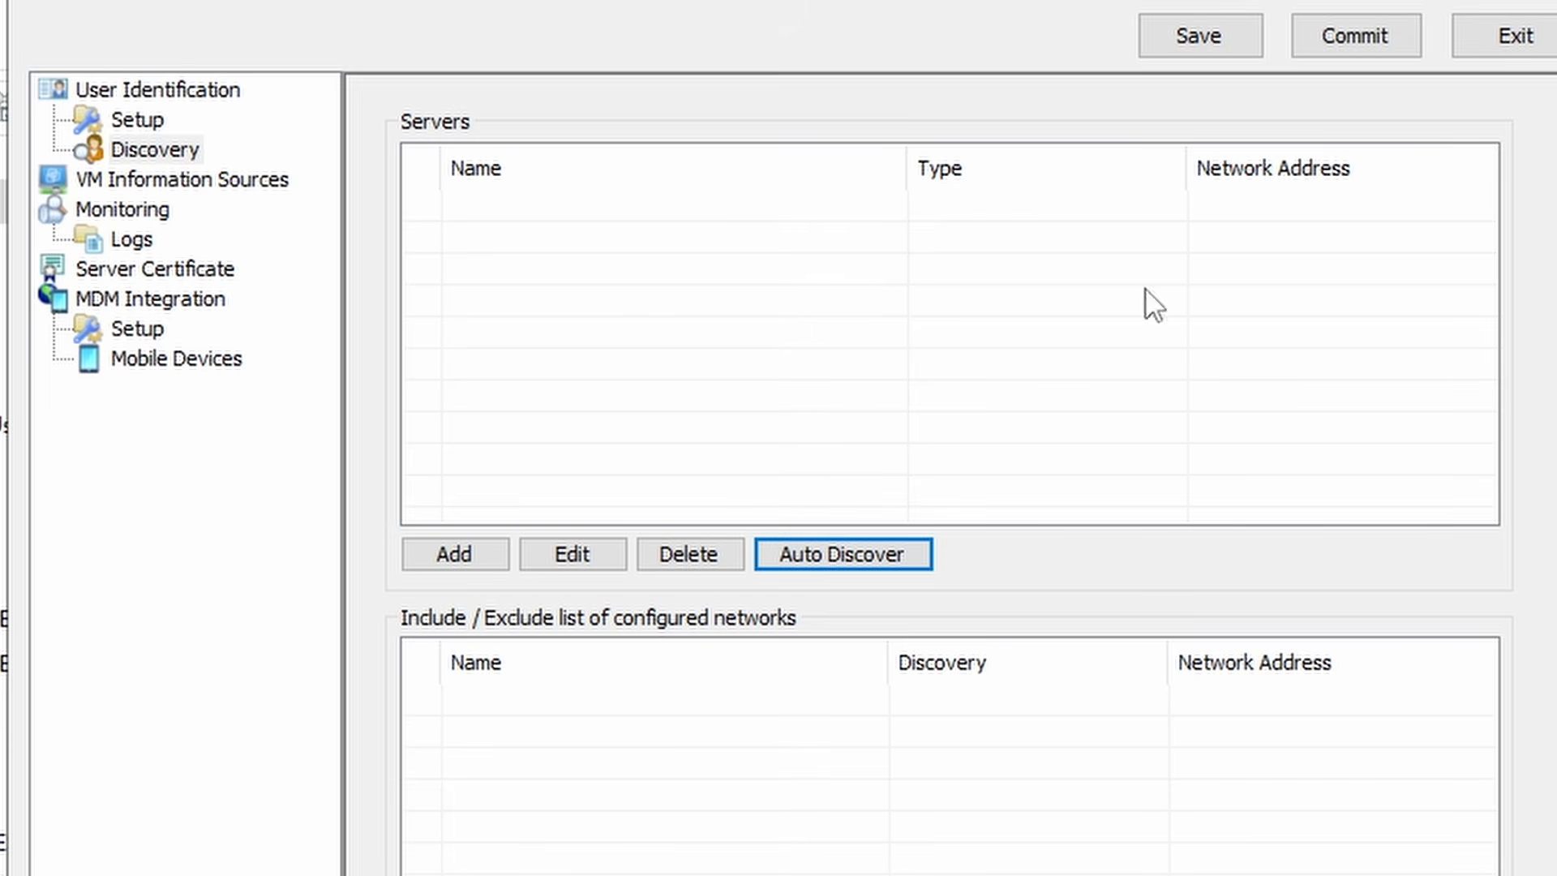
click(1204, 35)
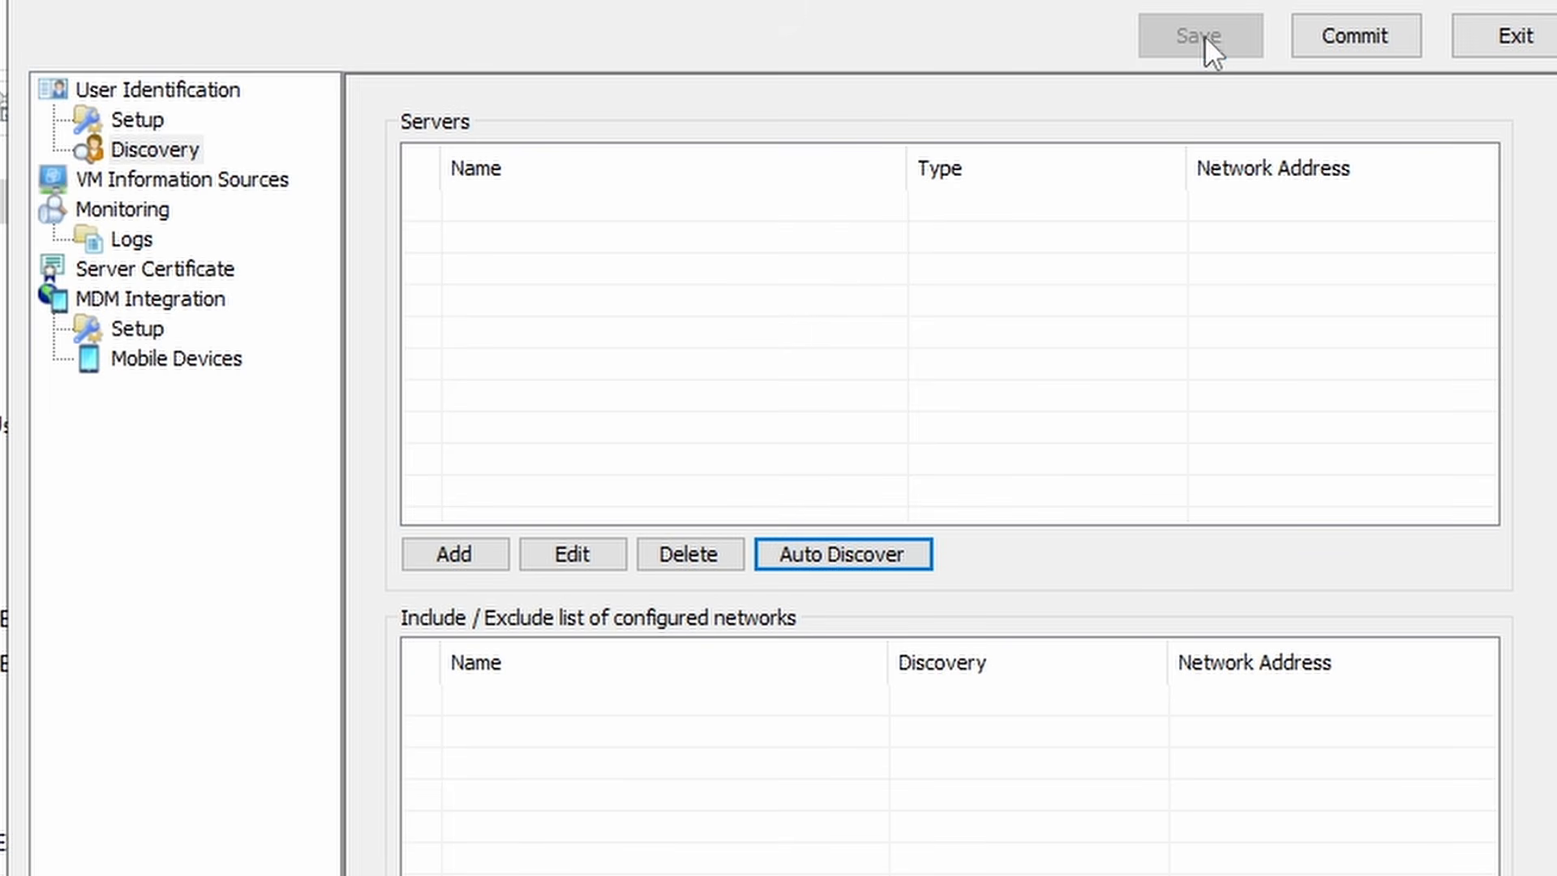
click(1356, 36)
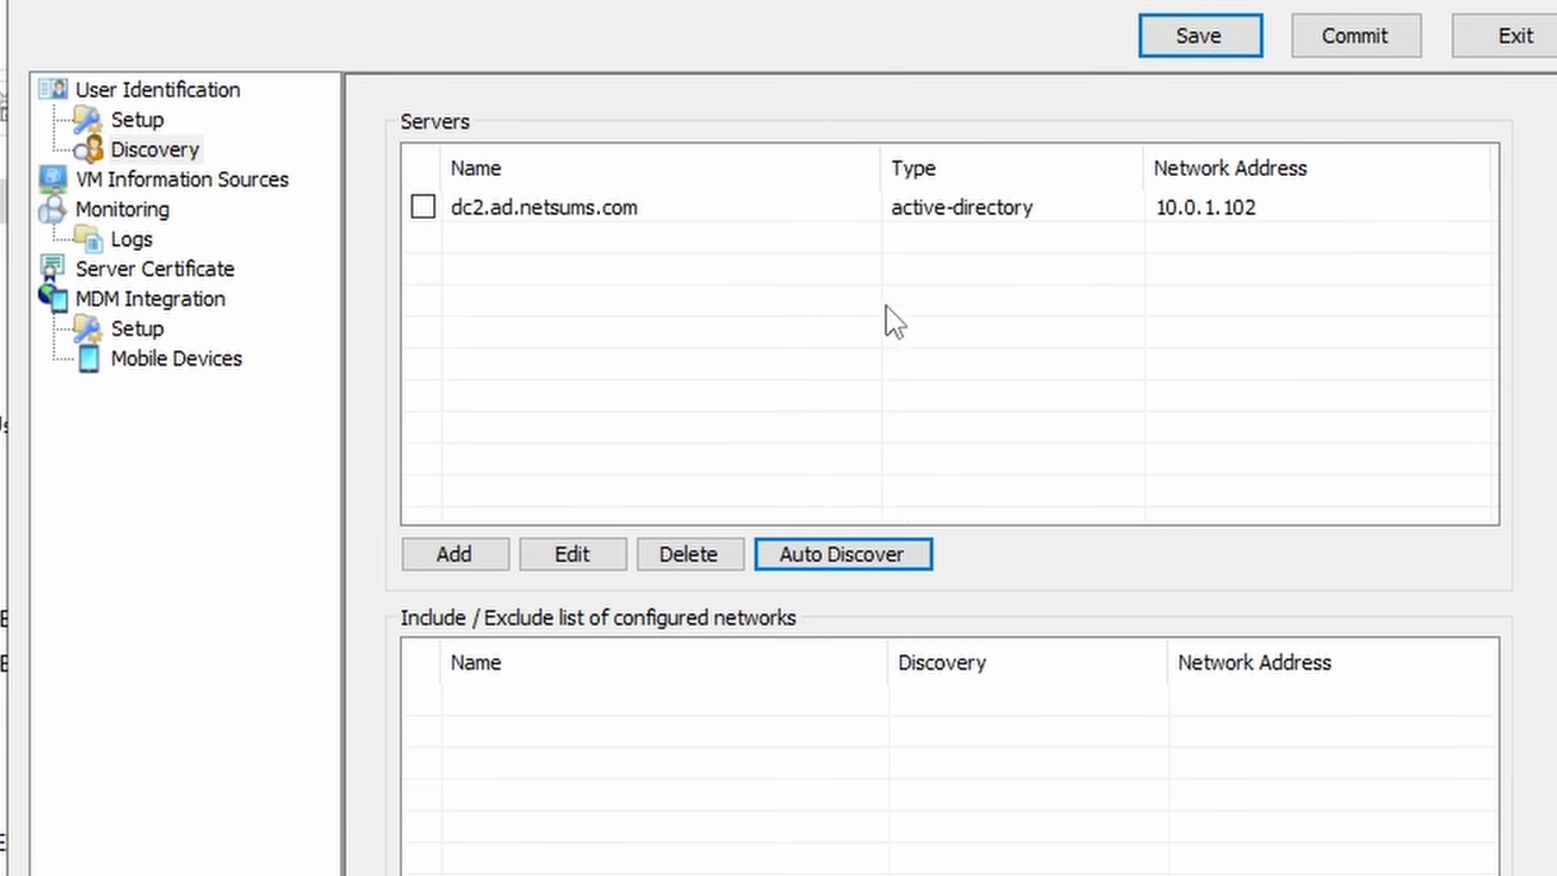
- Start adding a monitored server manually, look at the server types, and cancel
click(477, 556)
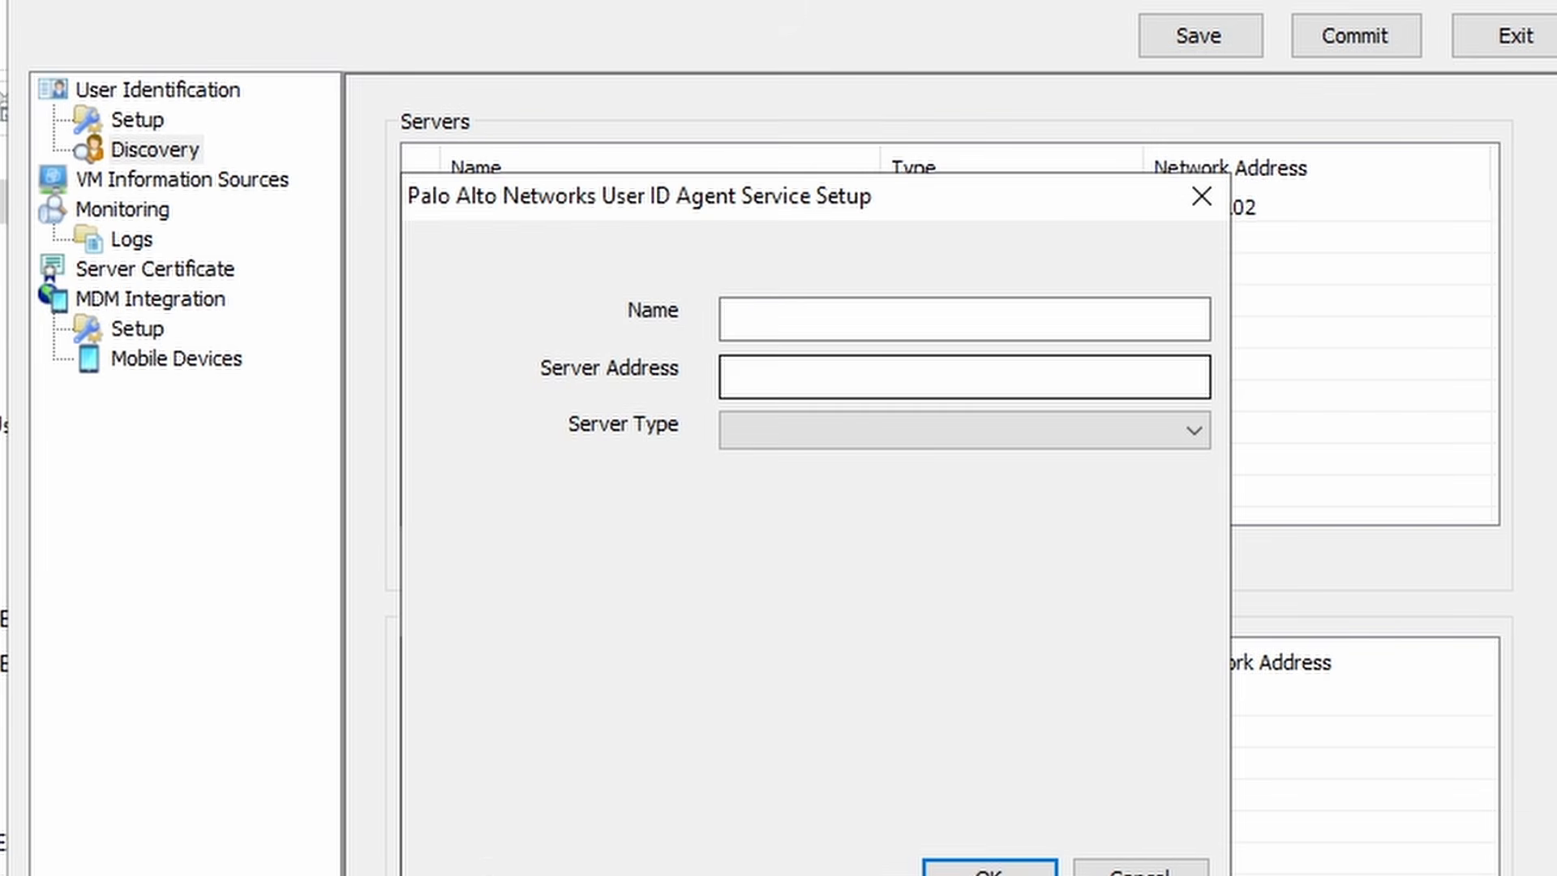
click(1126, 435)
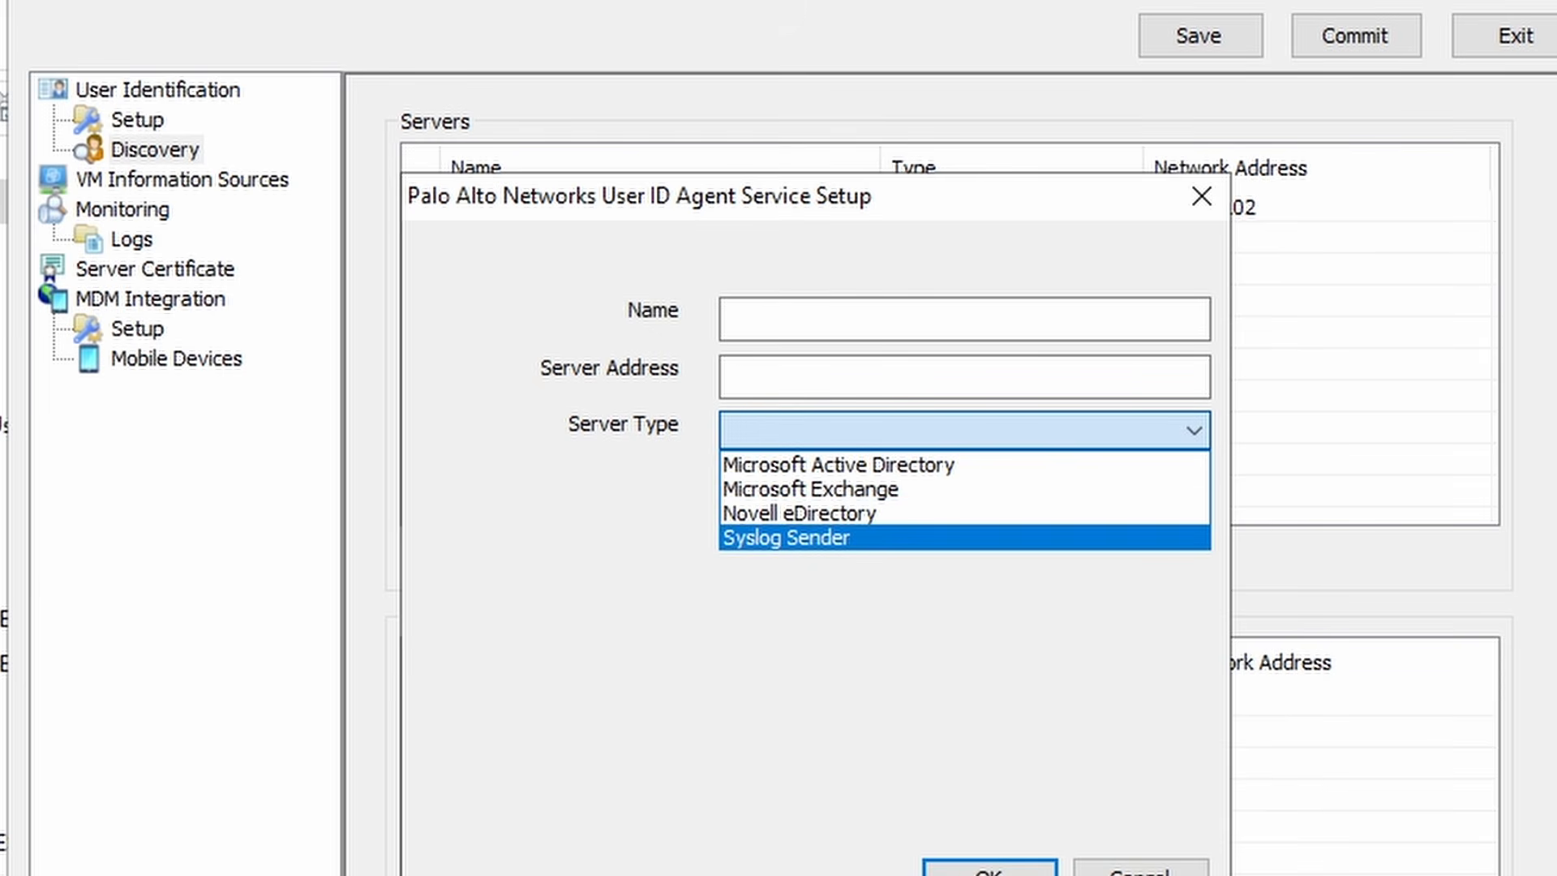
click(795, 428)
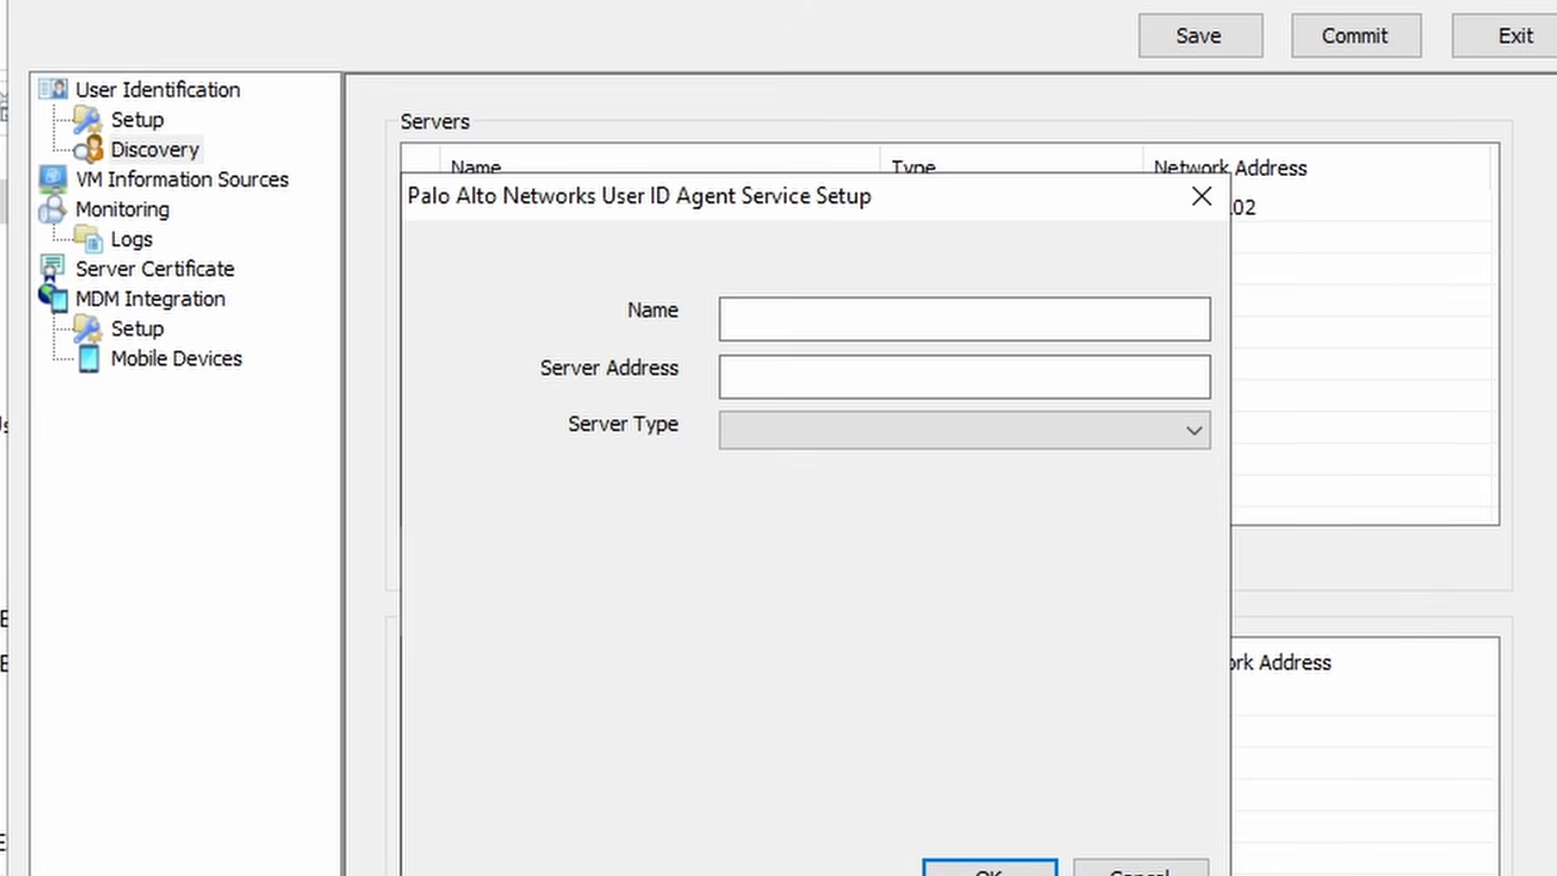
click(1140, 869)
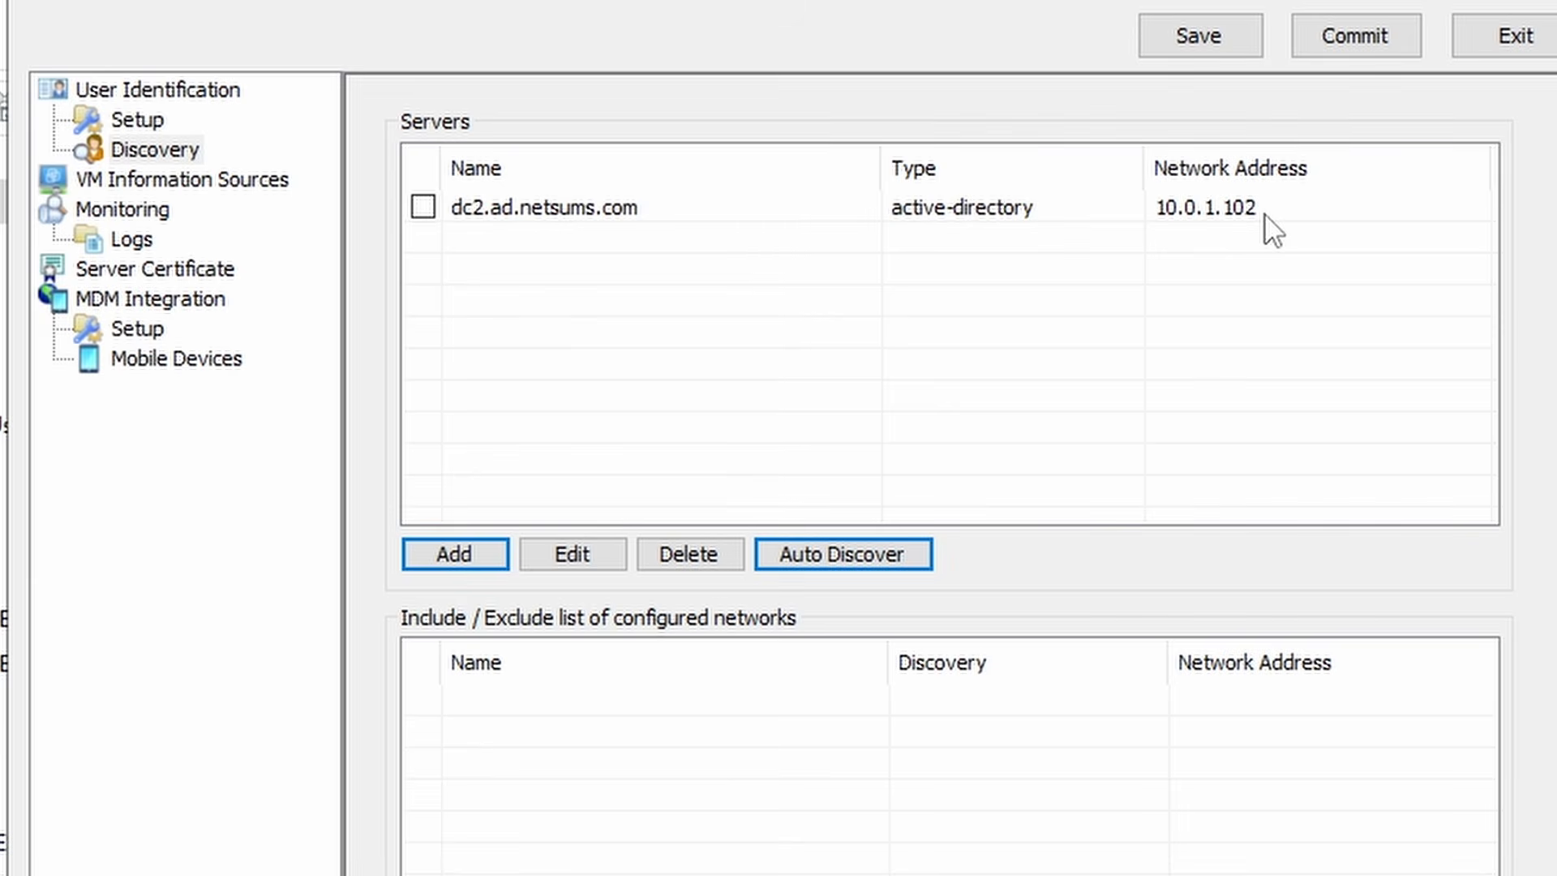
- Enable dc2.ad.netsums.com for monitoring, set its server address to dc2.ad.netsums.com, and commit
click(567, 215)
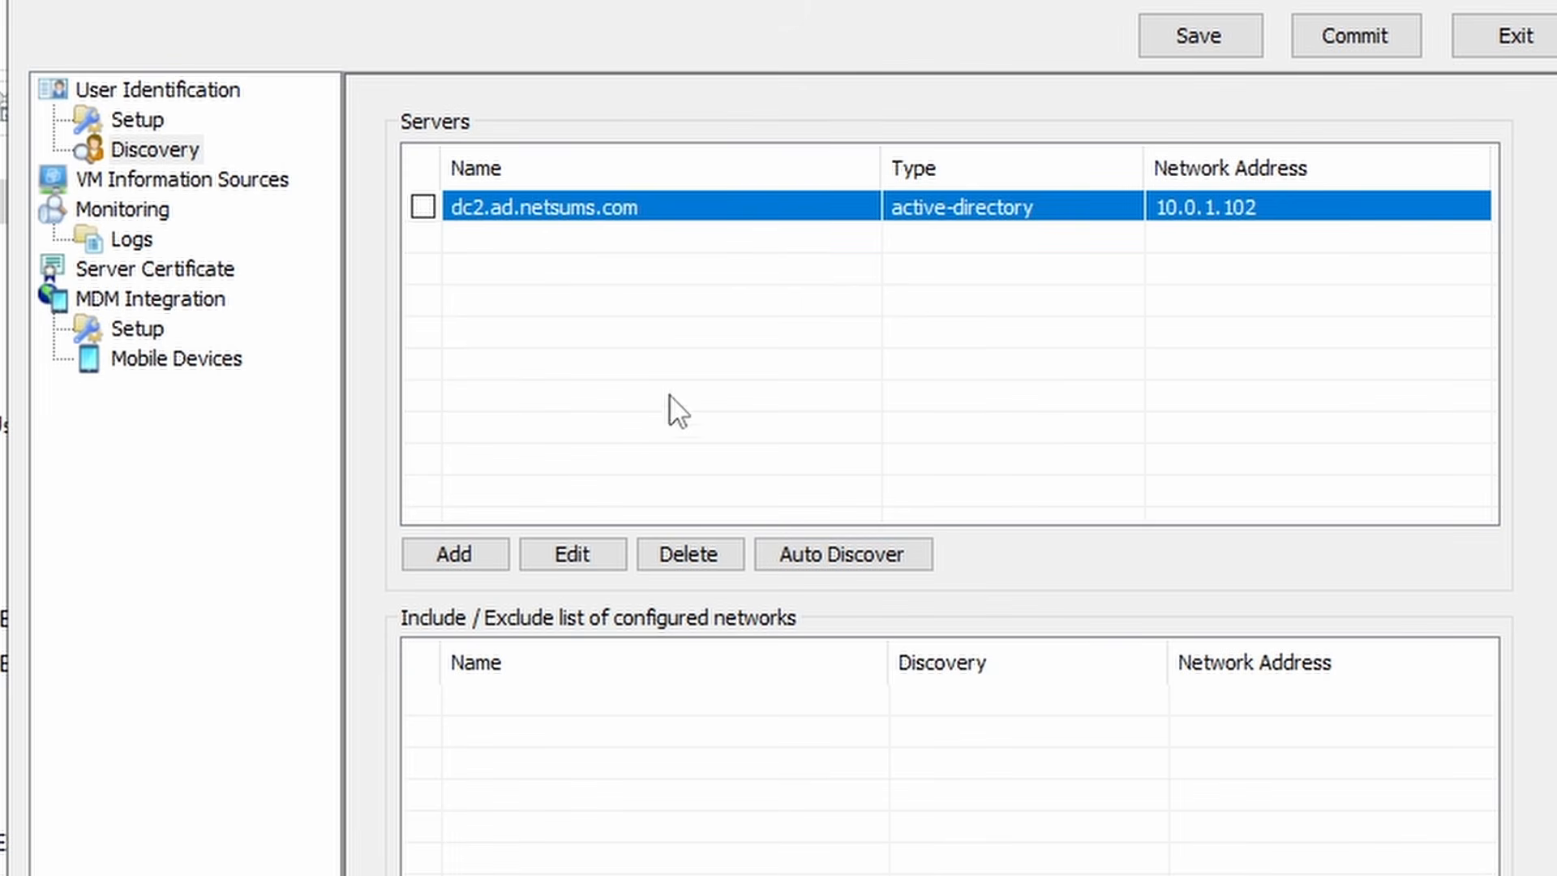
click(583, 552)
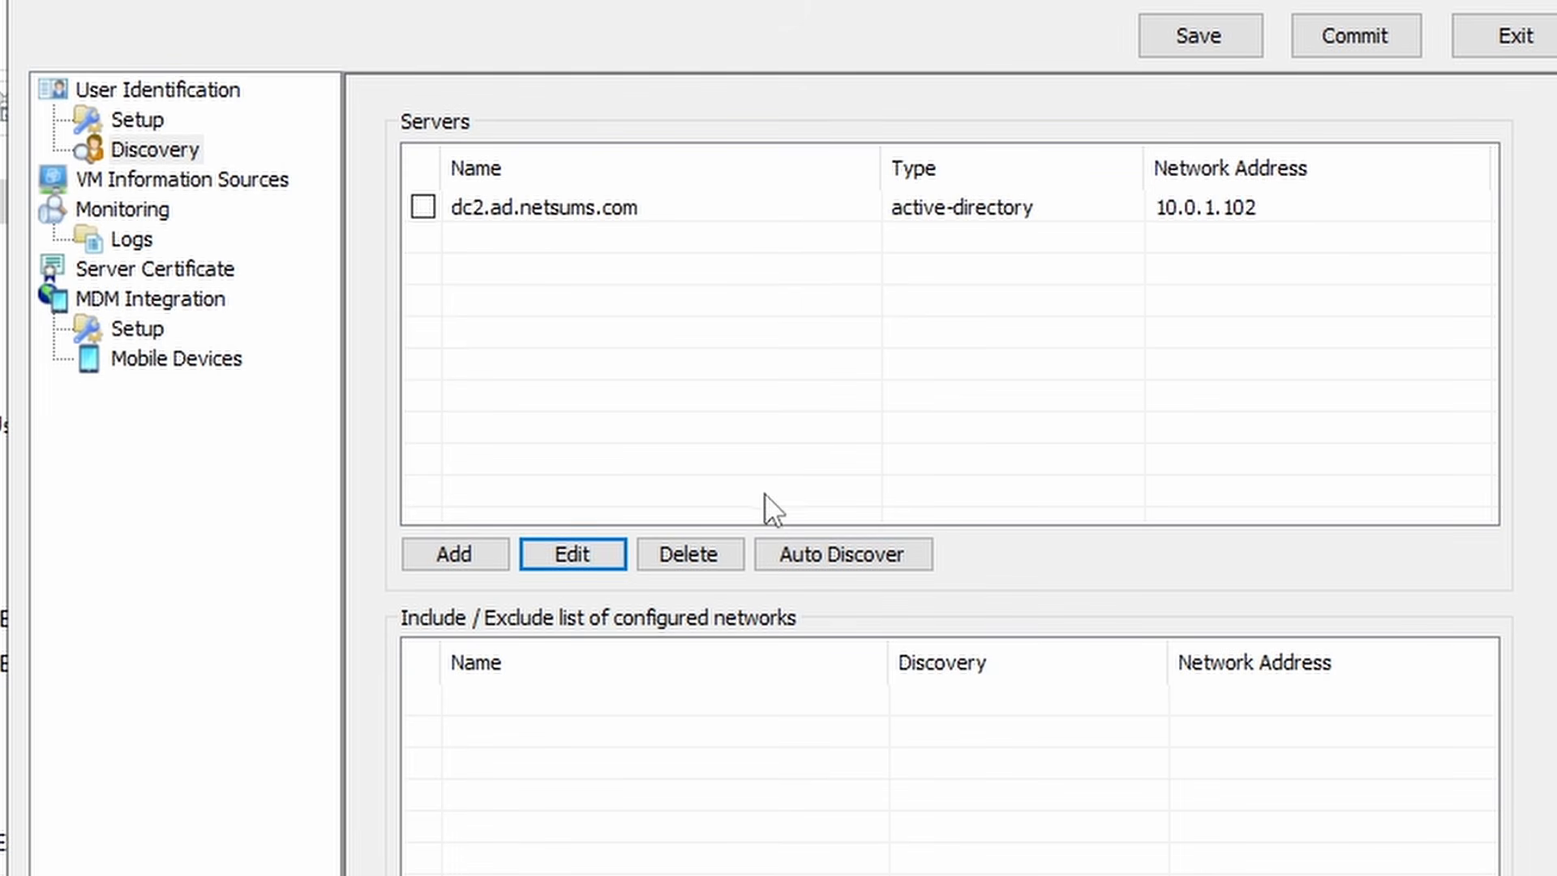
click(422, 206)
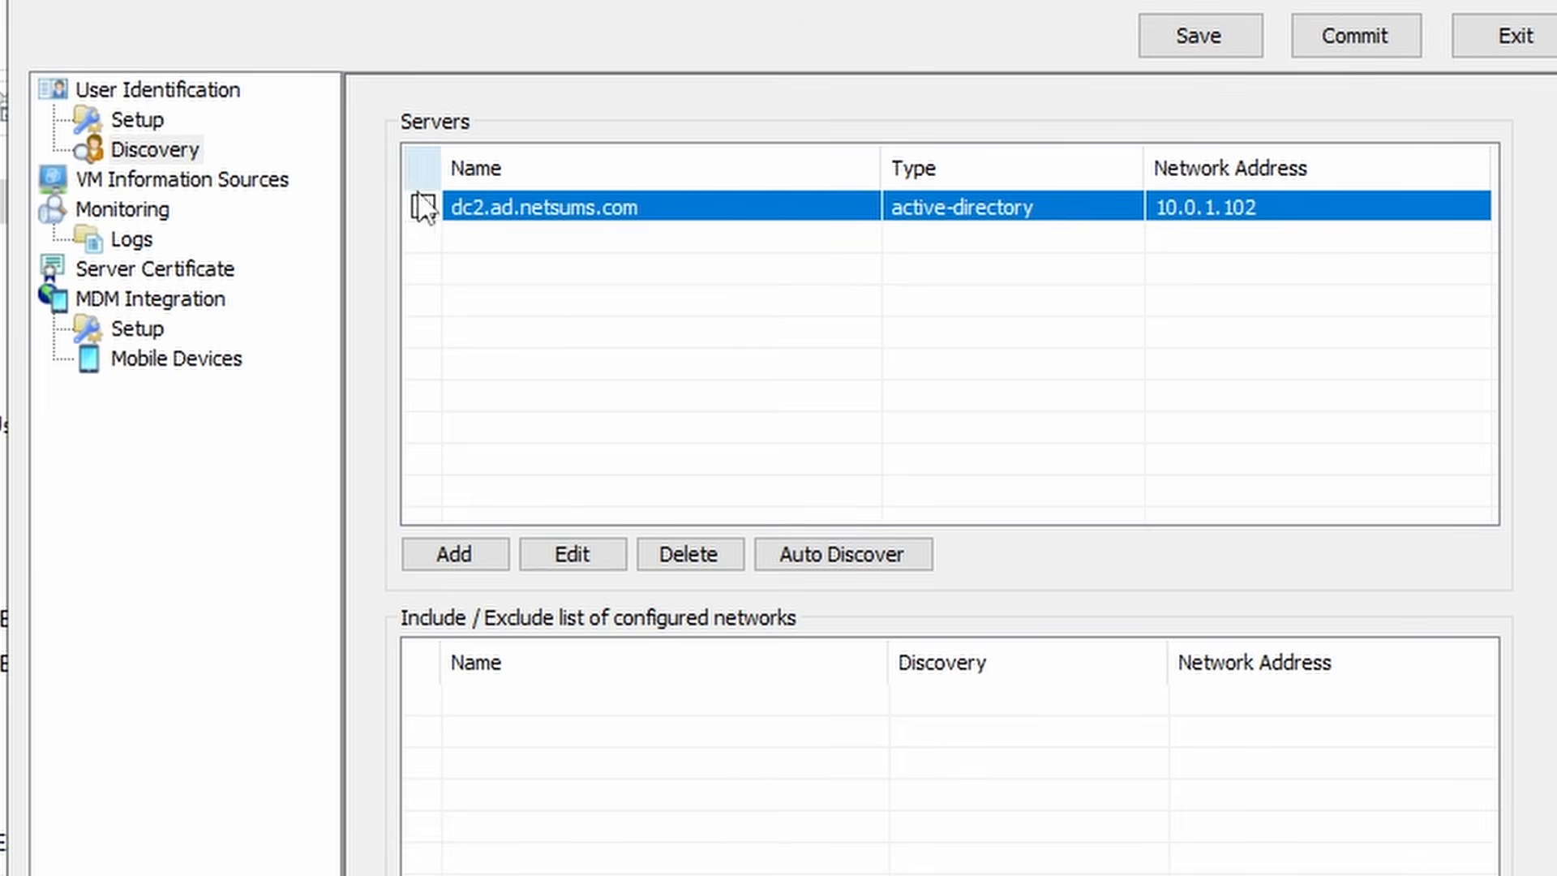
click(574, 556)
key(Tab)
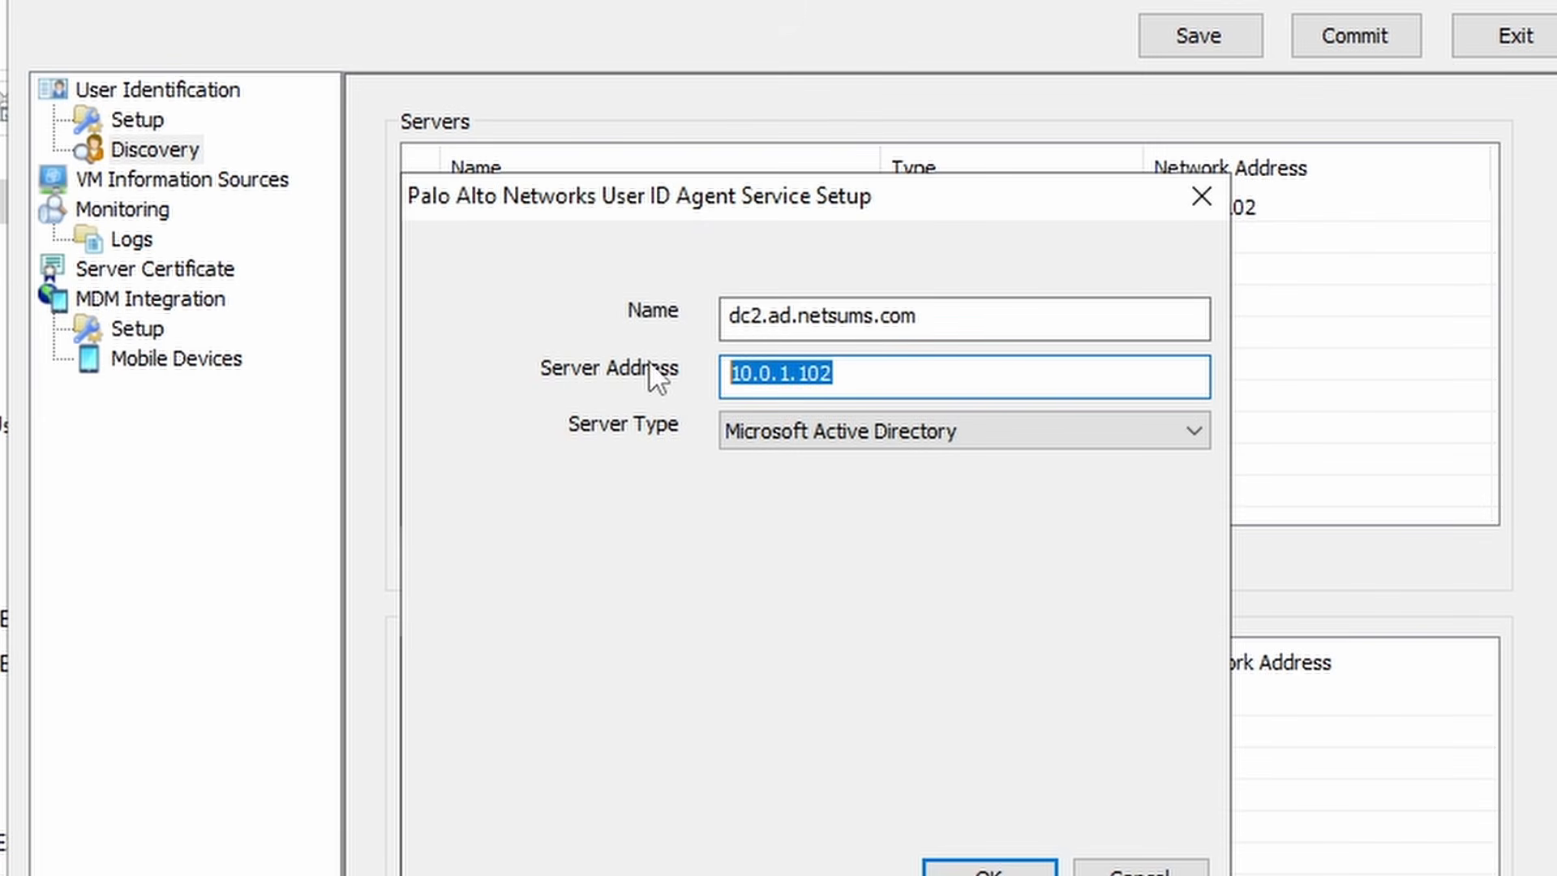
text(dc2.ad.net)
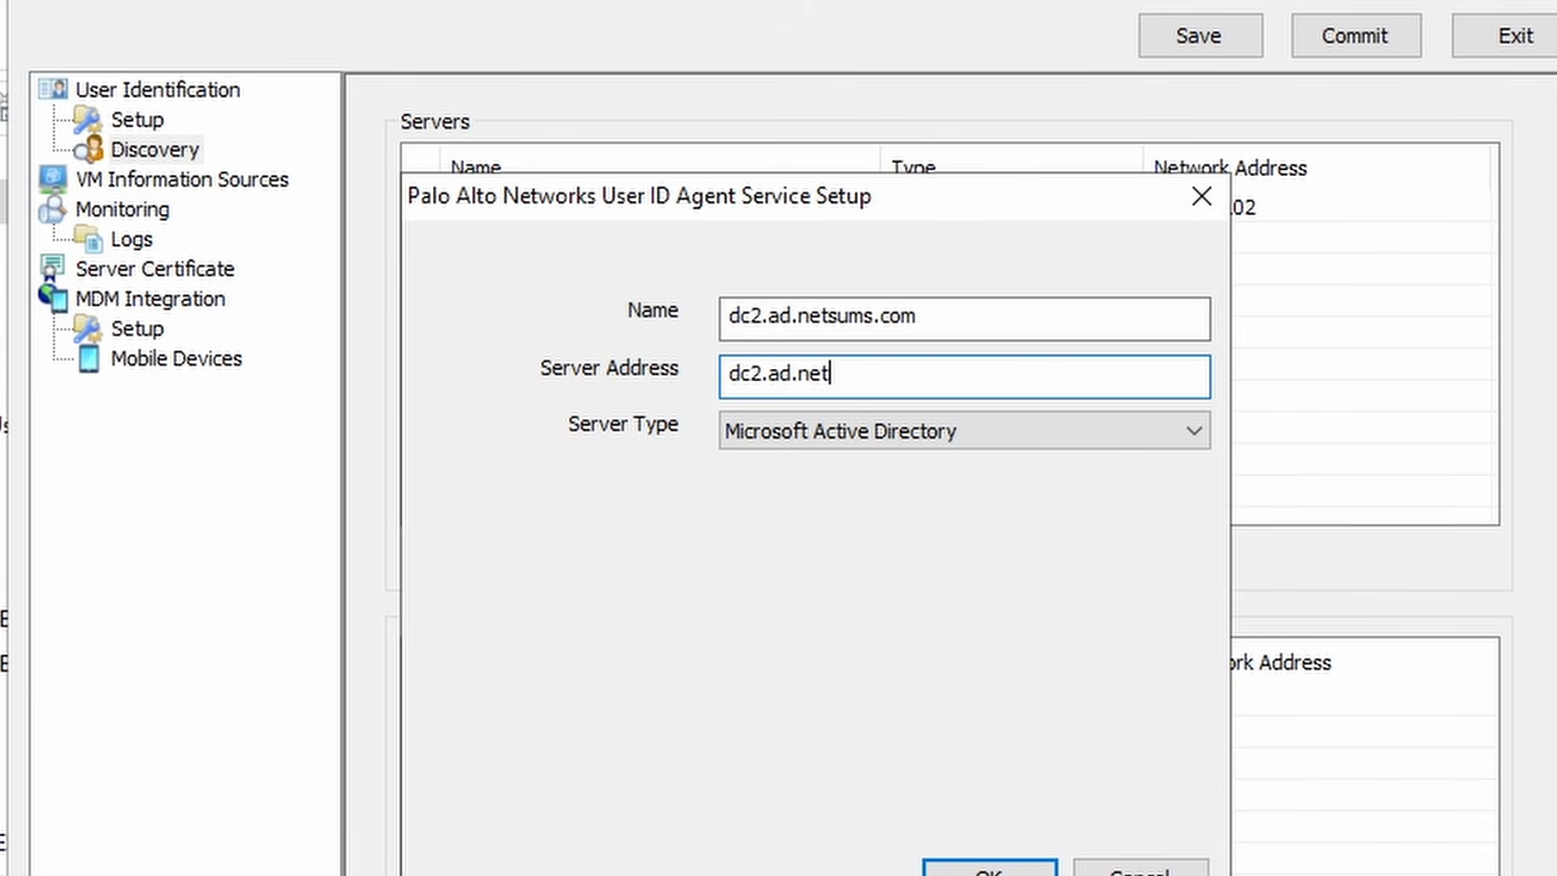
text(sums.c)
key(BackSpace)
key(BackSpace)
text(.com)
key(Left)
key(Left)
key(Left)
key(Left)
text(s)
click(989, 866)
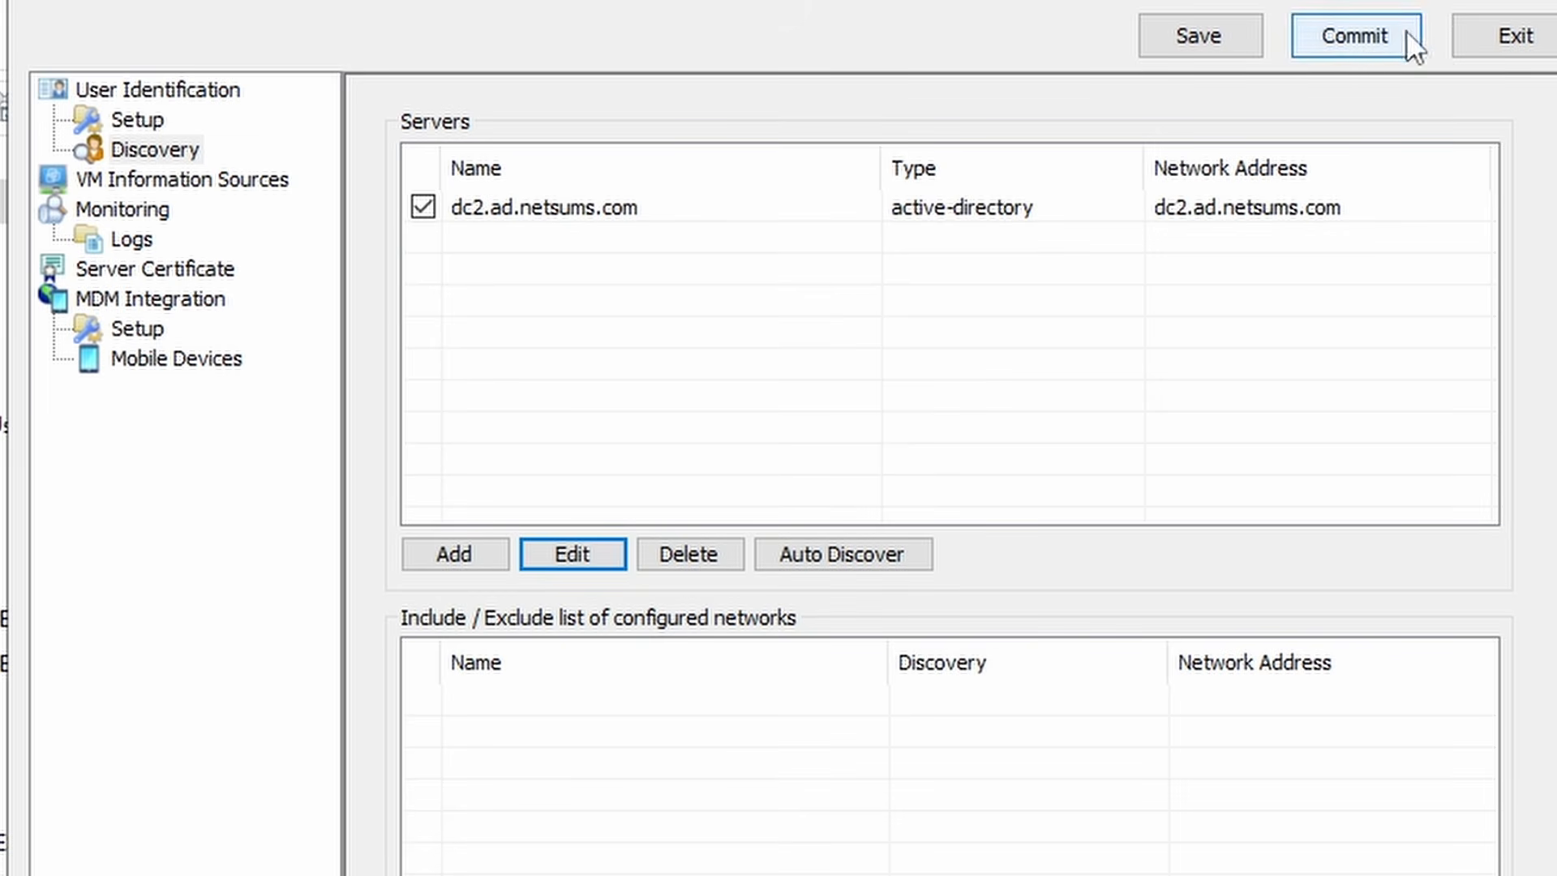
click(1362, 33)
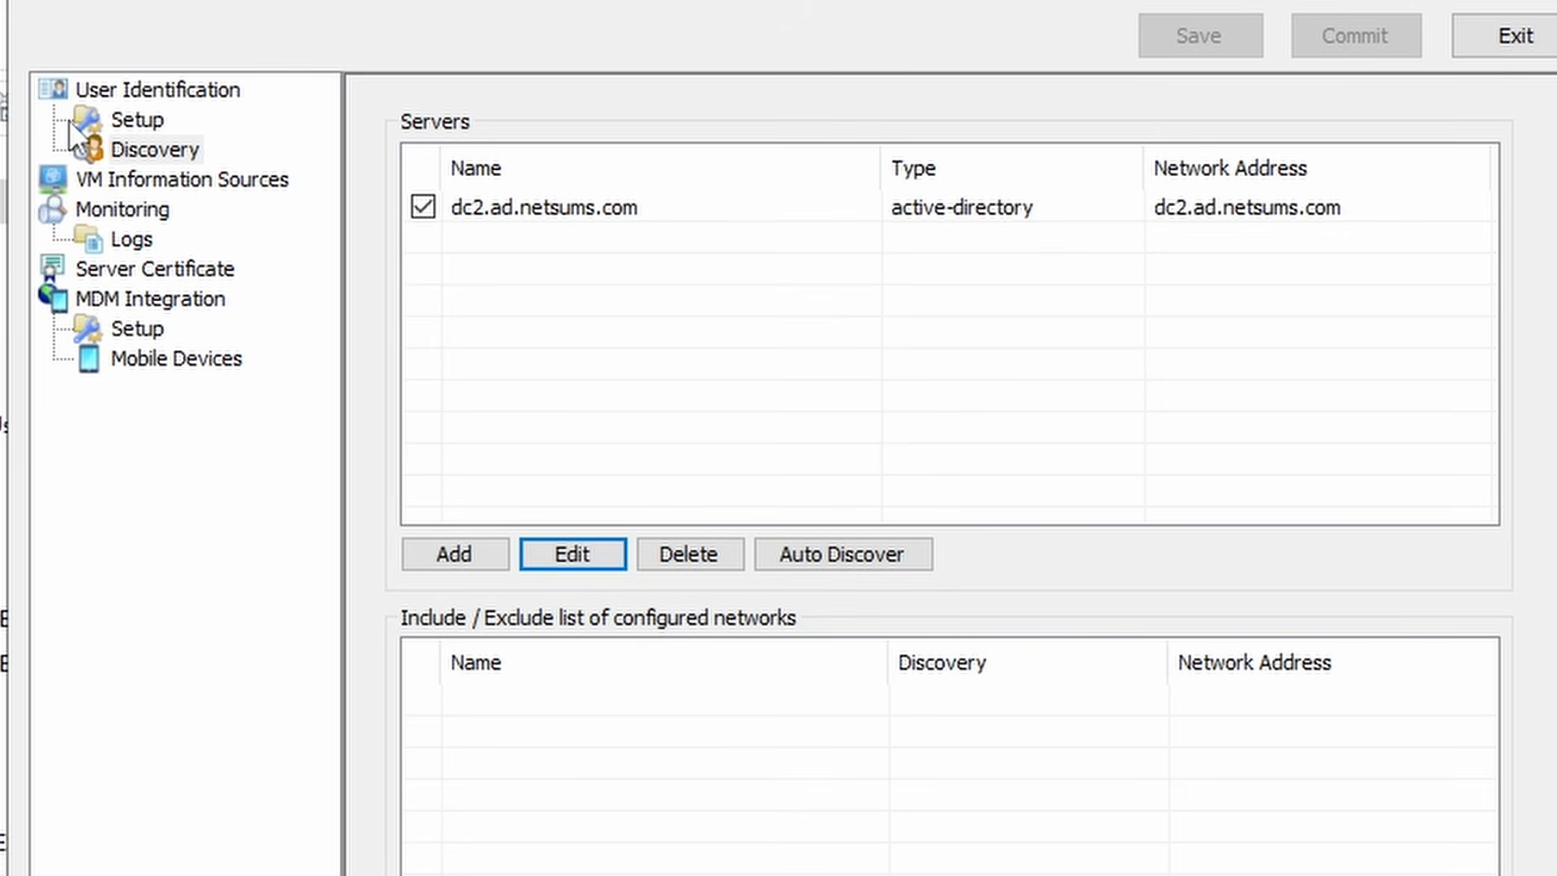
- Confirm the agent is running with domain controller dc2.ad.netsums.com connected
click(130, 210)
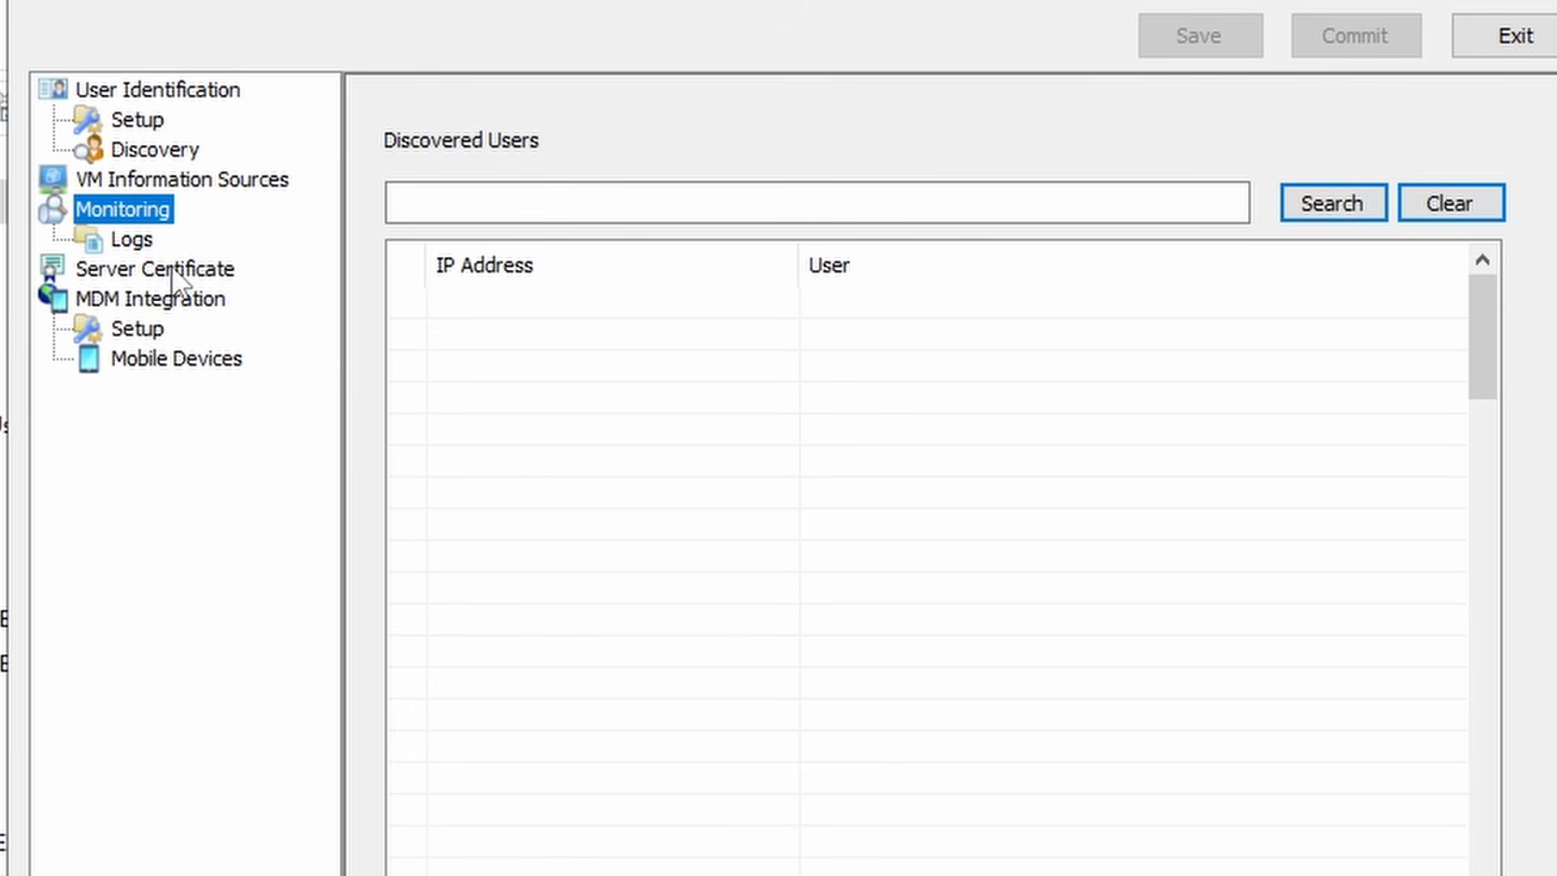
click(203, 87)
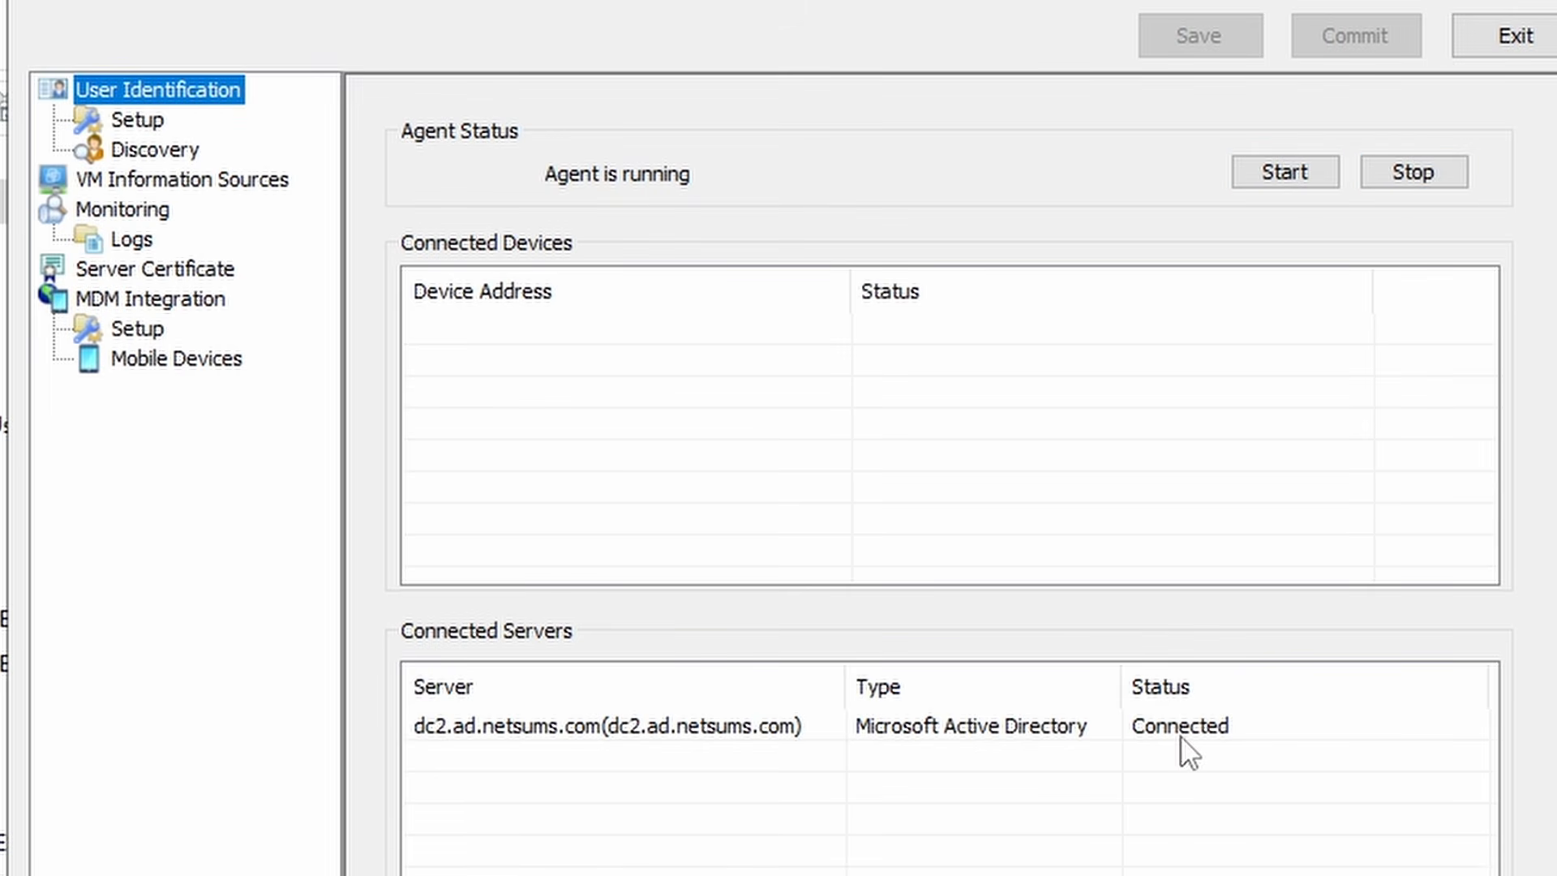
click(1204, 730)
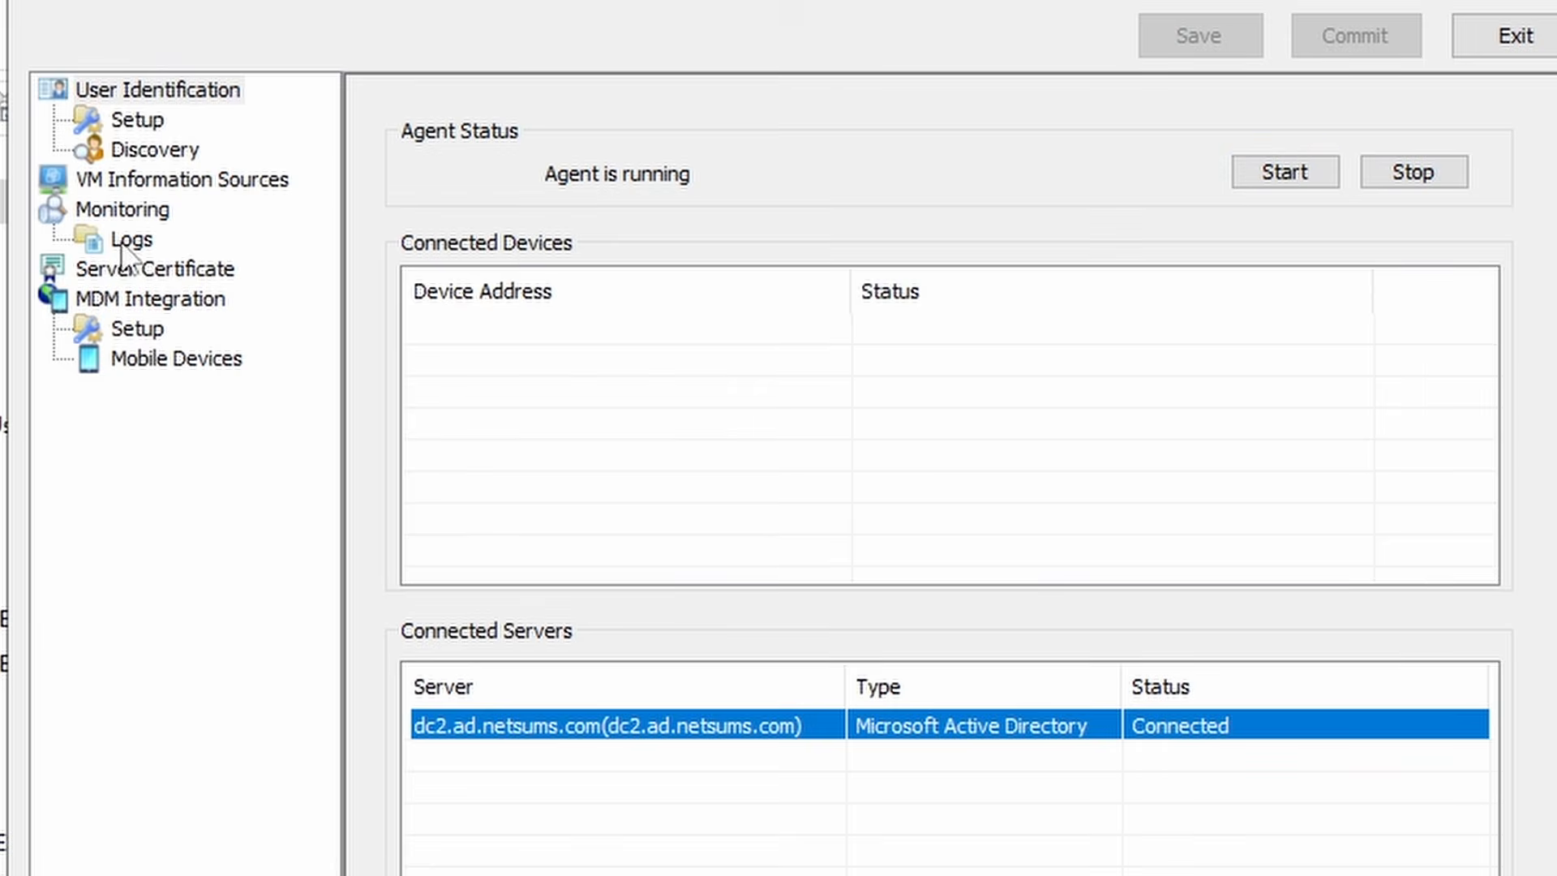
click(160, 211)
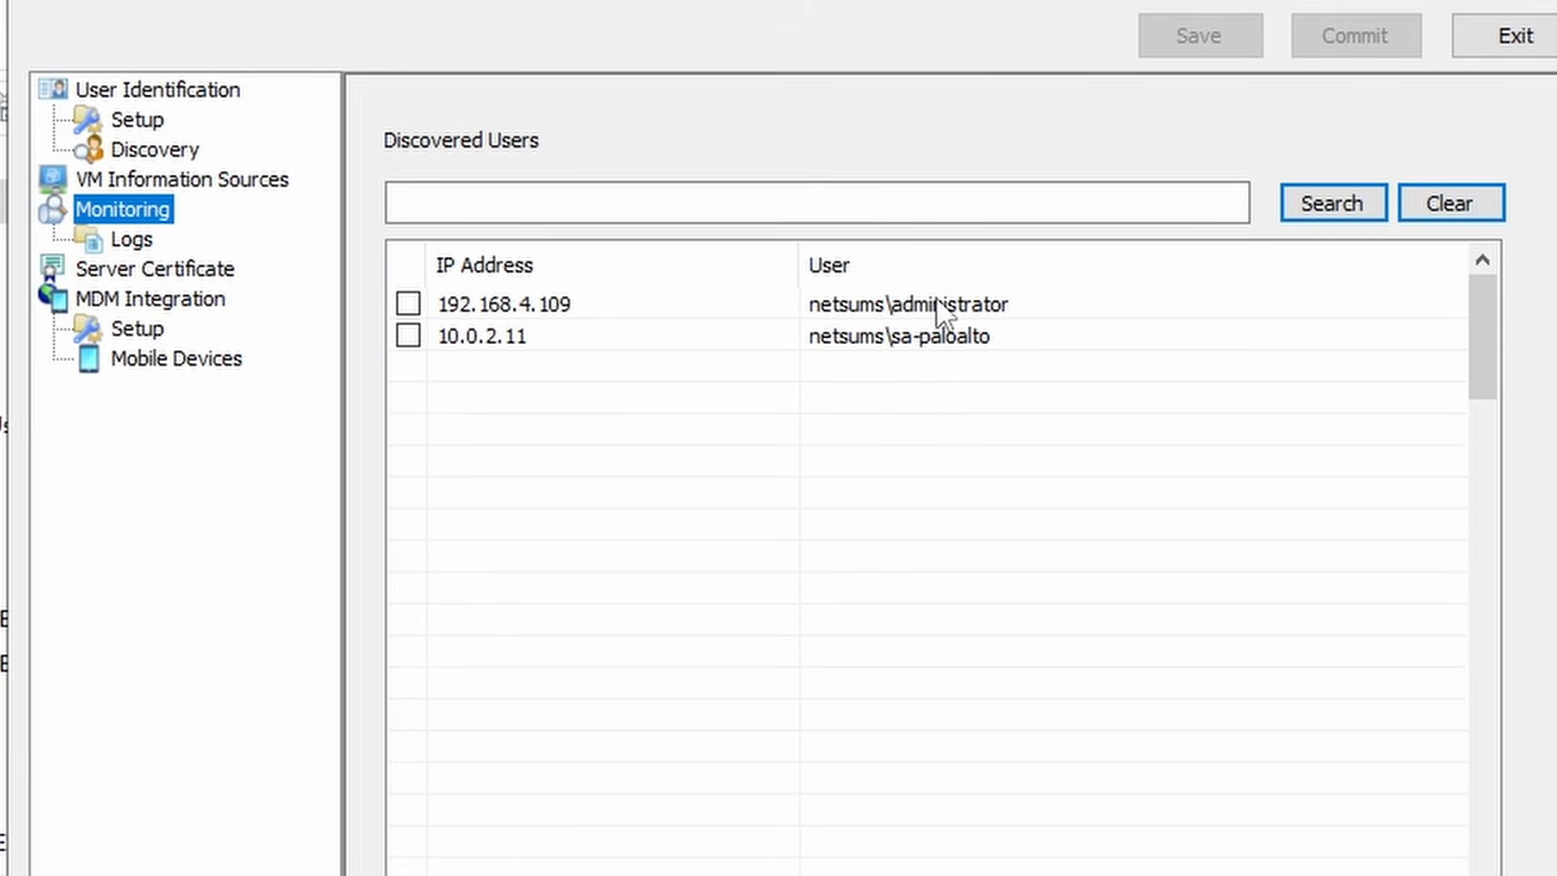
- Review the 192.168.4.109 and 10.0.2.11 user mappings and the empty server certificate page
click(910, 307)
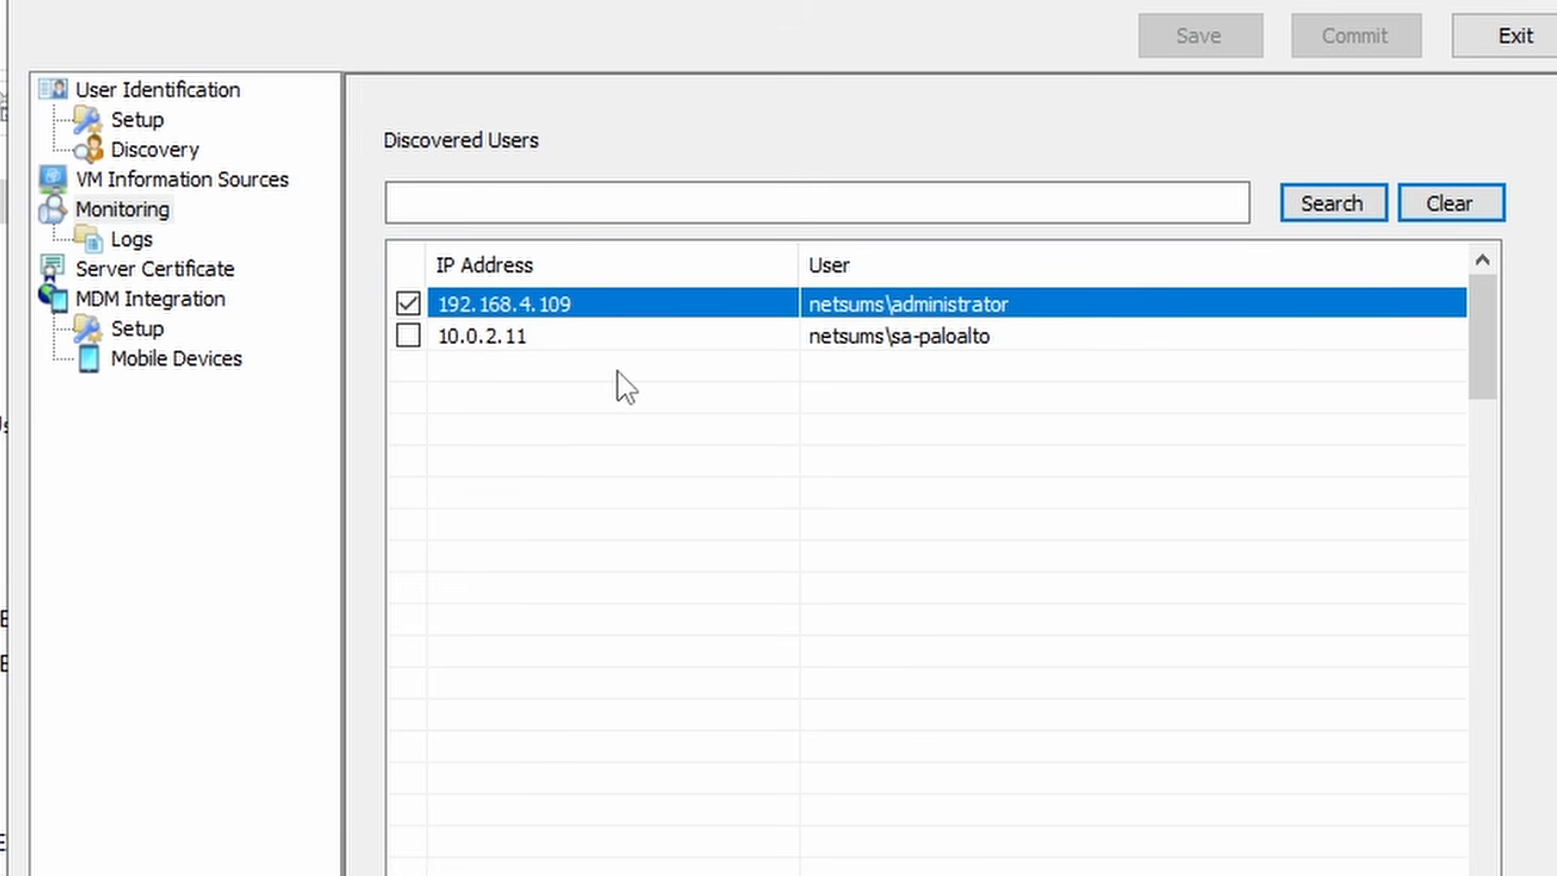
click(408, 335)
click(140, 273)
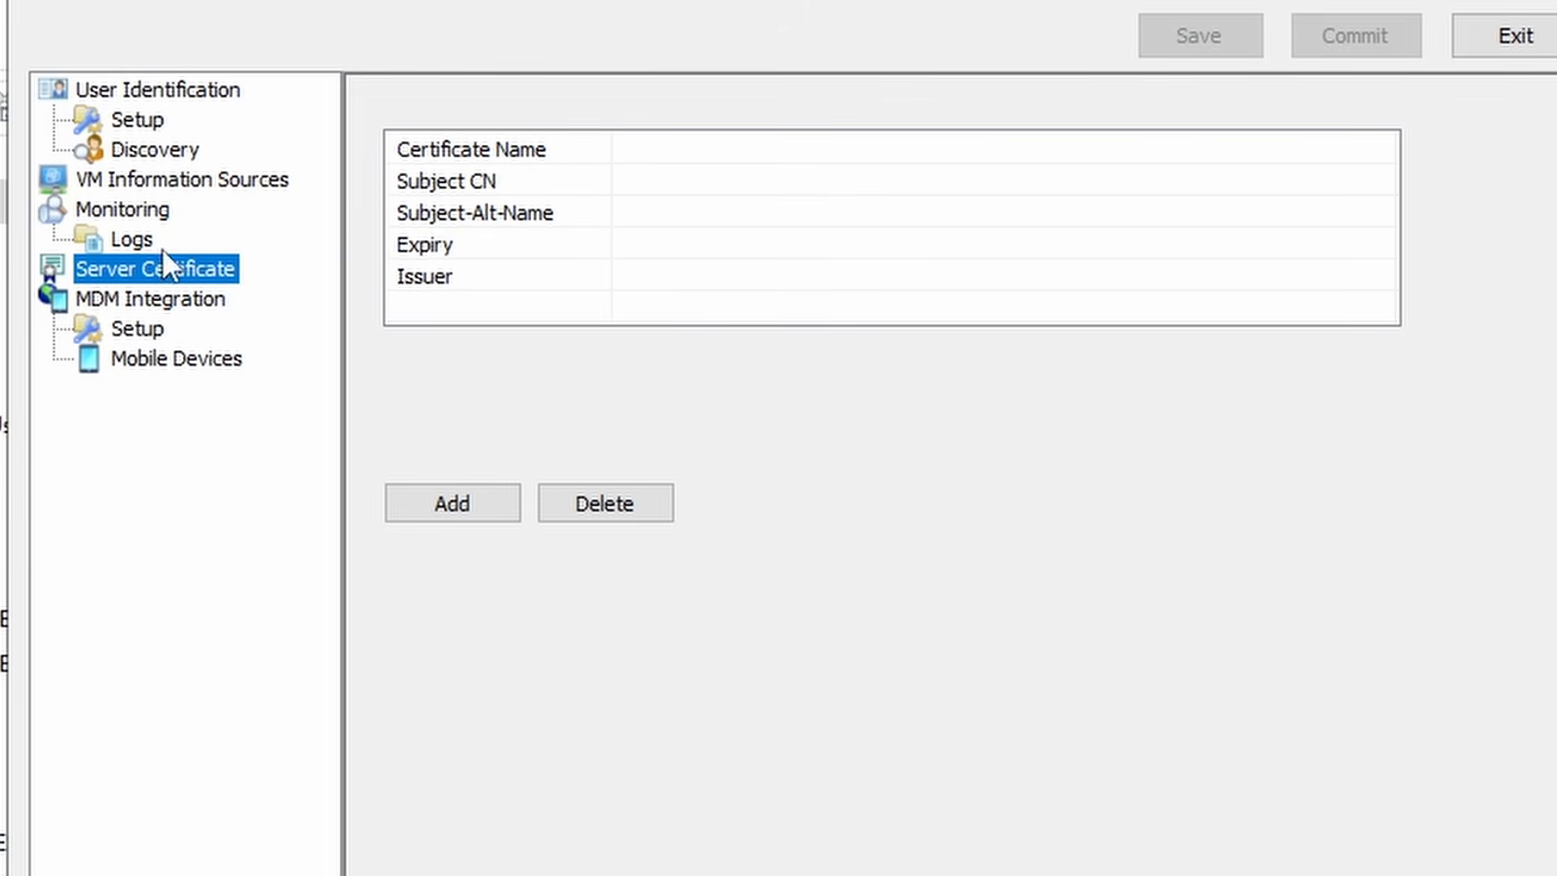
click(138, 119)
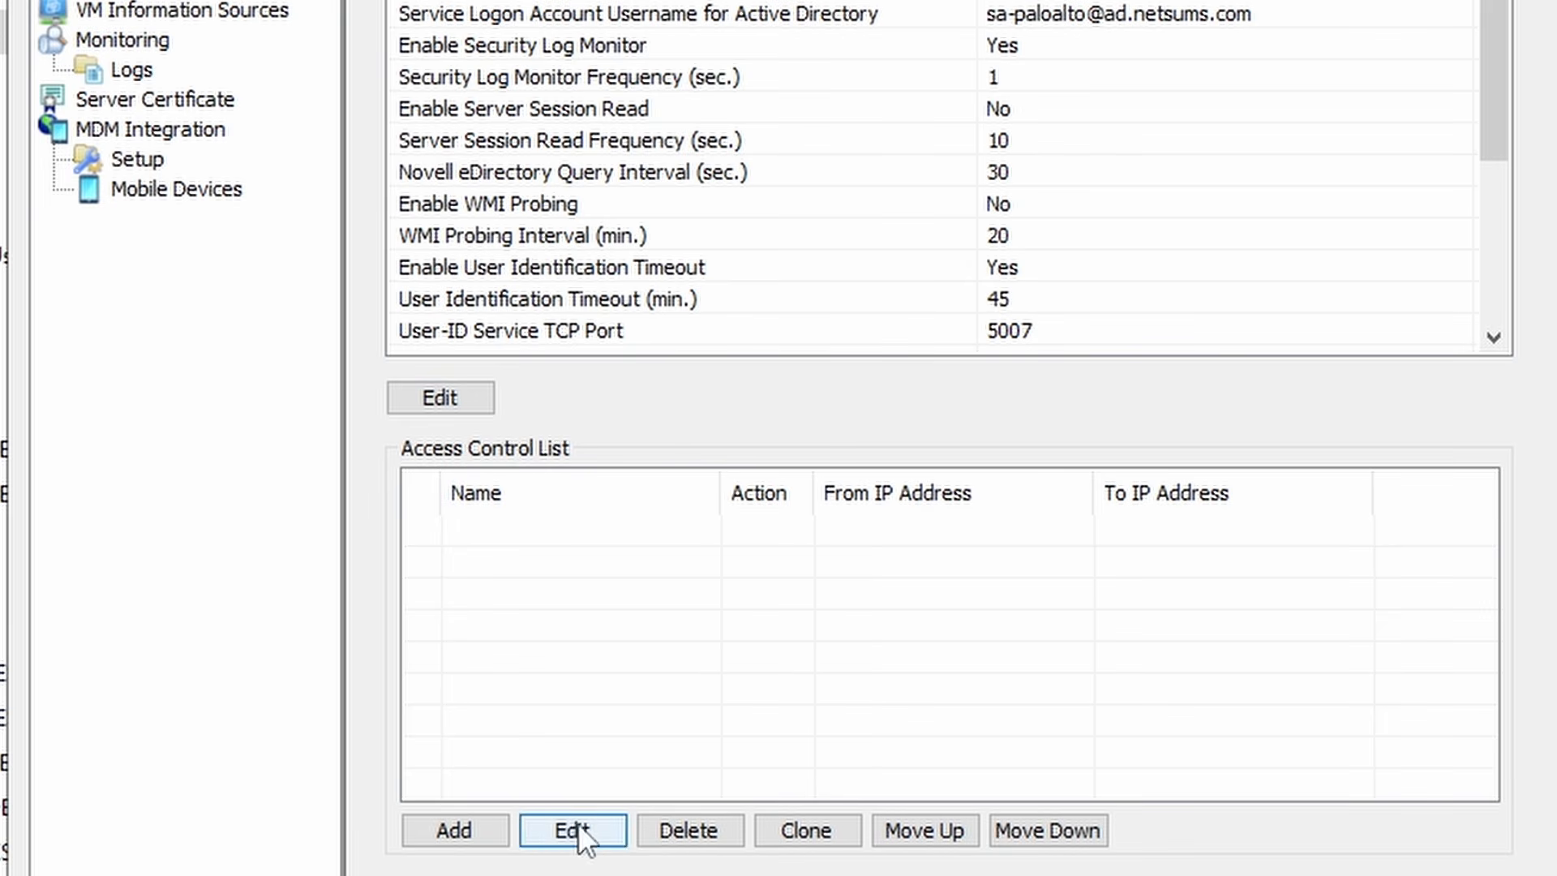
- Add access control rule PA-VM allowing 10.0.2.1 to 10.0.2.1 and commit the configuration
click(460, 835)
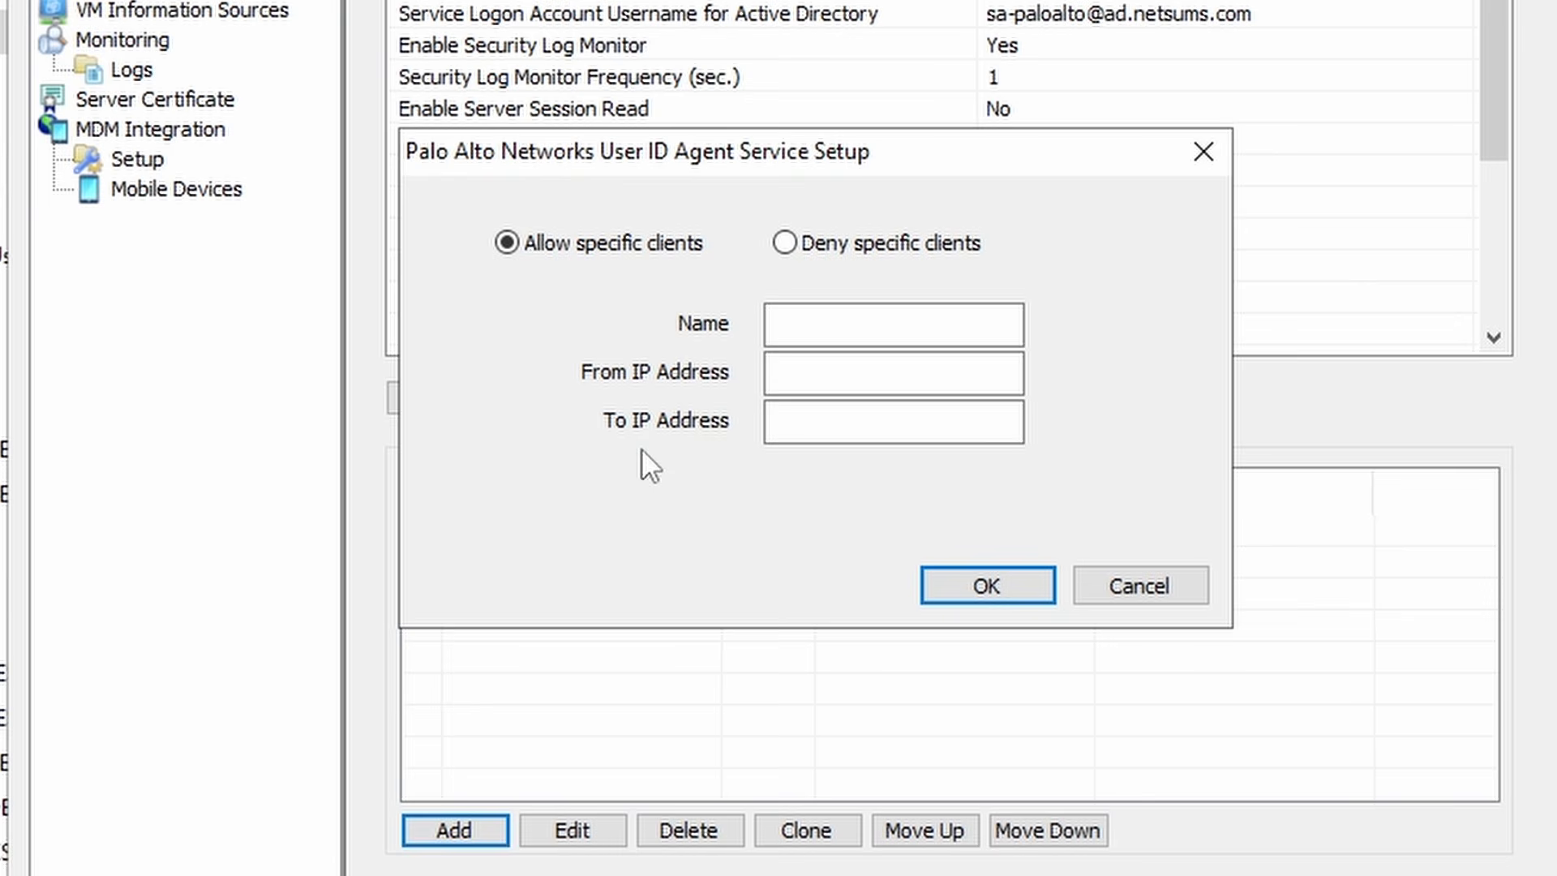
click(807, 312)
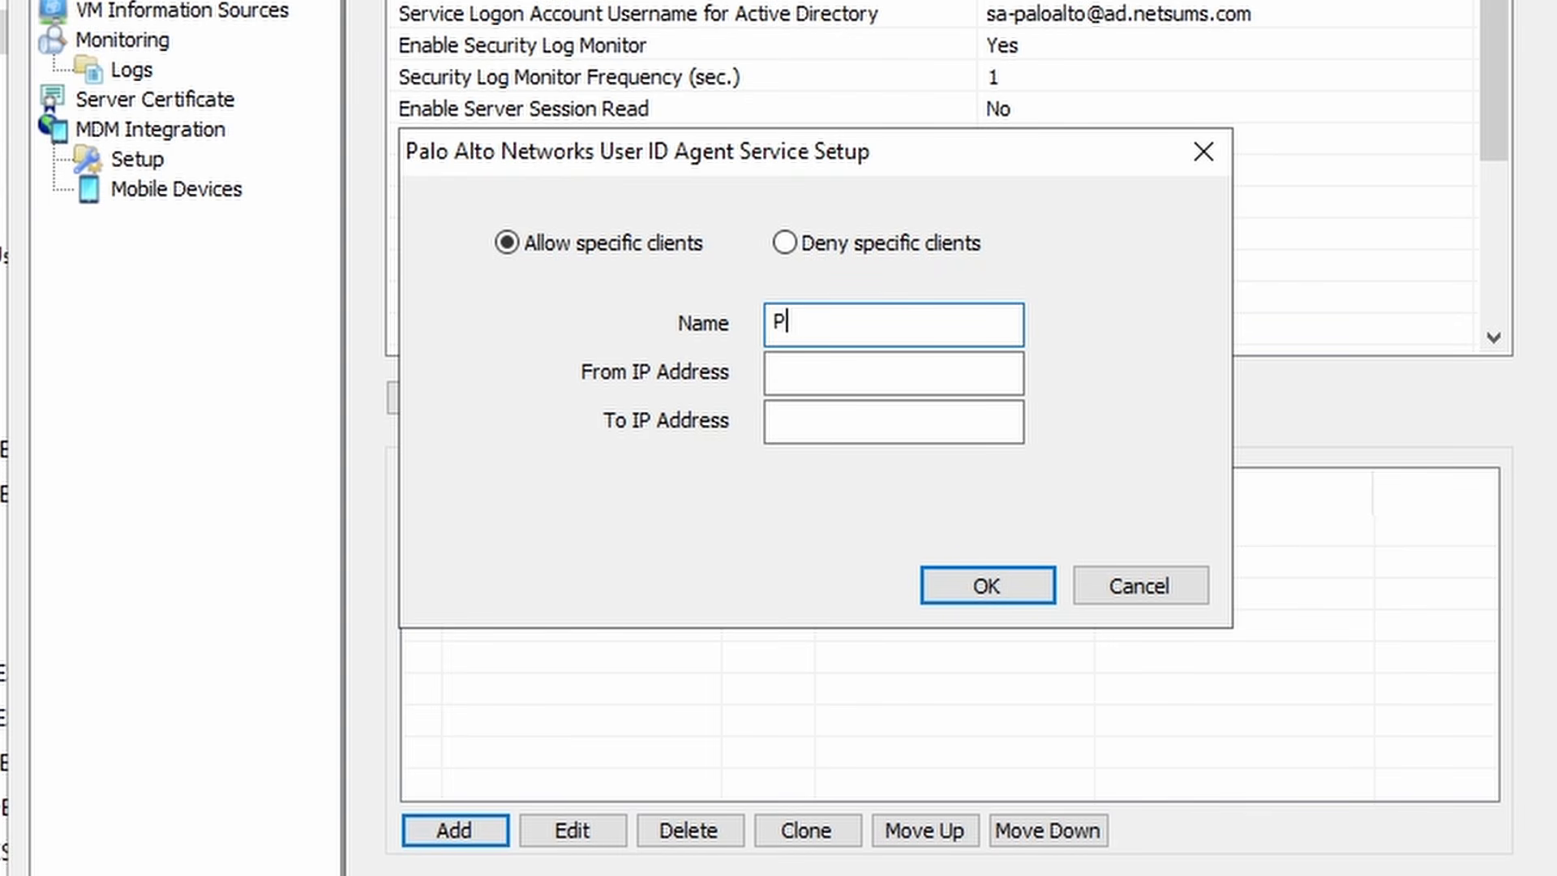
key(Tab)
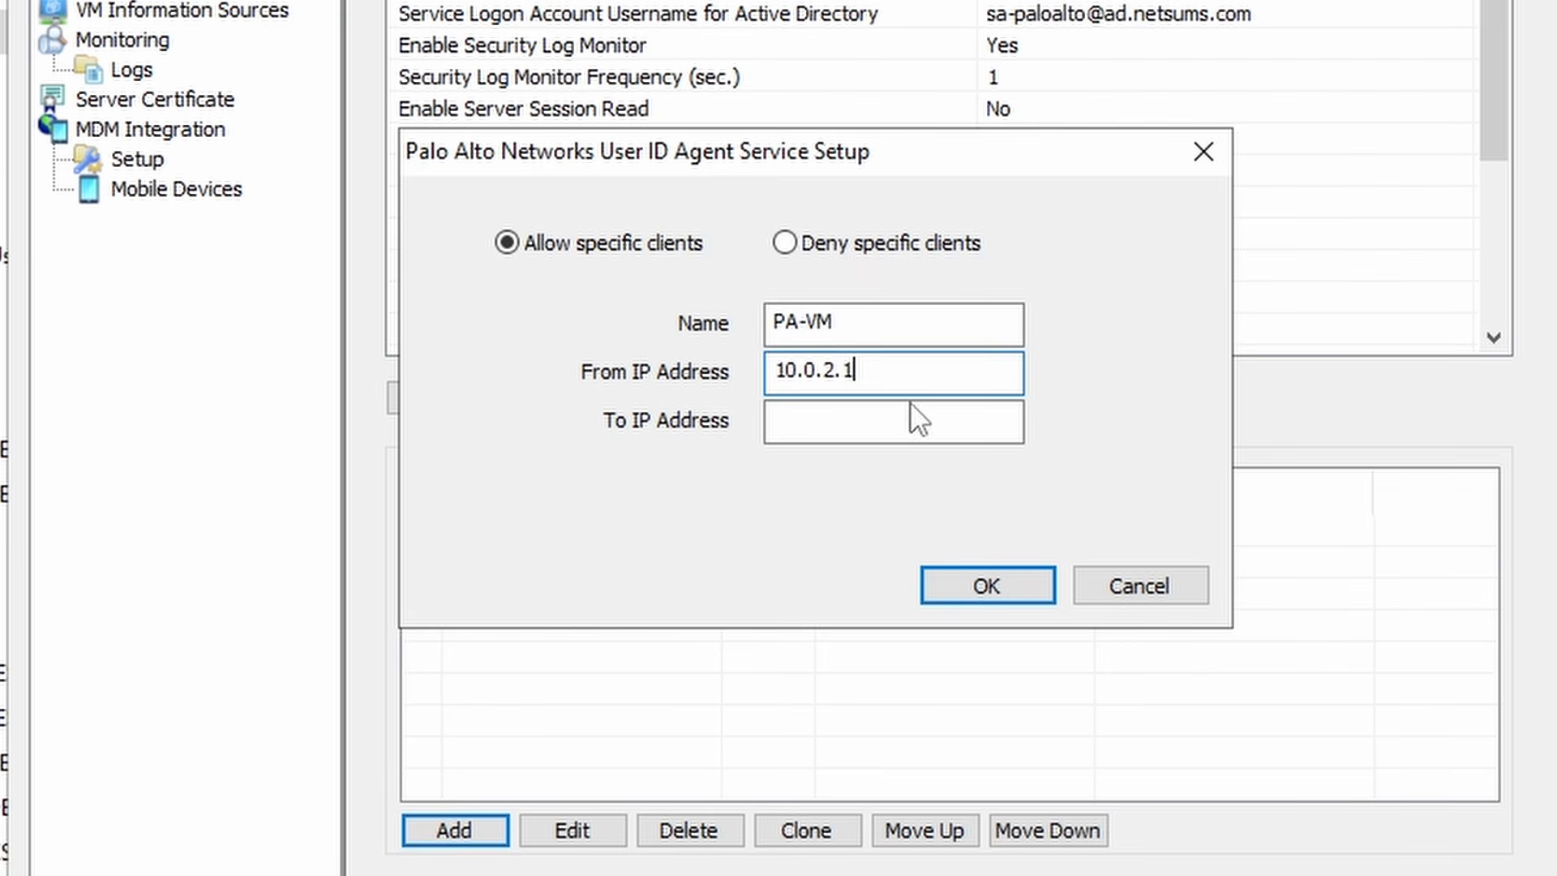
key(ctrl+a)
key(ctrl+c)
click(844, 415)
key(ctrl+v)
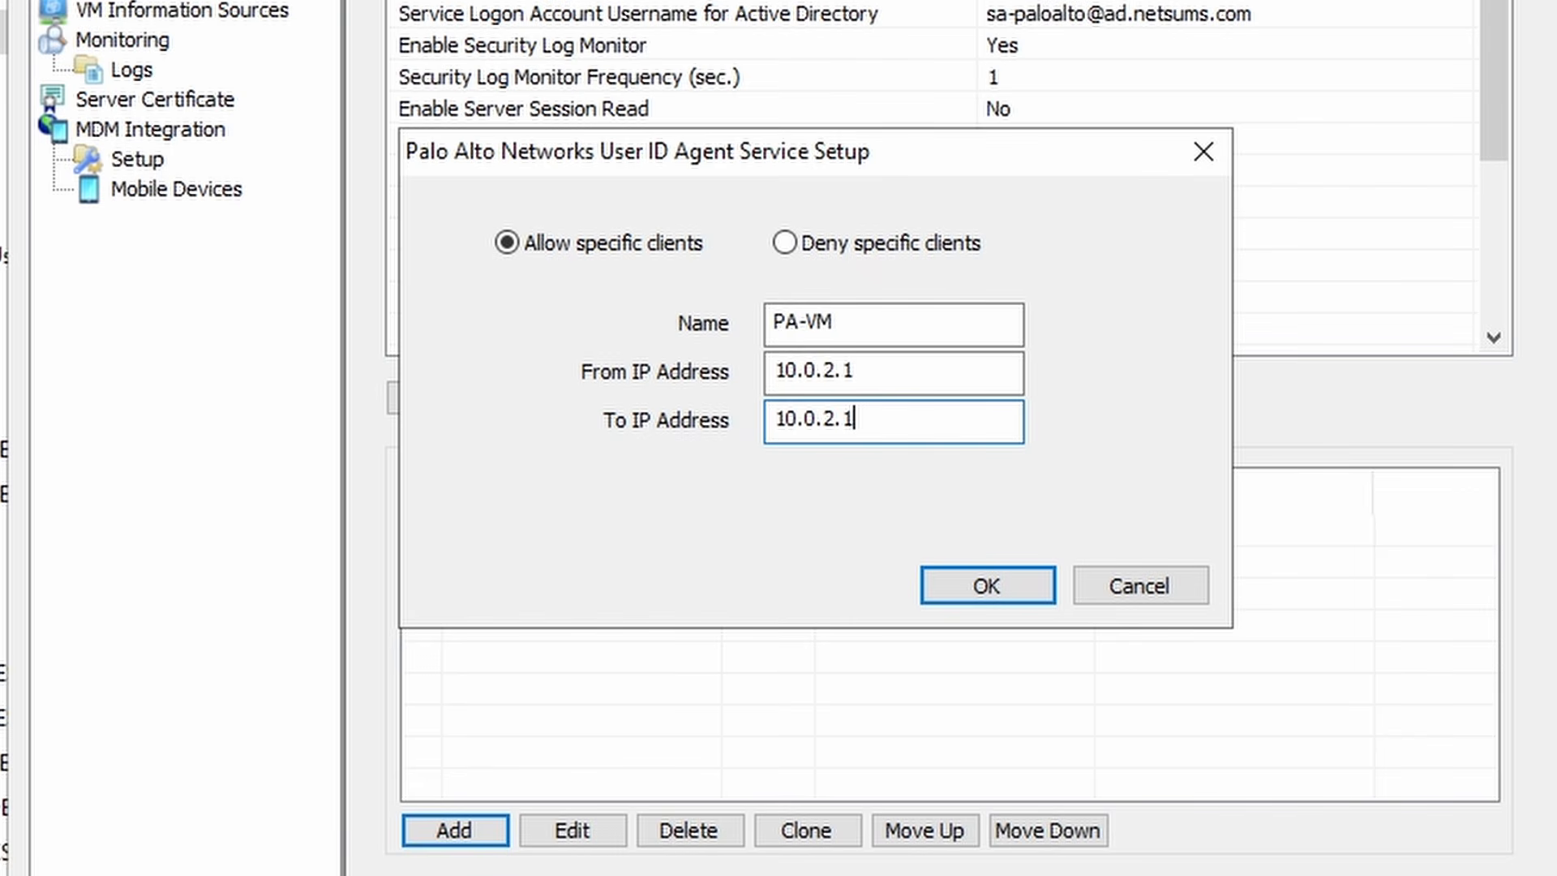
click(1011, 581)
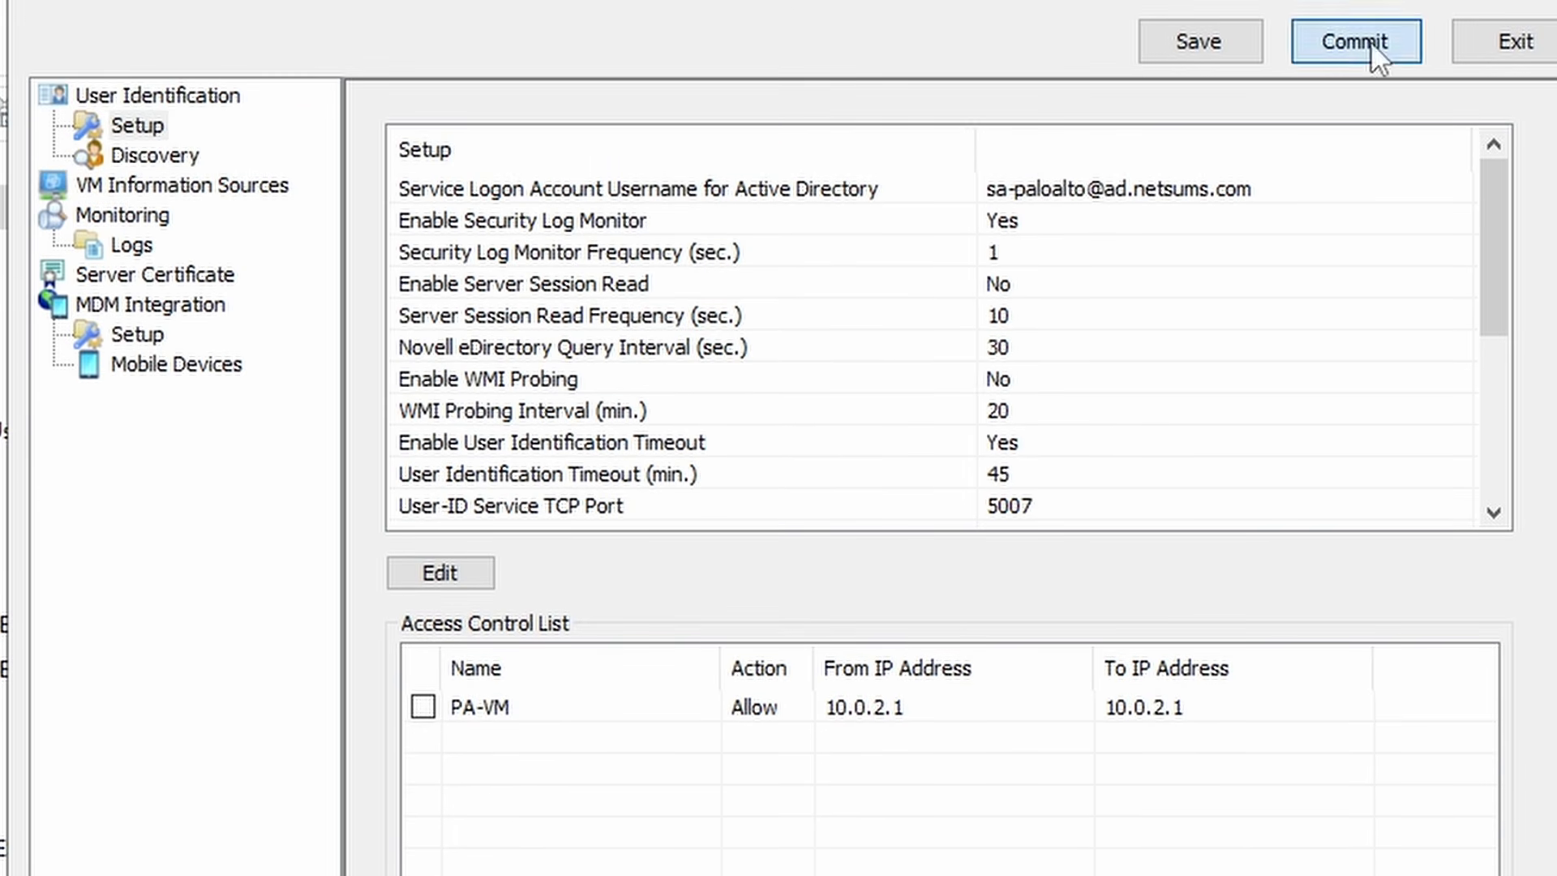
click(1369, 38)
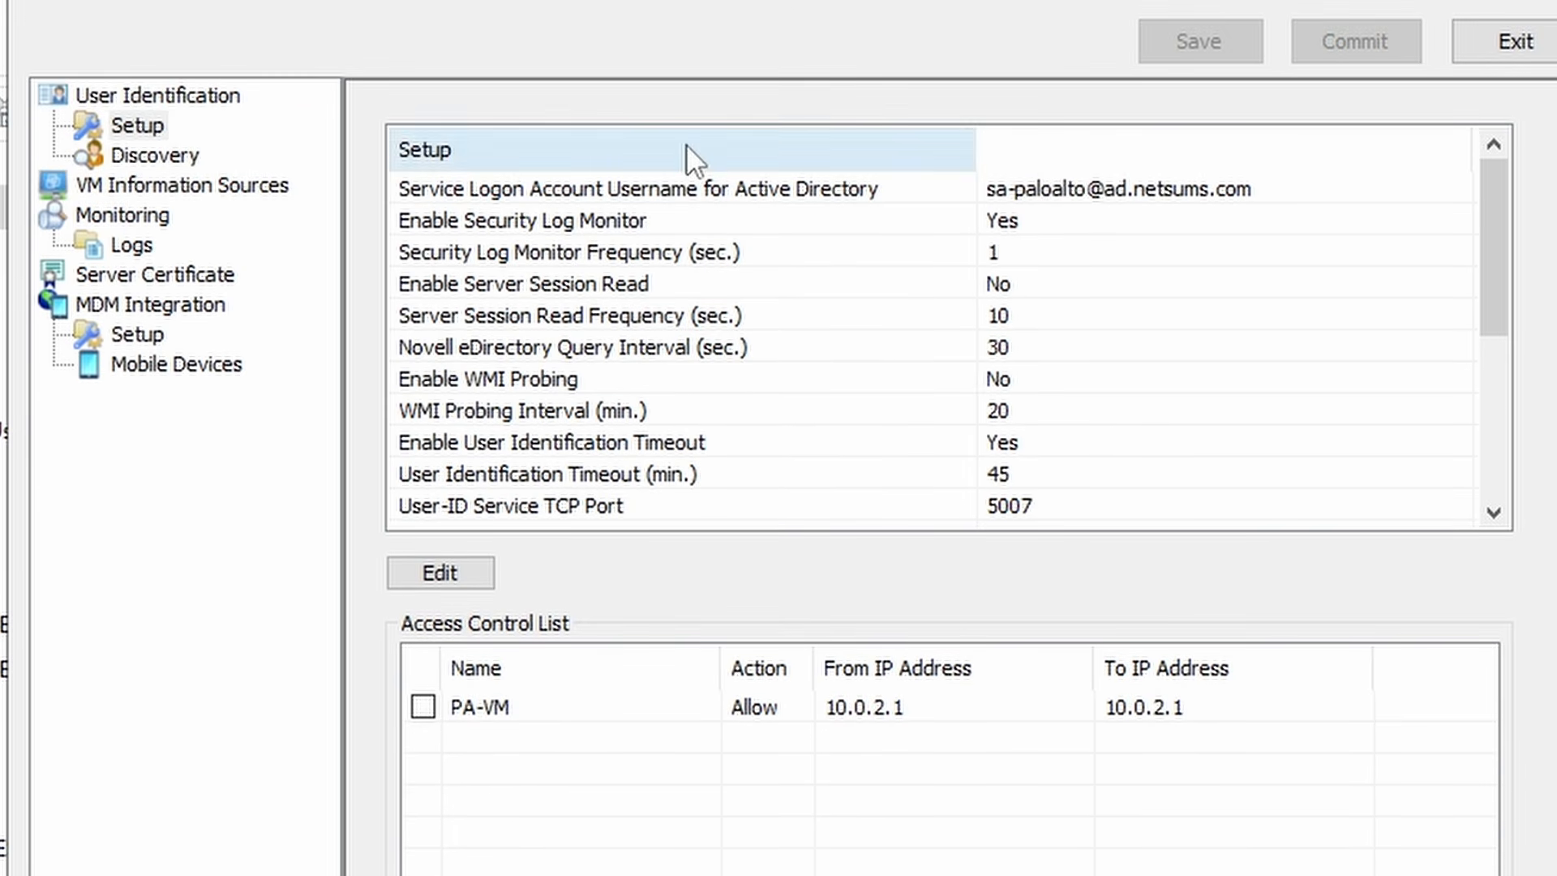
click(149, 274)
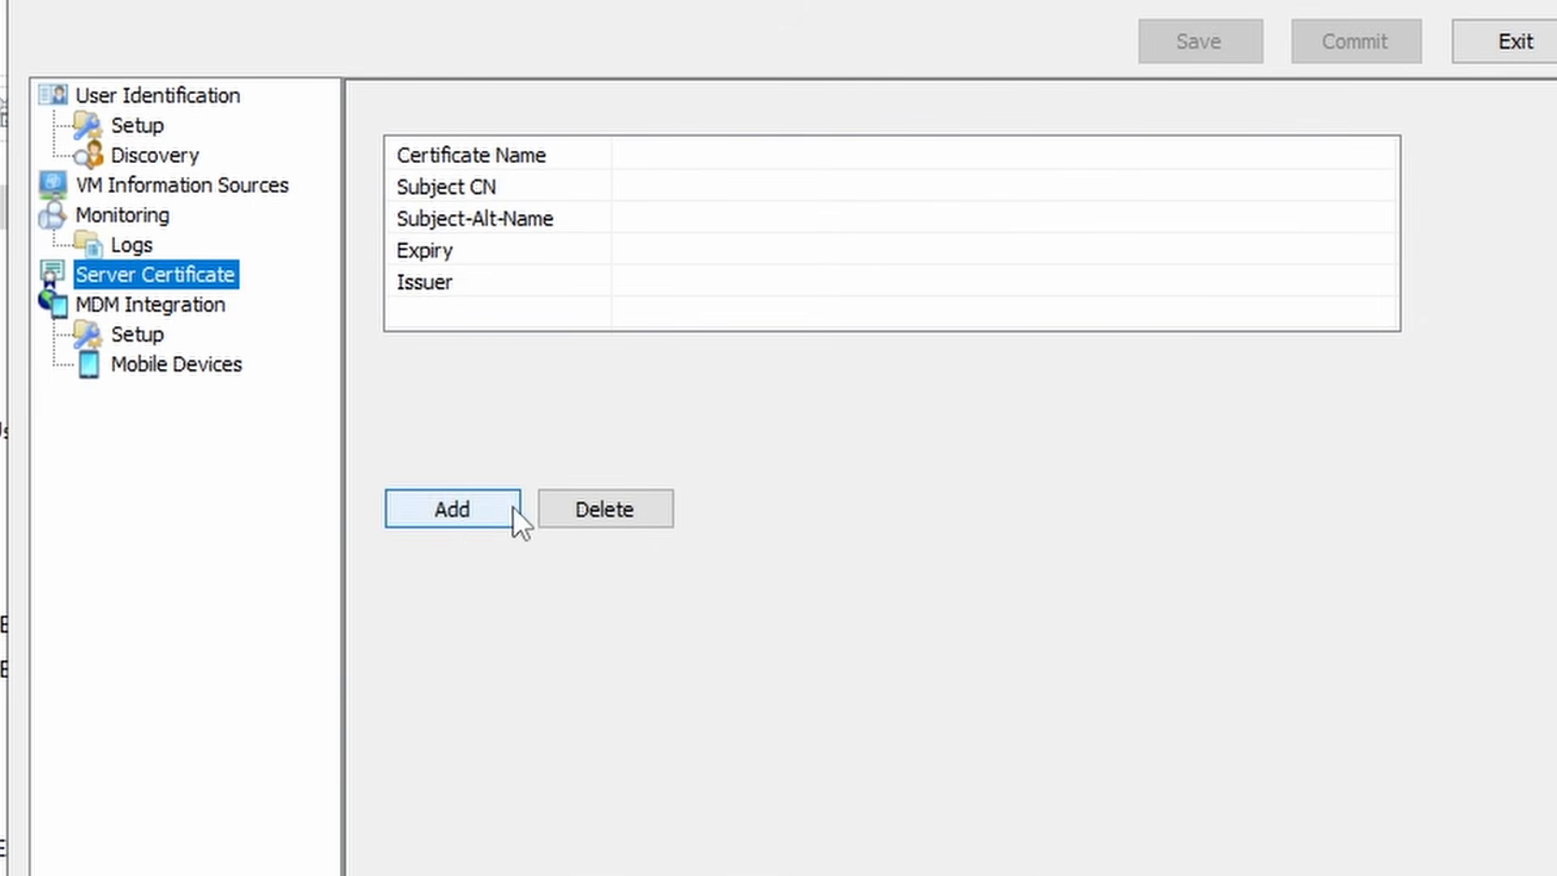
- Upload C:\Temp\cert_userid1.pem with its private key password as server certificate, then commit
click(464, 509)
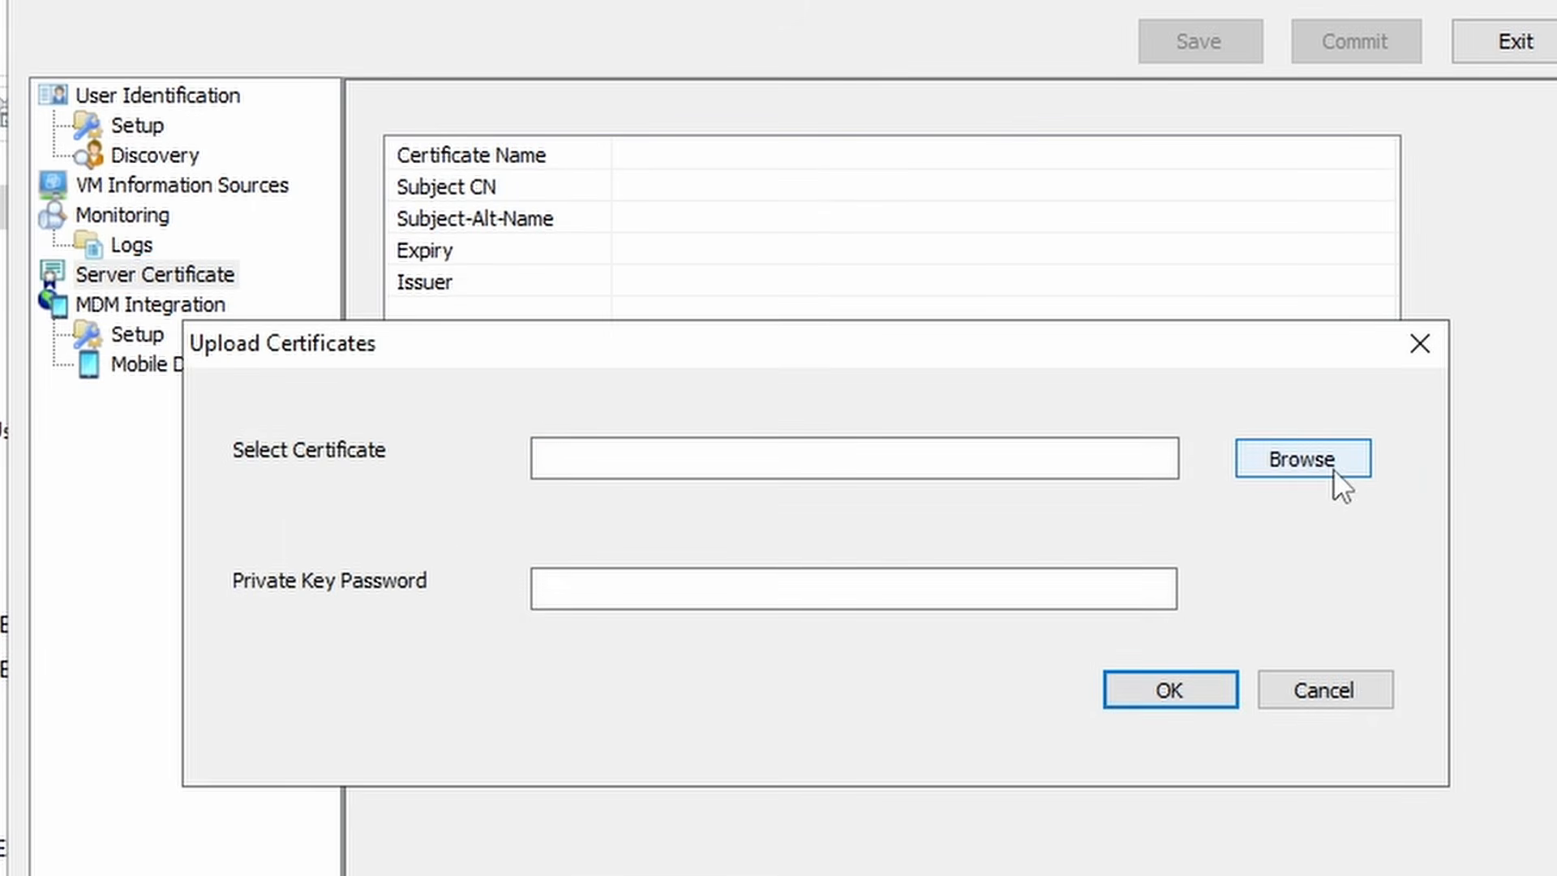
click(1302, 455)
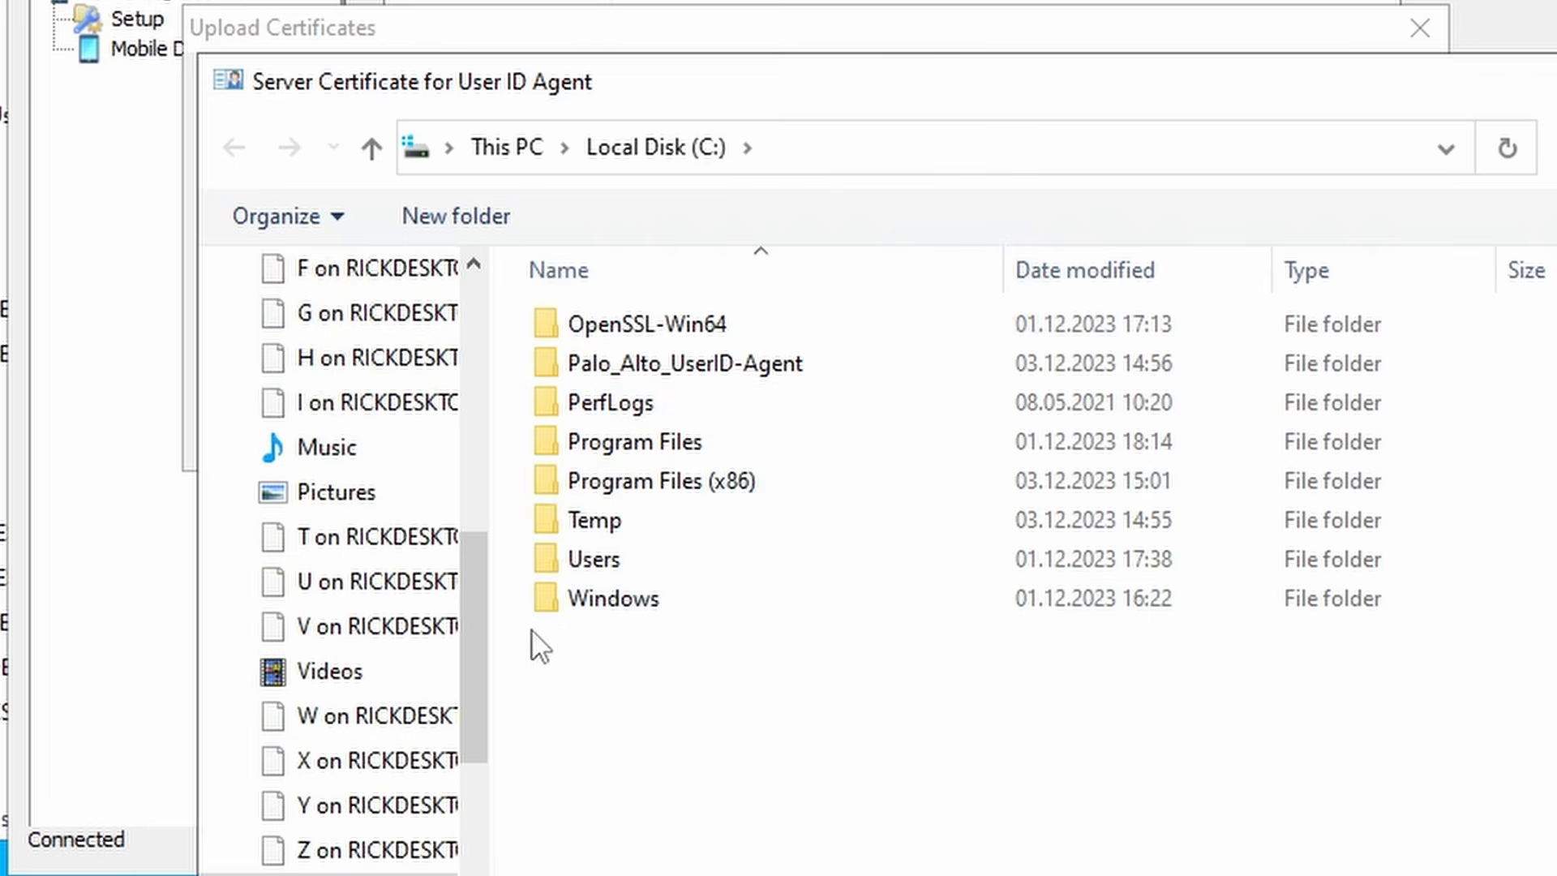
double_click(621, 529)
click(676, 325)
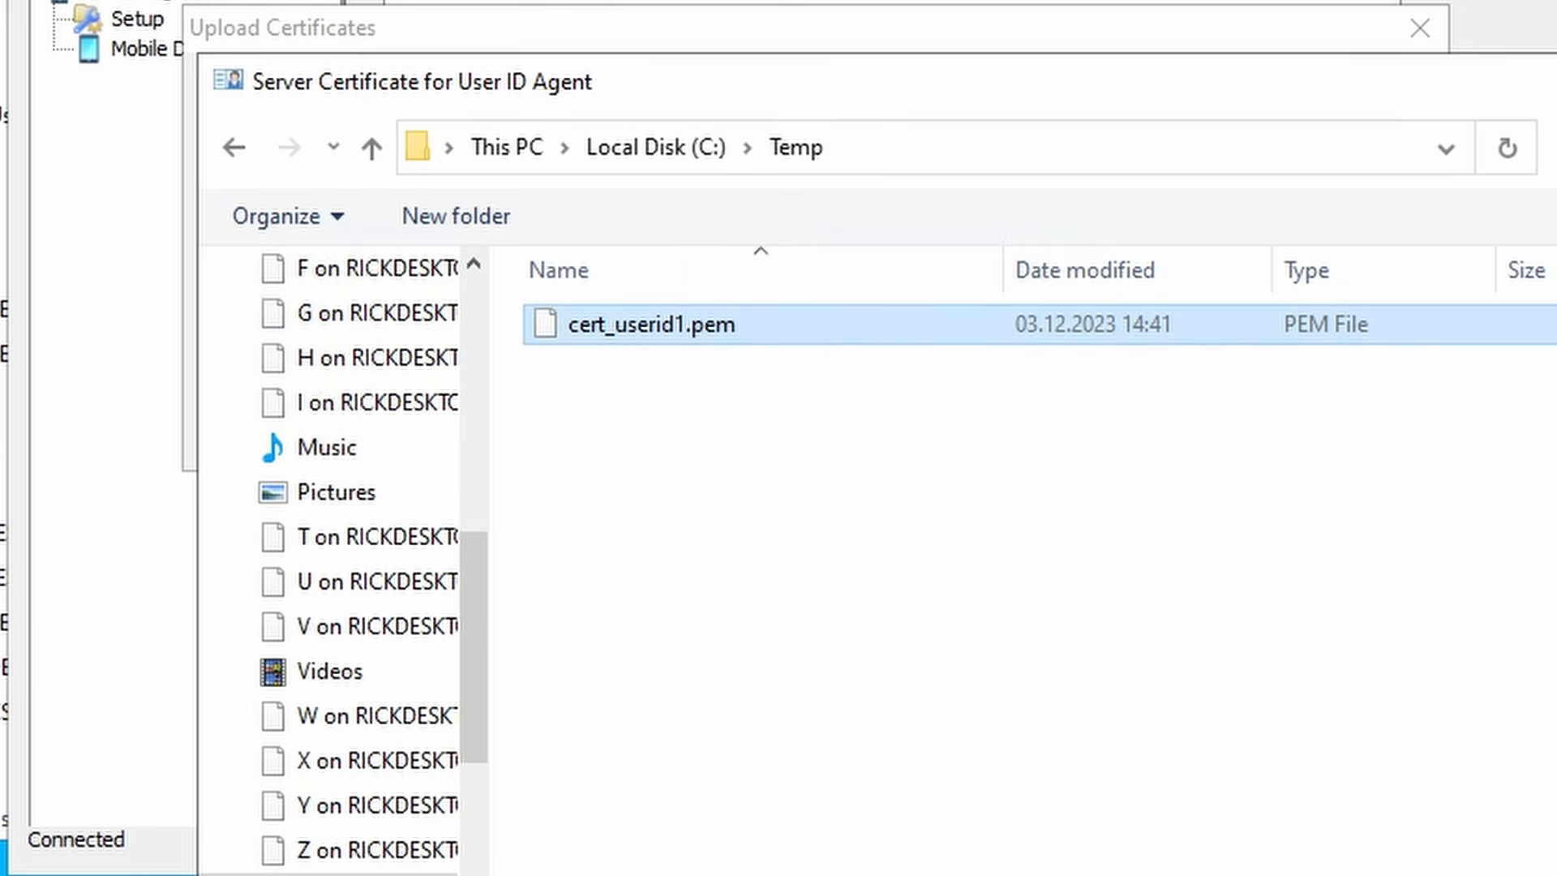
key(Return)
click(689, 272)
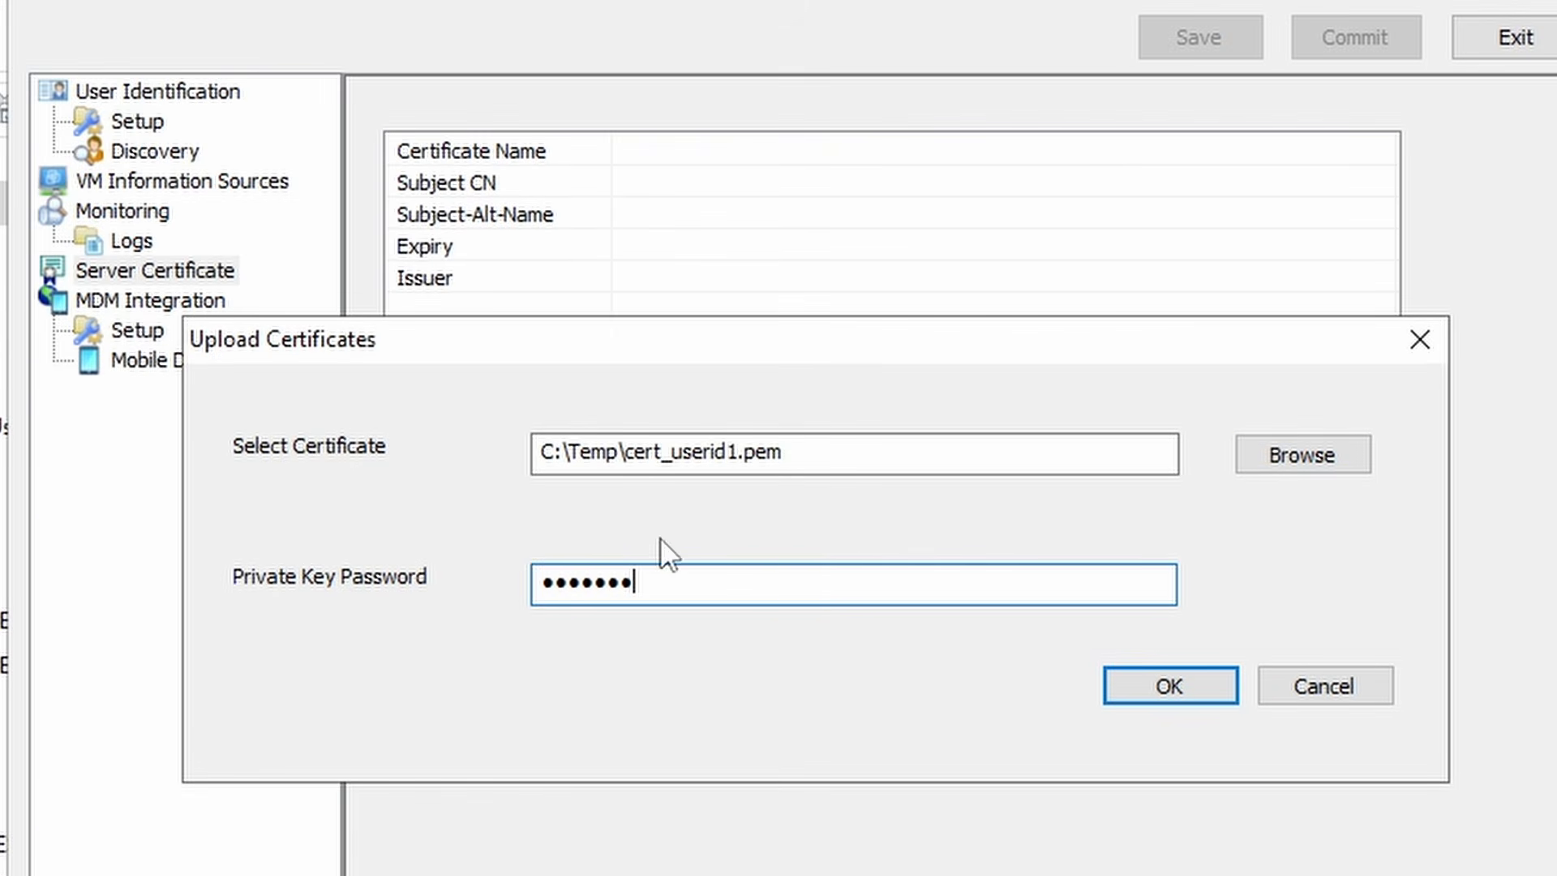
click(1182, 687)
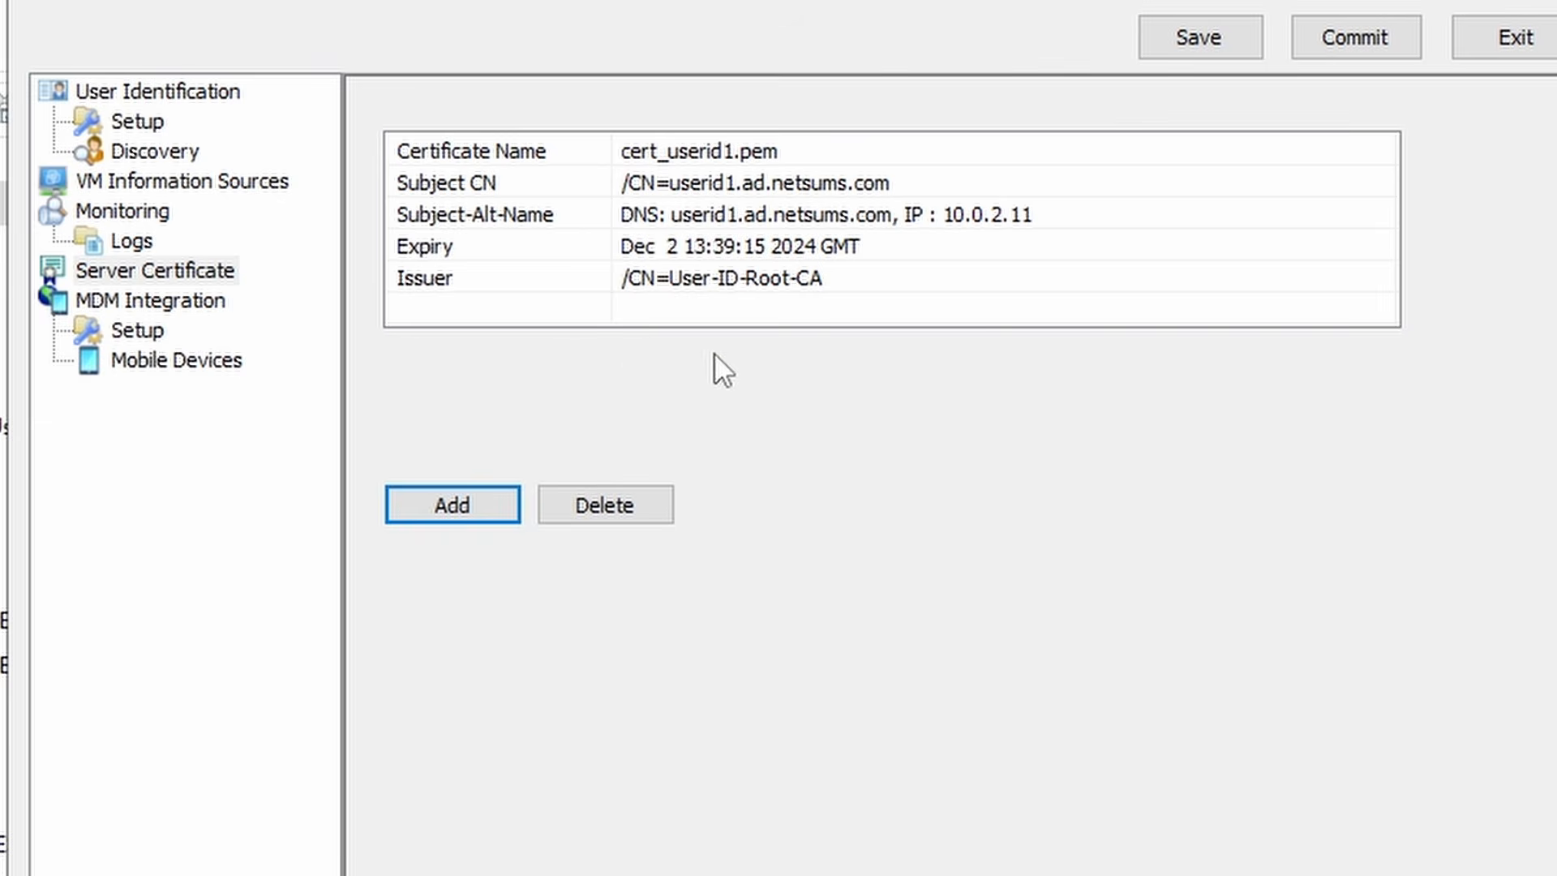
click(758, 214)
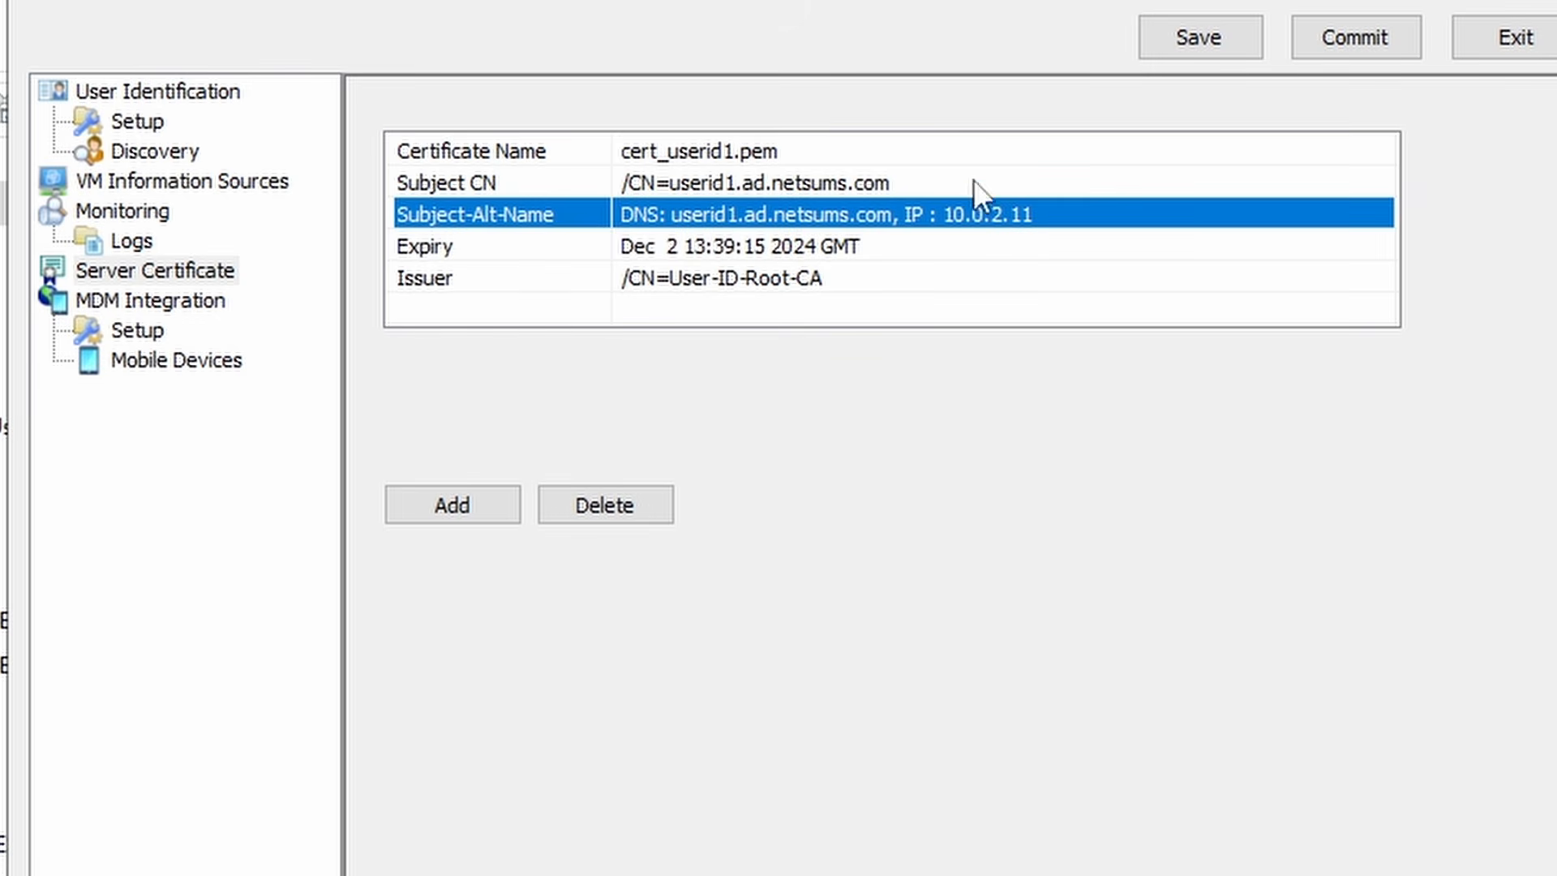
click(1359, 46)
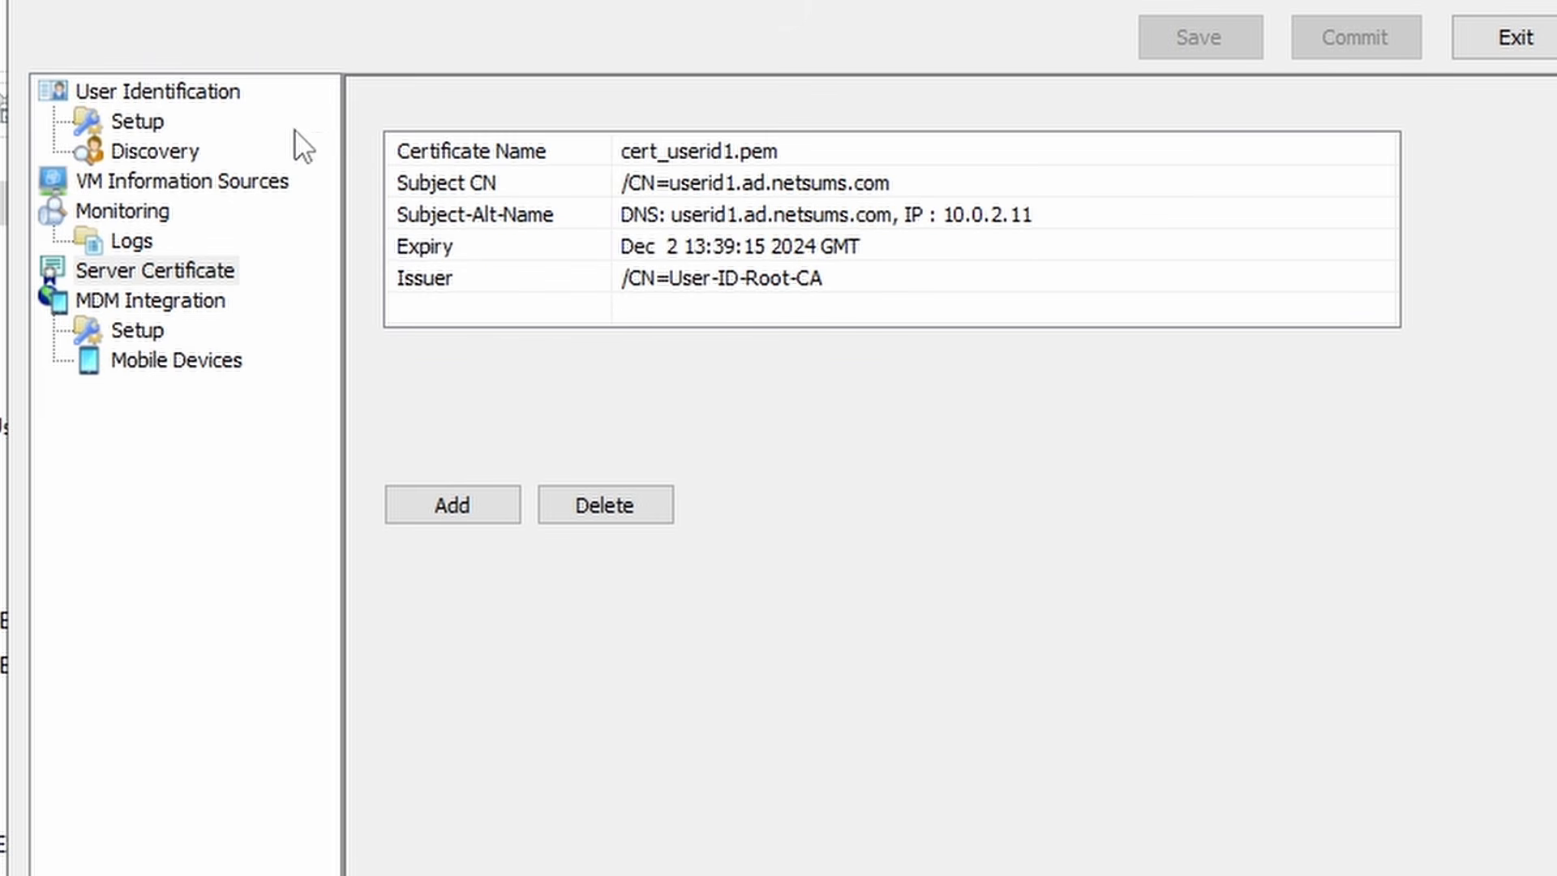
- Confirm the agent is running with firewall 10.0.2.1 listed as a connected device
click(182, 96)
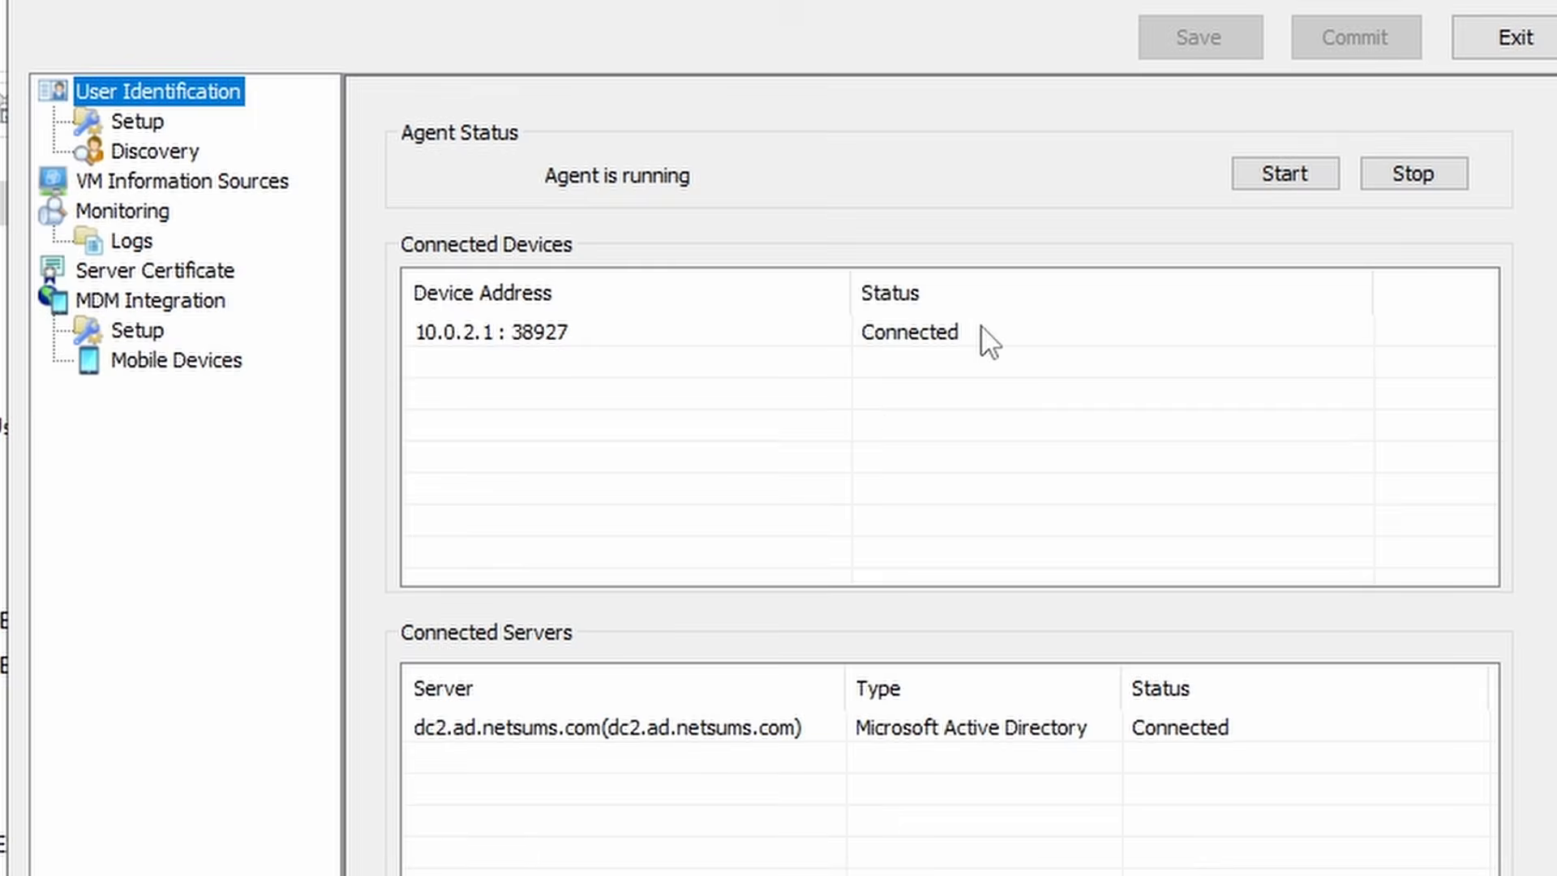
click(981, 329)
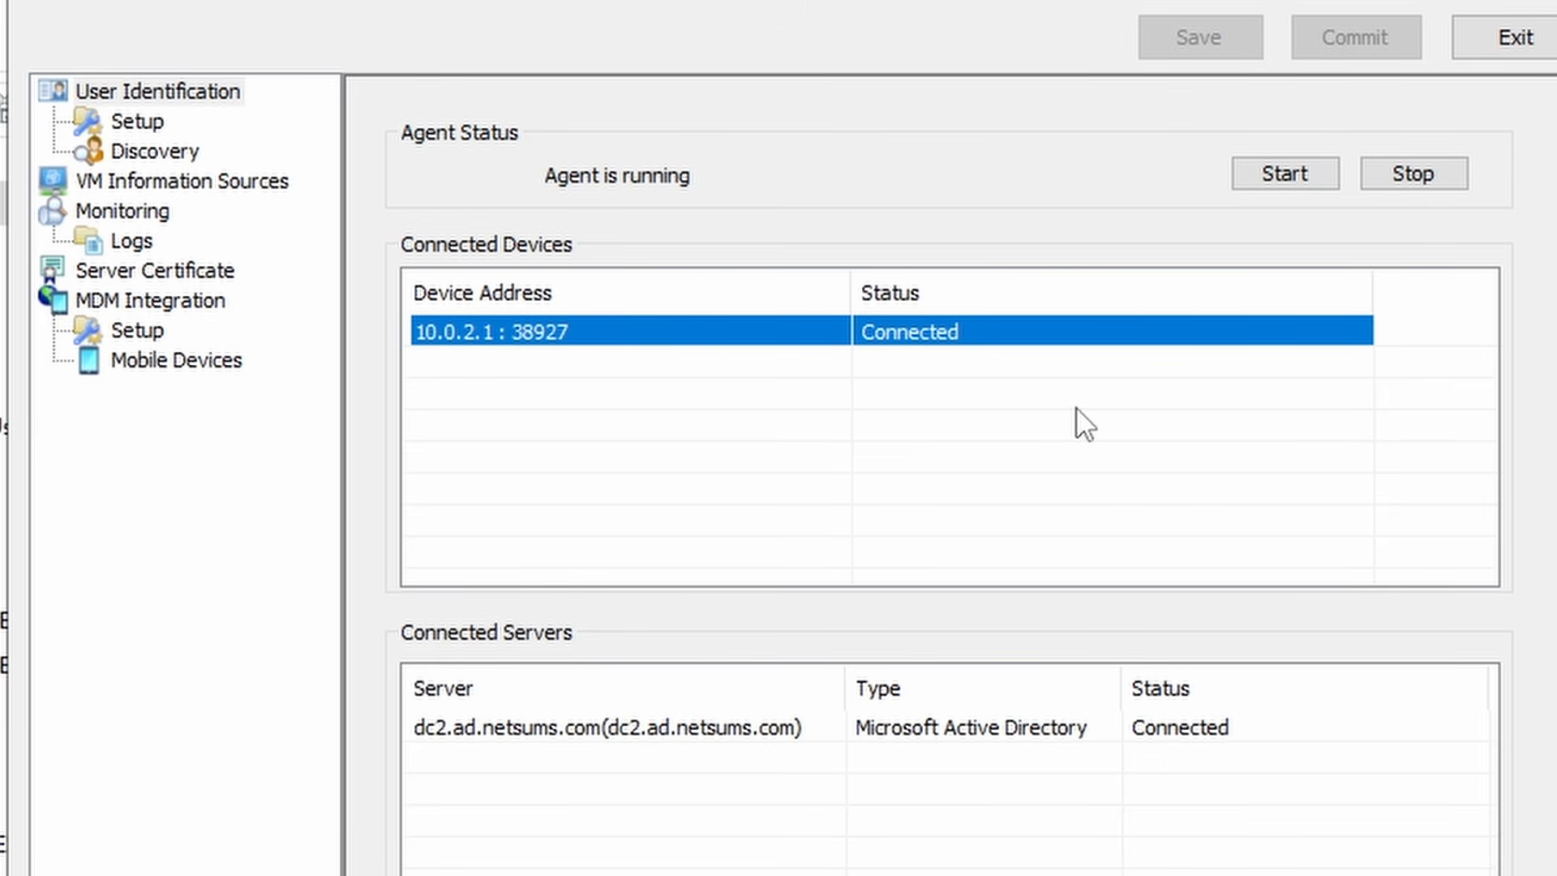
click(123, 216)
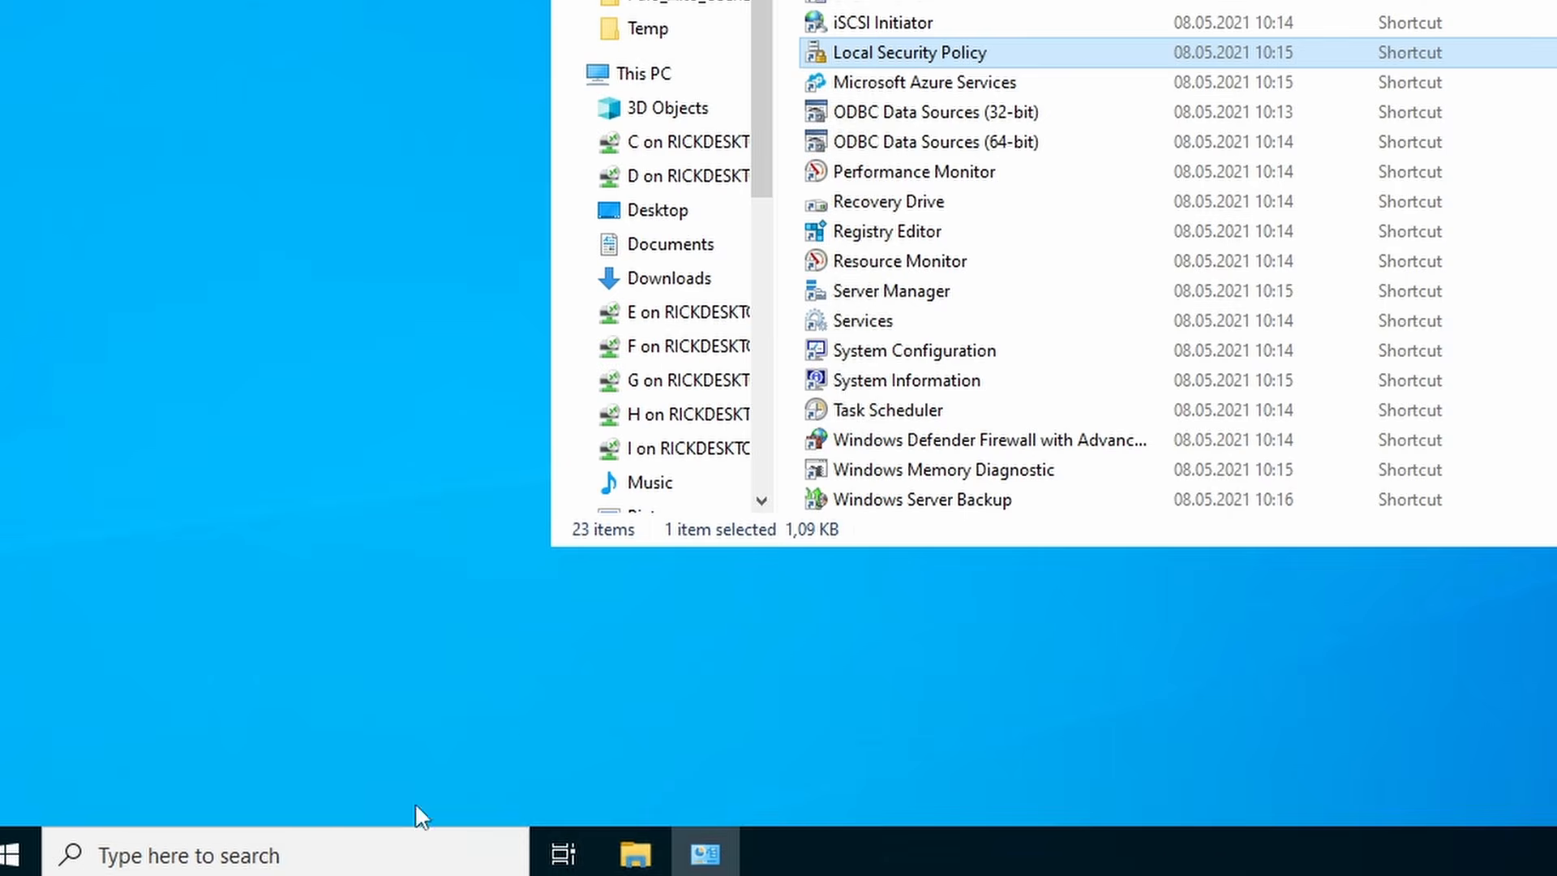
- Search Windows for 'serv' and launch the Services console
click(340, 861)
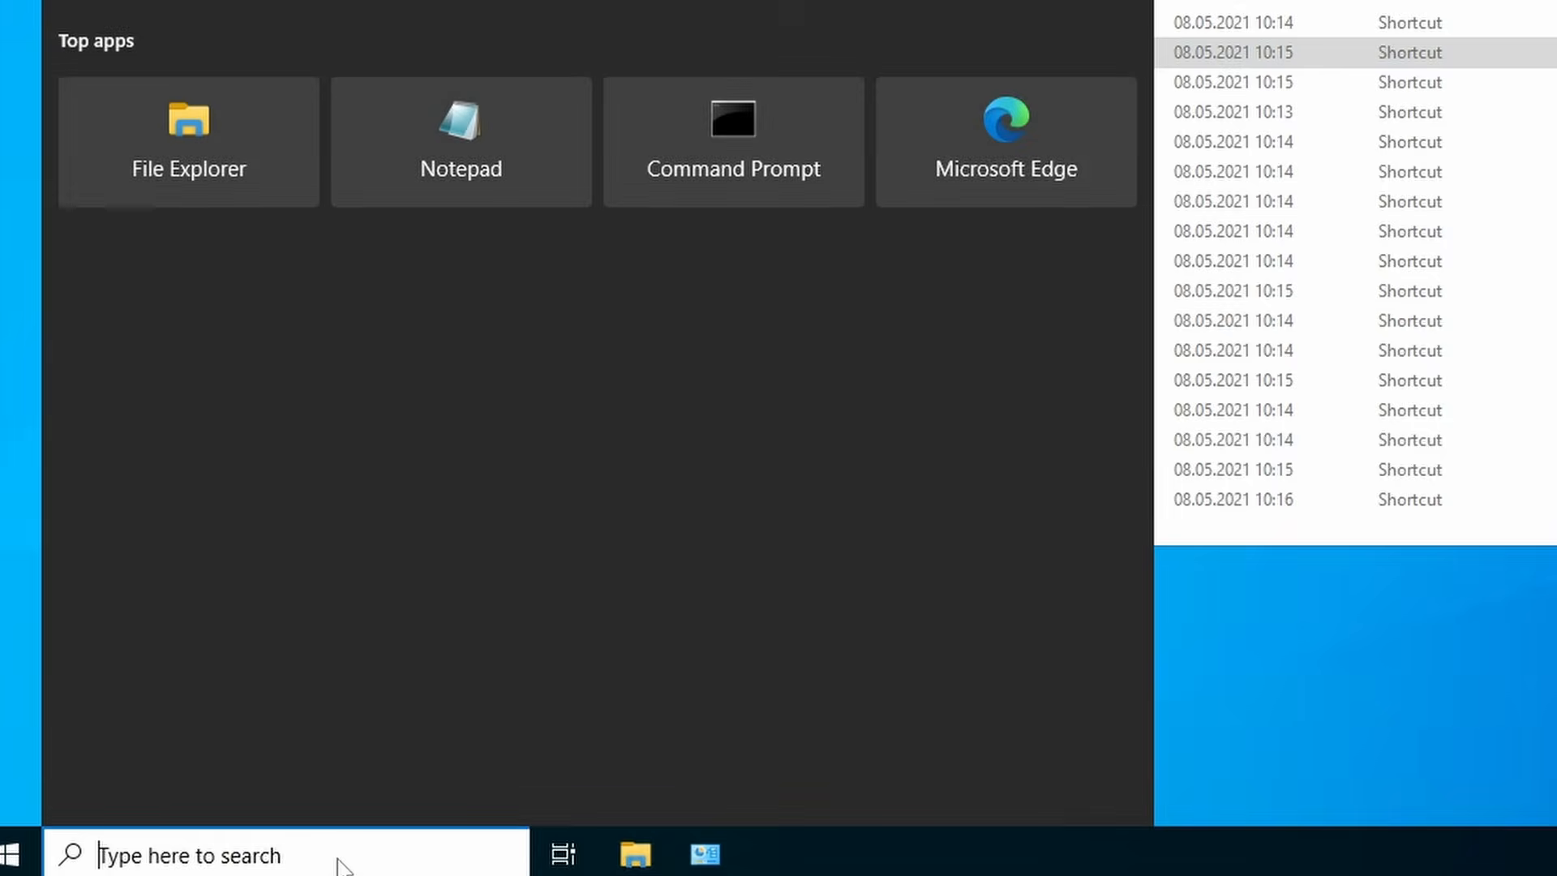
text(serv)
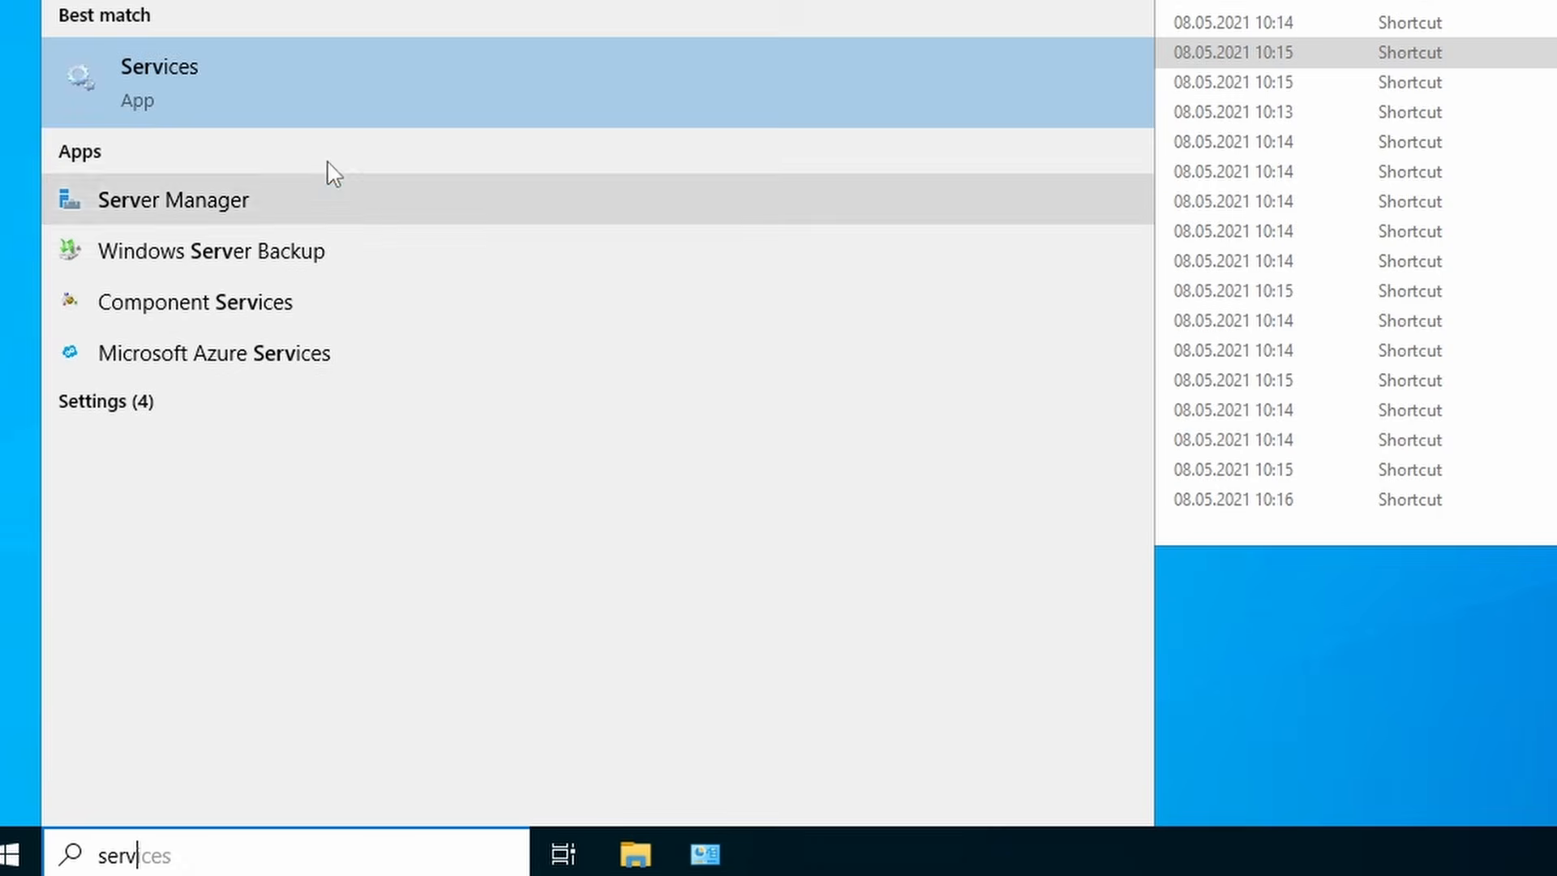
click(323, 88)
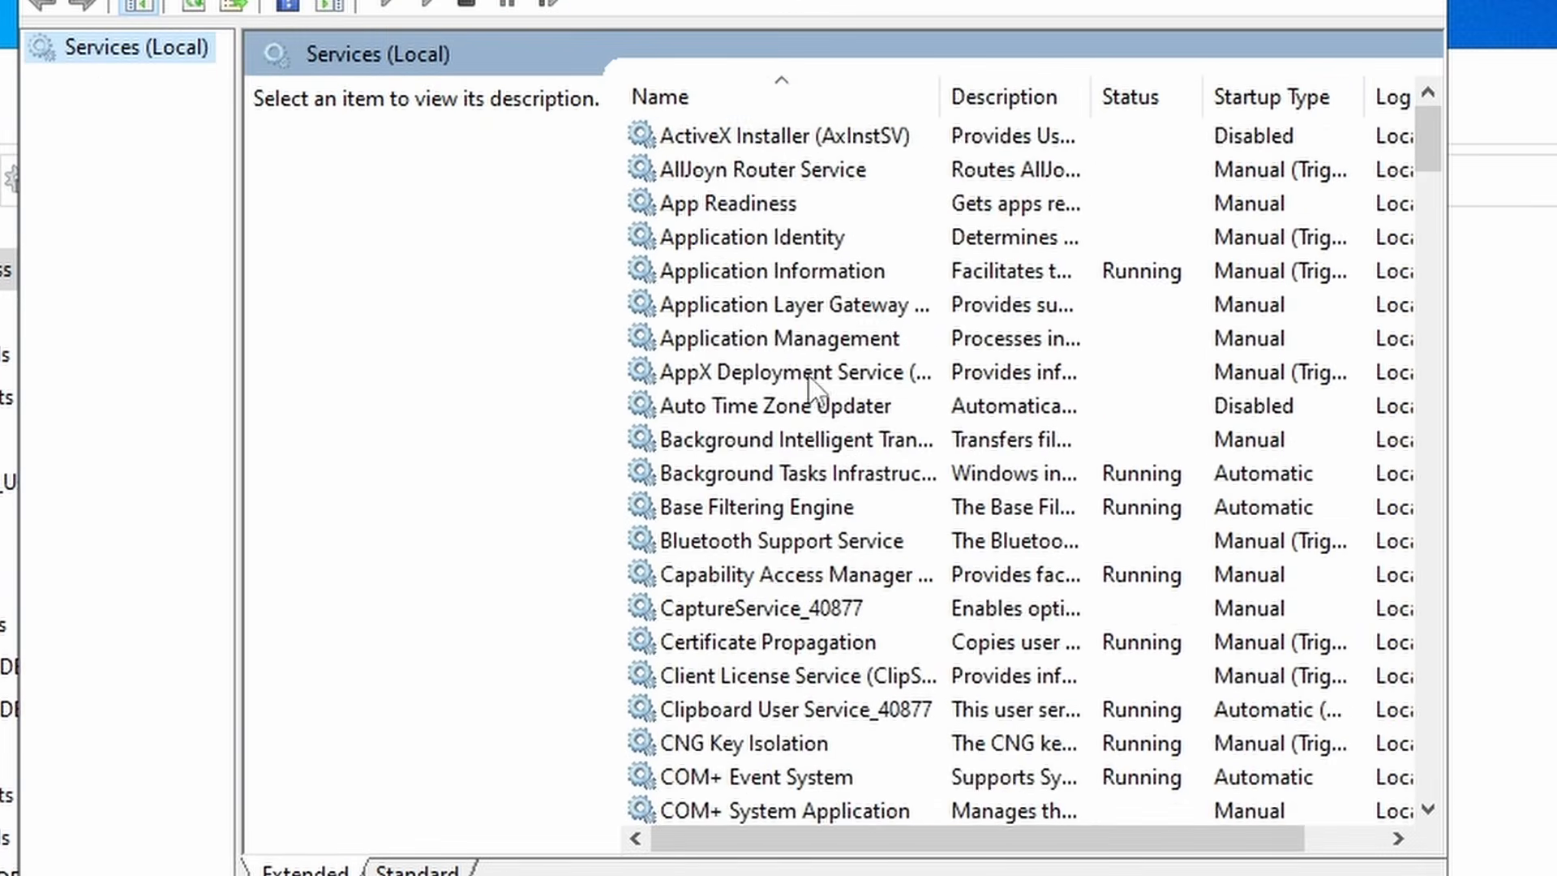
- Open the User-ID Agent service properties and check its Log On account is the domain service account
scroll(811, 381, down, 1)
scroll(810, 381, down, 20)
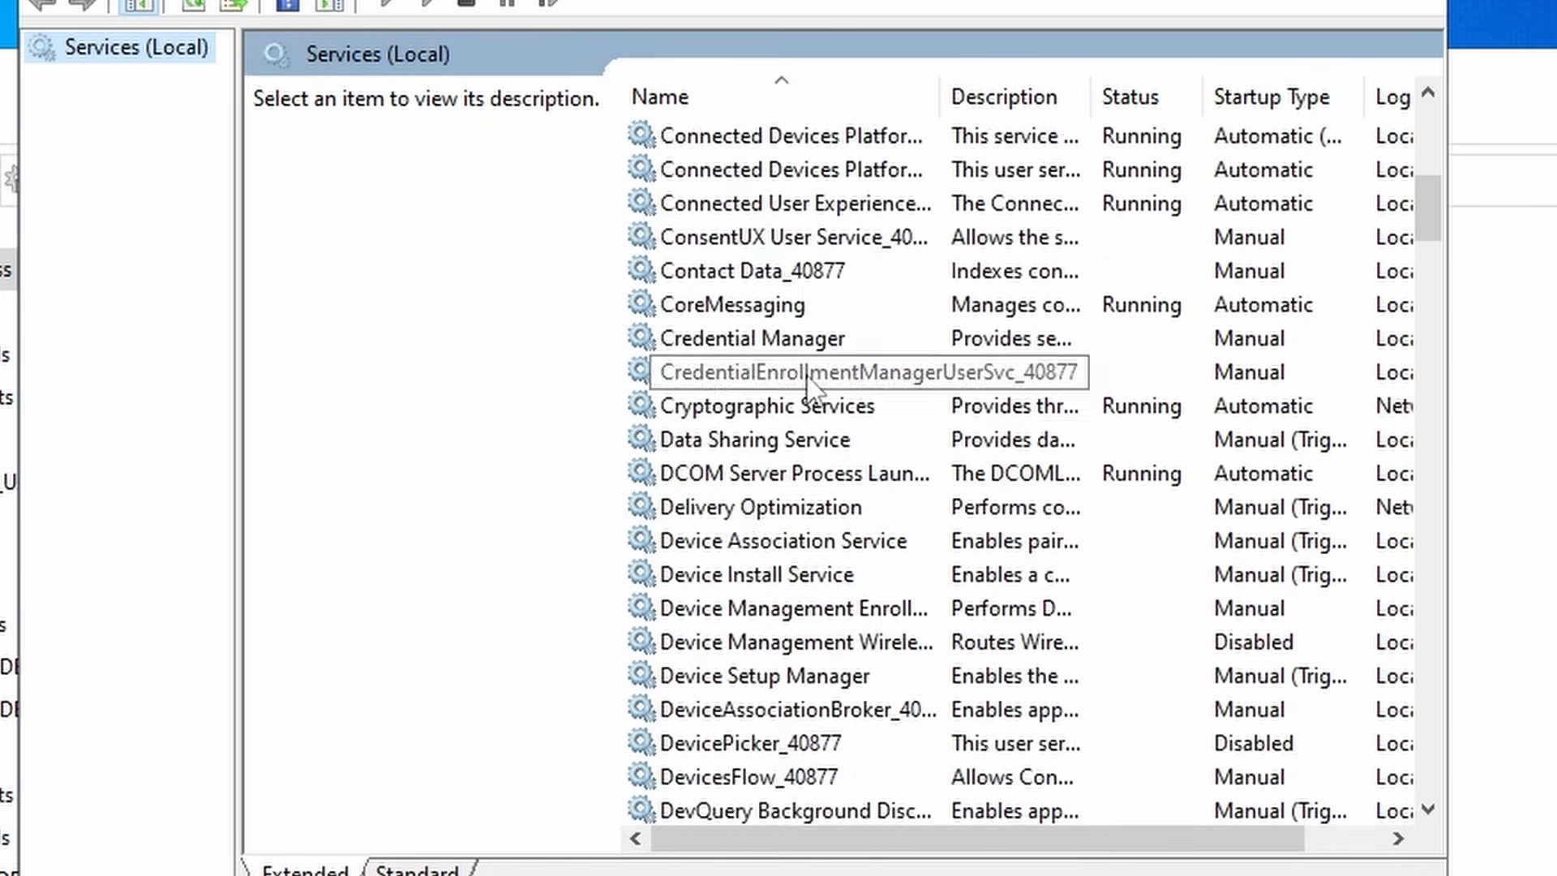
scroll(808, 378, down, 13)
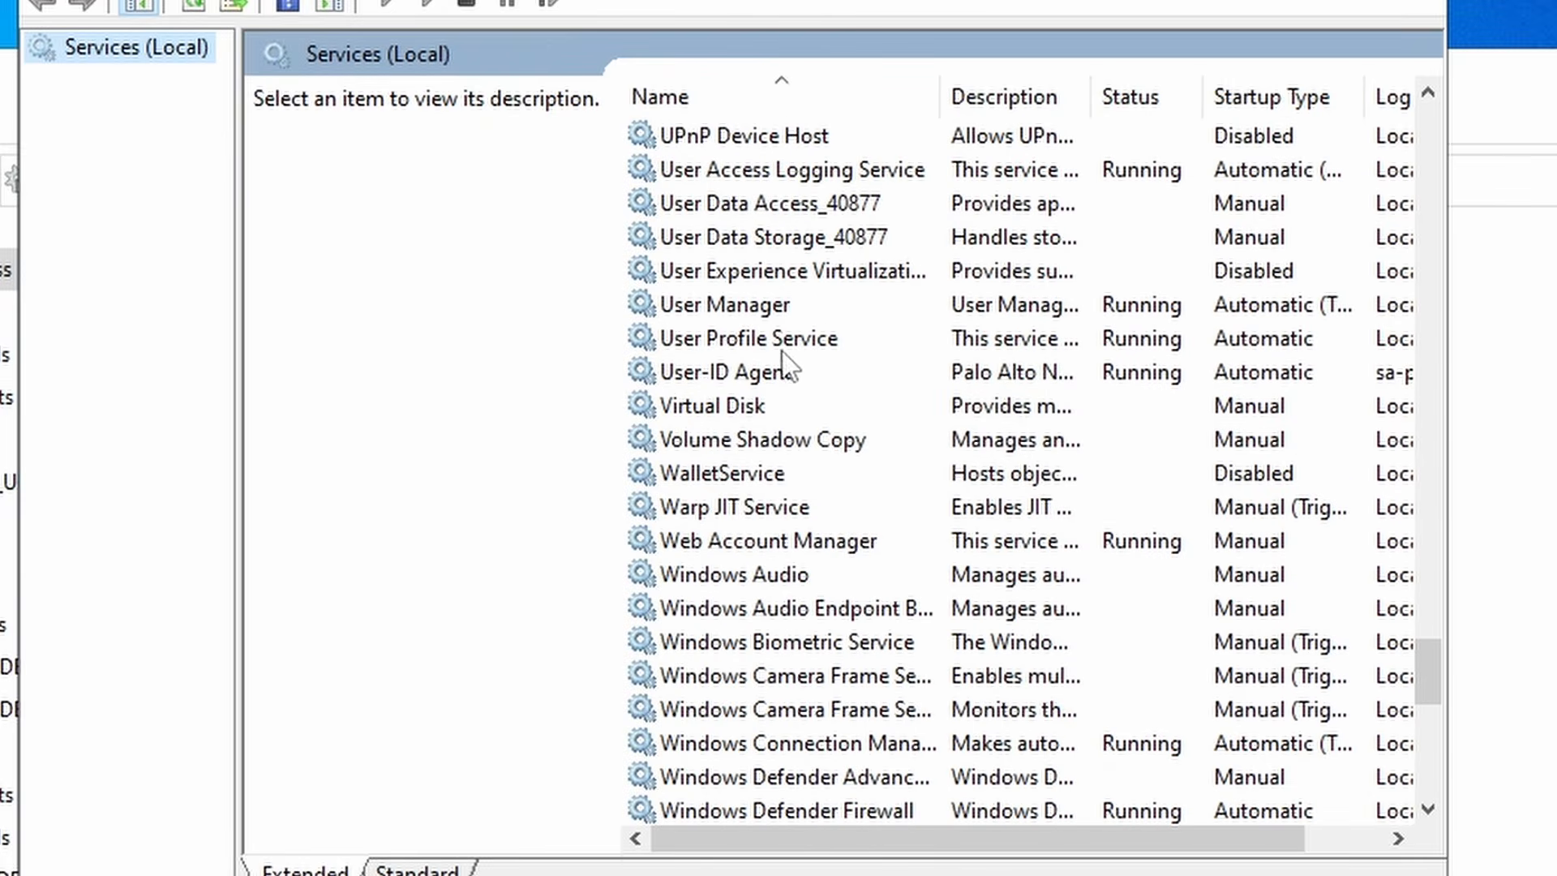
click(722, 371)
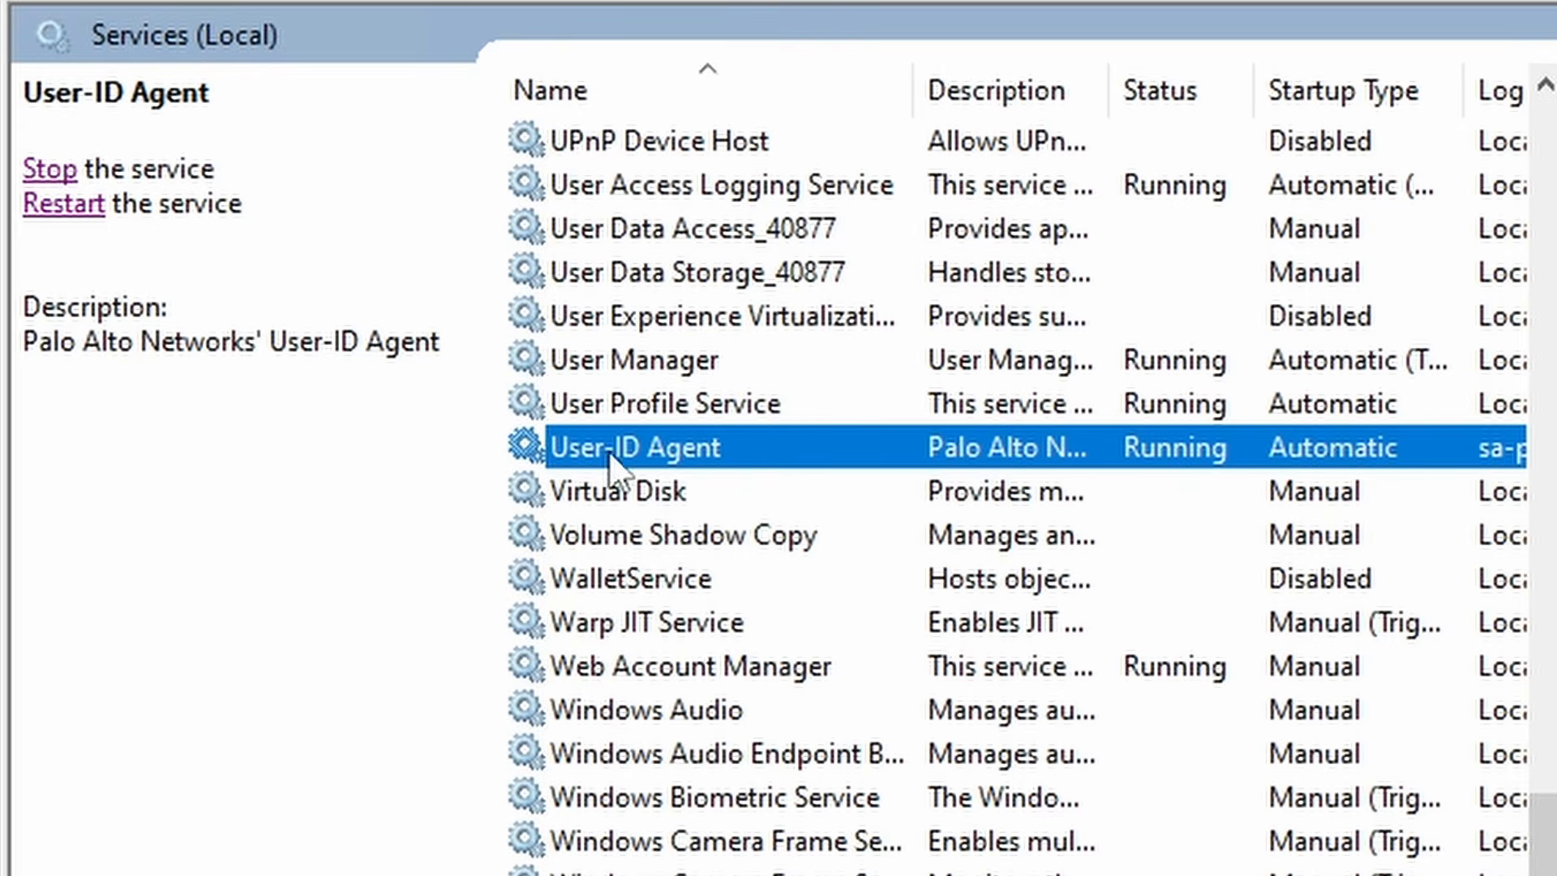
double_click(719, 446)
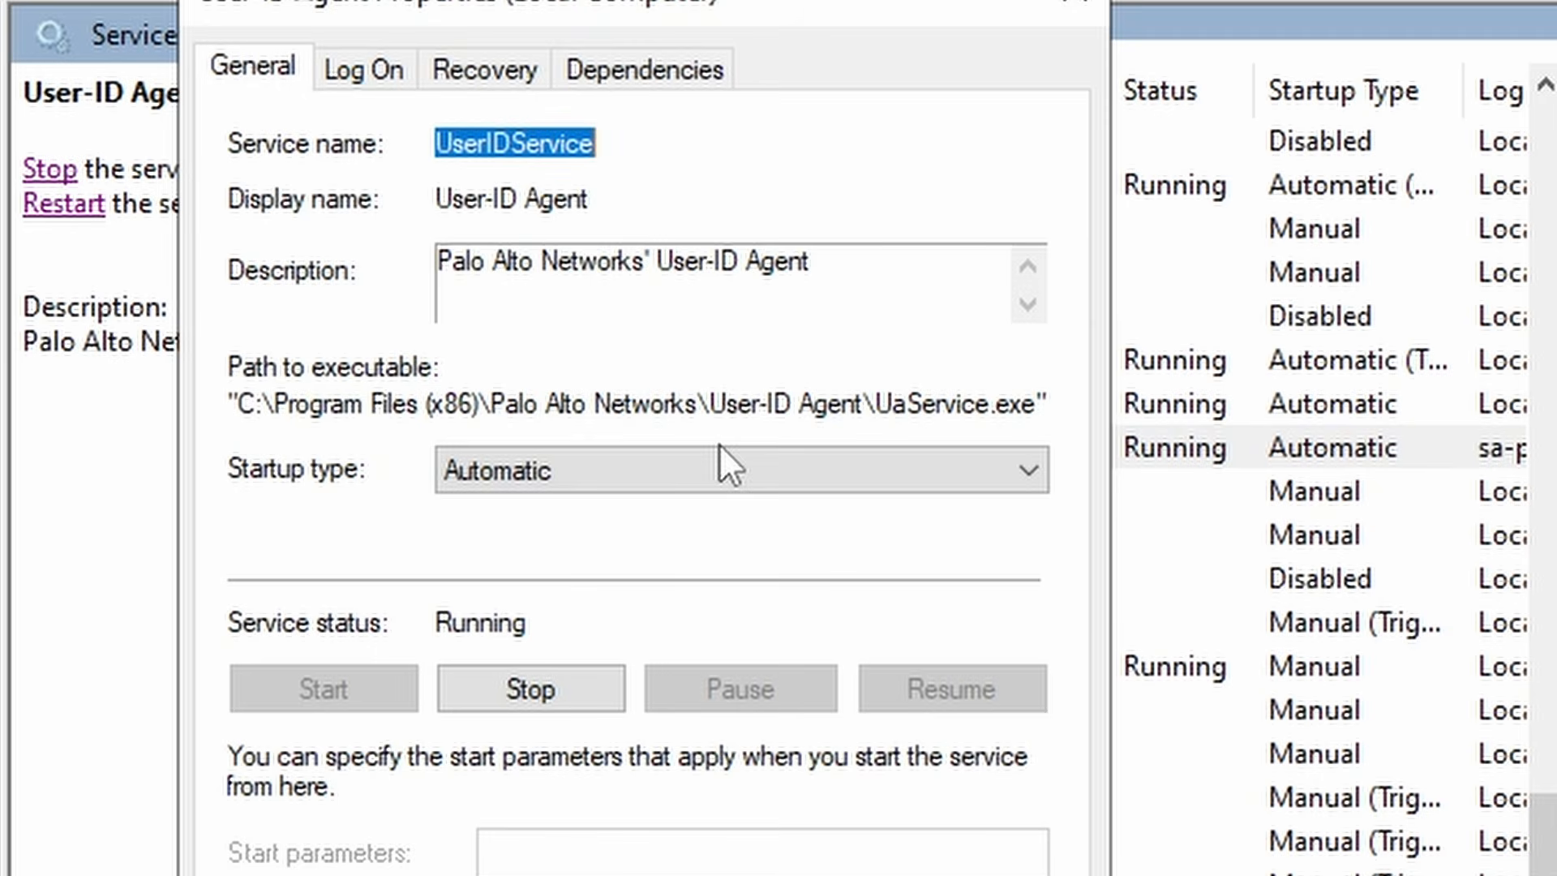
click(378, 77)
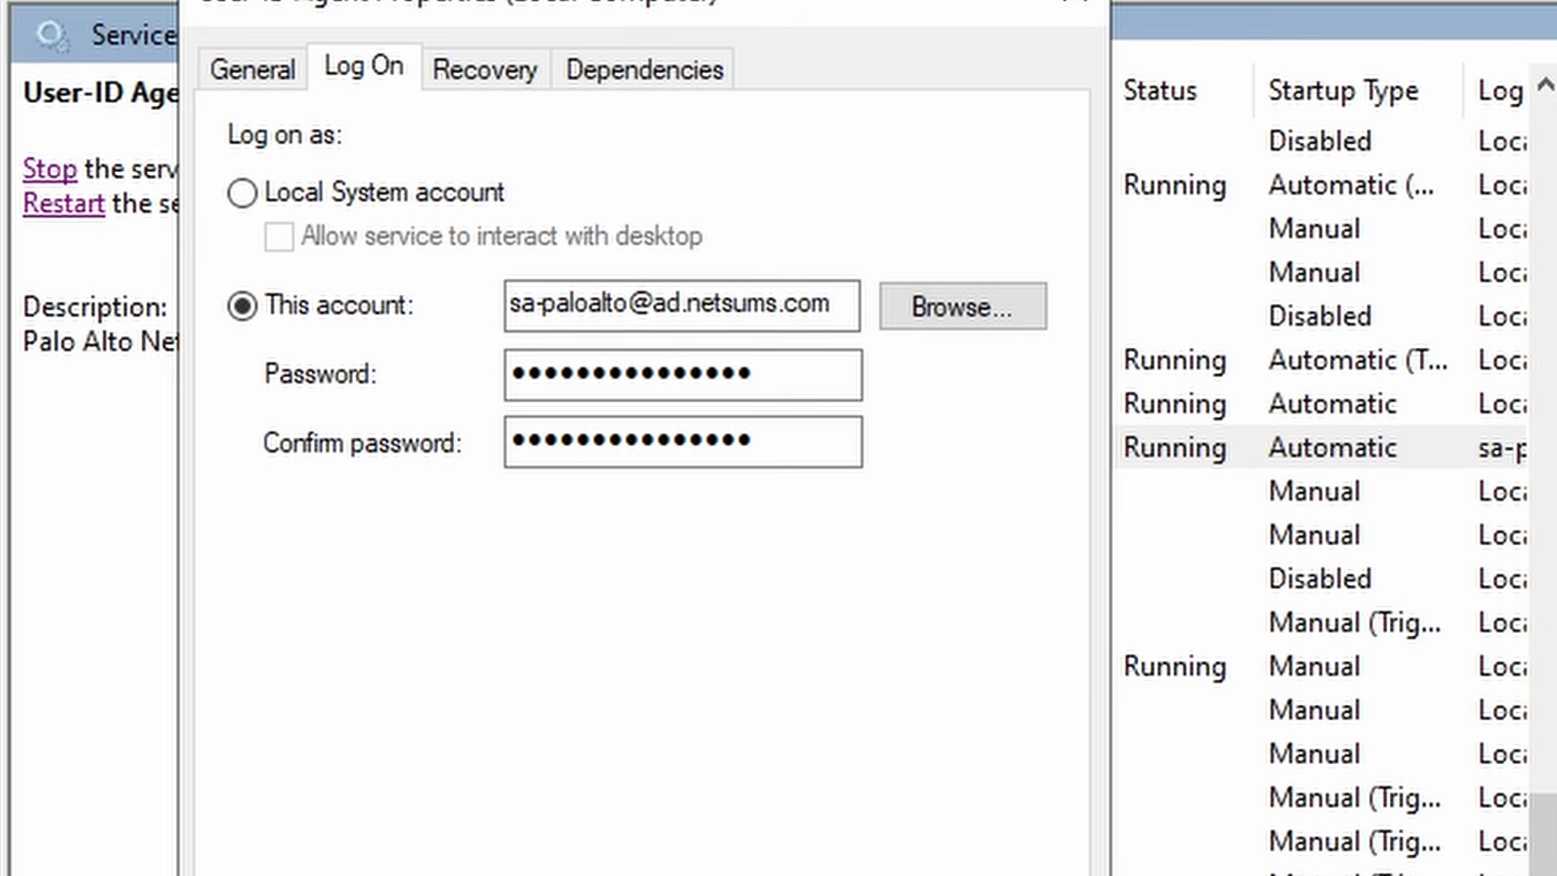
drag(838, 306, 471, 313)
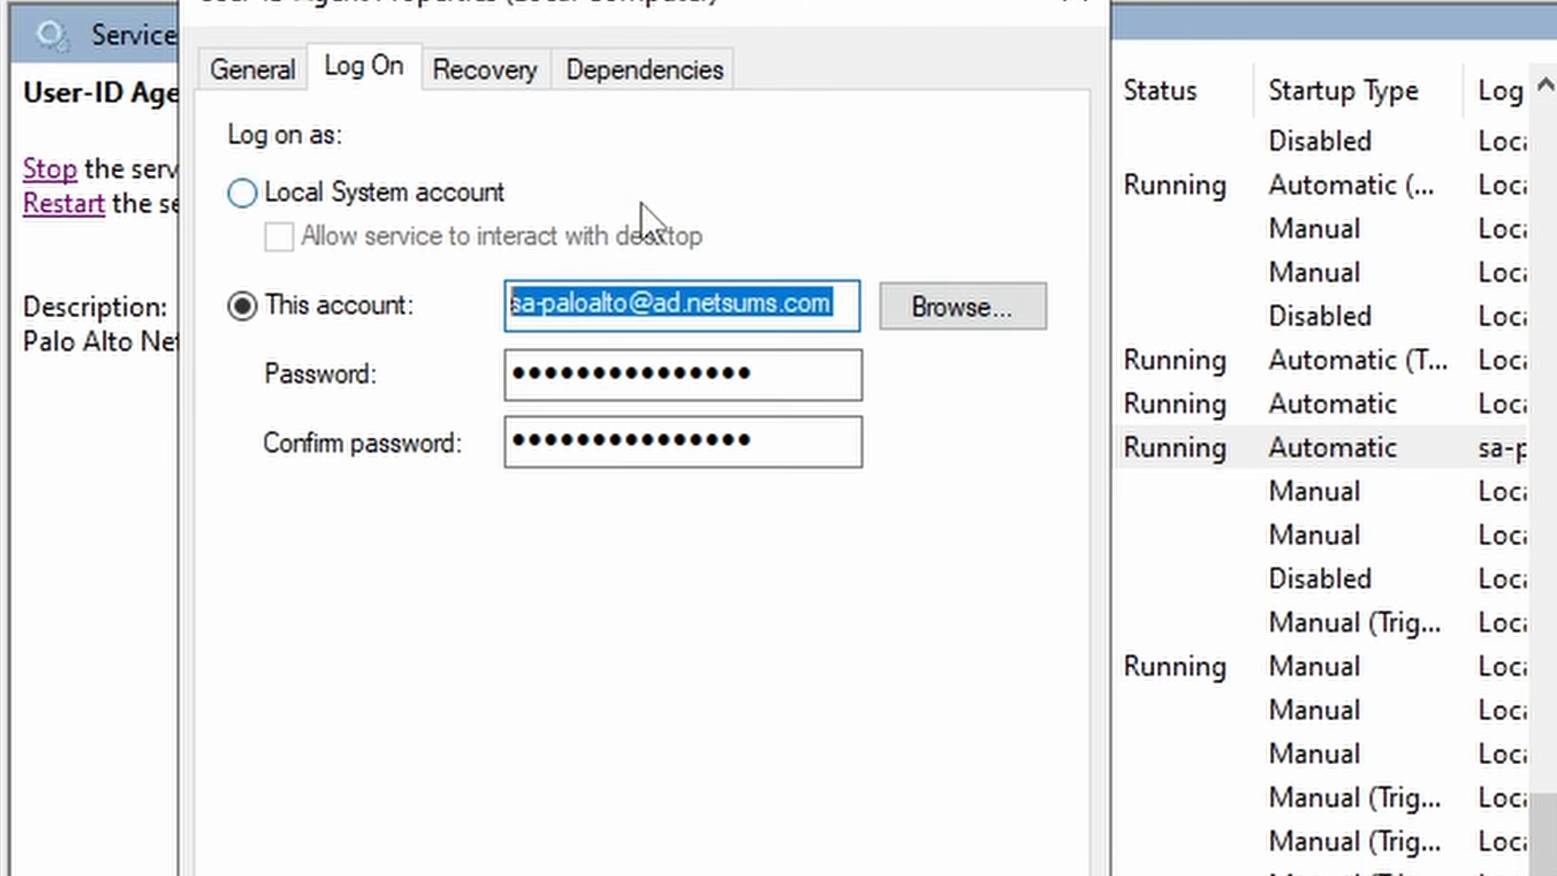
click(689, 305)
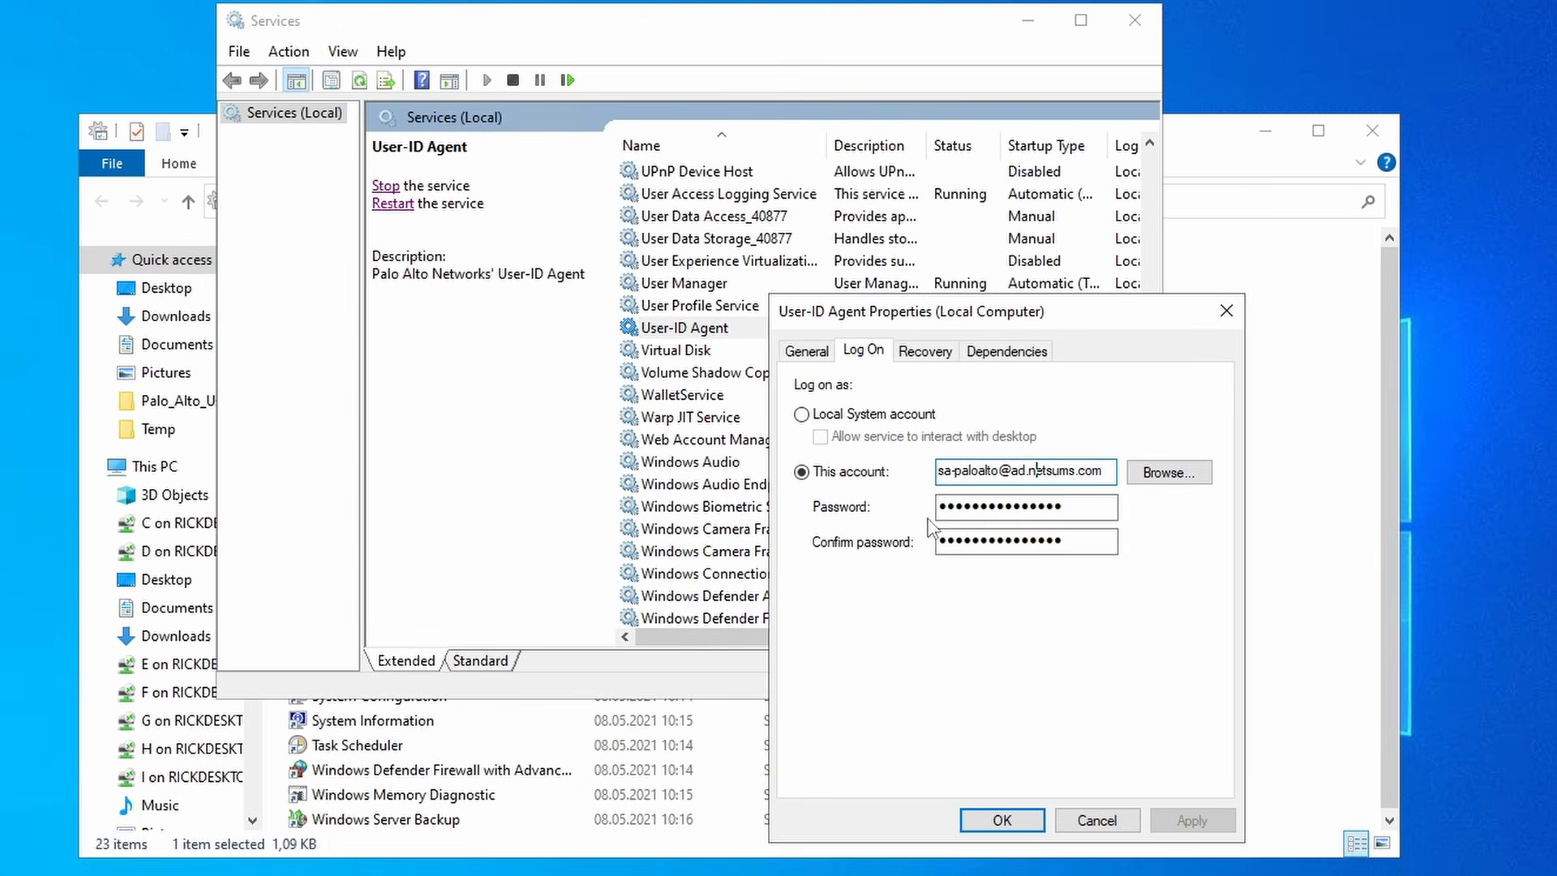
click(948, 541)
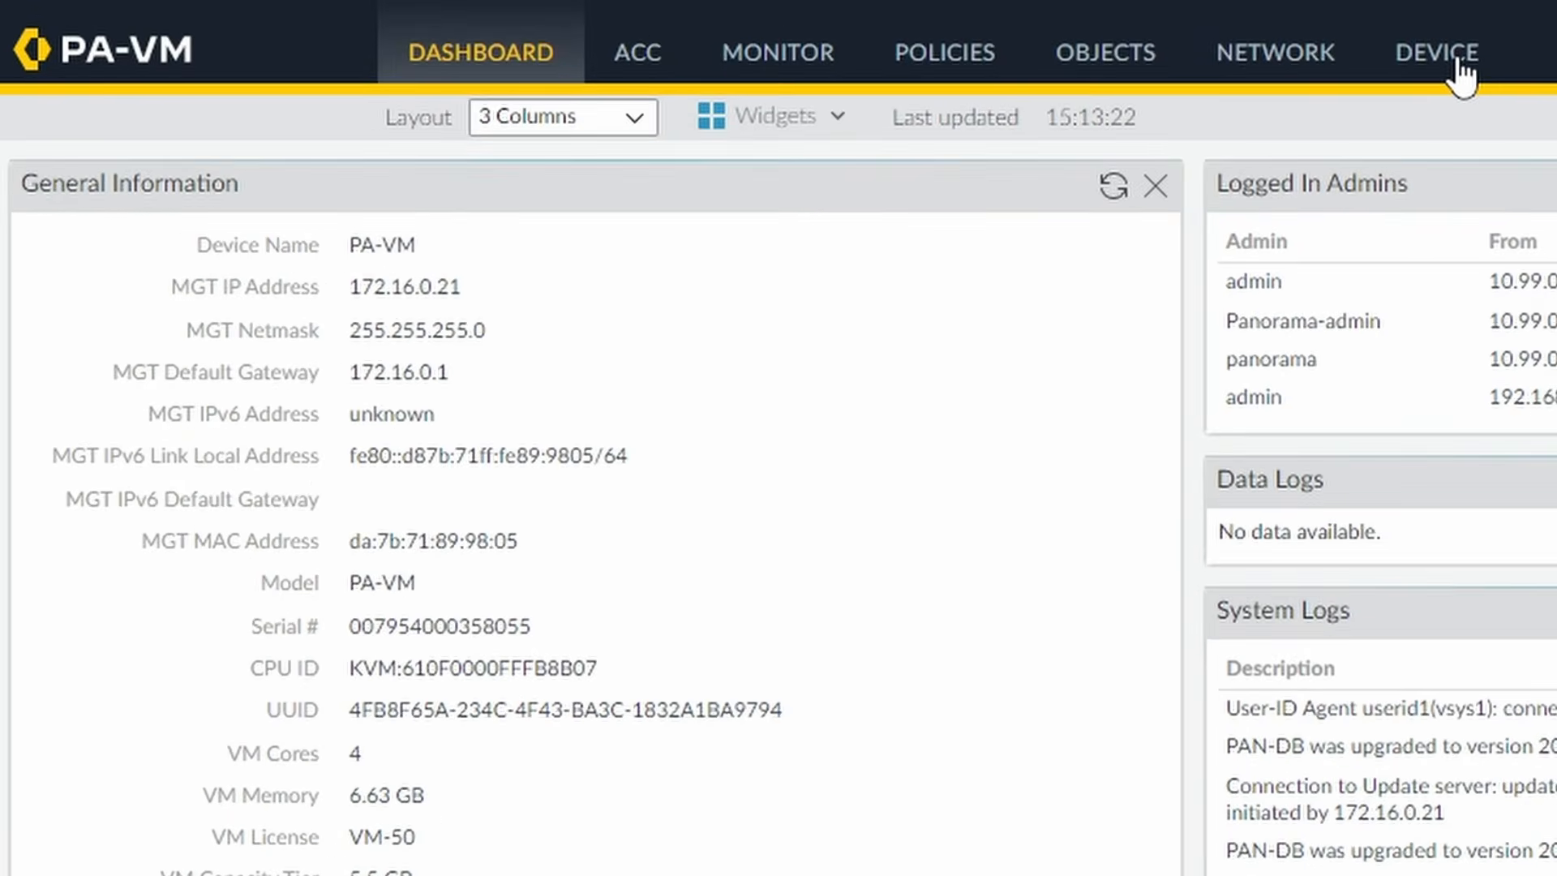
- Verify agent userid1 is enabled on port 5007, then view traffic logs for port 5007
click(1099, 56)
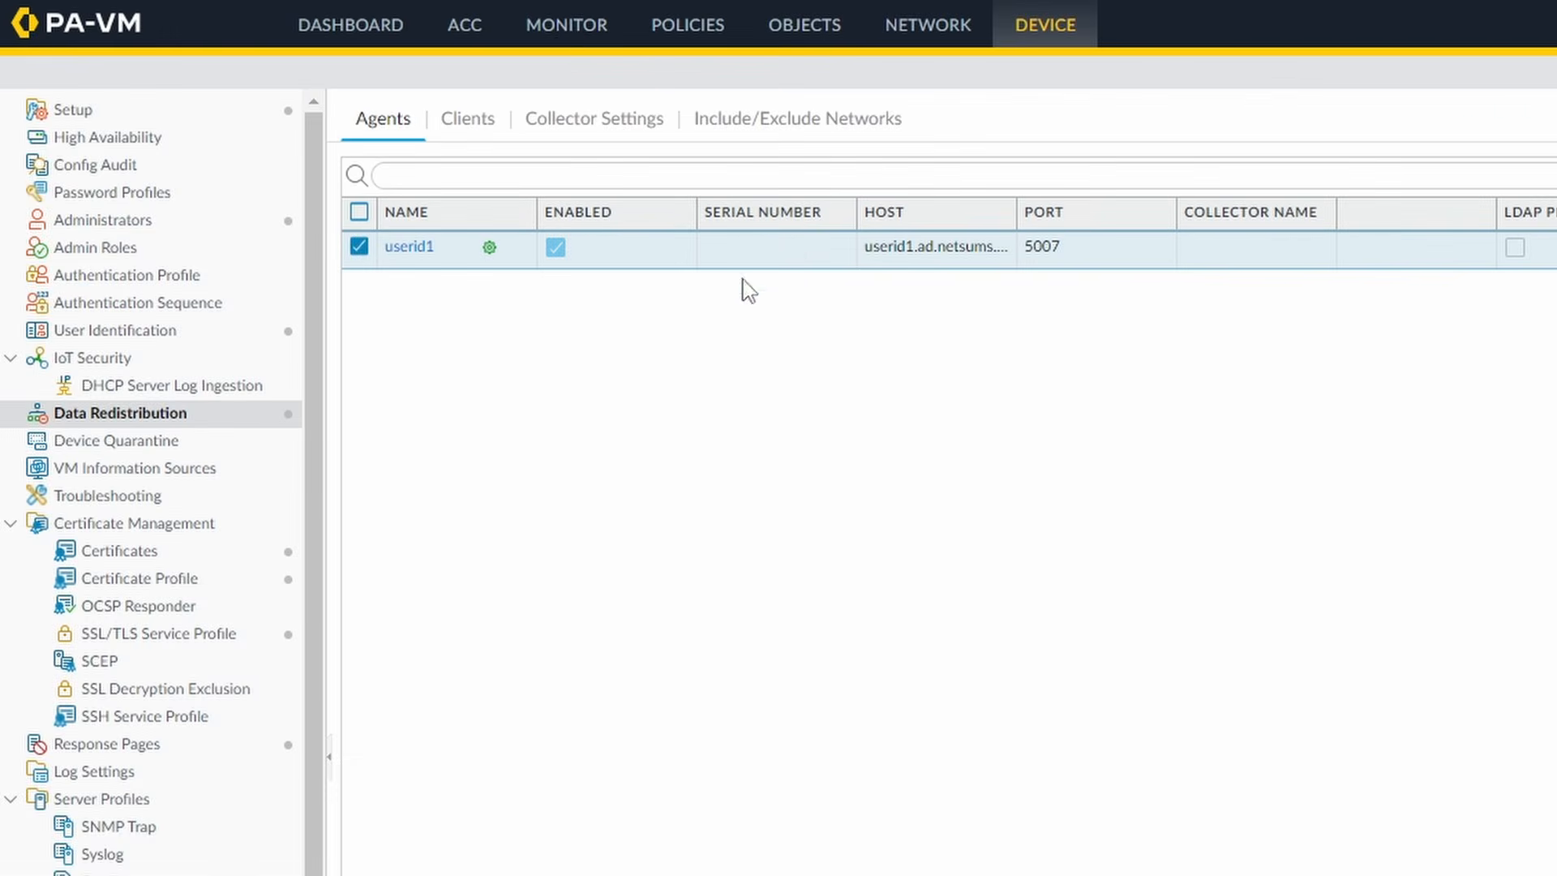
click(566, 26)
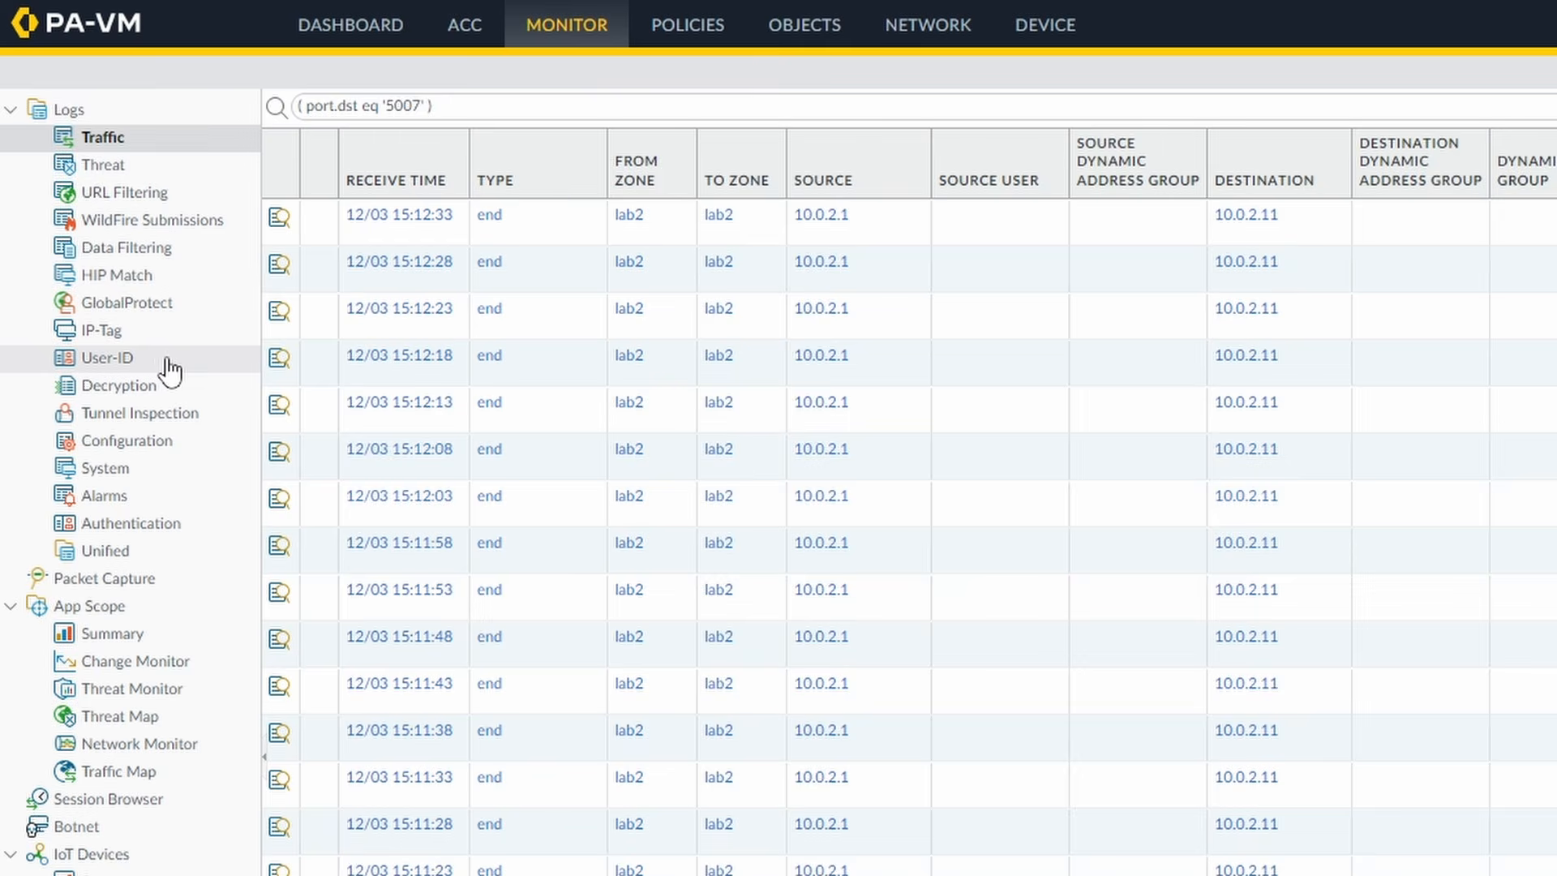
- Open the User-ID log and widen the Source Name and User Provided By Source columns
click(160, 362)
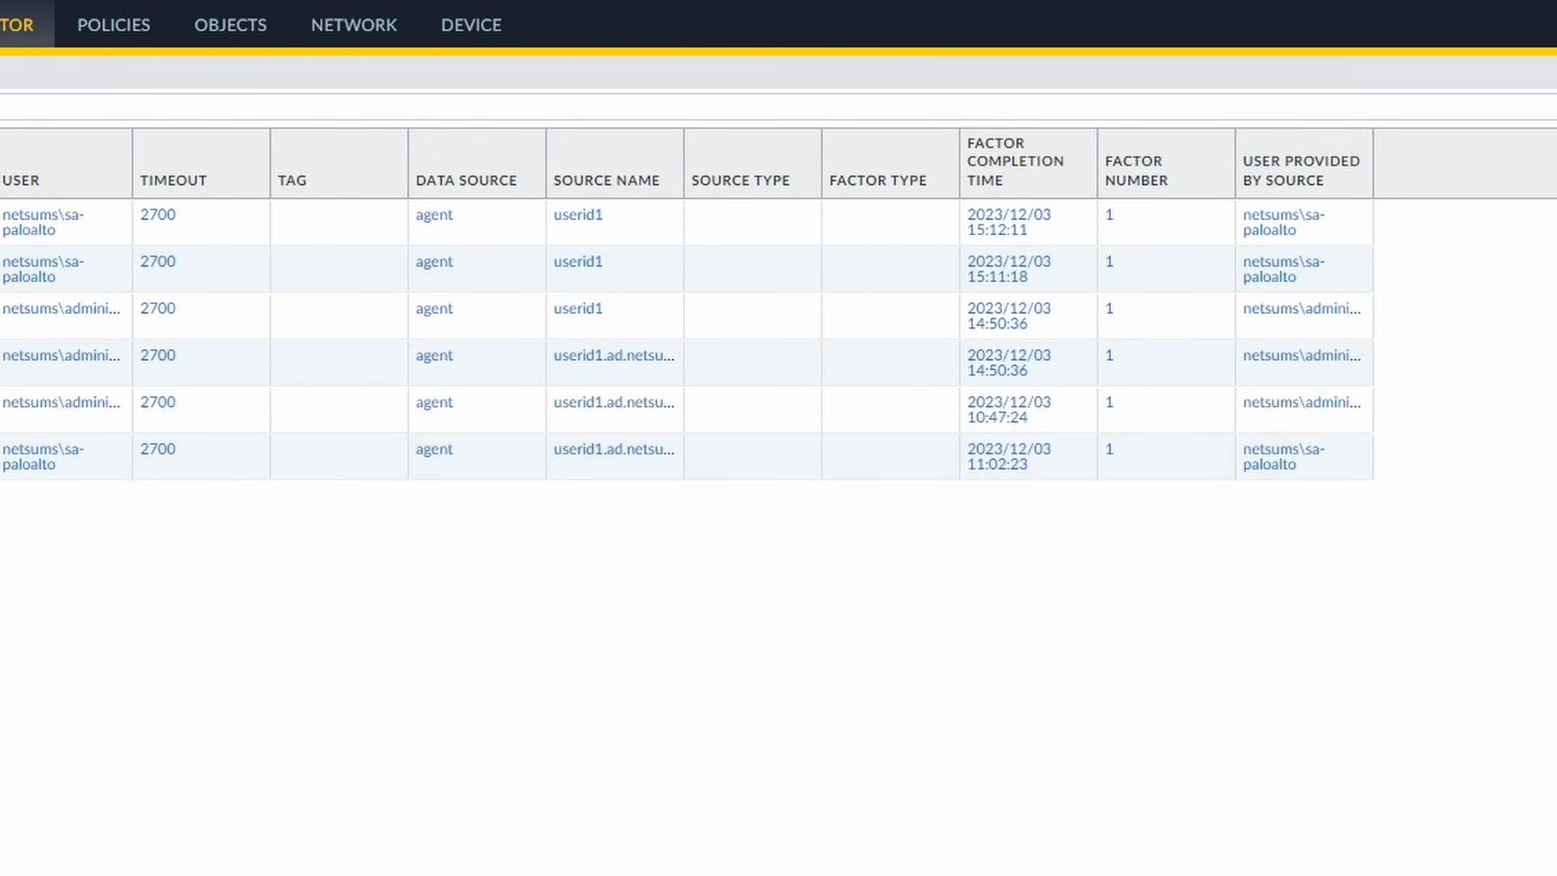
drag(684, 154, 817, 154)
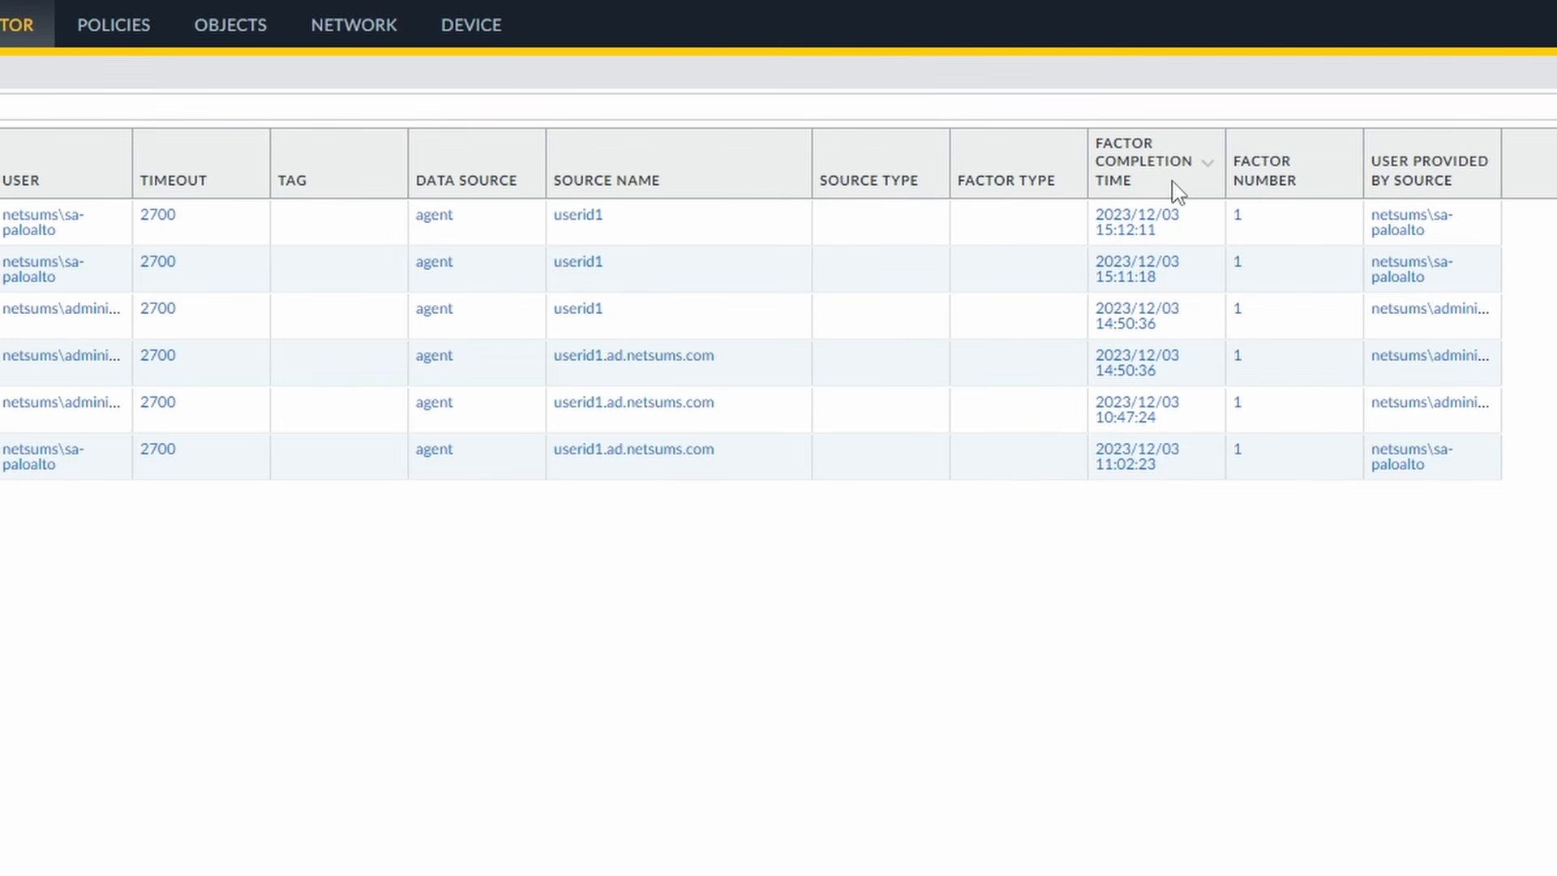
click(1475, 231)
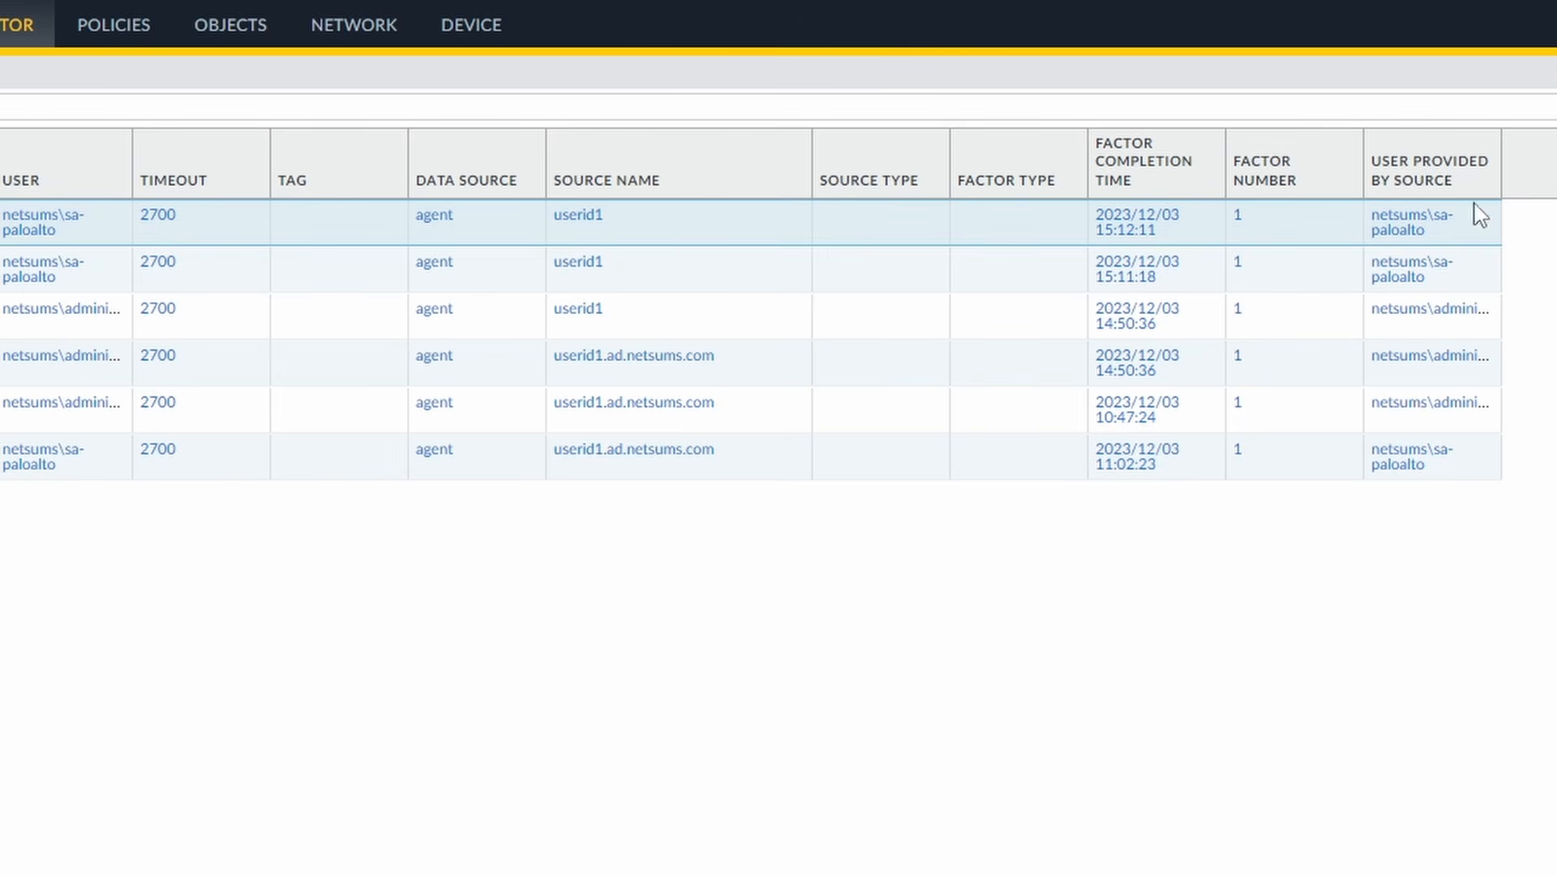
drag(1501, 164, 1555, 163)
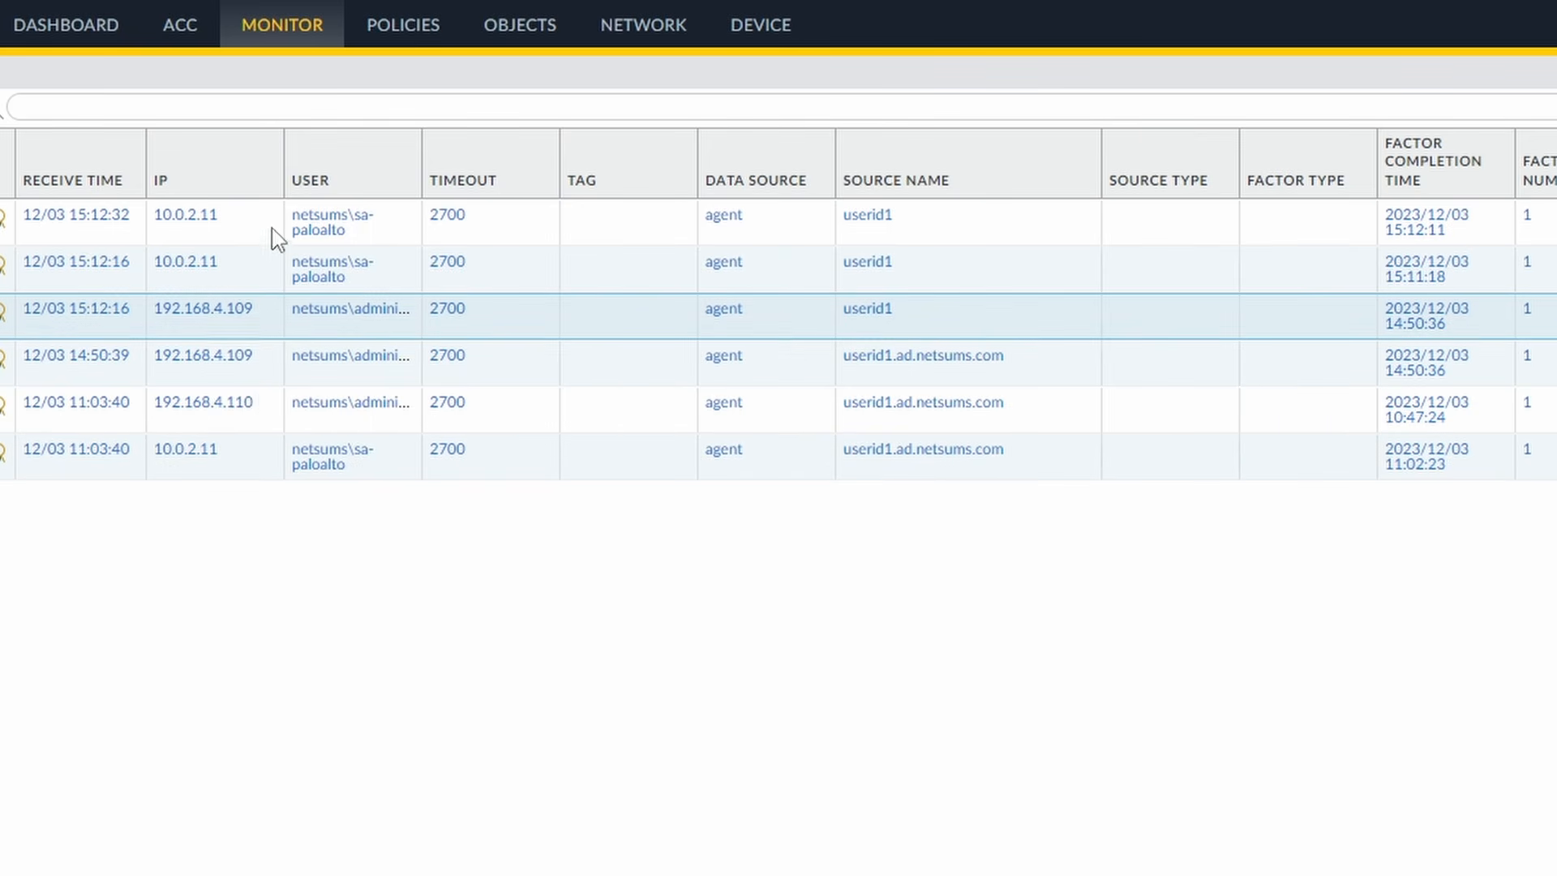
- Inspect the newest User-ID mapping entries, then show and clear the port 5007 traffic filter
shift+click(274, 235)
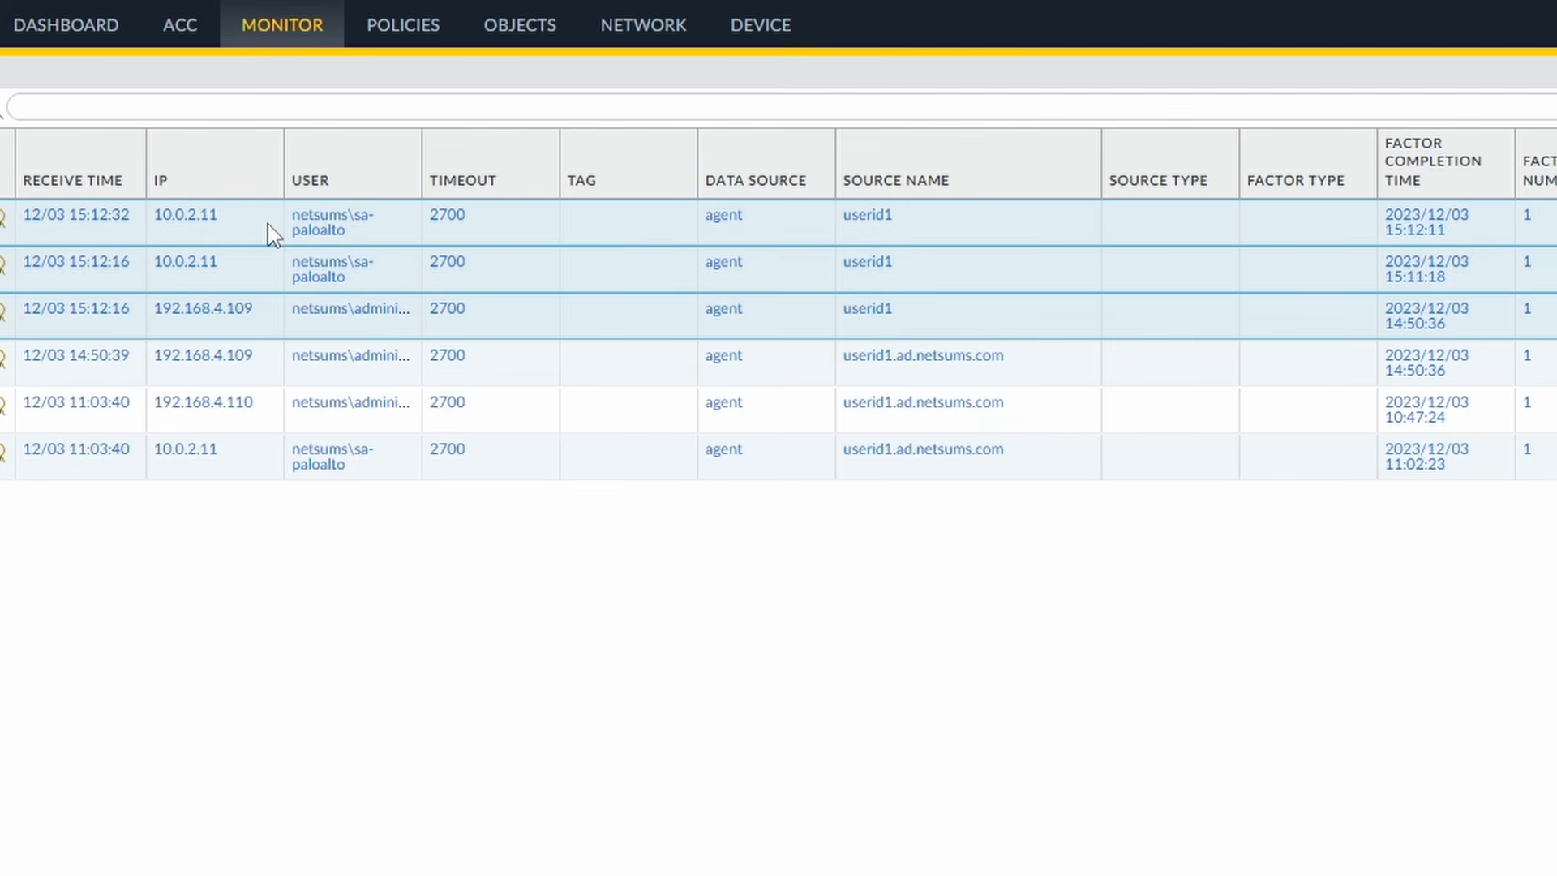
click(271, 234)
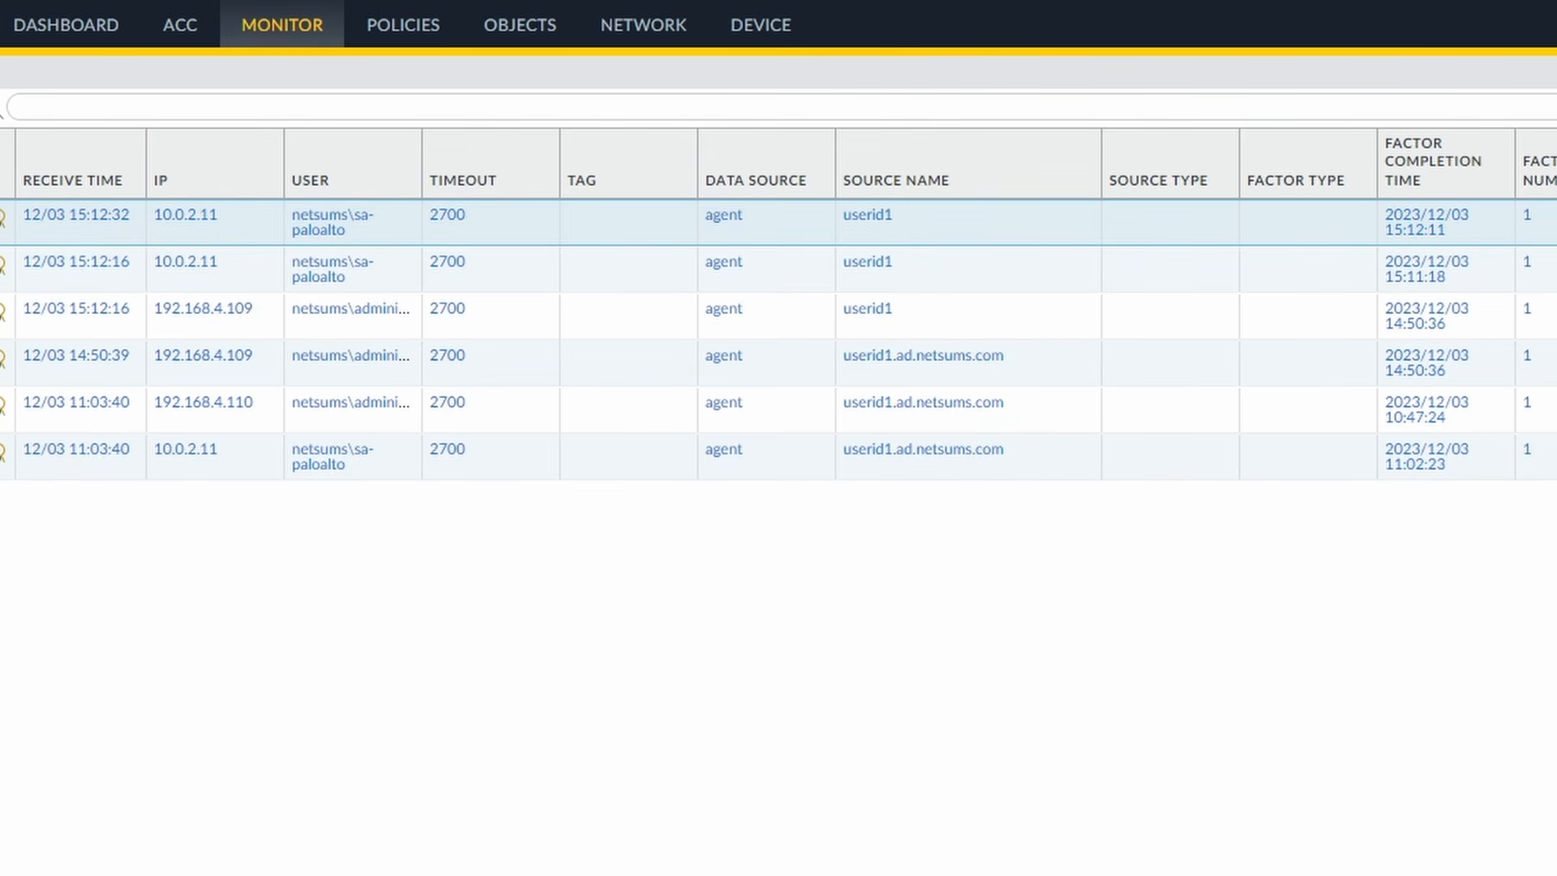
click(779, 316)
click(779, 269)
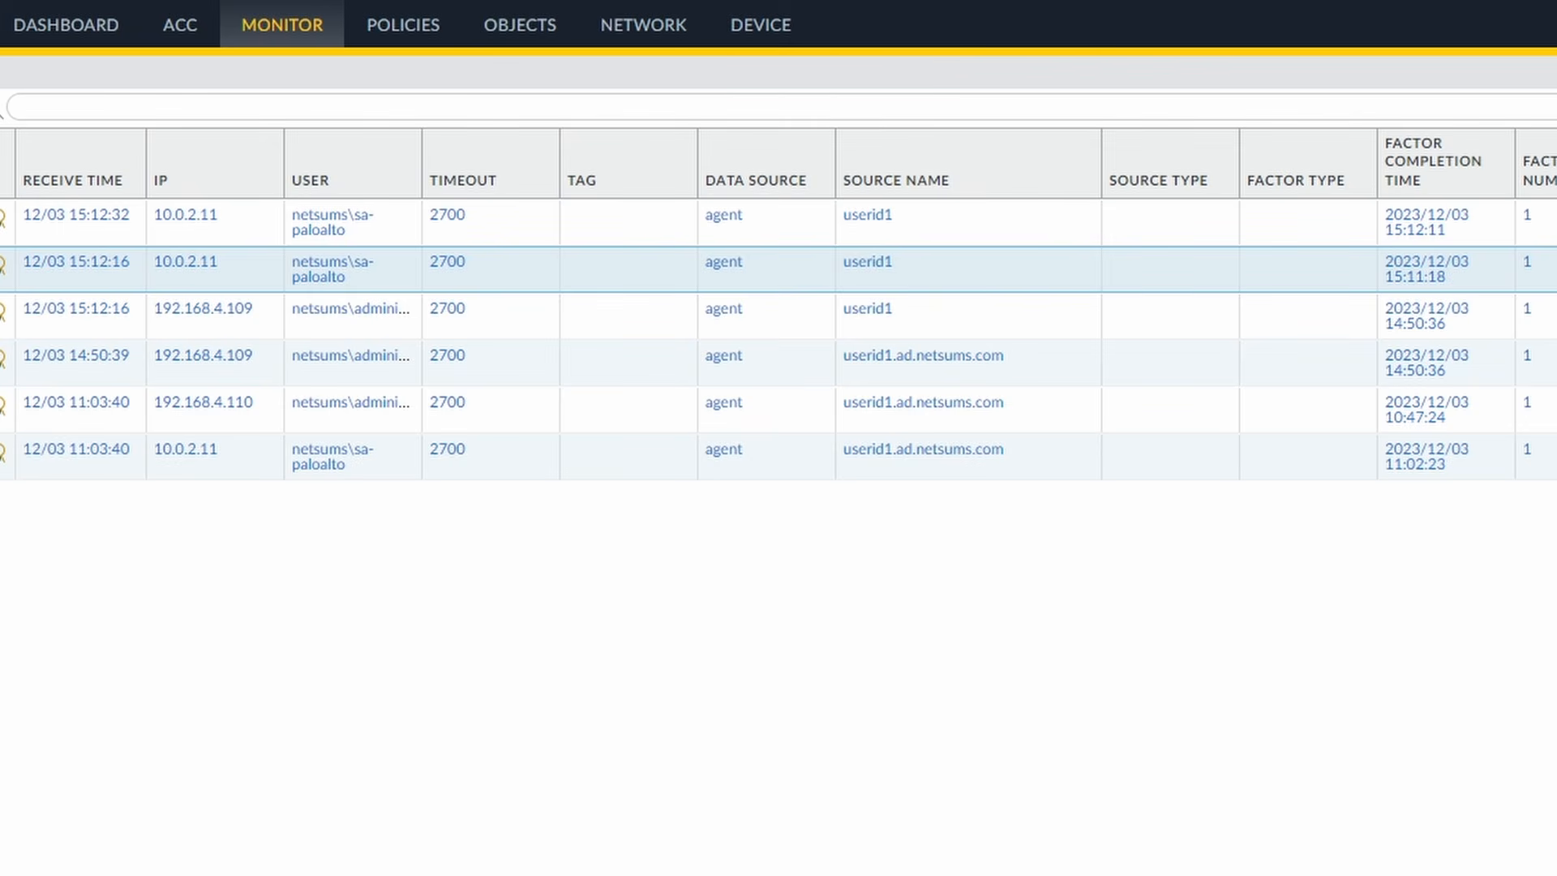
click(1, 113)
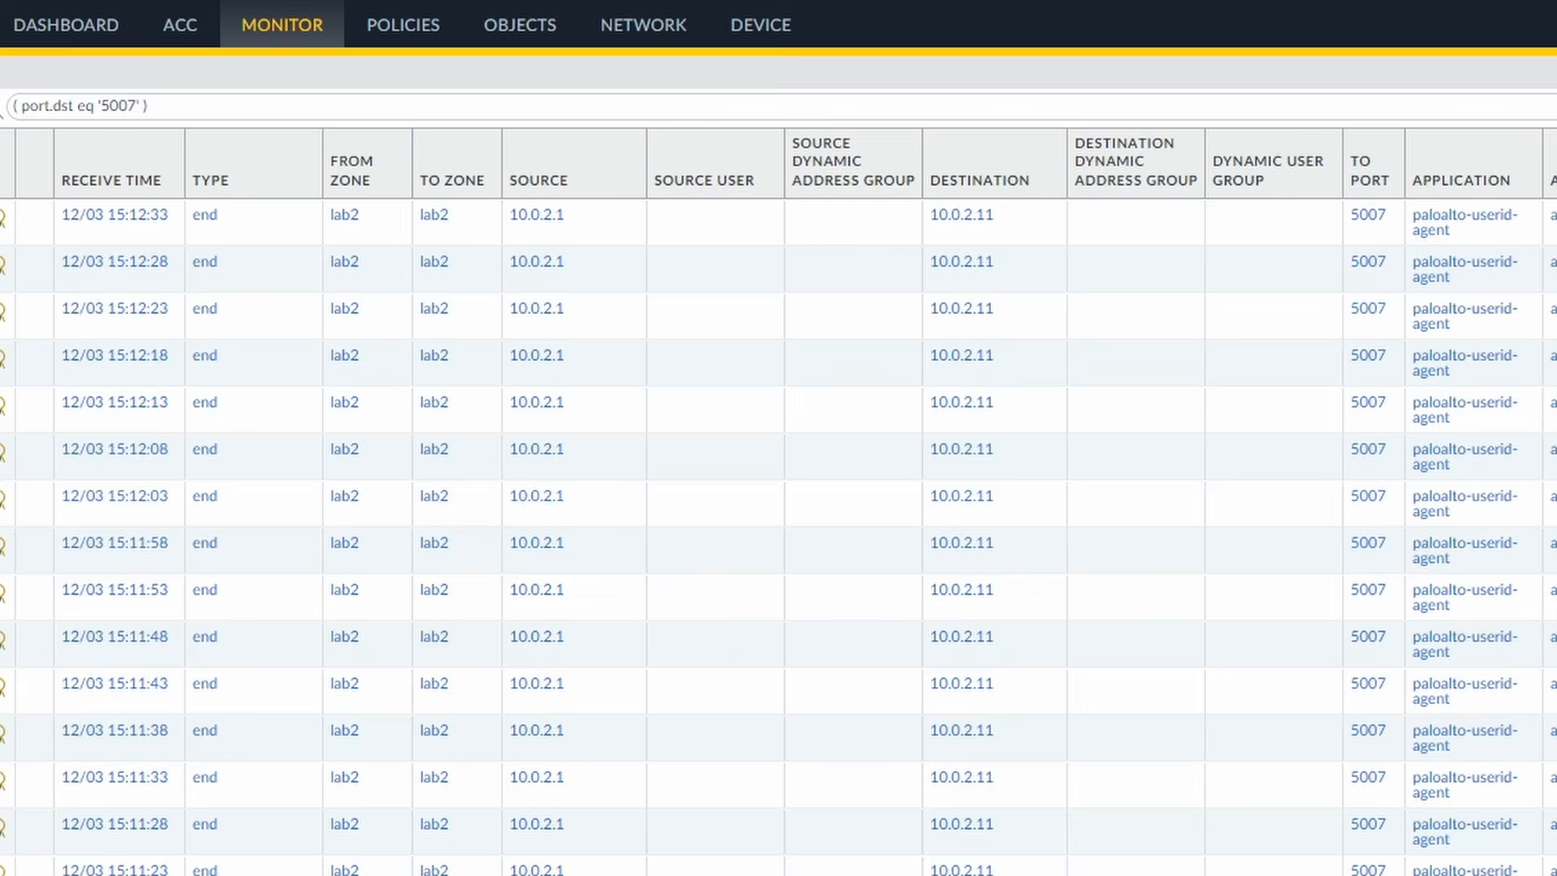
click(1554, 106)
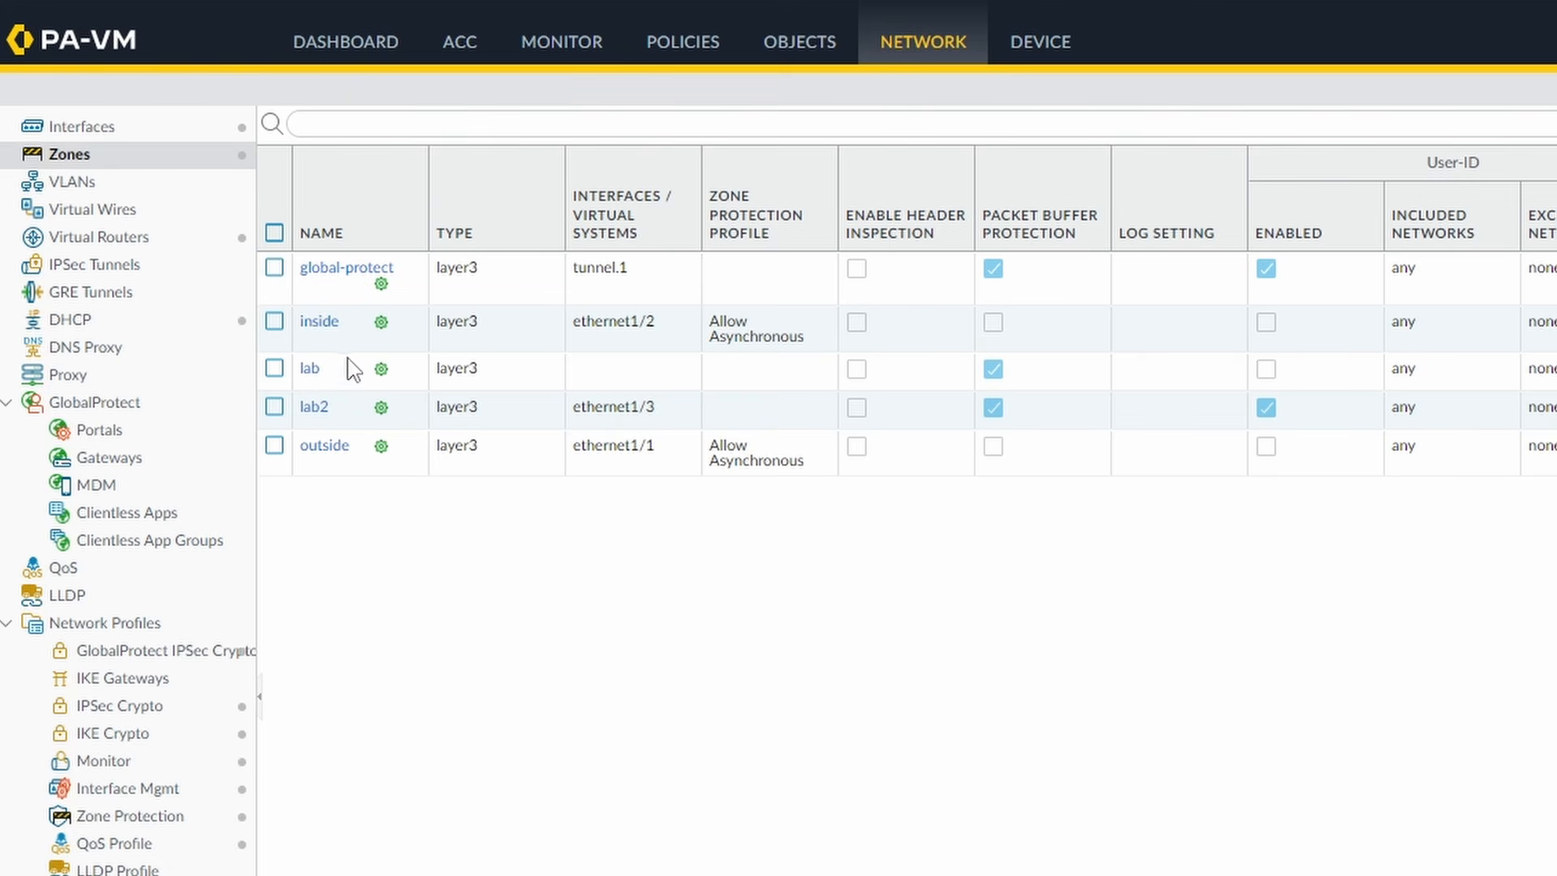
- Open the lab2 zone to confirm User Identification is enabled
click(315, 413)
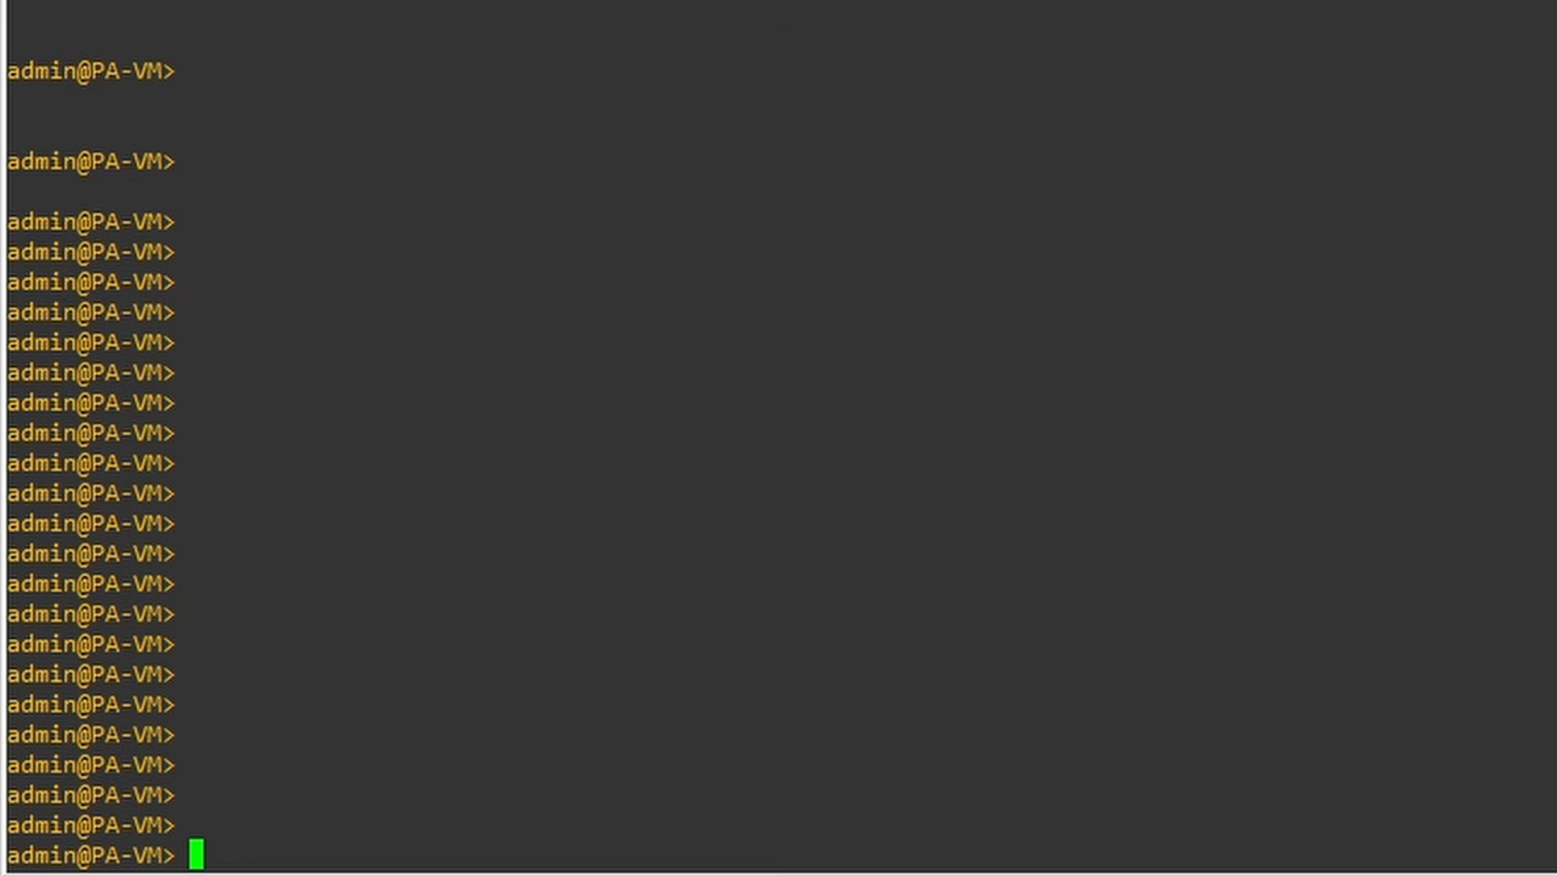
- List all IP-to-user mappings with show user ip-user-mapping all
text(show user)
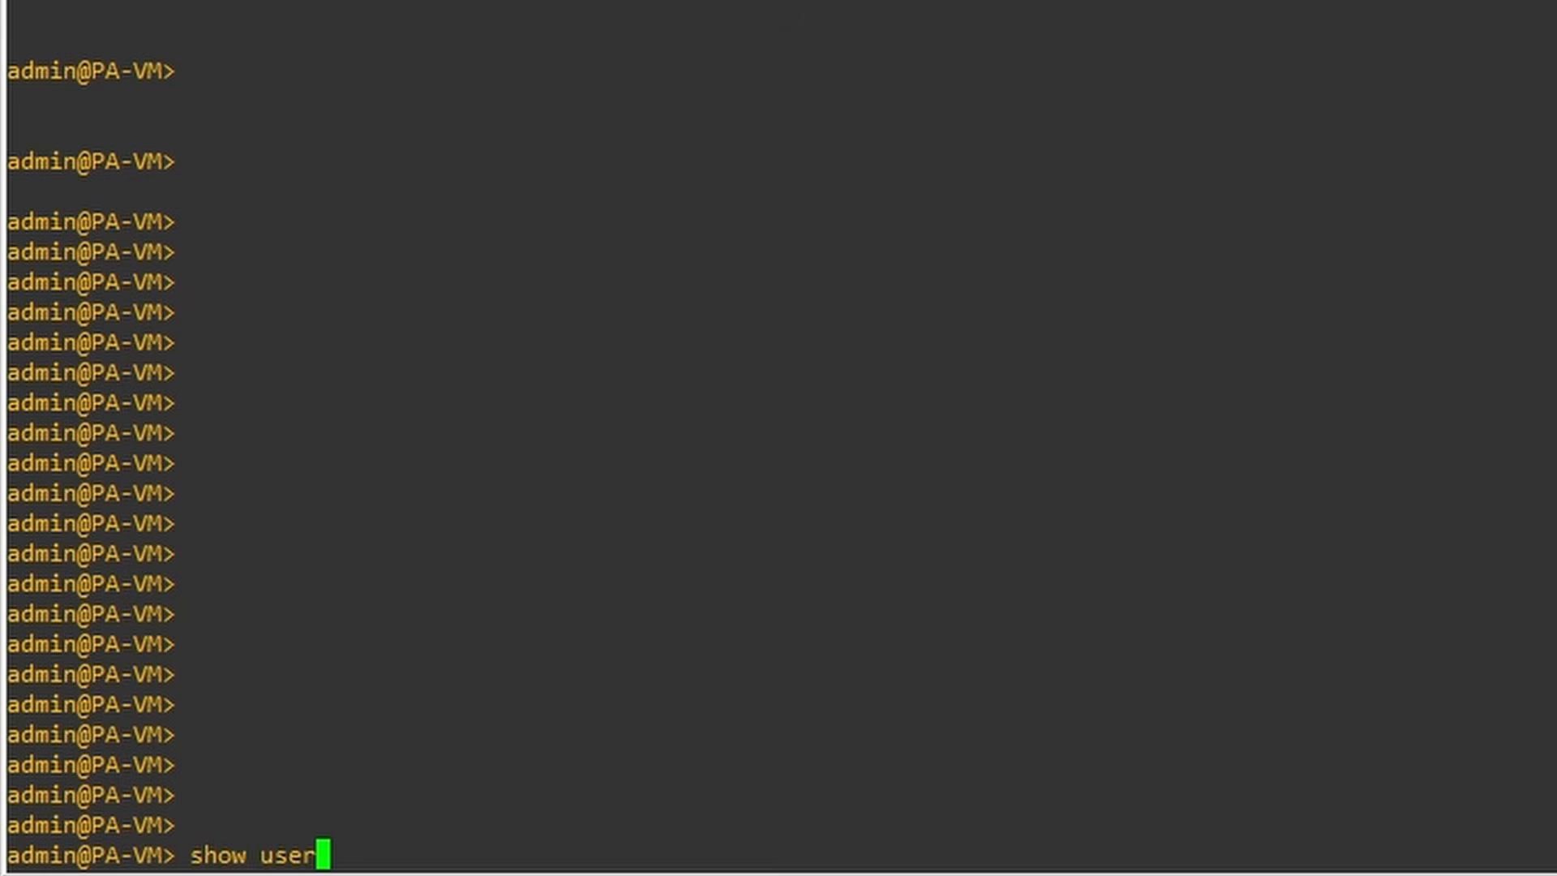
text( user-.)
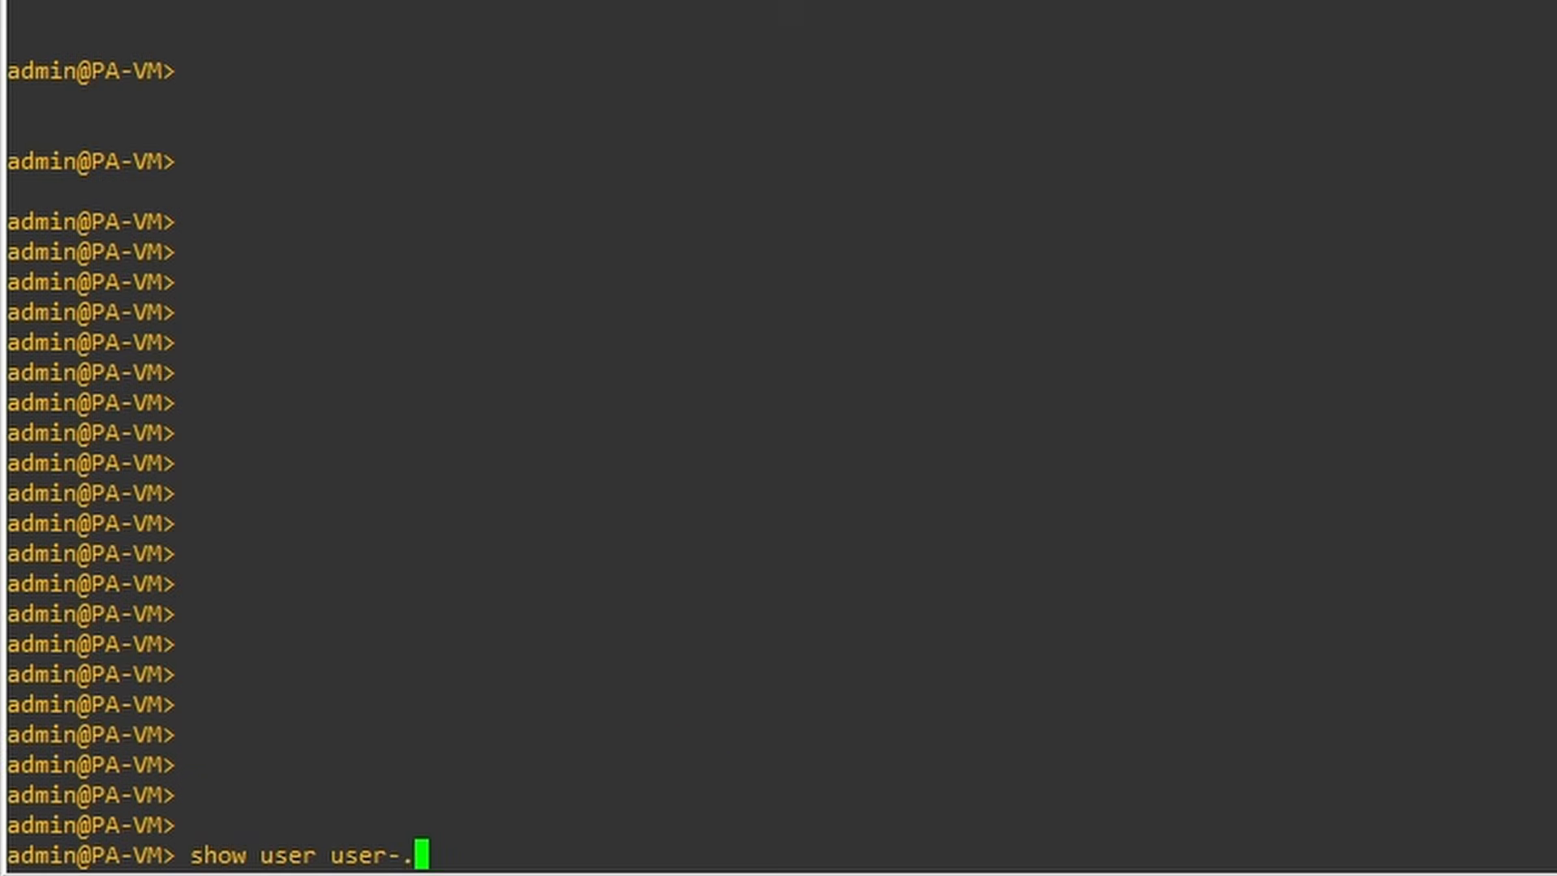
key(question)
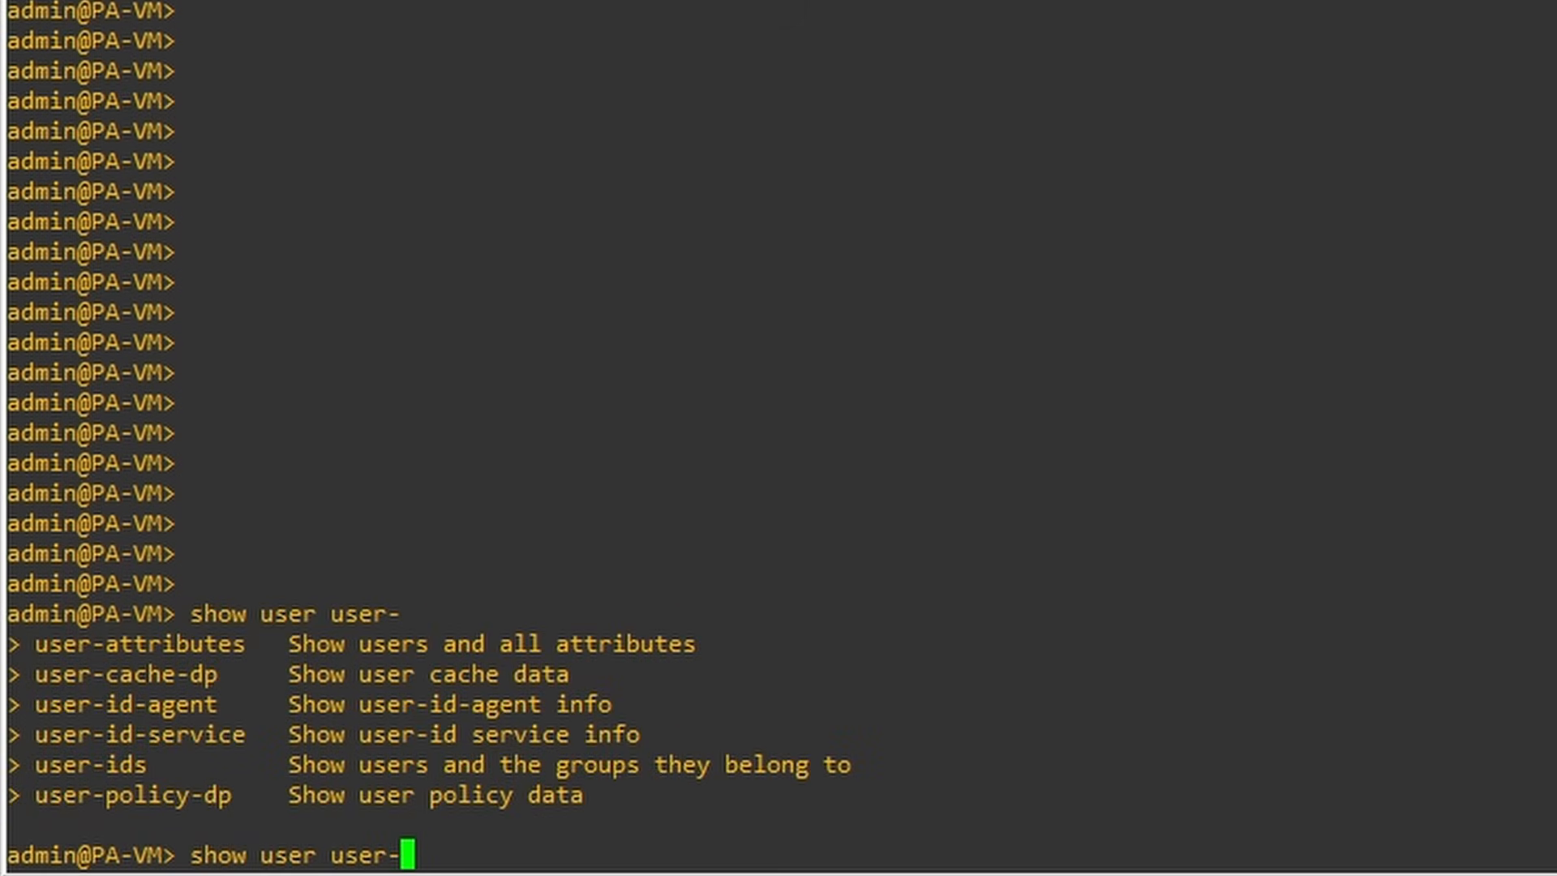
key(BackSpace)
key(BackSpace)
key(BackSpace)
key(BackSpace)
key(BackSpace)
key(BackSpace)
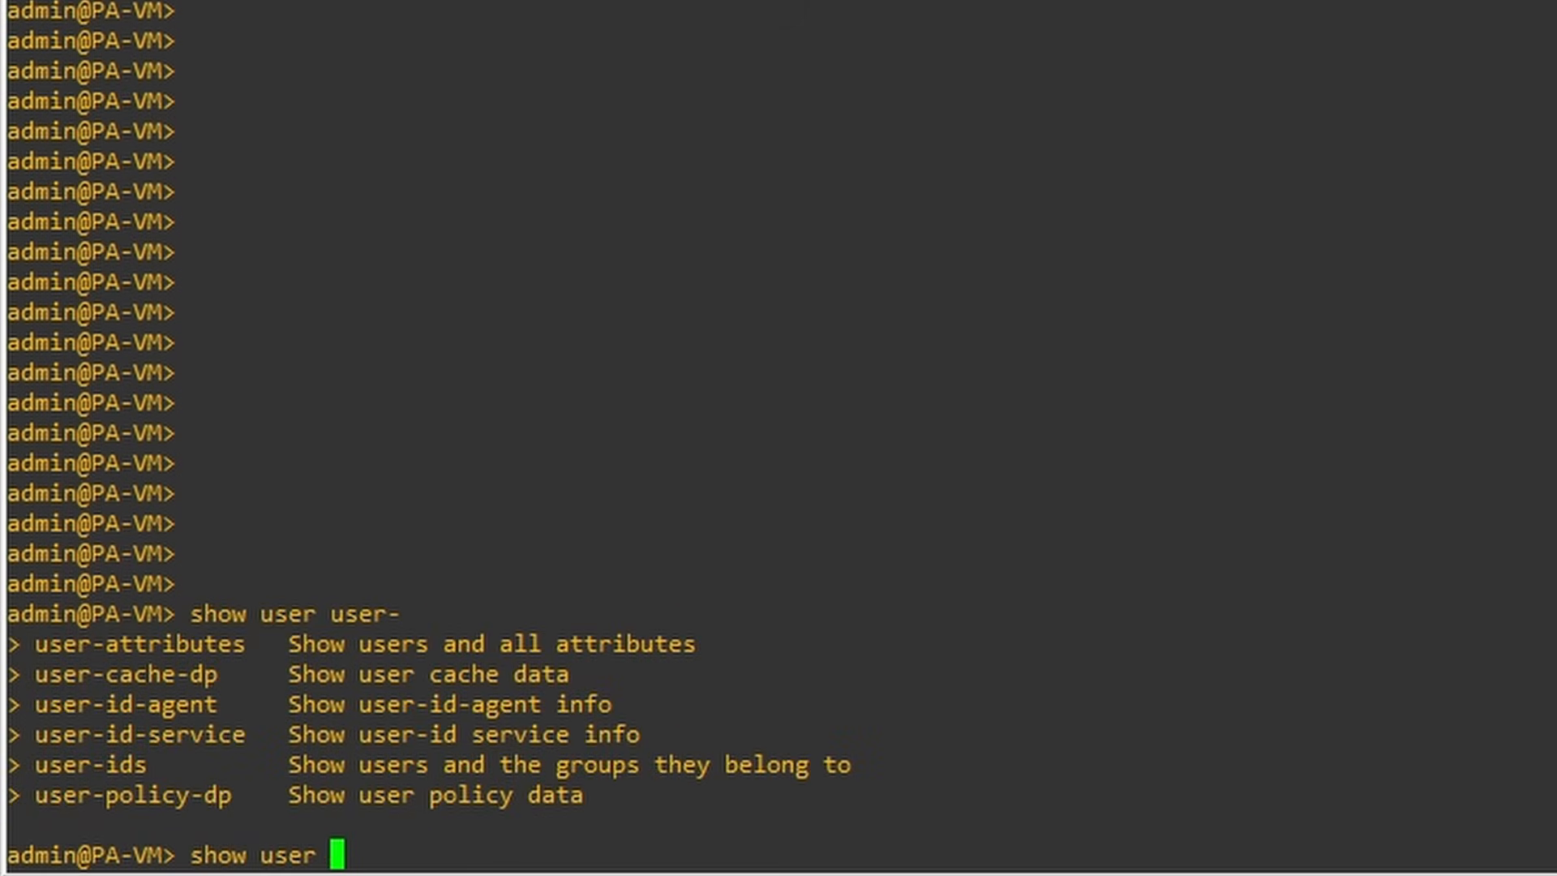
text(-)
key(BackSpace)
key(question)
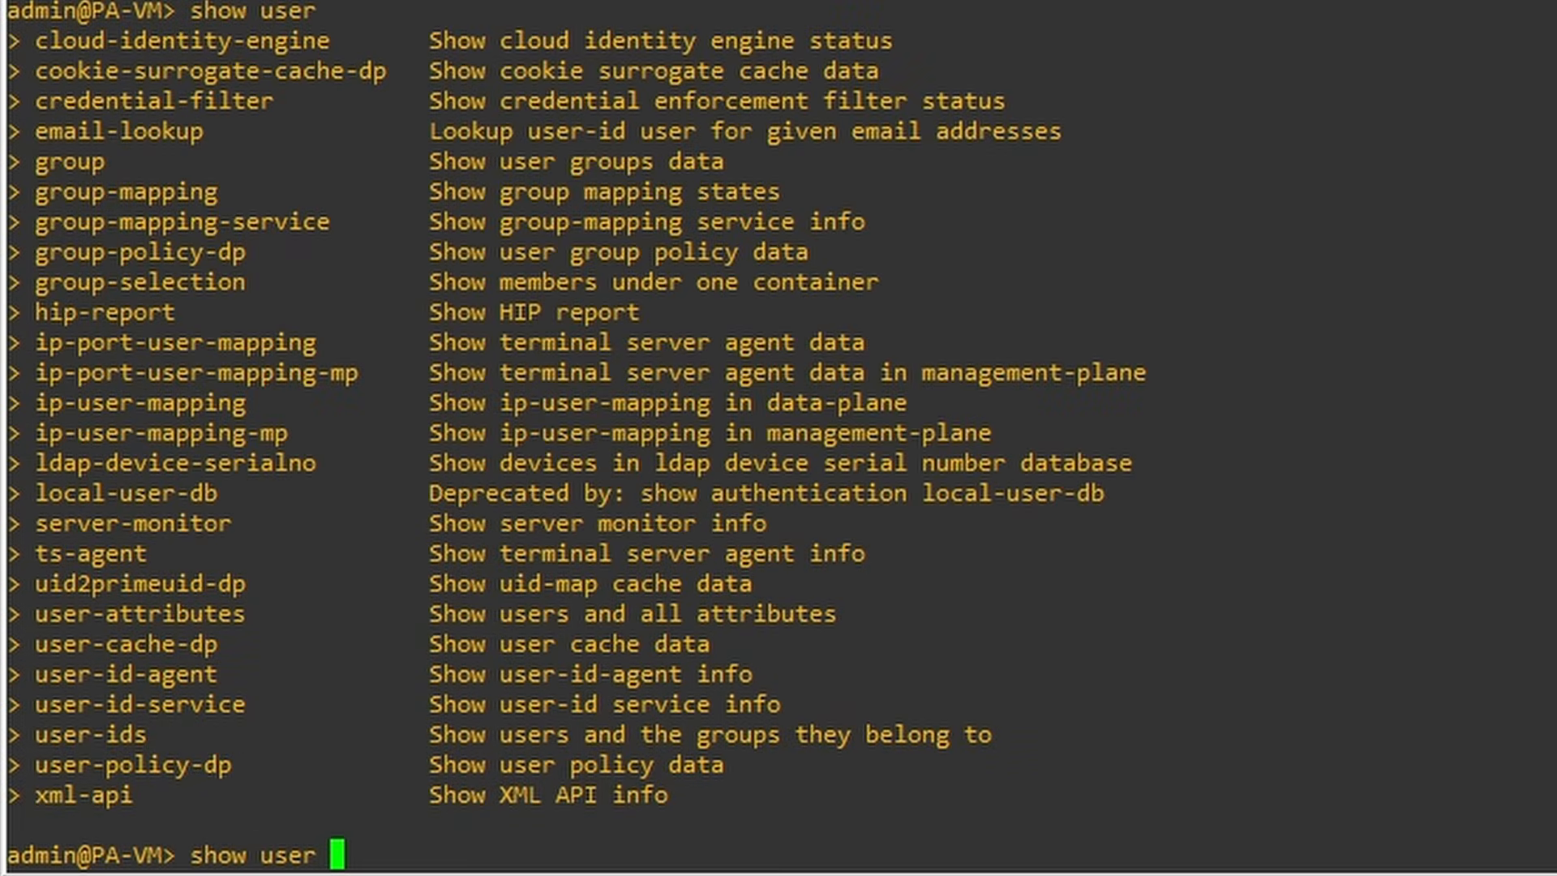
text(ip-user-ma)
key(Tab)
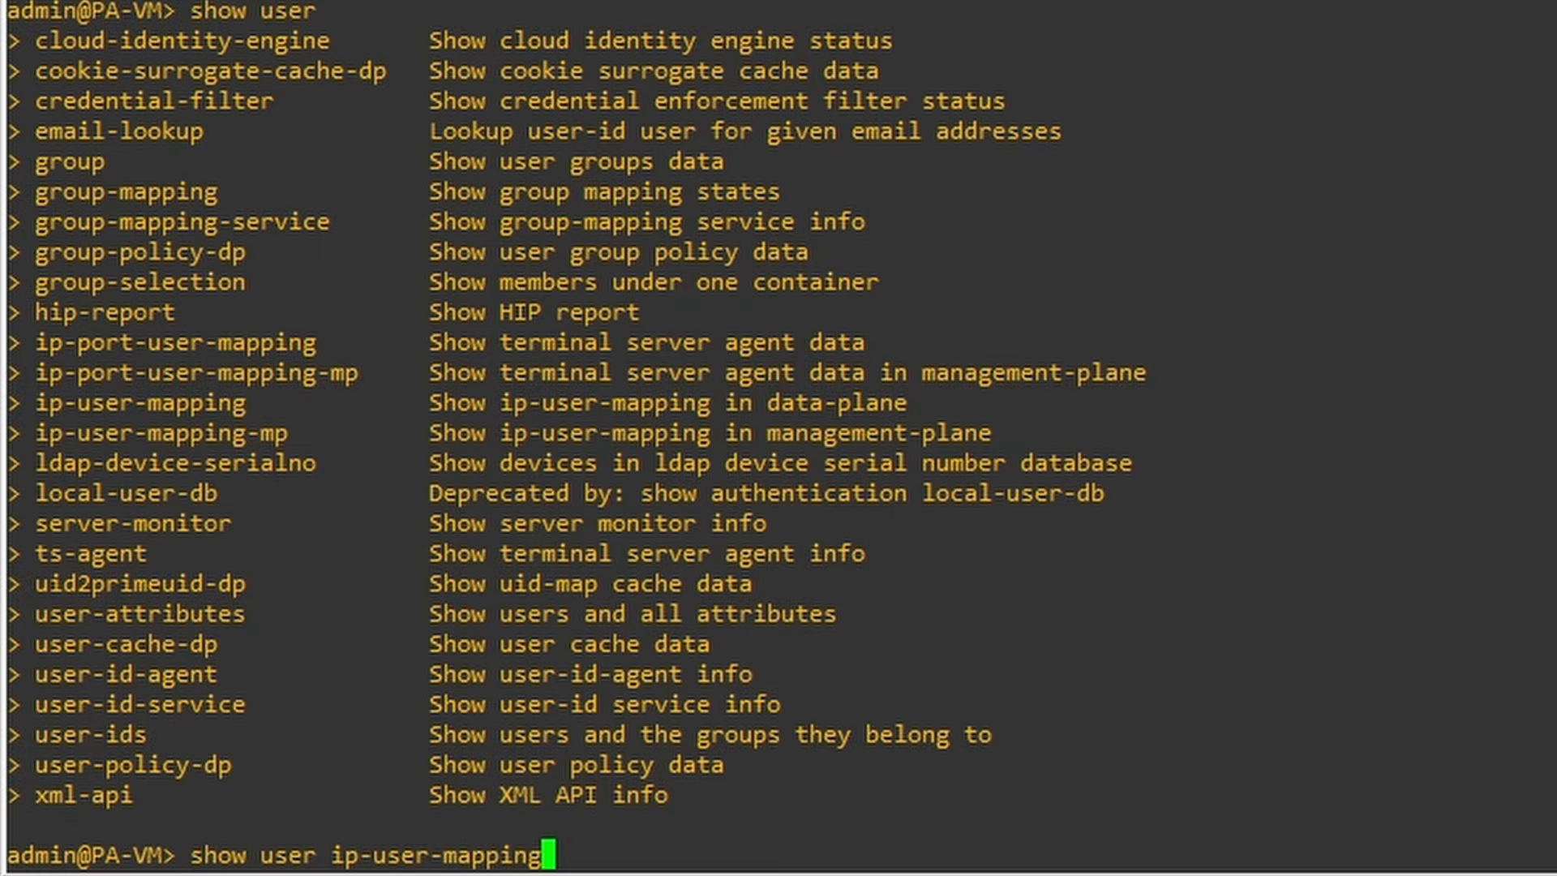
key(question)
text(all)
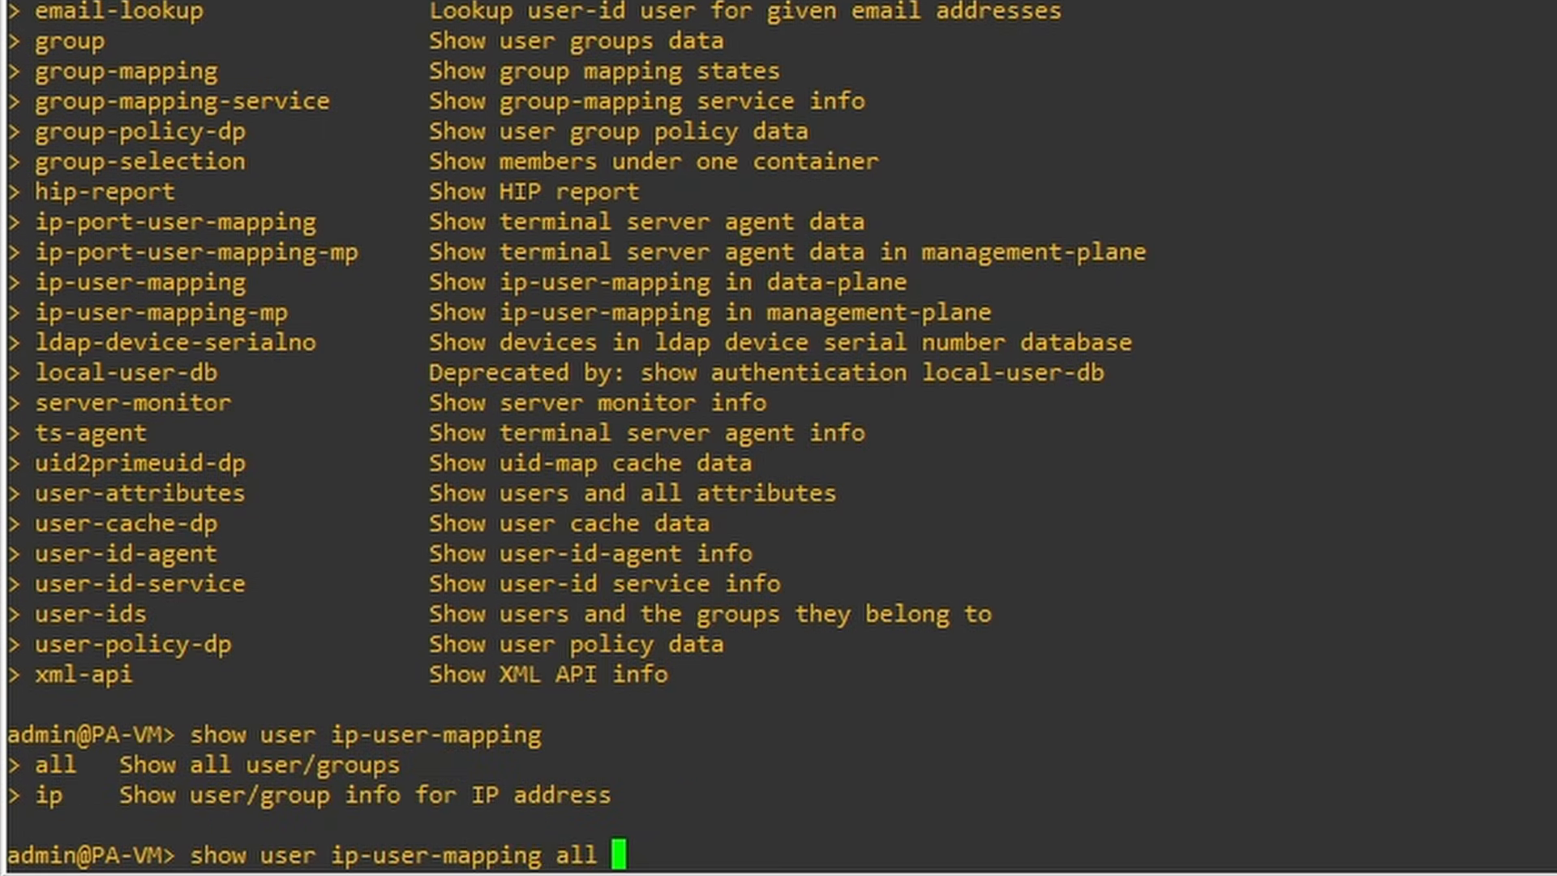
key(Return)
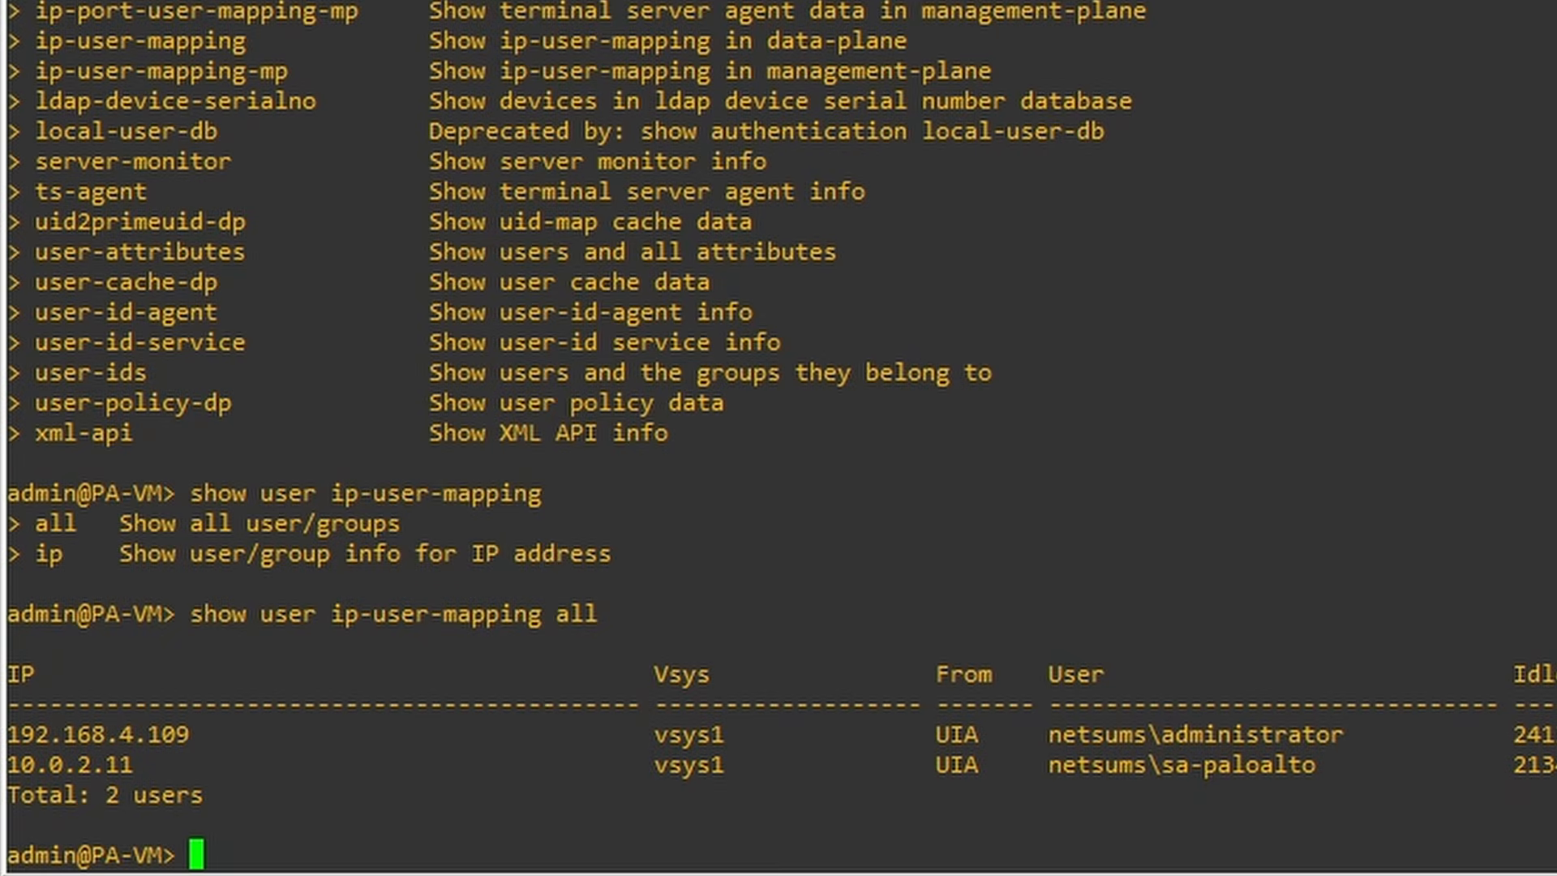
- Show User-ID agent statistics to confirm userid1 is connected on port 5007
text(show user)
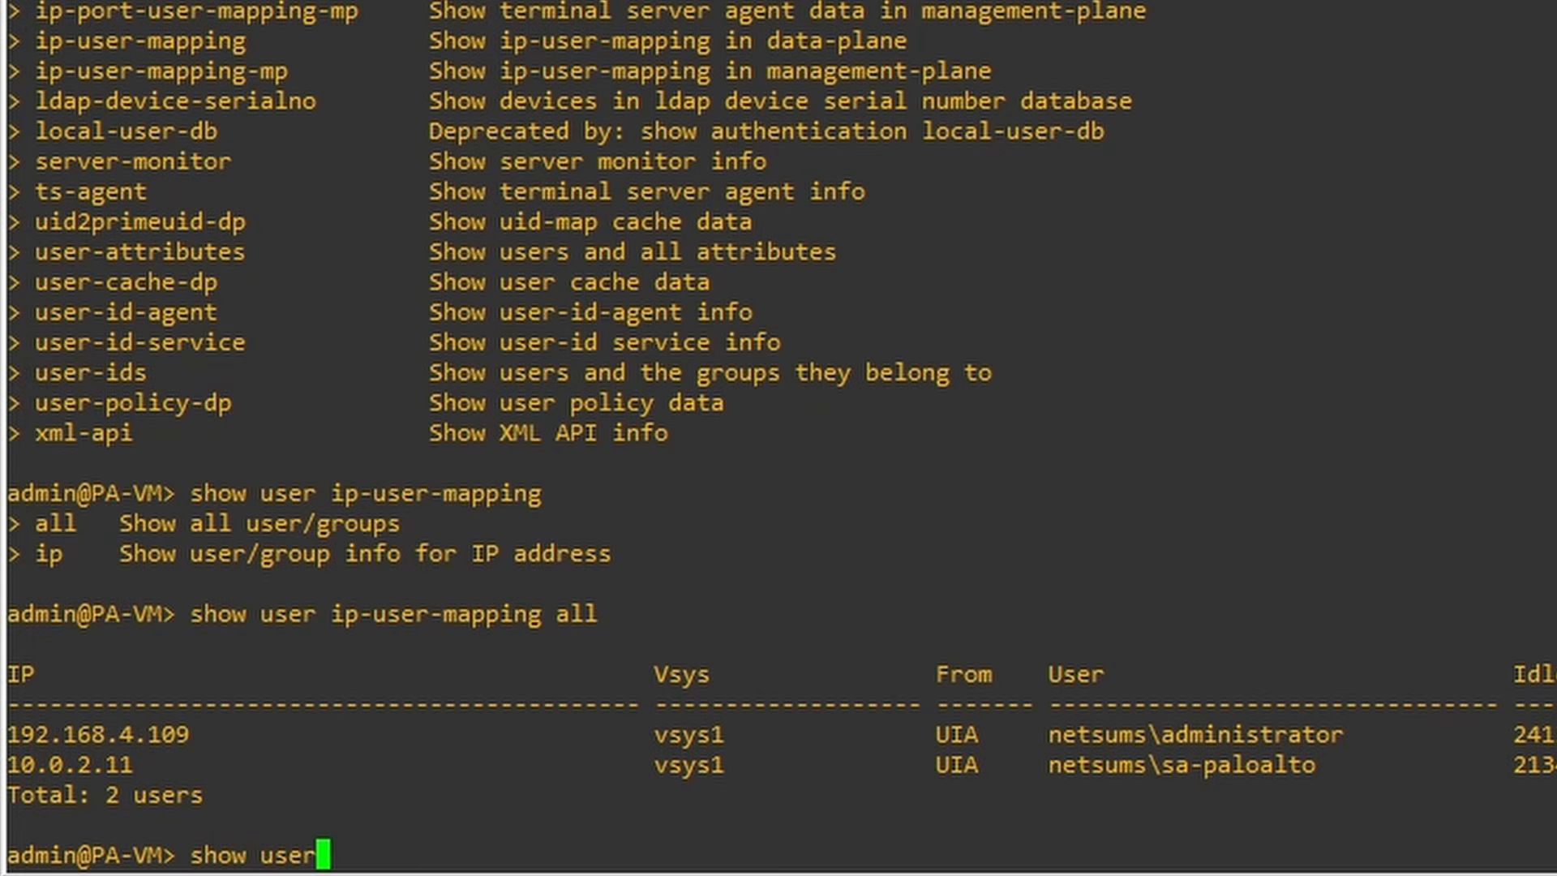
text( user-id-ac)
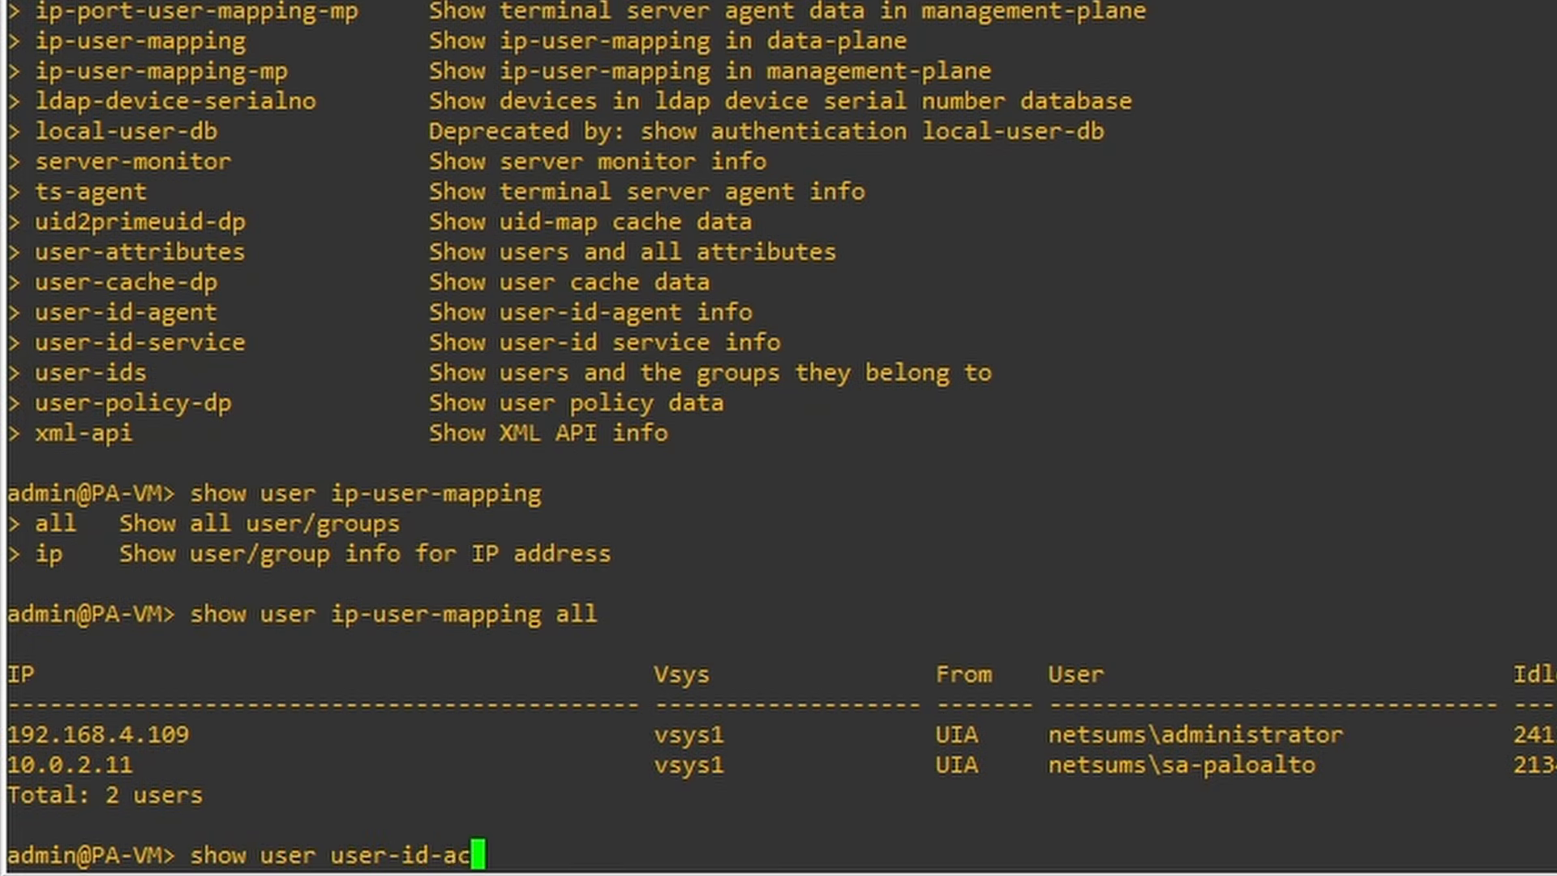
key(Tab)
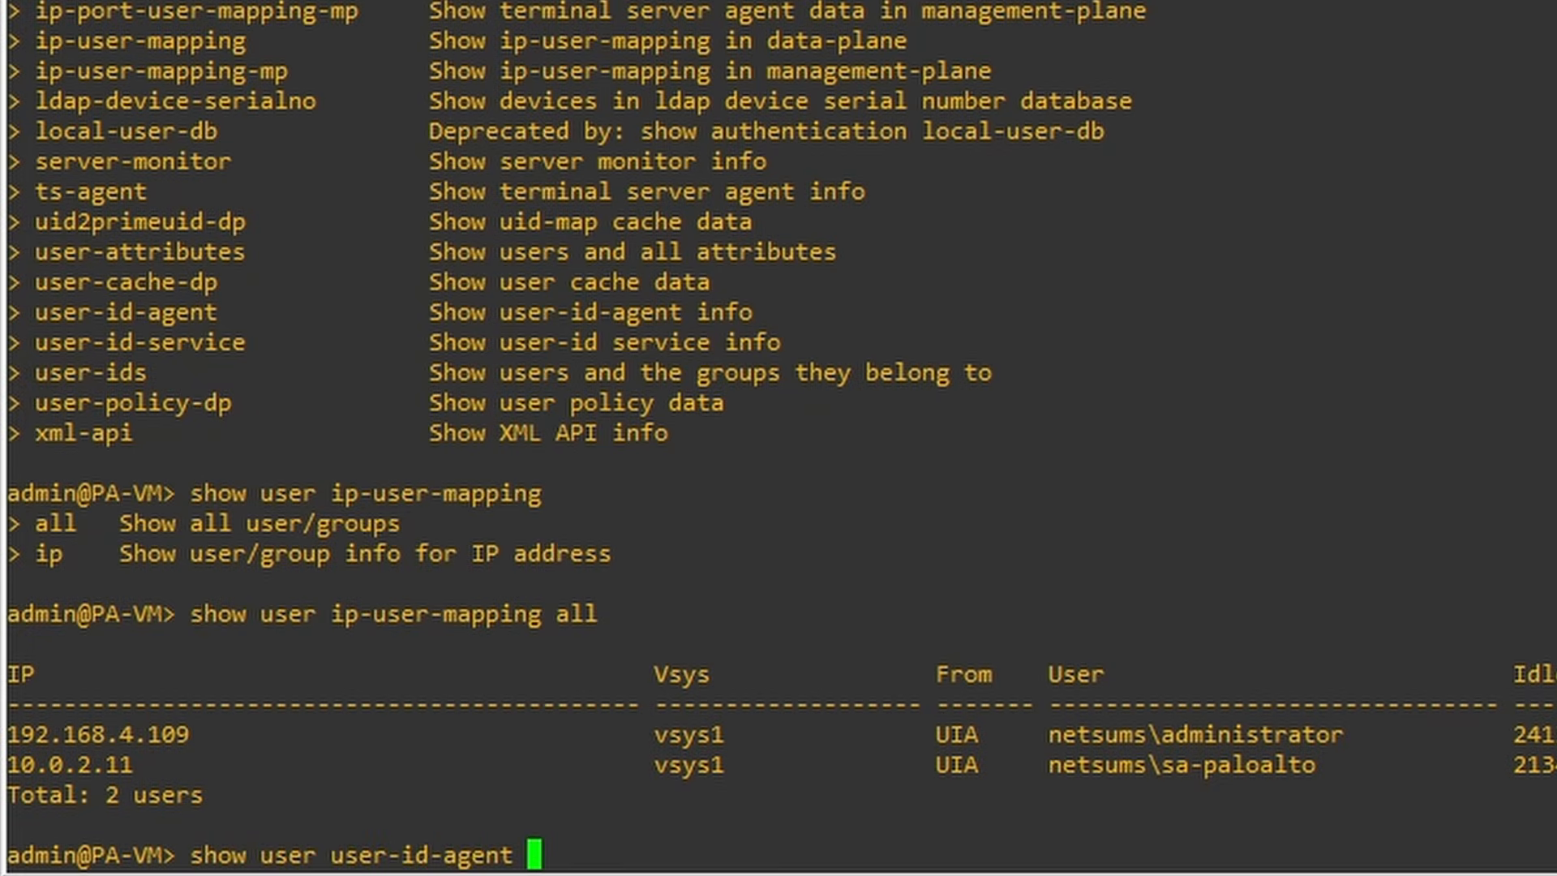
text(stat)
key(Tab)
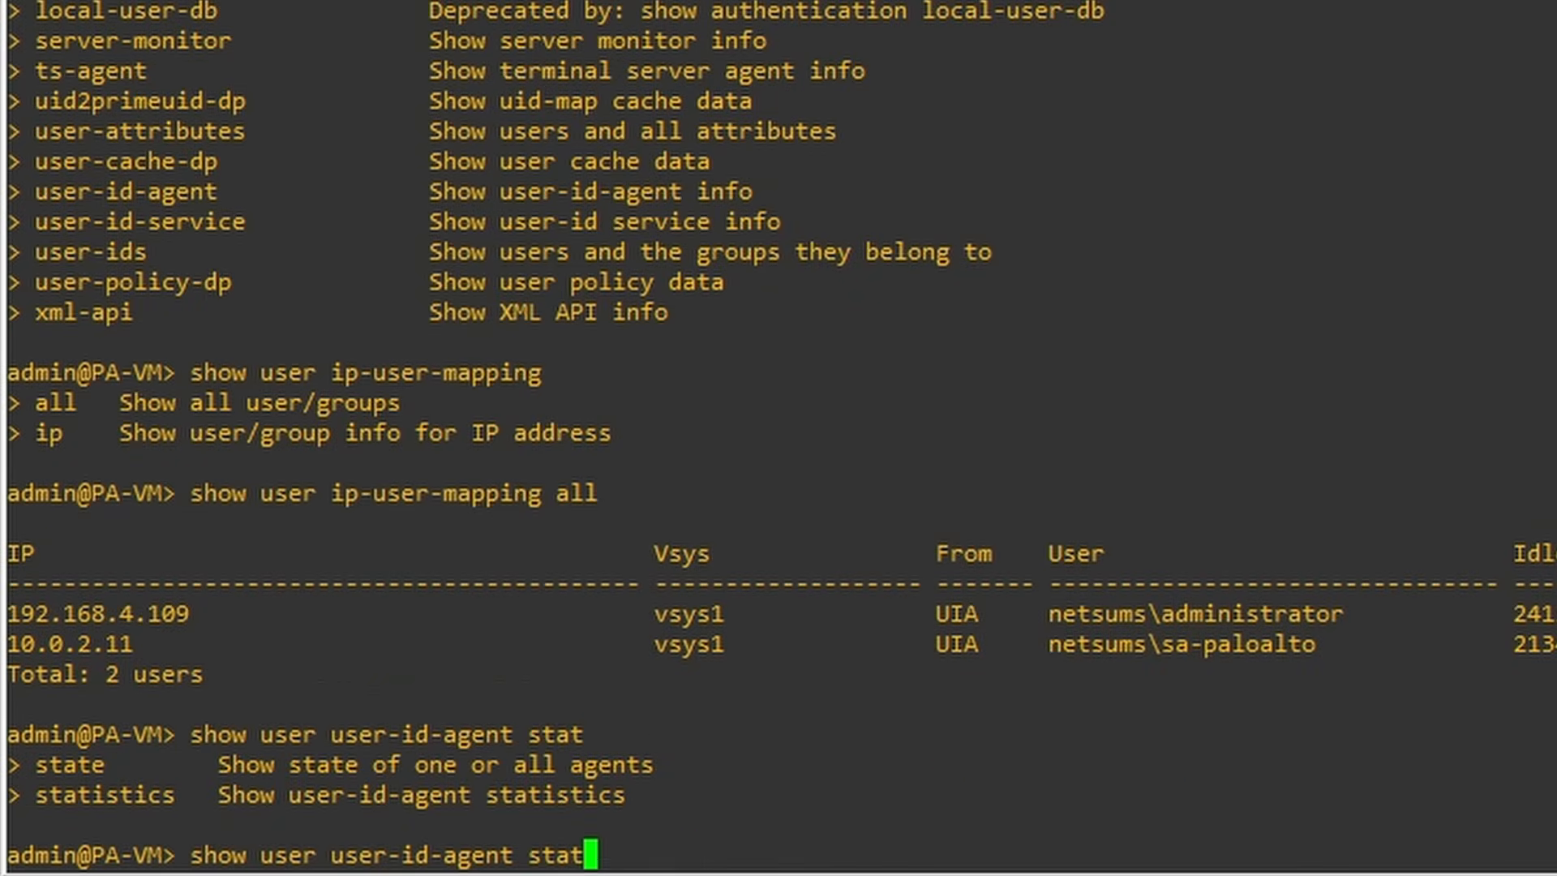
text(i)
key(Tab)
key(Return)
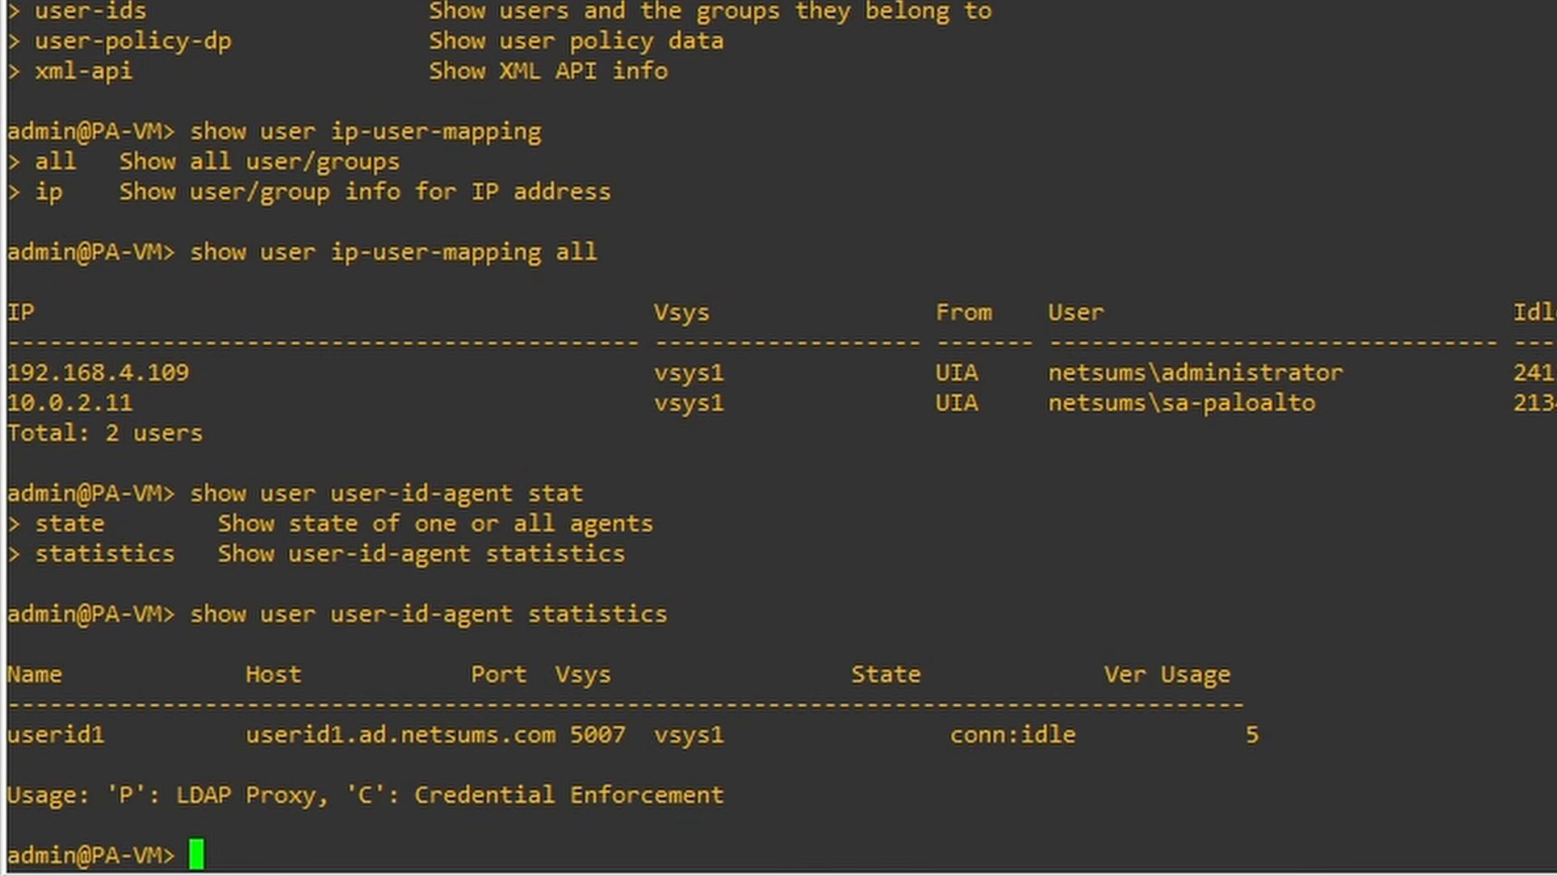
- Display full state details for all User-ID agents with show user user-id-agent state all
text(show user )
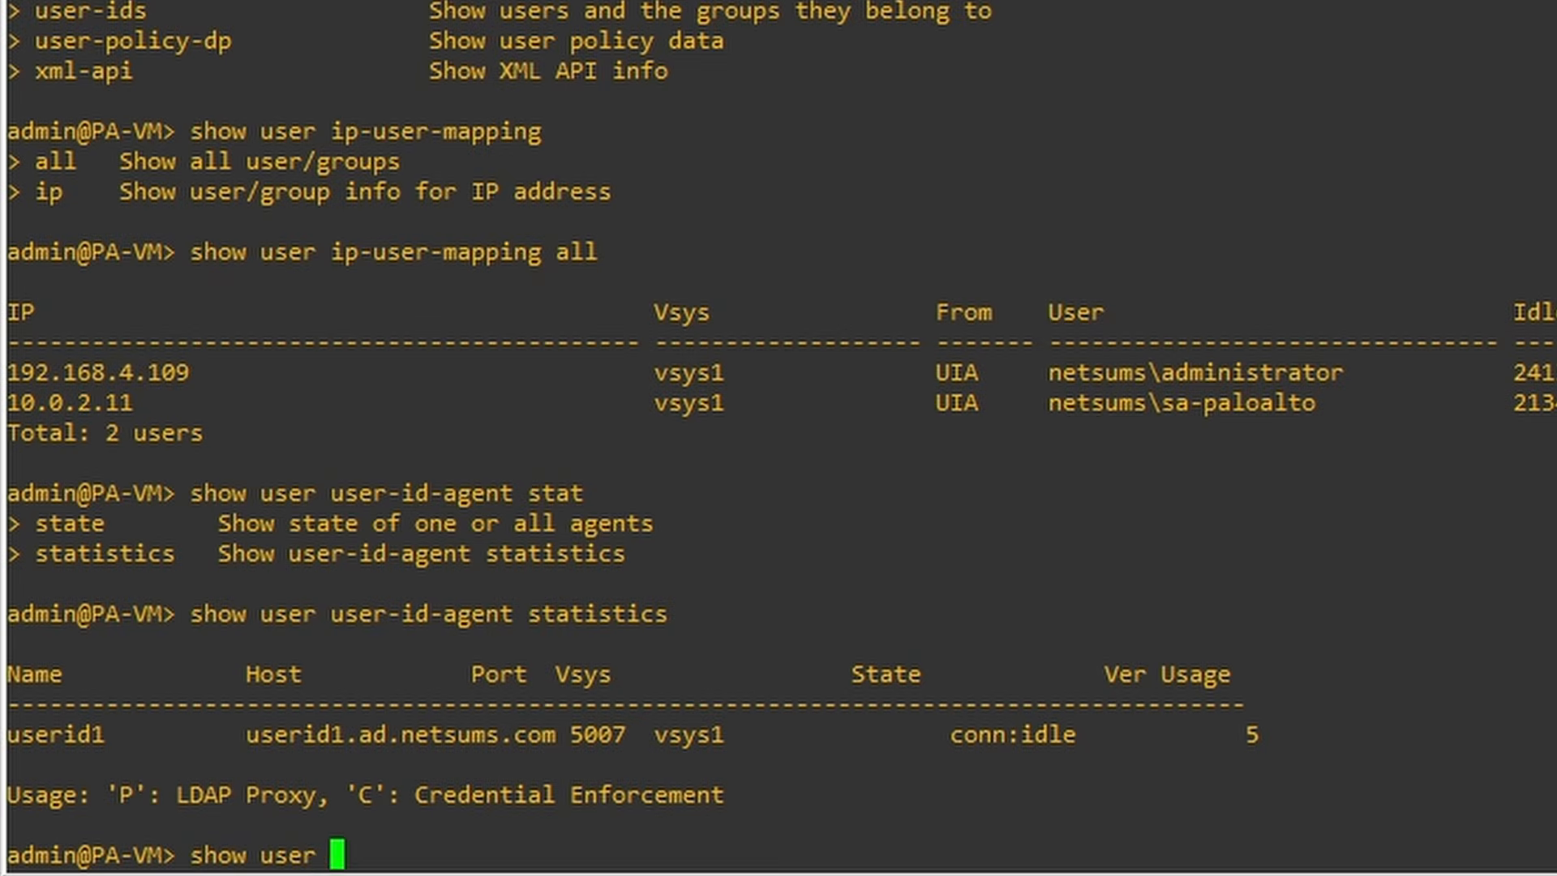
text(user-ids)
key(BackSpace)
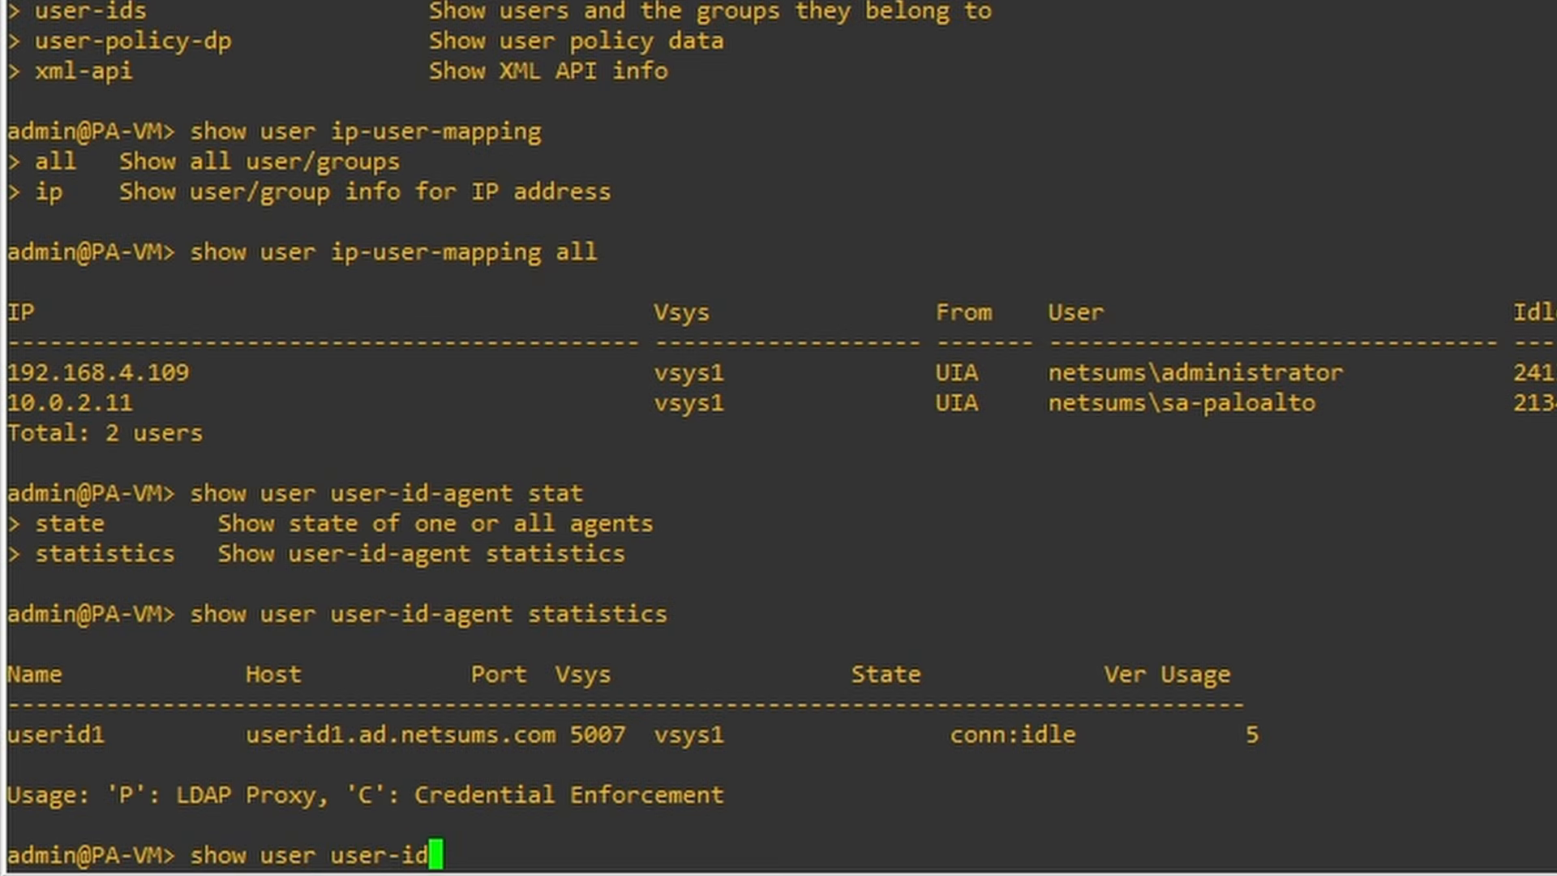
text(-agent )
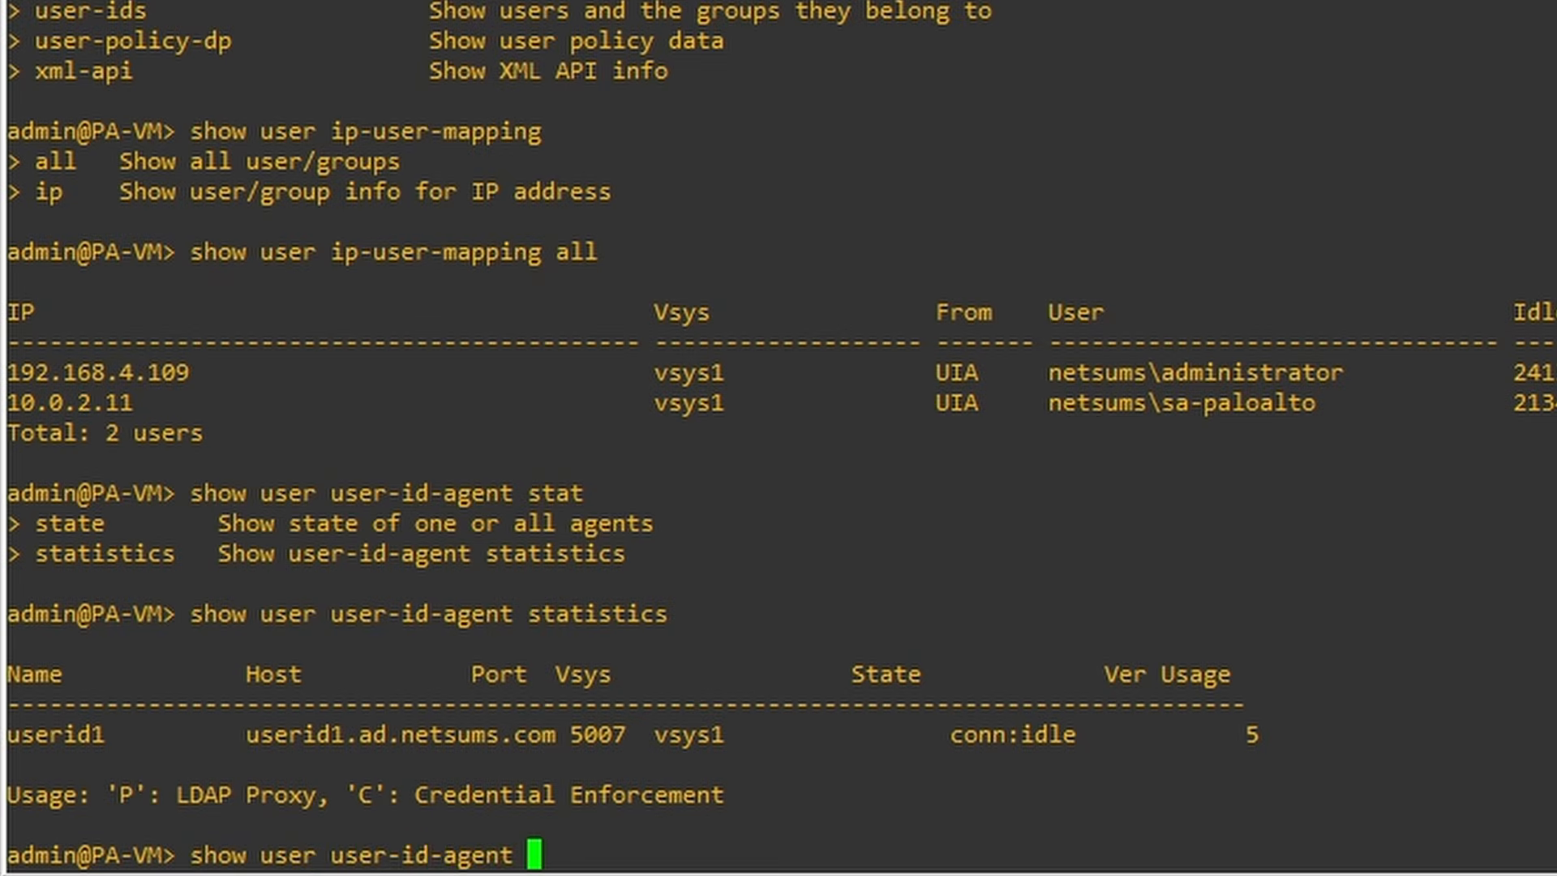
text(stat)
key(Tab)
text(e)
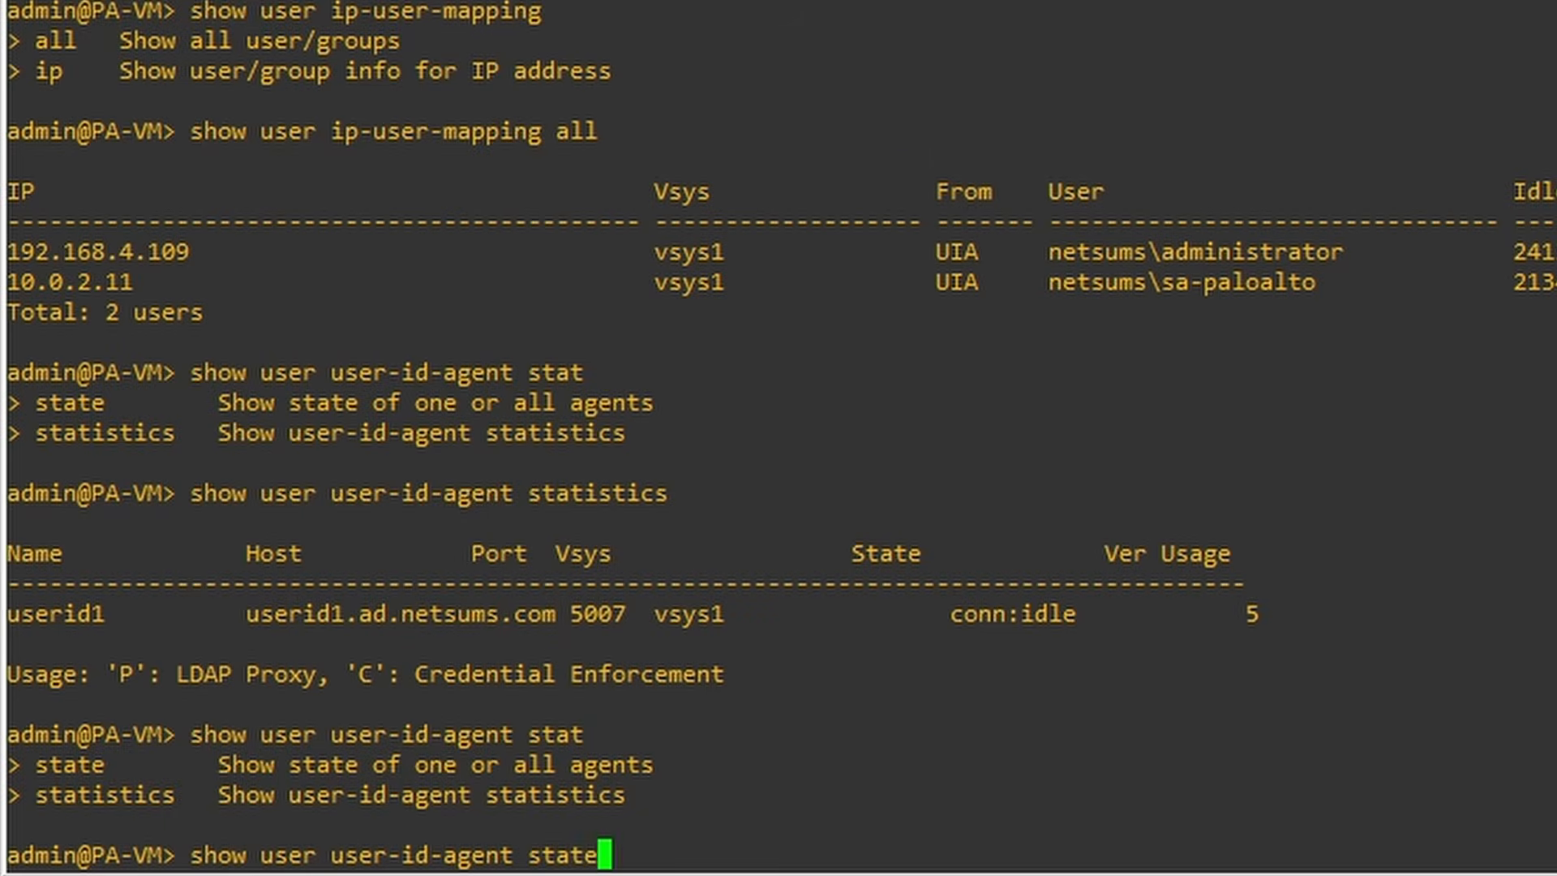
key(Return)
key(Up)
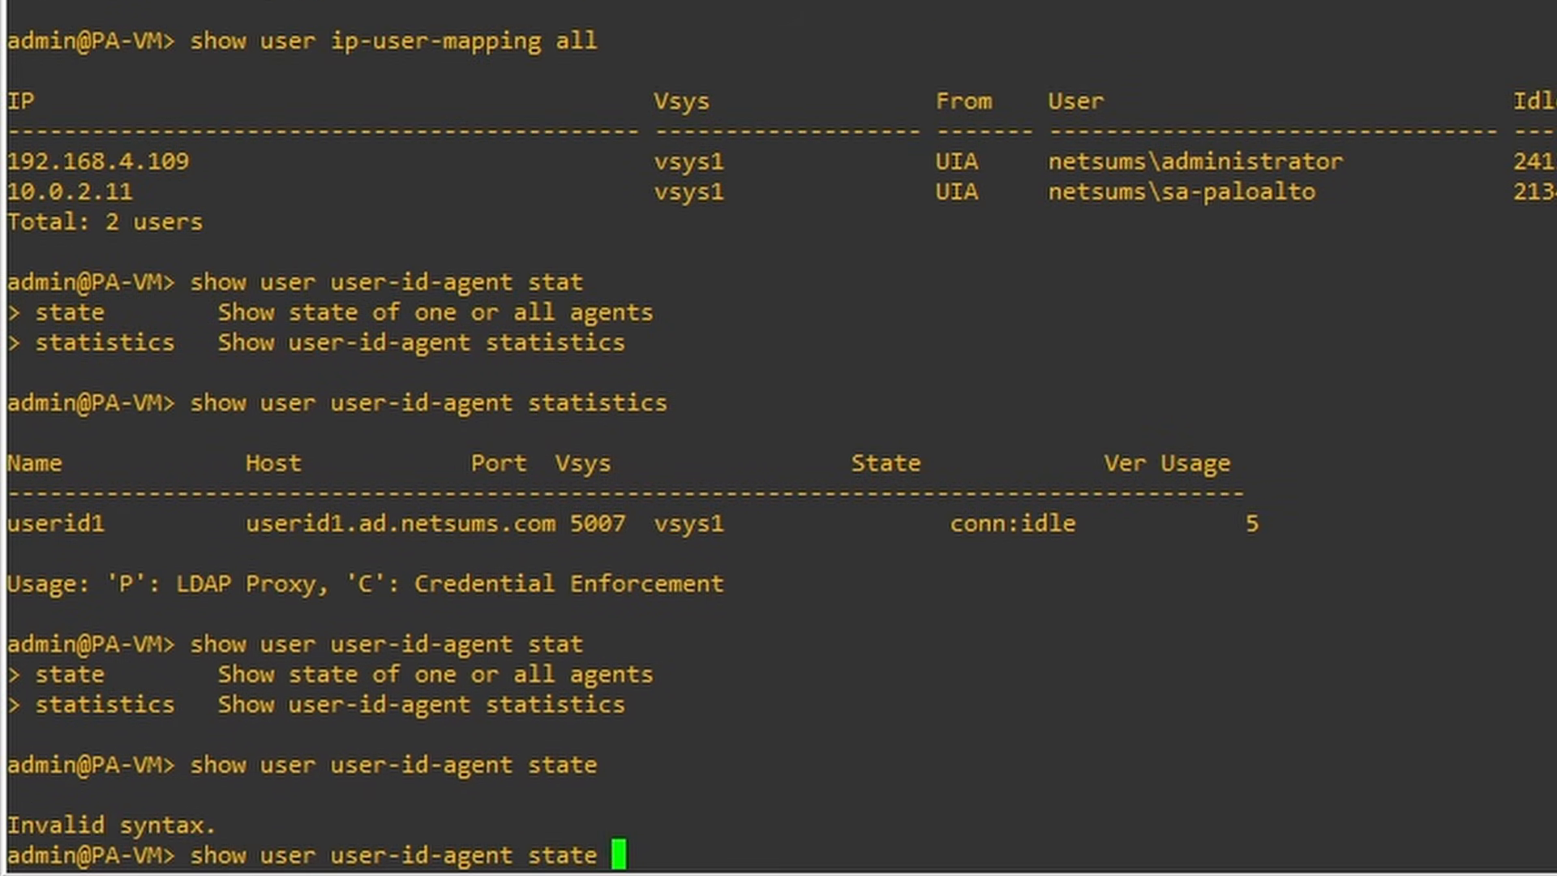
key(Tab)
text(all)
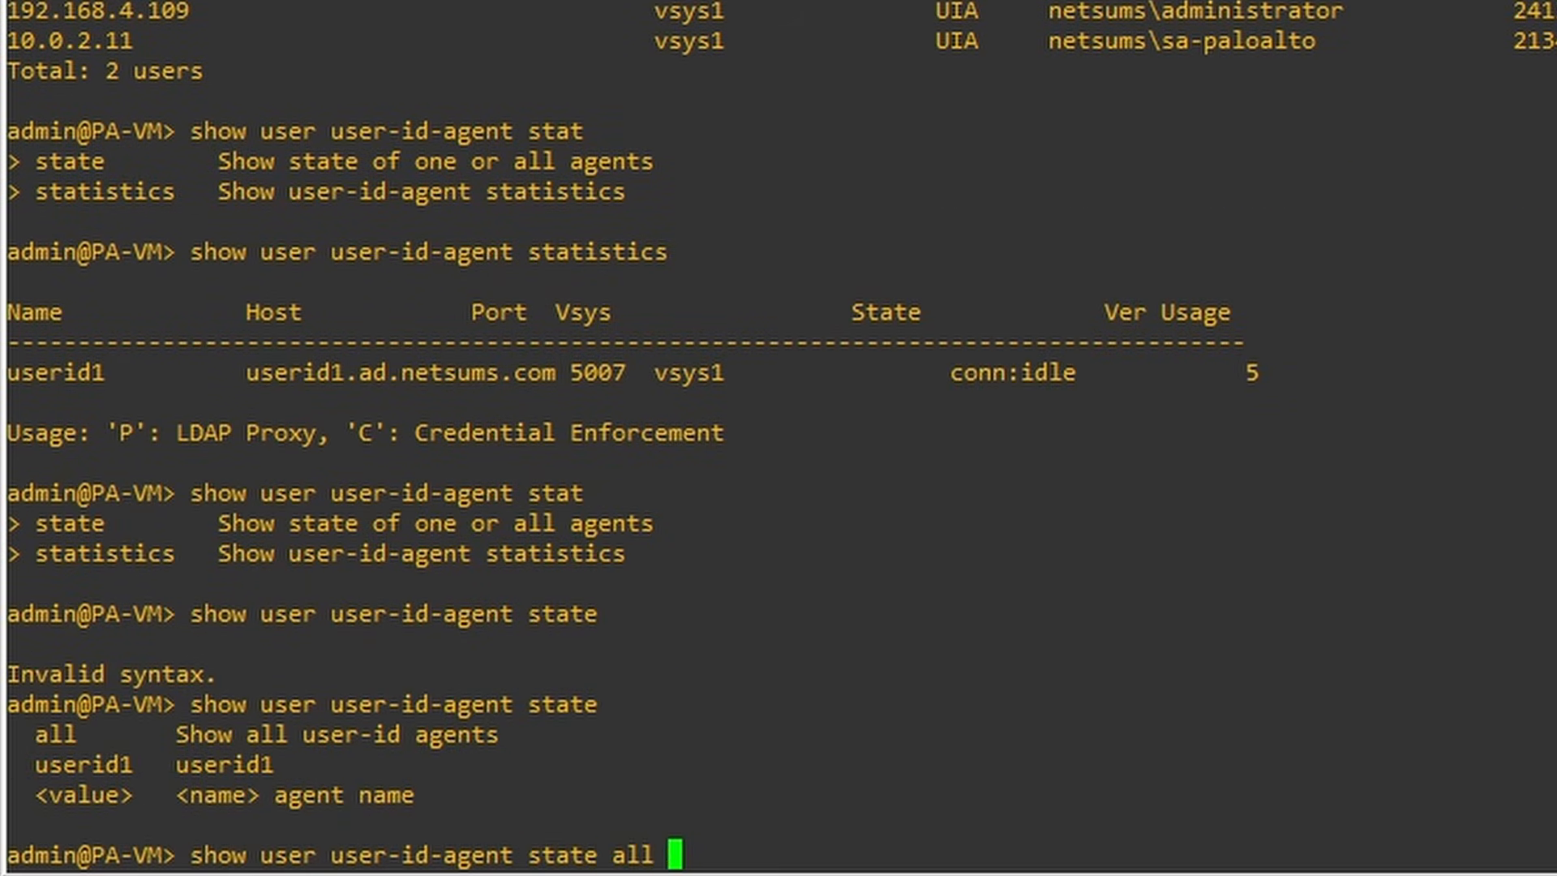
key(Return)
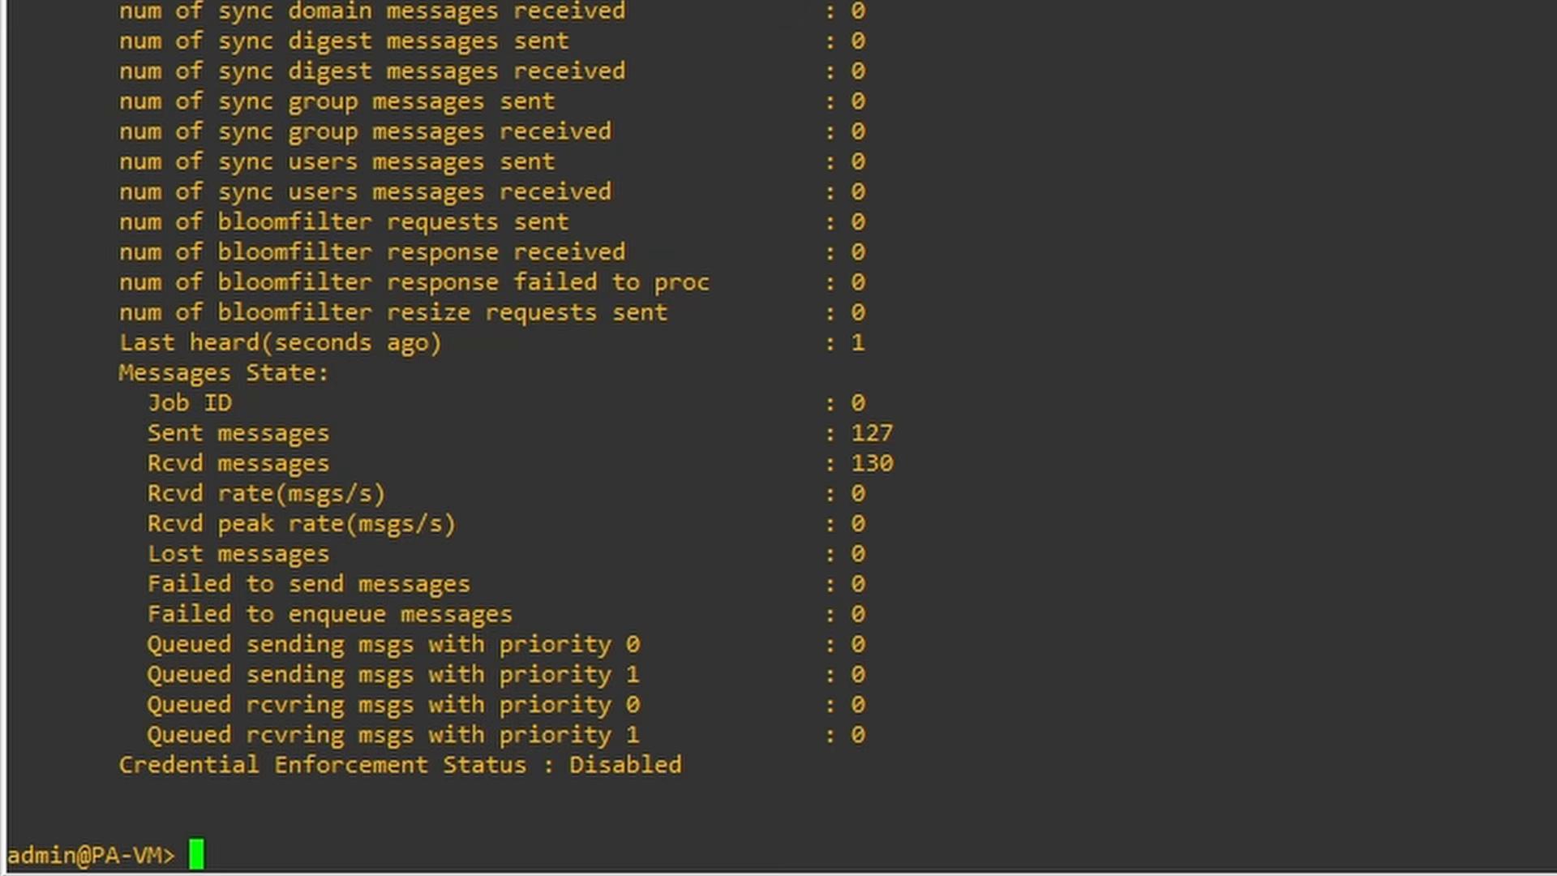
- Follow useridd.log live with tail follow yes mp-log useridd.log
text(tail fl)
key(BackSpace)
text(o)
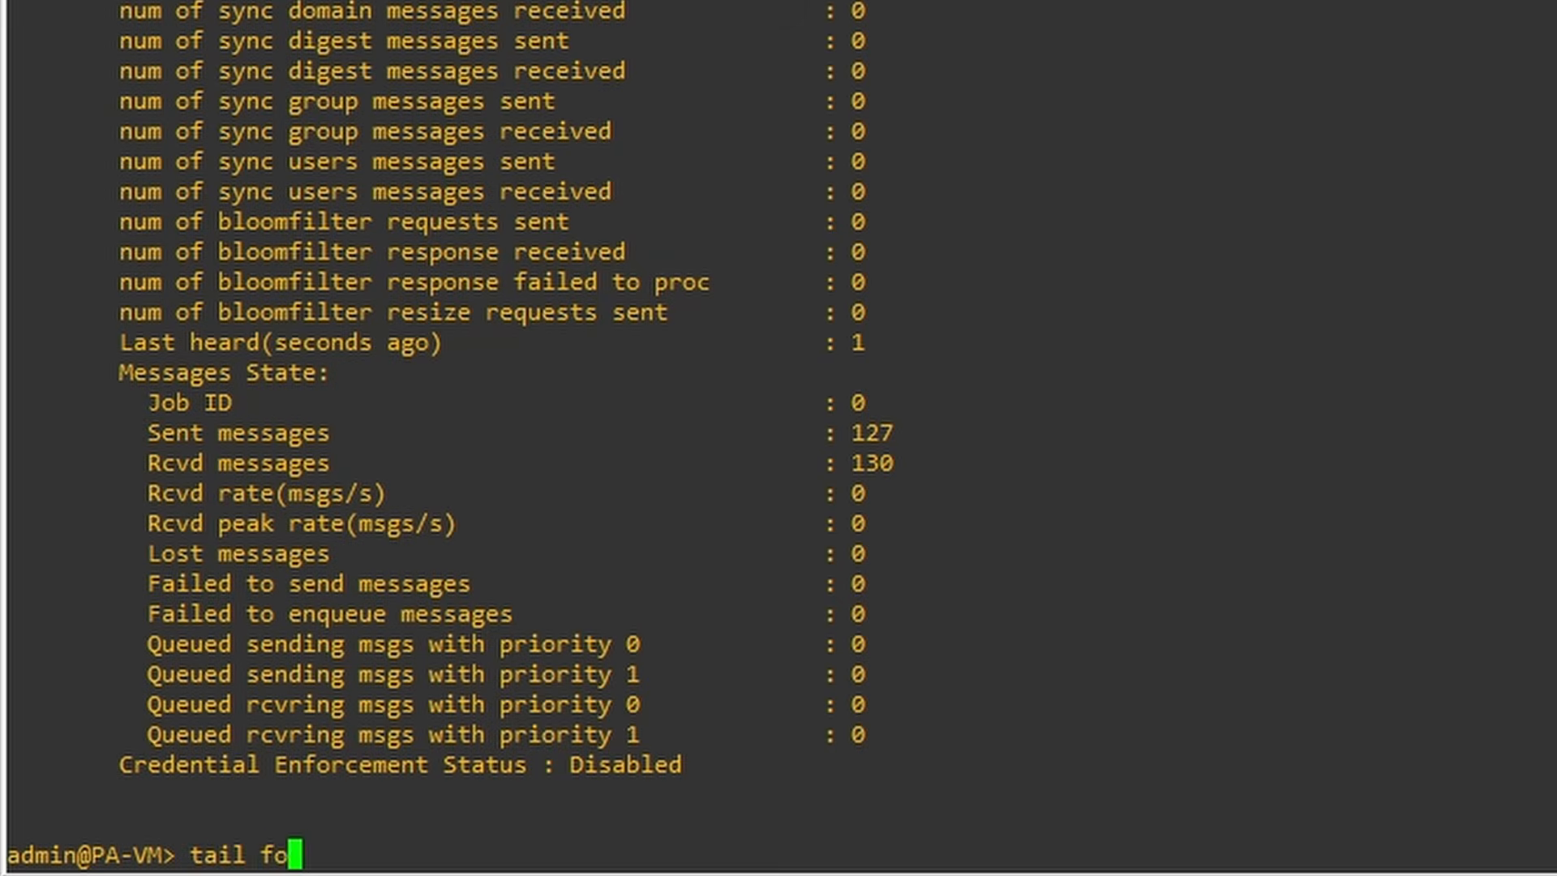
text(llow yes mp-log )
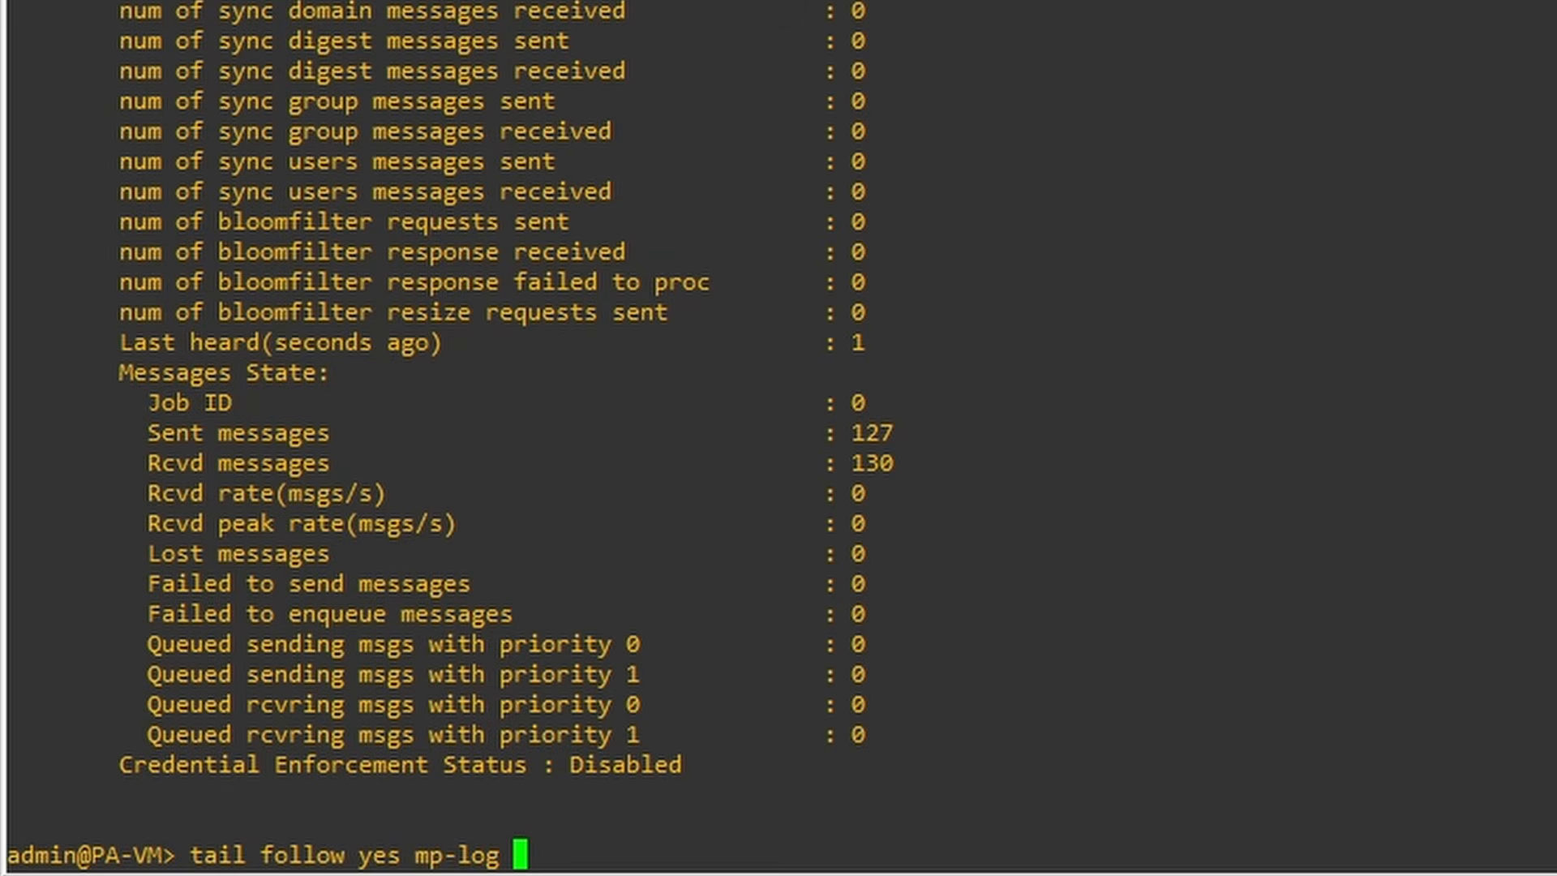
text(user)
key(Tab)
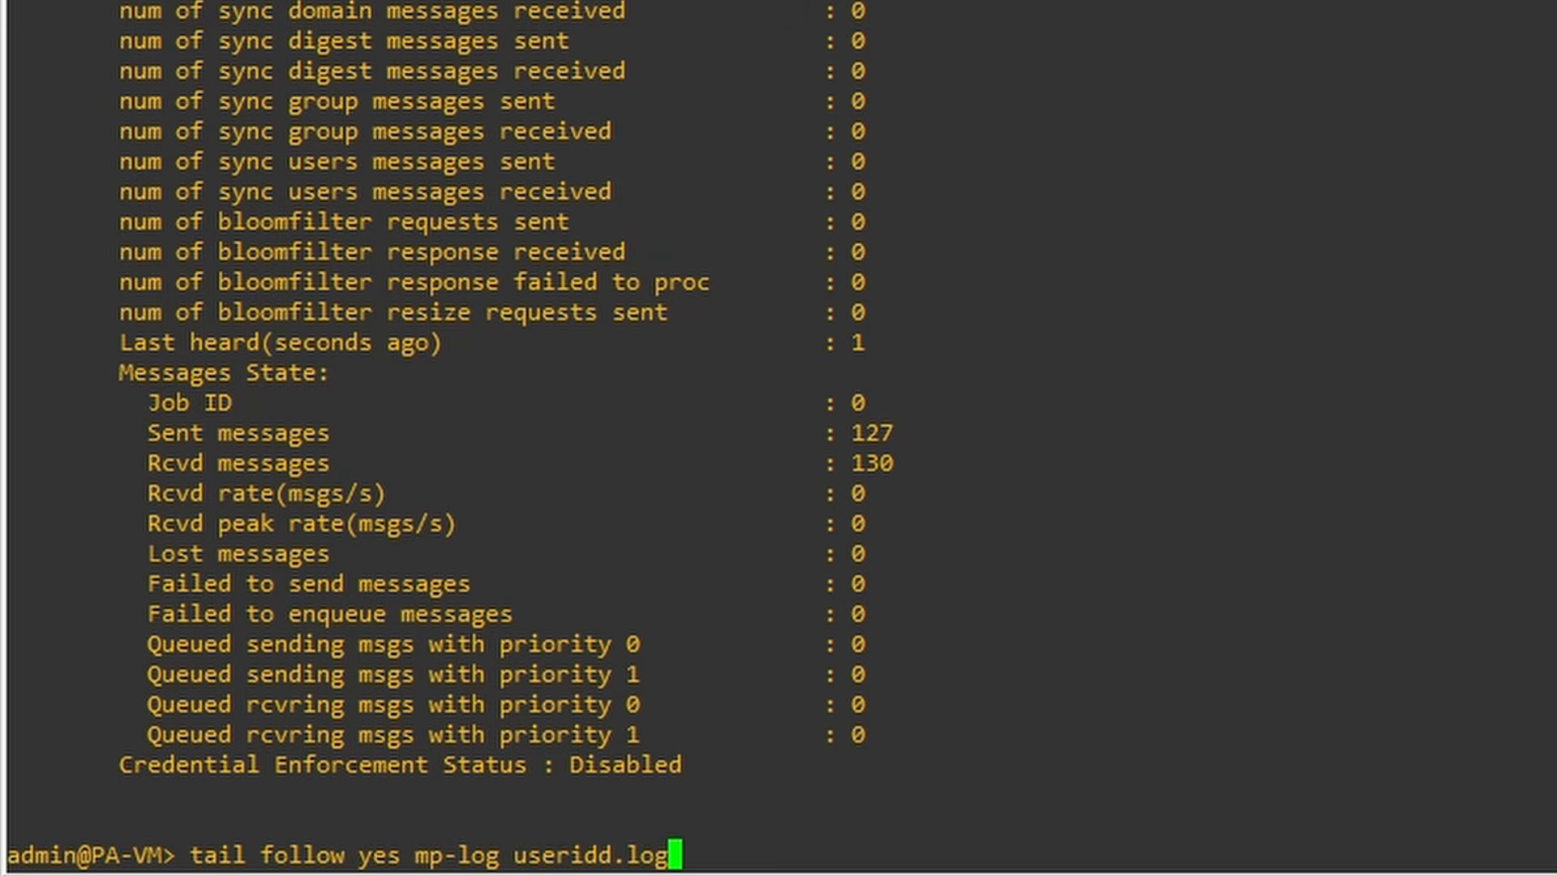
key(Return)
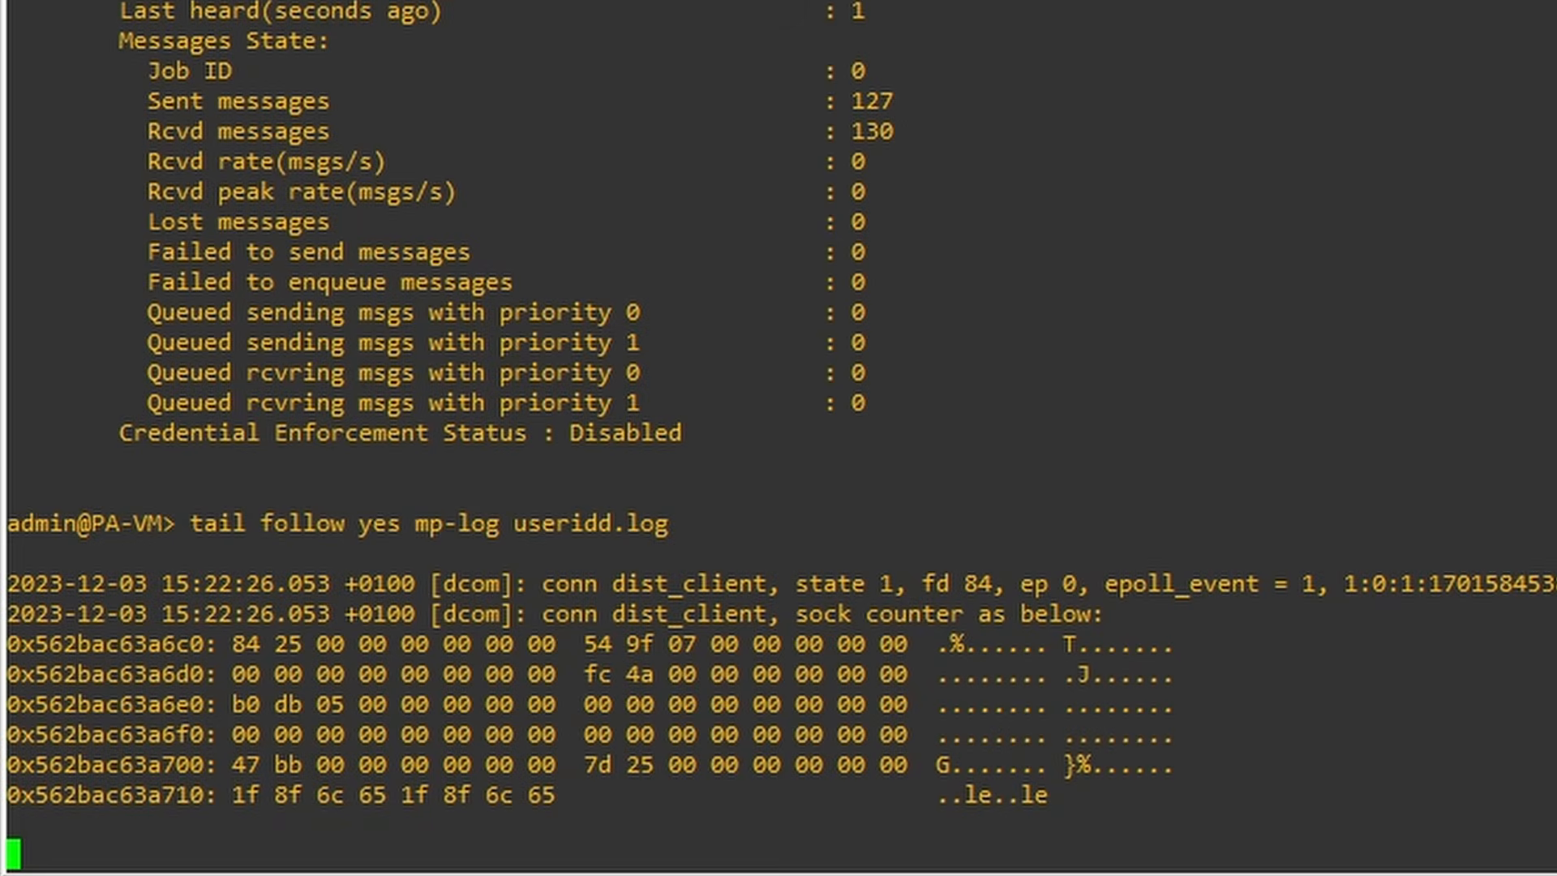